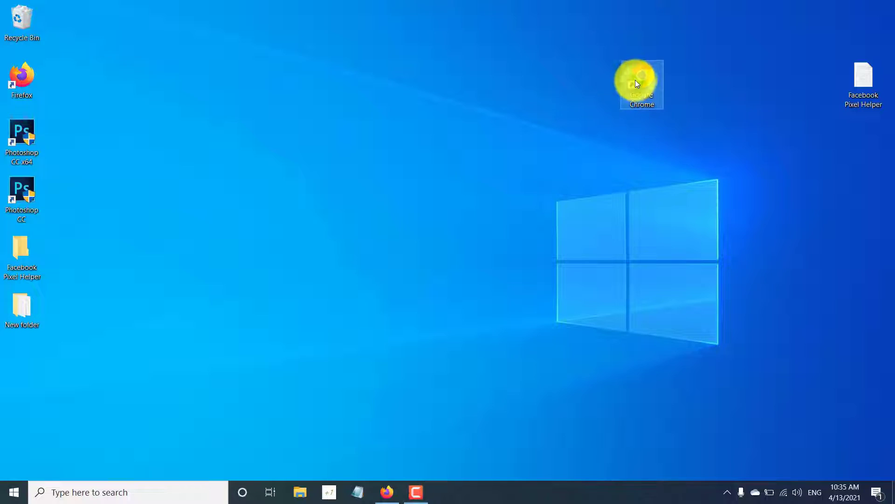
- Launch Chrome in a new tab and go to the Chrome Web Store
{"action": "right_click", "coordinate": [635, 80]}
{"action": "left_click", "coordinate": [659, 91]}
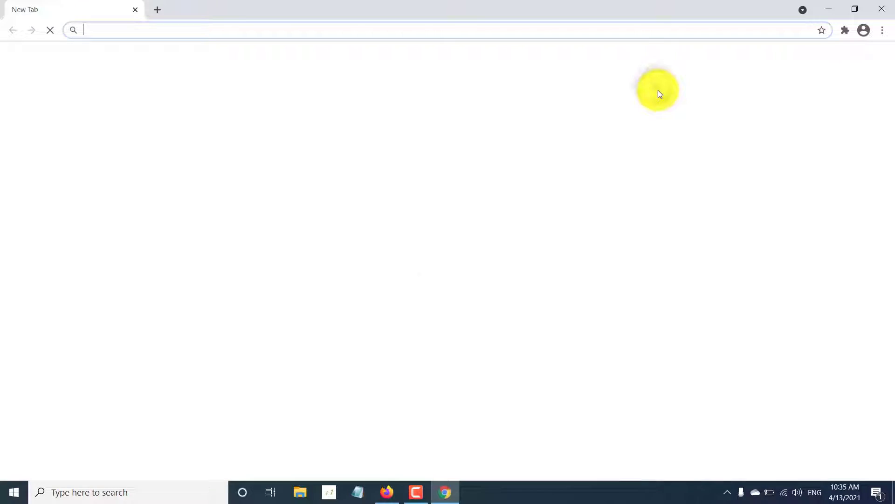
{"action": "type", "text": "chrome web store"}
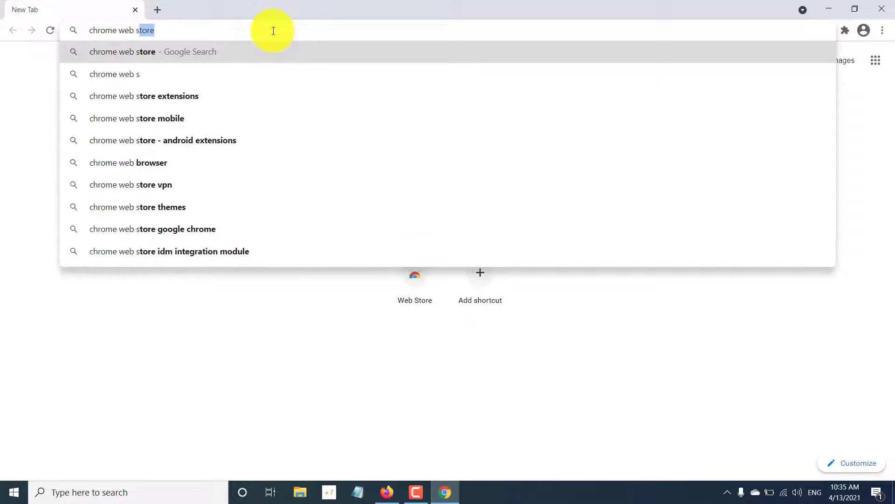
{"action": "key", "text": "Return"}
{"action": "left_click", "coordinate": [155, 172]}
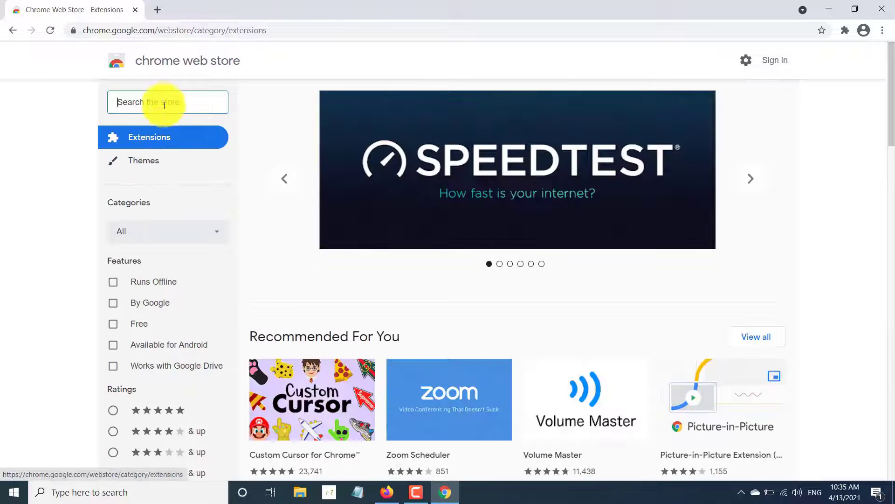
- Find the Facebook Pixel Helper extension and add it to Chrome
{"action": "left_click", "coordinate": [164, 103]}
{"action": "type", "text": "Facebook Pixel"}
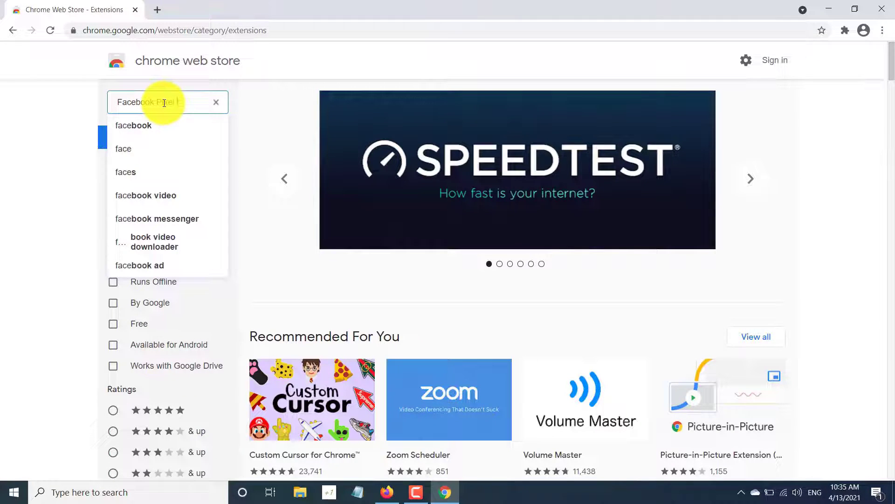
{"action": "type", "text": " Helper"}
{"action": "key", "text": "Return"}
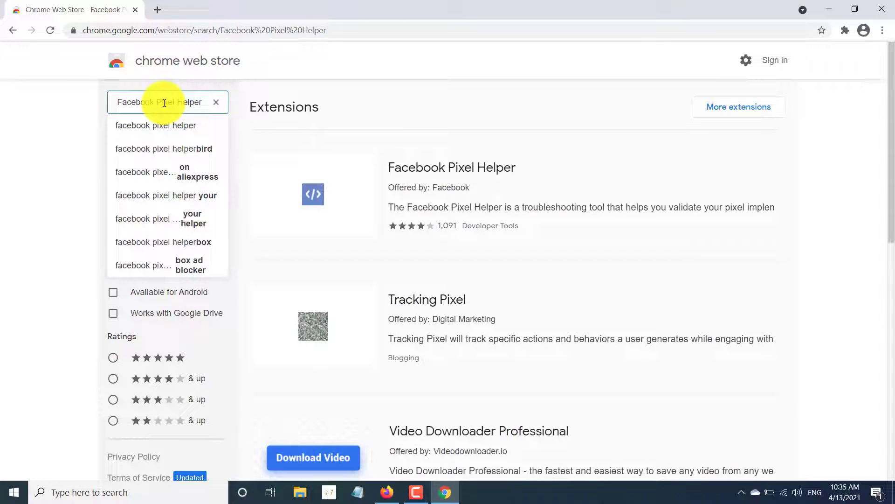
{"action": "left_click", "coordinate": [448, 172]}
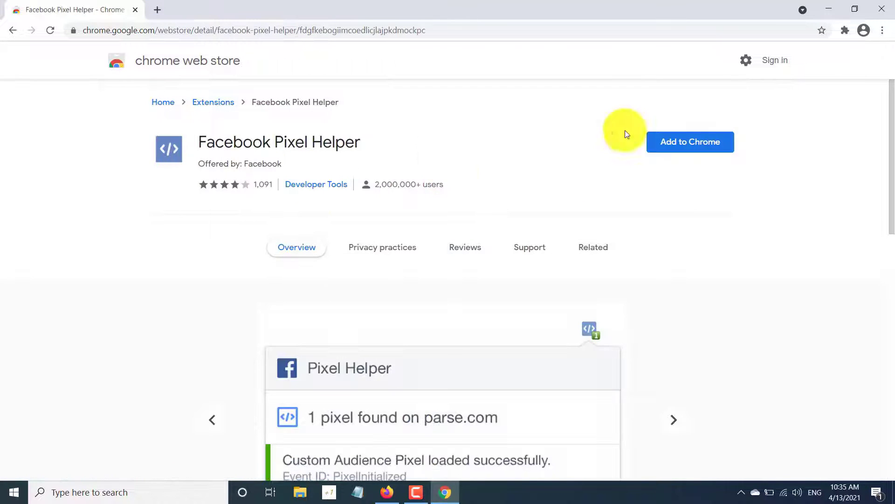
{"action": "left_click", "coordinate": [688, 145]}
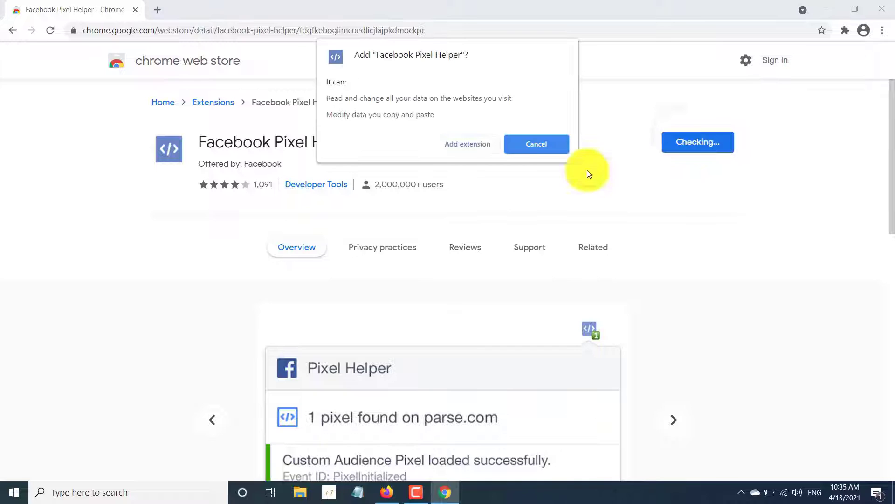
{"action": "left_click", "coordinate": [466, 144]}
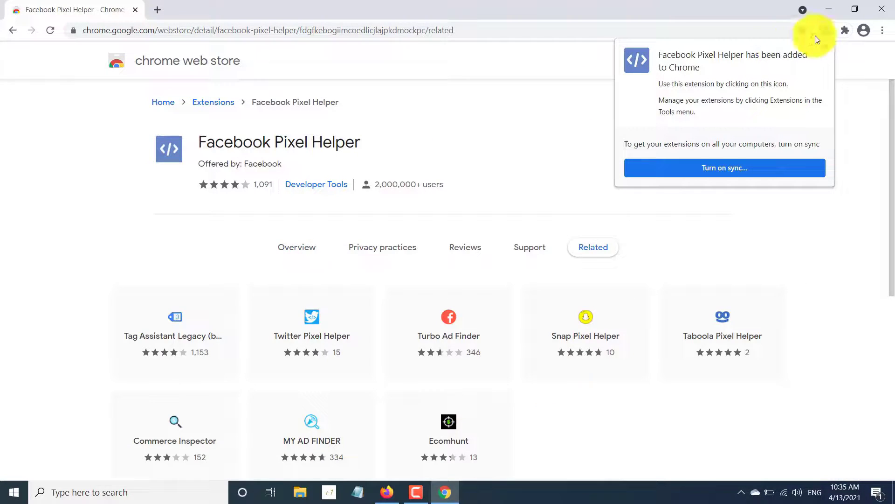
{"action": "left_click", "coordinate": [824, 52]}
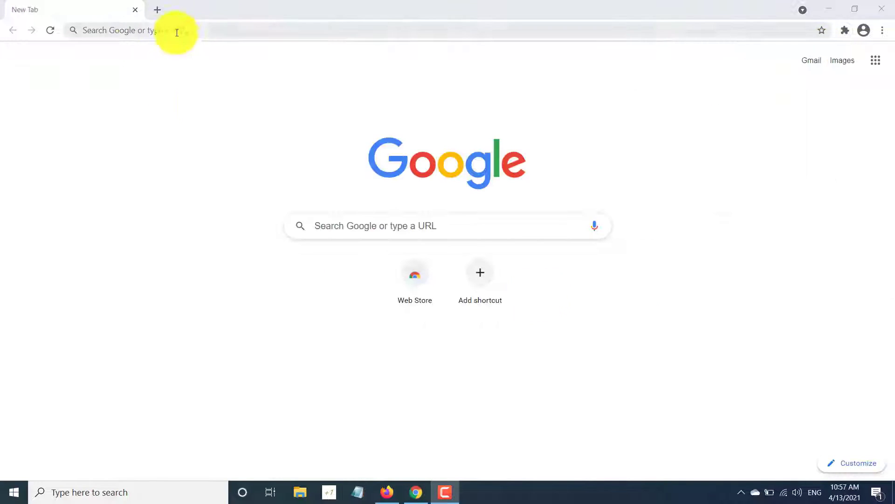
- Log into facebook.com without saving the password
{"action": "type", "text": "facebook.com"}
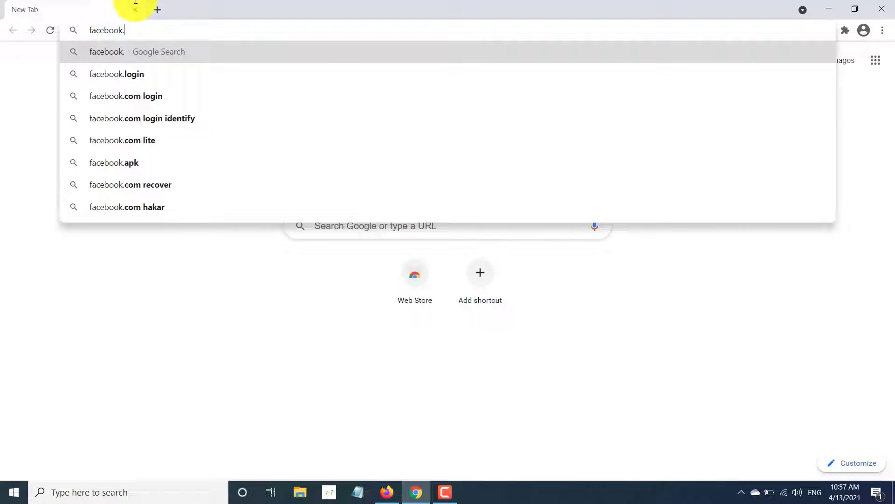
{"action": "key", "text": "Return"}
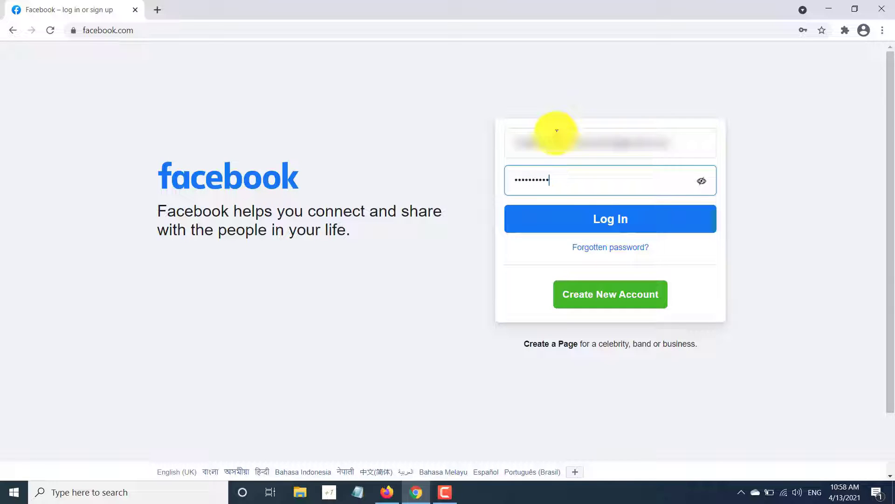
{"action": "key", "text": "Return"}
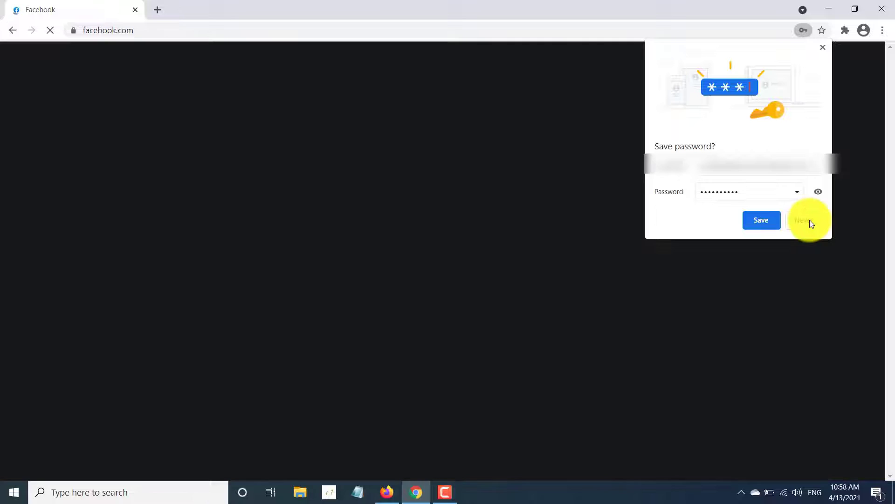
{"action": "left_click", "coordinate": [810, 222]}
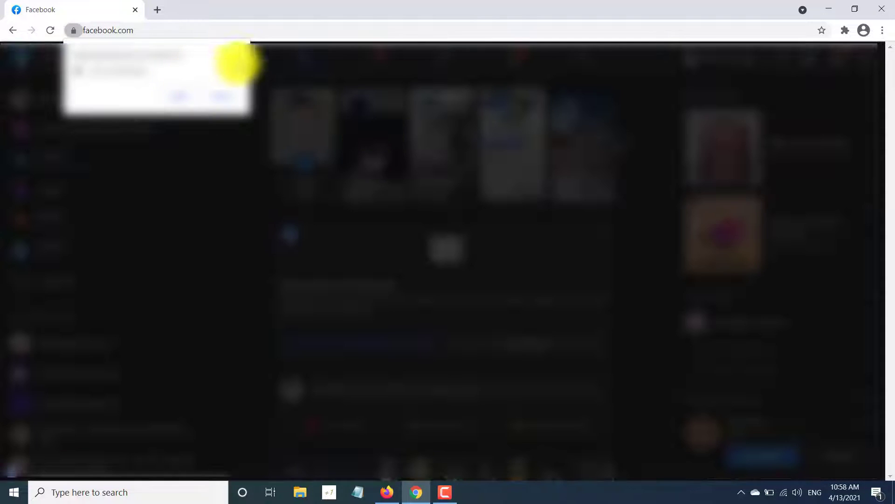
- Dismiss the Facebook popups, scroll the feed, and open the lik.com fine art prints ad
{"action": "left_click", "coordinate": [236, 65]}
{"action": "left_click", "coordinate": [604, 236]}
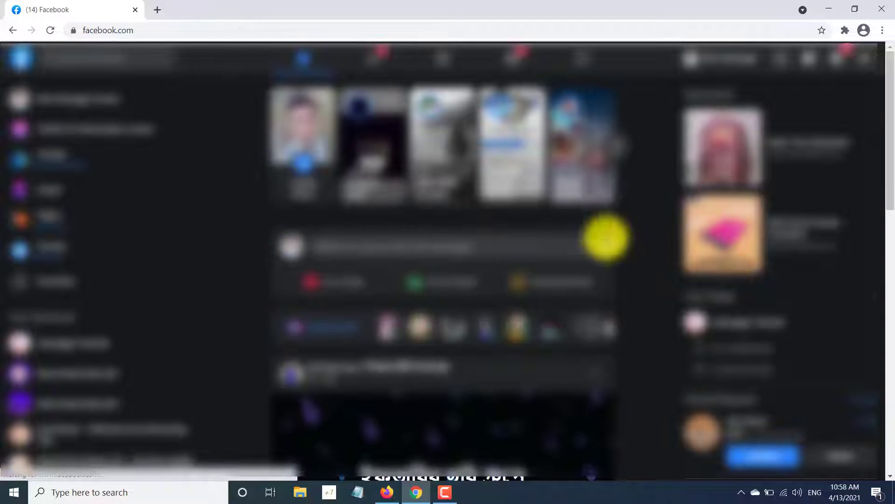
{"action": "scroll", "coordinate": [646, 259], "scroll_direction": "down", "scroll_amount": 3}
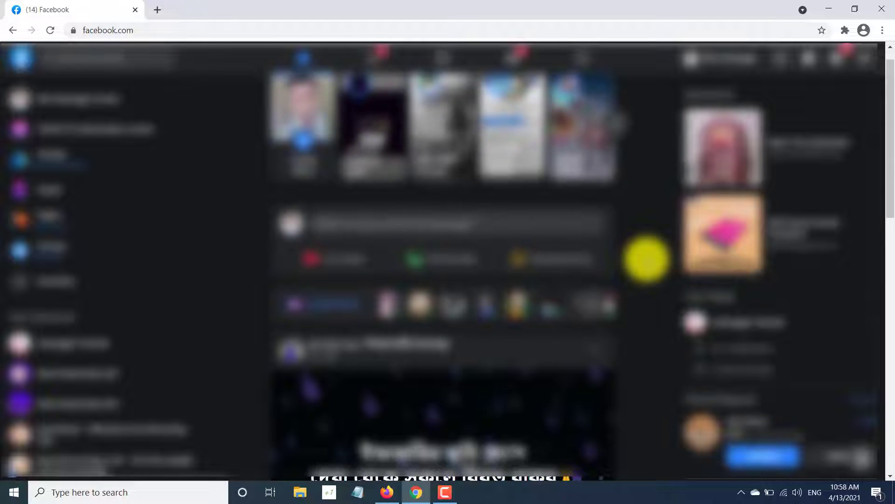
{"action": "scroll", "coordinate": [646, 259], "scroll_direction": "down", "scroll_amount": 15}
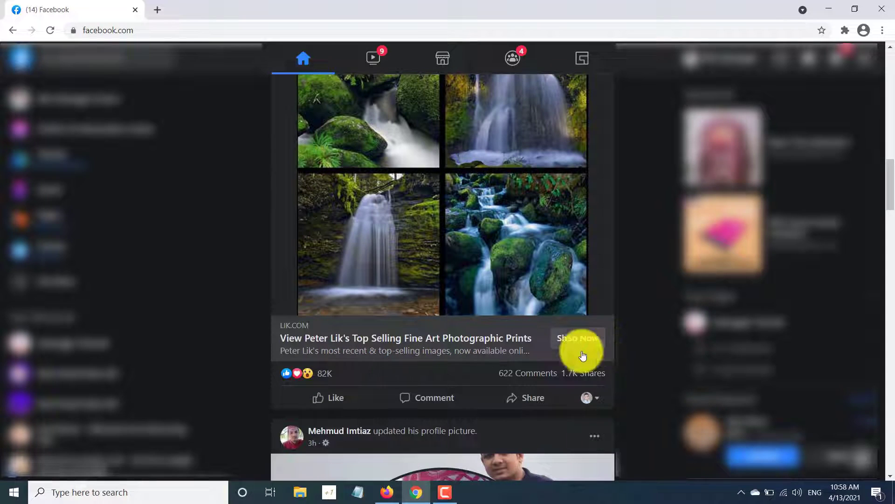
{"action": "left_click", "coordinate": [567, 340]}
- Add Zion Nights (100CM, Acrylic Mount, $6,150) to the lik.com cart and go to checkout
{"action": "left_click", "coordinate": [209, 3]}
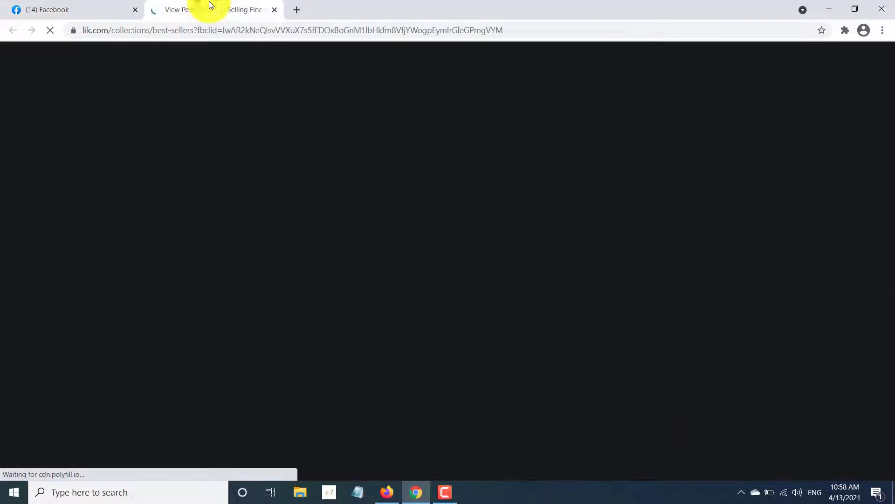
{"action": "scroll", "coordinate": [426, 230], "scroll_direction": "down", "scroll_amount": 1}
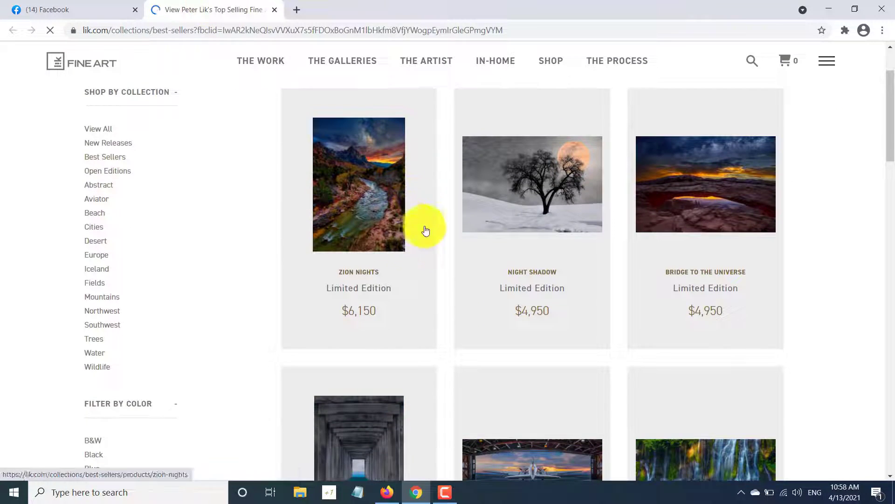
{"action": "left_click", "coordinate": [372, 236]}
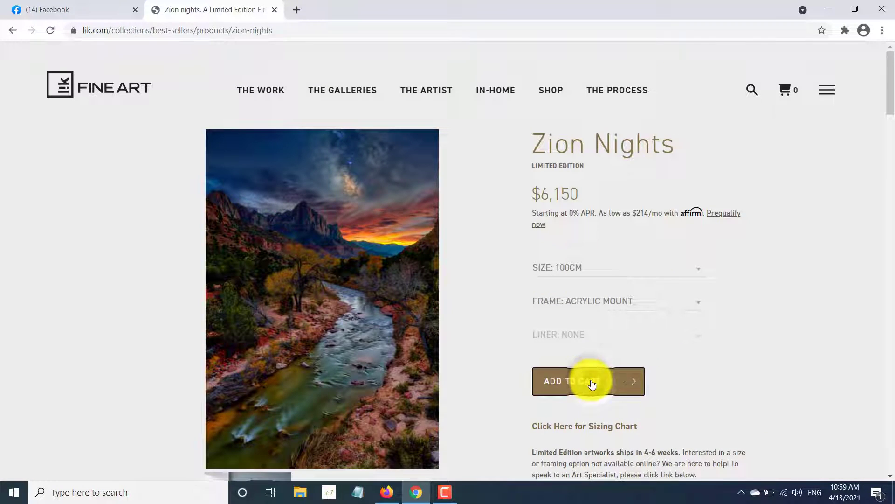
{"action": "scroll", "coordinate": [592, 383], "scroll_direction": "down", "scroll_amount": 1}
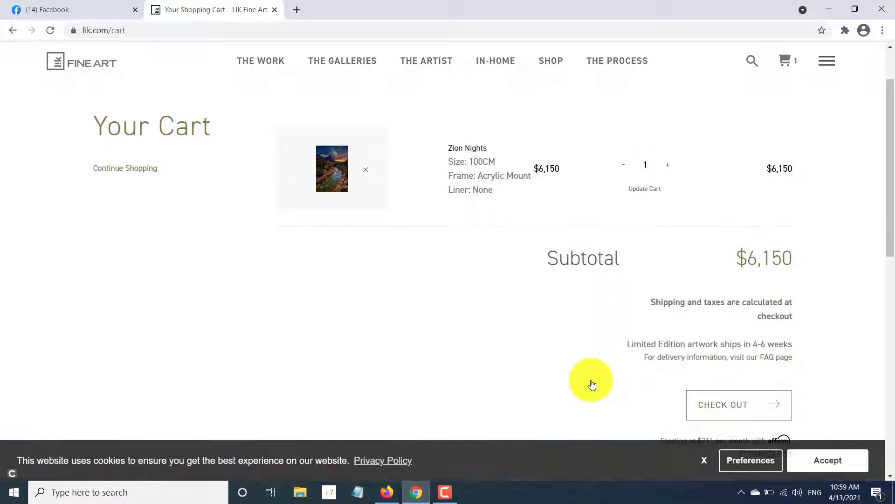
{"action": "left_click", "coordinate": [736, 405]}
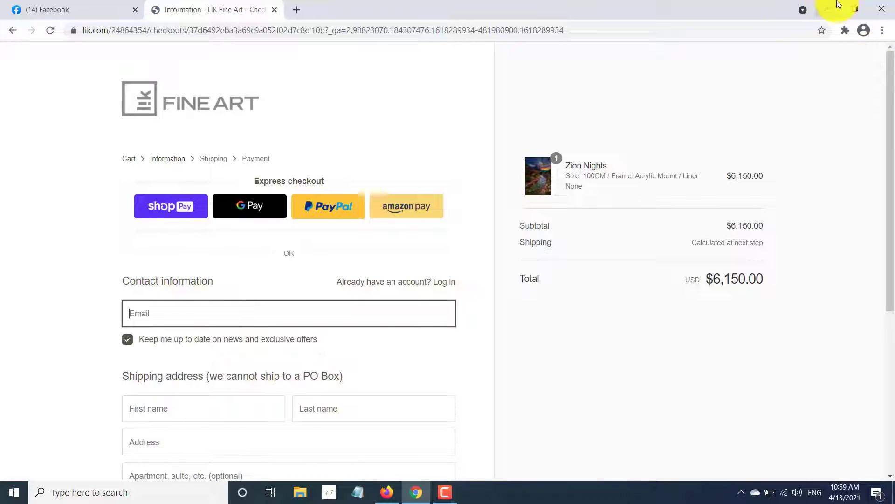
{"action": "left_click", "coordinate": [849, 32]}
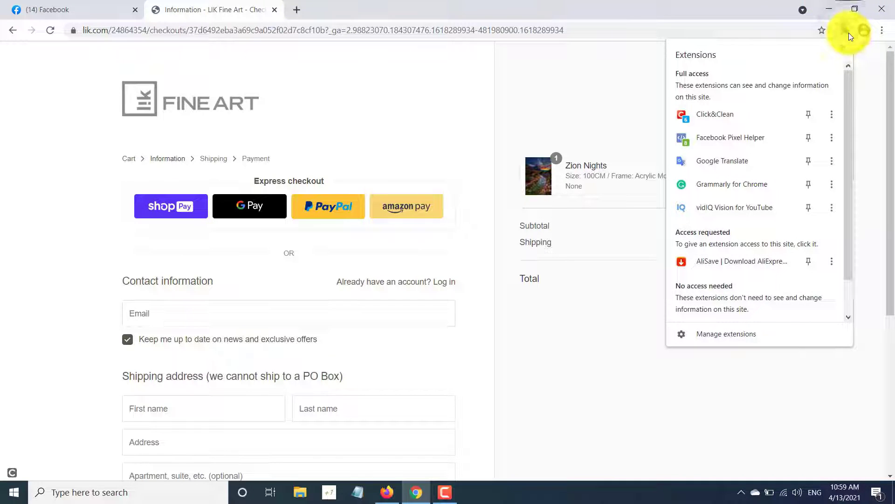
{"action": "left_click", "coordinate": [745, 143]}
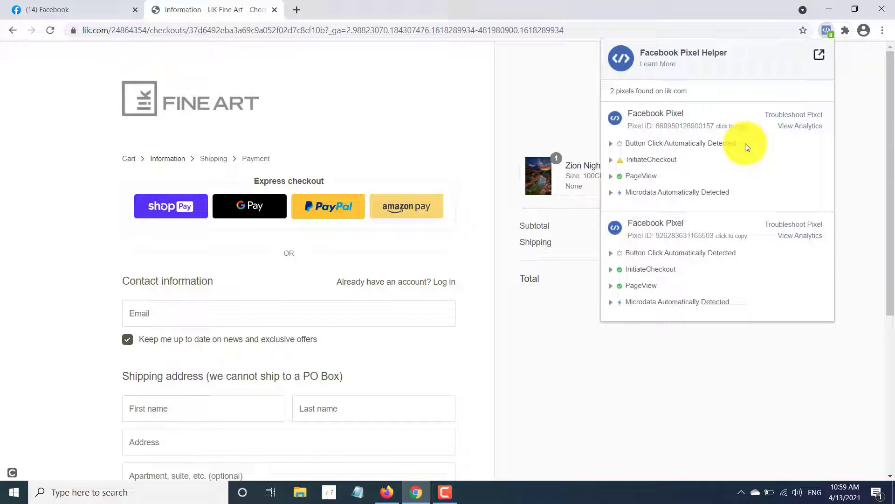
{"action": "left_click", "coordinate": [611, 272]}
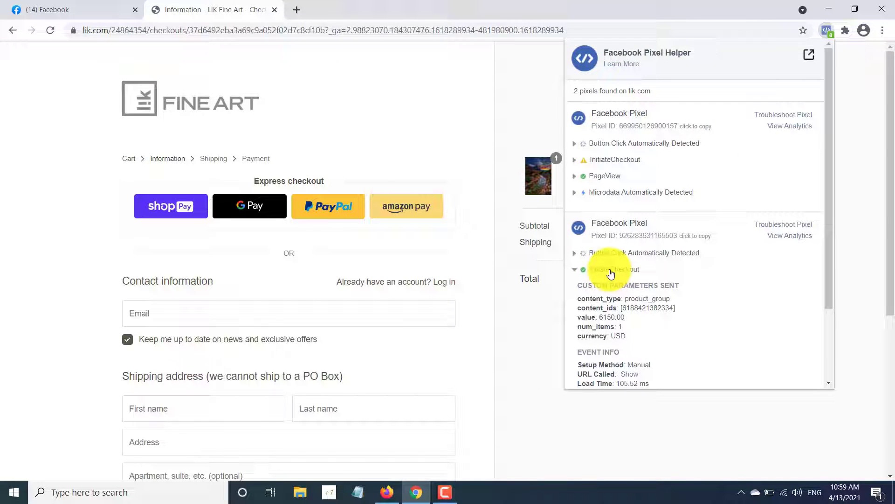
{"action": "right_click", "coordinate": [636, 309]}
{"action": "left_click", "coordinate": [657, 317]}
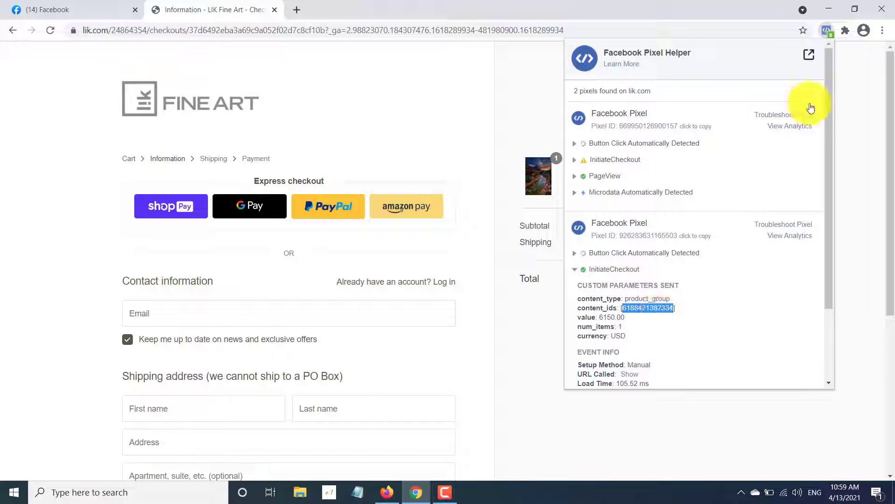
{"action": "left_click", "coordinate": [829, 9]}
{"action": "double_click", "coordinate": [862, 81]}
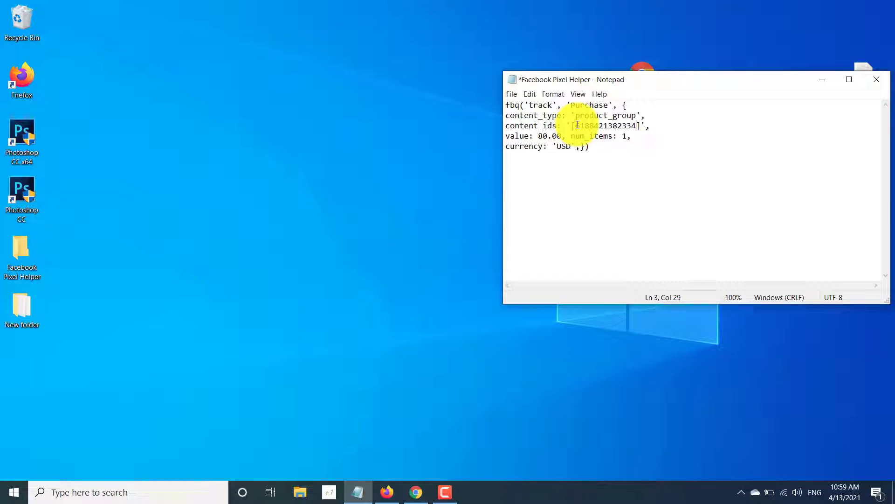
- Copy the fbq Purchase tracking code from Notepad and return to the lik.com checkout
{"action": "left_click_drag", "start_coordinate": [630, 178], "coordinate": [496, 100]}
{"action": "right_click", "coordinate": [590, 136]}
{"action": "left_click", "coordinate": [625, 171]}
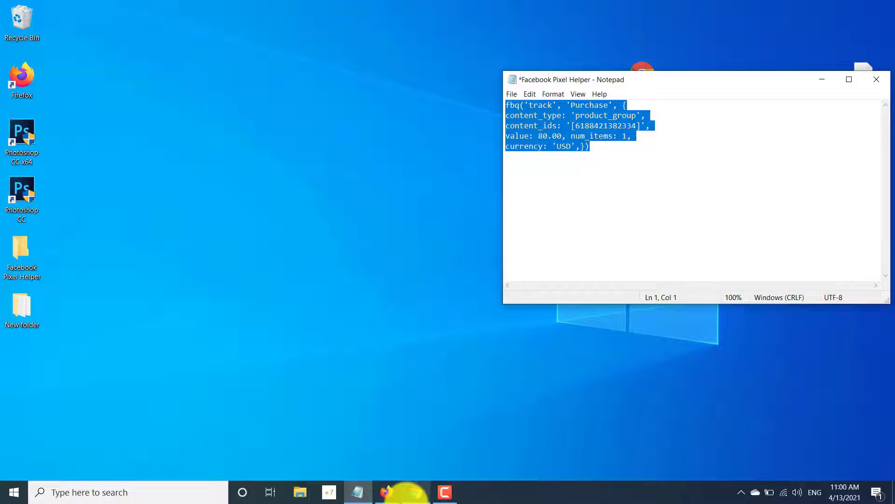
{"action": "left_click", "coordinate": [416, 493]}
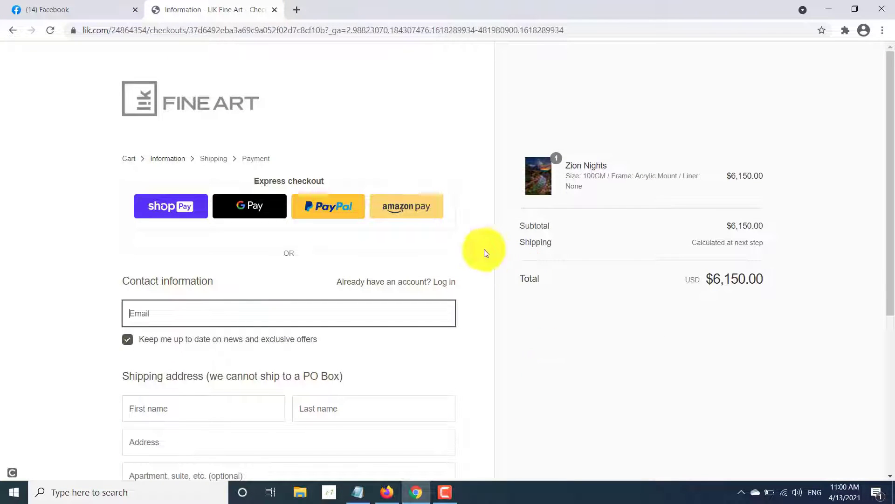
- Open the DevTools Console on the LIK Fine Art checkout to run the fbq Purchase snippet
{"action": "right_click", "coordinate": [505, 244]}
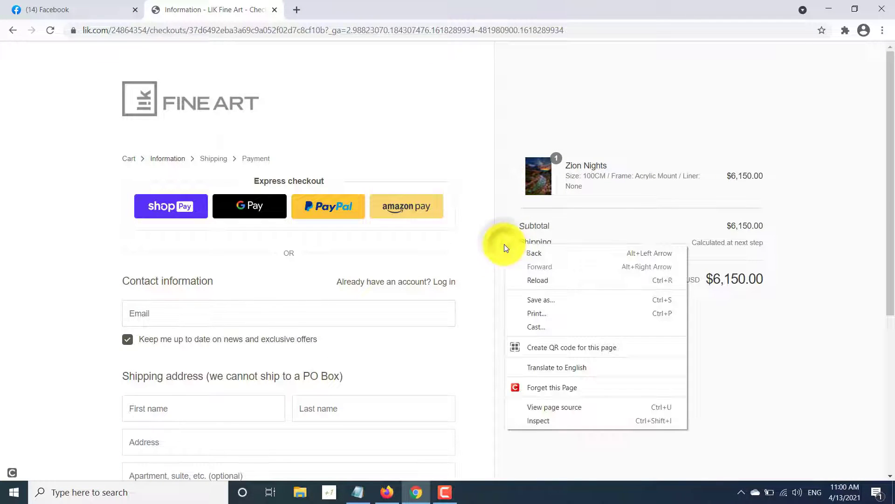
{"action": "left_click", "coordinate": [530, 416]}
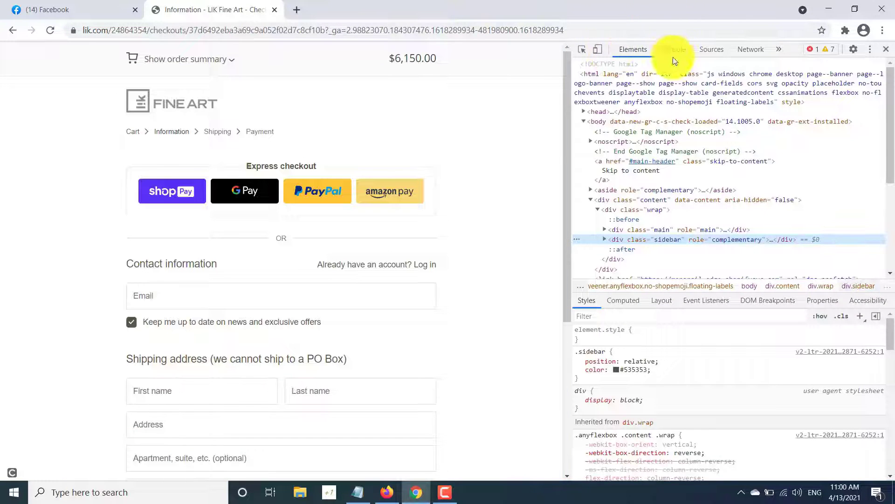
{"action": "left_click", "coordinate": [674, 50]}
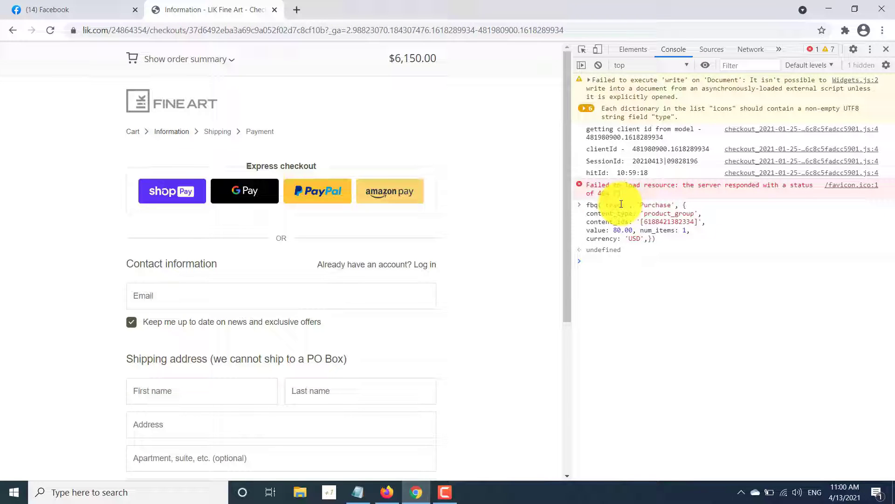
- Confirm in Facebook Pixel Helper that the Purchase event fired
{"action": "left_click", "coordinate": [847, 27]}
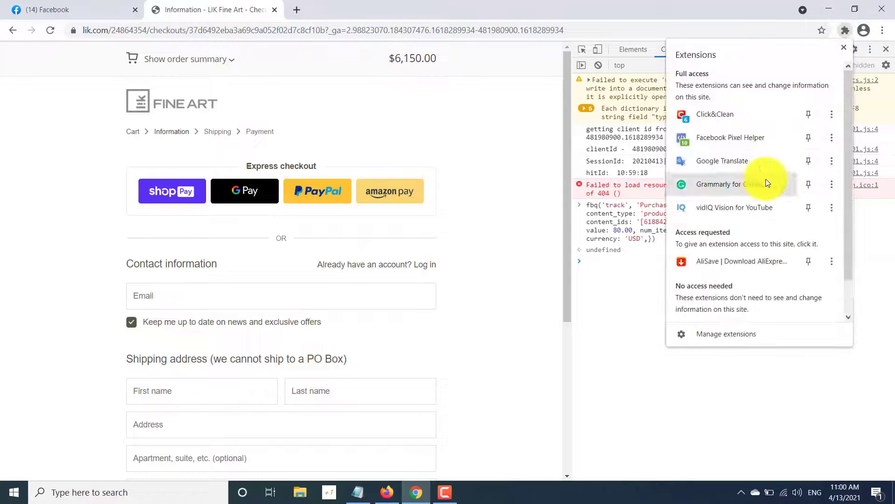
{"action": "left_click", "coordinate": [760, 138]}
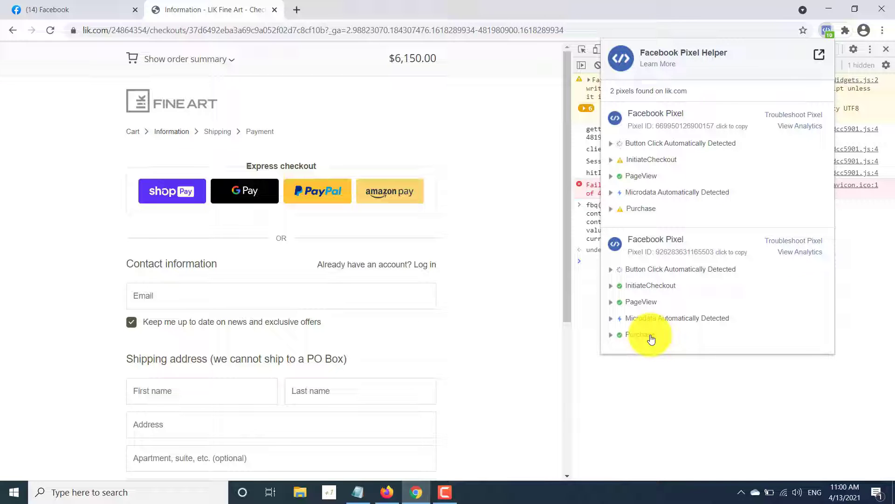
{"action": "left_click", "coordinate": [626, 368]}
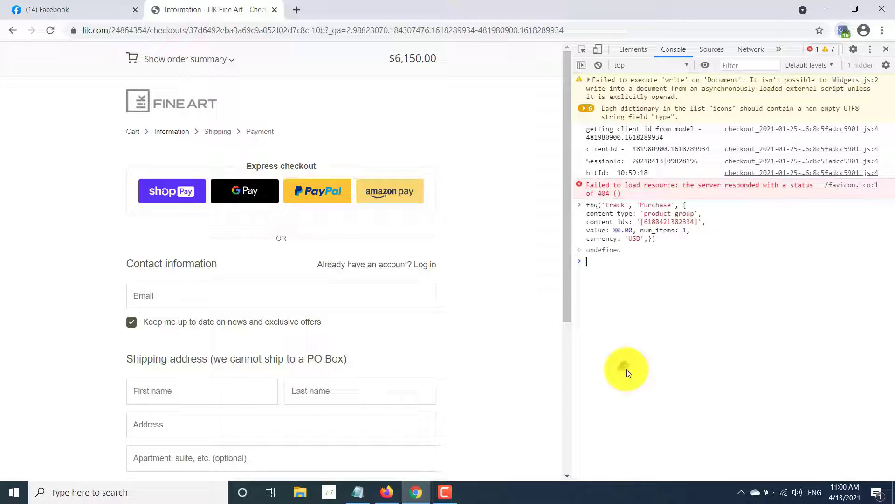
- Scroll the Facebook feed and open the Backdrop Outlet ad's store in a new tab
{"action": "left_click", "coordinate": [61, 6]}
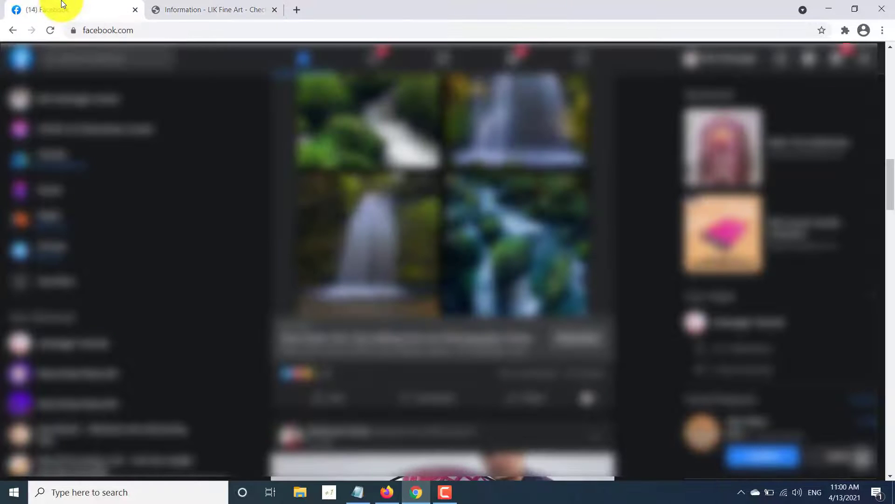
{"action": "scroll", "coordinate": [62, 3], "scroll_direction": "down", "scroll_amount": 15}
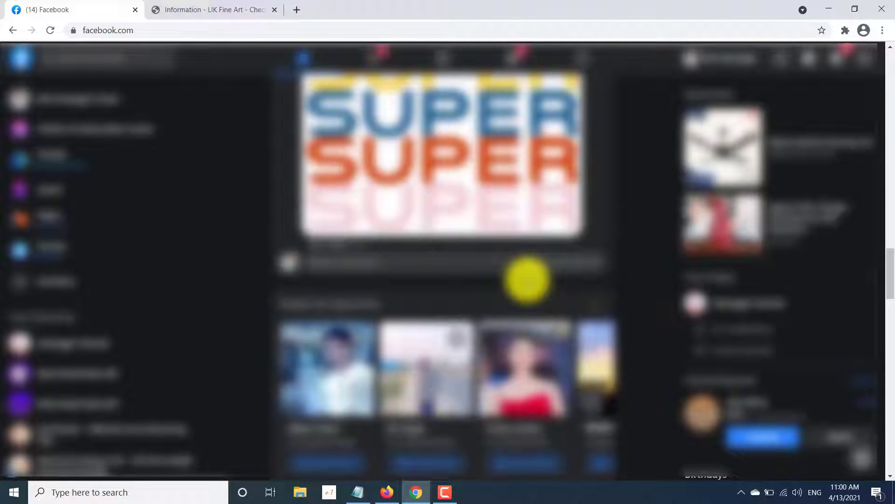
{"action": "scroll", "coordinate": [528, 280], "scroll_direction": "down", "scroll_amount": 1}
{"action": "scroll", "coordinate": [527, 279], "scroll_direction": "down", "scroll_amount": 16}
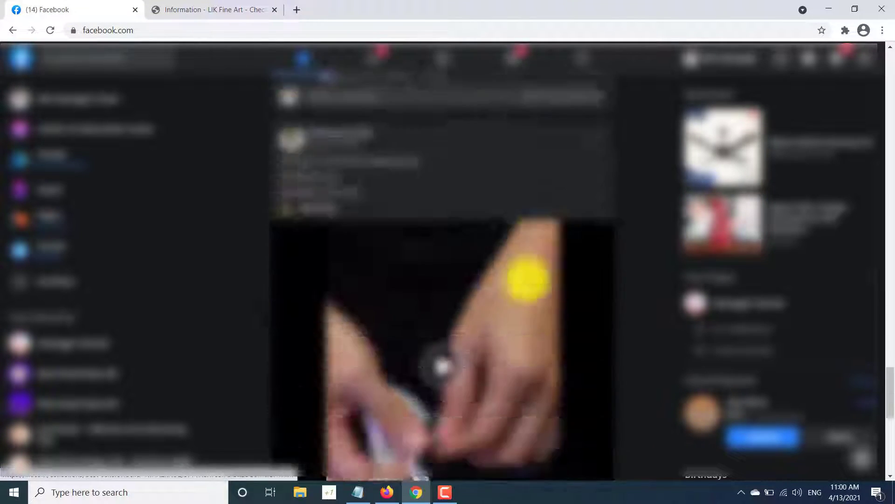
{"action": "middle_click", "coordinate": [578, 328]}
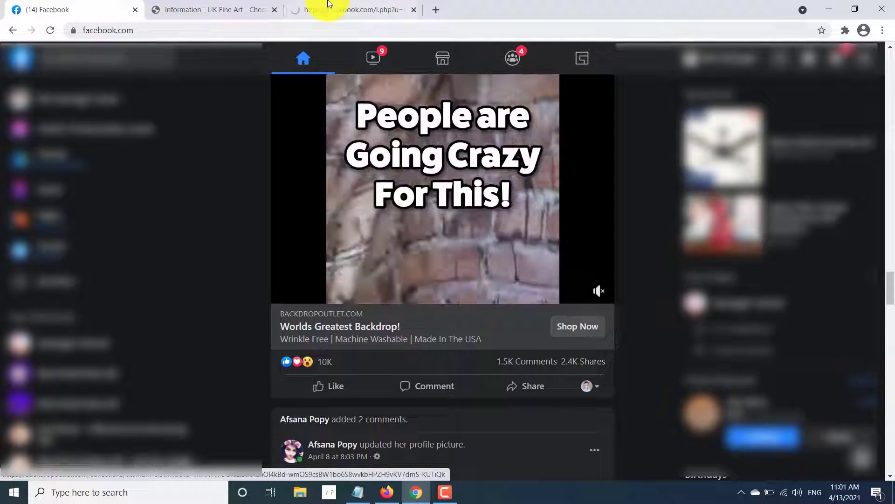
{"action": "left_click", "coordinate": [329, 4]}
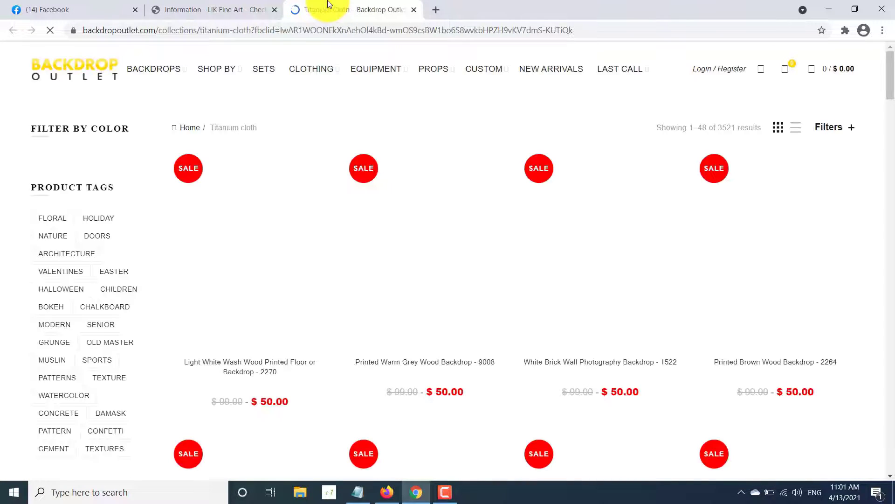
- Add the first backdrop product to the cart and proceed to checkout
{"action": "left_click", "coordinate": [255, 286]}
{"action": "scroll", "coordinate": [651, 196], "scroll_direction": "down", "scroll_amount": 6}
{"action": "left_click", "coordinate": [652, 196]}
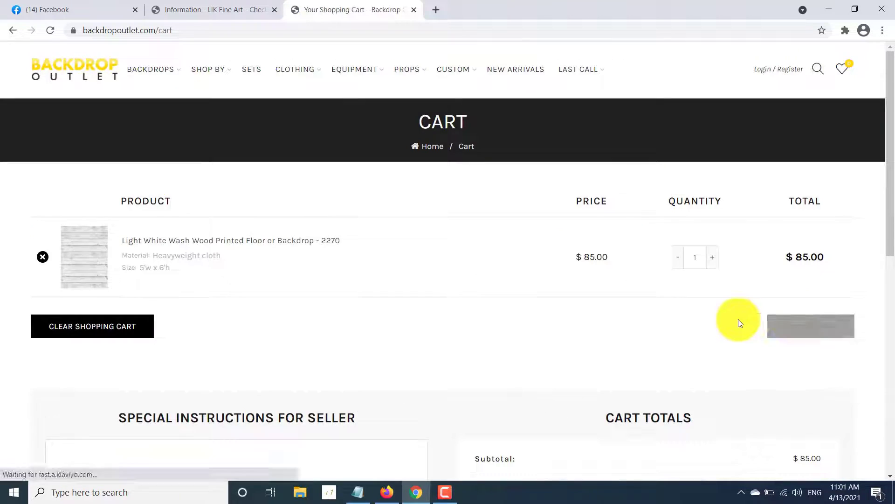
{"action": "scroll", "coordinate": [770, 322], "scroll_direction": "down", "scroll_amount": 7}
{"action": "left_click", "coordinate": [666, 270]}
{"action": "left_click", "coordinate": [845, 31]}
{"action": "left_click", "coordinate": [685, 136]}
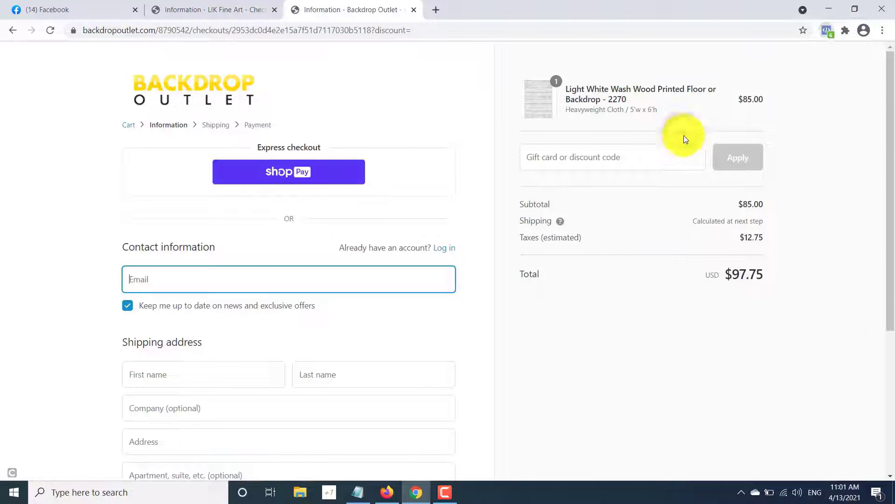
{"action": "left_click", "coordinate": [612, 161]}
{"action": "double_click", "coordinate": [642, 199]}
{"action": "right_click", "coordinate": [643, 200]}
{"action": "left_click", "coordinate": [671, 208]}
{"action": "left_click", "coordinate": [529, 384]}
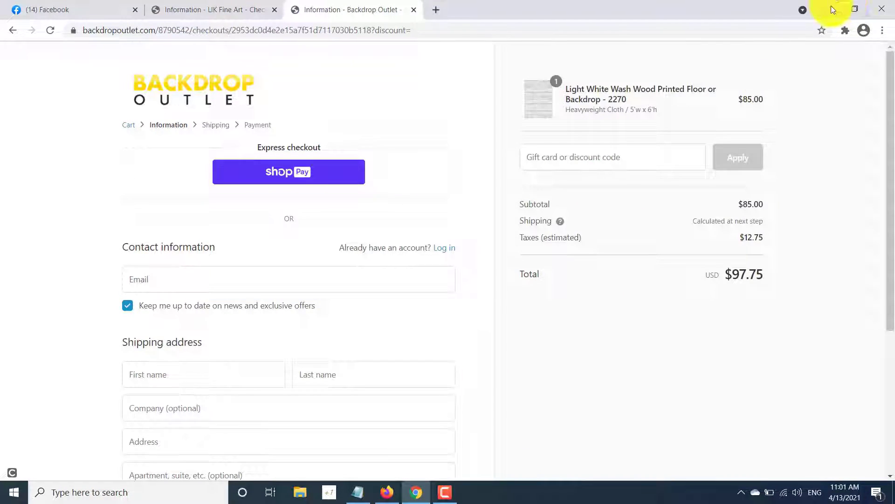
- Paste the new content ID into the Notepad fbq Purchase snippet and copy the snippet
{"action": "left_click", "coordinate": [833, 9]}
{"action": "right_click", "coordinate": [577, 126]}
{"action": "left_click", "coordinate": [601, 176]}
{"action": "left_click_drag", "start_coordinate": [591, 147], "coordinate": [506, 106]}
{"action": "right_click", "coordinate": [587, 127]}
{"action": "left_click", "coordinate": [623, 164]}
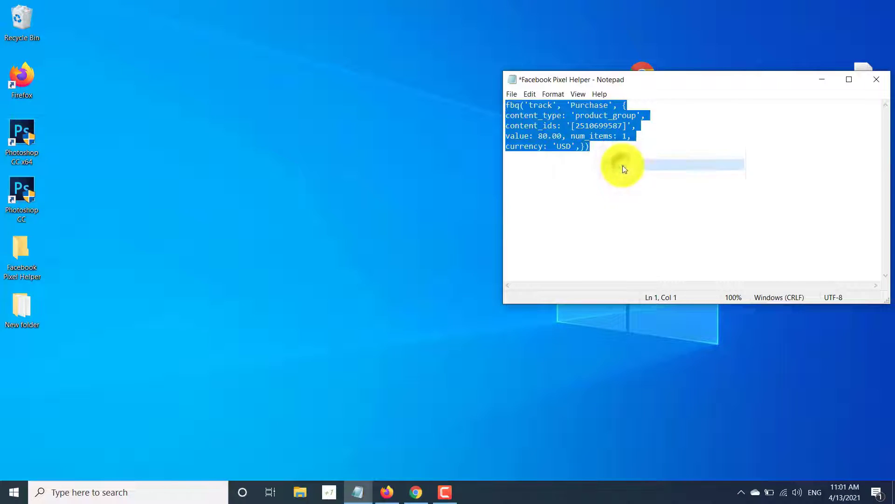
{"action": "left_click", "coordinate": [415, 491]}
- Run the Purchase snippet in the Backdrop Outlet Console, verify it in Pixel Helper, and return to Facebook
{"action": "right_click", "coordinate": [651, 294]}
{"action": "left_click", "coordinate": [674, 457]}
{"action": "key", "text": "ctrl+shift+j"}
{"action": "right_click", "coordinate": [576, 105]}
{"action": "left_click", "coordinate": [631, 158]}
{"action": "key", "text": "Return"}
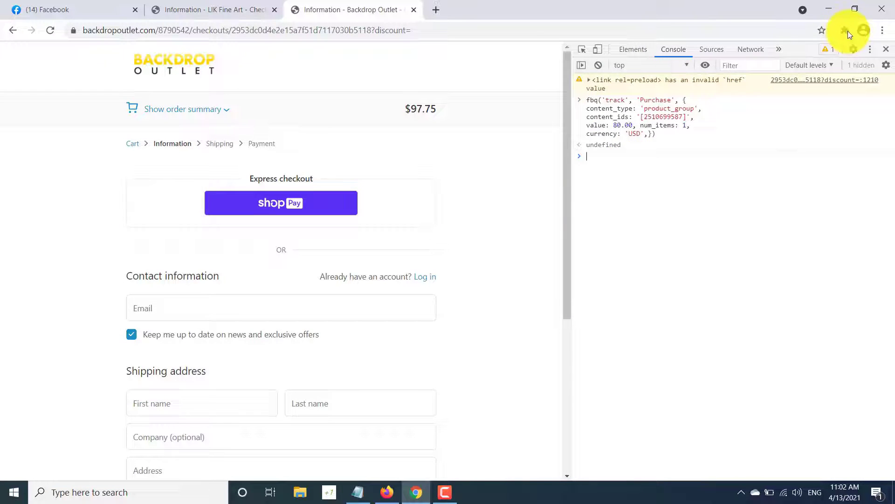
{"action": "left_click", "coordinate": [845, 30]}
{"action": "left_click", "coordinate": [690, 136]}
{"action": "left_click", "coordinate": [59, 8]}
{"action": "scroll", "coordinate": [625, 223], "scroll_direction": "down", "scroll_amount": 15}
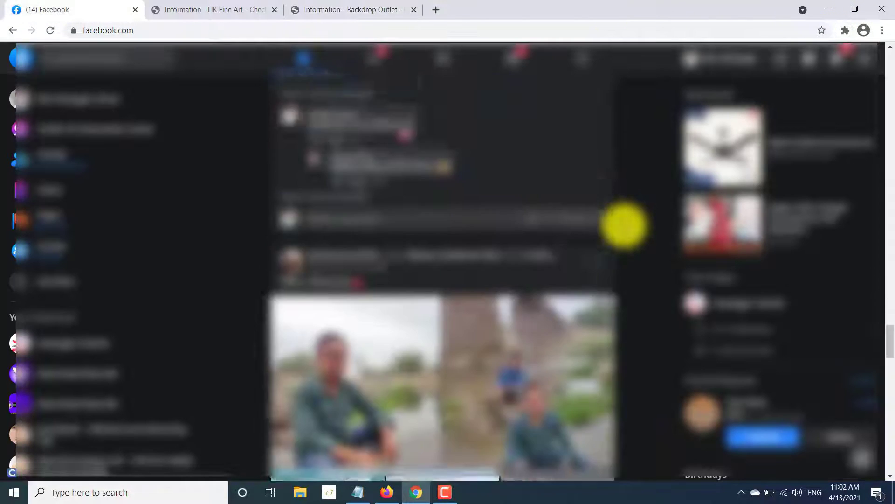
- From the Karma and Luck ad, add the Small amethyst crystal tree to cart and check out
{"action": "left_click", "coordinate": [577, 416]}
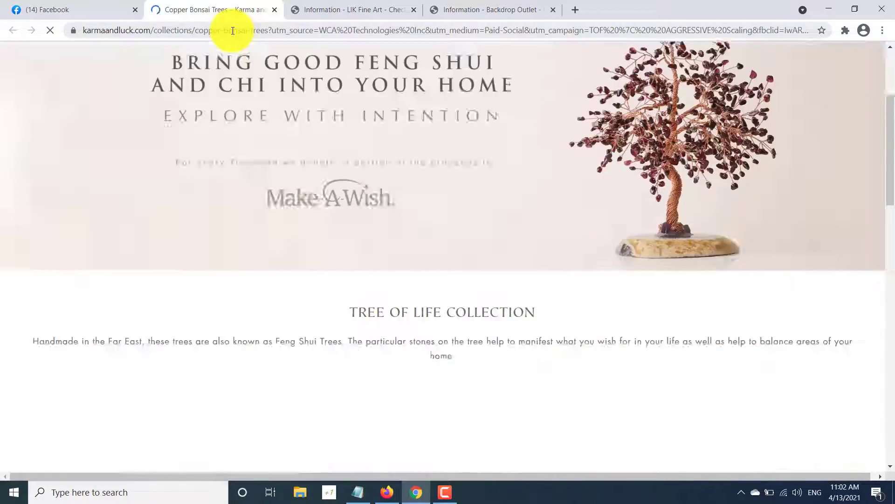
{"action": "scroll", "coordinate": [359, 213], "scroll_direction": "down", "scroll_amount": 5}
{"action": "left_click", "coordinate": [360, 213]}
{"action": "left_click", "coordinate": [649, 463]}
{"action": "scroll", "coordinate": [616, 338], "scroll_direction": "down", "scroll_amount": 1}
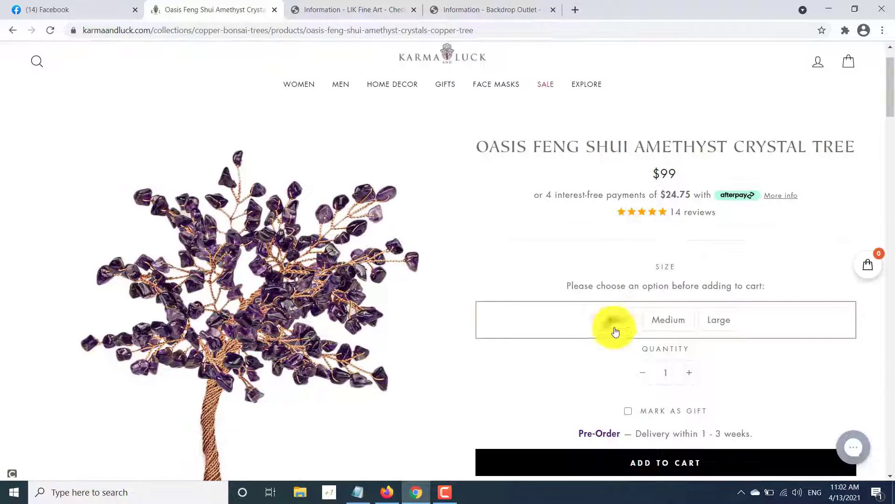
{"action": "left_click", "coordinate": [616, 324]}
{"action": "left_click", "coordinate": [632, 463]}
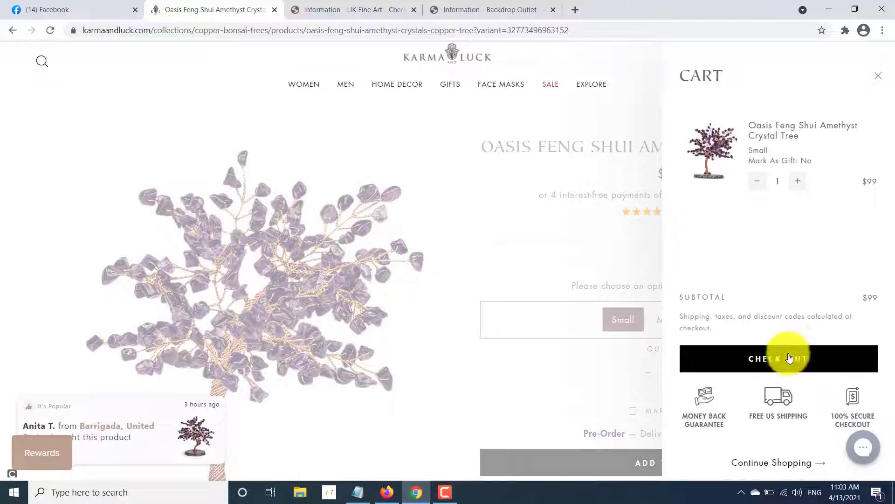
{"action": "left_click", "coordinate": [792, 359]}
{"action": "left_click", "coordinate": [845, 32]}
{"action": "left_click", "coordinate": [620, 161]}
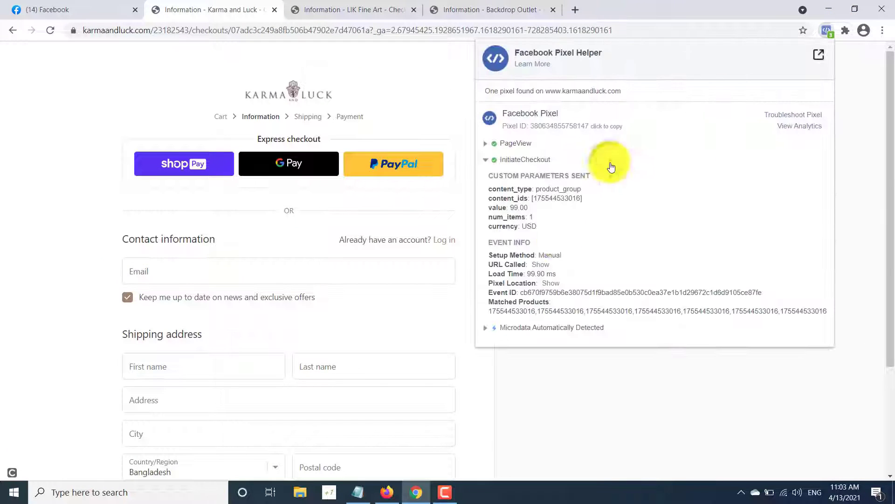
{"action": "double_click", "coordinate": [557, 196]}
{"action": "left_click", "coordinate": [358, 492]}
{"action": "double_click", "coordinate": [606, 126]}
{"action": "key", "text": "ctrl+v"}
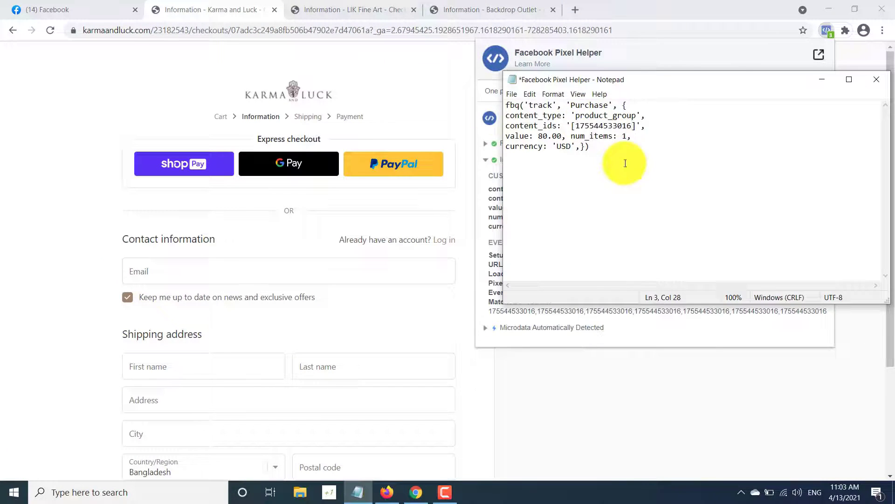
{"action": "key", "text": "ctrl+a"}
{"action": "key", "text": "ctrl+c"}
- Run the Purchase snippet in the Karma and Luck Console and verify it in Pixel Helper
{"action": "left_click", "coordinate": [463, 232]}
{"action": "key", "text": "ctrl+shift+j"}
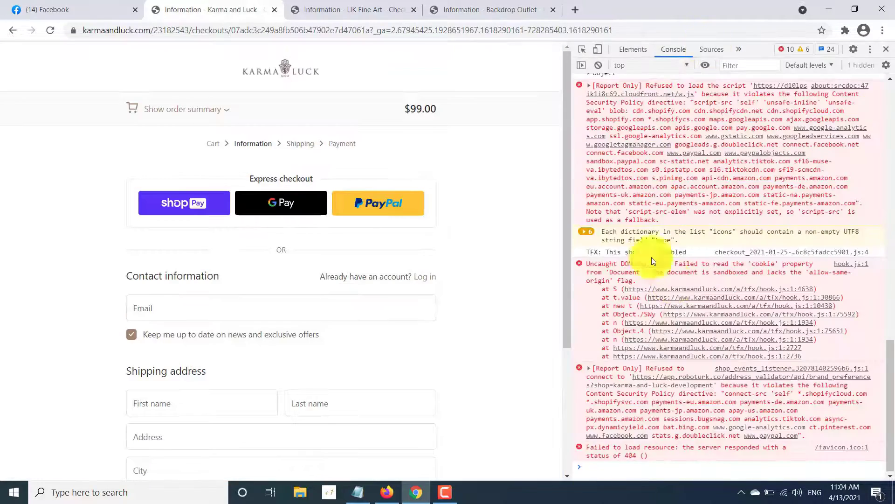
{"action": "key", "text": "ctrl+v"}
{"action": "key", "text": "Return"}
{"action": "left_click", "coordinate": [846, 32]}
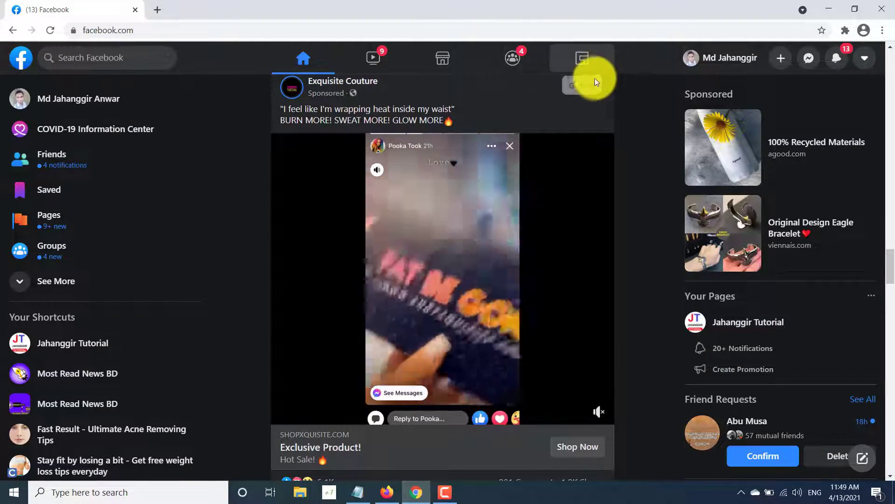
- Save the Exquisite Couture sponsored video into the Facebook Ads For Dropshipping collection via its ••• menu
{"action": "left_click", "coordinate": [593, 89]}
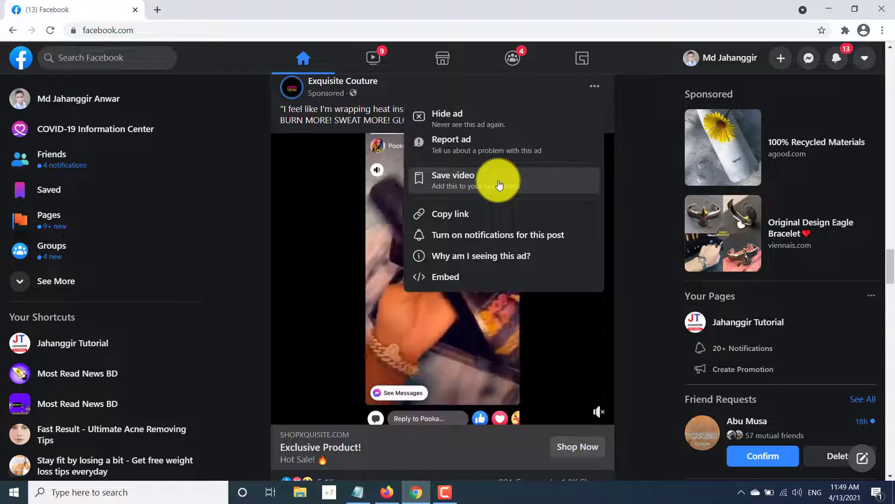
{"action": "left_click", "coordinate": [499, 184]}
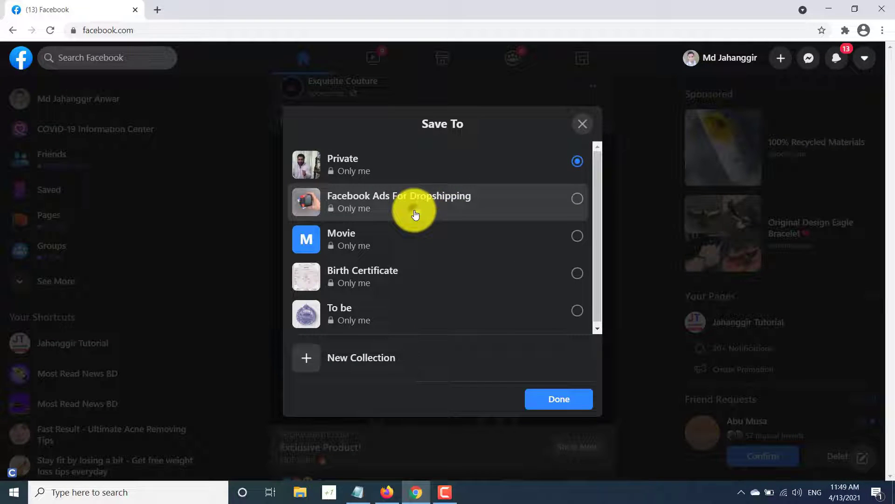
{"action": "left_click", "coordinate": [543, 399]}
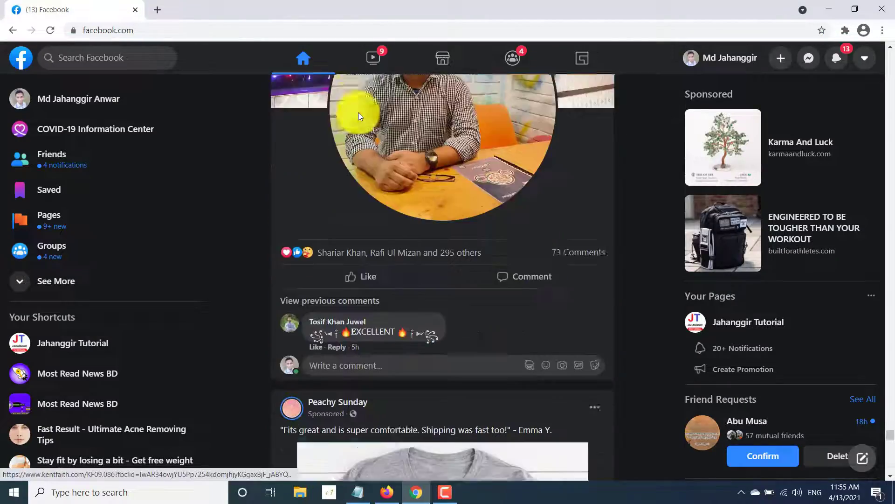
- Scroll through the Facebook news feed to look over stories, posts and sponsored items
{"action": "scroll", "coordinate": [358, 113], "scroll_direction": "down", "scroll_amount": 8}
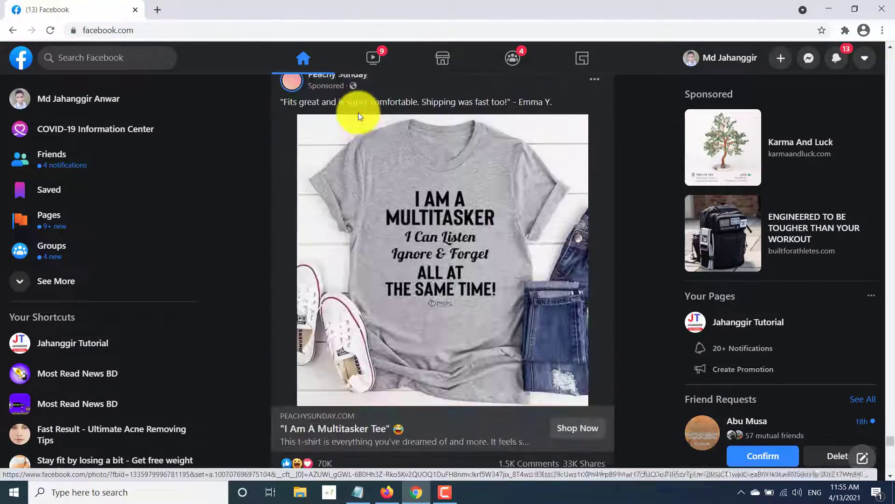
{"action": "scroll", "coordinate": [359, 113], "scroll_direction": "up", "scroll_amount": 1}
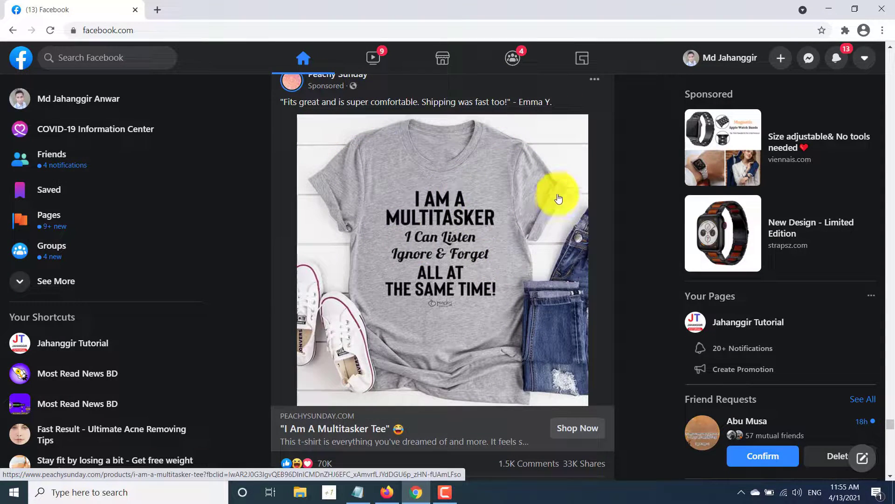
{"action": "scroll", "coordinate": [477, 192], "scroll_direction": "up", "scroll_amount": 1}
{"action": "scroll", "coordinate": [476, 192], "scroll_direction": "down", "scroll_amount": 1}
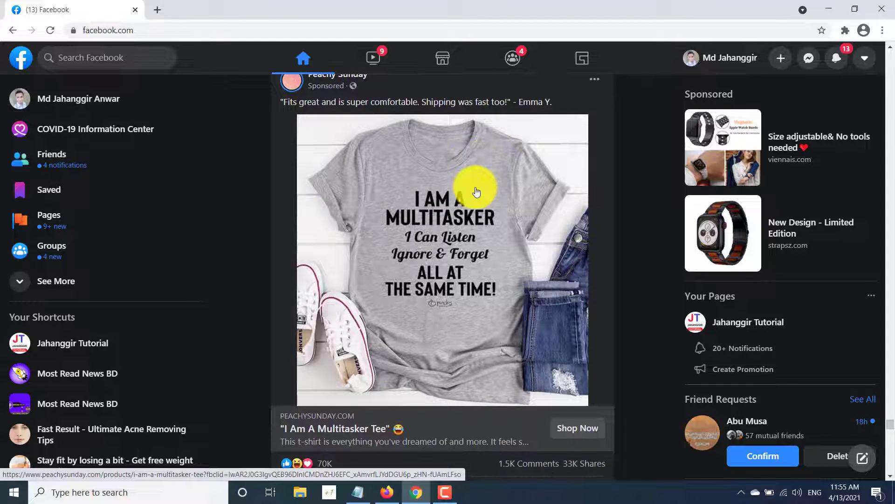
{"action": "scroll", "coordinate": [476, 192], "scroll_direction": "up", "scroll_amount": 1}
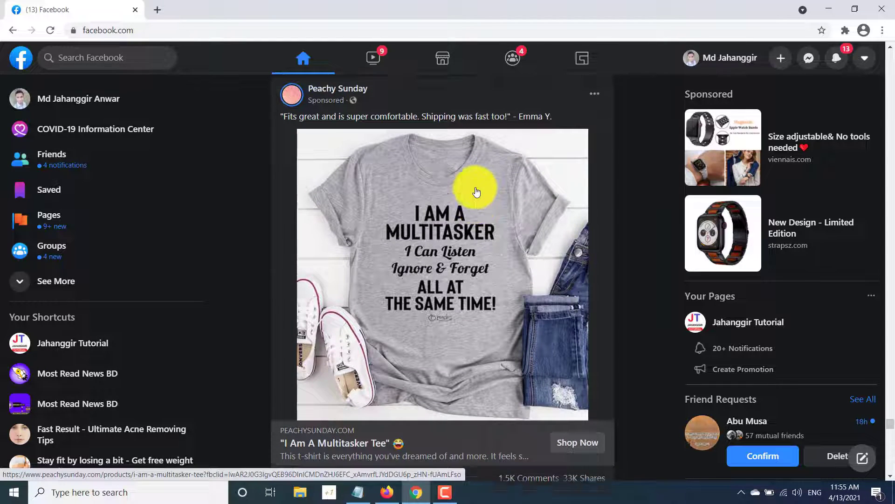
{"action": "scroll", "coordinate": [476, 192], "scroll_direction": "down", "scroll_amount": 1}
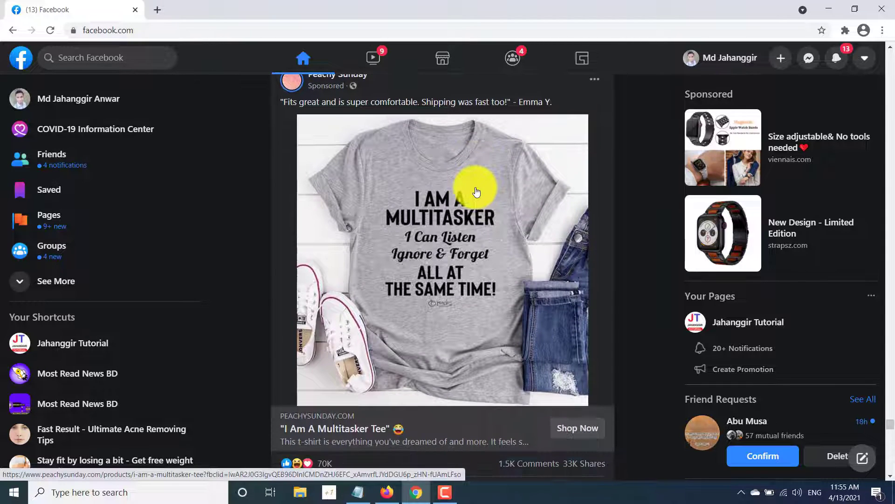
- Save the Peachy Sunday 'I Am A Multitasker Tee' ad to Facebook Ads For Dropshipping
{"action": "left_click", "coordinate": [599, 82]}
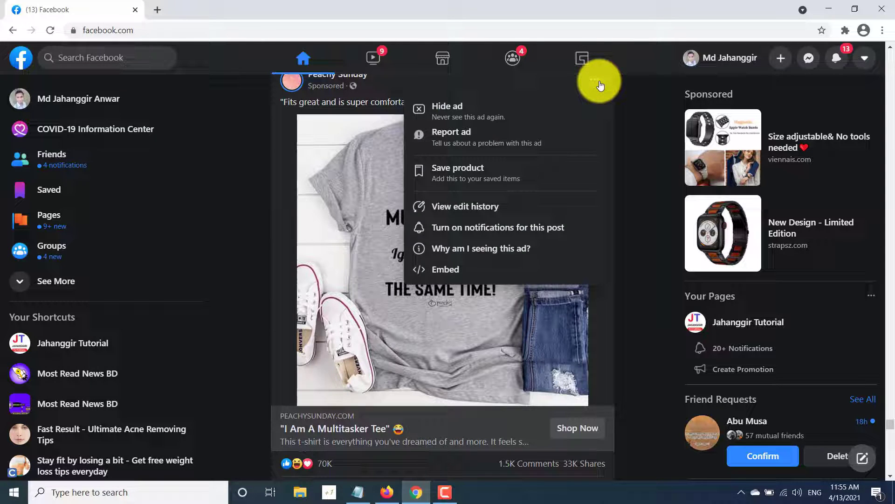
{"action": "left_click", "coordinate": [485, 185]}
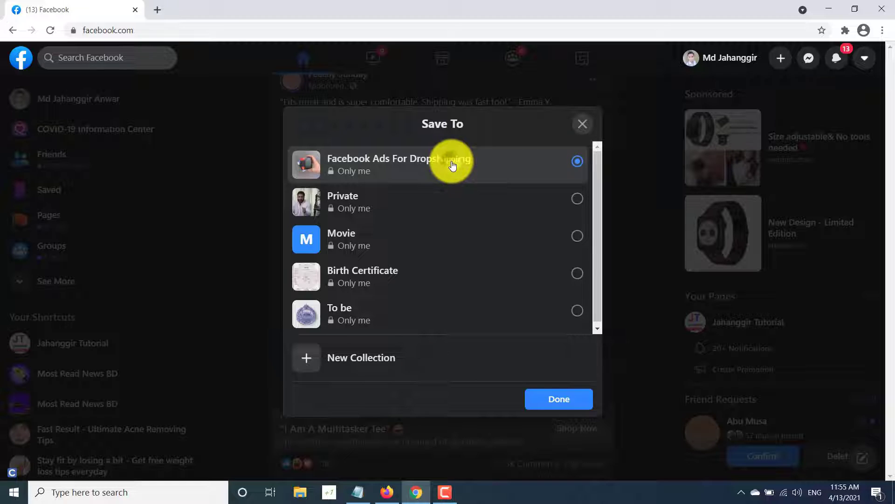
{"action": "left_click", "coordinate": [570, 396]}
{"action": "scroll", "coordinate": [645, 344], "scroll_direction": "down", "scroll_amount": 2}
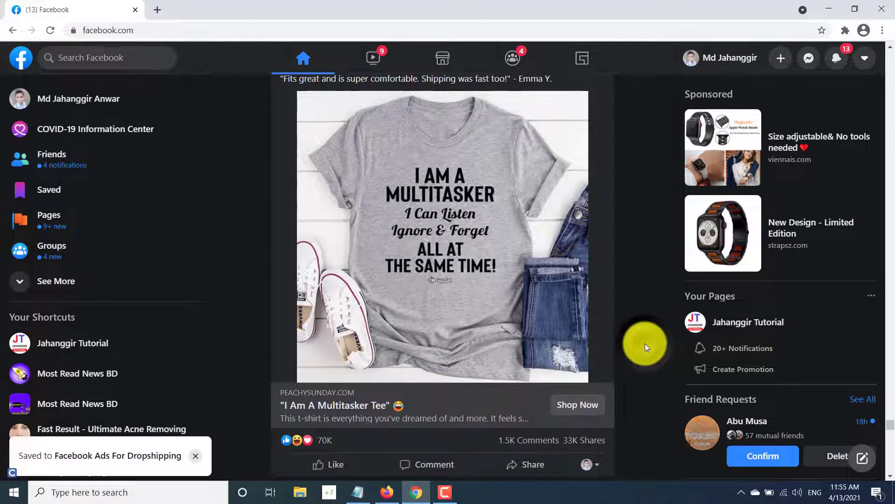
{"action": "scroll", "coordinate": [646, 343], "scroll_direction": "down", "scroll_amount": 7}
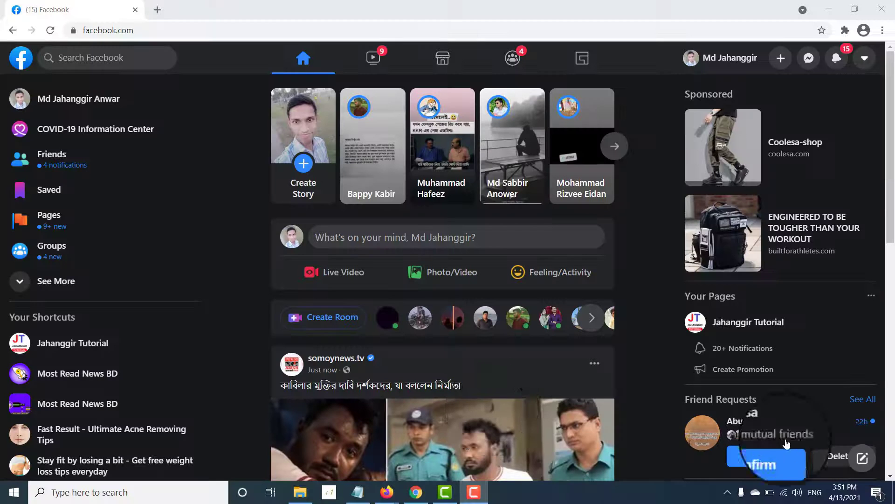
- Go to Saved items and open the Facebook Ads For Dropshipping collection
{"action": "left_click", "coordinate": [64, 192]}
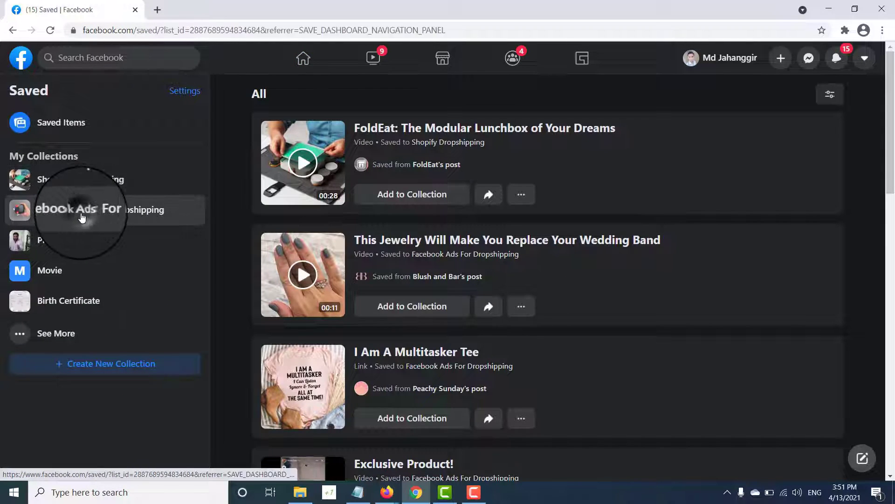
{"action": "left_click", "coordinate": [81, 218]}
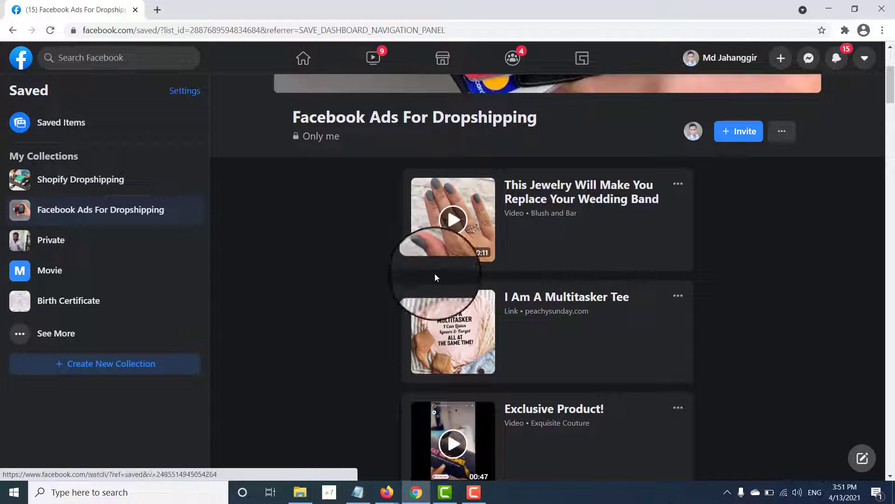
{"action": "scroll", "coordinate": [365, 301], "scroll_direction": "down", "scroll_amount": 1}
{"action": "scroll", "coordinate": [365, 303], "scroll_direction": "down", "scroll_amount": 5}
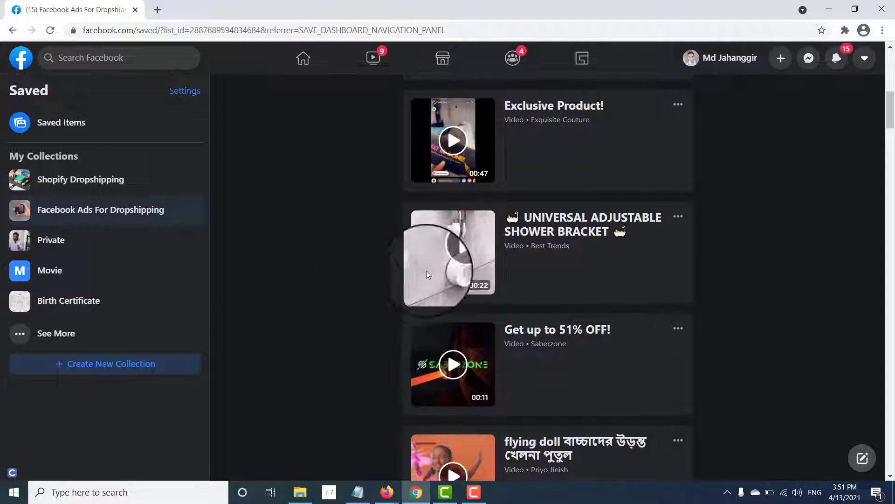
- Open the shower bracket and flying doll videos in new tabs, then view the shower bracket one
{"action": "middle_click", "coordinate": [585, 228]}
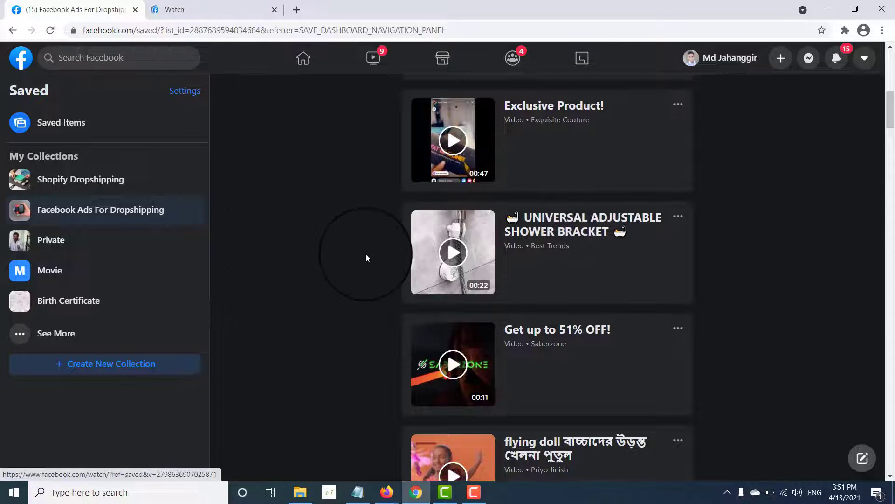
{"action": "scroll", "coordinate": [366, 255], "scroll_direction": "down", "scroll_amount": 2}
{"action": "middle_click", "coordinate": [645, 329]}
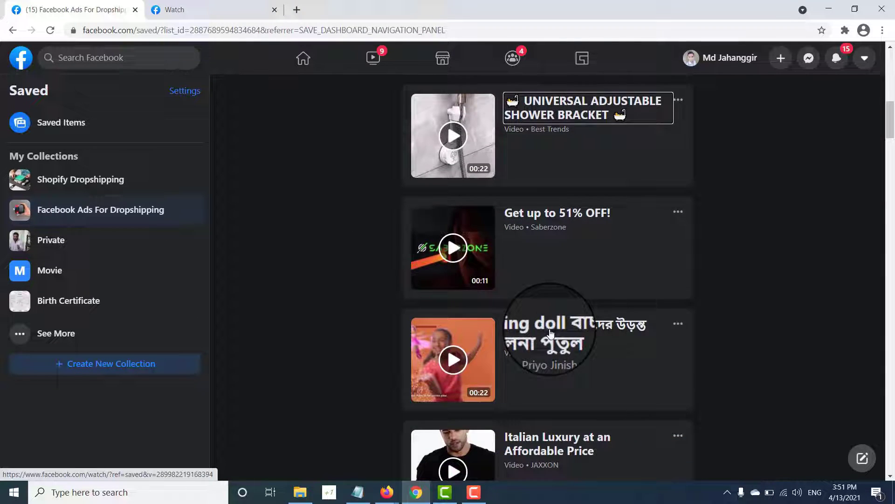
{"action": "scroll", "coordinate": [551, 334], "scroll_direction": "down", "scroll_amount": 6}
{"action": "scroll", "coordinate": [550, 334], "scroll_direction": "down", "scroll_amount": 10}
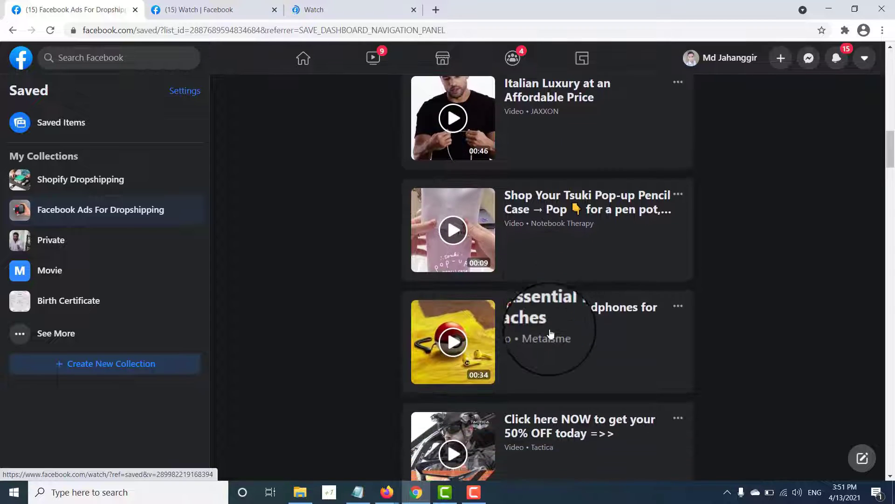
{"action": "scroll", "coordinate": [550, 334], "scroll_direction": "down", "scroll_amount": 4}
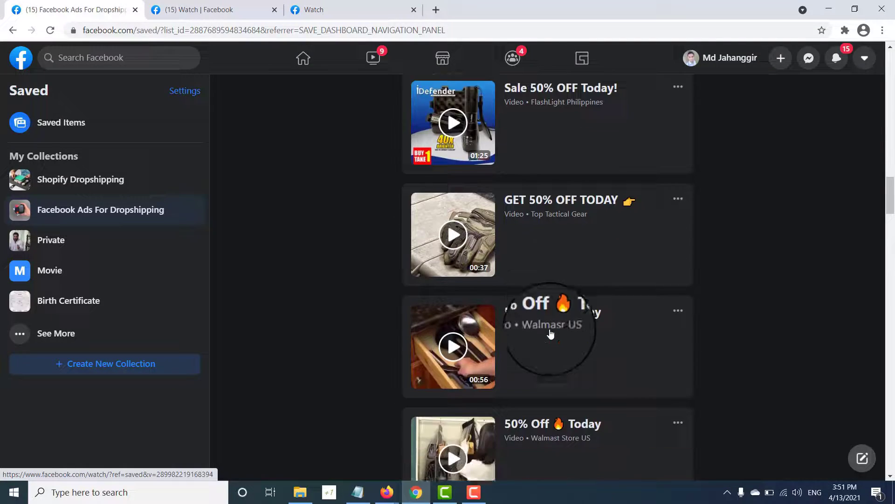
{"action": "scroll", "coordinate": [550, 334], "scroll_direction": "down", "scroll_amount": 3}
{"action": "scroll", "coordinate": [551, 333], "scroll_direction": "down", "scroll_amount": 8}
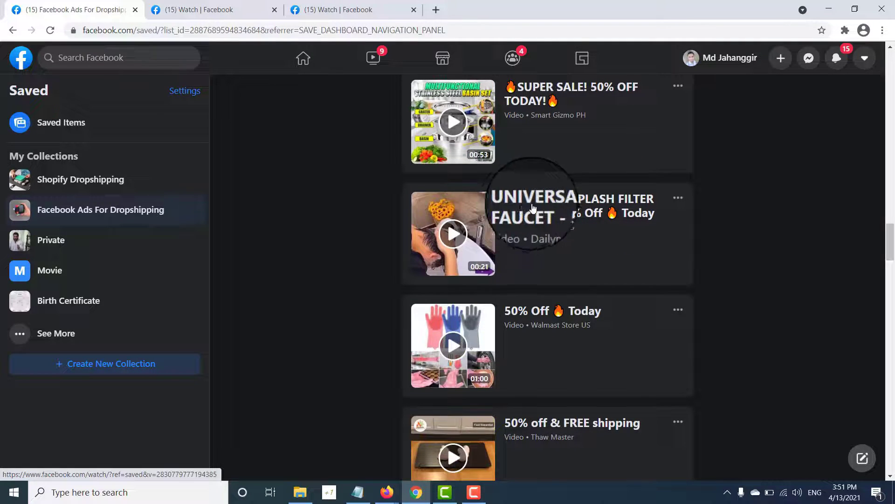
{"action": "left_click", "coordinate": [200, 10]}
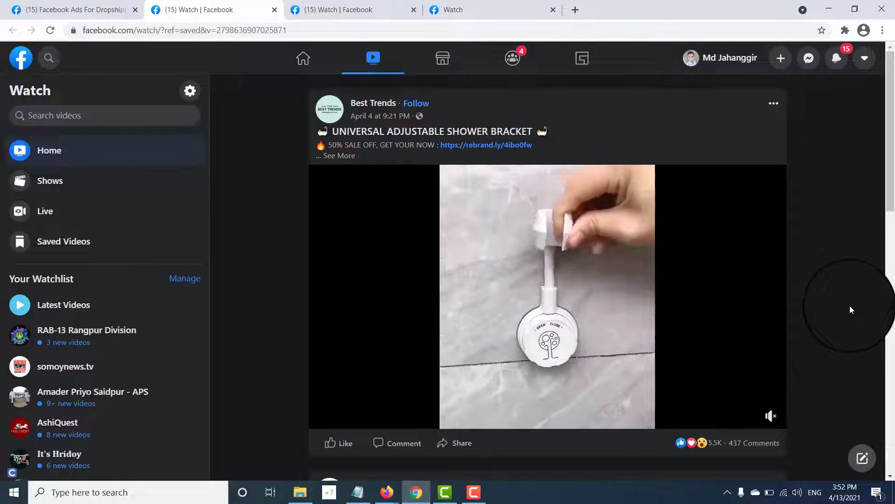
- Skim the shower bracket video, close its tab, skim the flying doll video, then move to the faucet video
{"action": "mouse_move", "coordinate": [775, 422]}
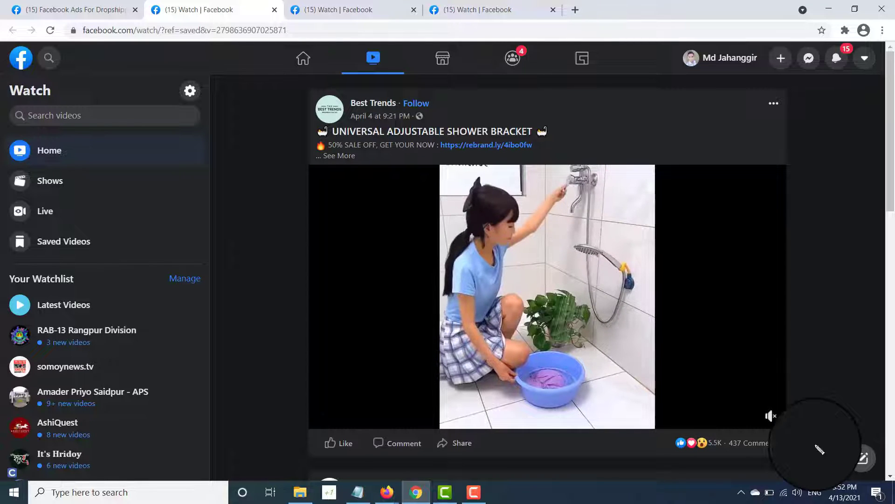
{"action": "left_click_drag", "start_coordinate": [662, 434], "coordinate": [789, 456]}
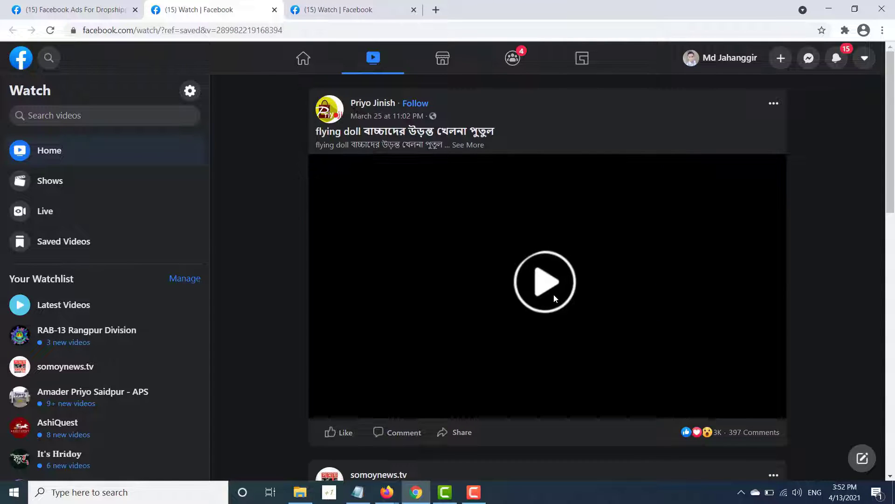
{"action": "left_click", "coordinate": [555, 298]}
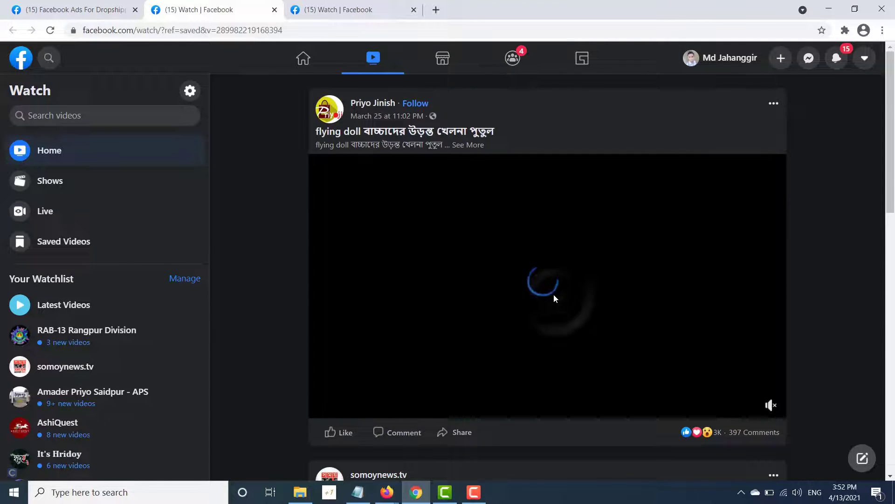
{"action": "mouse_move", "coordinate": [769, 405]}
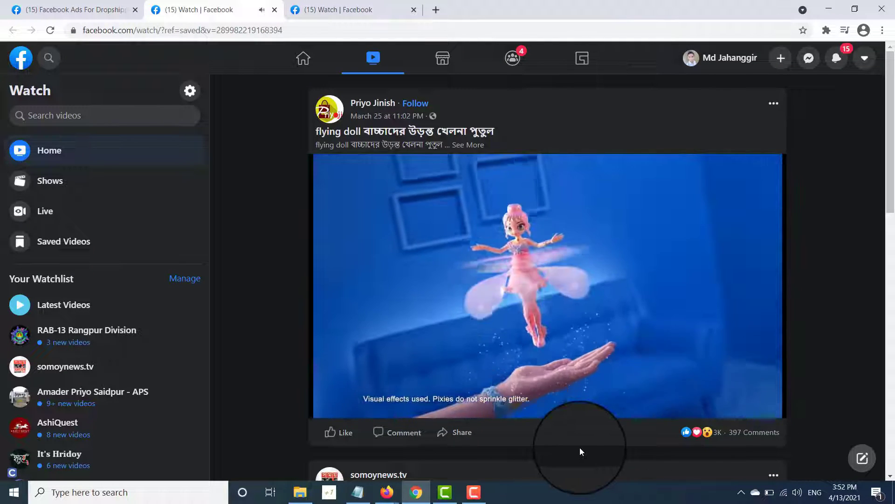
{"action": "left_click_drag", "start_coordinate": [668, 414], "coordinate": [788, 440]}
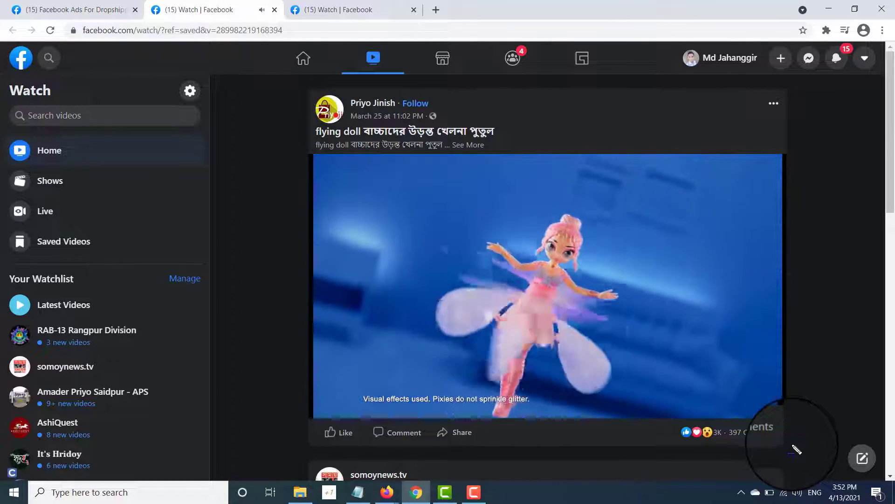
{"action": "key", "text": "ctrl+Tab"}
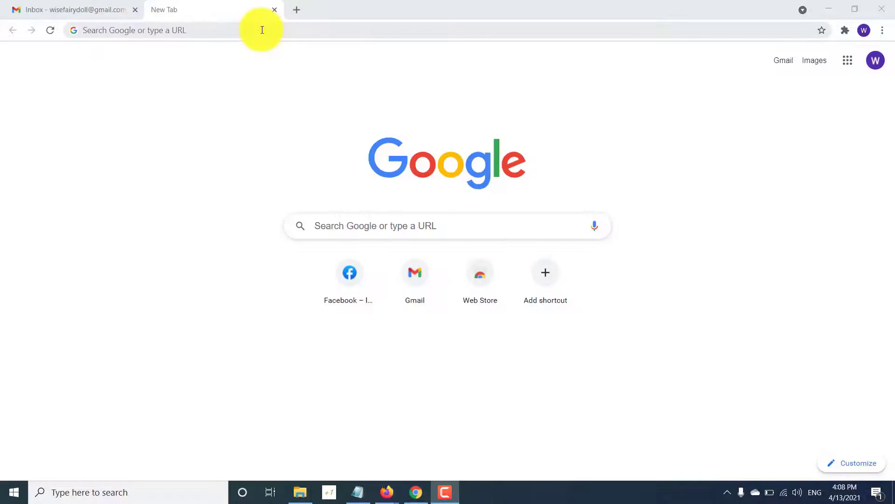
- Go to aliexpress.com and dismiss the new-user discount popup
{"action": "type", "text": "aliexpres"}
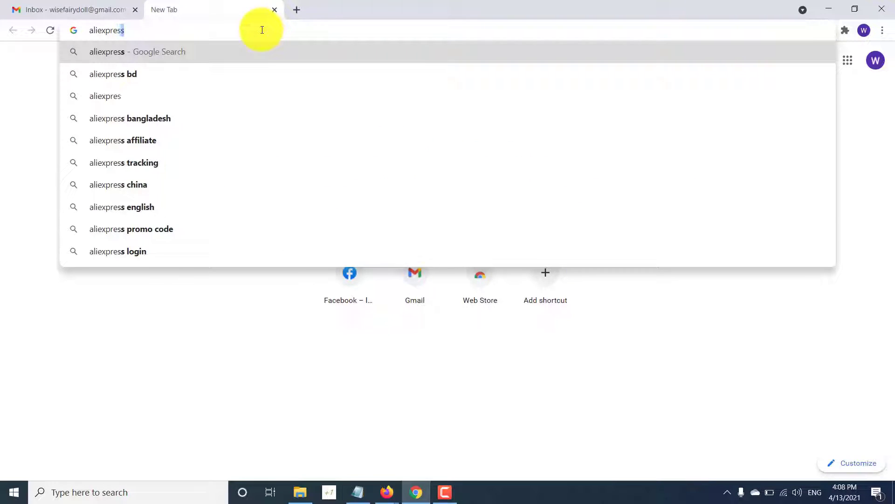
{"action": "type", "text": "s.com"}
{"action": "key", "text": "Return"}
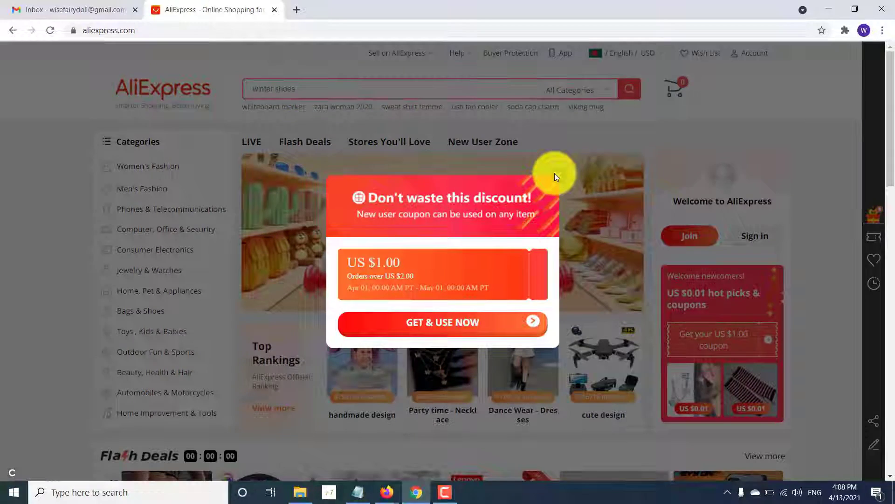
{"action": "left_click", "coordinate": [556, 173]}
- Search for 'magic flying fairy princess doll' and sort the results by Orders
{"action": "left_click", "coordinate": [334, 88]}
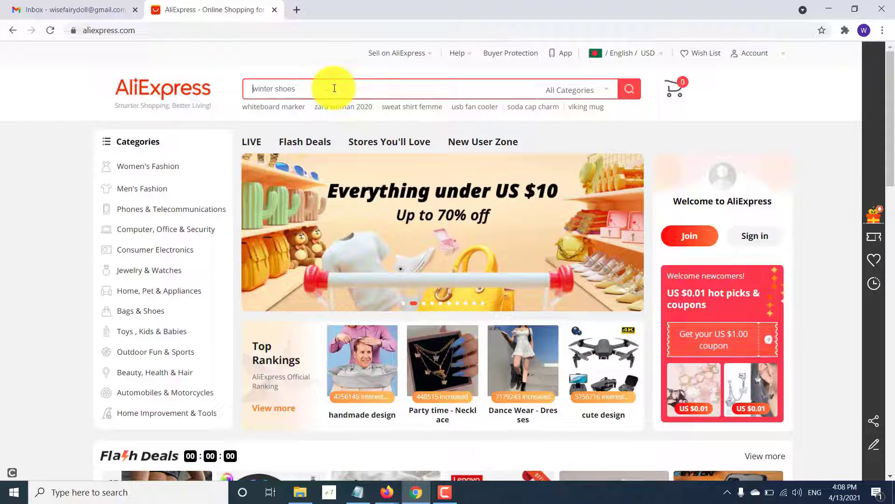
{"action": "type", "text": "flying doll"}
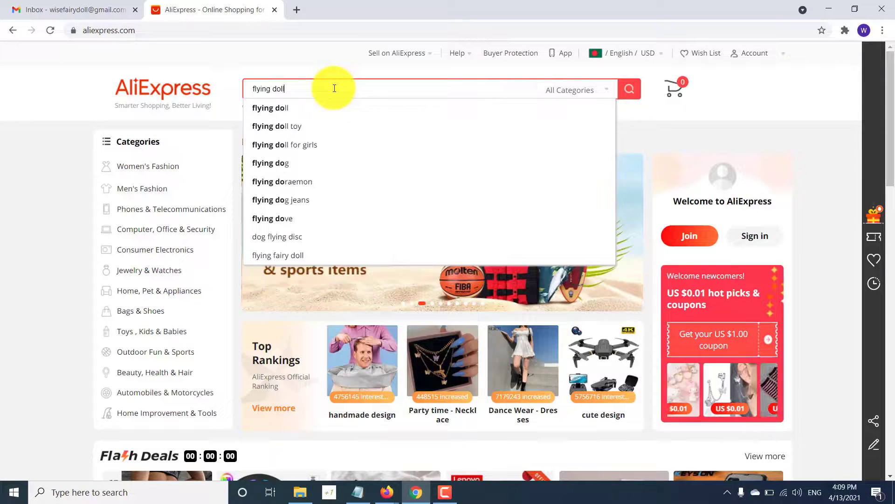
{"action": "left_click", "coordinate": [321, 200]}
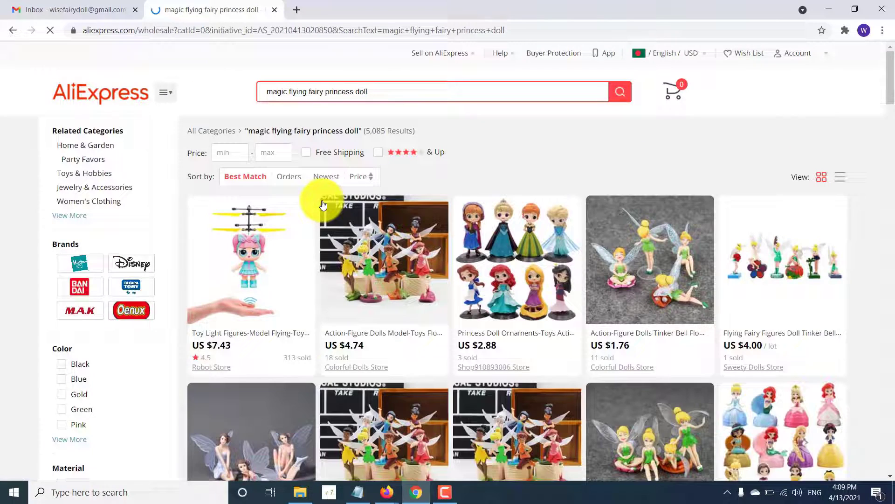
{"action": "left_click", "coordinate": [291, 177]}
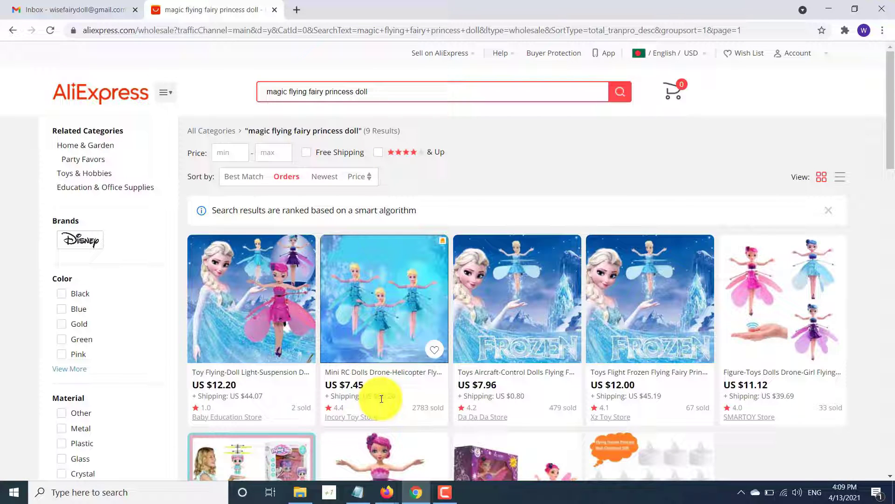
- In a new tab, search Google for 'aliexpress dropshipping center'
{"action": "left_click", "coordinate": [295, 10]}
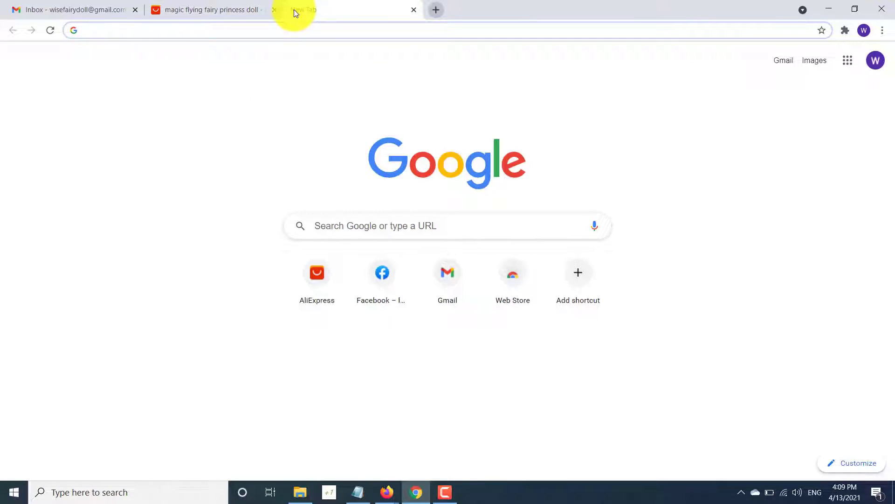
{"action": "type", "text": "Aliexp"}
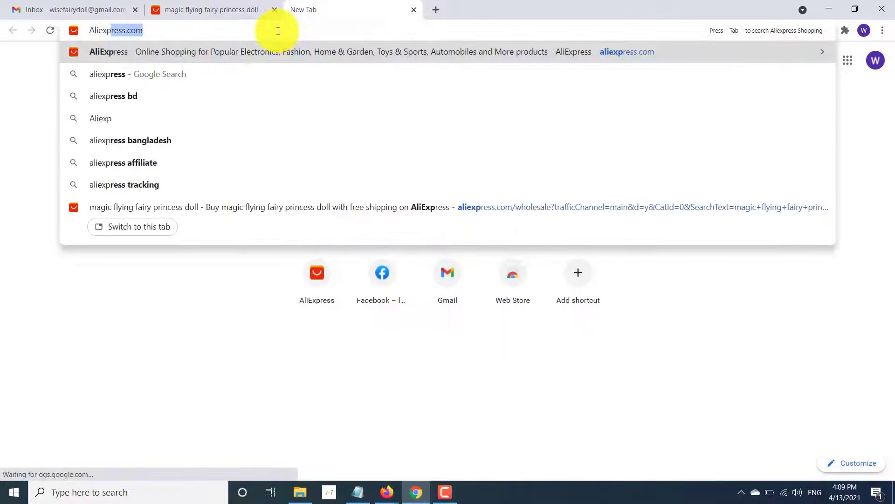
{"action": "type", "text": "ress dropshi"}
{"action": "key", "text": "Down"}
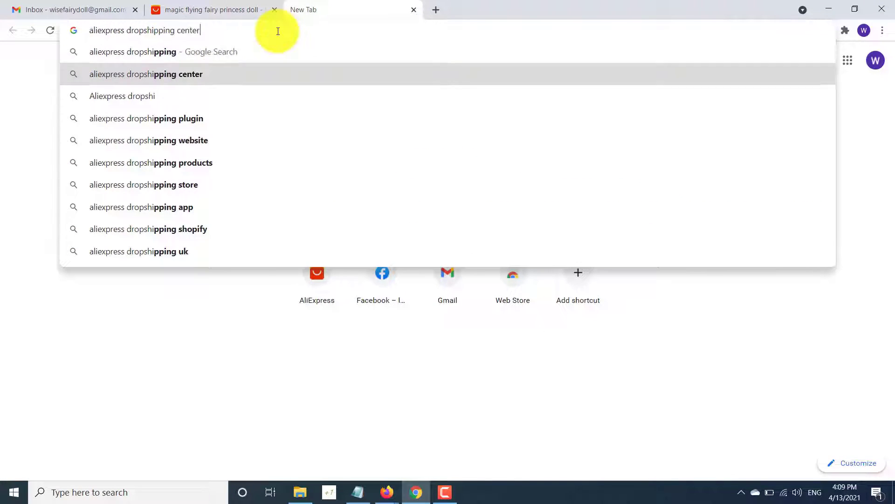
{"action": "key", "text": "Return"}
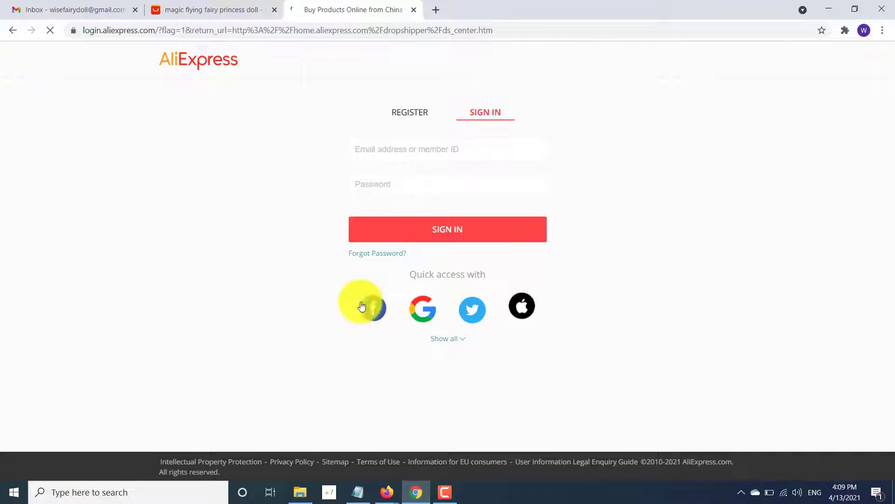
- Sign in to AliExpress with the store's Google account
{"action": "left_click", "coordinate": [425, 317]}
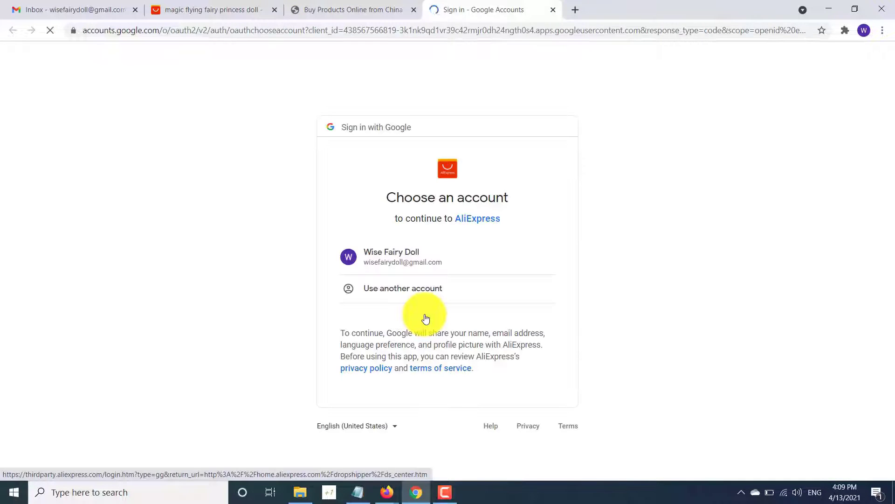
{"action": "left_click", "coordinate": [388, 254]}
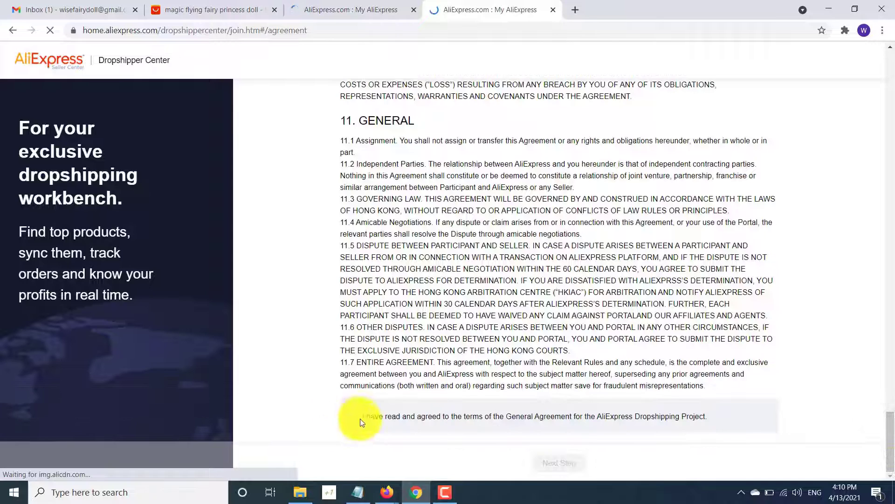
- Accept the General Agreement, pass the authorization and personal information steps, submit, and open the dashboard
{"action": "left_click", "coordinate": [355, 416]}
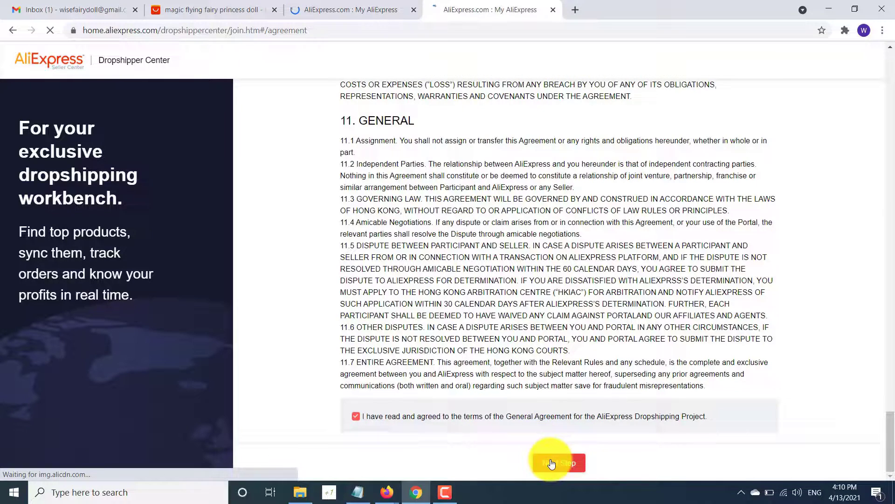
{"action": "left_click", "coordinate": [552, 463]}
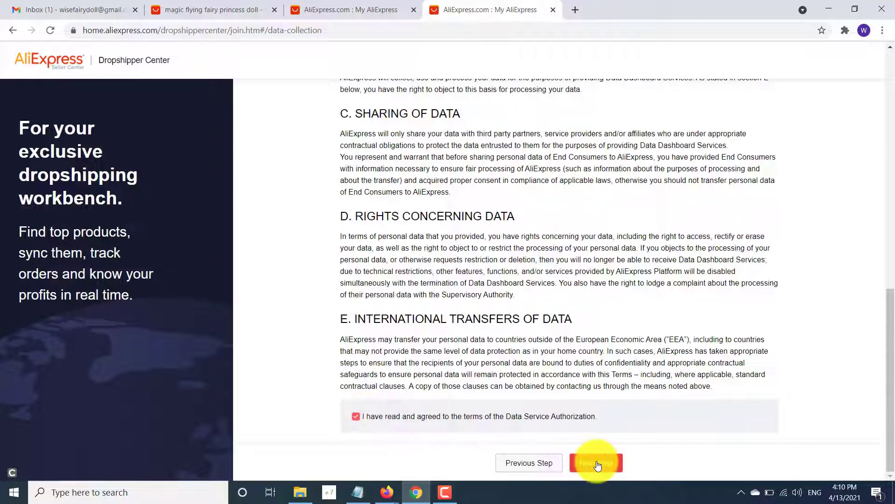
{"action": "left_click", "coordinate": [597, 463]}
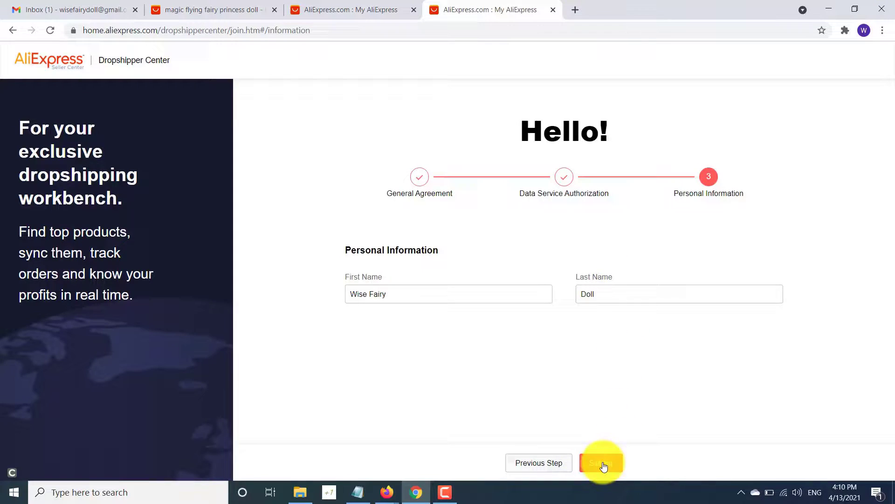
{"action": "left_click", "coordinate": [603, 464]}
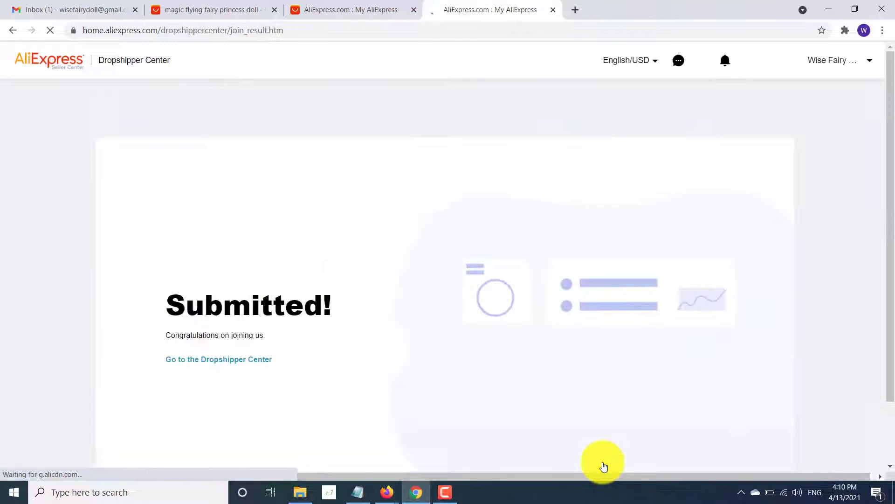
{"action": "left_click", "coordinate": [253, 363]}
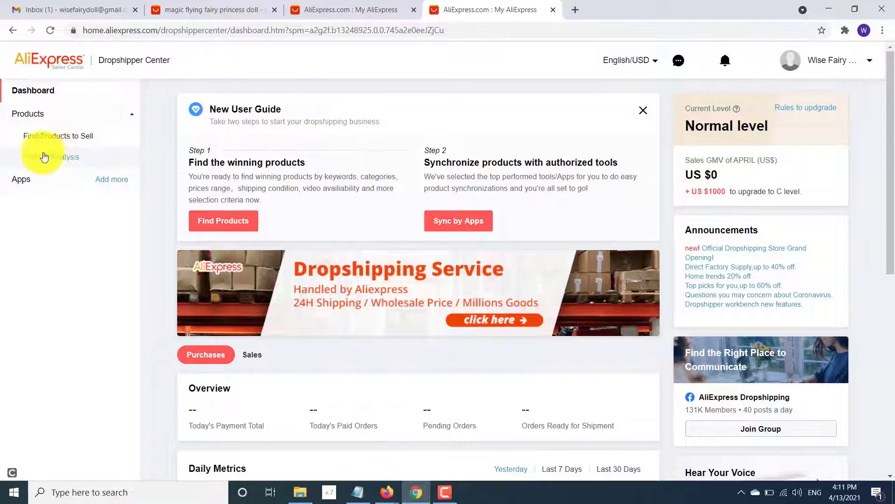
- Open Product Analysis and copy the Mini RC Drone Helicopter fairy doll's page URL
{"action": "left_click", "coordinate": [52, 157]}
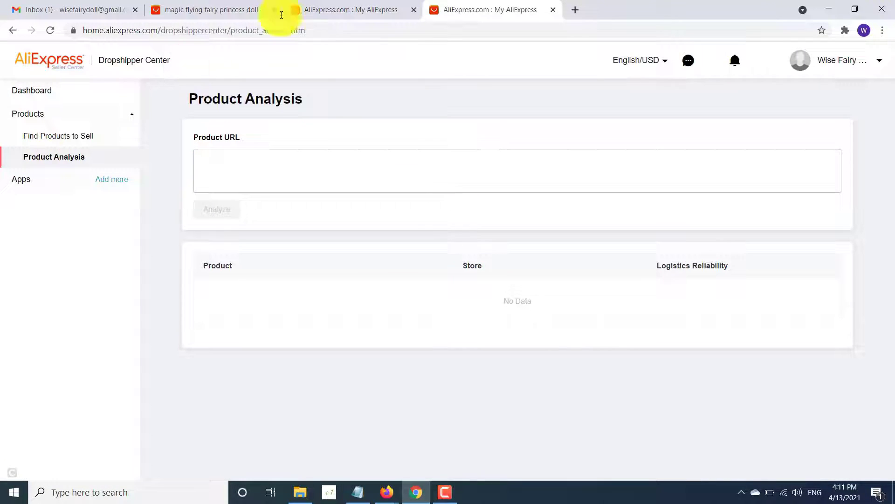
{"action": "left_click", "coordinate": [333, 5]}
{"action": "left_click", "coordinate": [413, 9]}
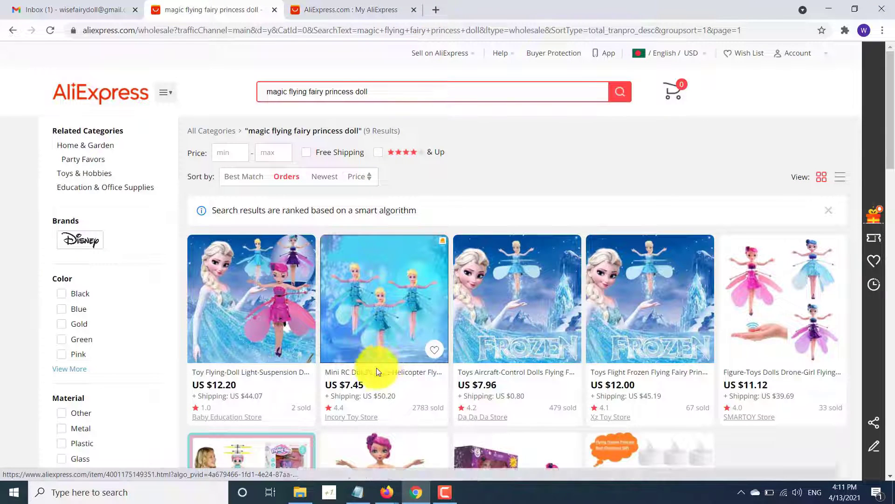
{"action": "left_click", "coordinate": [351, 377]}
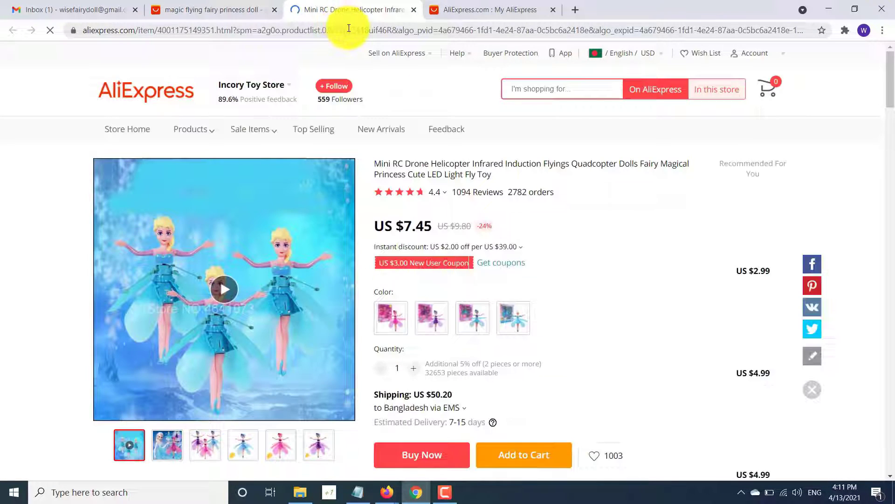
{"action": "left_click", "coordinate": [349, 29]}
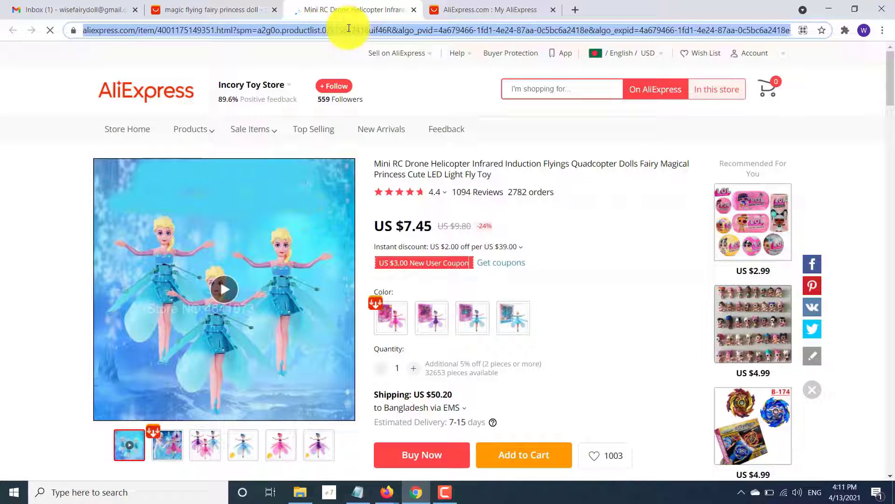
- Paste the fairy doll product URL into Product URL and analyze it
{"action": "left_click", "coordinate": [487, 7]}
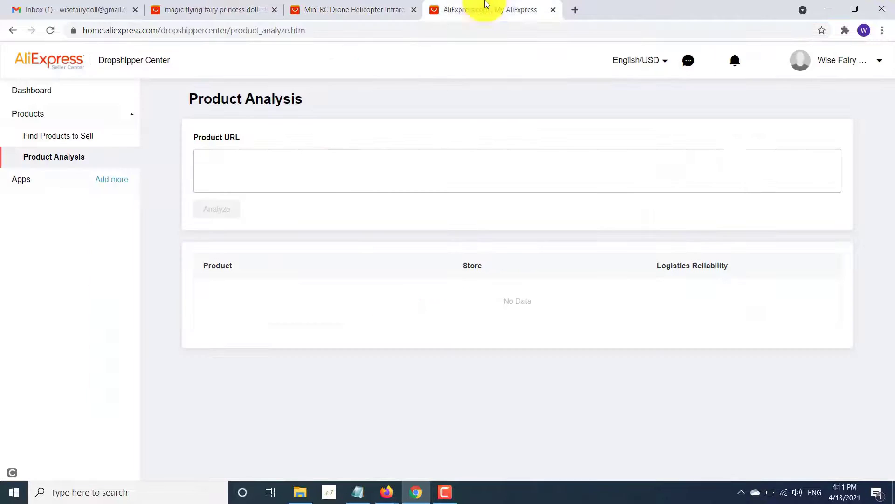
{"action": "left_click", "coordinate": [324, 168]}
{"action": "key", "text": "ctrl+v"}
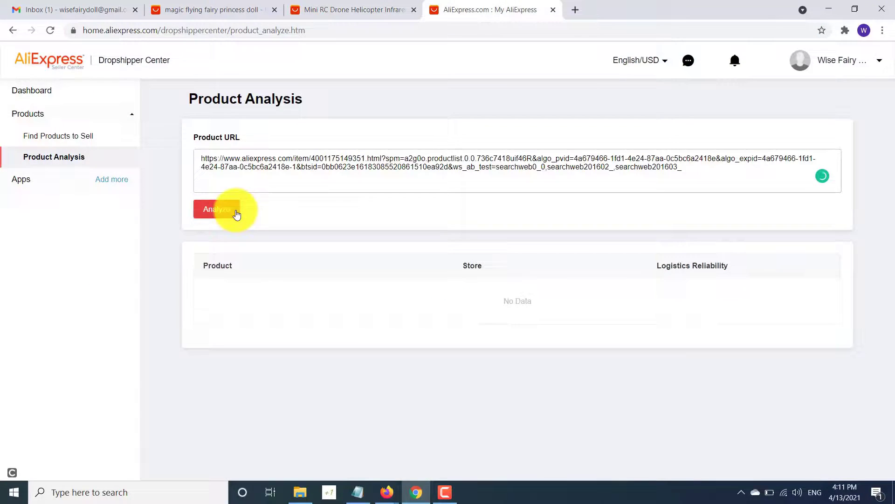
{"action": "left_click", "coordinate": [235, 211]}
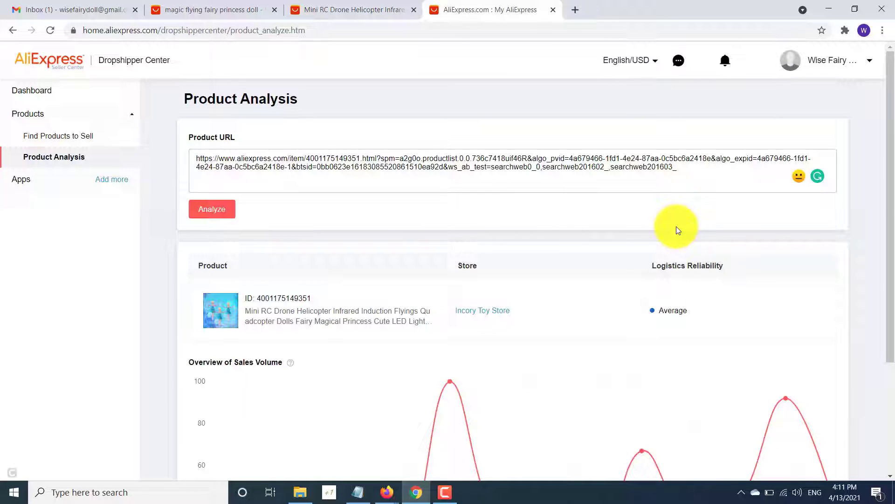
{"action": "left_click_drag", "start_coordinate": [891, 212], "coordinate": [887, 325]}
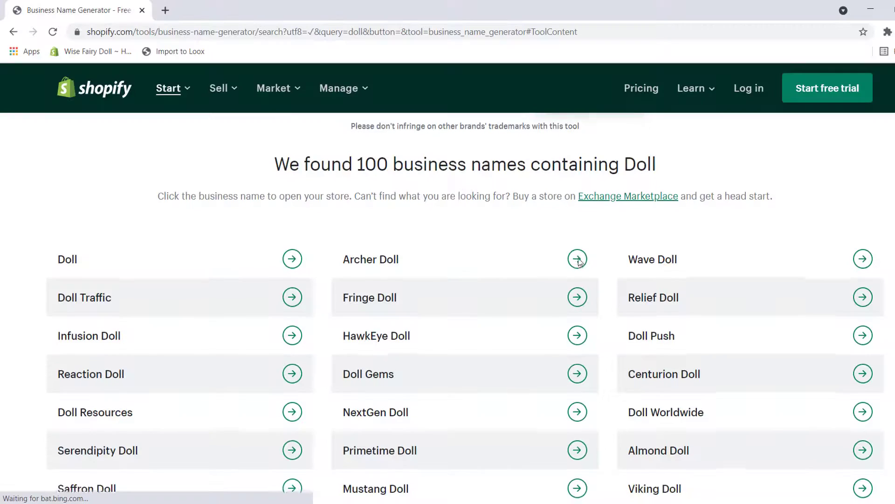
{"action": "scroll", "coordinate": [580, 261], "scroll_direction": "down", "scroll_amount": 2}
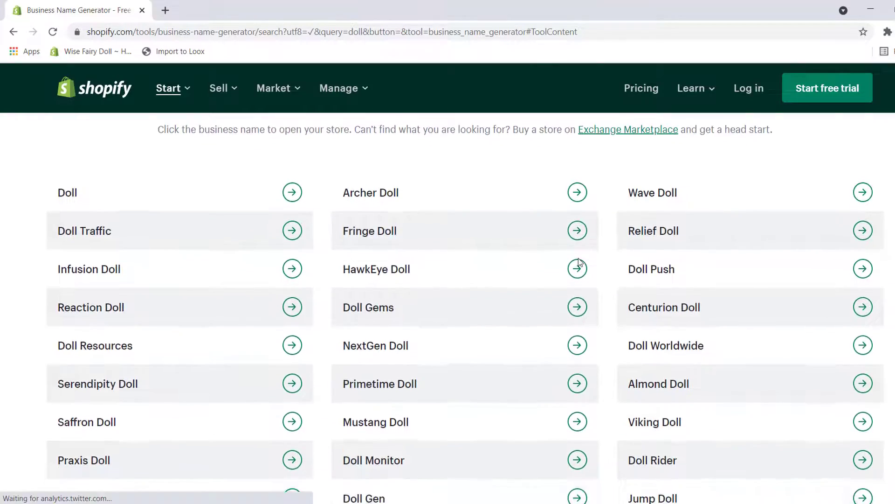
- Generate business name ideas for 'Wise Fairy Doll' in the name generator
{"action": "scroll", "coordinate": [579, 262], "scroll_direction": "down", "scroll_amount": 2}
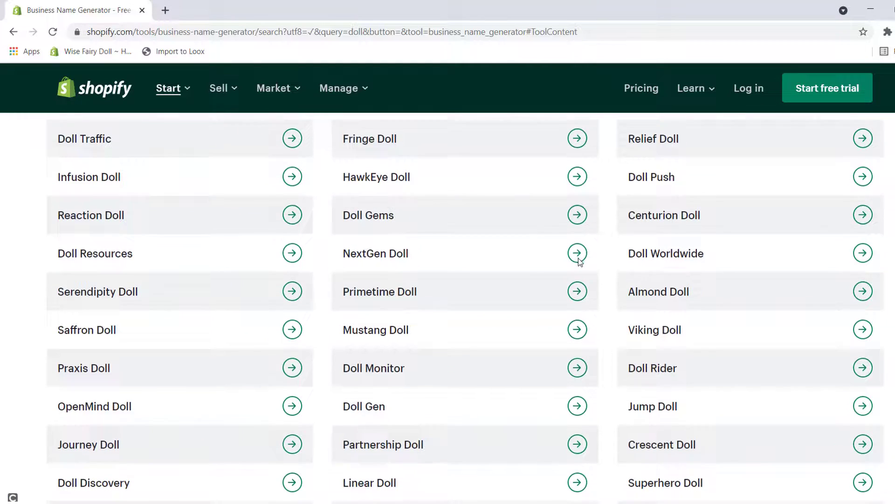
{"action": "scroll", "coordinate": [579, 261], "scroll_direction": "down", "scroll_amount": 2}
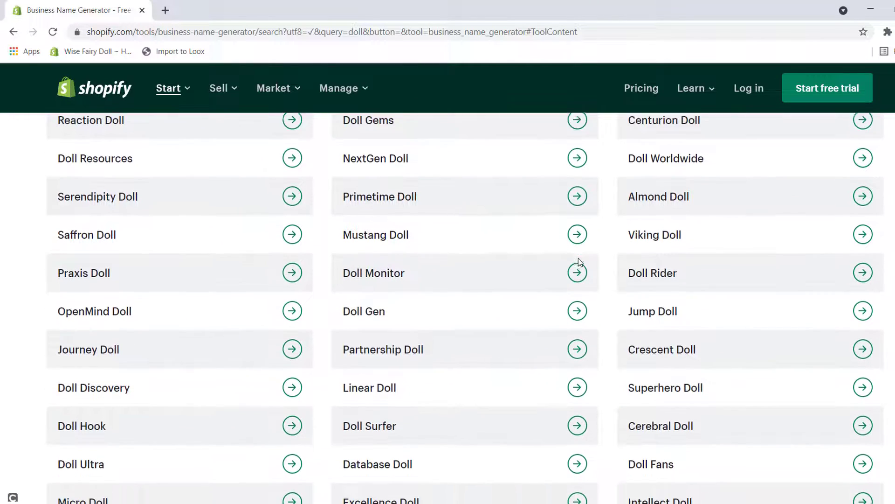
{"action": "scroll", "coordinate": [579, 262], "scroll_direction": "down", "scroll_amount": 2}
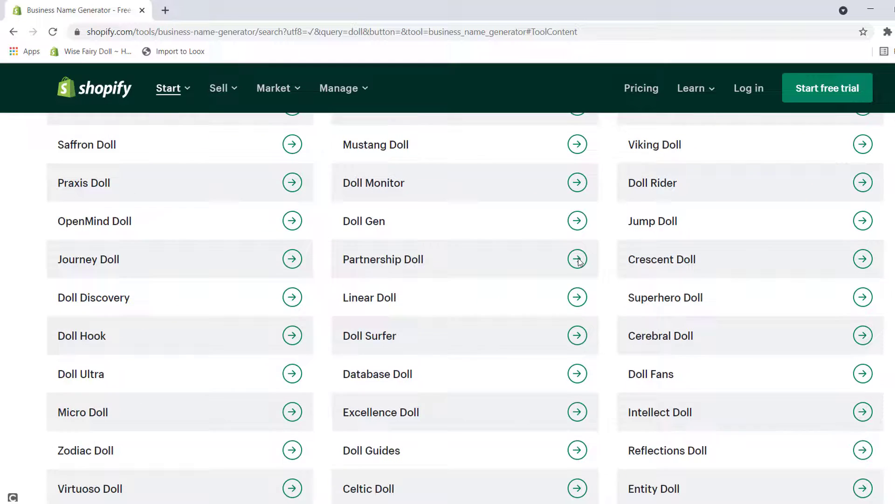
{"action": "scroll", "coordinate": [580, 262], "scroll_direction": "down", "scroll_amount": 2}
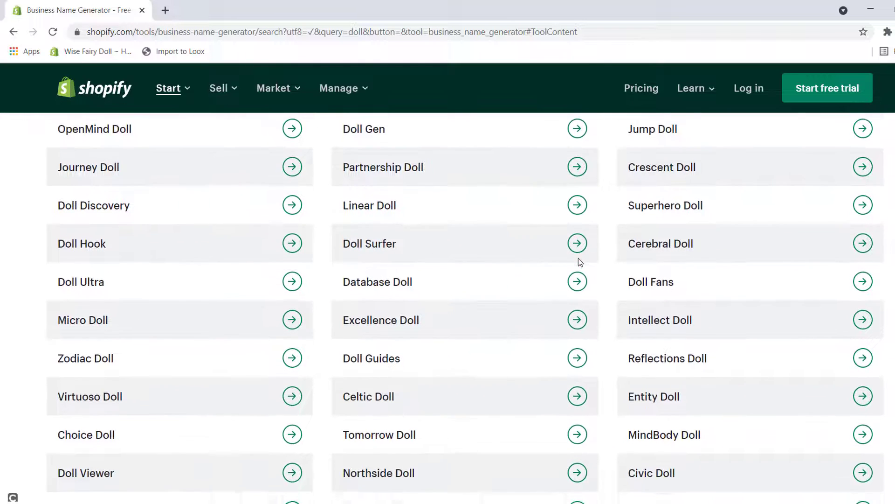
{"action": "scroll", "coordinate": [580, 262], "scroll_direction": "down", "scroll_amount": 2}
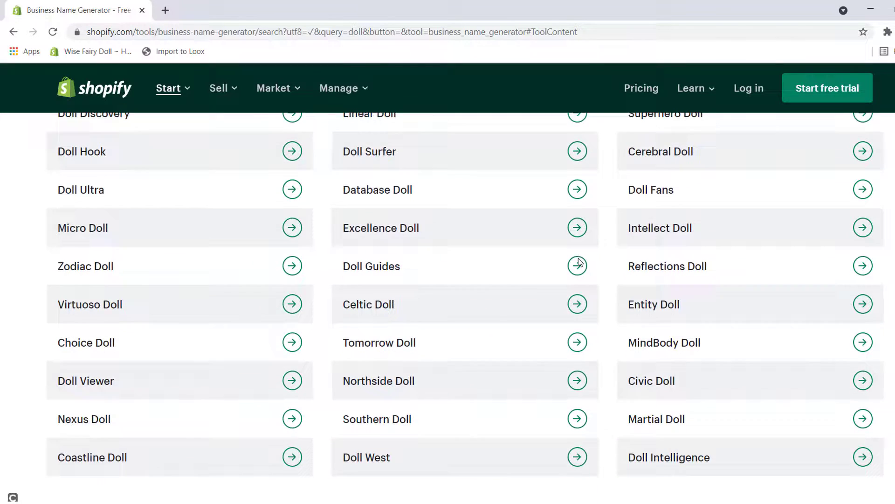
{"action": "scroll", "coordinate": [580, 262], "scroll_direction": "down", "scroll_amount": 1}
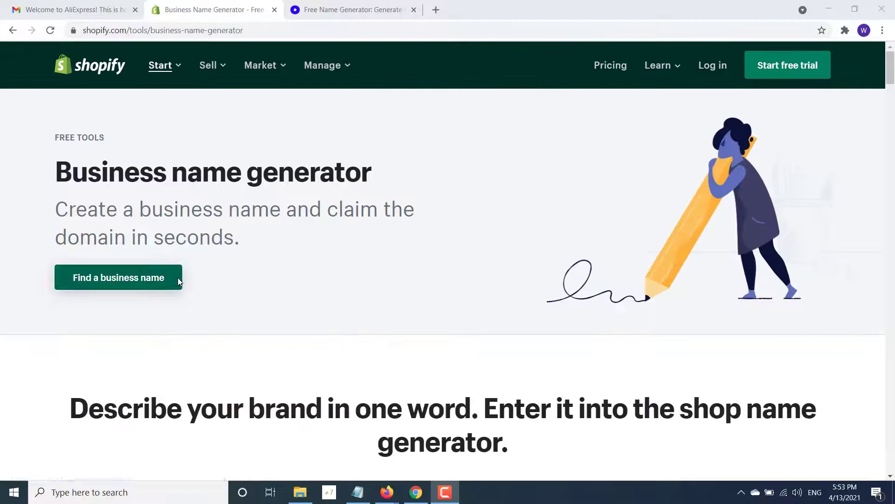
{"action": "left_click", "coordinate": [135, 282]}
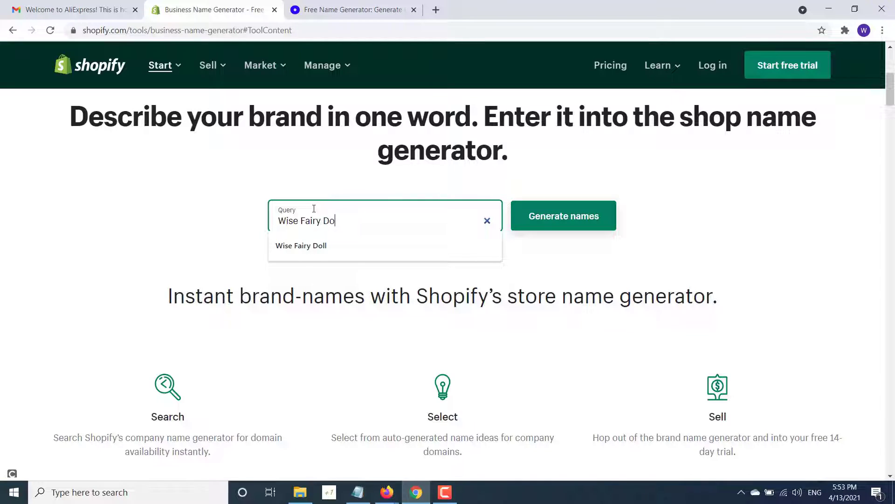
{"action": "type", "text": "ll"}
{"action": "key", "text": "Return"}
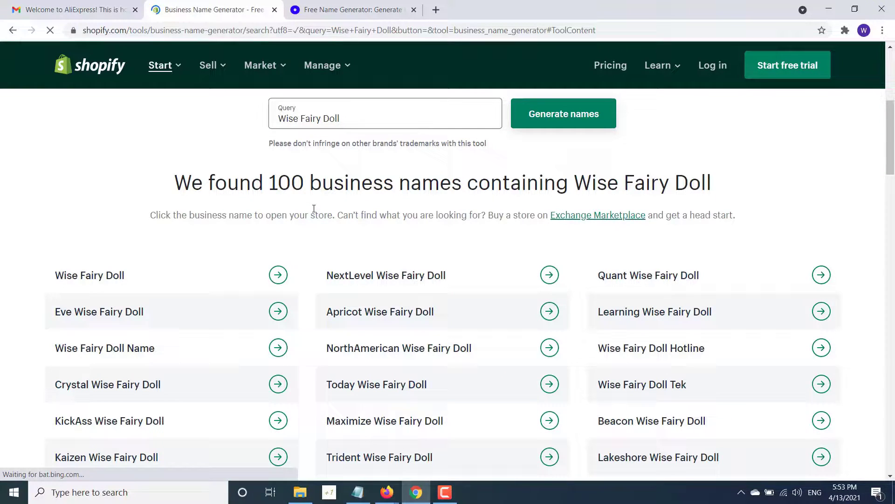
- Browse the generated names and pick 'Wise Fairy Doll' to start the store signup
{"action": "scroll", "coordinate": [313, 209], "scroll_direction": "down", "scroll_amount": 2}
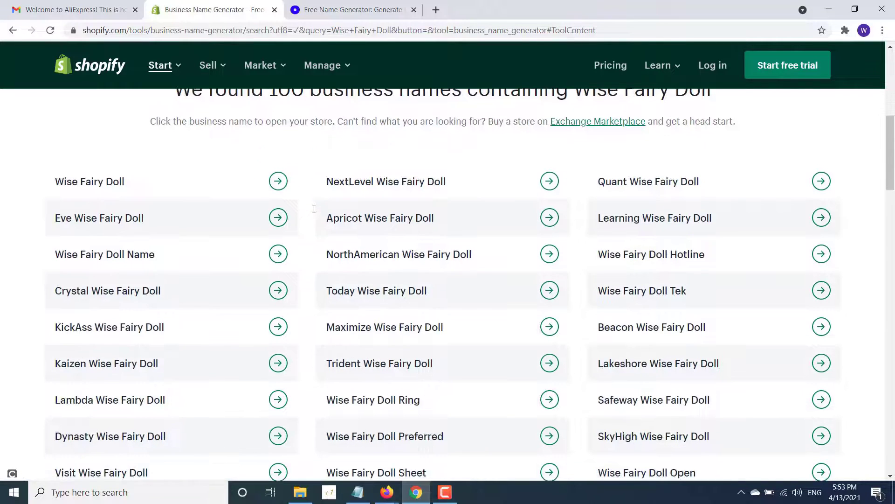
{"action": "scroll", "coordinate": [314, 208], "scroll_direction": "down", "scroll_amount": 1}
{"action": "scroll", "coordinate": [314, 208], "scroll_direction": "down", "scroll_amount": 5}
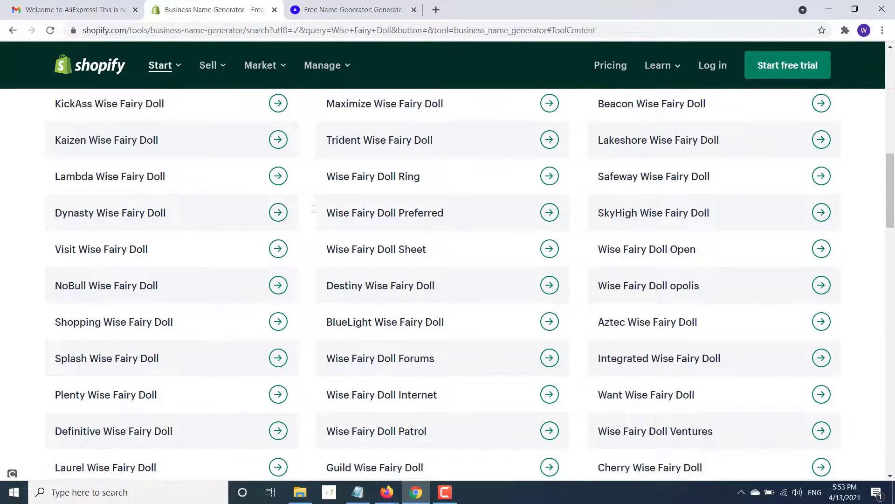
{"action": "scroll", "coordinate": [314, 208], "scroll_direction": "down", "scroll_amount": 5}
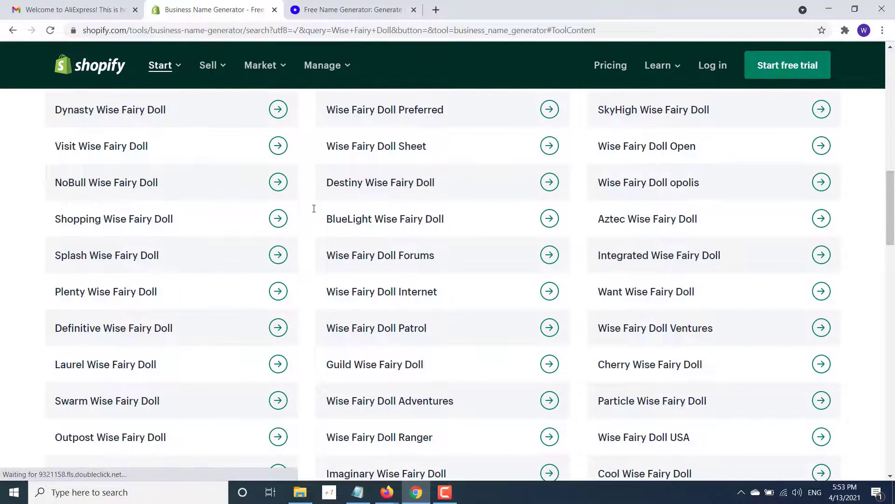
{"action": "scroll", "coordinate": [314, 209], "scroll_direction": "up", "scroll_amount": 6}
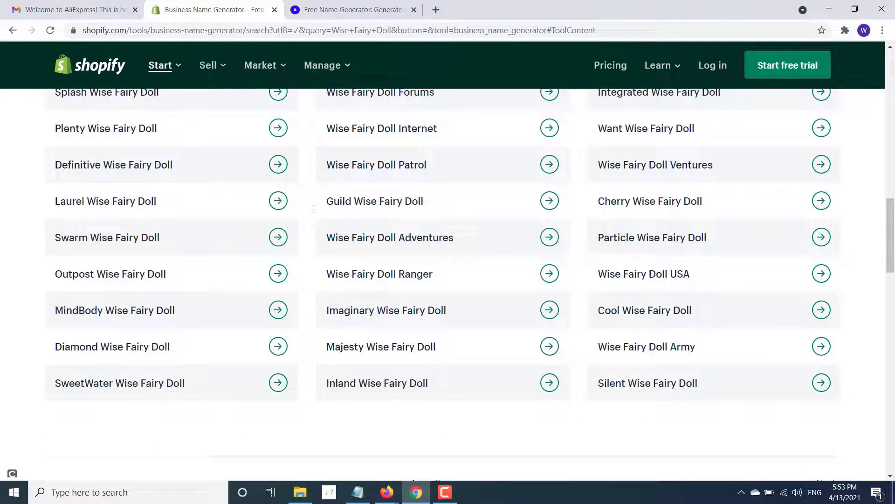
{"action": "scroll", "coordinate": [314, 208], "scroll_direction": "up", "scroll_amount": 7}
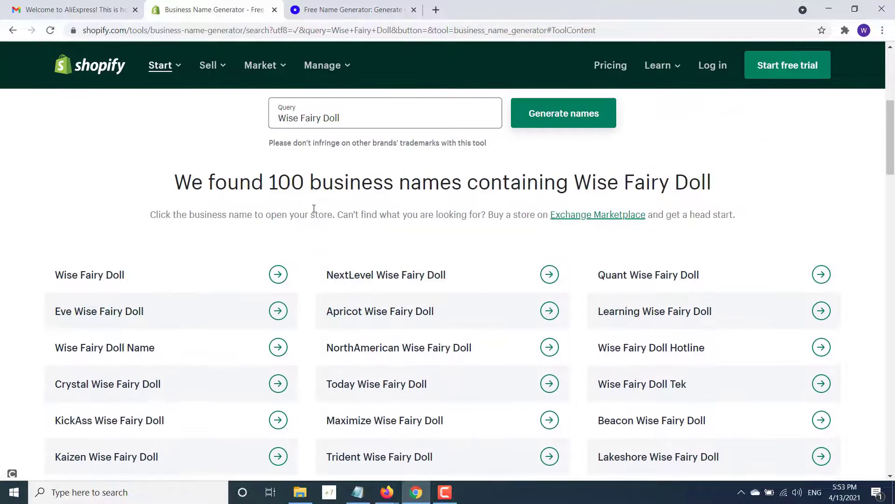
{"action": "left_click", "coordinate": [139, 273]}
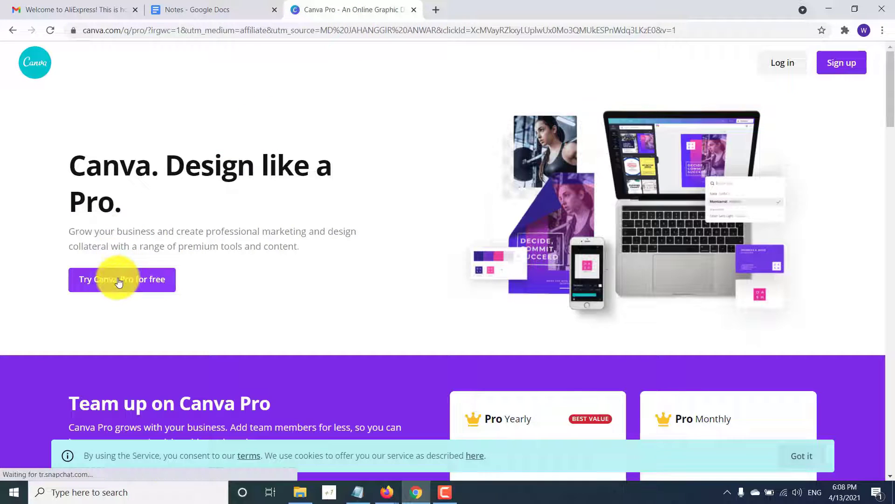
- Start the free Canva Pro sign-up from the landing page
{"action": "left_click", "coordinate": [118, 280]}
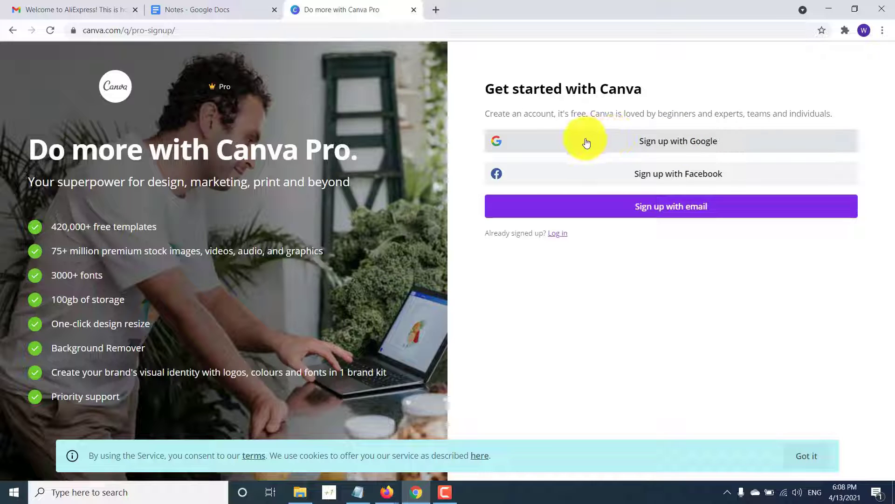
- Create a Canva account with the store's Google account and skip the Pro trial
{"action": "left_click", "coordinate": [668, 149]}
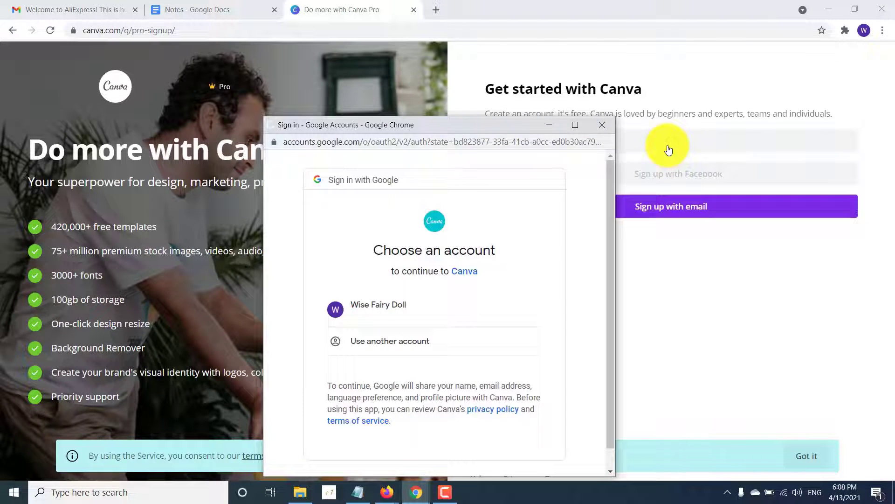
{"action": "left_click", "coordinate": [438, 317]}
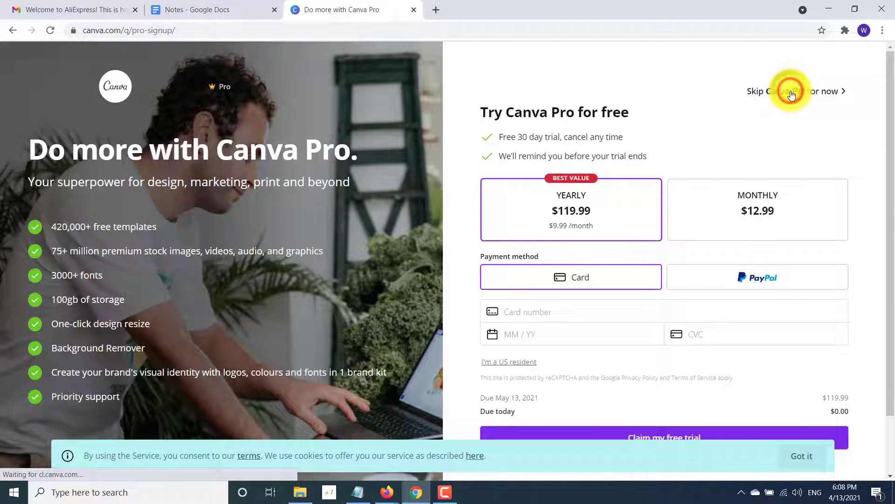
{"action": "left_click", "coordinate": [791, 95]}
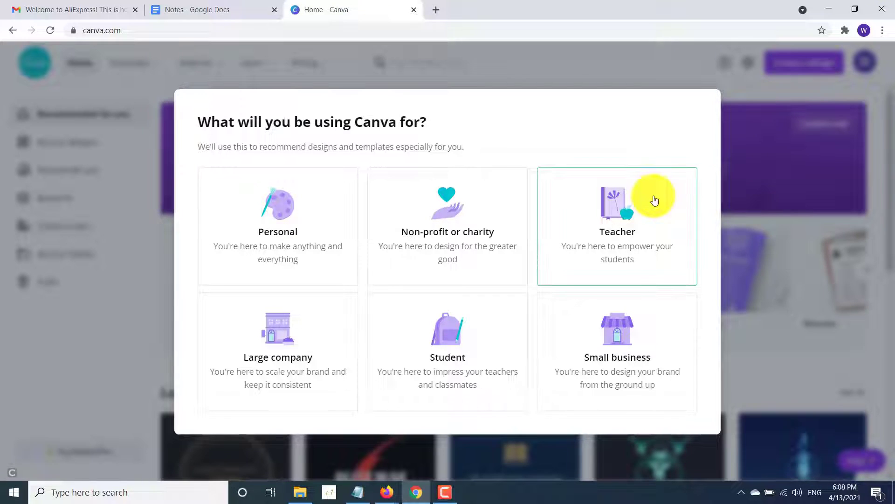
- Choose small business as Canva's use, skip team and Pro trial prompts, and scroll the design types
{"action": "left_click", "coordinate": [610, 356]}
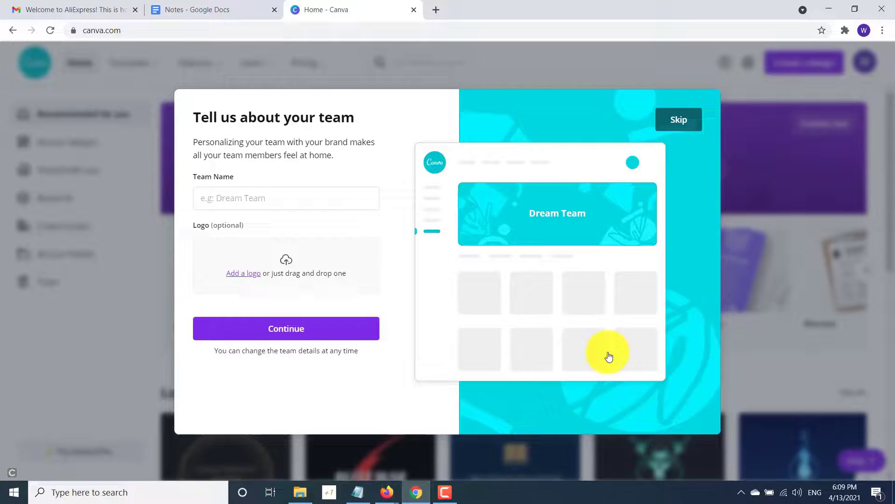
{"action": "left_click", "coordinate": [685, 122]}
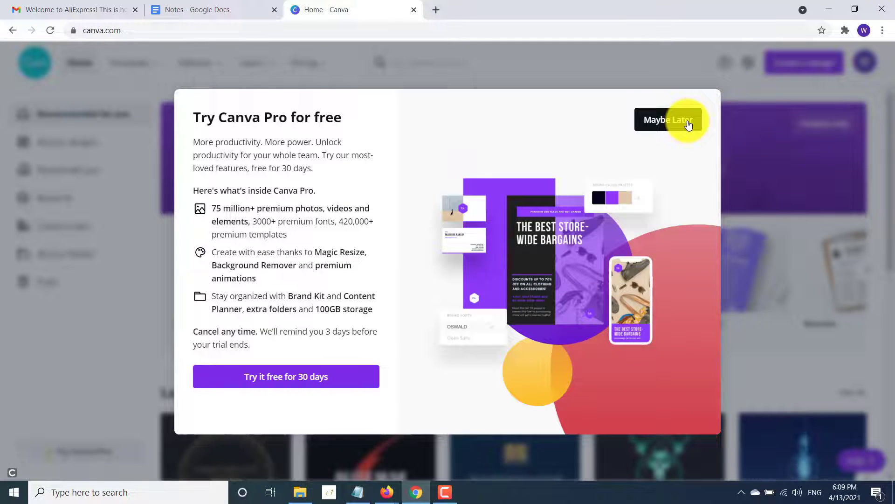
{"action": "left_click", "coordinate": [688, 124]}
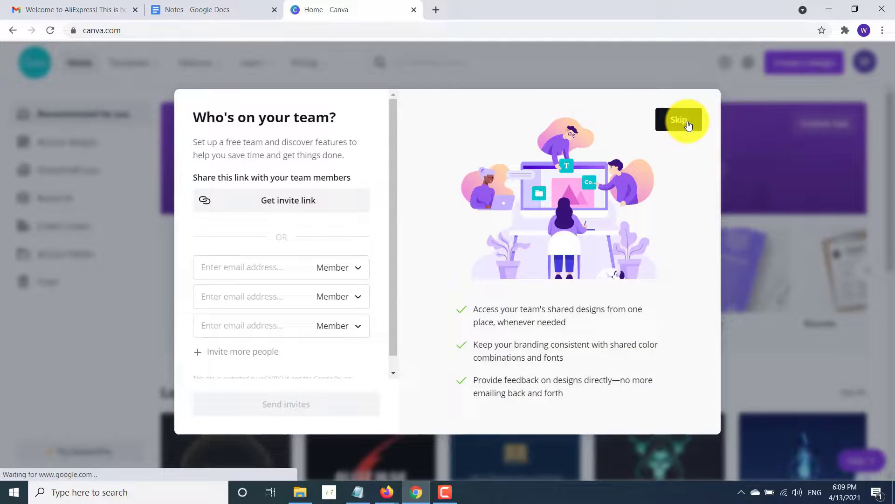
{"action": "left_click", "coordinate": [688, 123]}
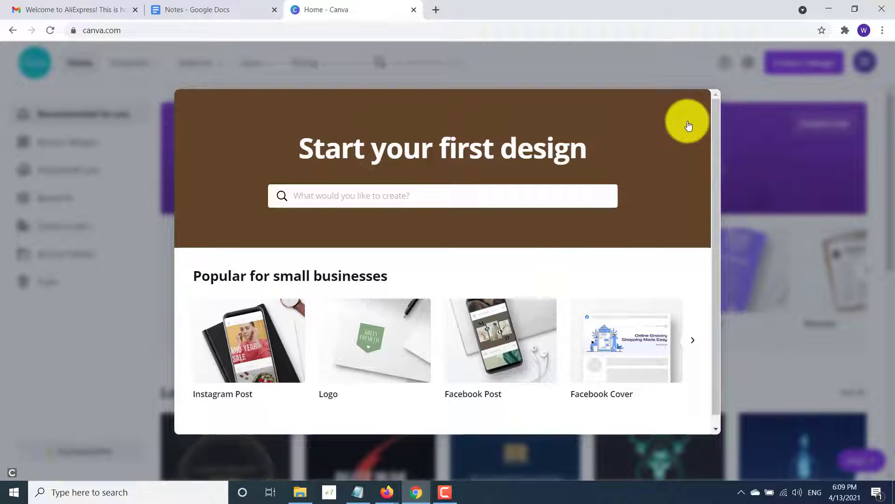
{"action": "left_click_drag", "start_coordinate": [716, 134], "coordinate": [724, 112]}
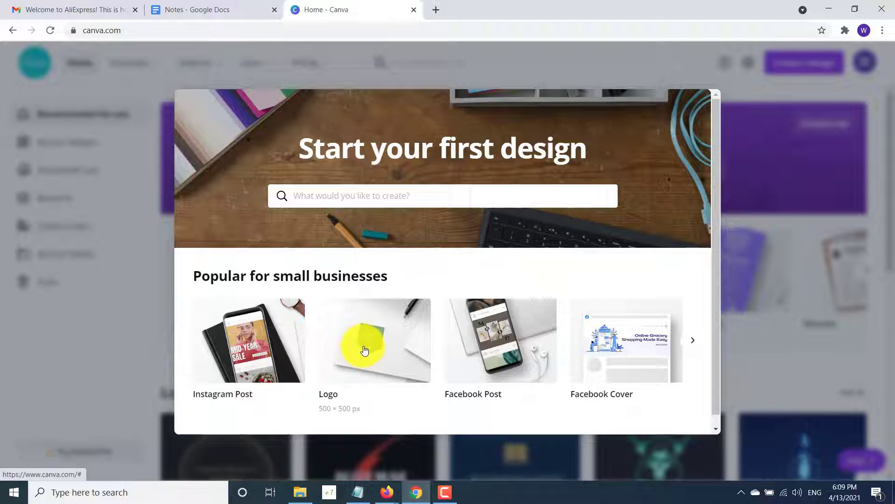
{"action": "left_click_drag", "start_coordinate": [718, 345], "coordinate": [759, 146]}
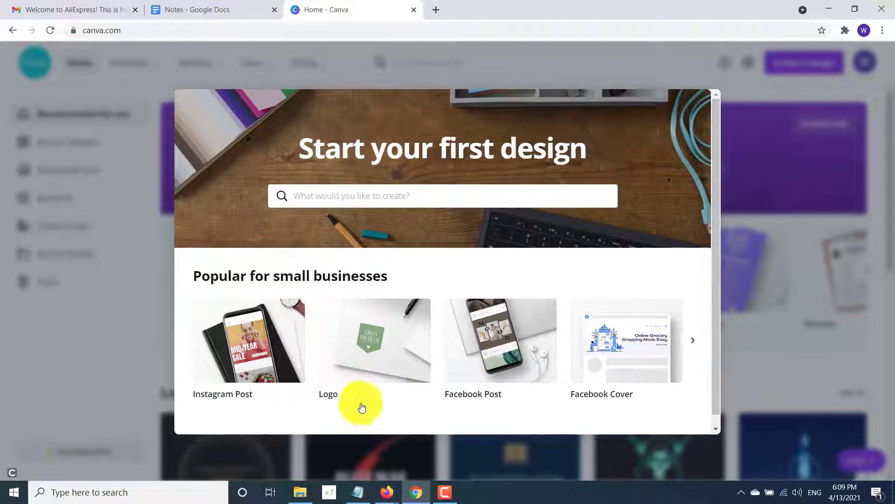
- Start a Logo design, dismiss the tour, and add the FREE DELIVERY text style from the Text panel
{"action": "left_click", "coordinate": [361, 365]}
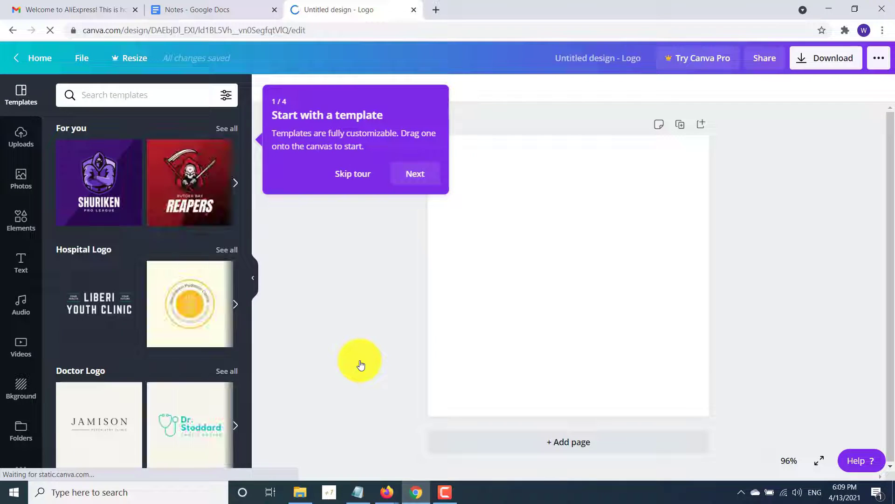
{"action": "left_click", "coordinate": [369, 176]}
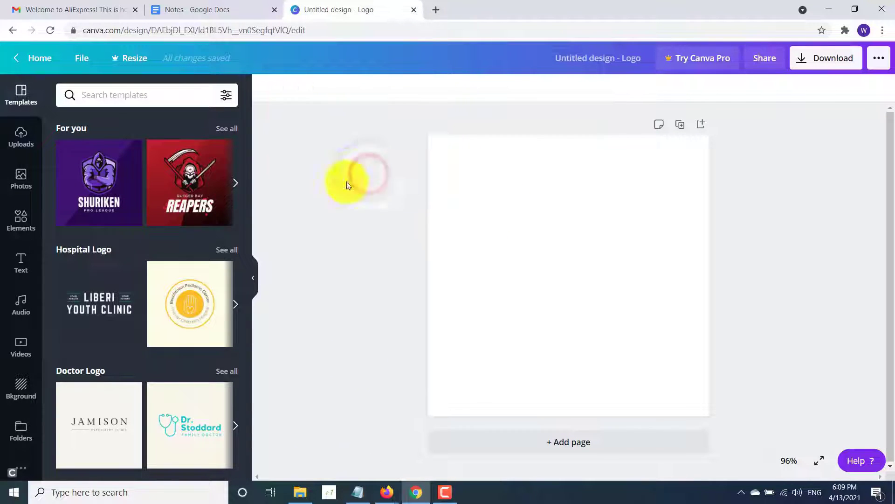
{"action": "left_click", "coordinate": [28, 258]}
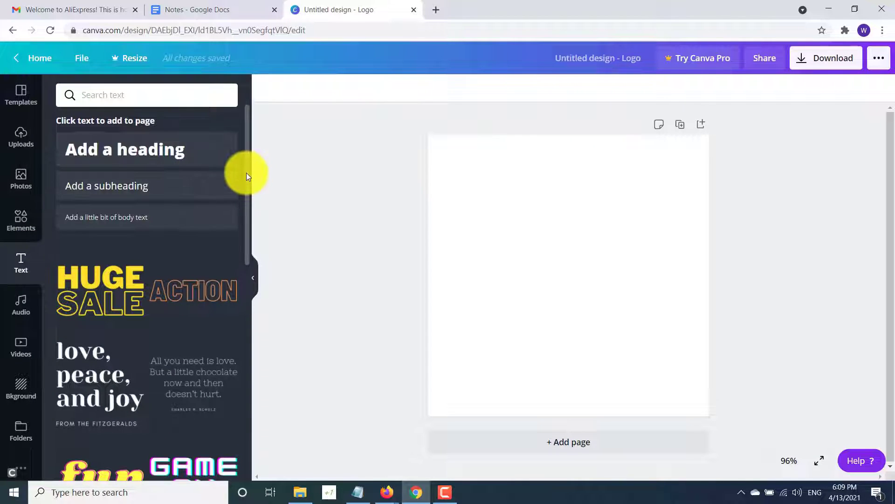
{"action": "left_click_drag", "start_coordinate": [247, 172], "coordinate": [253, 420]}
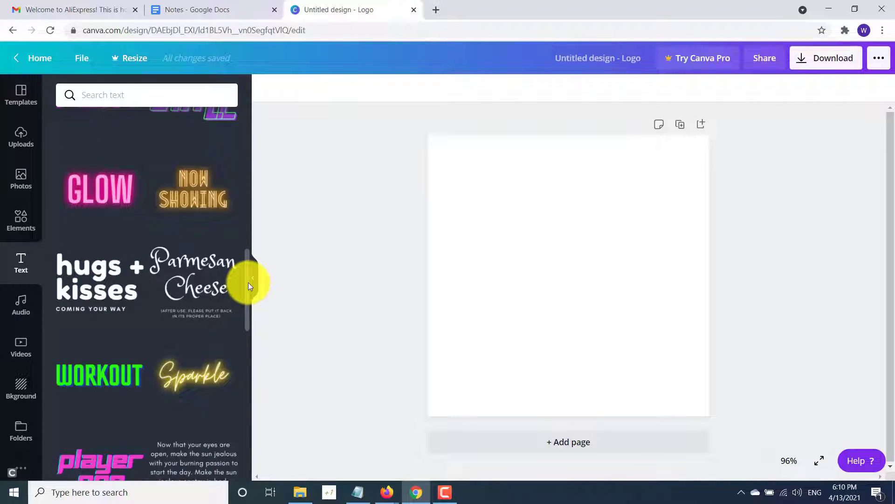
{"action": "left_click_drag", "start_coordinate": [248, 282], "coordinate": [256, 217]}
{"action": "scroll", "coordinate": [250, 253], "scroll_direction": "down", "scroll_amount": 6}
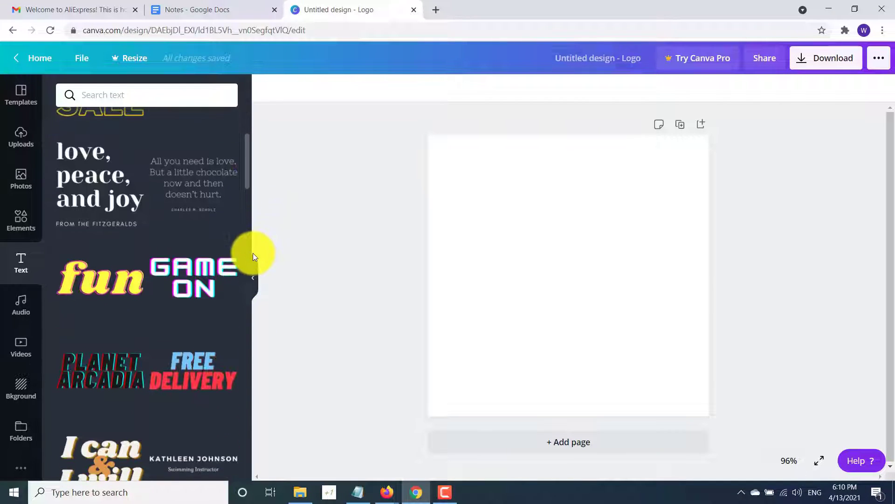
{"action": "scroll", "coordinate": [171, 301], "scroll_direction": "up", "scroll_amount": 3}
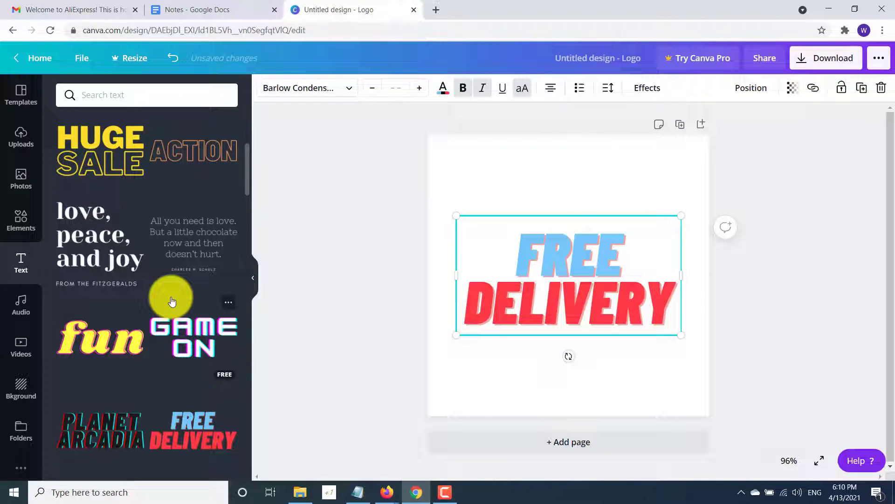
- Replace the FREE DELIVERY text with 'WISE FAIRY DOLL' and widen the text box to fit
{"action": "double_click", "coordinate": [581, 292]}
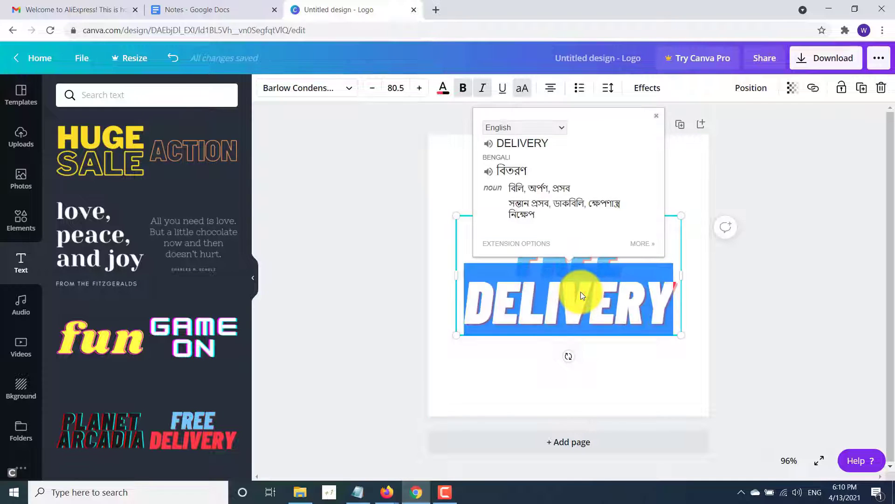
{"action": "key", "text": "BackSpace"}
{"action": "left_click", "coordinate": [573, 266]}
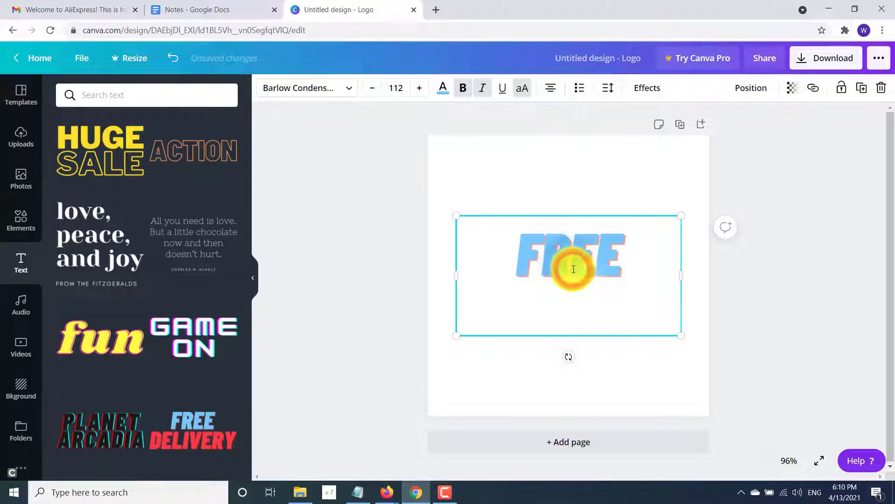
{"action": "key", "text": "BackSpace"}
{"action": "key", "text": "BackSpace"}
{"action": "key", "text": "BackSpace"}
{"action": "key", "text": "BackSpace"}
{"action": "key", "text": "BackSpace"}
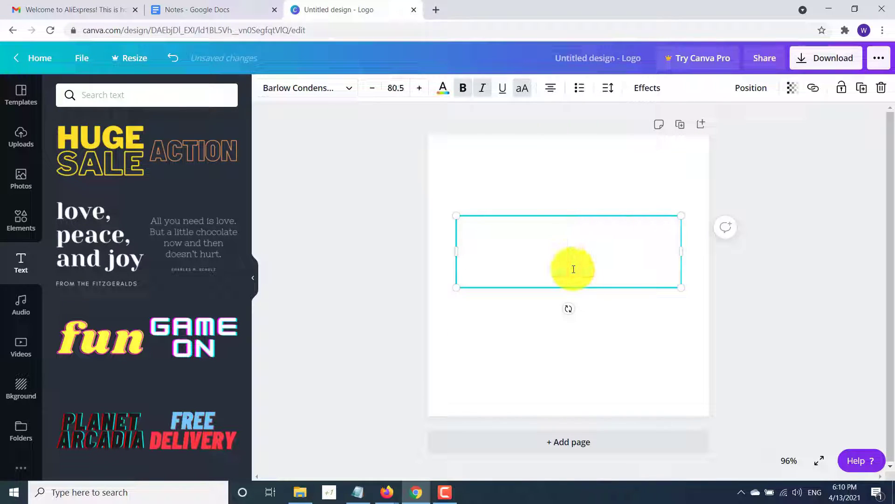
{"action": "type", "text": "WISE FA"}
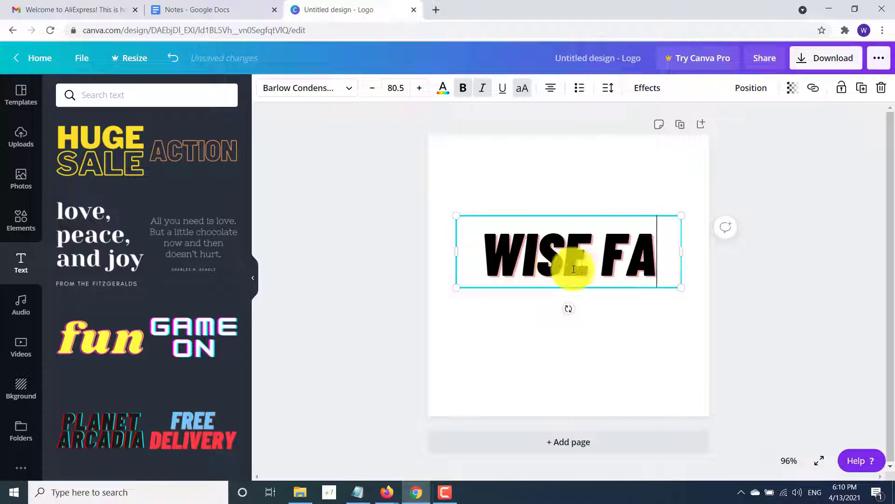
{"action": "type", "text": "IRY DOLL"}
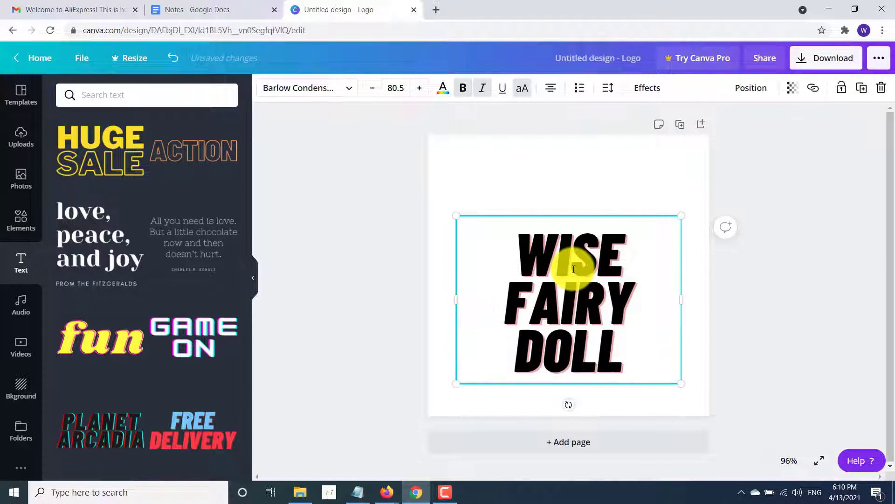
{"action": "left_click_drag", "start_coordinate": [683, 300], "coordinate": [712, 300]}
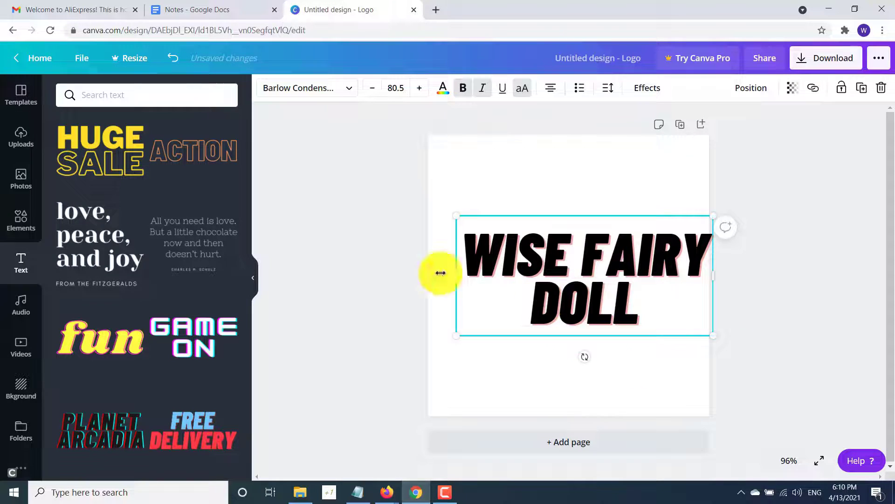
{"action": "left_click_drag", "start_coordinate": [456, 274], "coordinate": [436, 275]}
- Set the logo text's font size to 56
{"action": "left_click", "coordinate": [395, 87]}
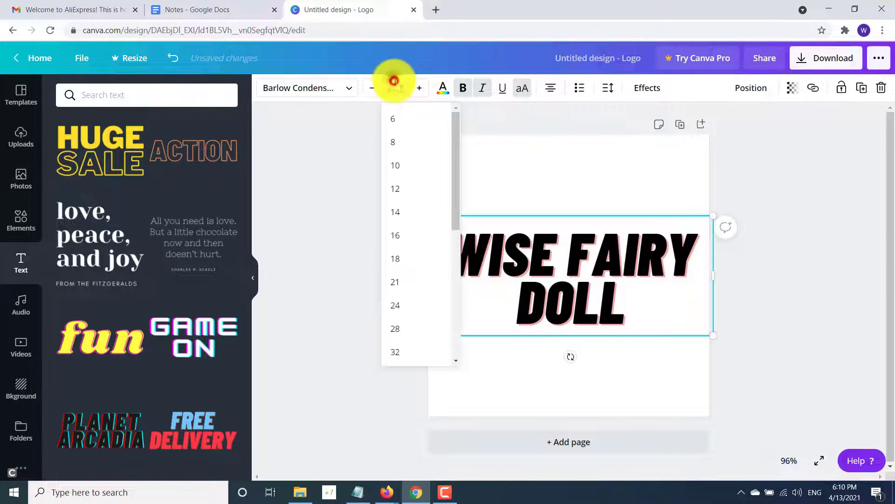
{"action": "left_click_drag", "start_coordinate": [455, 194], "coordinate": [455, 220]}
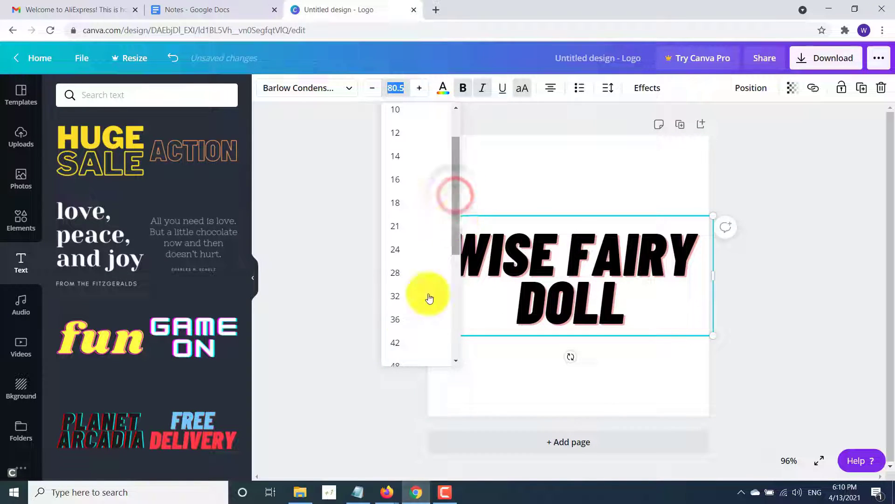
{"action": "left_click", "coordinate": [398, 316]}
{"action": "left_click", "coordinate": [396, 88]}
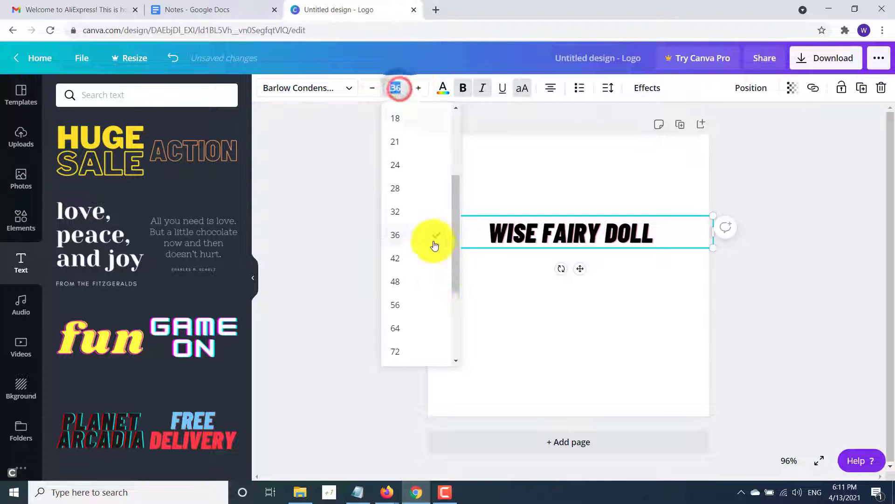
{"action": "left_click", "coordinate": [406, 283]}
{"action": "left_click", "coordinate": [396, 87]}
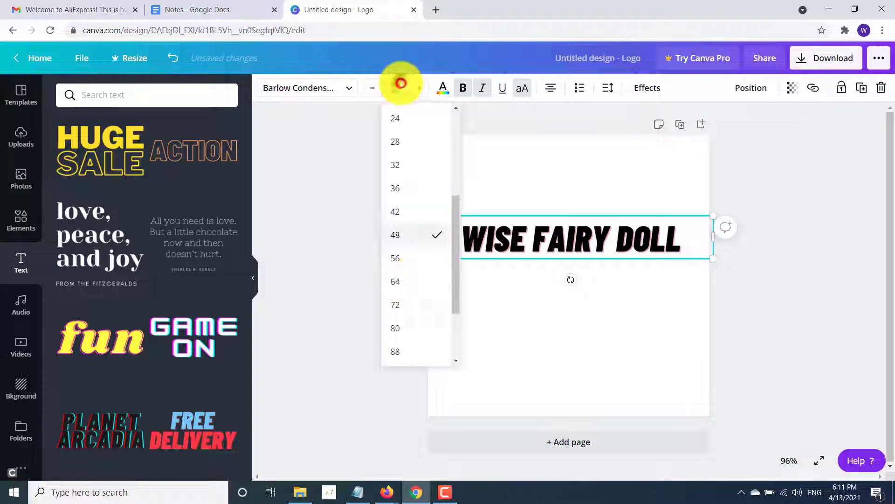
{"action": "left_click", "coordinate": [406, 257]}
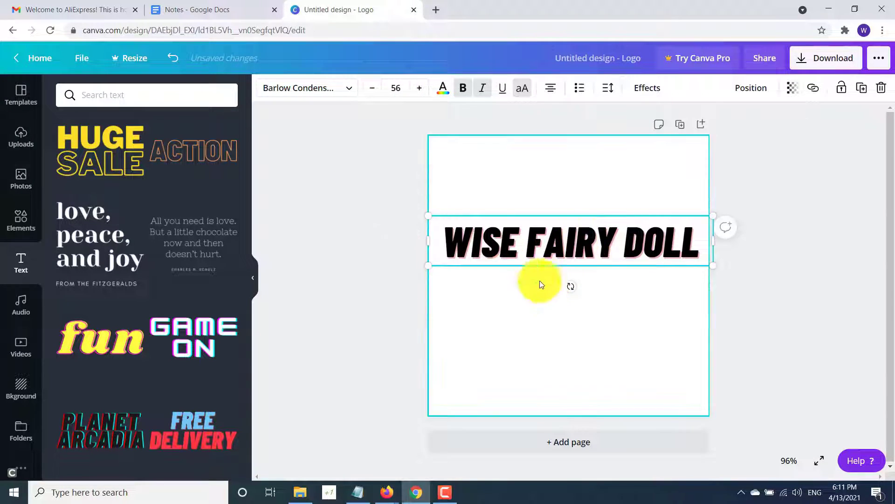
- Move the logo text lower, enlarge it slightly, and centre it horizontally on the page
{"action": "left_click", "coordinate": [600, 194]}
{"action": "left_click", "coordinate": [601, 229]}
{"action": "left_click_drag", "start_coordinate": [601, 228], "coordinate": [601, 263]}
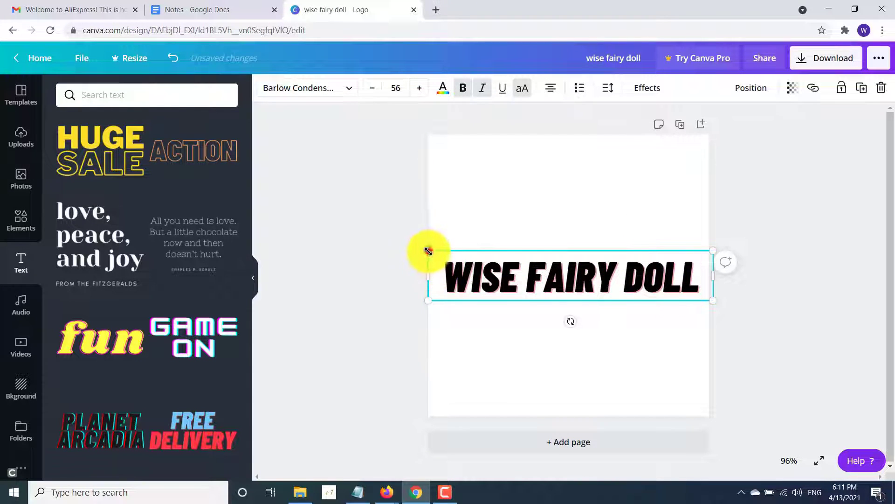
{"action": "left_click_drag", "start_coordinate": [428, 251], "coordinate": [415, 244]}
{"action": "left_click_drag", "start_coordinate": [504, 266], "coordinate": [513, 264]}
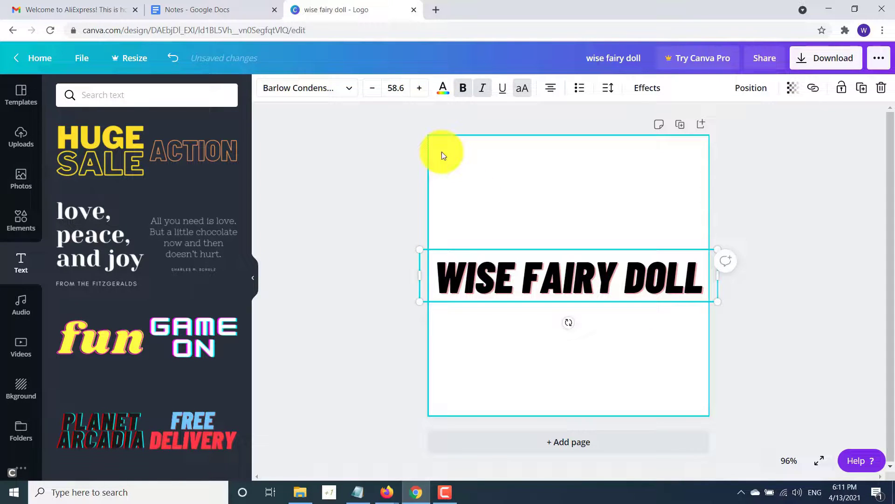
- Colour the logo text lilac #d9ade3, copied from the Notes brand palette
{"action": "left_click", "coordinate": [230, 9]}
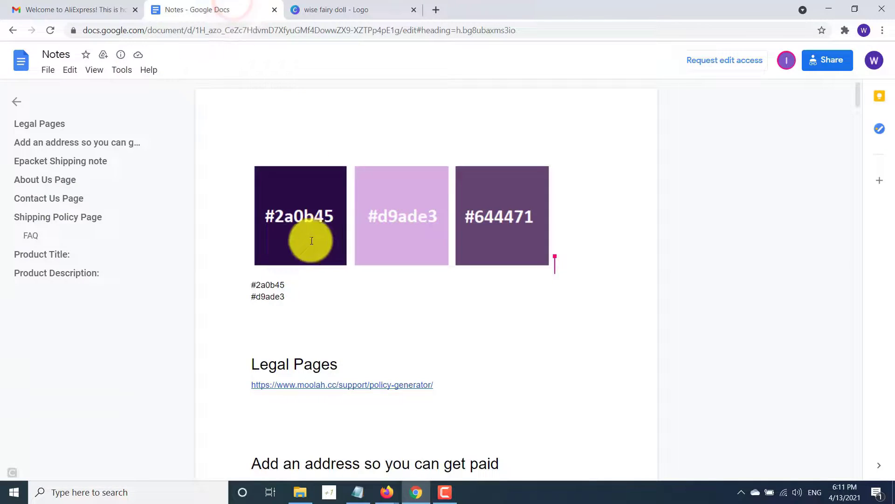
{"action": "left_click_drag", "start_coordinate": [286, 297], "coordinate": [259, 299]}
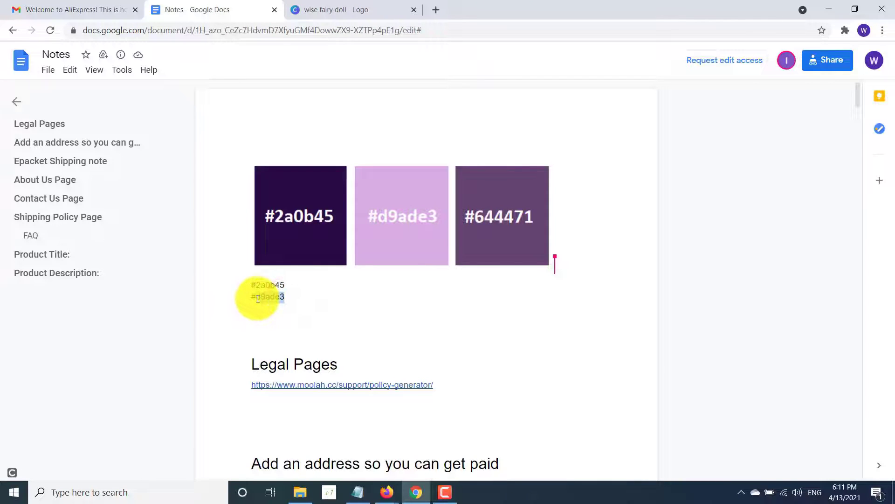
{"action": "left_click", "coordinate": [301, 10]}
{"action": "left_click", "coordinate": [444, 88]}
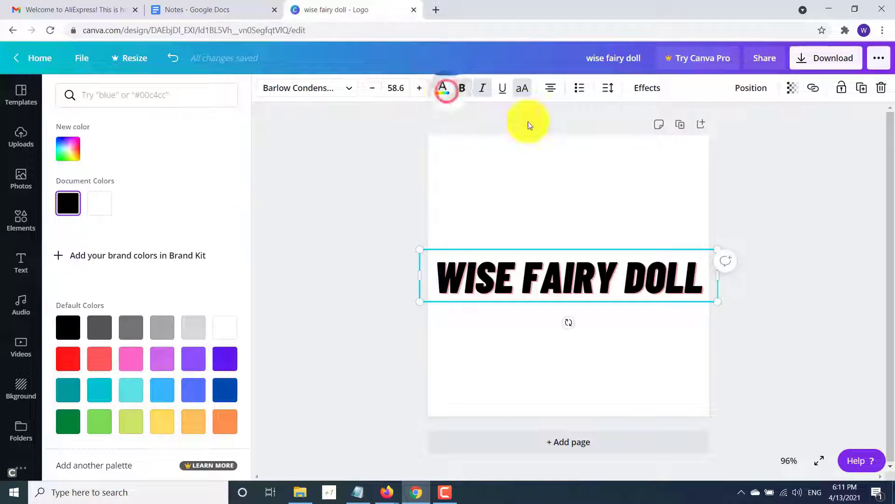
{"action": "left_click", "coordinate": [121, 102]}
{"action": "type", "text": "d9ade3"}
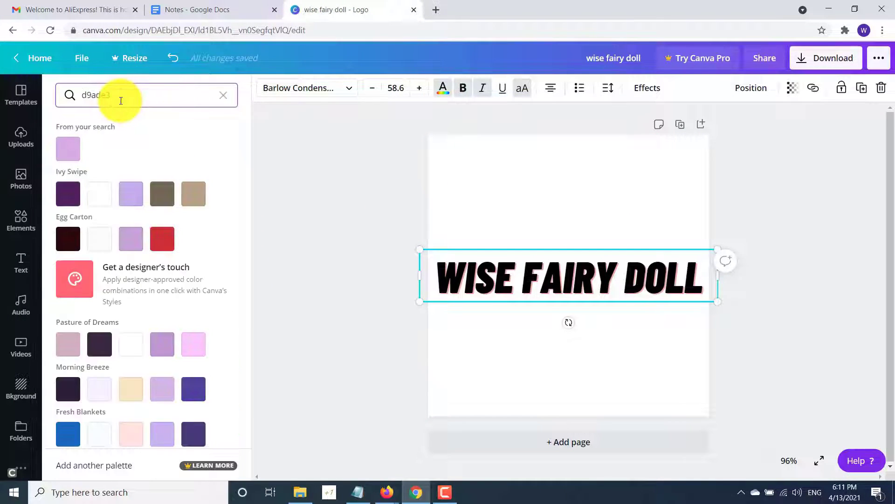
{"action": "left_click", "coordinate": [69, 151]}
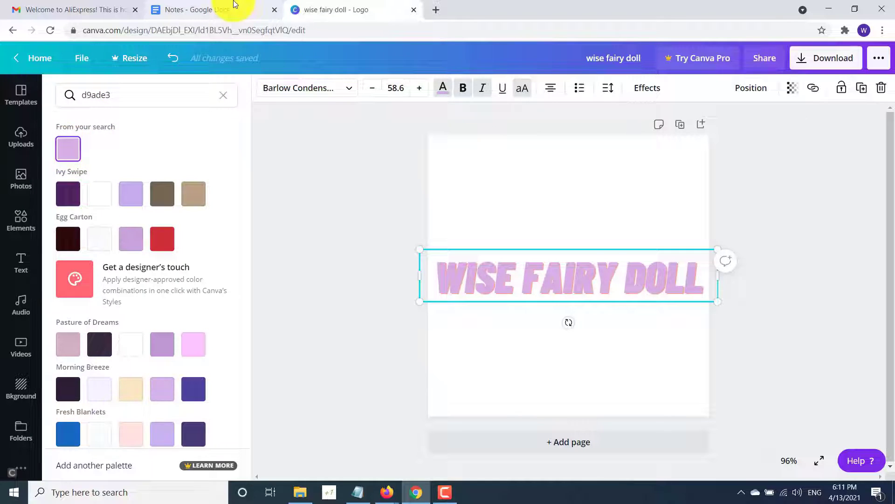
- Change the logo text colour to dark purple #2a0b45 from the Notes palette, keeping it centred
{"action": "left_click", "coordinate": [234, 8]}
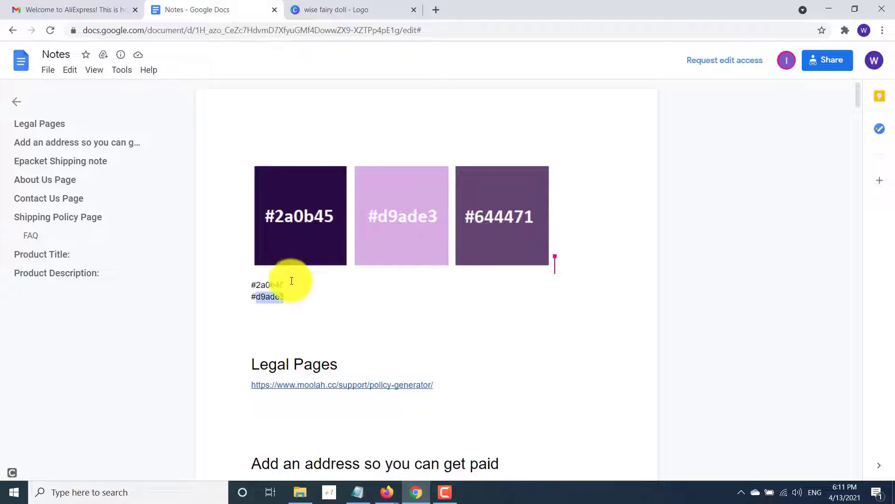
{"action": "left_click_drag", "start_coordinate": [291, 283], "coordinate": [259, 284]}
{"action": "key", "text": "ctrl+c"}
{"action": "left_click", "coordinate": [399, 6]}
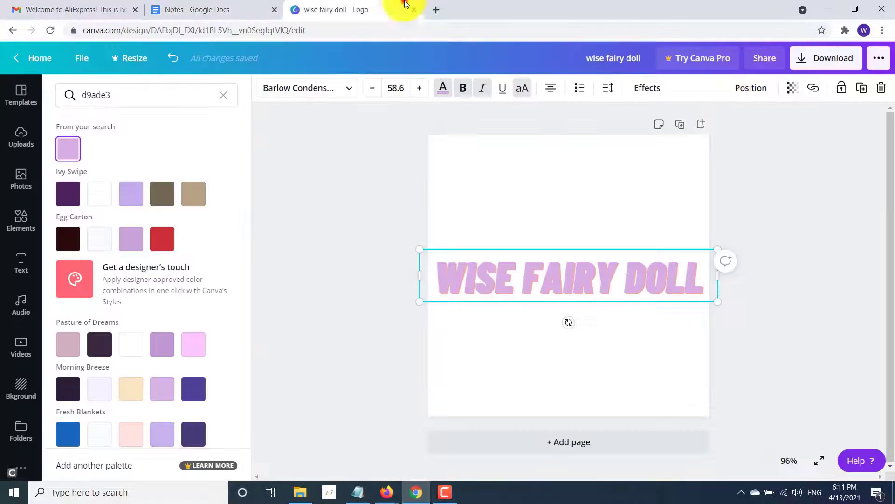
{"action": "left_click_drag", "start_coordinate": [126, 100], "coordinate": [63, 103]}
{"action": "key", "text": "ctrl+v"}
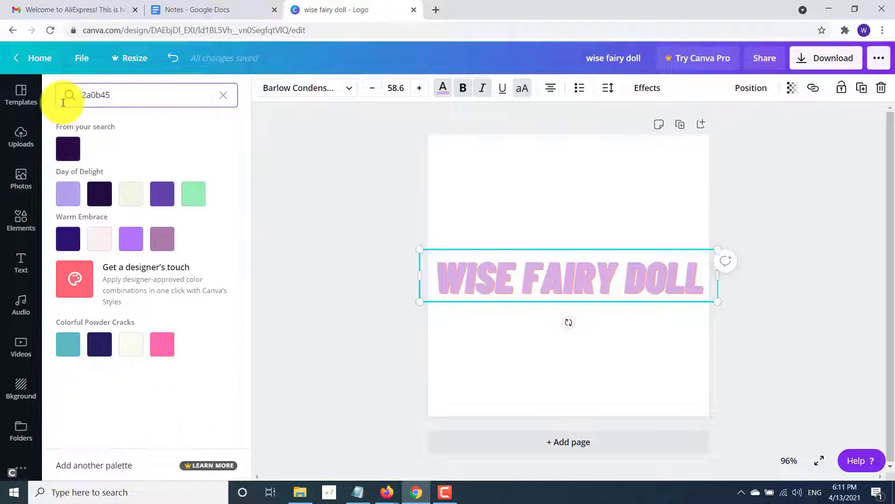
{"action": "left_click", "coordinate": [73, 150]}
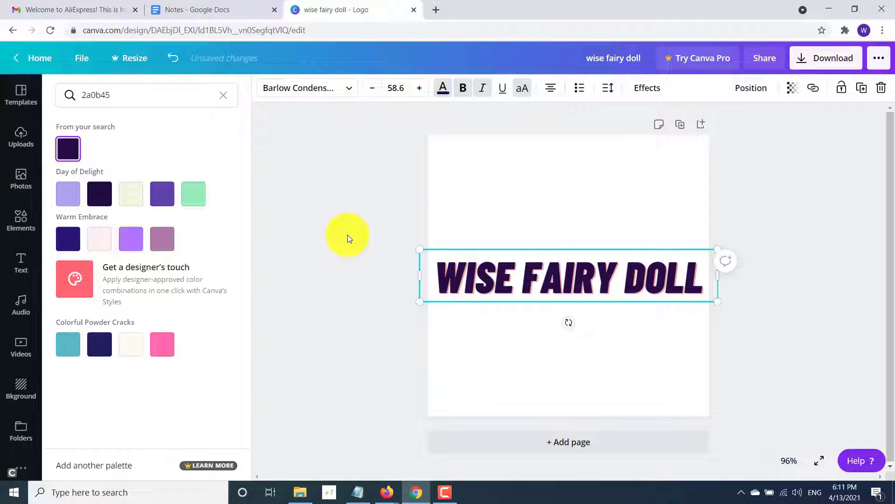
{"action": "left_click_drag", "start_coordinate": [521, 278], "coordinate": [518, 279]}
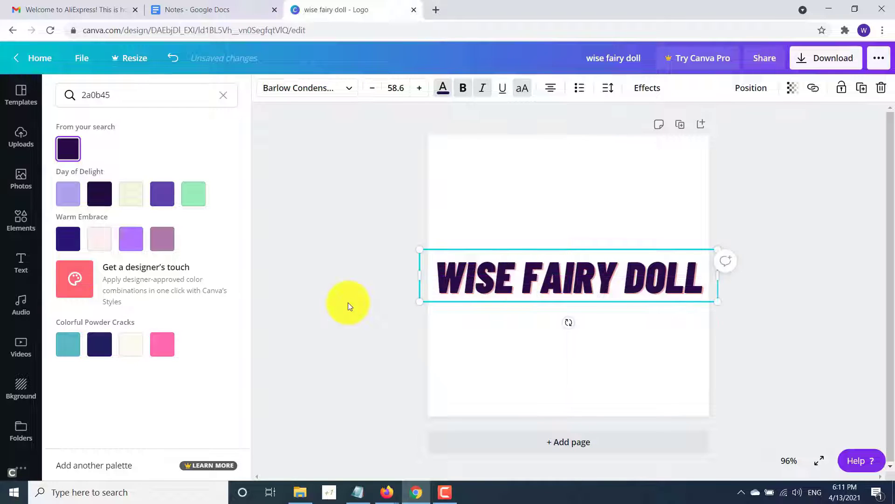
{"action": "left_click", "coordinate": [348, 302]}
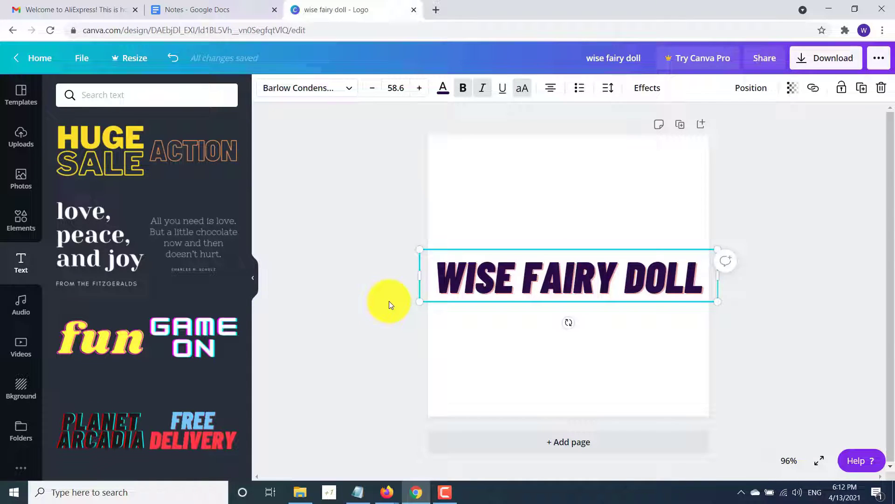
- Download the logo as a 500 × 500 px PNG, wise fairy doll.png, and show it in its folder
{"action": "left_click", "coordinate": [808, 59]}
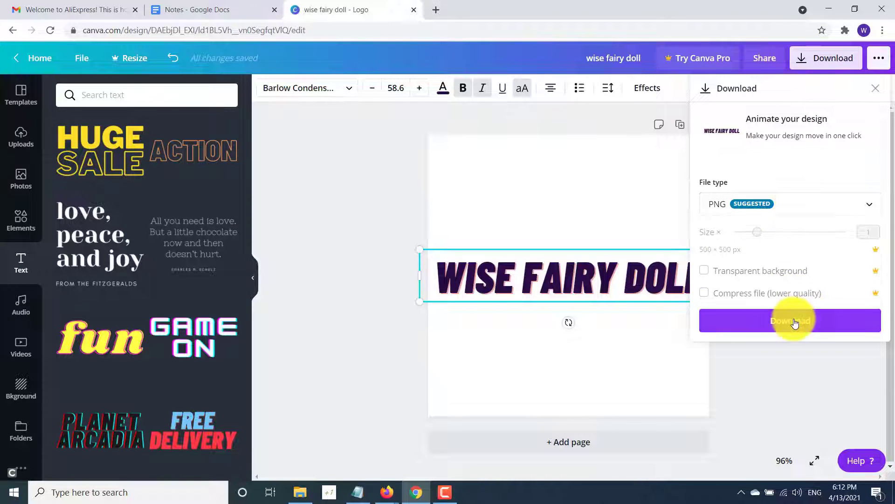
{"action": "left_click", "coordinate": [793, 320]}
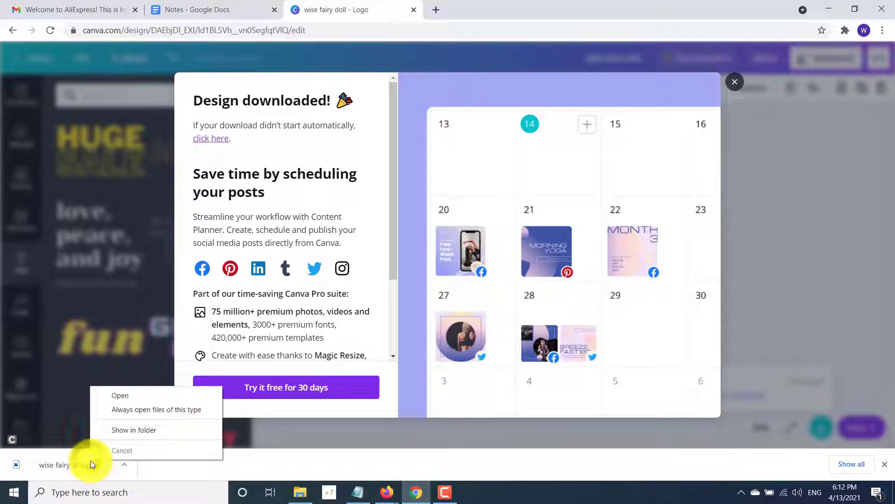
{"action": "right_click", "coordinate": [91, 460]}
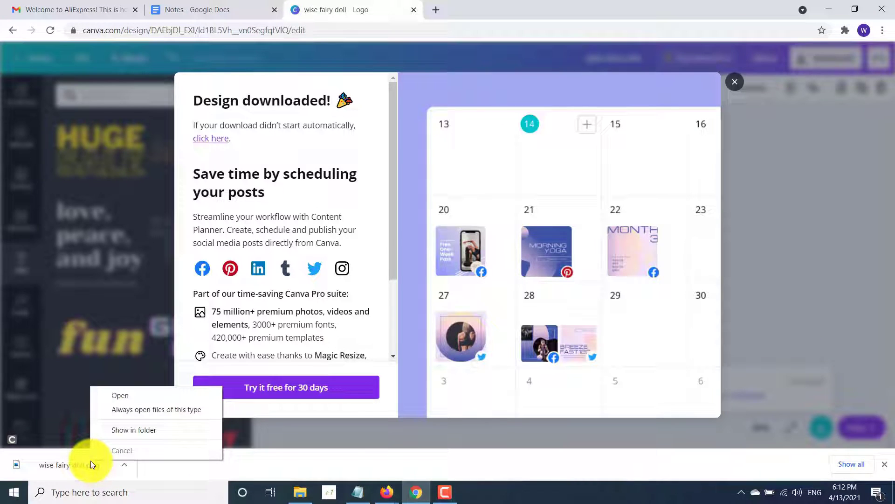
{"action": "left_click", "coordinate": [135, 430]}
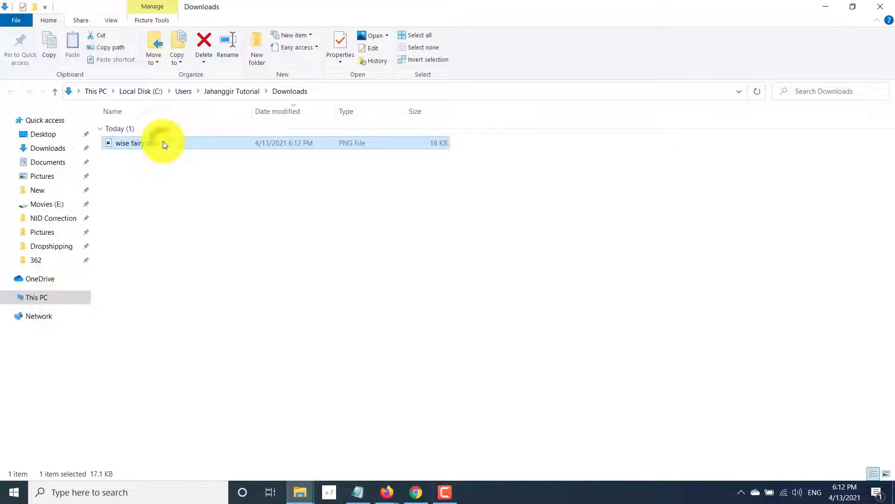
- Crop wise fairy doll.png in Paint to a 498 × 95 px strip around the title, save, and close Paint
{"action": "right_click", "coordinate": [163, 143]}
{"action": "left_click", "coordinate": [193, 144]}
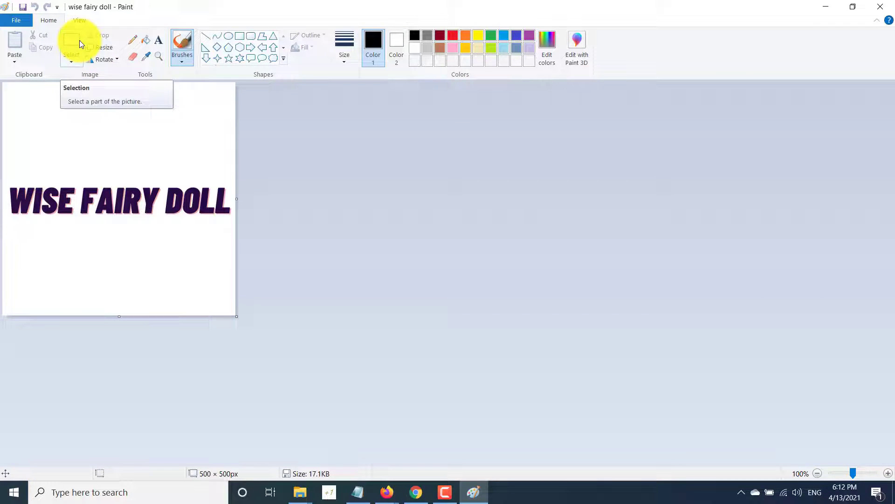
{"action": "left_click", "coordinate": [79, 40]}
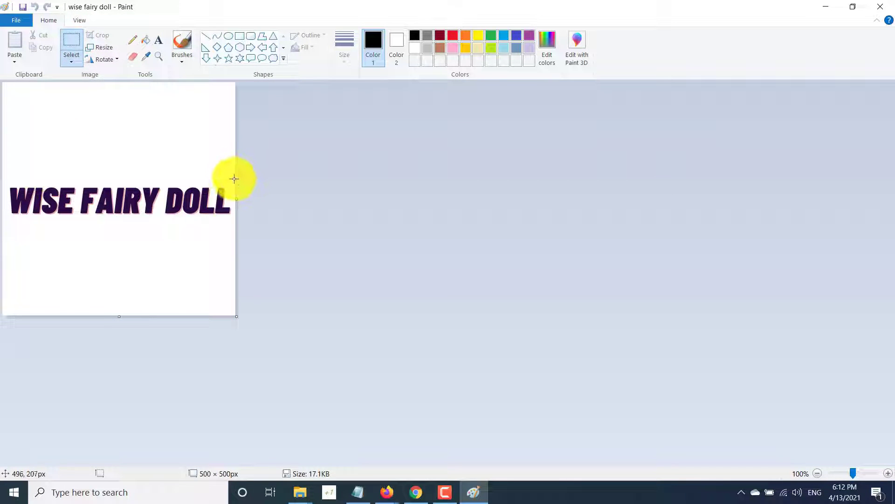
{"action": "left_click_drag", "start_coordinate": [234, 178], "coordinate": [1, 236]}
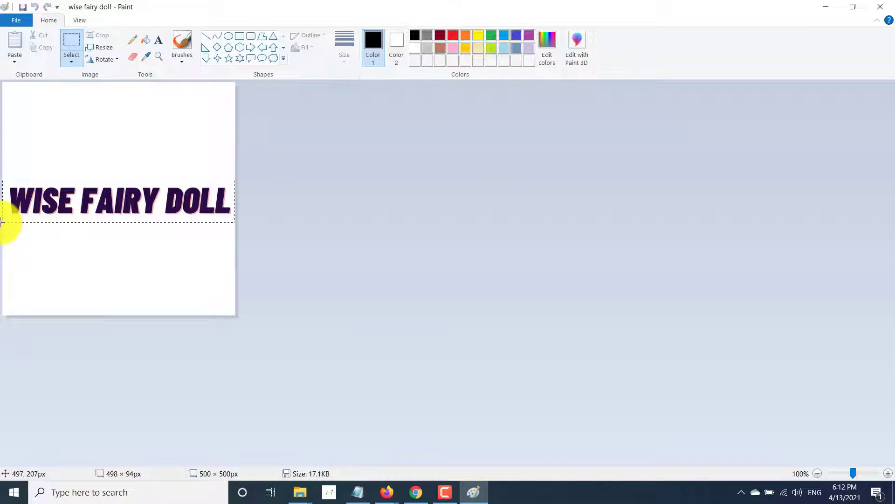
{"action": "left_click", "coordinate": [102, 35]}
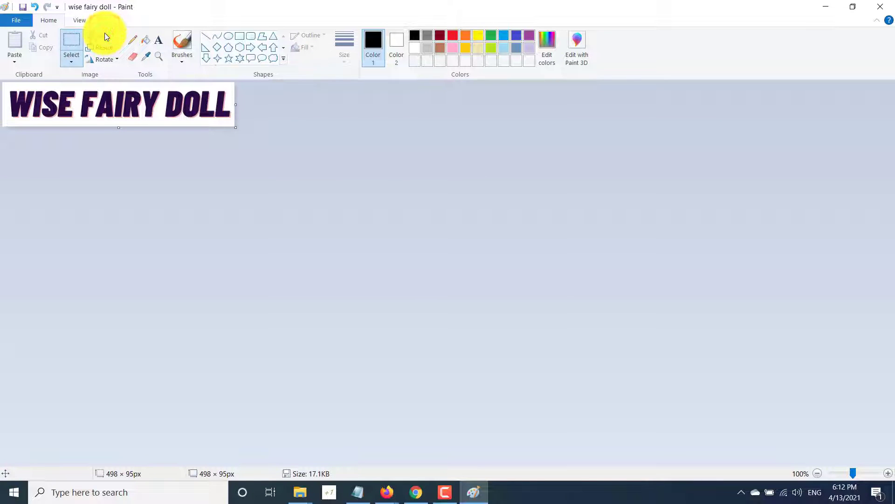
{"action": "left_click", "coordinate": [16, 24]}
{"action": "left_click", "coordinate": [41, 94]}
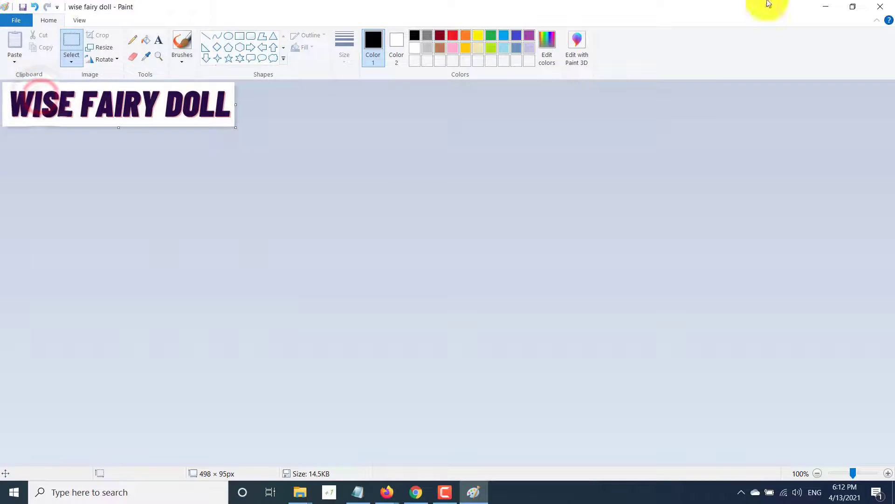
{"action": "left_click", "coordinate": [881, 6]}
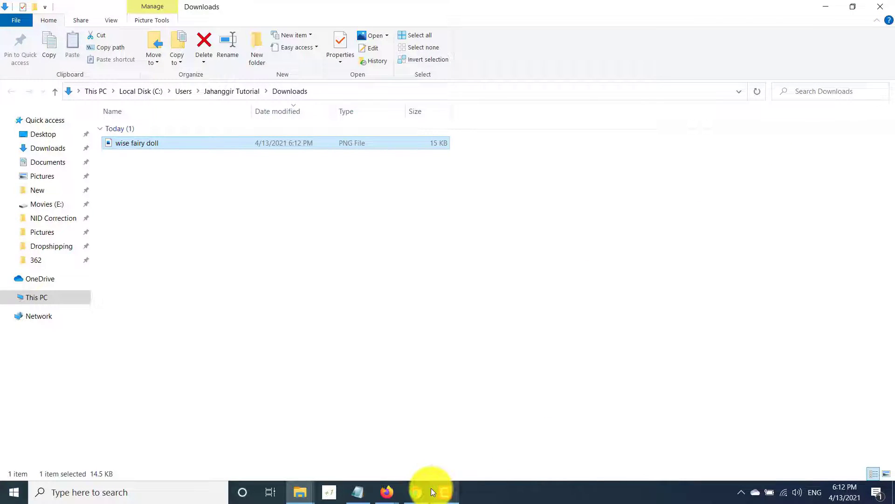
- Search 'remove background online' and open remove.bg in a new tab
{"action": "left_click", "coordinate": [417, 492]}
{"action": "left_click", "coordinate": [436, 10]}
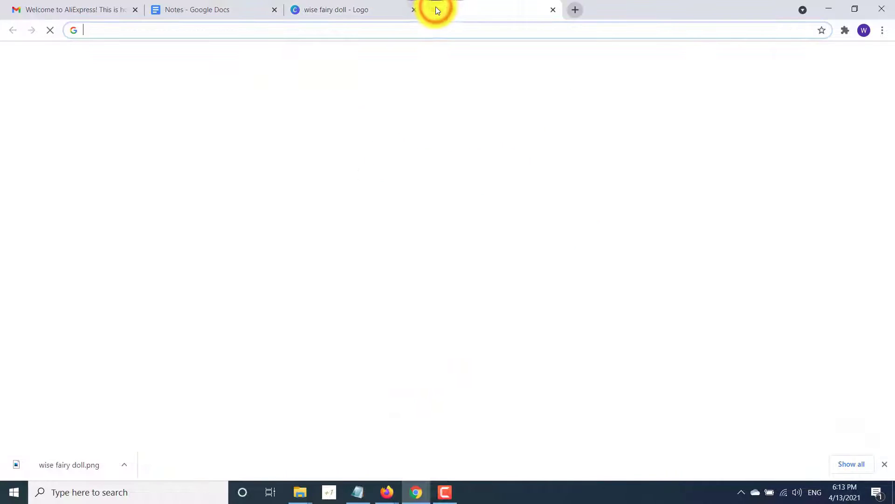
{"action": "type", "text": "remove b"}
{"action": "key", "text": "Down"}
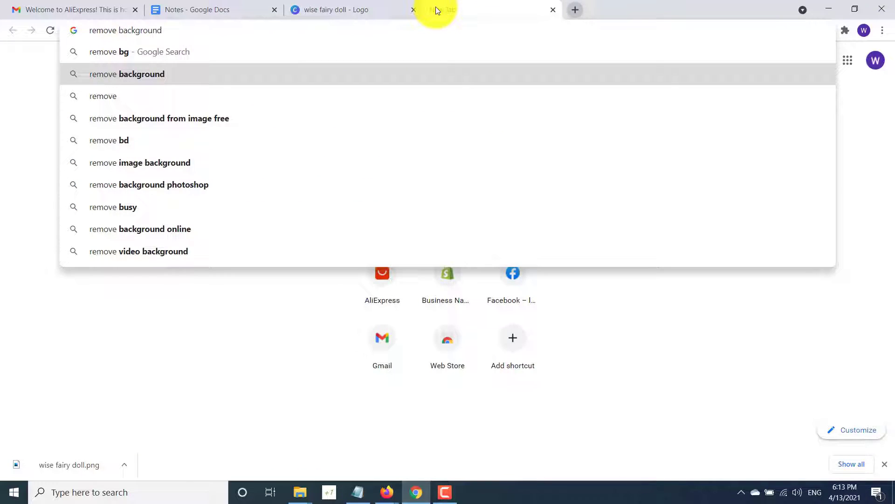
{"action": "type", "text": "online"}
{"action": "key", "text": "Return"}
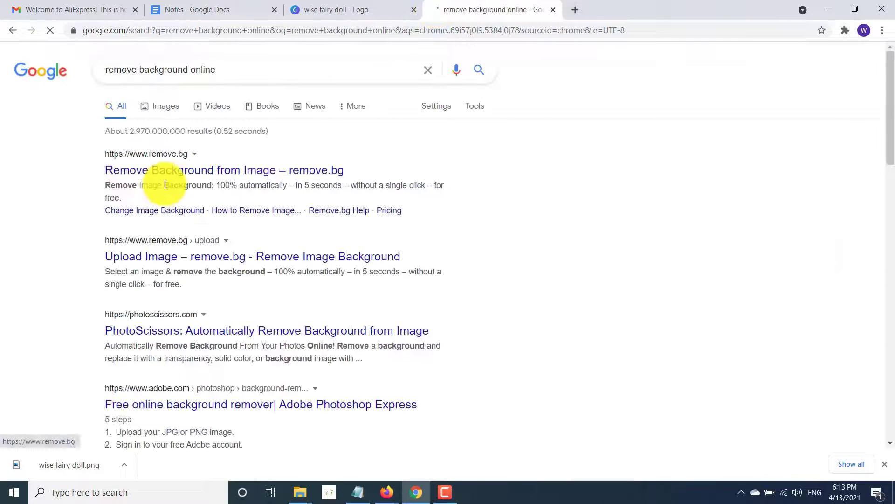
{"action": "left_click", "coordinate": [182, 169], "text": "ctrl"}
{"action": "left_click", "coordinate": [591, 5]}
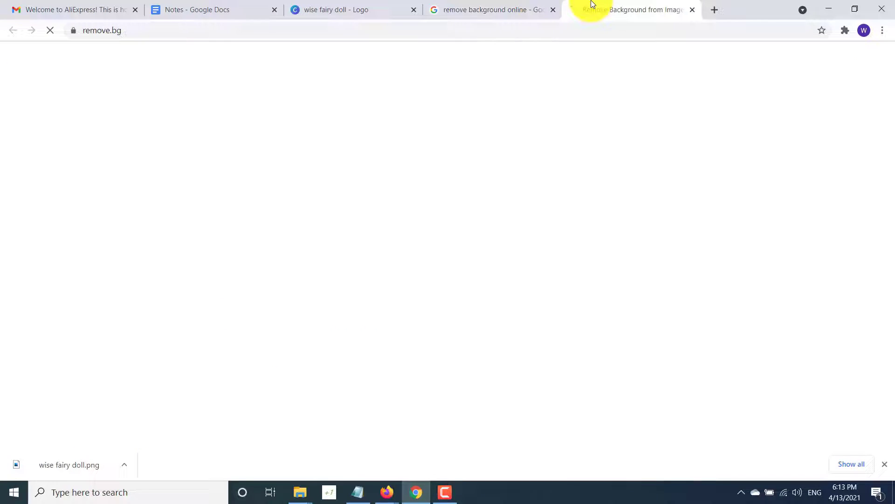
- Upload wise fairy doll.png to remove.bg and download the transparent wise_fairy_doll-removebg-preview.png
{"action": "left_click", "coordinate": [588, 303]}
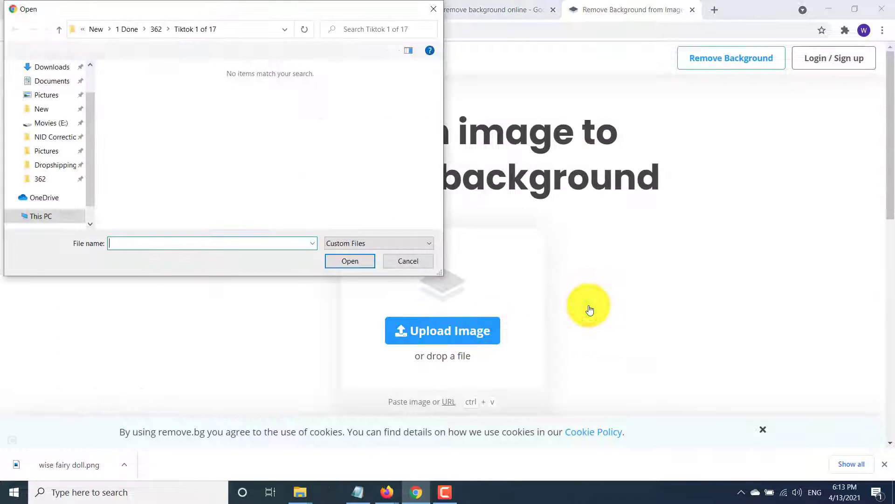
{"action": "left_click", "coordinate": [54, 68]}
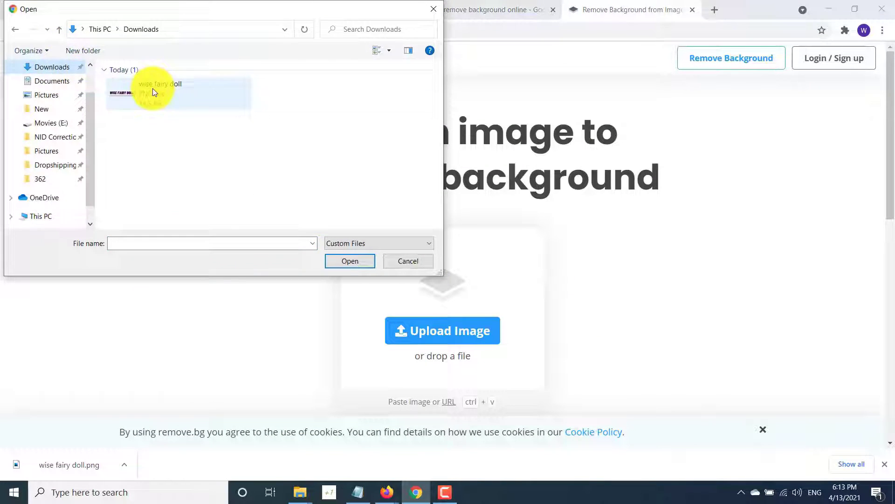
{"action": "double_click", "coordinate": [153, 90]}
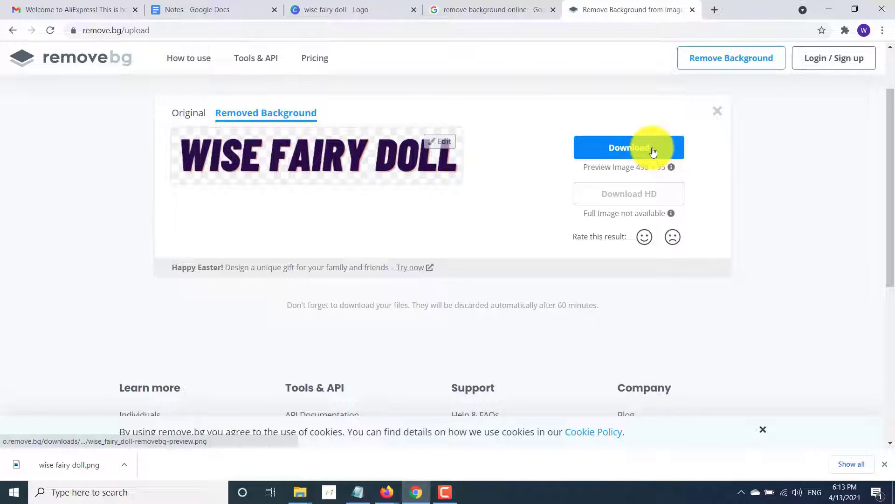
{"action": "left_click", "coordinate": [644, 154]}
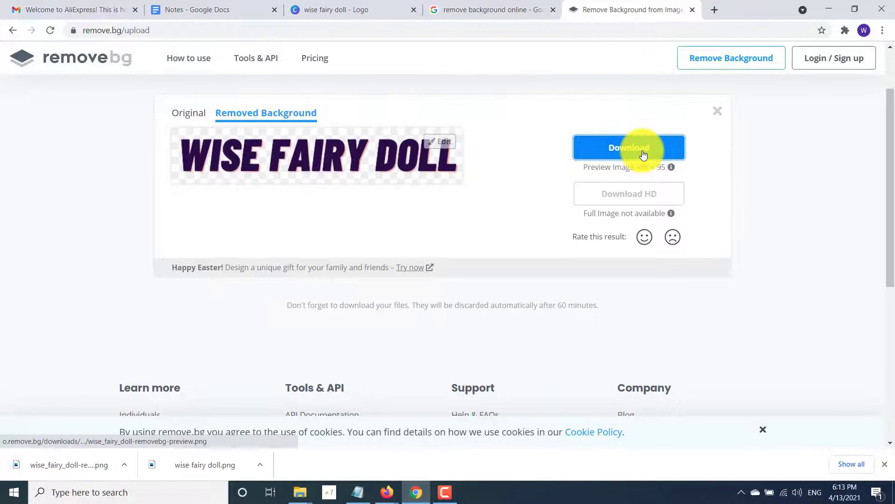
{"action": "left_click", "coordinate": [105, 464]}
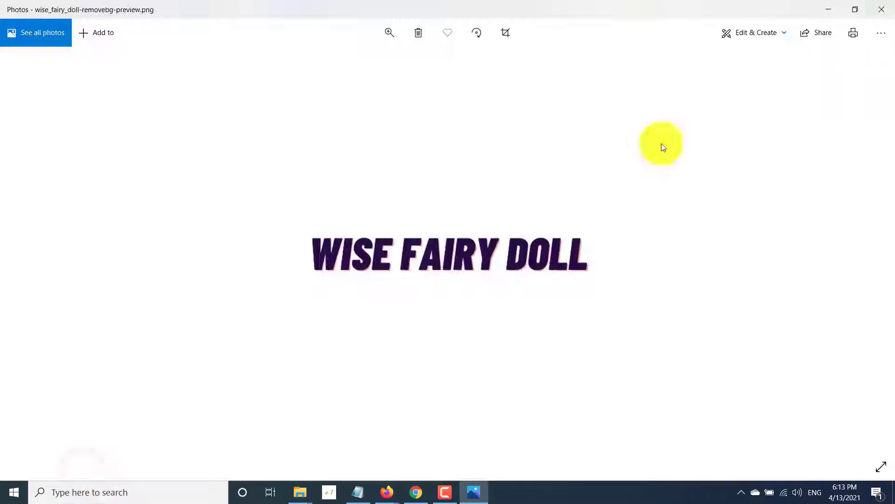
{"action": "left_click", "coordinate": [882, 7]}
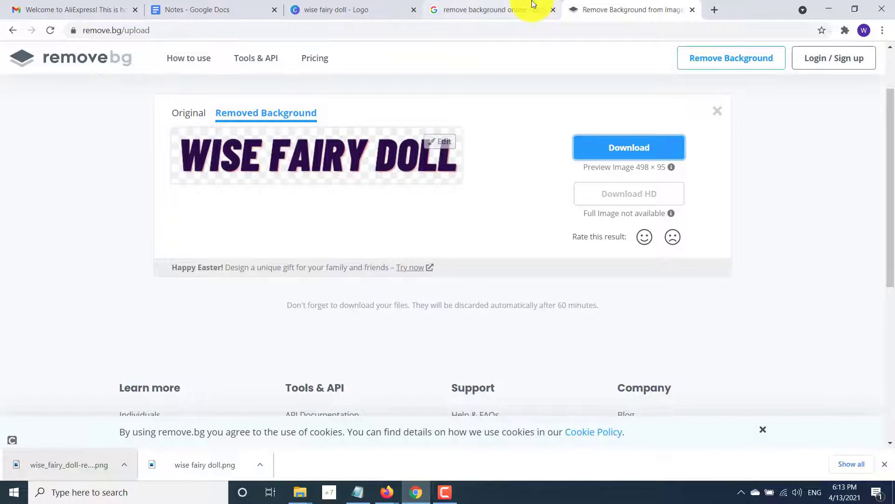
{"action": "left_click", "coordinate": [522, 9]}
{"action": "left_click", "coordinate": [345, 4]}
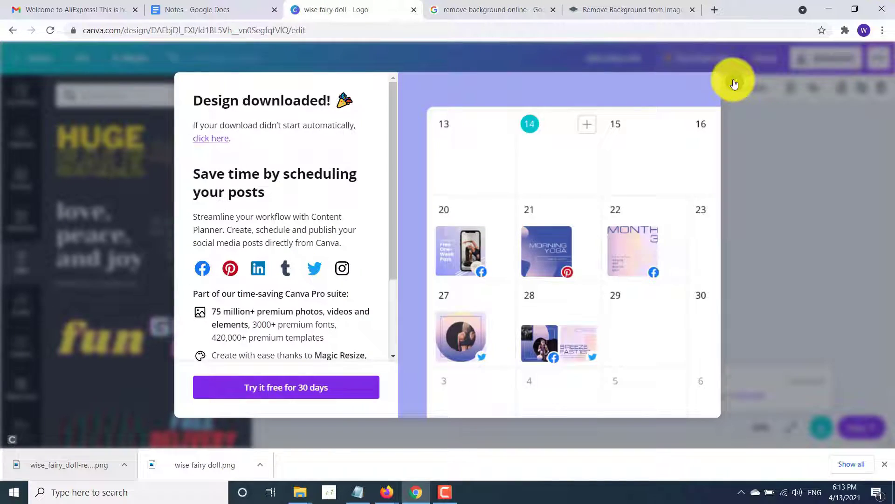
- Set the logo page background to dark purple #2a0b45 from the Notes palette
{"action": "left_click", "coordinate": [735, 84]}
{"action": "left_click", "coordinate": [539, 194]}
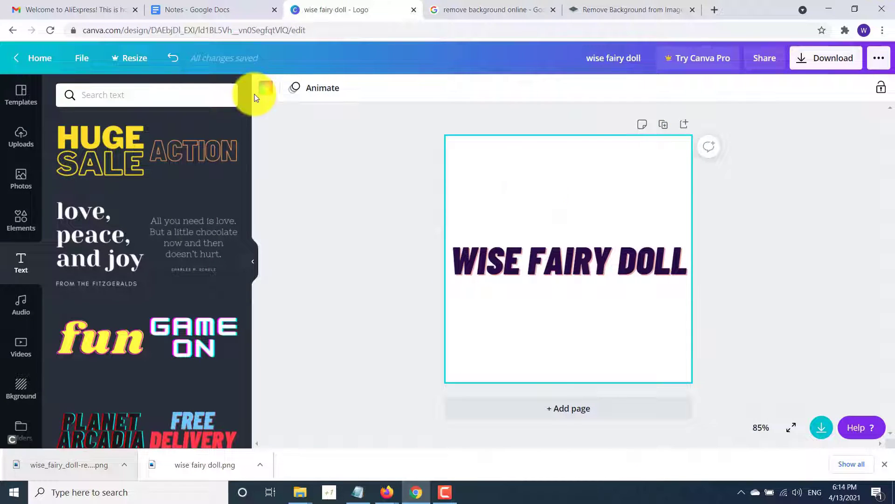
{"action": "left_click", "coordinate": [258, 10]}
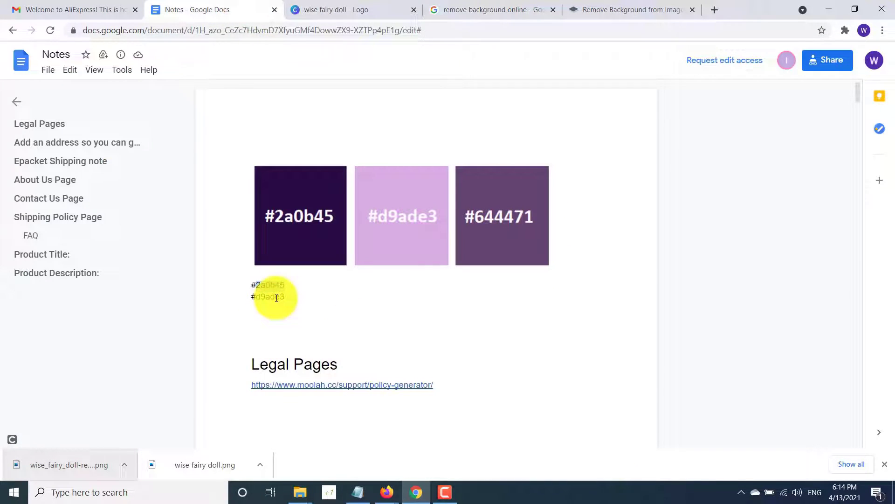
{"action": "left_click", "coordinate": [373, 5]}
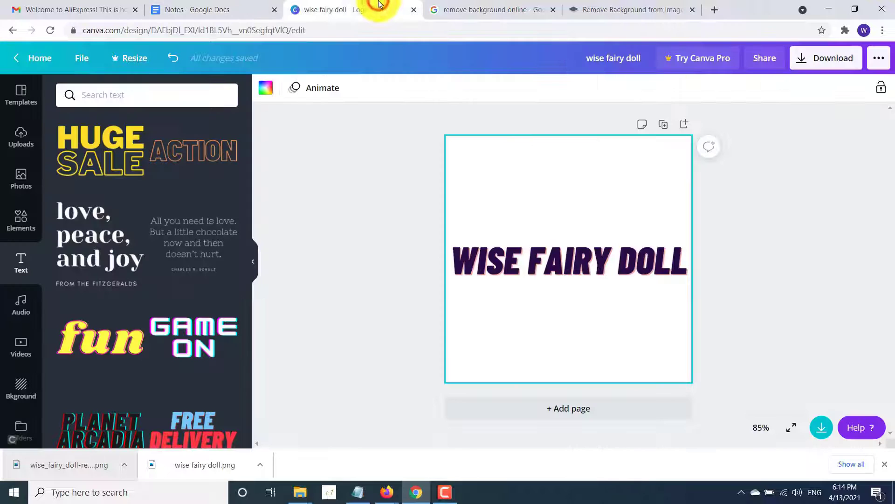
{"action": "left_click", "coordinate": [265, 88]}
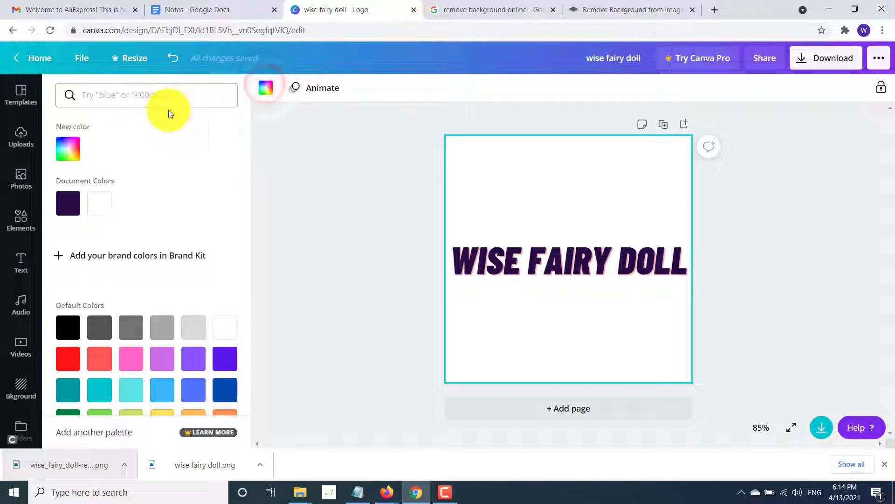
{"action": "left_click", "coordinate": [67, 148]}
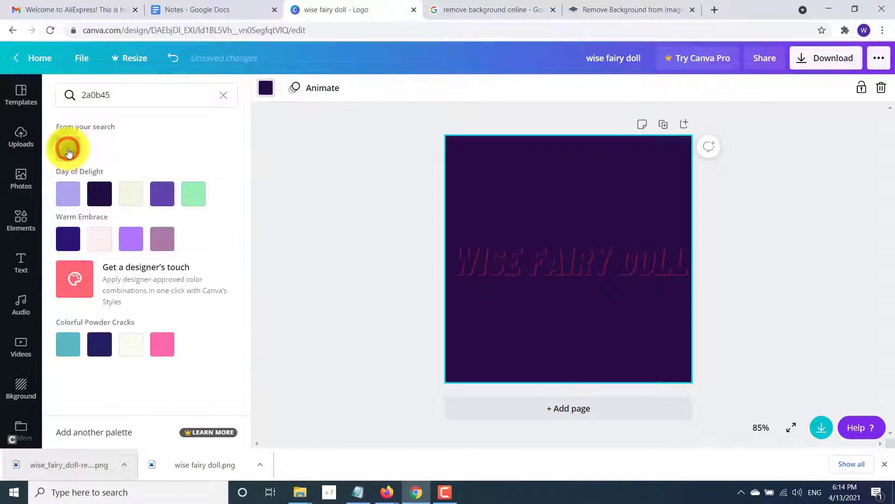
{"action": "left_click", "coordinate": [530, 263]}
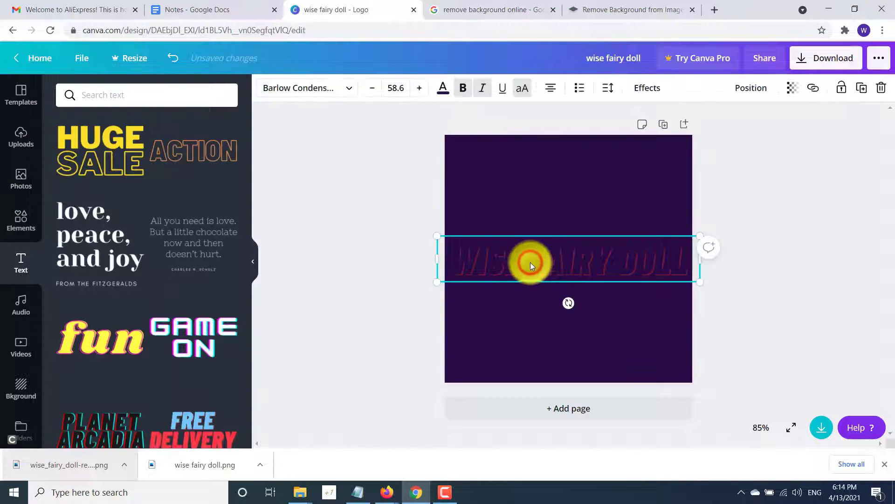
{"action": "left_click", "coordinate": [442, 91]}
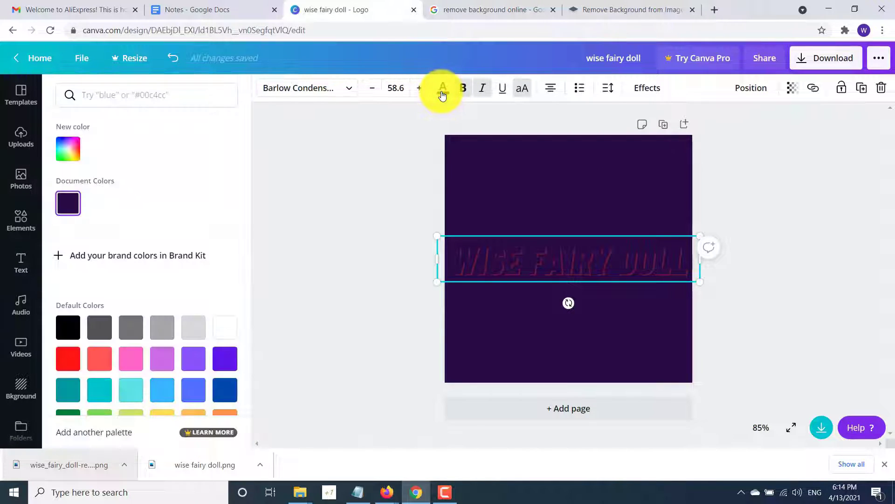
{"action": "left_click", "coordinate": [443, 91]}
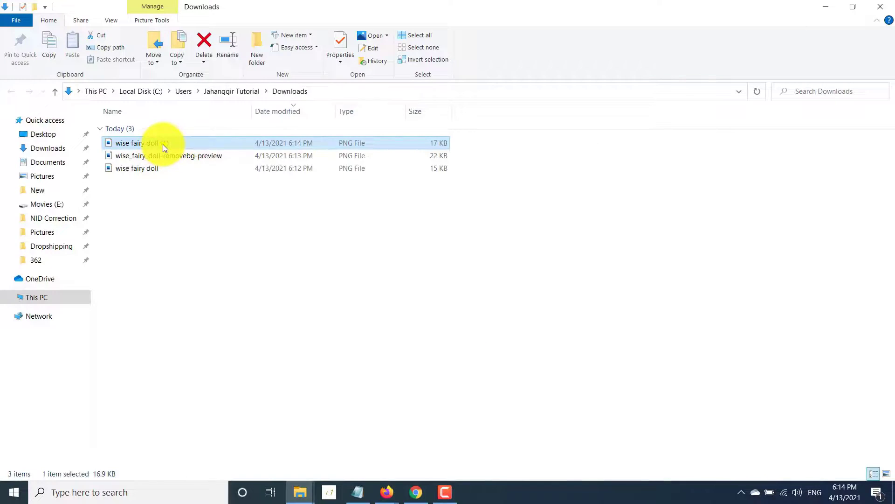
- Crop the new wise fairy doll (1) logo in Paint to a 500 × 100 px title strip, save, and close
{"action": "right_click", "coordinate": [164, 144]}
{"action": "left_click", "coordinate": [203, 142]}
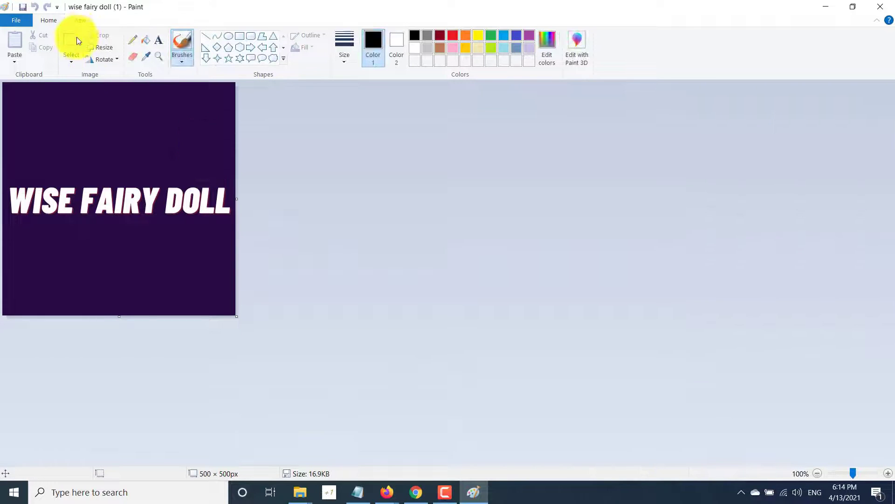
{"action": "left_click", "coordinate": [74, 33]}
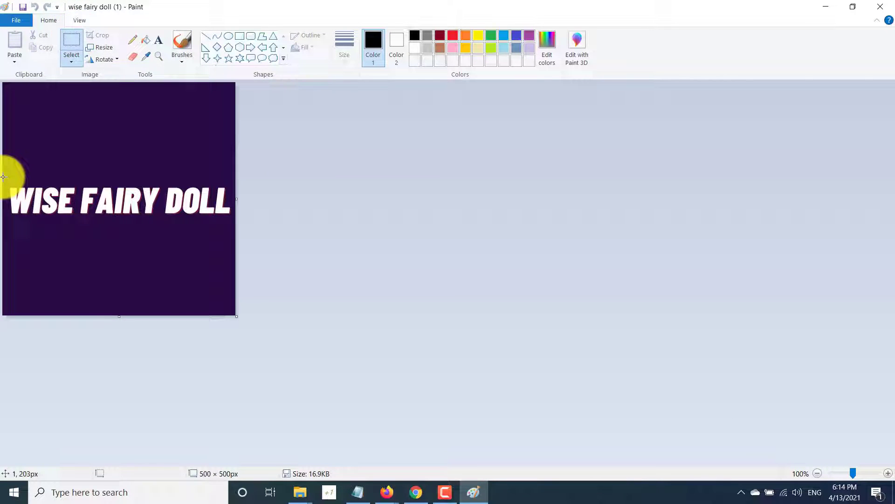
{"action": "left_click_drag", "start_coordinate": [3, 177], "coordinate": [267, 229]}
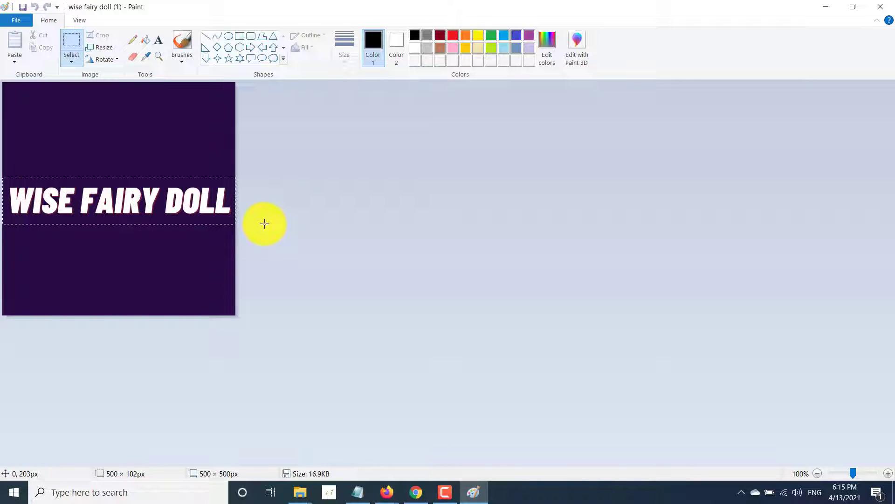
{"action": "left_click", "coordinate": [106, 36]}
{"action": "left_click", "coordinate": [16, 20]}
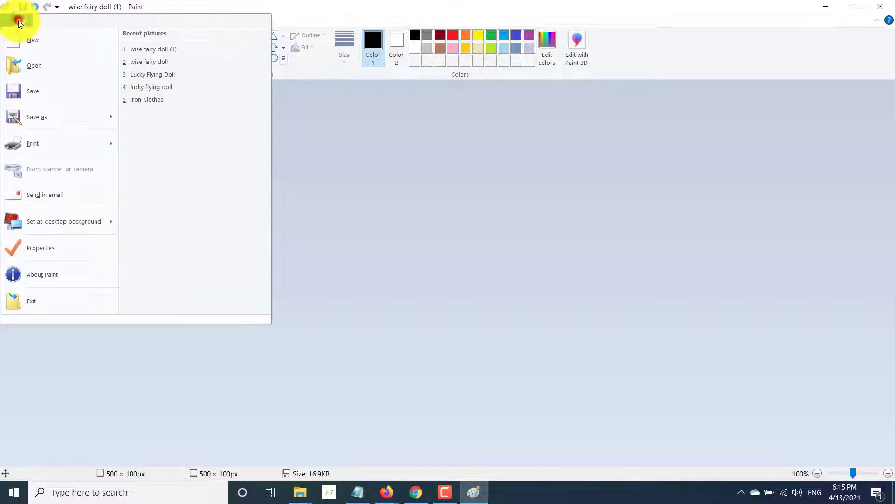
{"action": "left_click", "coordinate": [40, 97]}
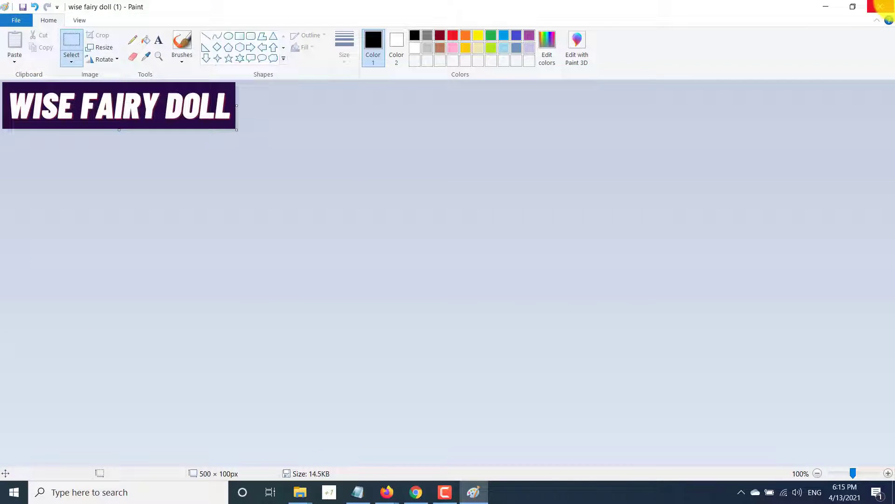
{"action": "left_click", "coordinate": [881, 7]}
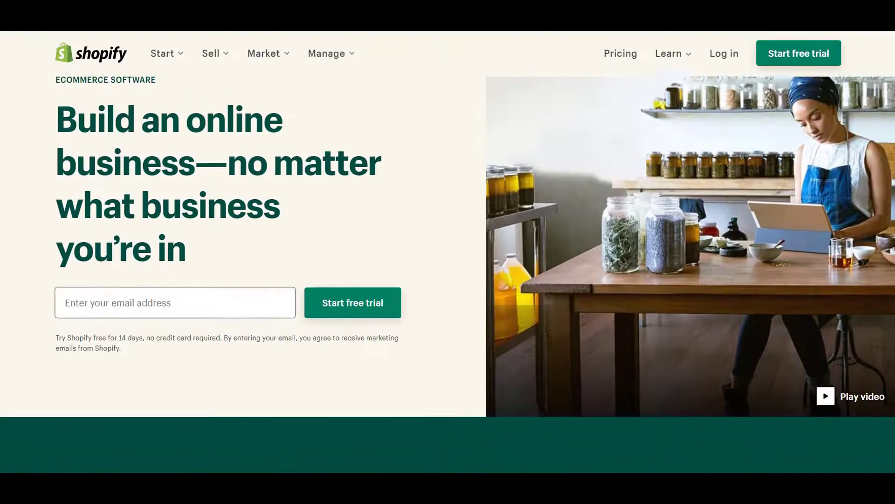
{"action": "scroll", "coordinate": [447, 274], "scroll_direction": "down", "scroll_amount": 4}
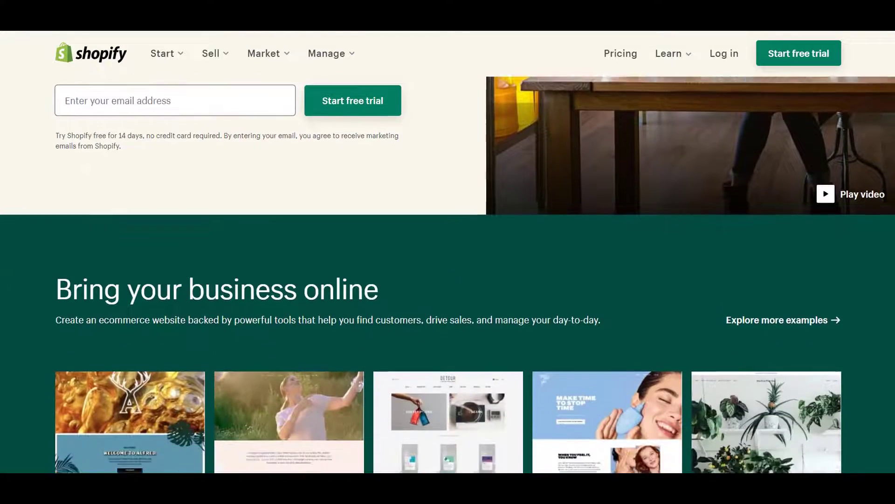
{"action": "scroll", "coordinate": [448, 274], "scroll_direction": "down", "scroll_amount": 5}
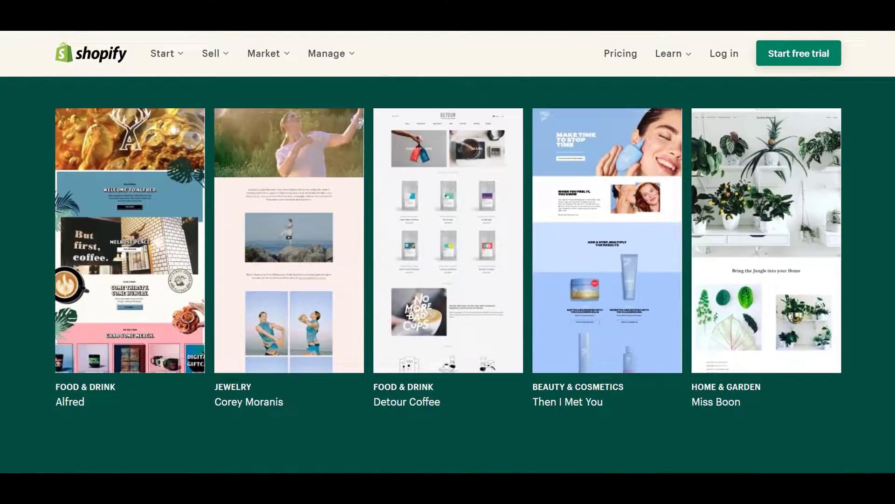
{"action": "scroll", "coordinate": [448, 274], "scroll_direction": "down", "scroll_amount": 6}
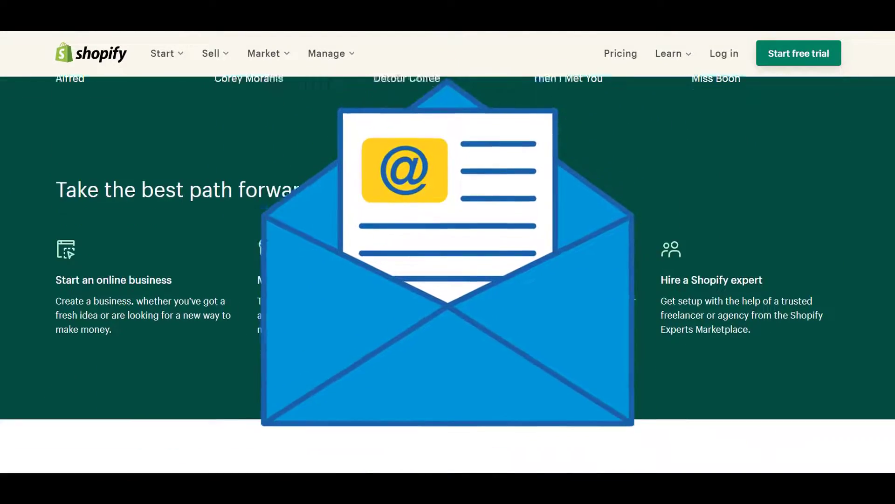
{"action": "scroll", "coordinate": [448, 275], "scroll_direction": "down", "scroll_amount": 8}
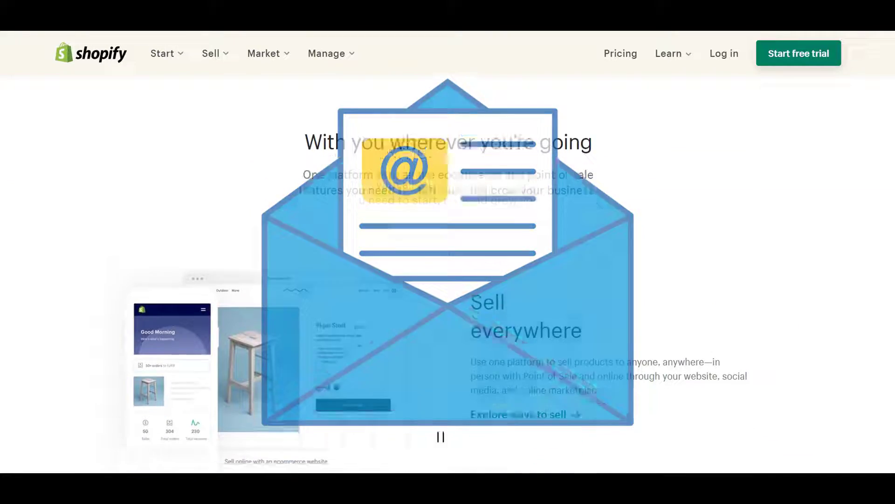
{"action": "scroll", "coordinate": [447, 274], "scroll_direction": "down", "scroll_amount": 8}
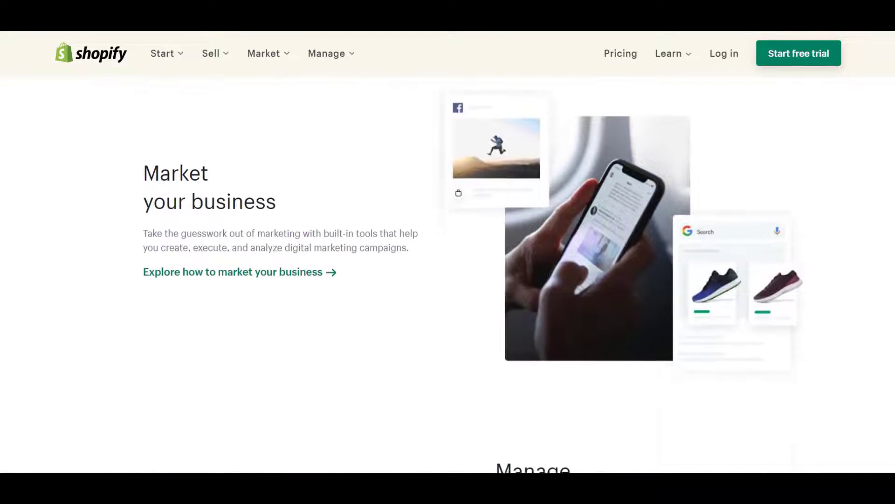
{"action": "scroll", "coordinate": [448, 274], "scroll_direction": "down", "scroll_amount": 6}
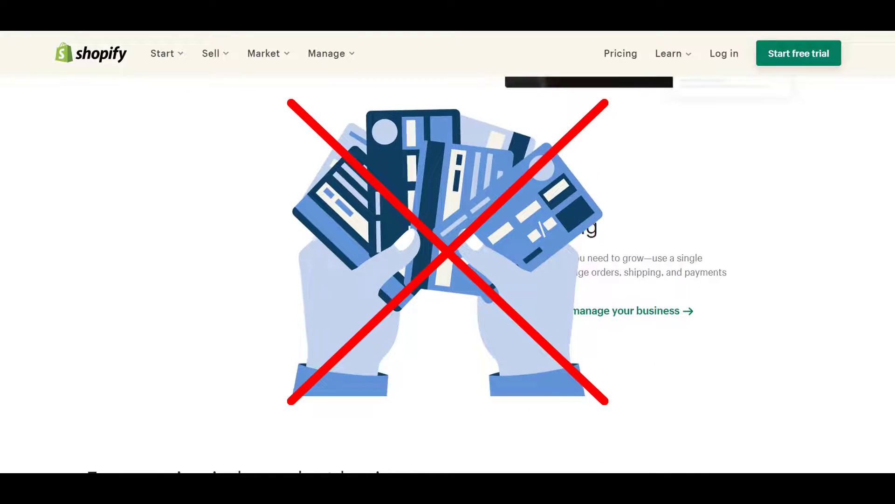
{"action": "scroll", "coordinate": [448, 275], "scroll_direction": "down", "scroll_amount": 8}
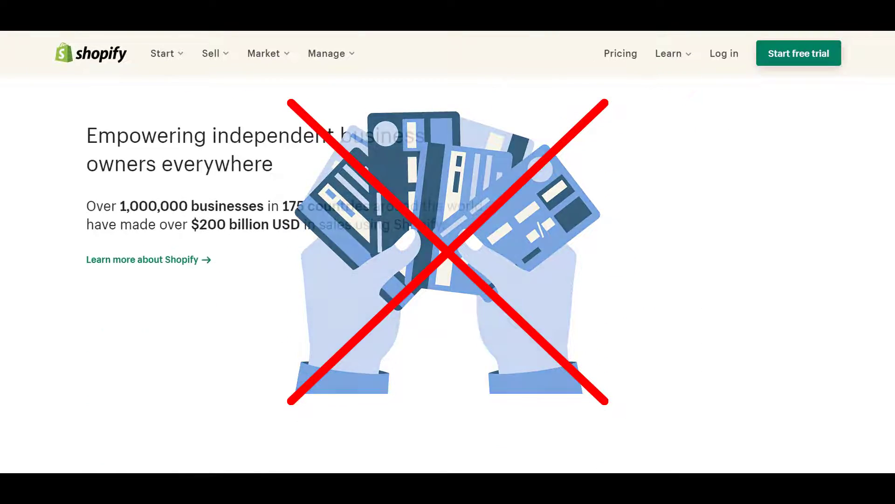
{"action": "scroll", "coordinate": [447, 274], "scroll_direction": "down", "scroll_amount": 1}
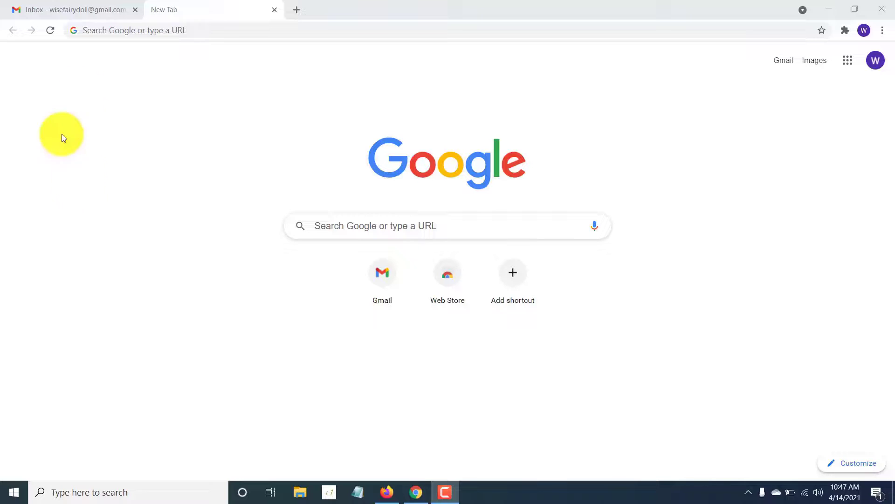
- Load the Shopify free-trial link, enter an email and password, and create the store 'Wise Fairy Doll'
{"action": "left_click", "coordinate": [173, 32]}
{"action": "type", "text": "https://www.shopify.com/free-trial/retail/best-time-grow-online"}
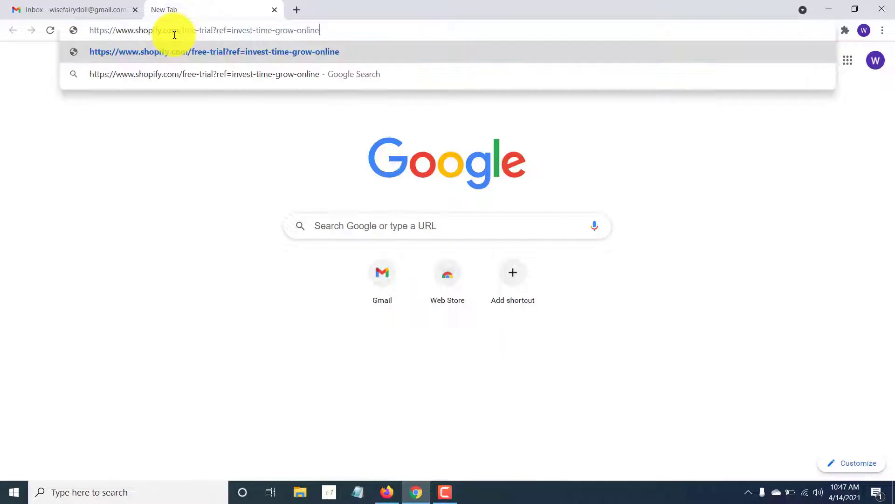
{"action": "key", "text": "Return"}
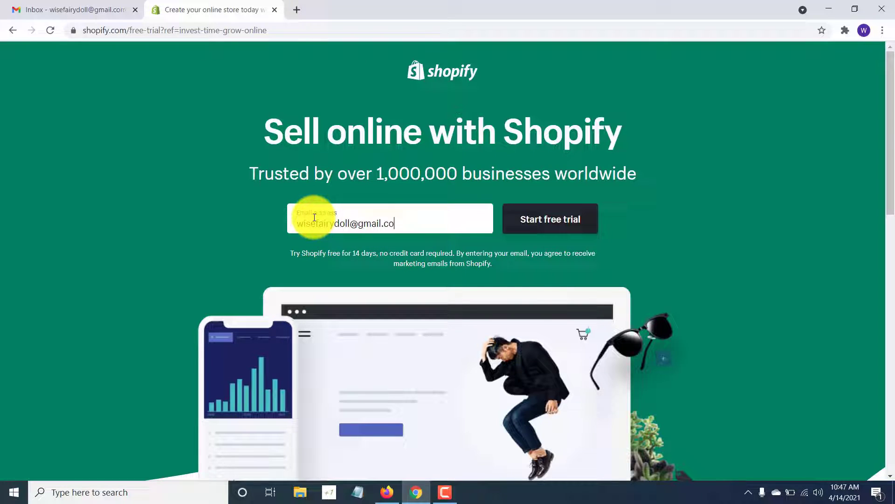
{"action": "type", "text": "m"}
{"action": "left_click", "coordinate": [541, 221]}
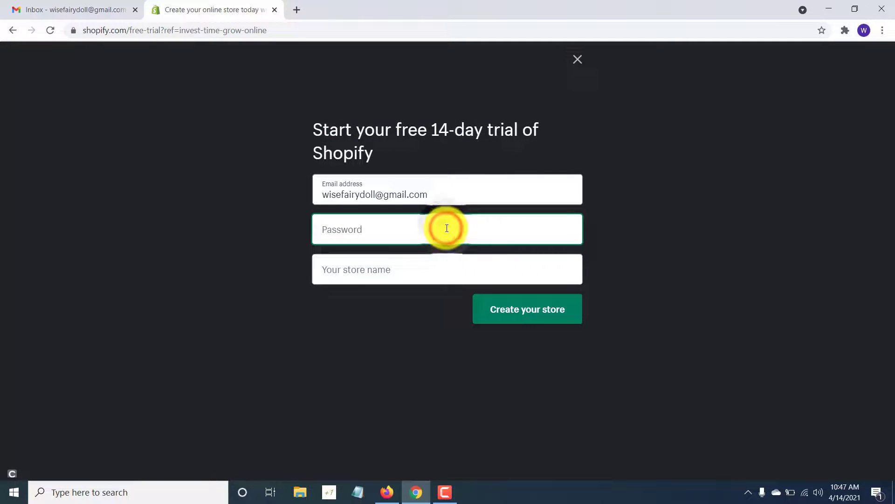
{"action": "type", "text": "••••••"}
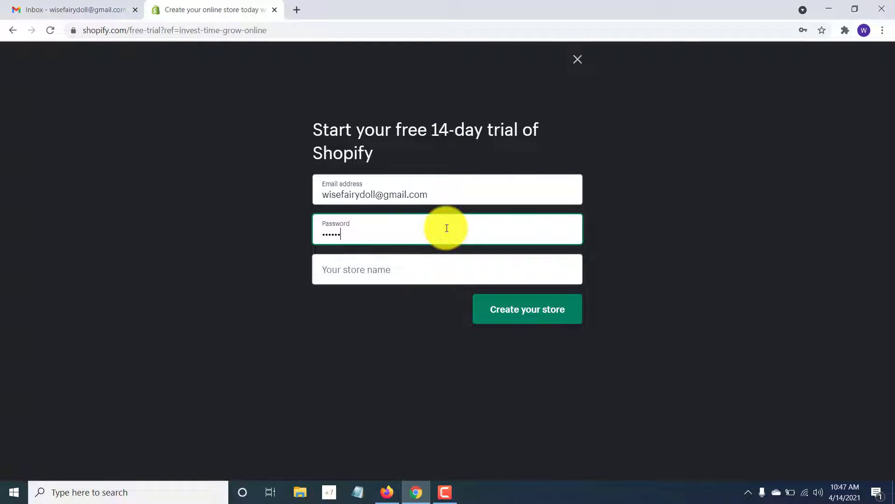
{"action": "left_click", "coordinate": [383, 268]}
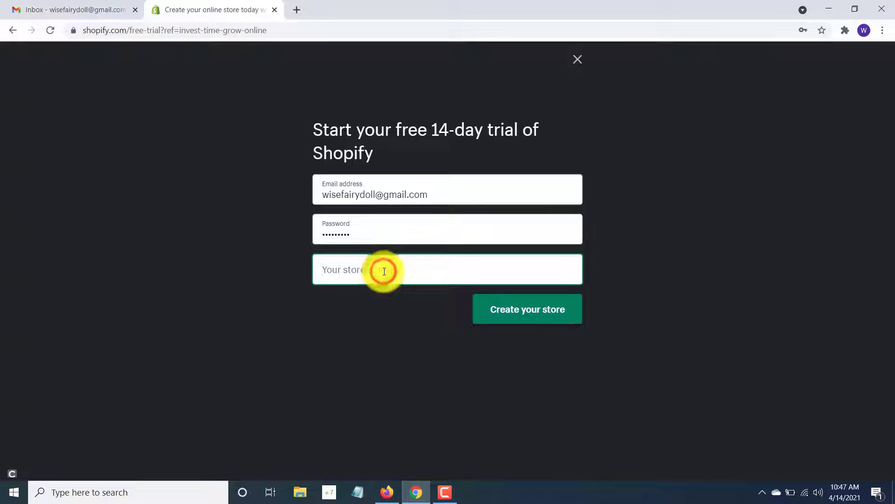
{"action": "type", "text": "Wise Fairy D"}
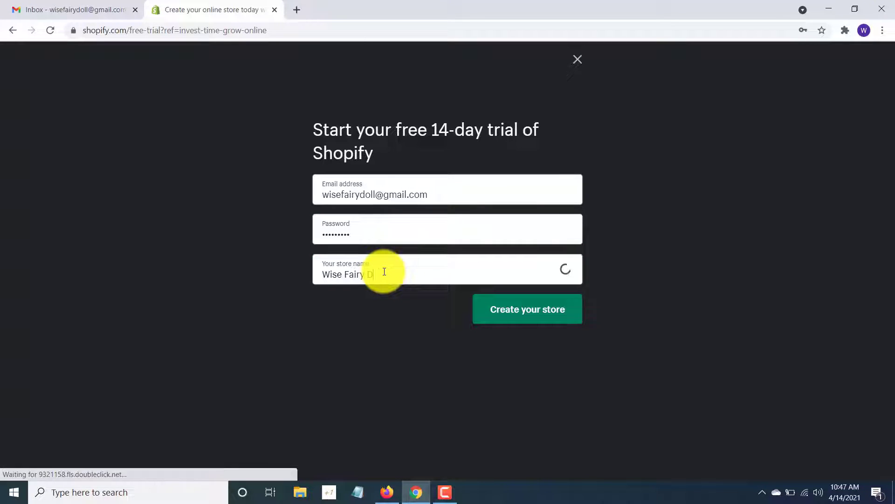
{"action": "type", "text": "oll"}
{"action": "left_click", "coordinate": [533, 310]}
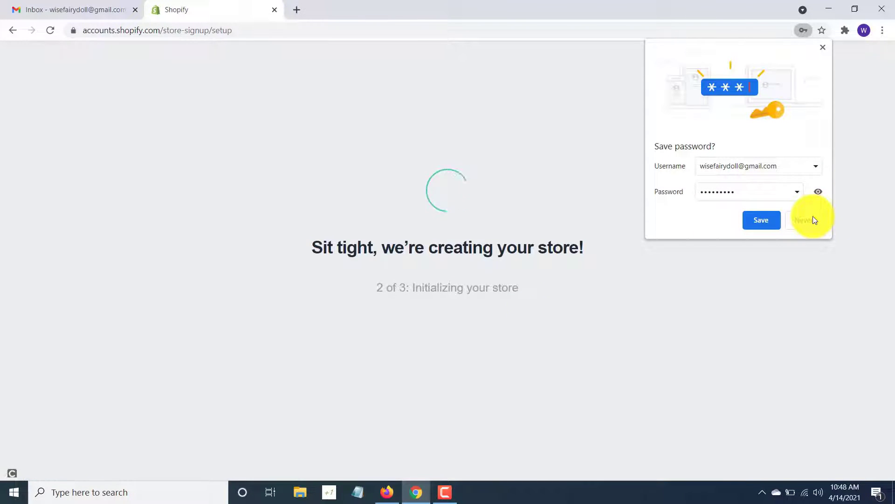
- Skip saving the password, then answer not selling yet, just playing, 5,000–50,000 BDT revenue and Toys industry
{"action": "left_click", "coordinate": [810, 219]}
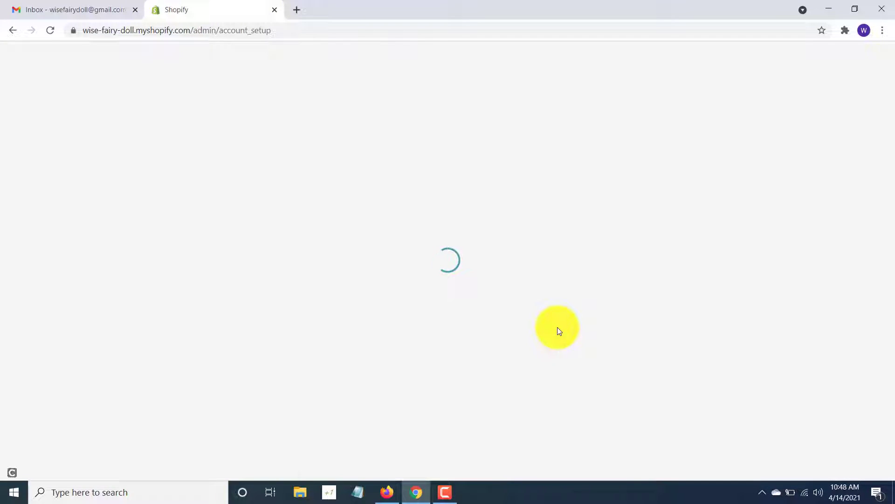
{"action": "left_click", "coordinate": [322, 213]}
{"action": "left_click", "coordinate": [310, 248]}
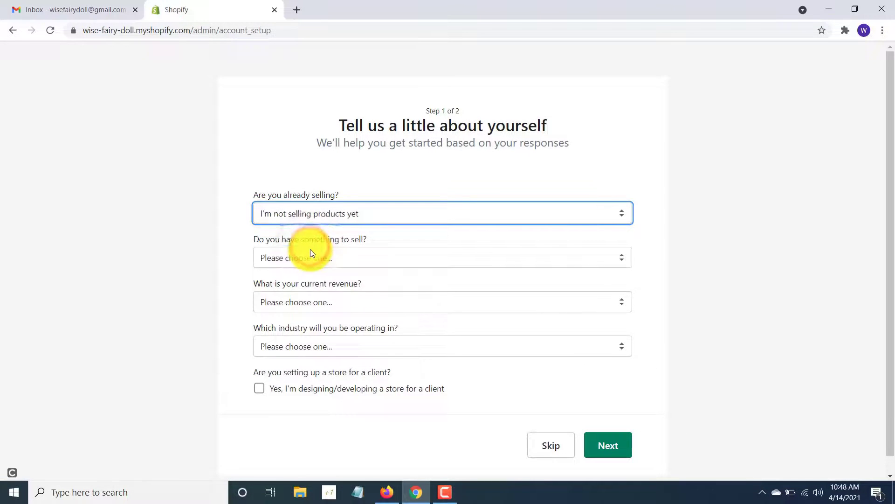
{"action": "left_click", "coordinate": [309, 254]}
{"action": "left_click", "coordinate": [300, 284]}
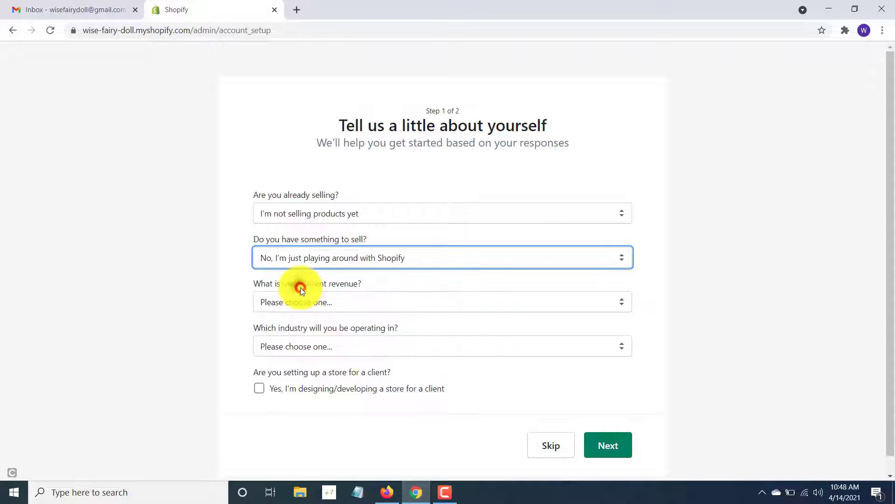
{"action": "left_click", "coordinate": [301, 304]}
{"action": "left_click", "coordinate": [293, 351]}
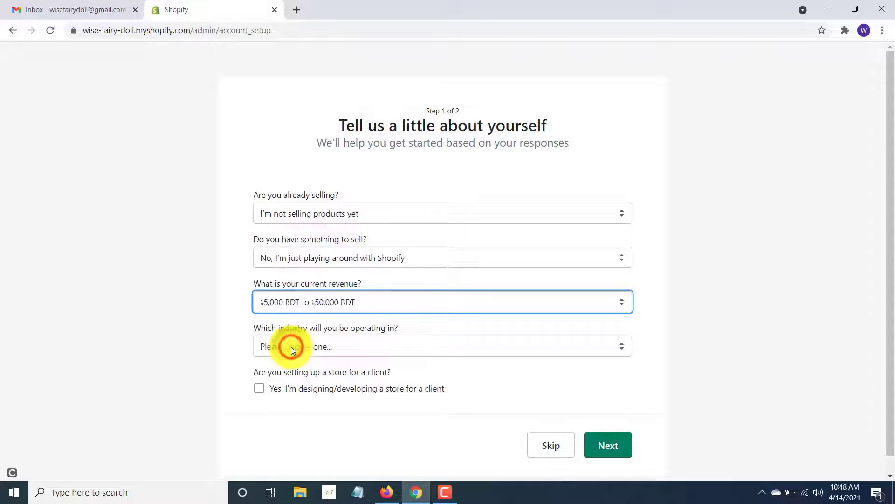
{"action": "left_click", "coordinate": [307, 349]}
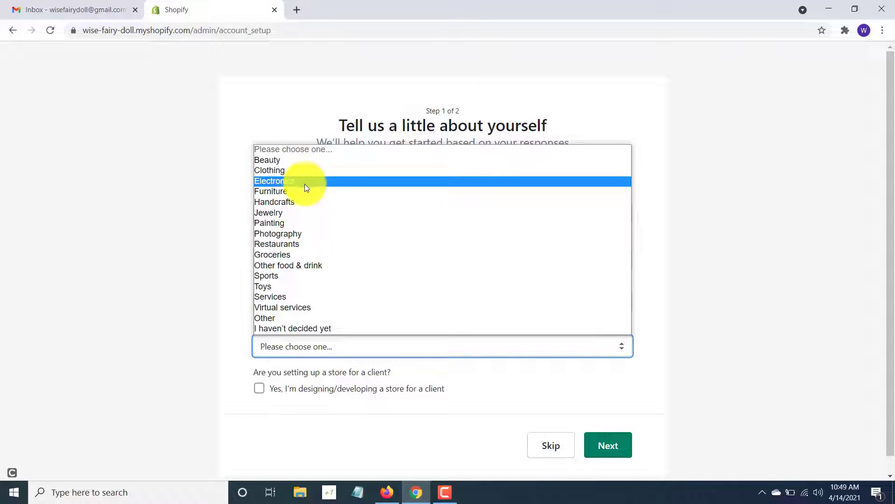
{"action": "left_click", "coordinate": [284, 285]}
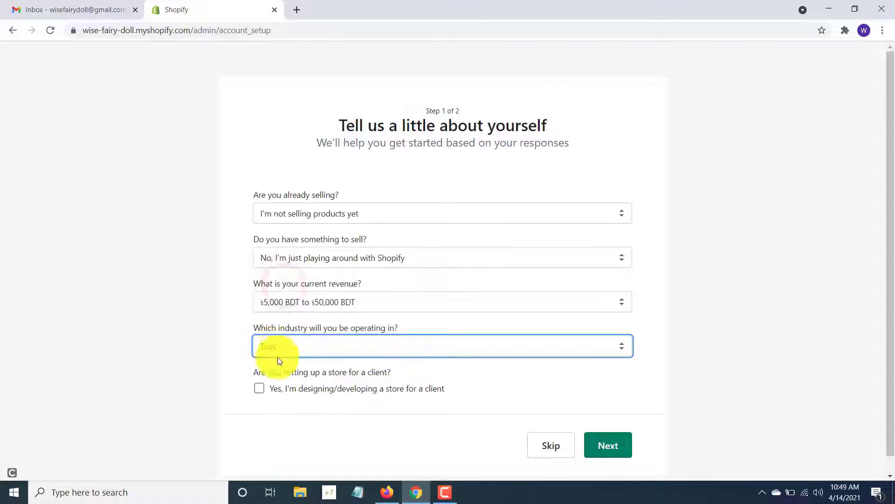
{"action": "left_click", "coordinate": [604, 447]}
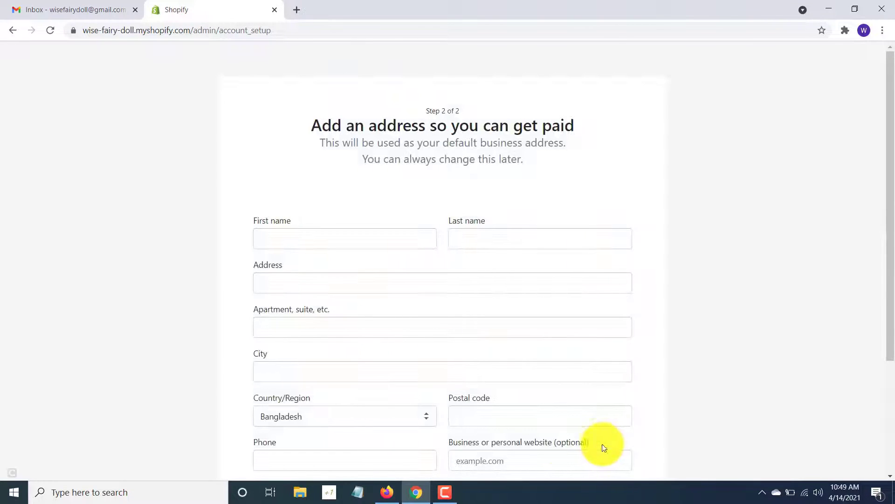
- Fill in the owner's first and last name, street address and city in the business address form
{"action": "left_click", "coordinate": [373, 240]}
{"action": "left_click_drag", "start_coordinate": [892, 182], "coordinate": [884, 240]}
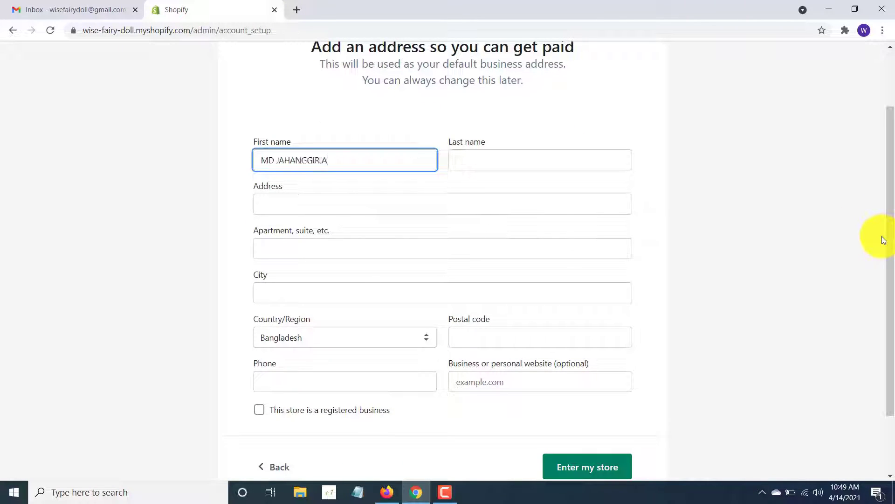
{"action": "key", "text": "Tab"}
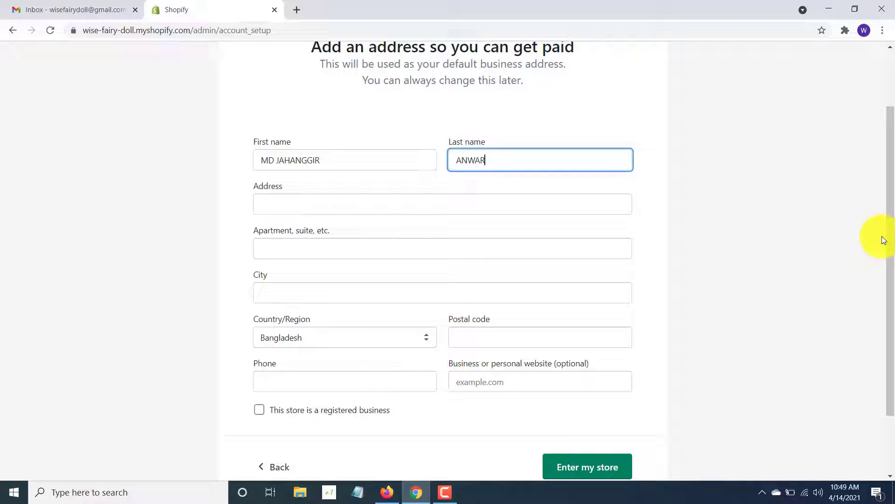
{"action": "key", "text": "Tab"}
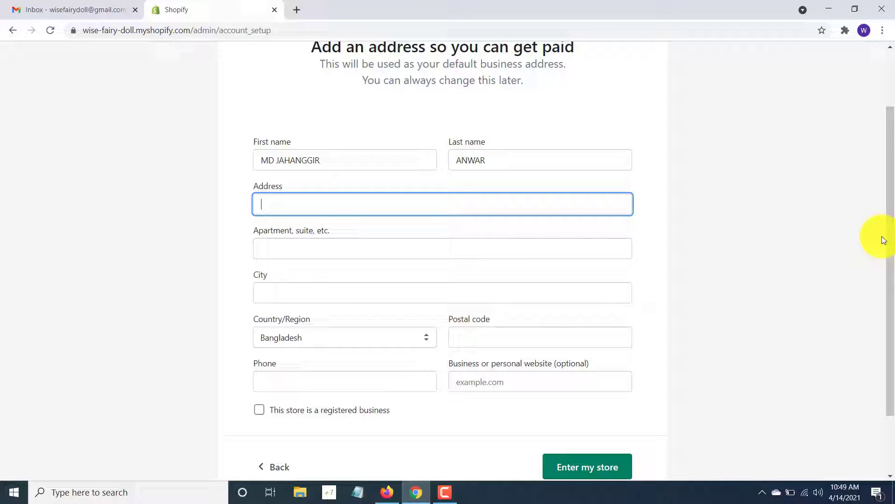
{"action": "key", "text": "Tab"}
{"action": "left_click", "coordinate": [509, 293]}
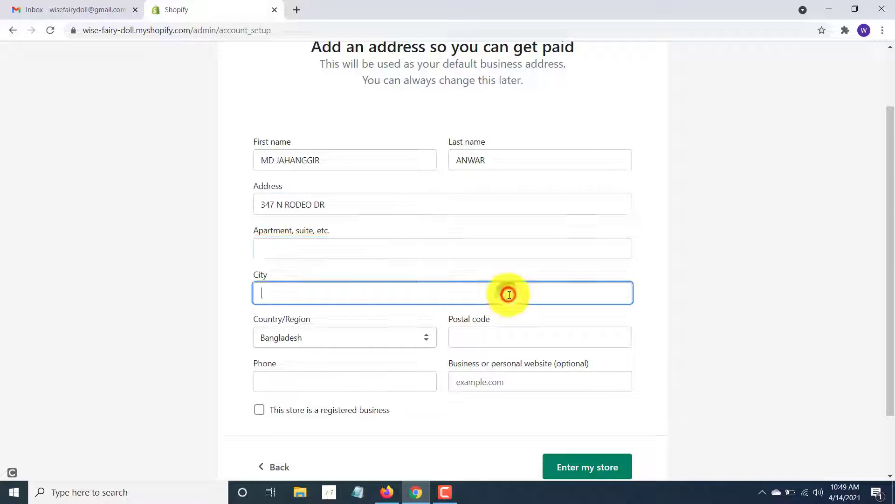
{"action": "type", "text": "BEVERLY HILLS"}
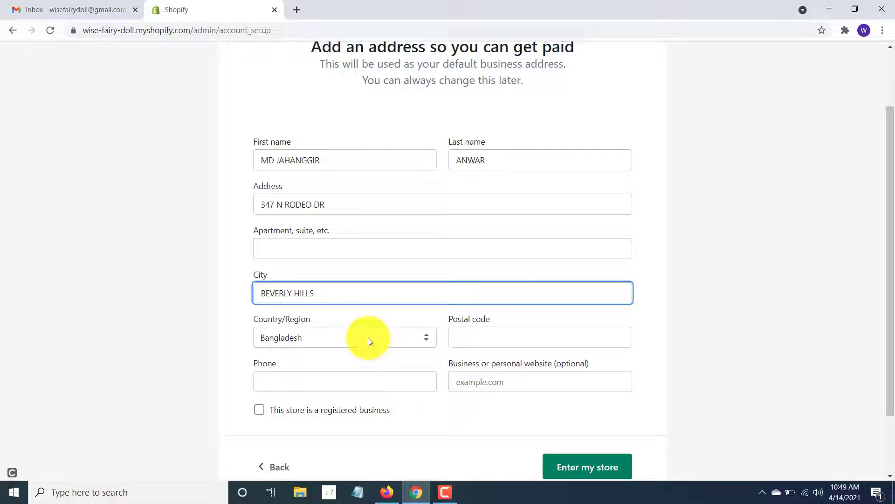
- Set country to United States and state to California, add the ZIP code and phone number, and submit
{"action": "left_click", "coordinate": [368, 337]}
{"action": "type", "text": "u"}
{"action": "scroll", "coordinate": [412, 314], "scroll_direction": "down", "scroll_amount": 2}
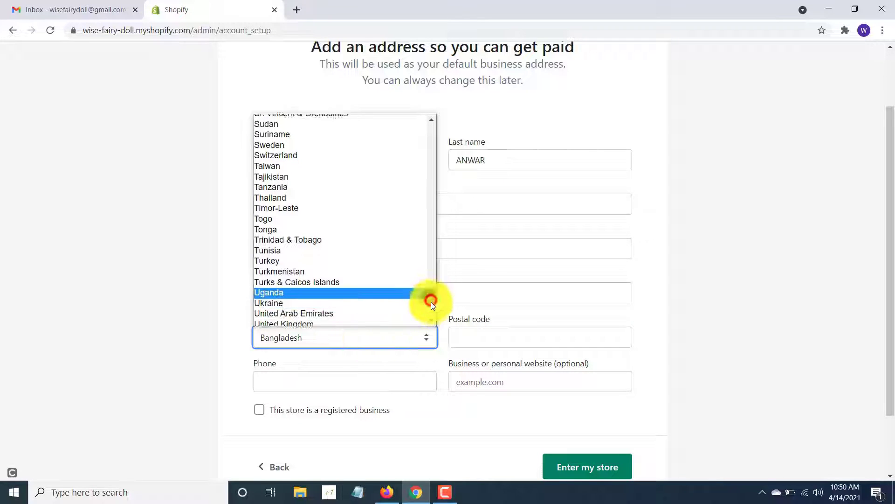
{"action": "left_click", "coordinate": [334, 290]}
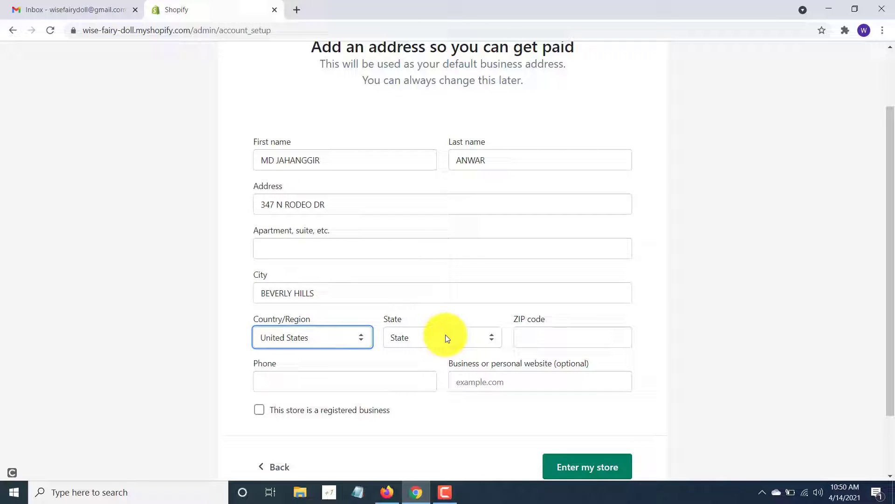
{"action": "left_click", "coordinate": [446, 337]}
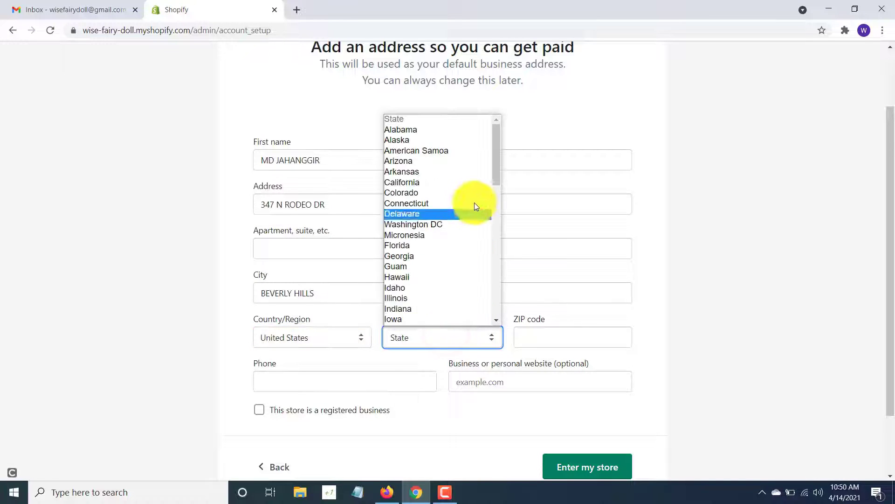
{"action": "left_click", "coordinate": [443, 183]}
{"action": "left_click", "coordinate": [530, 343]}
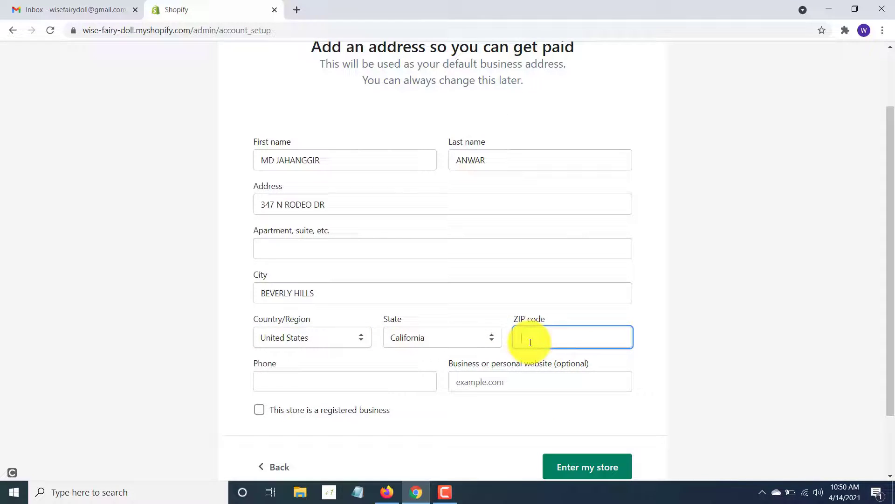
{"action": "type", "text": "90210"}
{"action": "left_click", "coordinate": [341, 388]}
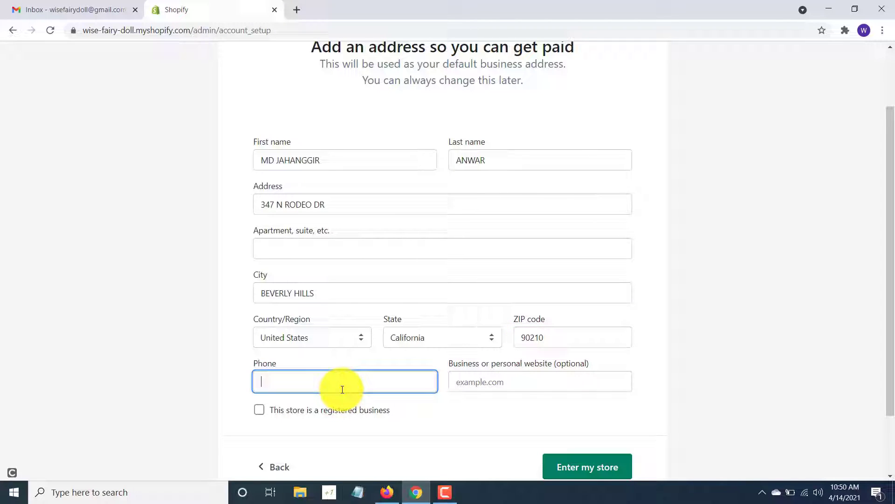
{"action": "type", "text": "3100000000"}
{"action": "scroll", "coordinate": [889, 234], "scroll_direction": "down", "scroll_amount": 1}
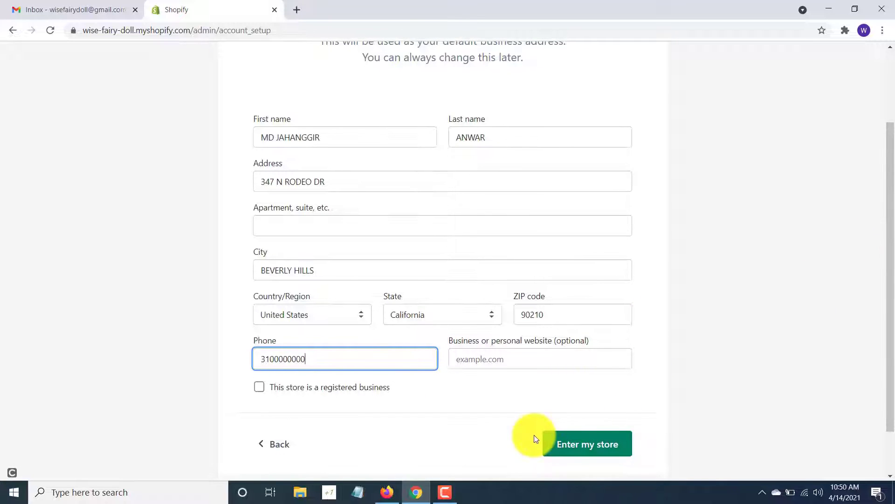
{"action": "left_click", "coordinate": [566, 446]}
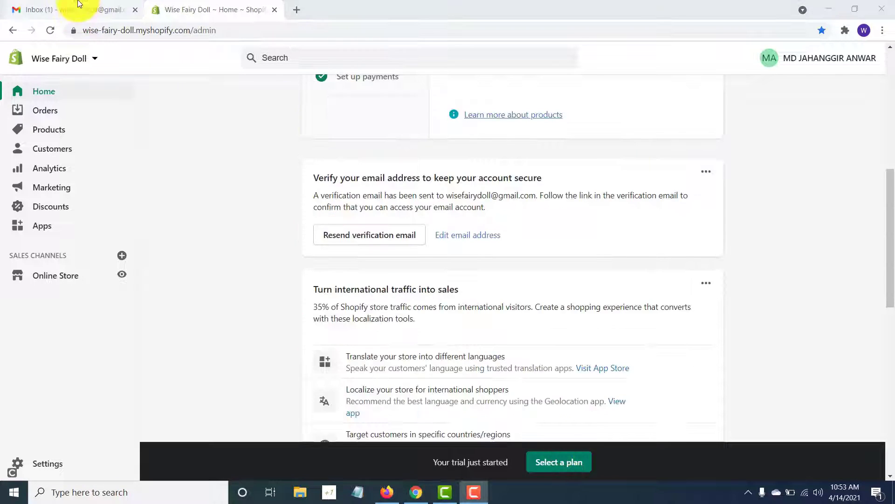
- Open the Shopify welcome email in Gmail and follow its admin login link to the store admin
{"action": "left_click", "coordinate": [75, 8]}
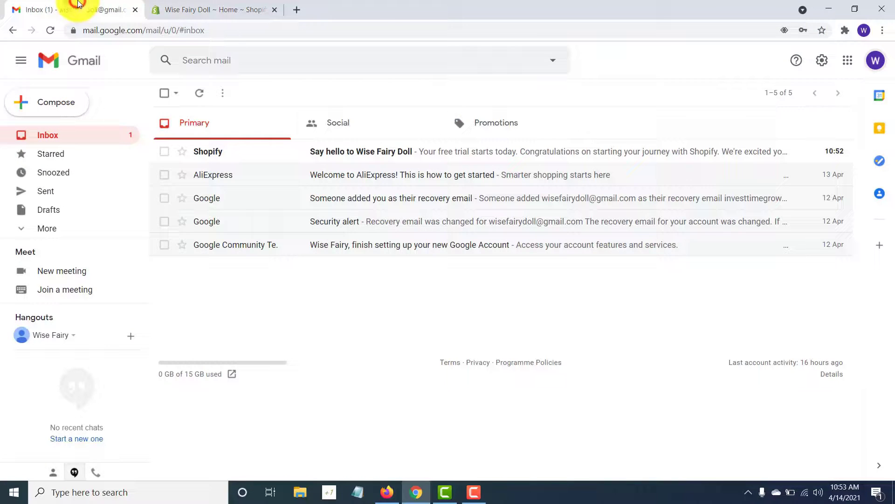
{"action": "left_click", "coordinate": [378, 156]}
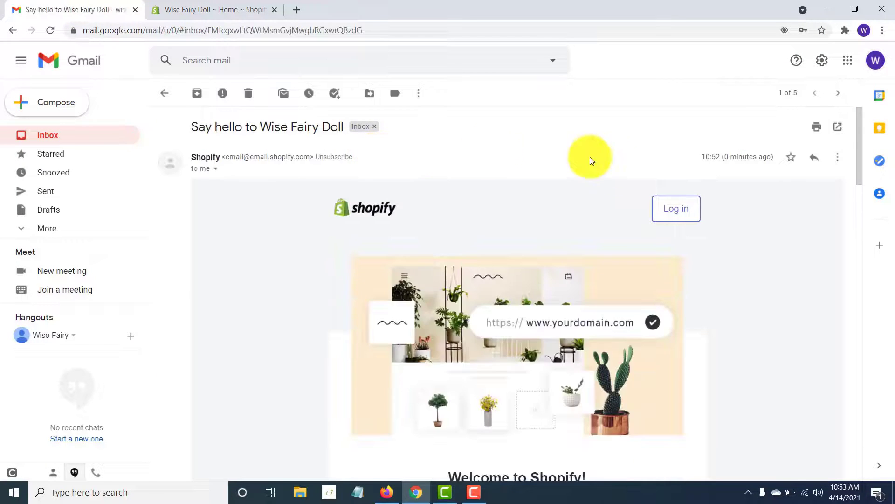
{"action": "left_click_drag", "start_coordinate": [858, 140], "coordinate": [857, 210]}
{"action": "left_click", "coordinate": [528, 290]}
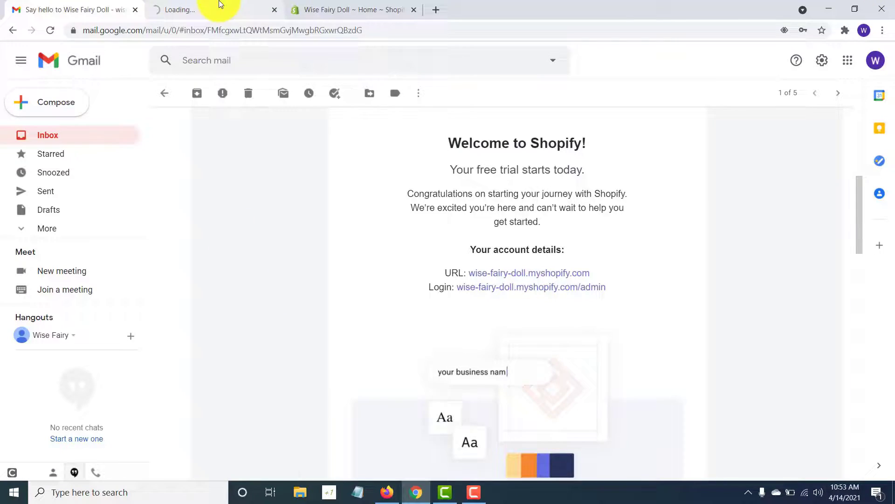
{"action": "left_click", "coordinate": [220, 6]}
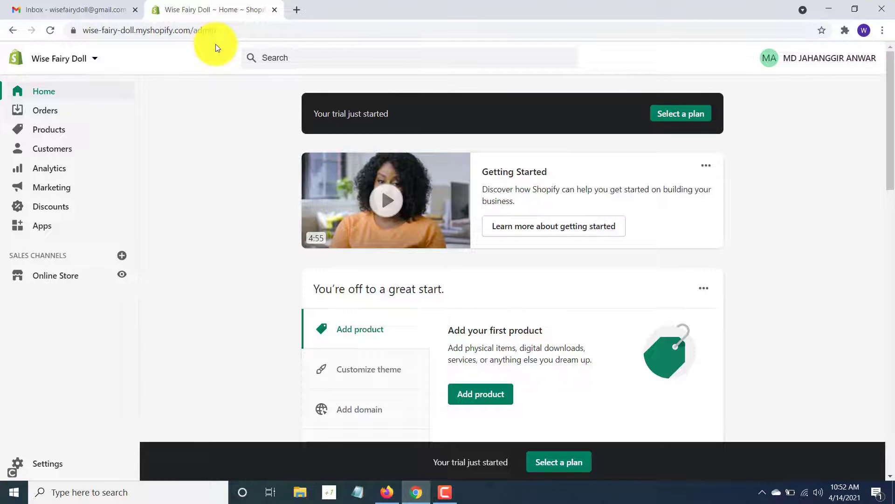
- Bookmark the Wise Fairy Doll admin Home page in Chrome's bookmarks bar
{"action": "mouse_move", "coordinate": [58, 18]}
{"action": "left_mouse_down"}
{"action": "mouse_move", "coordinate": [172, 47]}
{"action": "mouse_move", "coordinate": [233, 38]}
{"action": "mouse_move", "coordinate": [236, 47]}
{"action": "left_mouse_up"}
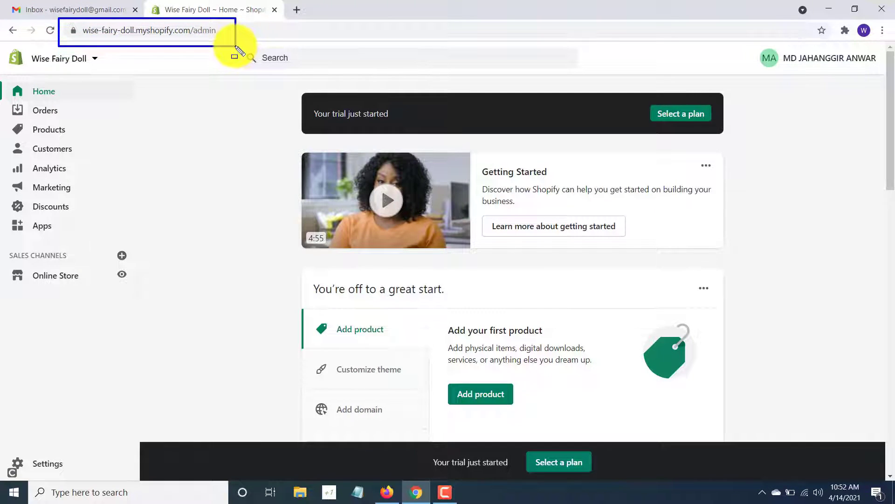
{"action": "left_click", "coordinate": [821, 32]}
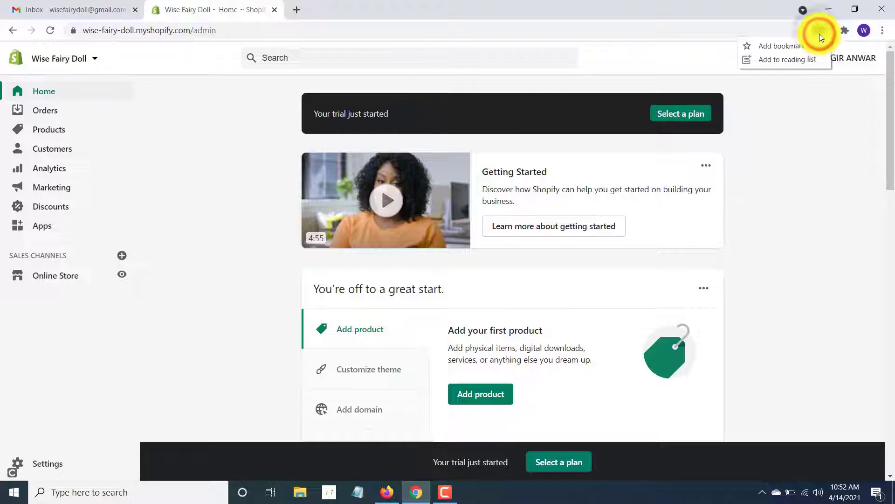
{"action": "left_click", "coordinate": [788, 45]}
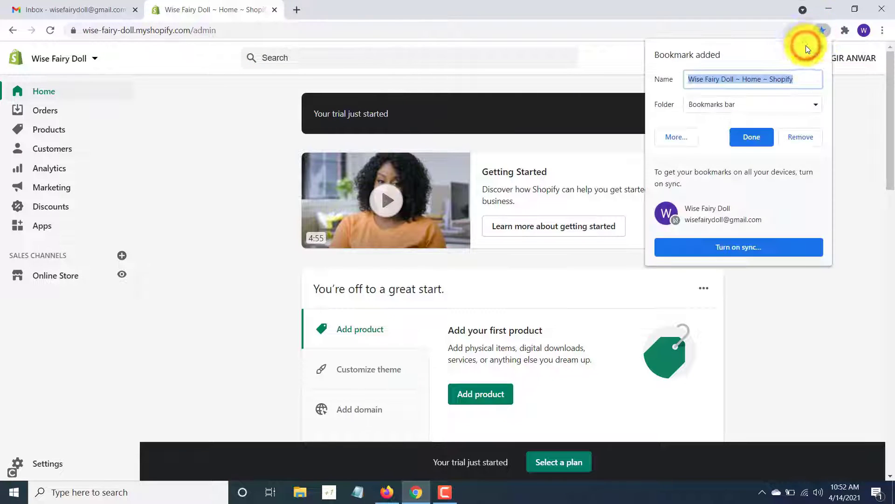
{"action": "left_click", "coordinate": [752, 133]}
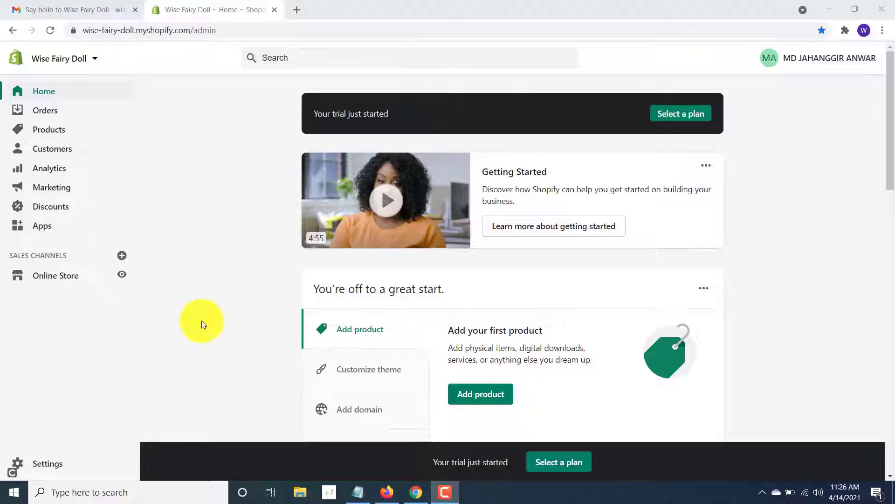
- In General settings, replace the Sender email with a support address at the wisefairydoll.com domain
{"action": "left_click", "coordinate": [56, 463]}
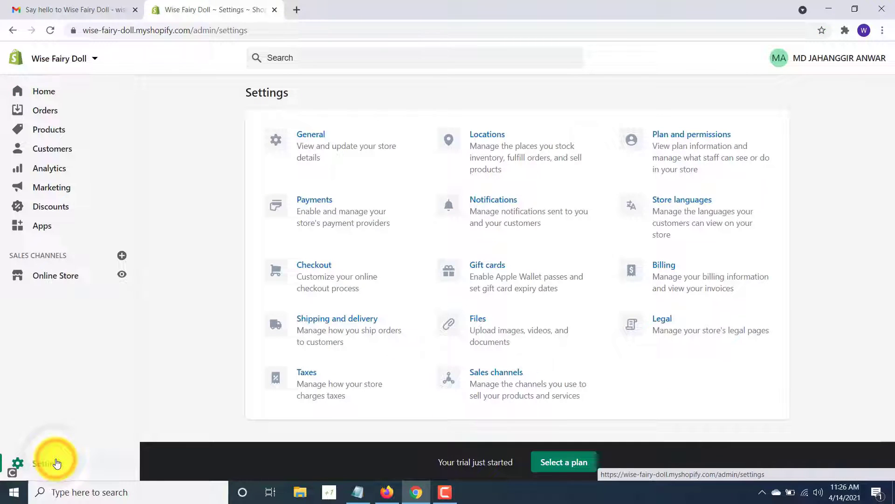
{"action": "left_click", "coordinate": [320, 136]}
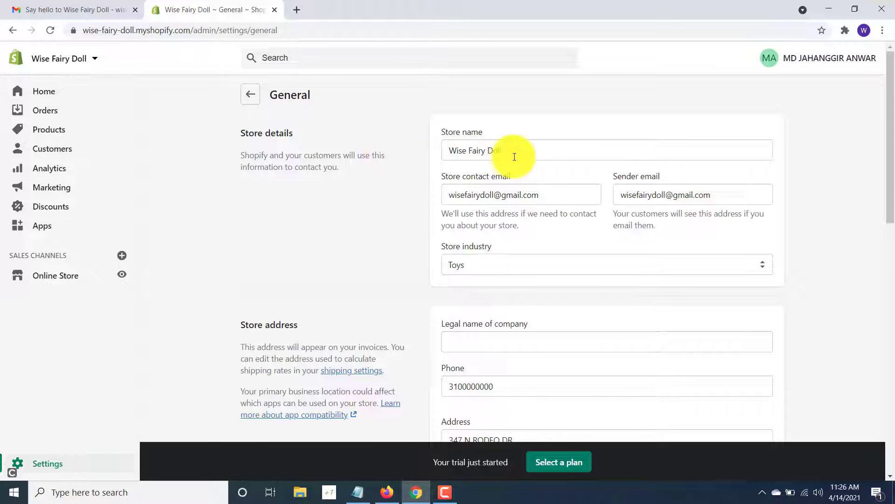
{"action": "left_click_drag", "start_coordinate": [532, 156], "coordinate": [439, 152]}
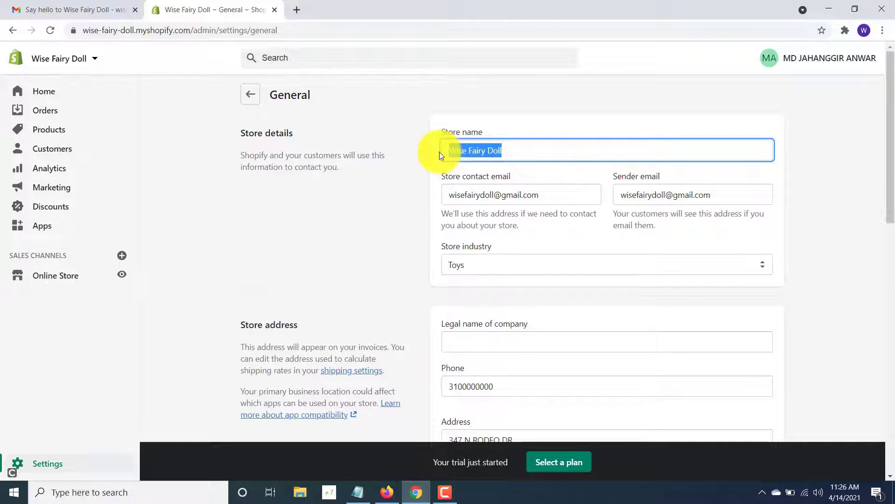
{"action": "left_click", "coordinate": [433, 179]}
{"action": "left_click_drag", "start_coordinate": [541, 190], "coordinate": [428, 192]}
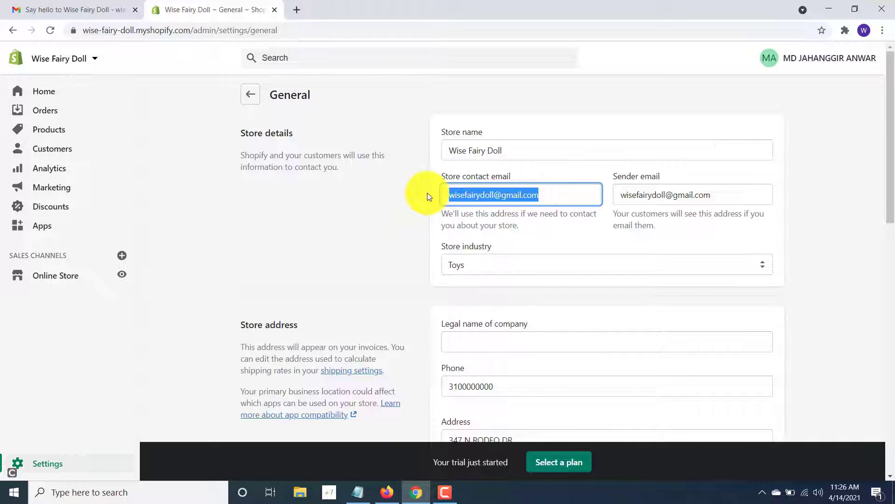
{"action": "left_click", "coordinate": [716, 194]}
{"action": "left_click_drag", "start_coordinate": [650, 195], "coordinate": [593, 193]}
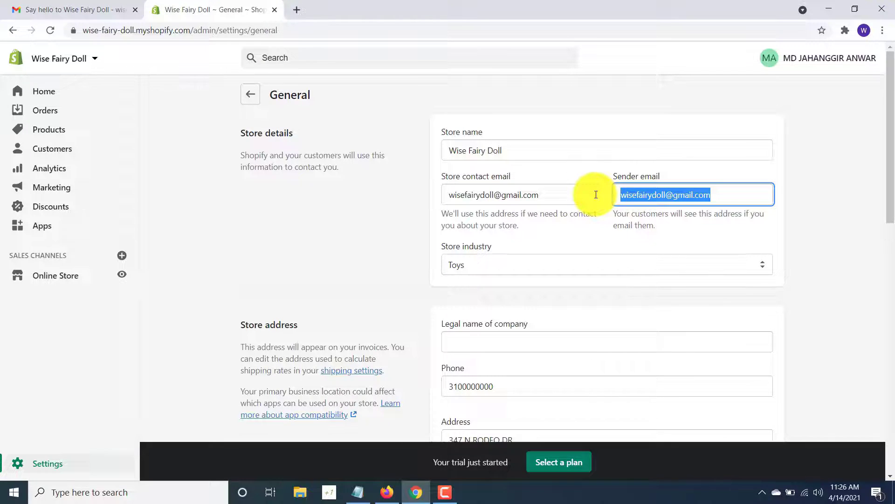
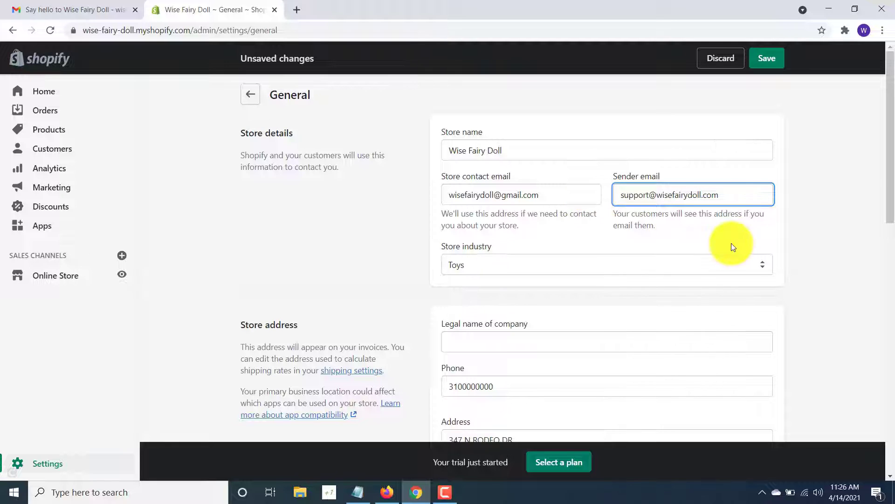
{"action": "left_click_drag", "start_coordinate": [882, 140], "coordinate": [892, 303]}
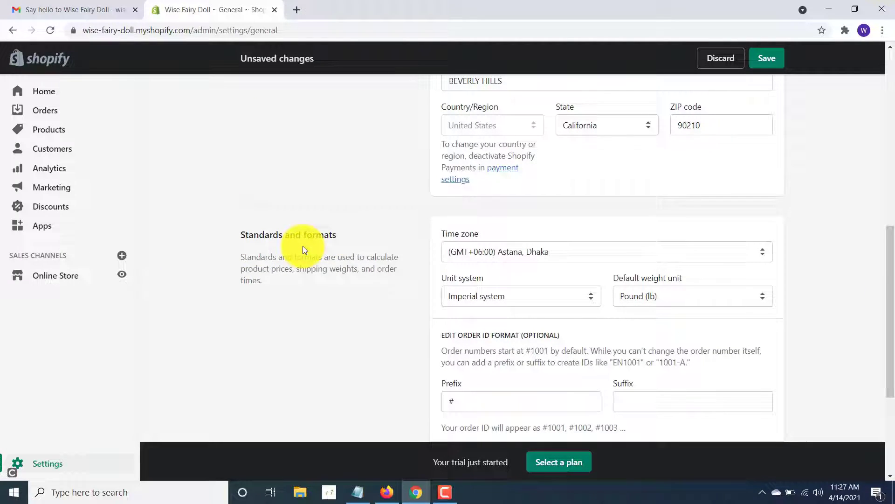
- Keep Imperial system, Pound (lb) and US dollars (USD) in General settings and save the changes
{"action": "left_click", "coordinate": [488, 291]}
{"action": "left_click", "coordinate": [485, 323]}
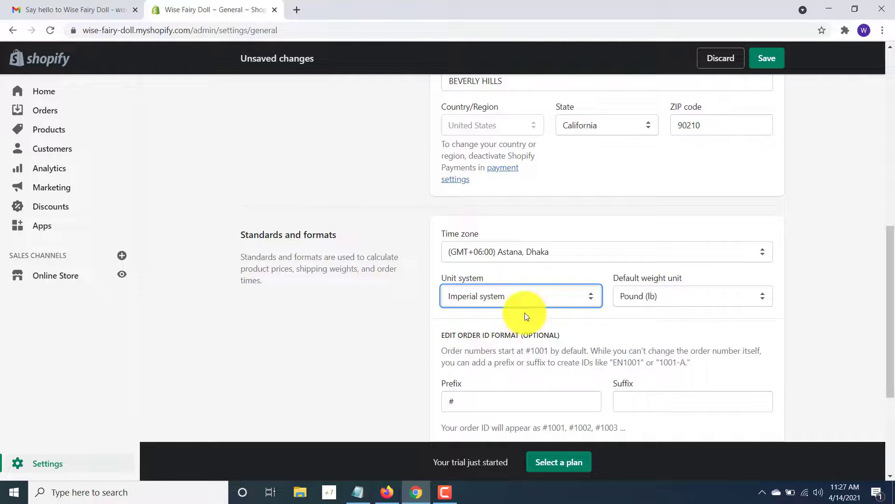
{"action": "left_click", "coordinate": [653, 300]}
{"action": "left_click", "coordinate": [645, 312]}
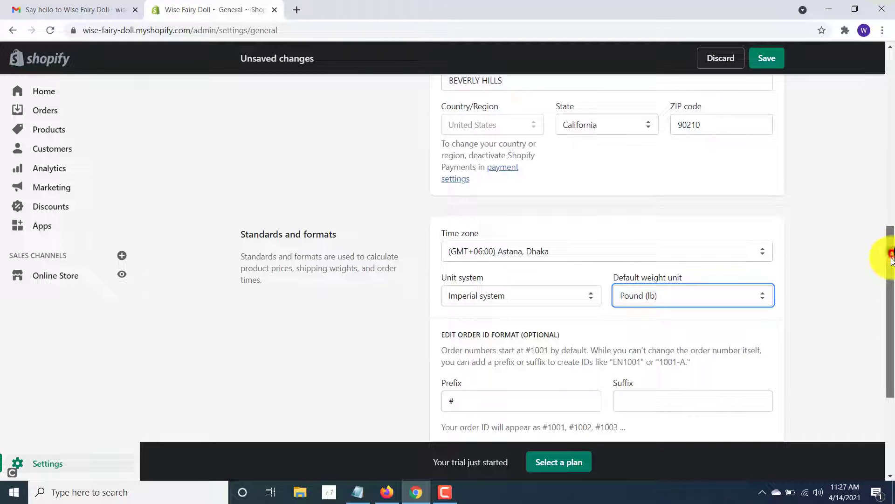
{"action": "left_click_drag", "start_coordinate": [888, 254], "coordinate": [878, 336]}
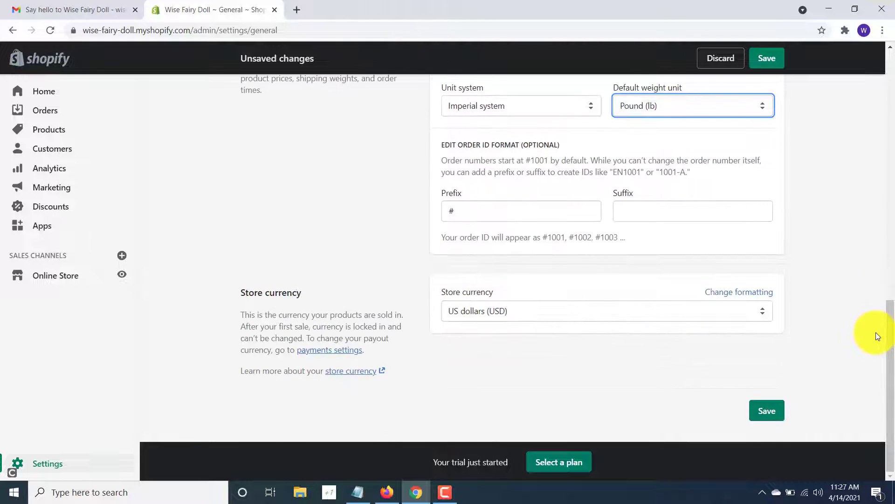
{"action": "left_click", "coordinate": [600, 308]}
{"action": "left_click", "coordinate": [484, 90]}
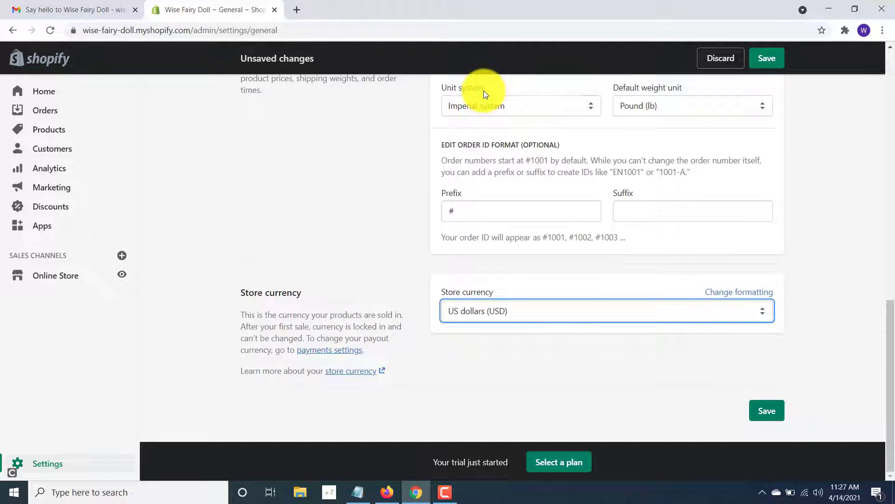
{"action": "left_click", "coordinate": [765, 411]}
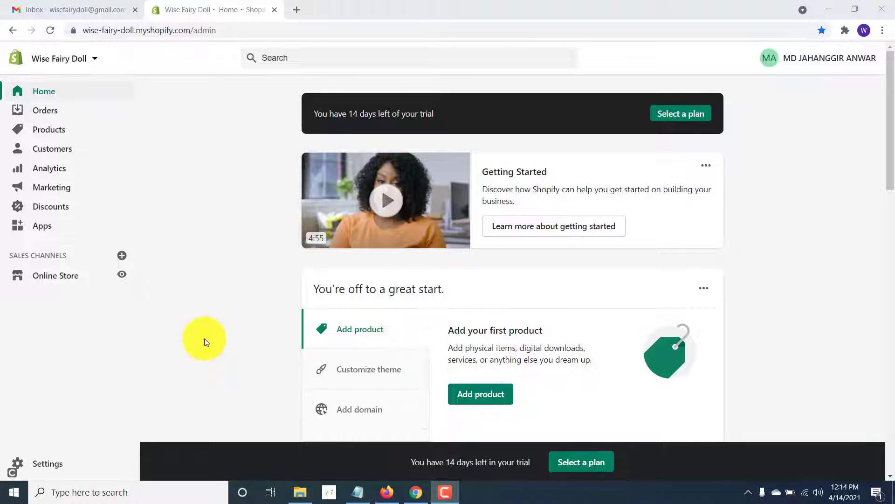
- Open the Payments page from the store Settings list
{"action": "left_click", "coordinate": [59, 463]}
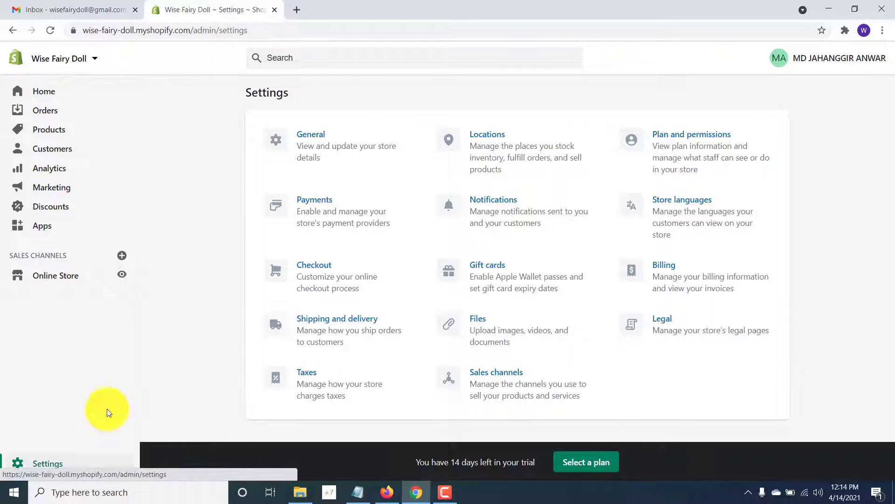
{"action": "left_click", "coordinate": [313, 211]}
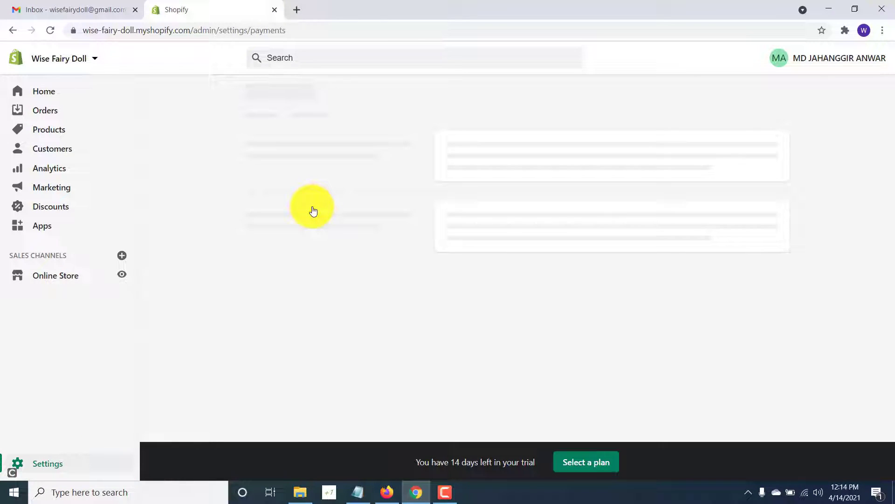
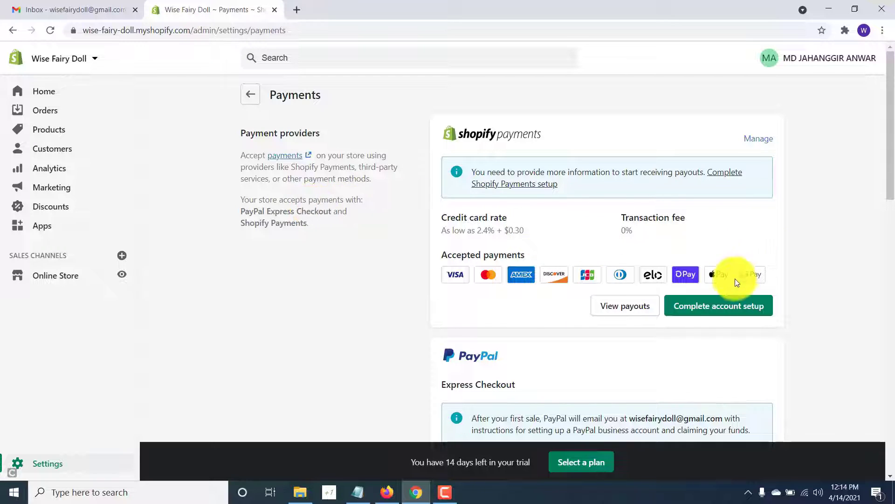
- Start completing the Shopify Payments account setup from the Payments page
{"action": "left_click", "coordinate": [711, 312]}
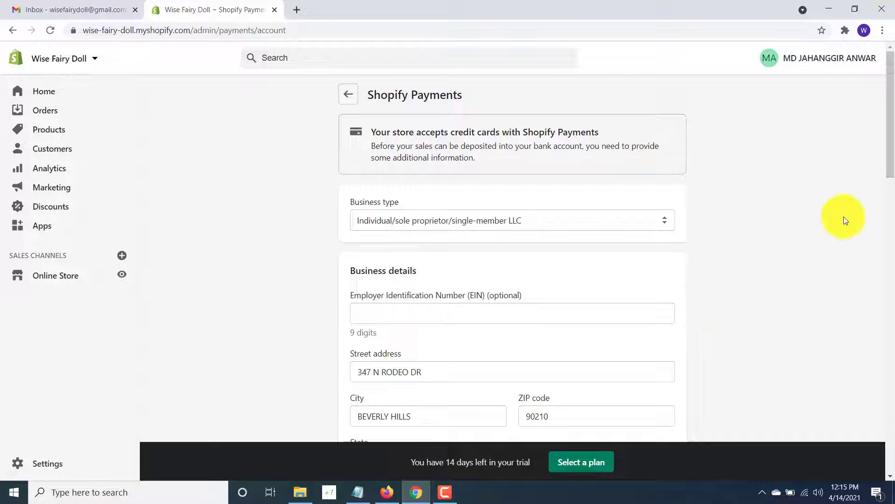
- Enter the owner's date of birth and the last four SSN digits
{"action": "left_click_drag", "start_coordinate": [890, 159], "coordinate": [892, 254]}
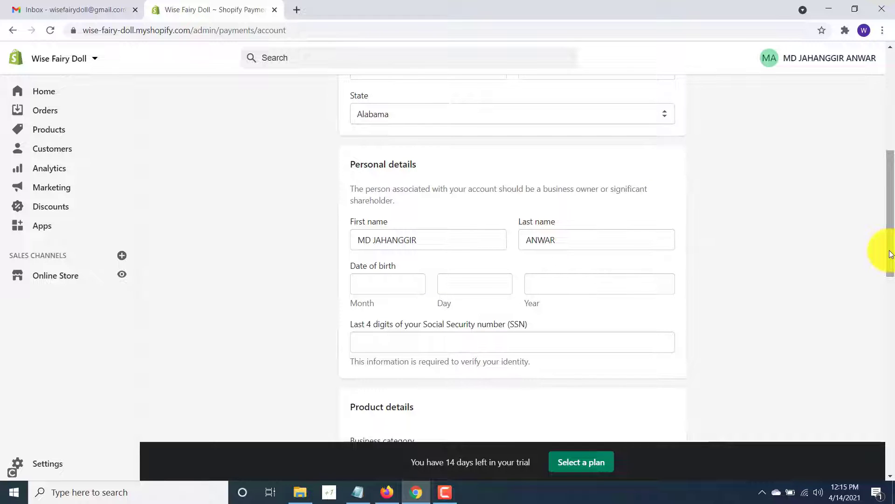
{"action": "left_click", "coordinate": [384, 280]}
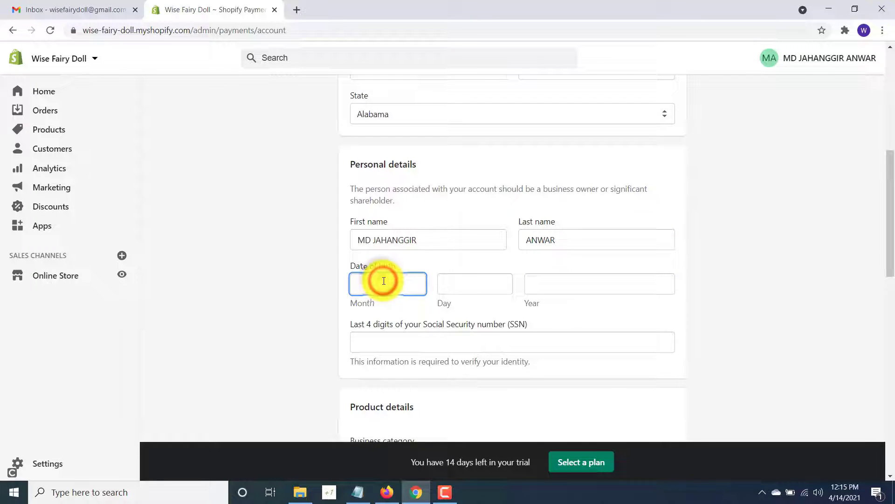
{"action": "key", "text": "Tab"}
{"action": "key", "text": "Tab"}
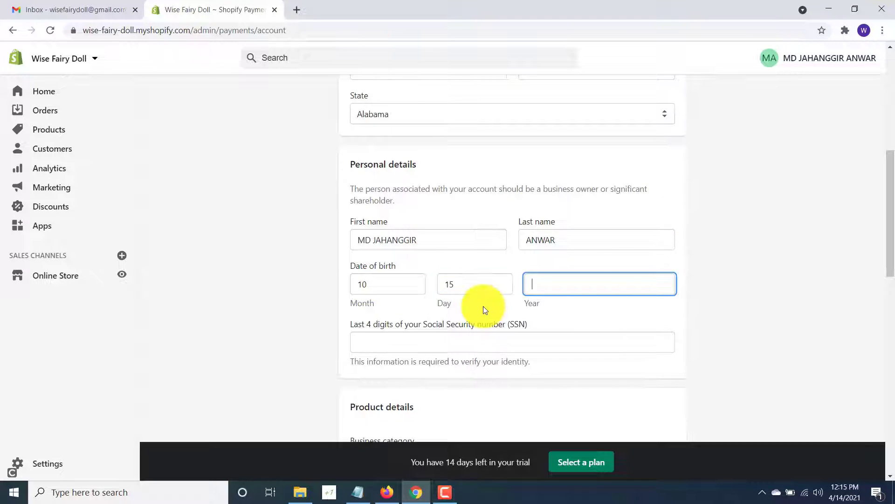
{"action": "left_click", "coordinate": [471, 344]}
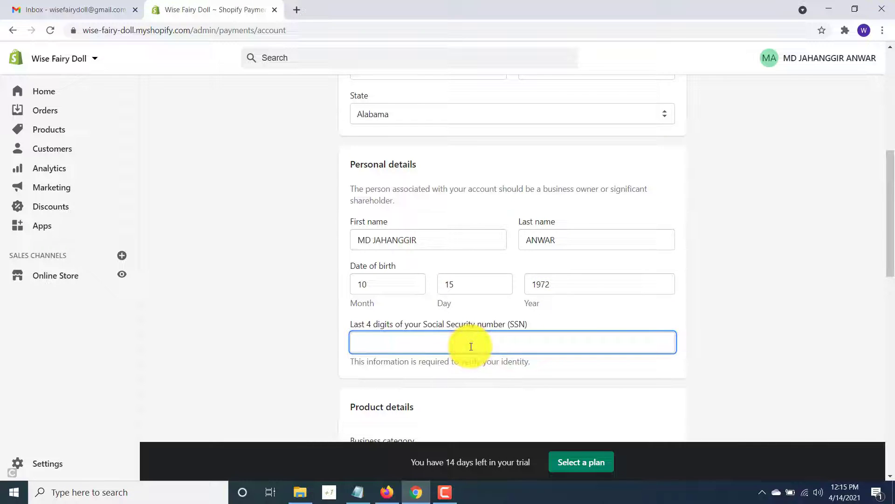
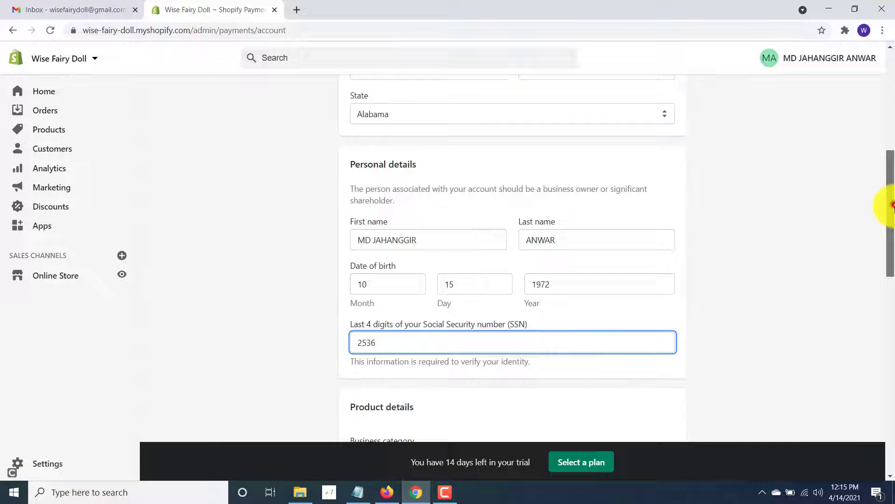
- Choose Retail and Hobbies, toys, and games, and describe products as 'Retailer of toys'
{"action": "left_click_drag", "start_coordinate": [893, 213], "coordinate": [885, 262]}
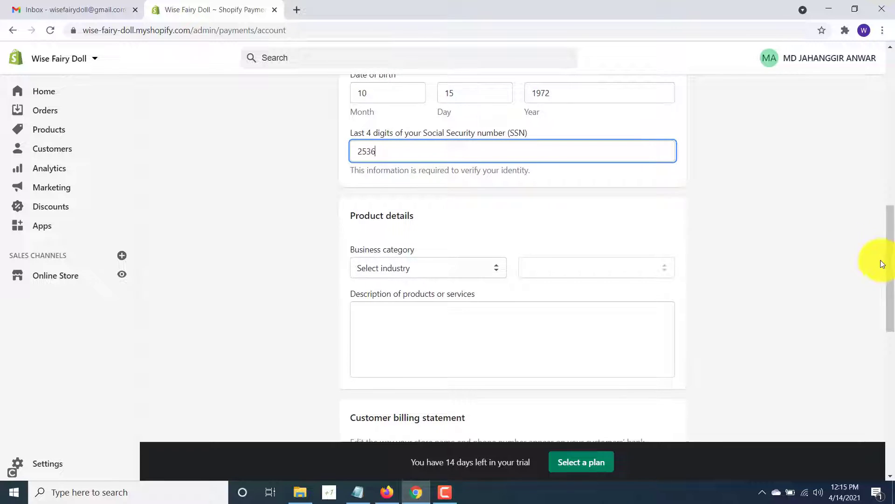
{"action": "left_click", "coordinate": [379, 268]}
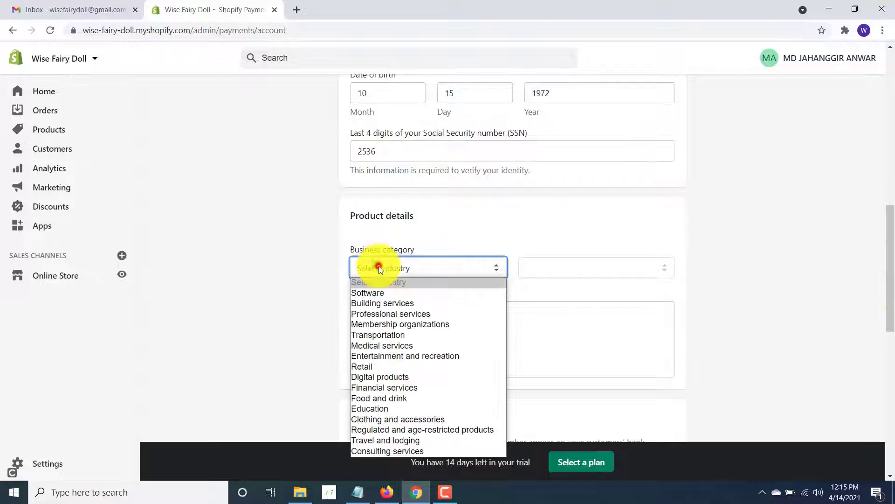
{"action": "left_click", "coordinate": [371, 367]}
{"action": "left_click", "coordinate": [540, 264]}
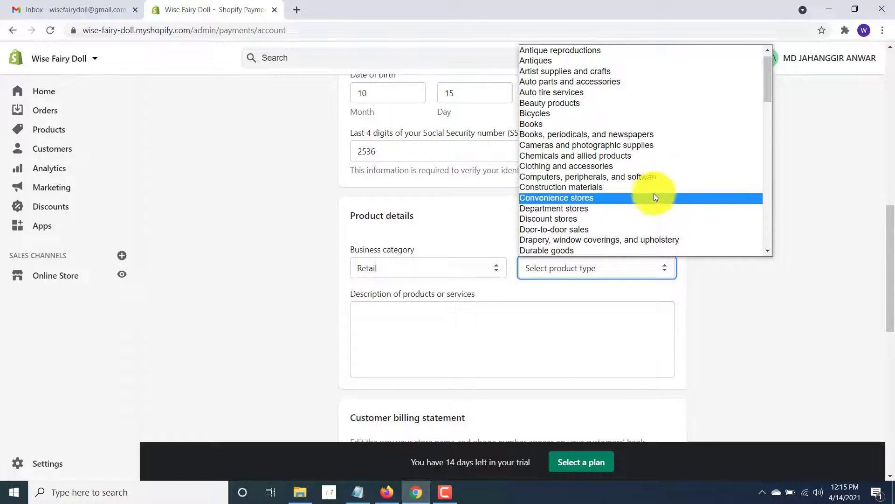
{"action": "left_click_drag", "start_coordinate": [768, 86], "coordinate": [760, 130]}
{"action": "left_click", "coordinate": [629, 214]}
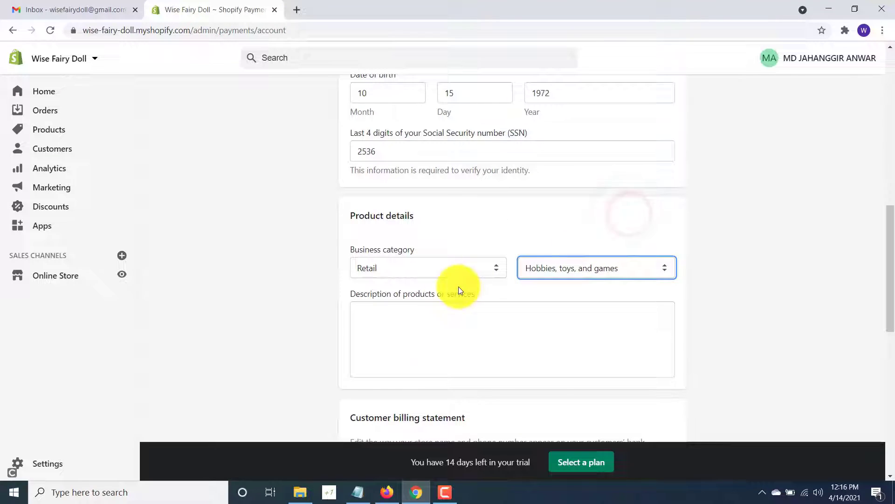
{"action": "left_click", "coordinate": [424, 326]}
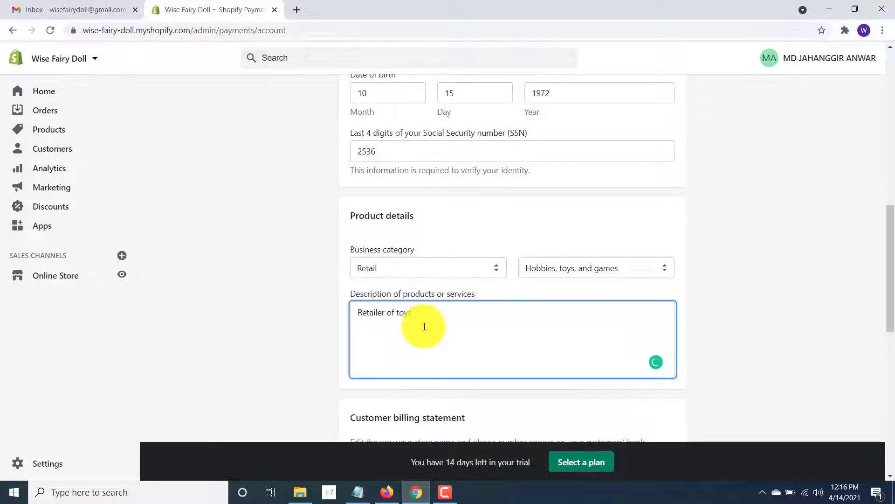
{"action": "left_click_drag", "start_coordinate": [886, 246], "coordinate": [876, 308]}
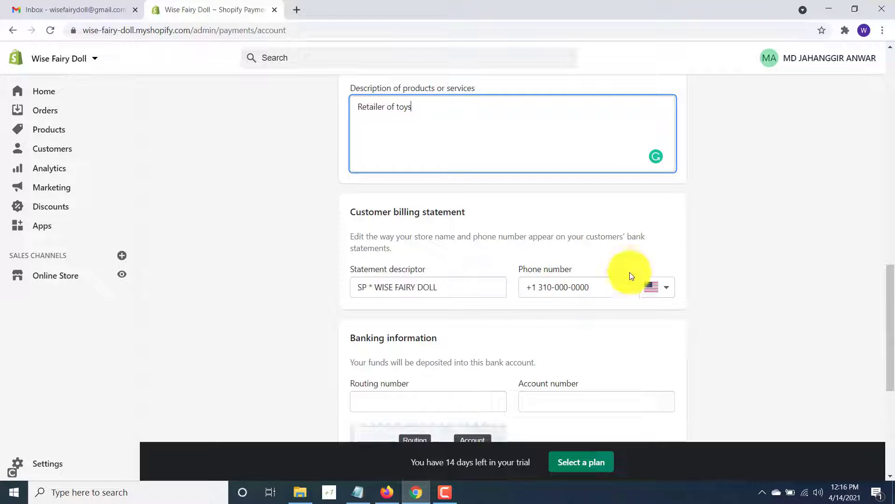
- Enter the payout bank's routing and account numbers and submit the Shopify Payments setup
{"action": "left_click_drag", "start_coordinate": [454, 286], "coordinate": [377, 286]}
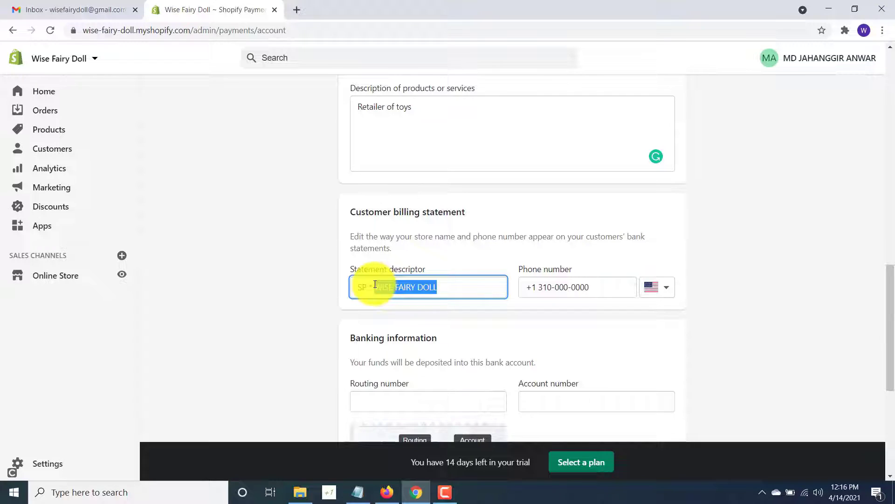
{"action": "left_click", "coordinate": [733, 354]}
{"action": "left_click_drag", "start_coordinate": [886, 342], "coordinate": [891, 372]}
{"action": "left_click", "coordinate": [400, 323]}
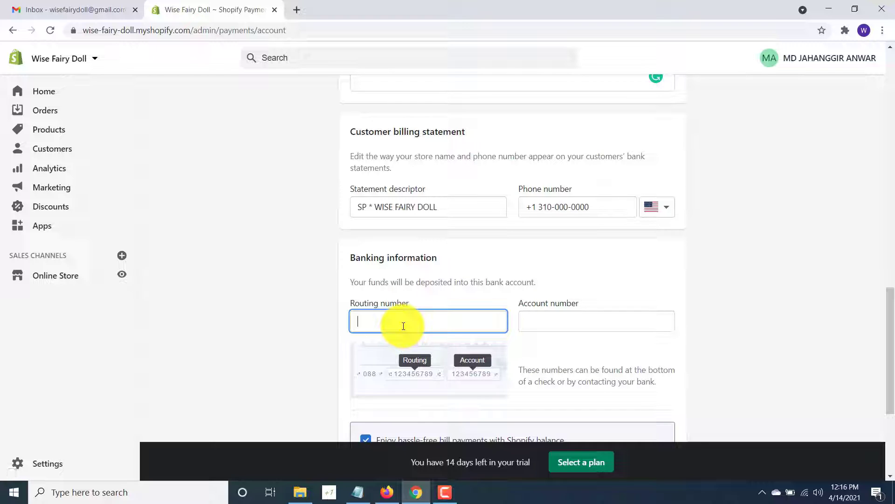
{"action": "type", "text": "122044119"}
{"action": "left_click", "coordinate": [532, 321]}
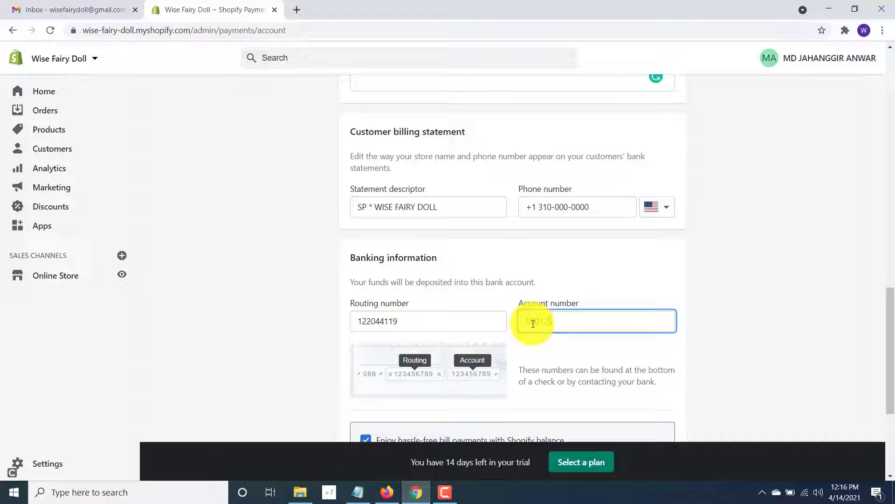
{"action": "left_click_drag", "start_coordinate": [889, 304], "coordinate": [877, 371]}
{"action": "left_click", "coordinate": [631, 387]}
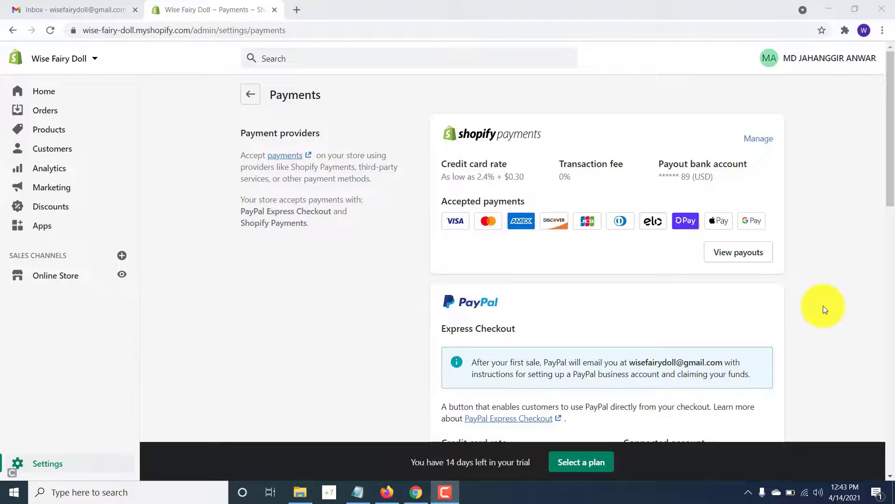
- Deactivate PayPal Express Checkout on the Payments page and confirm it
{"action": "left_click_drag", "start_coordinate": [893, 172], "coordinate": [892, 224]}
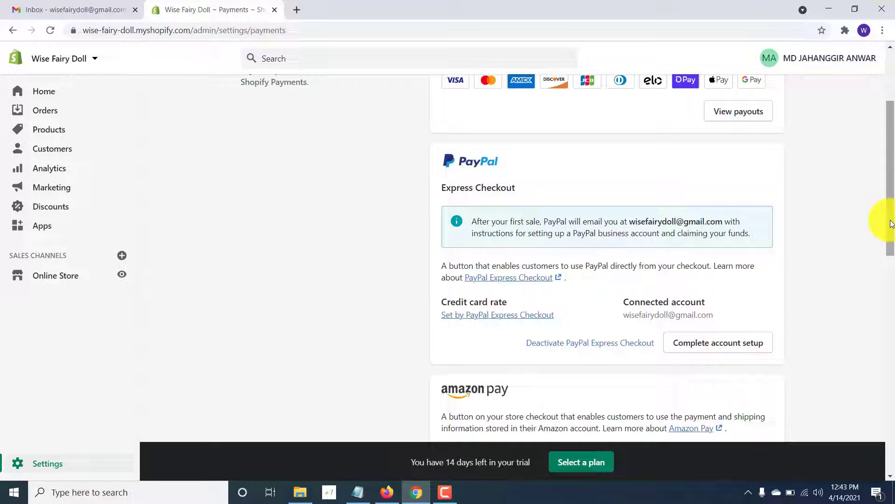
{"action": "left_click_drag", "start_coordinate": [608, 287], "coordinate": [728, 327]}
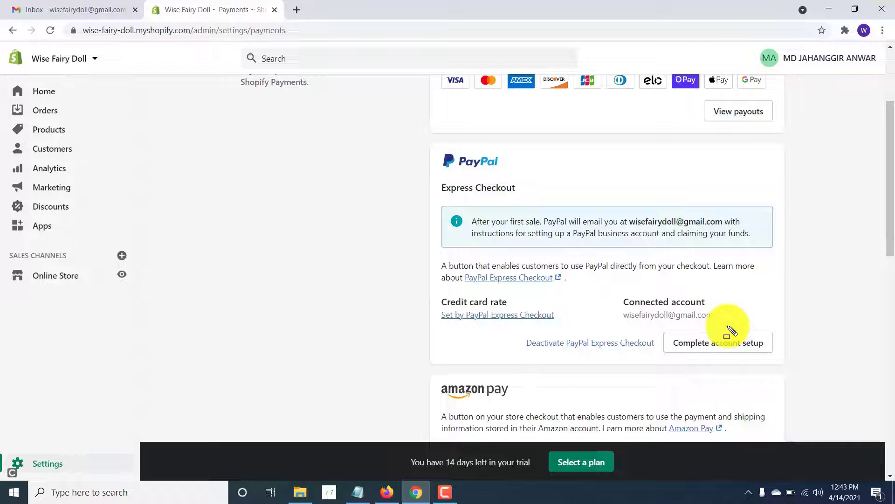
{"action": "left_click", "coordinate": [616, 345]}
{"action": "left_click", "coordinate": [568, 315]}
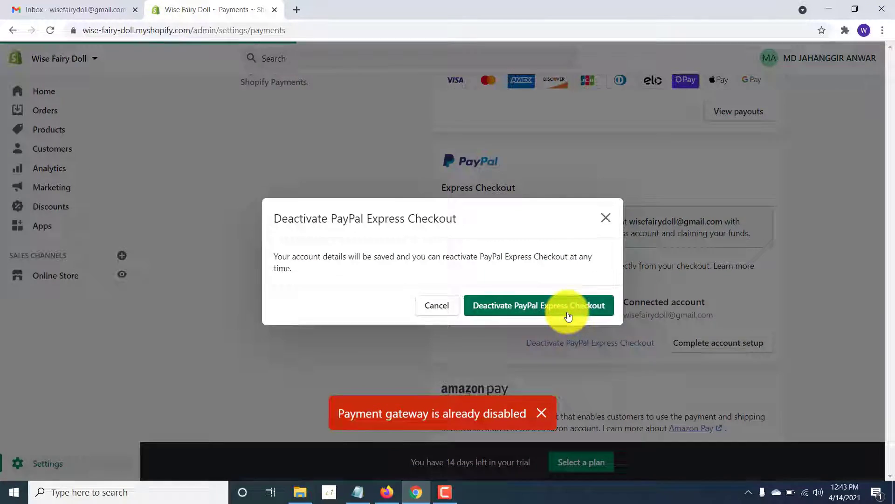
{"action": "left_click", "coordinate": [568, 315]}
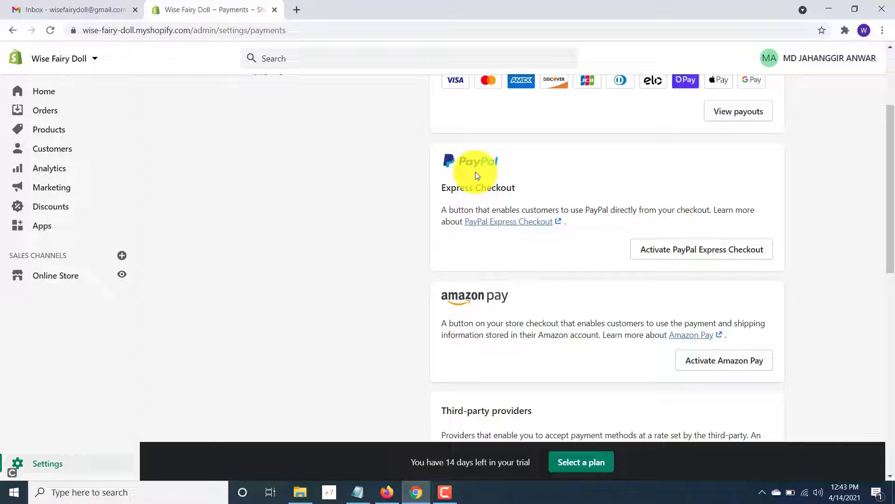
- Begin the PayPal connection signup with the store's email and a confirmed new password
{"action": "left_click", "coordinate": [699, 255]}
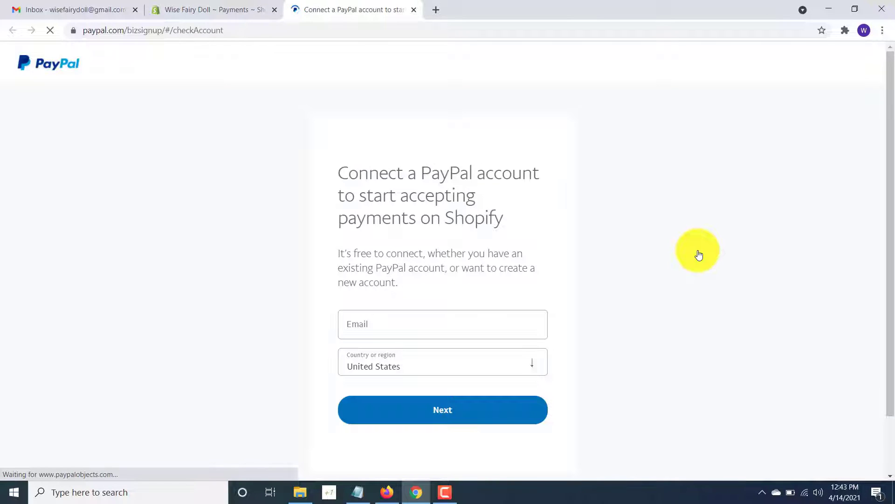
{"action": "left_click", "coordinate": [363, 327]}
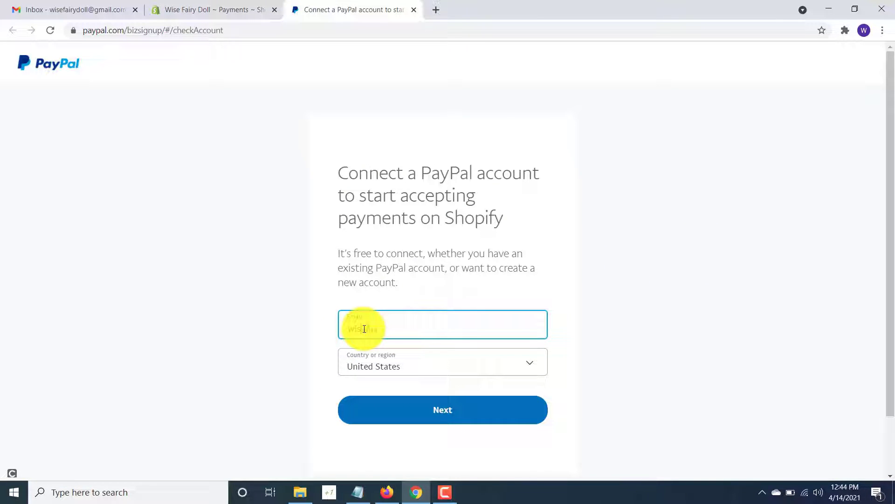
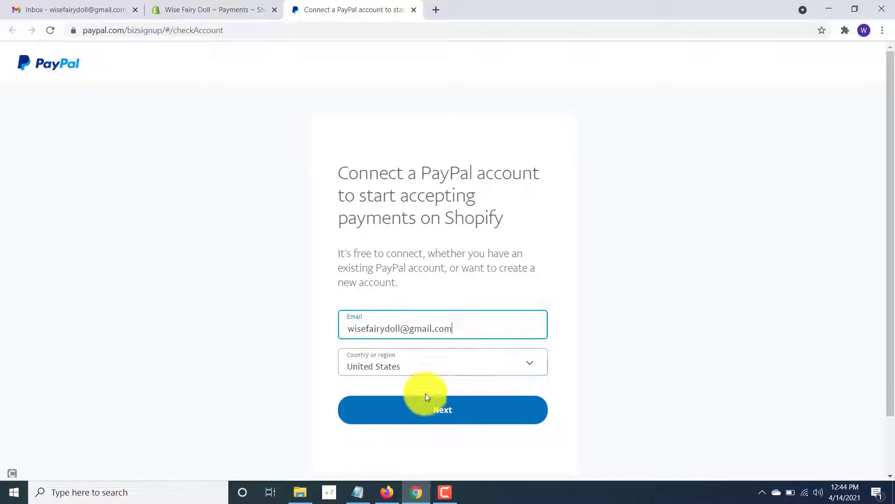
{"action": "left_click", "coordinate": [413, 409]}
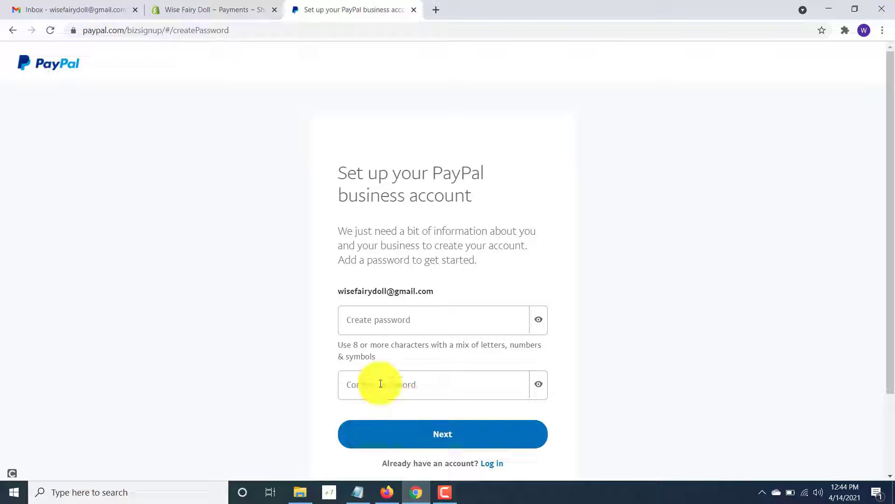
{"action": "left_click", "coordinate": [377, 319]}
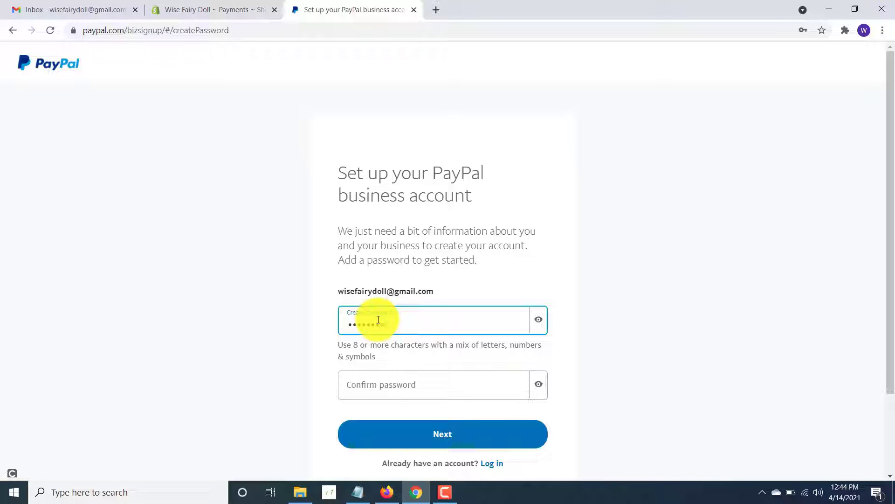
{"action": "left_click", "coordinate": [402, 383]}
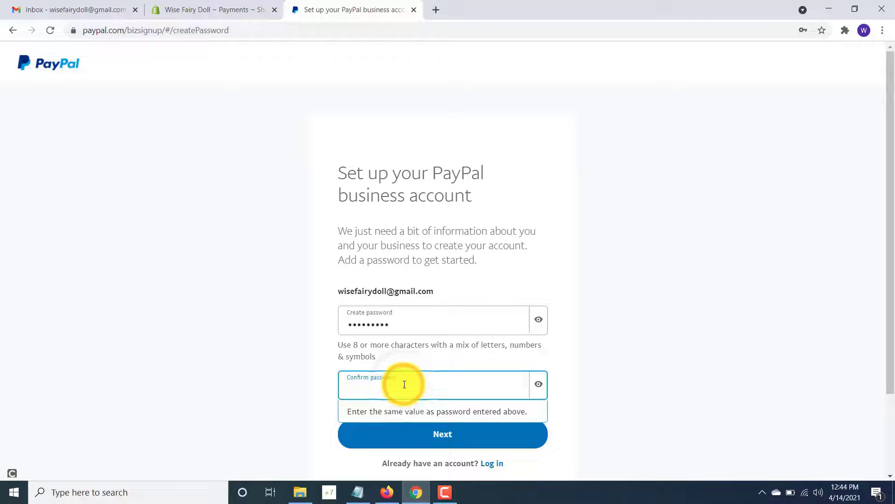
{"action": "type", "text": "•••••"}
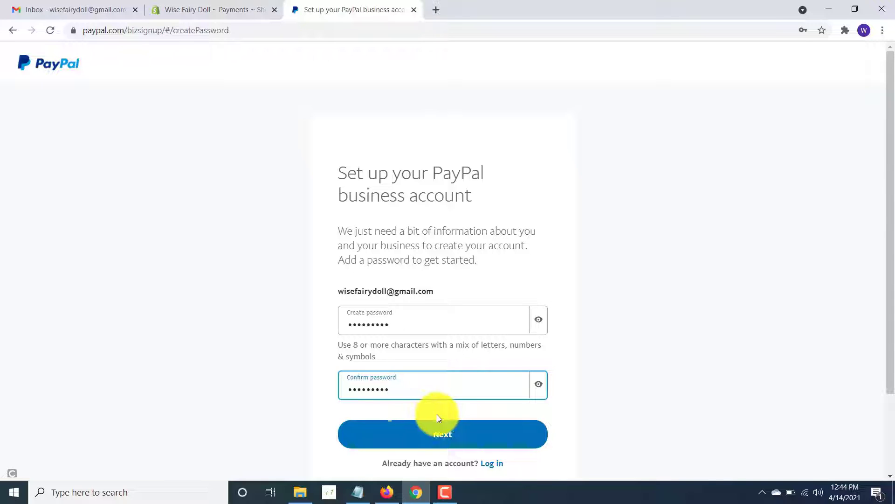
{"action": "left_click", "coordinate": [443, 433]}
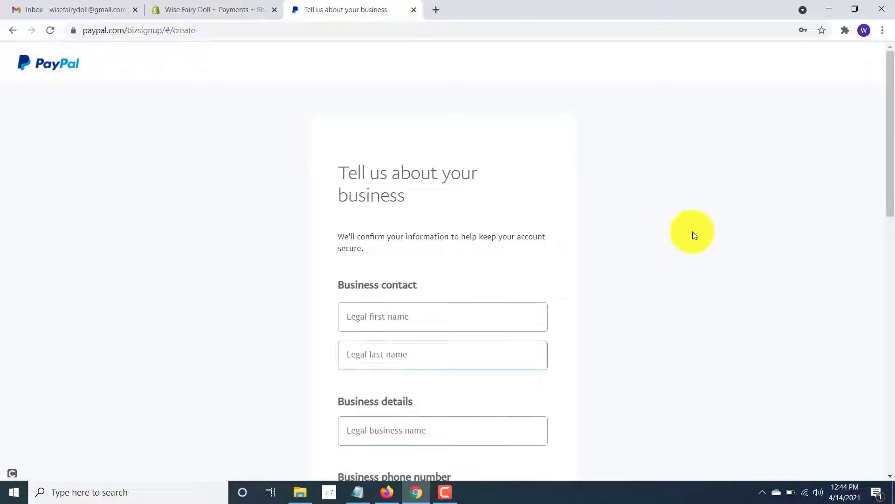
- Fill in the contact's legal first and last name and business name WISE FAIRY DOLL
{"action": "left_click_drag", "start_coordinate": [885, 150], "coordinate": [881, 200]}
{"action": "left_click", "coordinate": [363, 193]}
{"action": "left_click", "coordinate": [361, 190]}
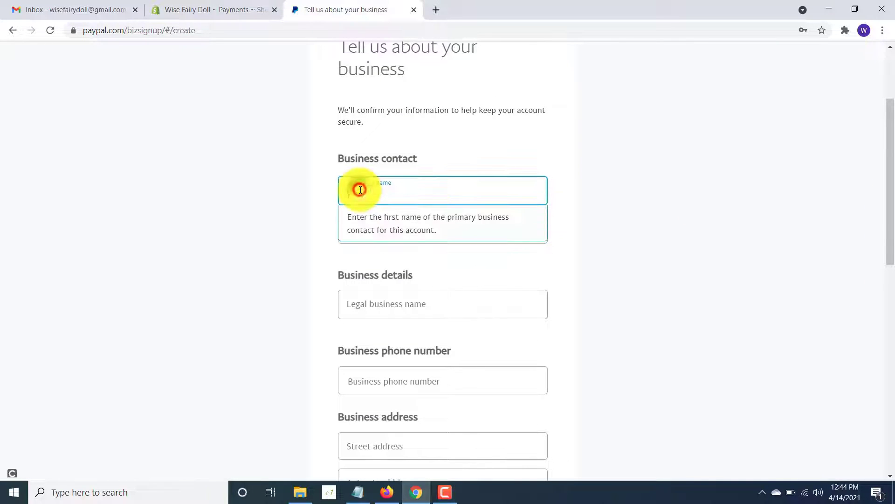
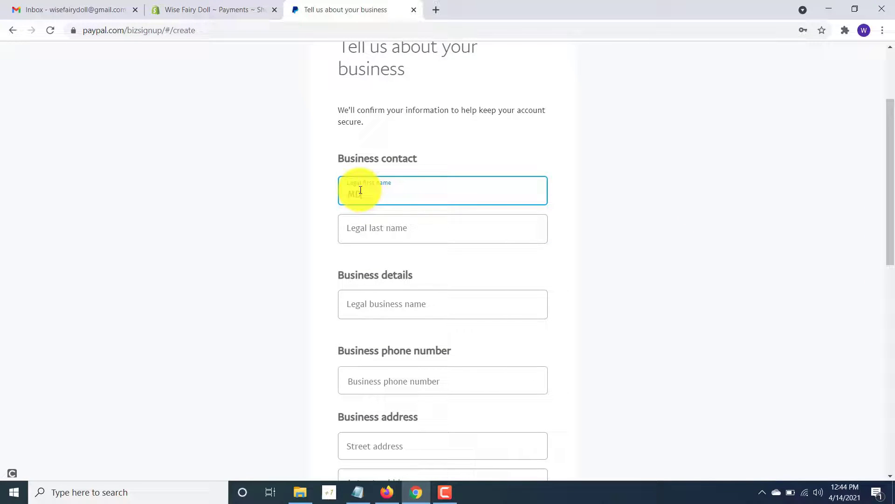
{"action": "key", "text": "Tab"}
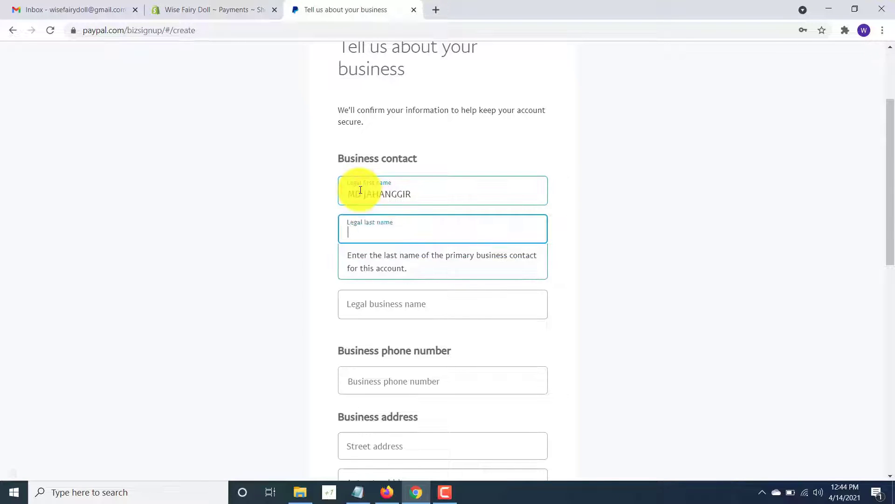
{"action": "key", "text": "Tab"}
{"action": "type", "text": "F"}
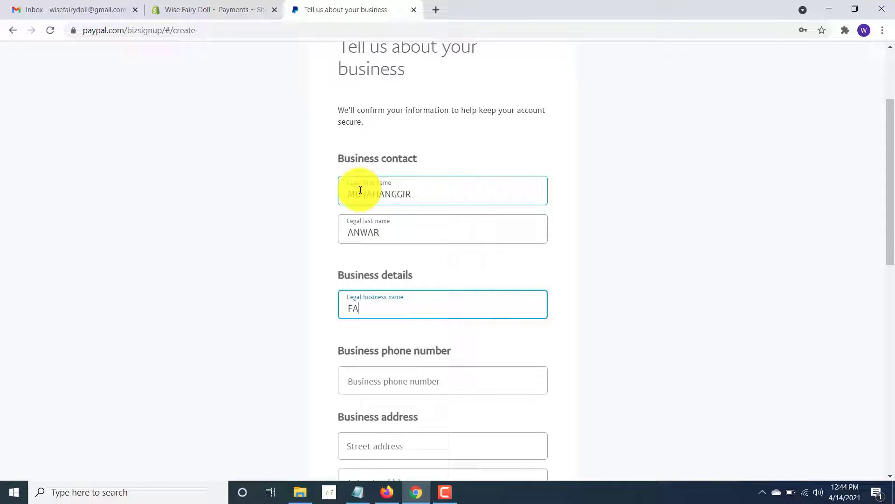
{"action": "key", "text": "BackSpace"}
{"action": "key", "text": "BackSpace"}
{"action": "key", "text": "BackSpace"}
{"action": "type", "text": "WISE FAIRY DOLL"}
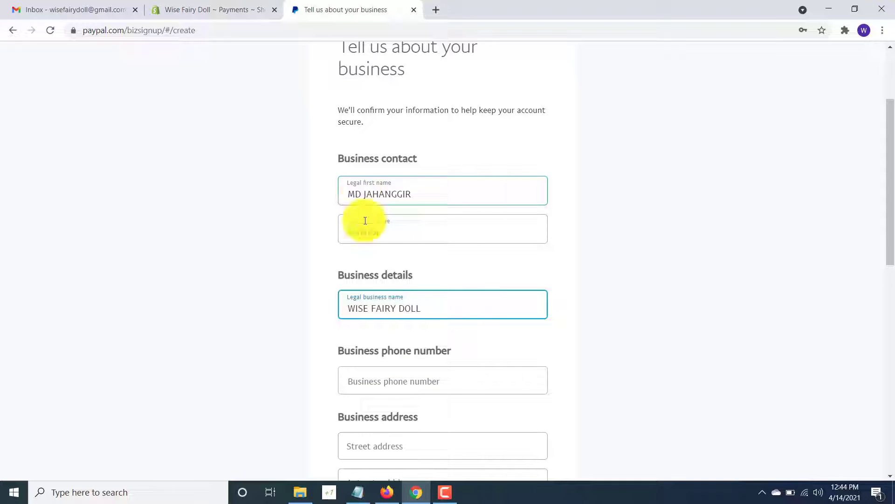
- Add the business phone number, then agree to the terms and create the account
{"action": "left_click", "coordinate": [394, 384]}
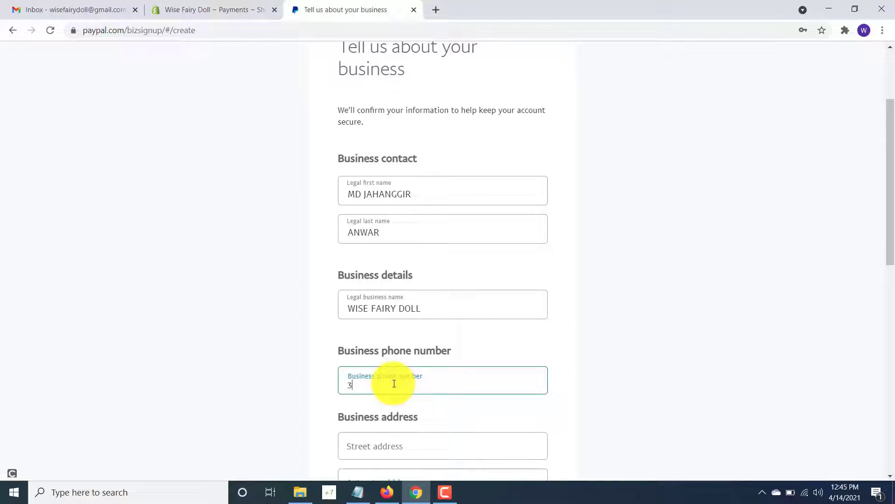
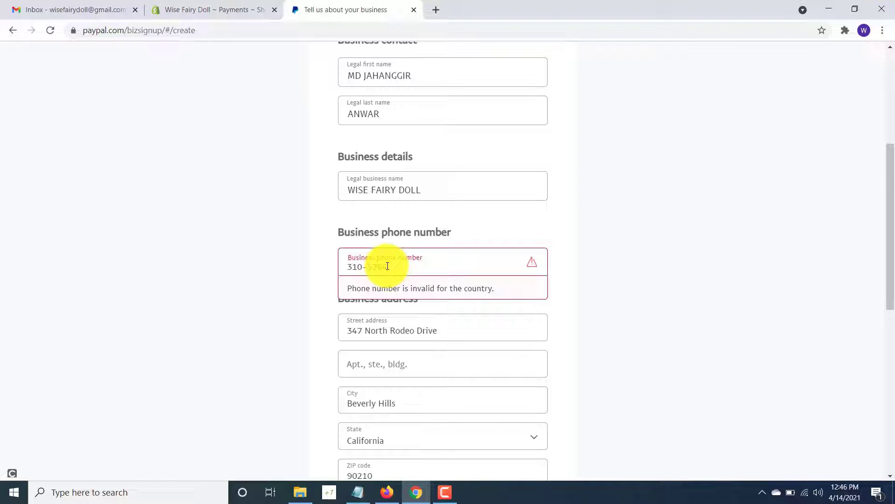
{"action": "left_click", "coordinate": [602, 320]}
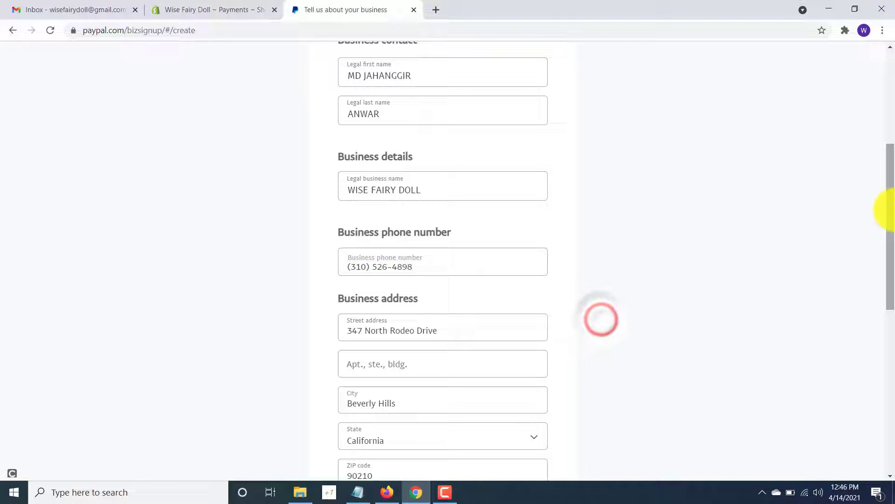
{"action": "left_click_drag", "start_coordinate": [891, 210], "coordinate": [893, 253]}
{"action": "scroll", "coordinate": [886, 243], "scroll_direction": "down", "scroll_amount": 4}
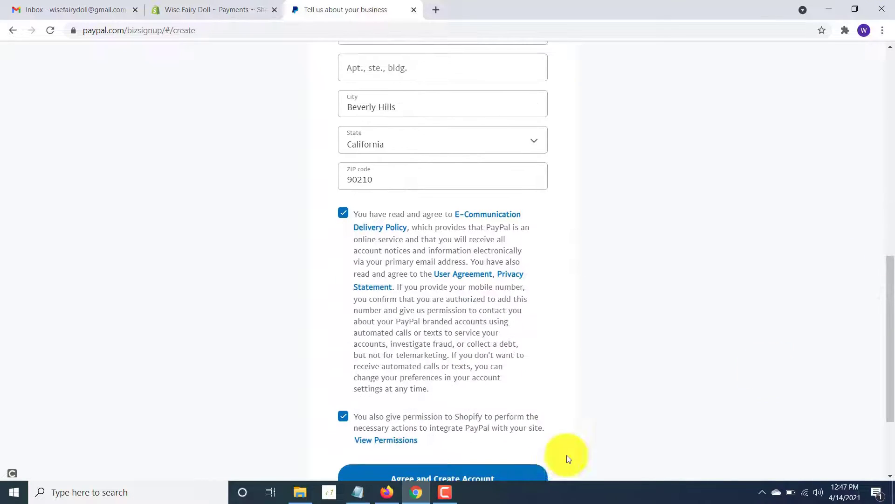
{"action": "left_click", "coordinate": [491, 479]}
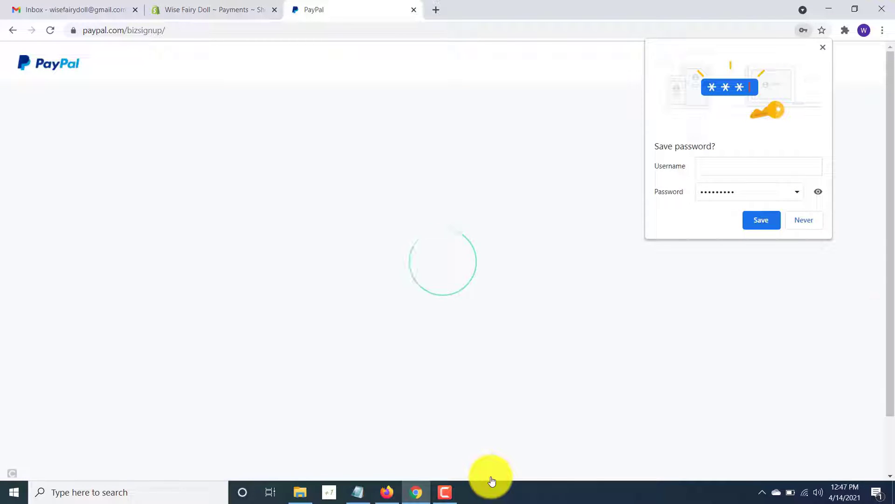
- Set Individual/Sole Proprietorship, Hobby, Toy, and Game Shops, and monthly sales USD $5,000 – USD $24,999
{"action": "left_click", "coordinate": [807, 222]}
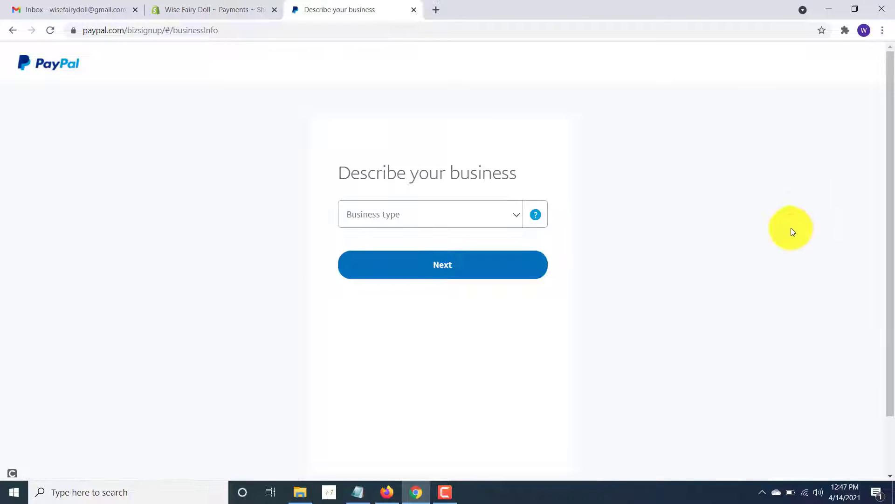
{"action": "left_click", "coordinate": [430, 212]}
{"action": "left_click", "coordinate": [422, 264]}
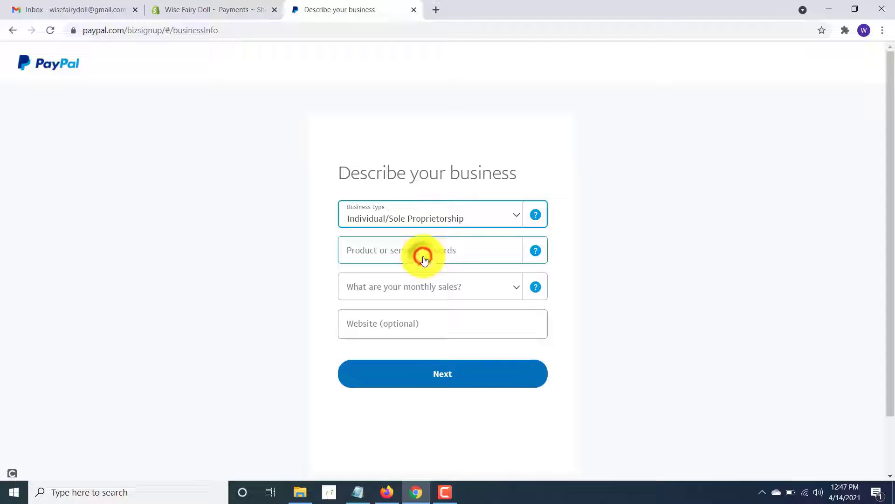
{"action": "left_click", "coordinate": [422, 254]}
{"action": "type", "text": "toy"}
{"action": "left_click", "coordinate": [429, 273]}
{"action": "left_click", "coordinate": [432, 277]}
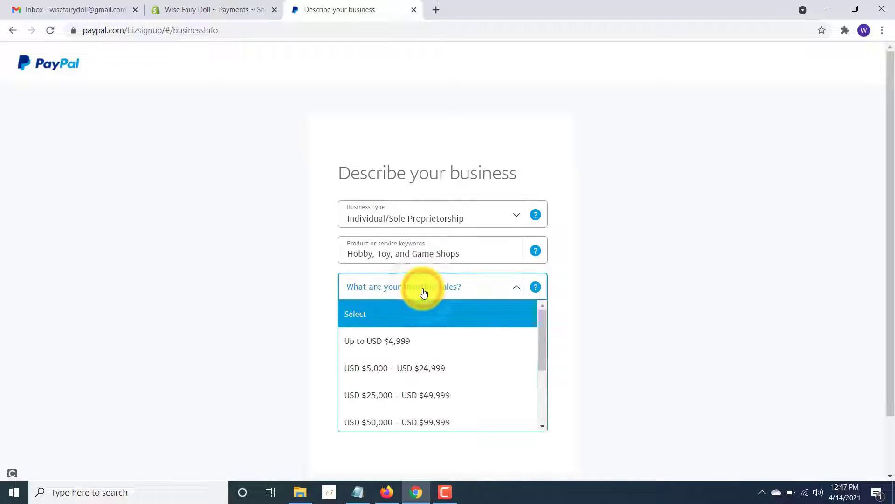
{"action": "left_click", "coordinate": [396, 365]}
- Copy the store's web address from Shopify into the Website field and submit
{"action": "left_click", "coordinate": [436, 331]}
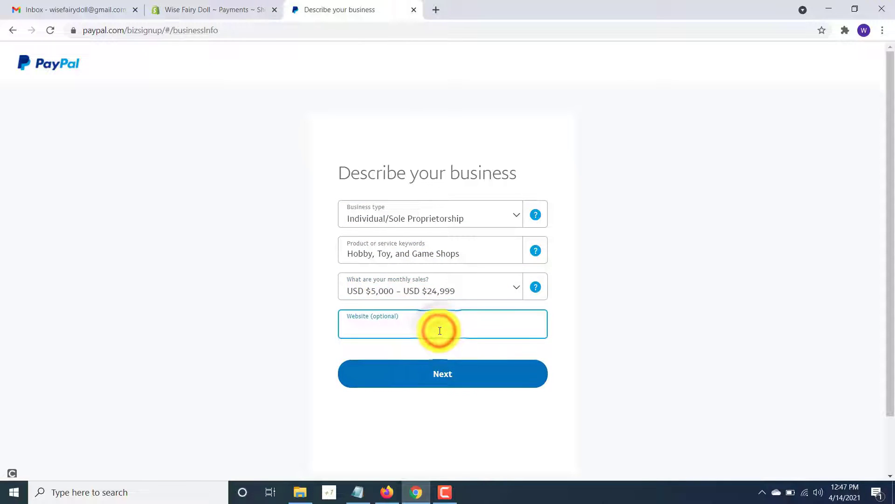
{"action": "left_click", "coordinate": [213, 7]}
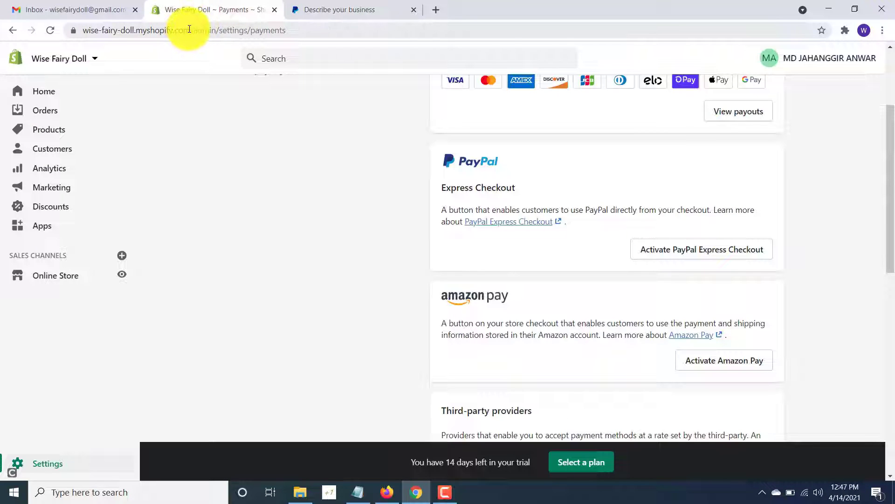
{"action": "left_click_drag", "start_coordinate": [189, 29], "coordinate": [57, 32]}
{"action": "key", "text": "ctrl+c"}
{"action": "left_click", "coordinate": [367, 3]}
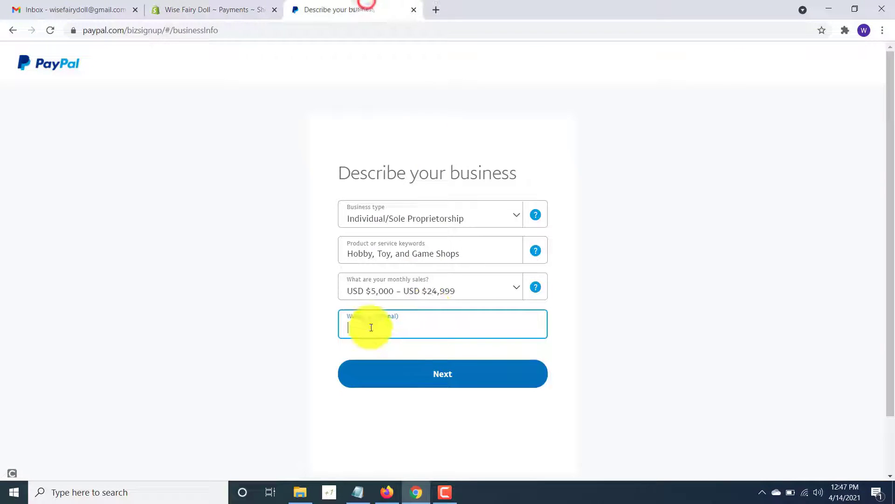
{"action": "key", "text": "ctrl+v"}
{"action": "left_click", "coordinate": [441, 378]}
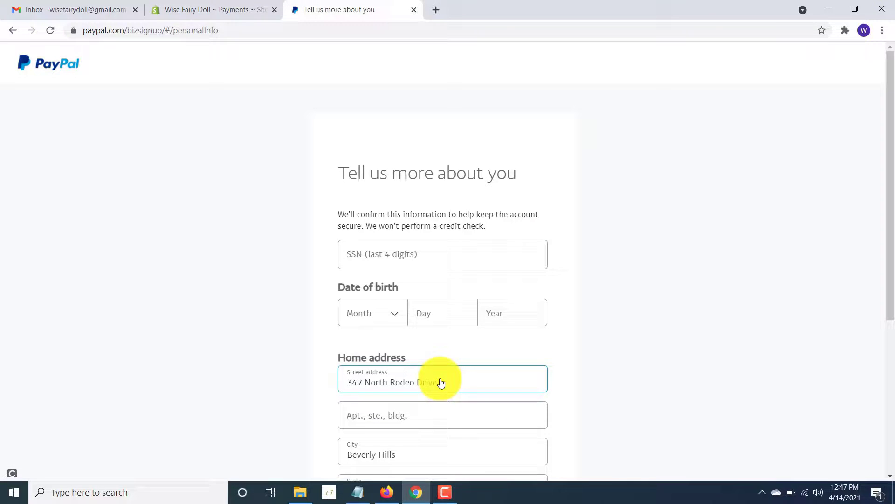
- Enter the last four SSN digits and full birth date, then submit the personal details
{"action": "left_click", "coordinate": [505, 264]}
{"action": "left_click", "coordinate": [505, 264]}
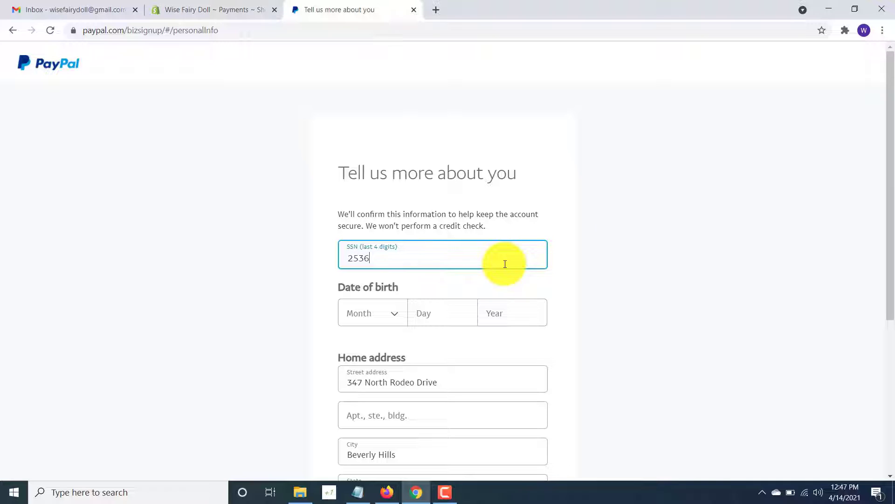
{"action": "left_click_drag", "start_coordinate": [886, 170], "coordinate": [886, 187]}
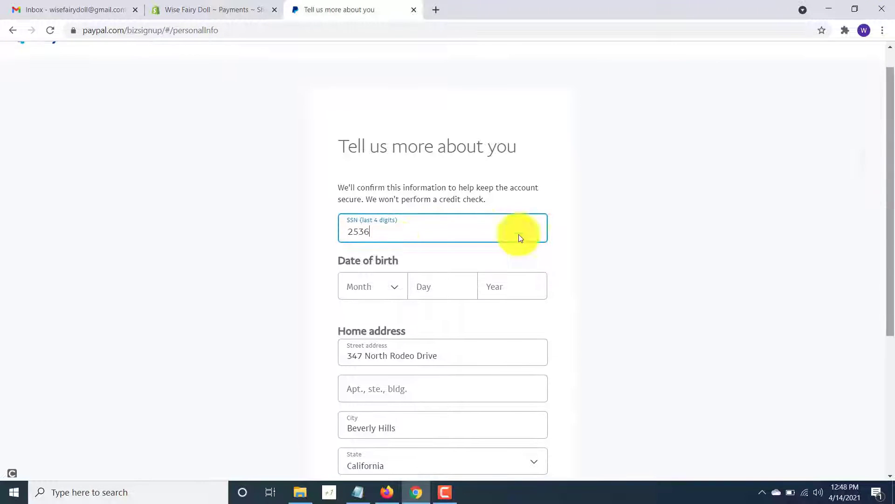
{"action": "left_click", "coordinate": [358, 295]}
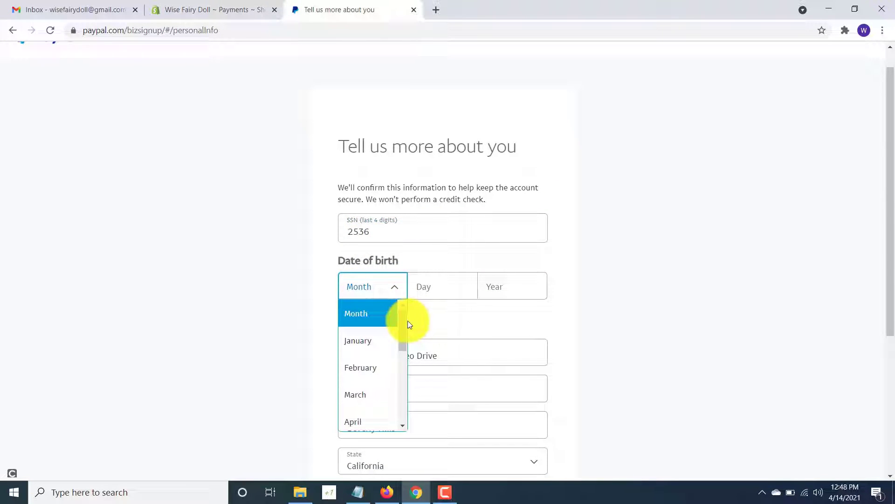
{"action": "left_click_drag", "start_coordinate": [402, 322], "coordinate": [402, 394]}
{"action": "left_click", "coordinate": [372, 369]}
{"action": "left_click", "coordinate": [458, 284]}
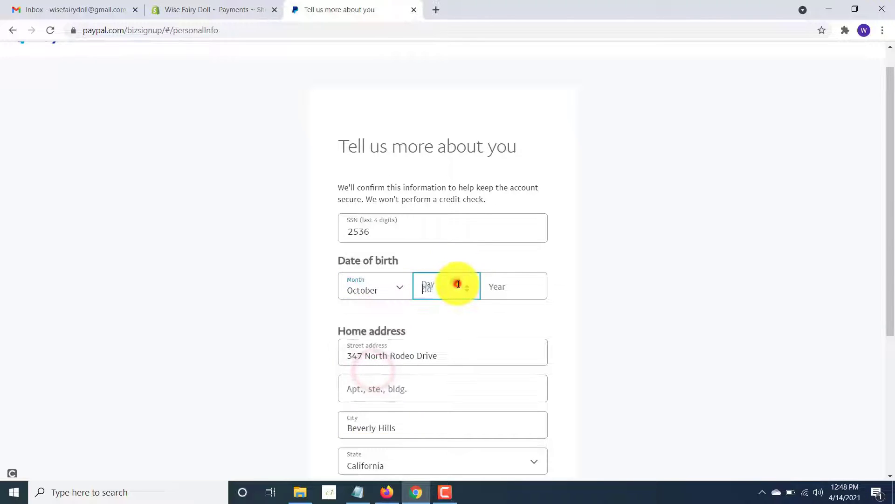
{"action": "type", "text": "15"}
{"action": "left_click", "coordinate": [511, 286]}
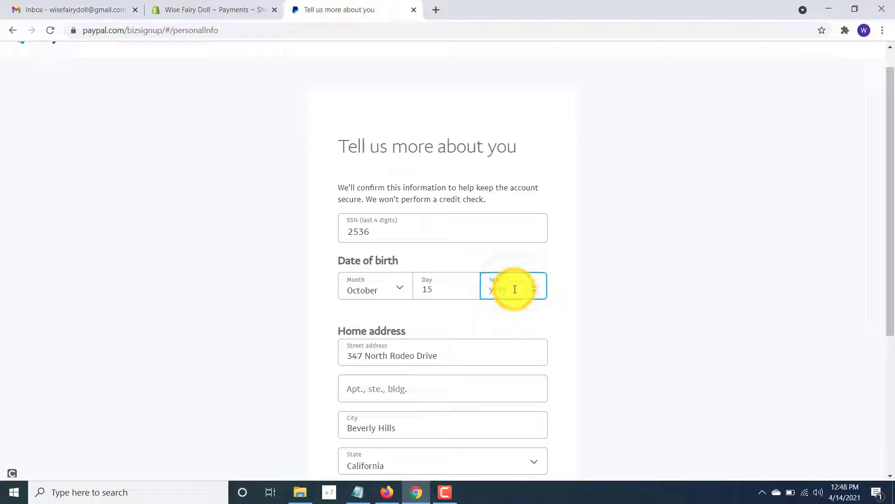
{"action": "type", "text": "1972"}
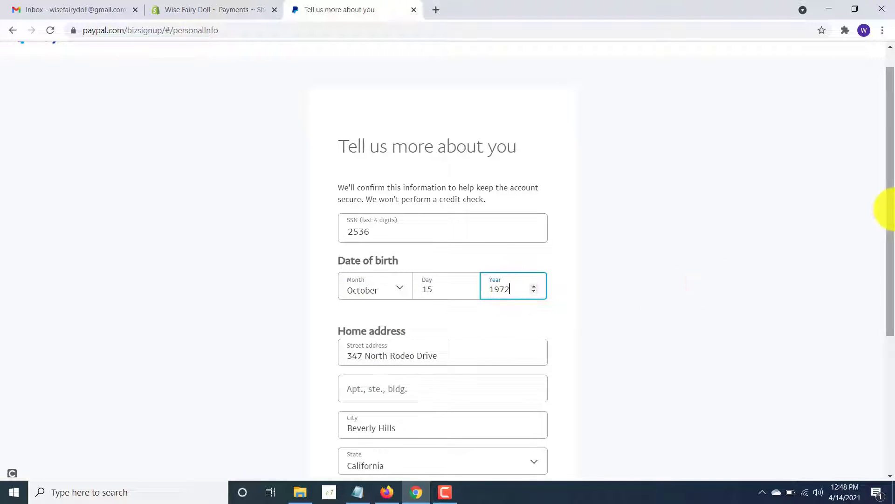
{"action": "left_click_drag", "start_coordinate": [886, 210], "coordinate": [879, 320]}
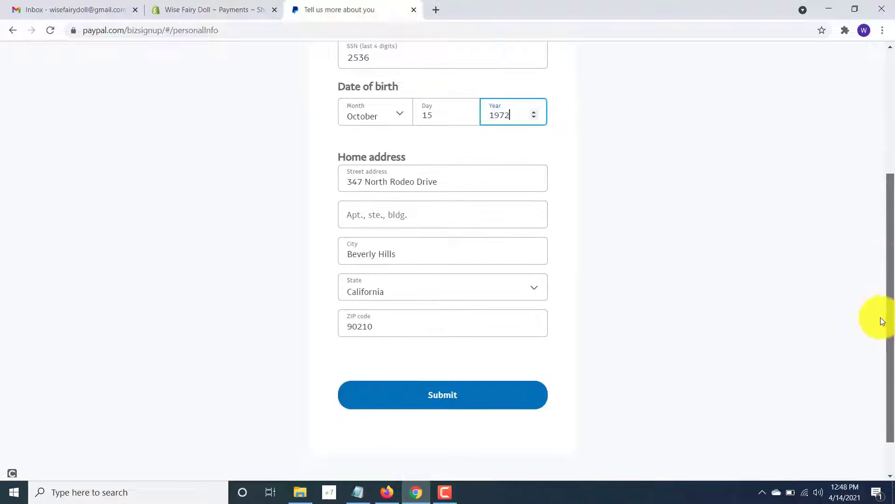
{"action": "left_click", "coordinate": [471, 388]}
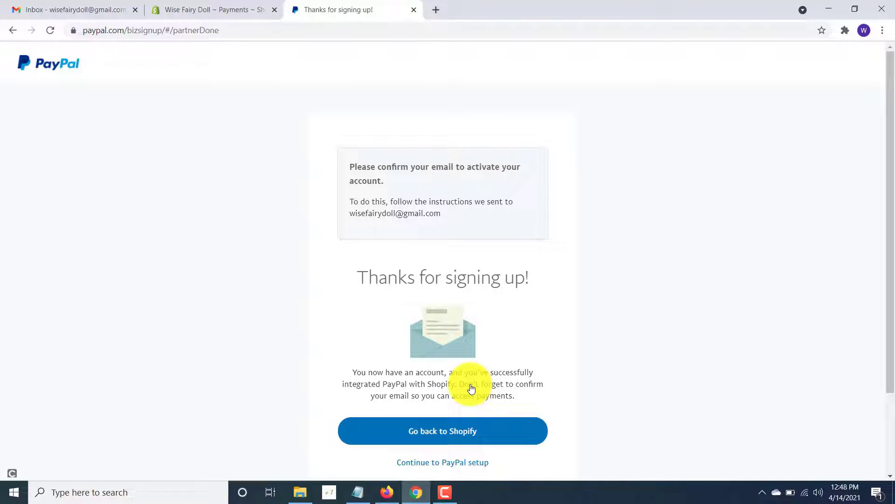
- Return to Shopify and verify PayPal Express Checkout shows the connected account
{"action": "left_click", "coordinate": [457, 438]}
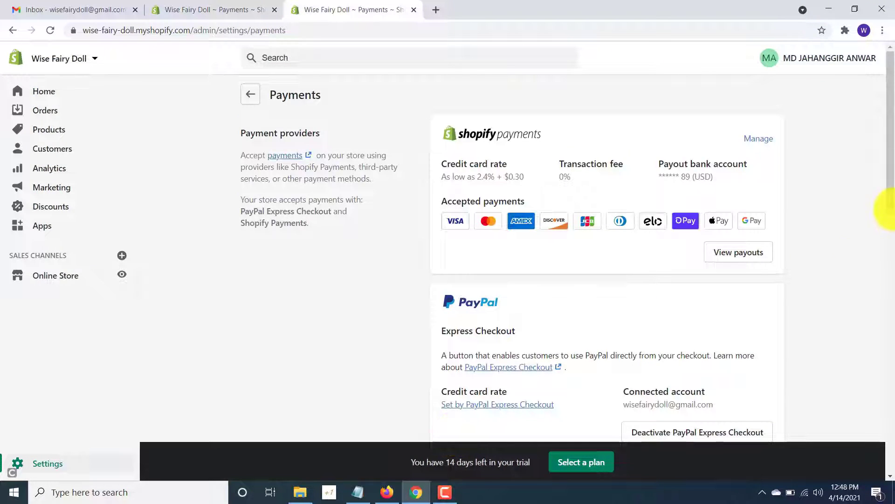
{"action": "left_click_drag", "start_coordinate": [888, 192], "coordinate": [891, 236]}
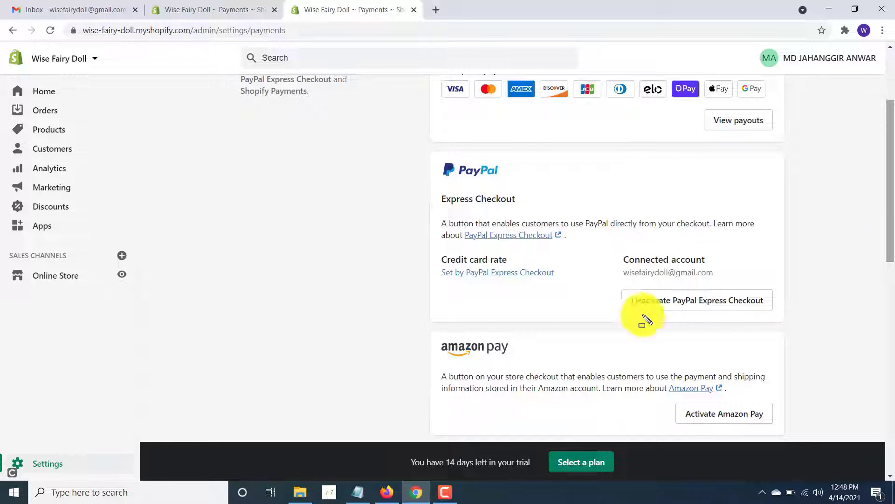
{"action": "left_click_drag", "start_coordinate": [607, 246], "coordinate": [739, 283]}
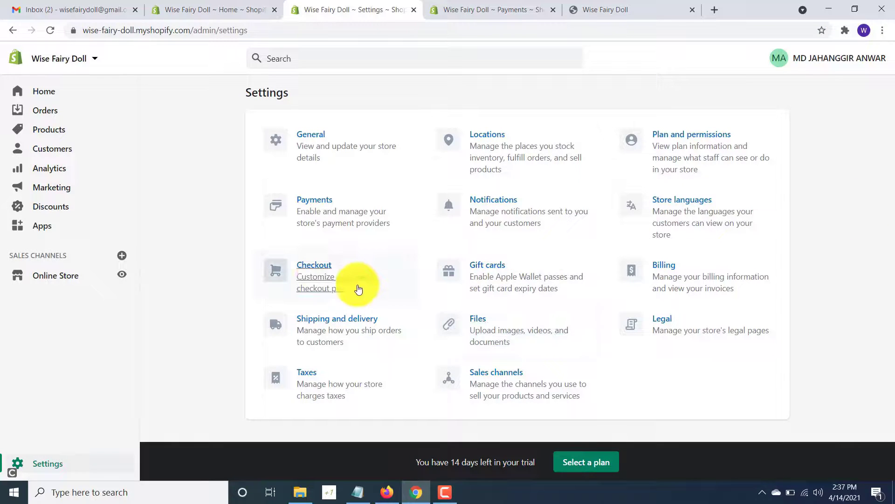
- Make checkout accounts optional, require full name and shipping phone, preselect email sign-up, and save
{"action": "left_click", "coordinate": [319, 269]}
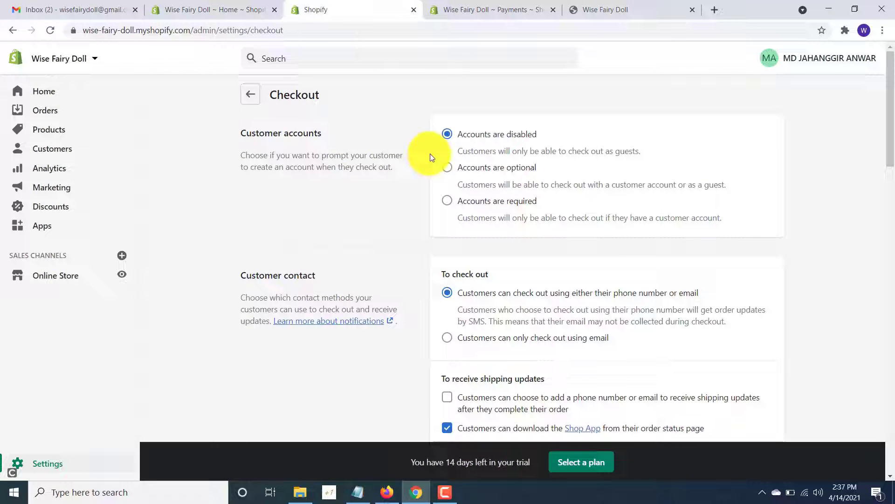
{"action": "left_click", "coordinate": [448, 167]}
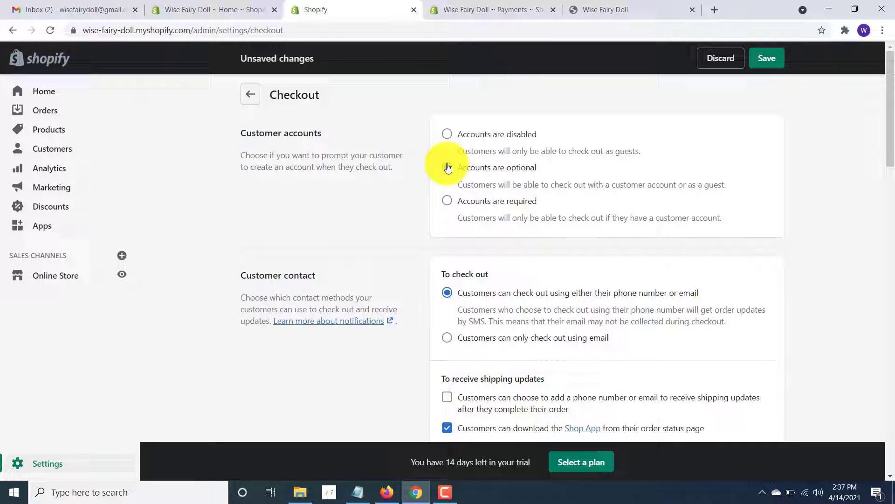
{"action": "left_click_drag", "start_coordinate": [881, 114], "coordinate": [885, 217]}
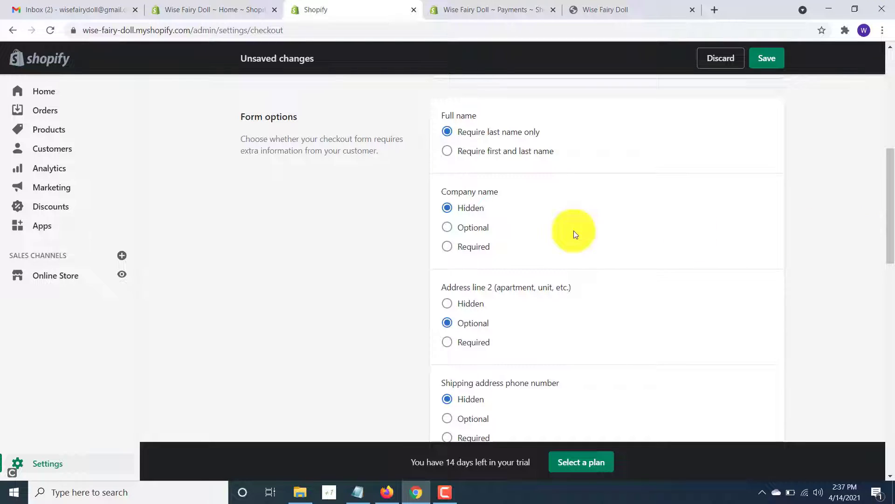
{"action": "left_click", "coordinate": [479, 155]}
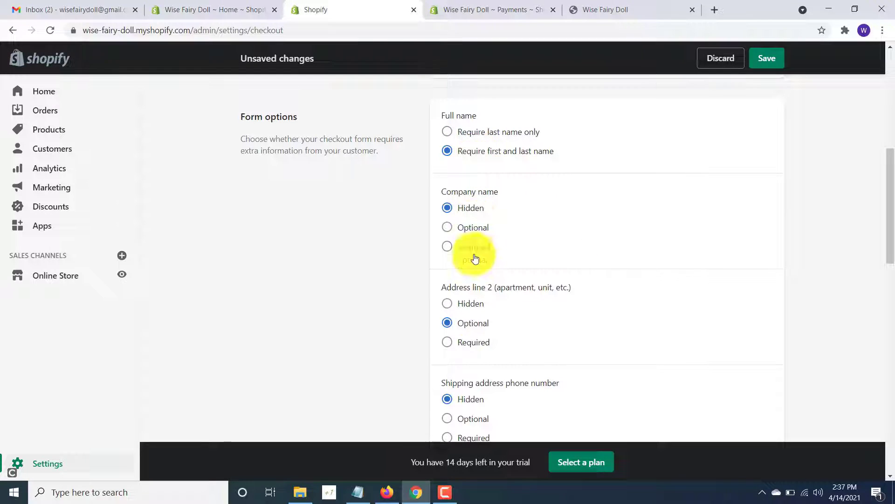
{"action": "left_click", "coordinate": [471, 438]}
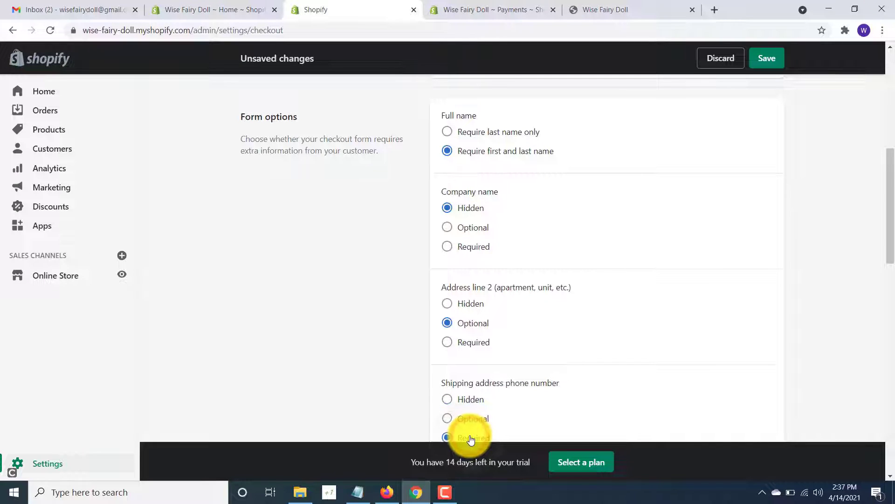
{"action": "left_click_drag", "start_coordinate": [885, 180], "coordinate": [885, 370]}
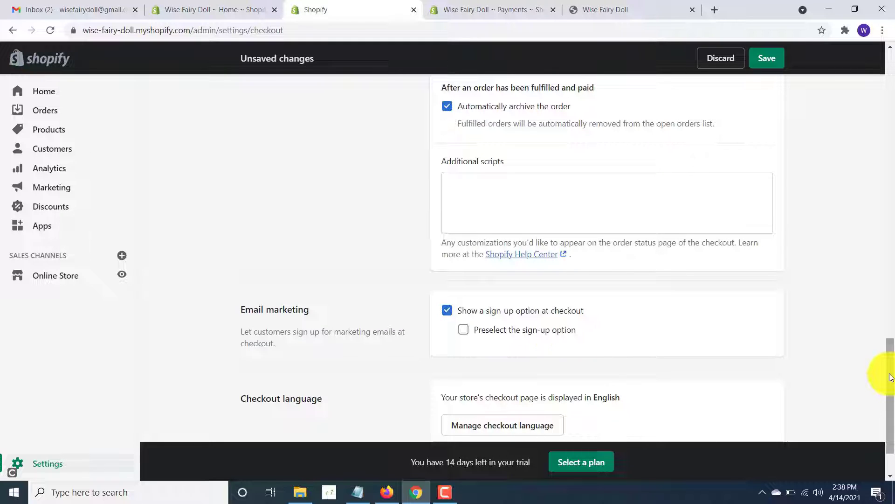
{"action": "left_click", "coordinate": [498, 330]}
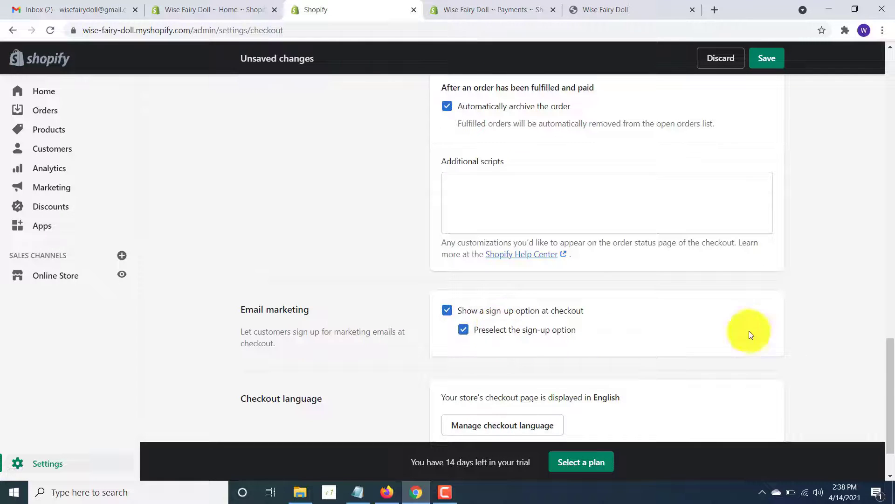
{"action": "scroll", "coordinate": [885, 364], "scroll_direction": "down", "scroll_amount": 2}
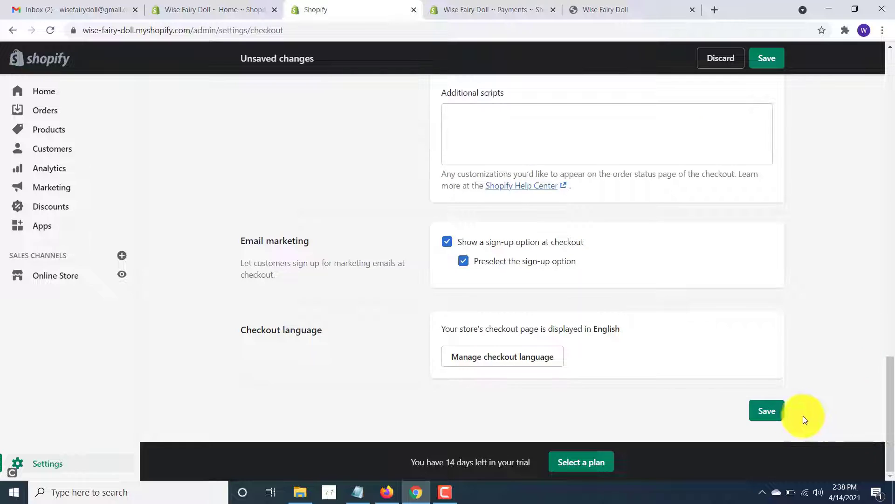
{"action": "left_click", "coordinate": [765, 411]}
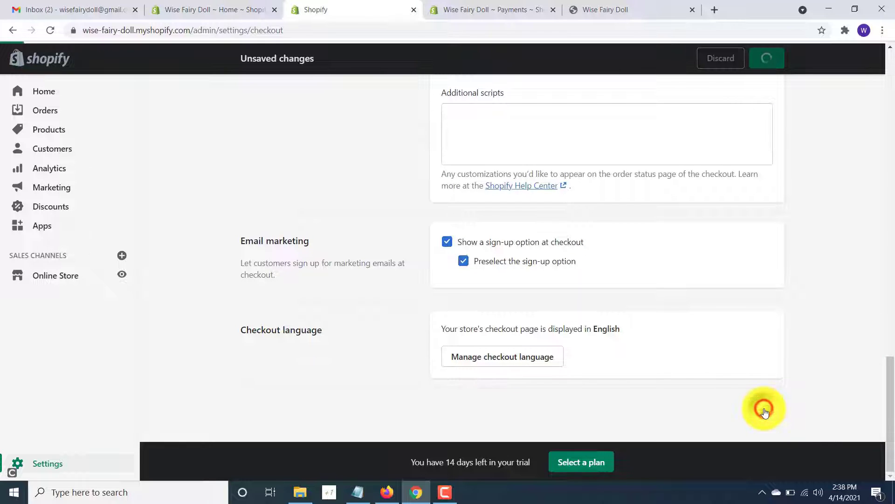
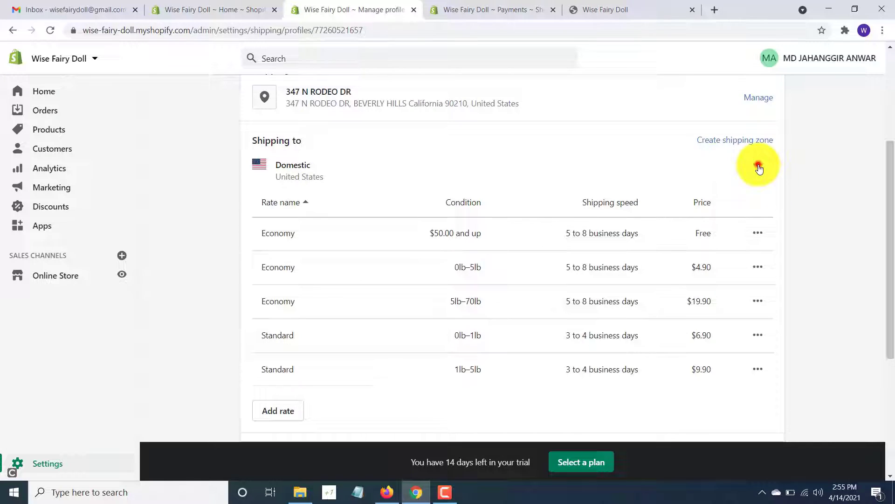
- Delete the Domestic and Rest of the World shipping zones
{"action": "left_click", "coordinate": [759, 168]}
{"action": "left_click", "coordinate": [737, 217]}
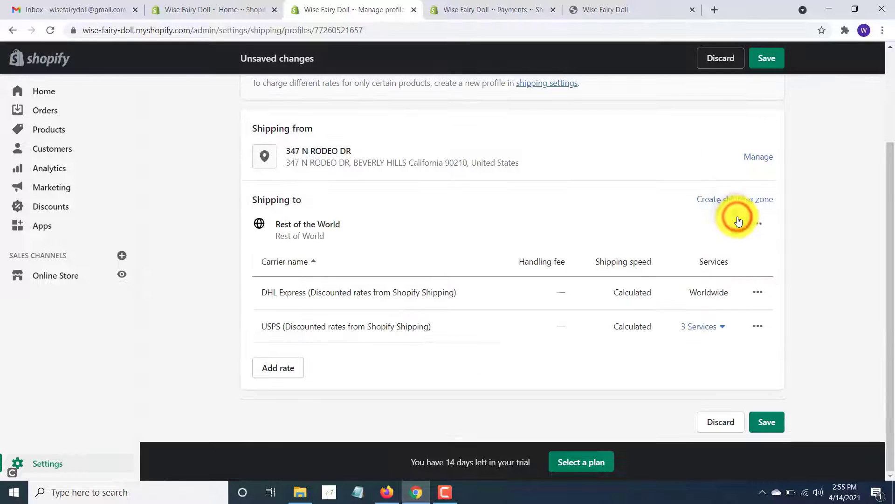
{"action": "left_click", "coordinate": [760, 227]}
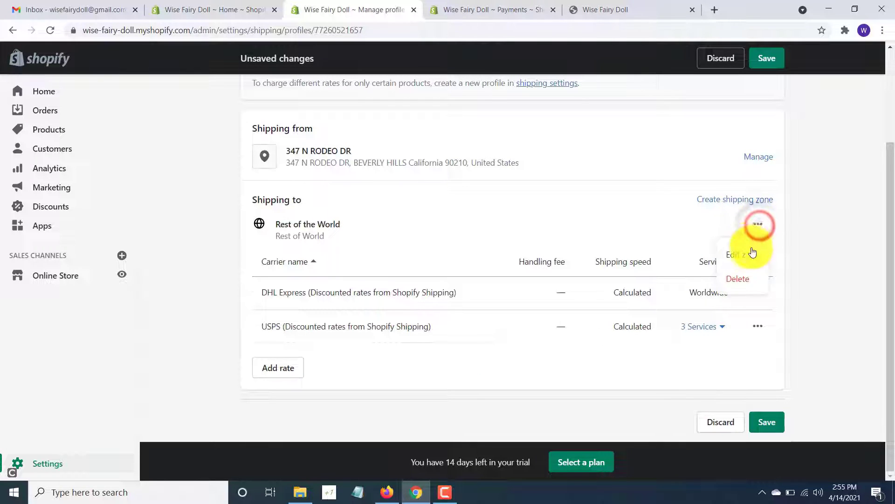
{"action": "left_click", "coordinate": [735, 278]}
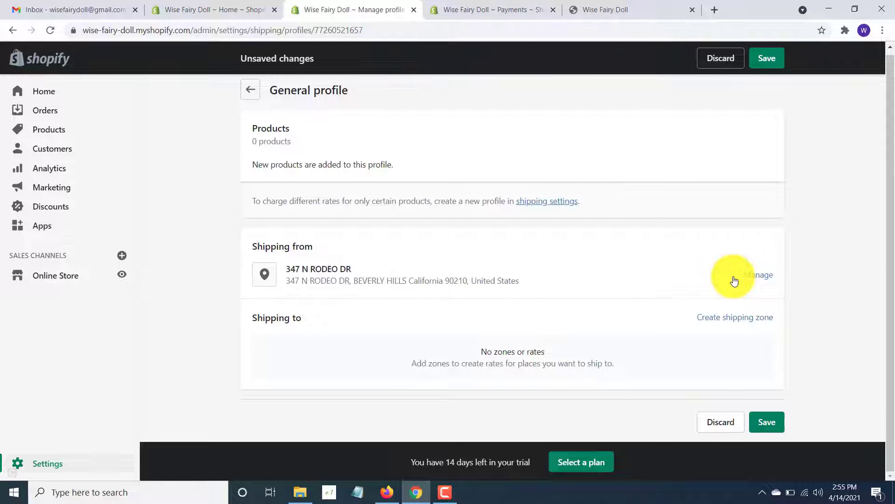
- Create a shipping zone named US covering the United States, United Kingdom and Canada
{"action": "left_click", "coordinate": [733, 318]}
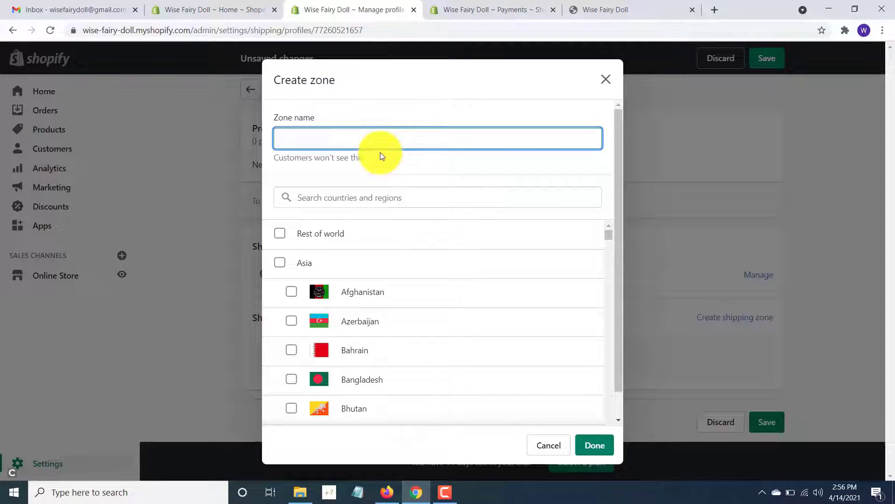
{"action": "type", "text": "US"}
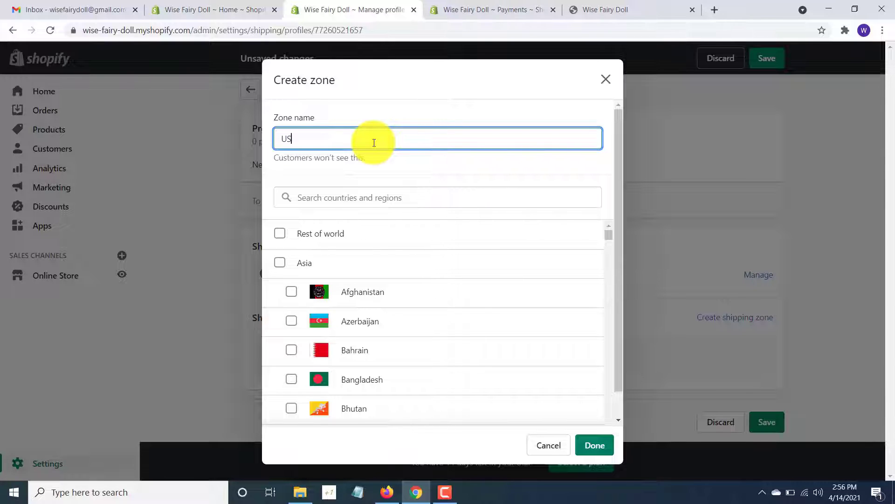
{"action": "left_click", "coordinate": [335, 198]}
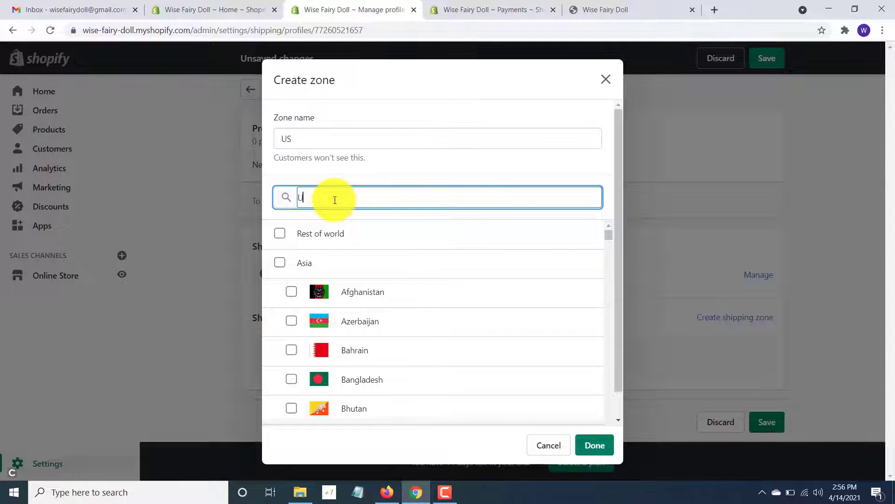
{"action": "type", "text": "United"}
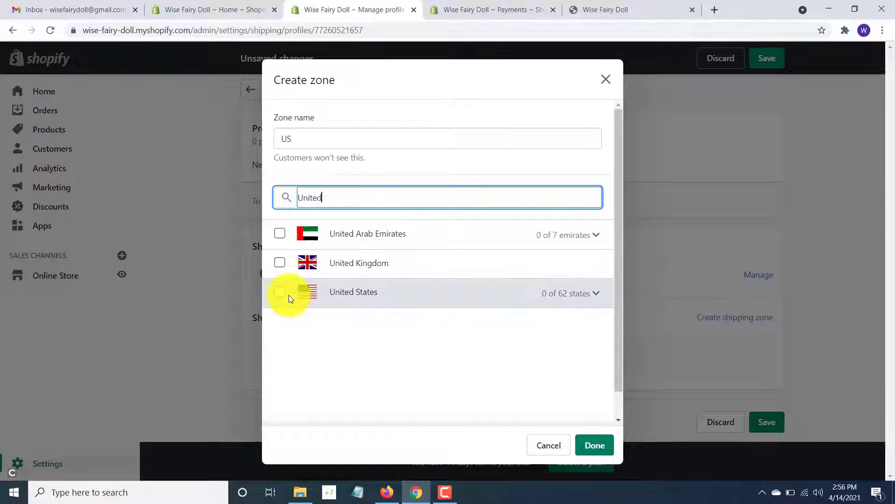
{"action": "left_click", "coordinate": [281, 293]}
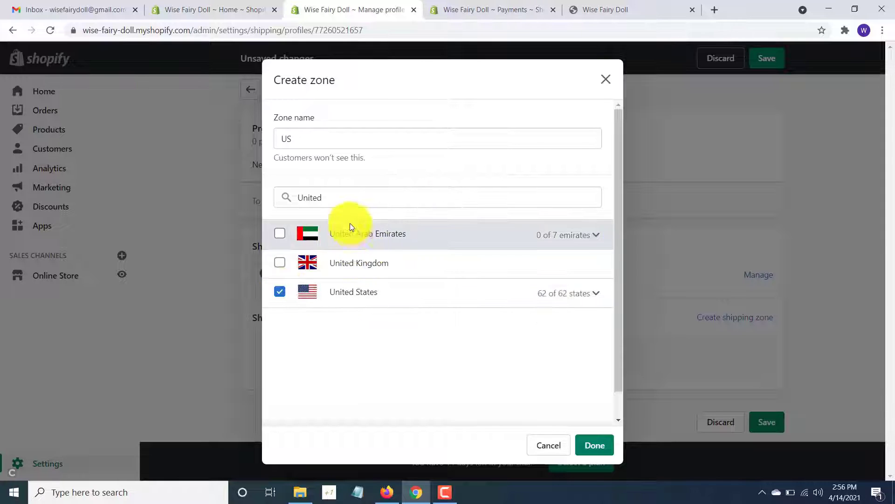
{"action": "left_click", "coordinate": [357, 264]}
{"action": "left_click", "coordinate": [331, 139]}
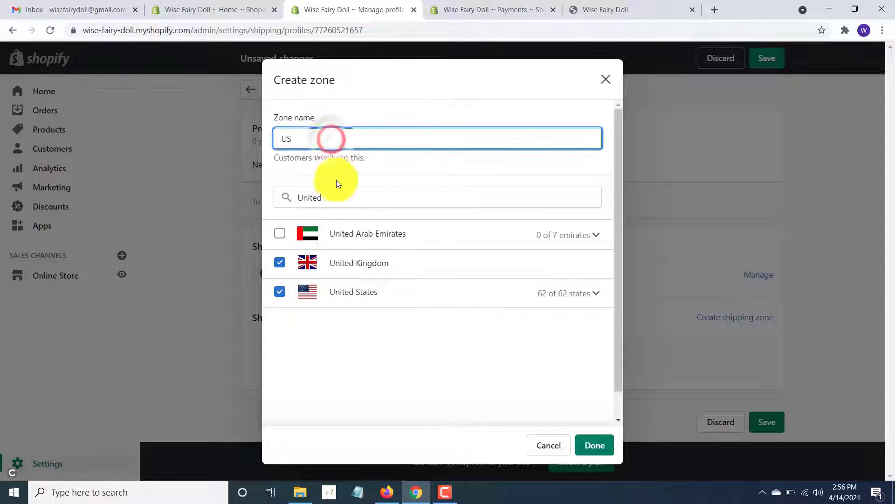
{"action": "left_click", "coordinate": [337, 199]}
{"action": "key", "text": "BackSpace"}
{"action": "key", "text": "BackSpace"}
{"action": "key", "text": "BackSpace"}
{"action": "key", "text": "BackSpace"}
{"action": "key", "text": "BackSpace"}
{"action": "key", "text": "BackSpace"}
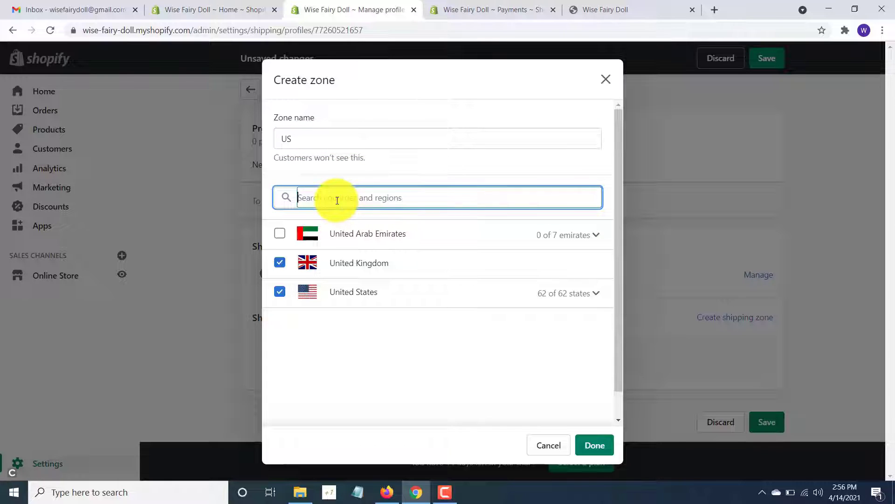
{"action": "type", "text": "Canad"}
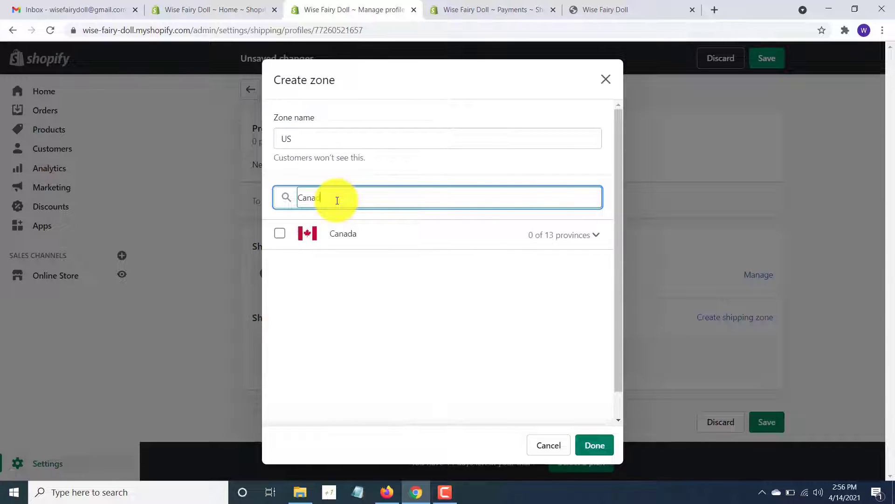
{"action": "type", "text": "a"}
{"action": "left_click", "coordinate": [278, 235]}
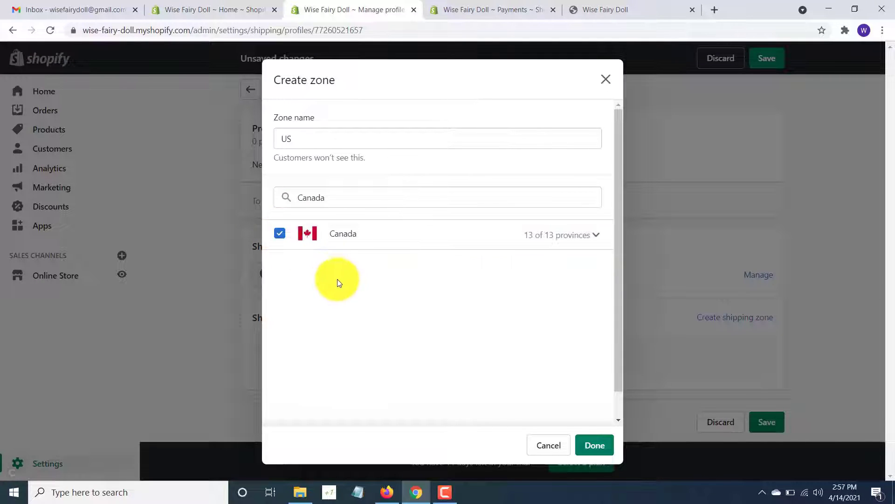
{"action": "left_click", "coordinate": [591, 447]}
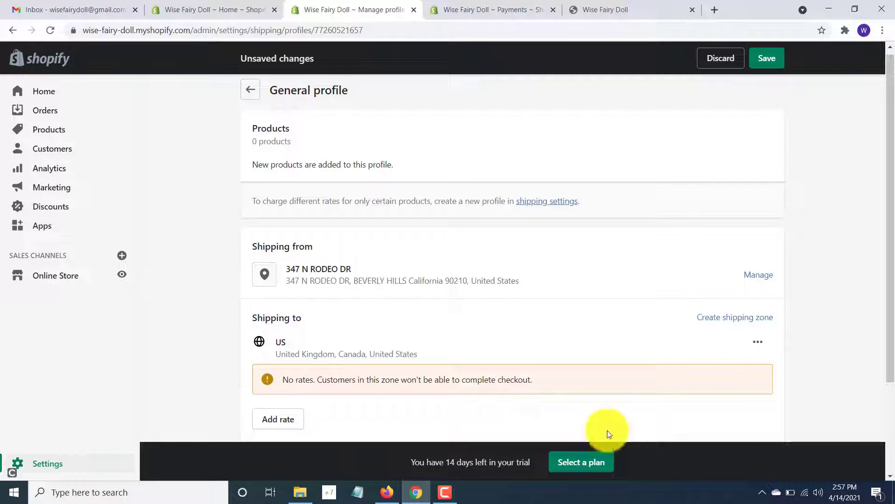
- Add a FREE SHIPPING rate priced at 0 to the US zone and save the profile
{"action": "left_click_drag", "start_coordinate": [890, 225], "coordinate": [866, 335]}
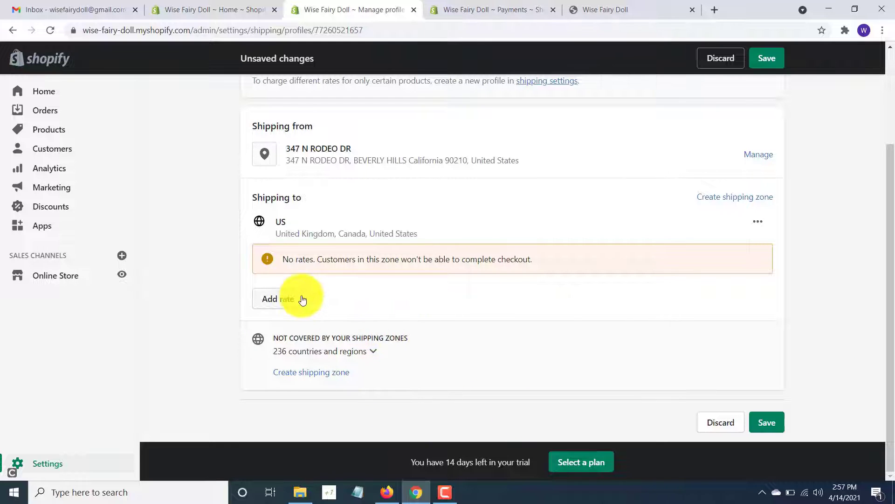
{"action": "left_click", "coordinate": [279, 299]}
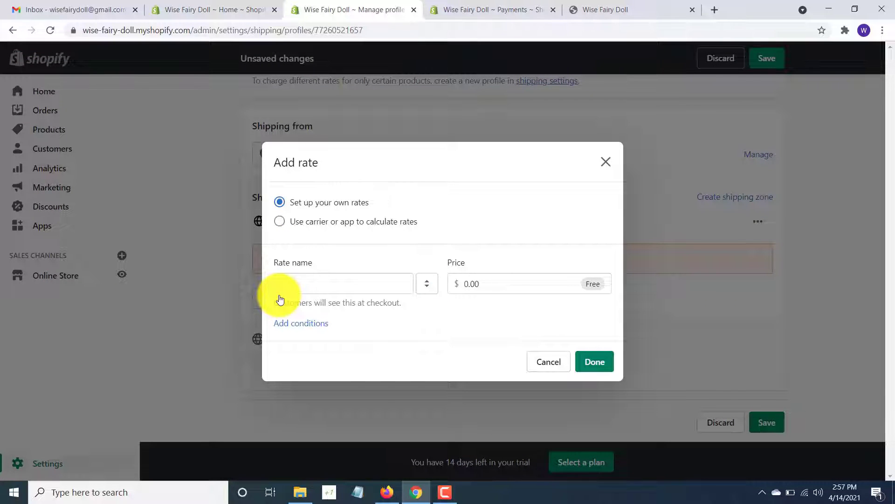
{"action": "left_click", "coordinate": [315, 284]}
{"action": "type", "text": "FREE SHIPPING"}
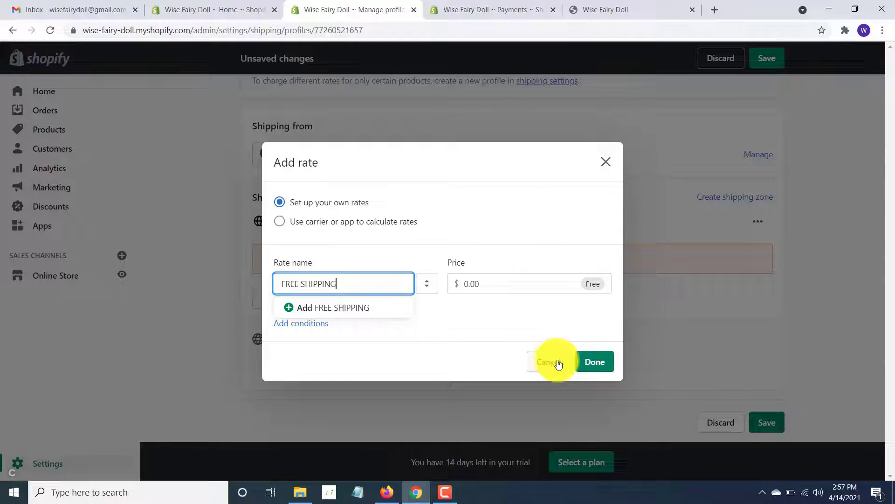
{"action": "left_click", "coordinate": [595, 362]}
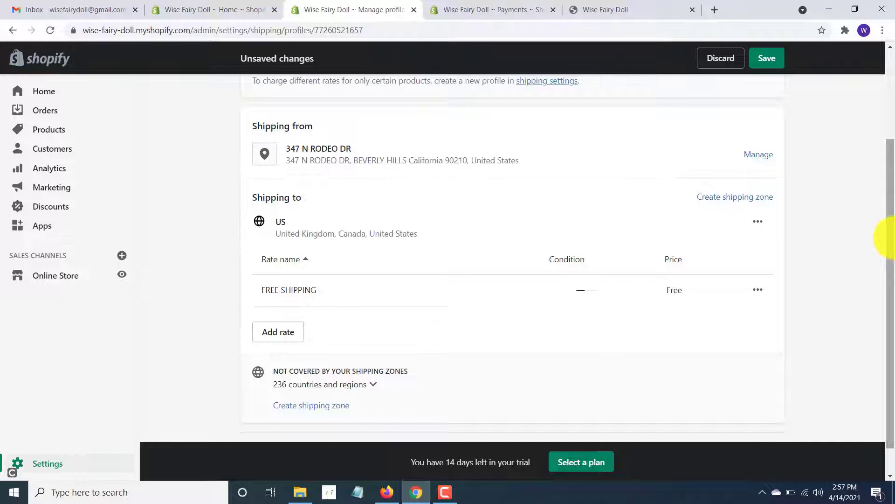
{"action": "left_click_drag", "start_coordinate": [892, 238], "coordinate": [882, 264]}
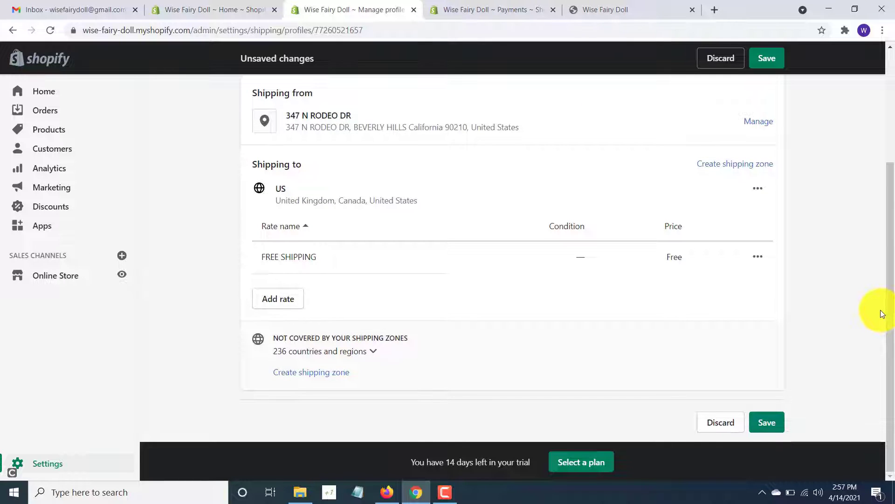
{"action": "left_click", "coordinate": [772, 420]}
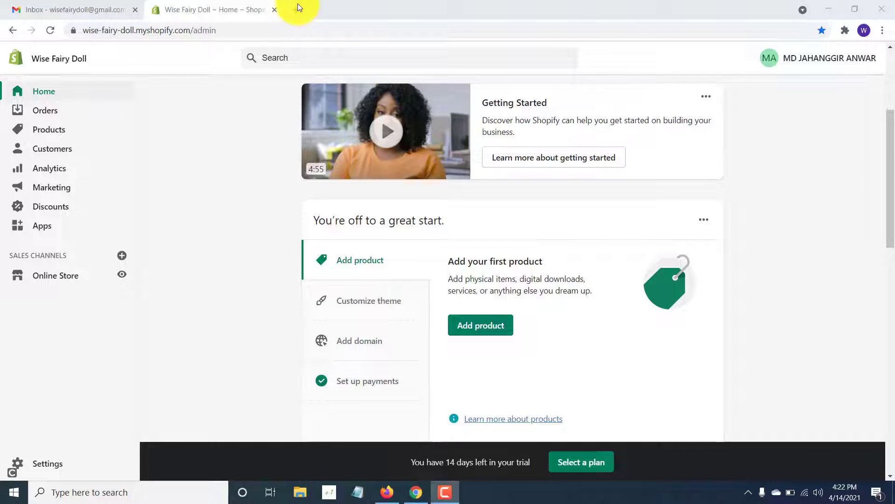
- Open the Debutify site in a new tab and sign up with the owner's name and e-mail
{"action": "left_click", "coordinate": [297, 7]}
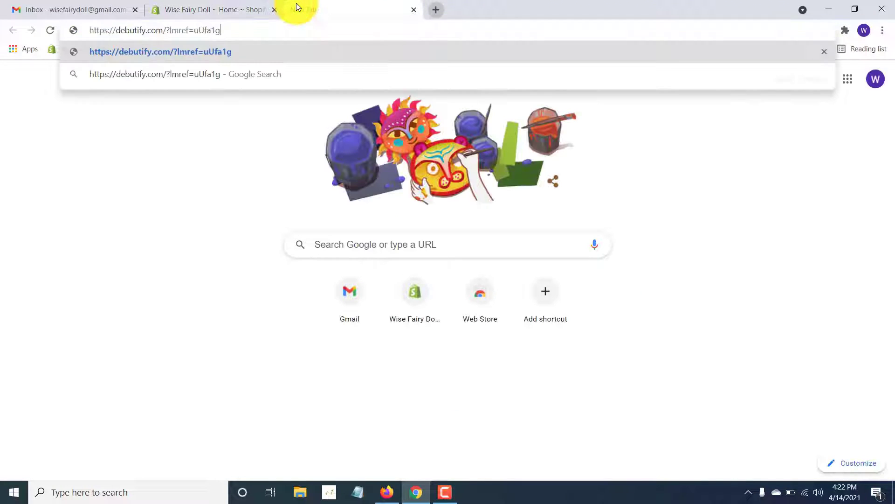
{"action": "key", "text": "Return"}
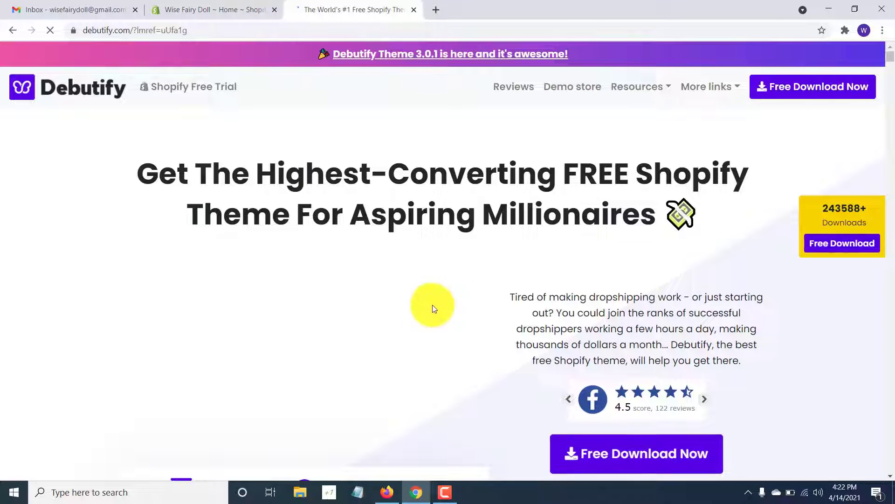
{"action": "left_click", "coordinate": [645, 456]}
{"action": "left_click", "coordinate": [362, 210]}
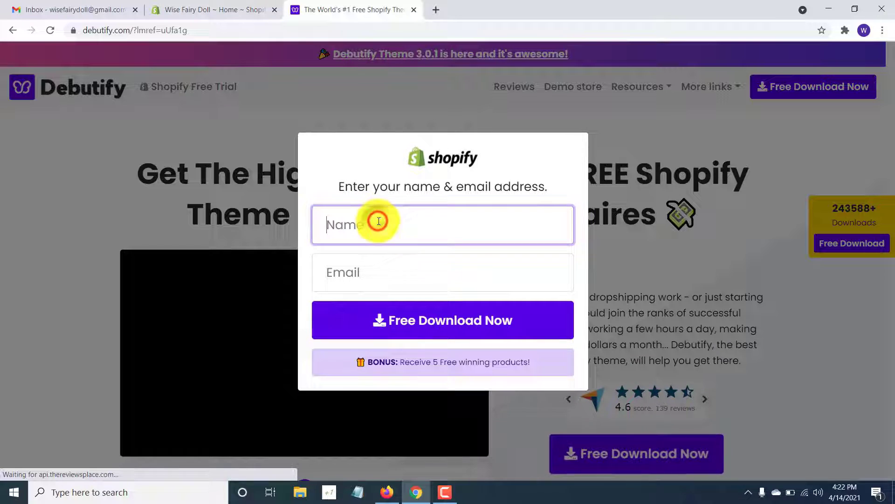
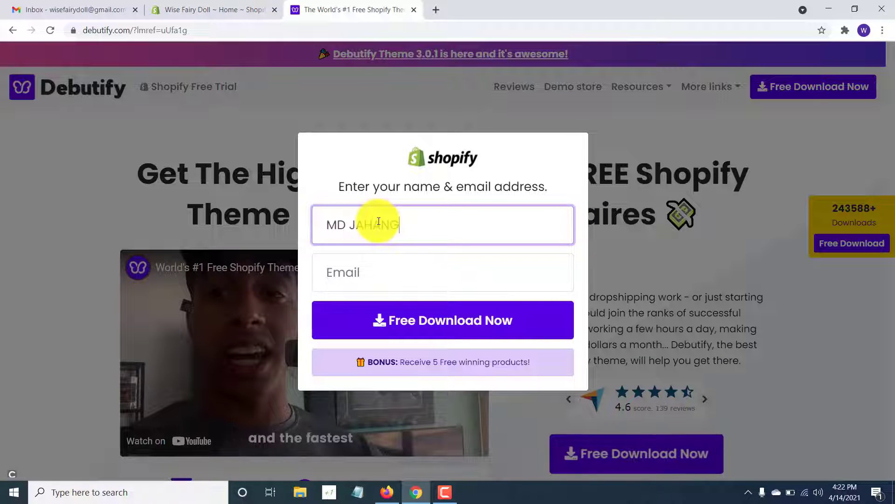
{"action": "key", "text": "Tab"}
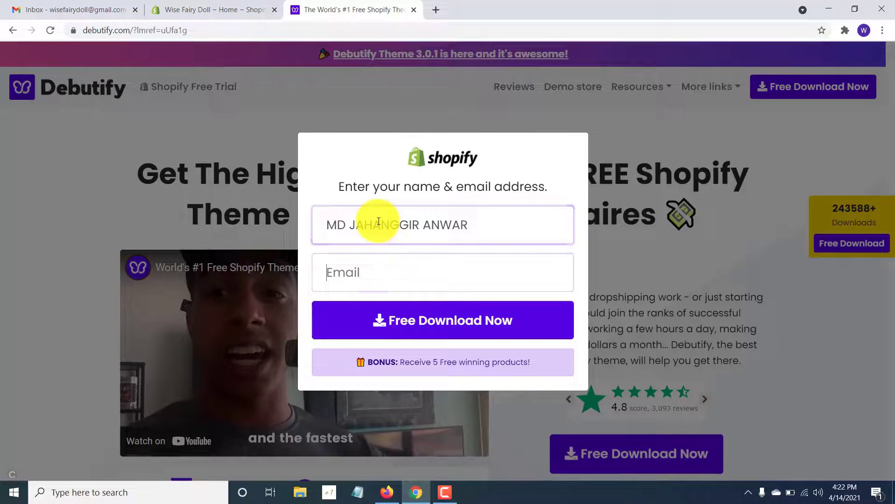
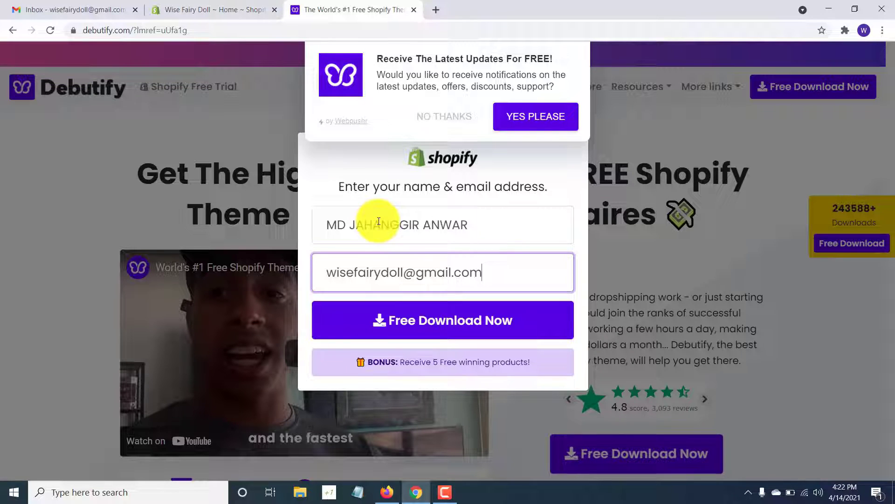
{"action": "left_click", "coordinate": [438, 113]}
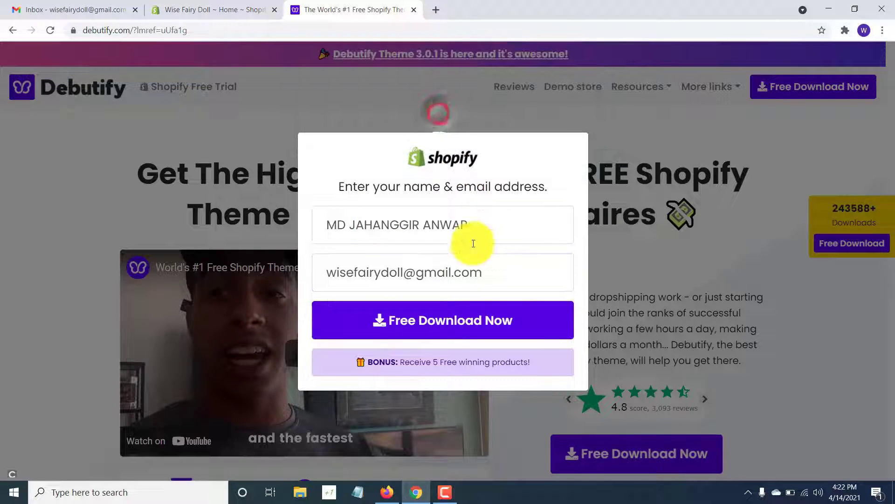
{"action": "left_click", "coordinate": [431, 312]}
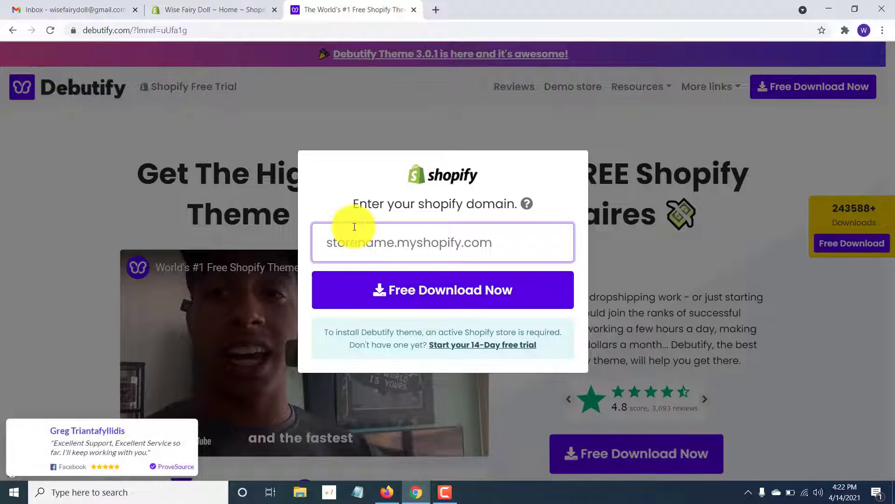
{"action": "left_click", "coordinate": [231, 9]}
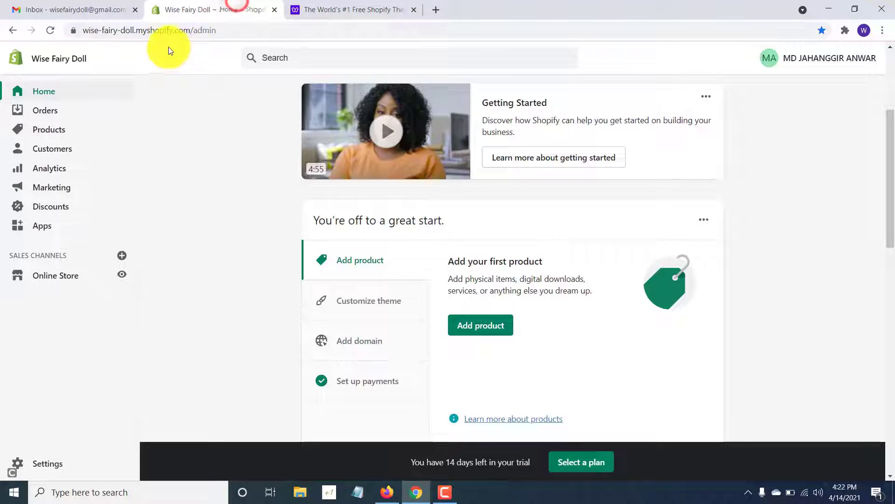
{"action": "left_click_drag", "start_coordinate": [190, 30], "coordinate": [65, 30]}
{"action": "key", "text": "ctrl+c"}
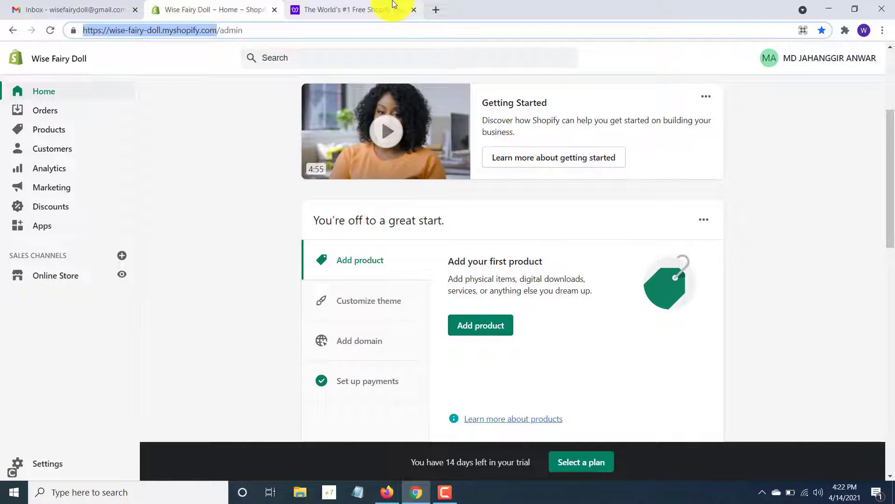
{"action": "left_click", "coordinate": [392, 7]}
{"action": "left_click", "coordinate": [344, 239]}
{"action": "key", "text": "ctrl+v"}
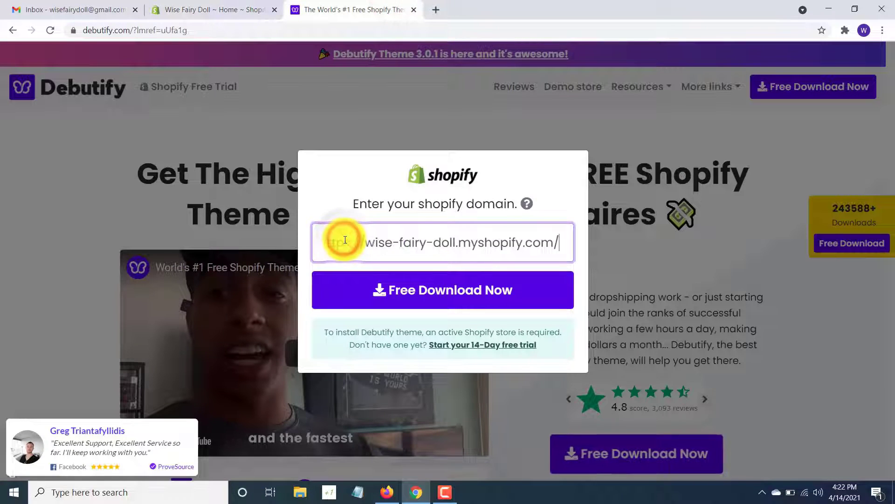
{"action": "left_click_drag", "start_coordinate": [366, 245], "coordinate": [271, 248]}
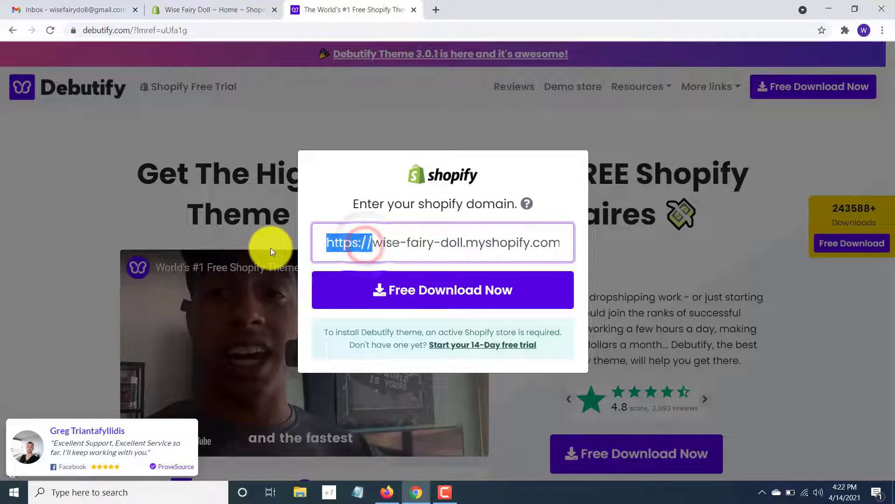
{"action": "key", "text": "BackSpace"}
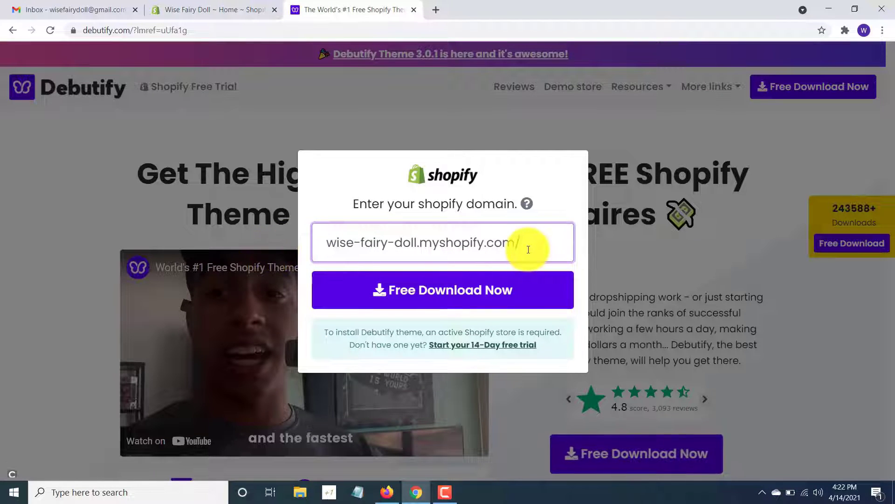
{"action": "left_click", "coordinate": [462, 295]}
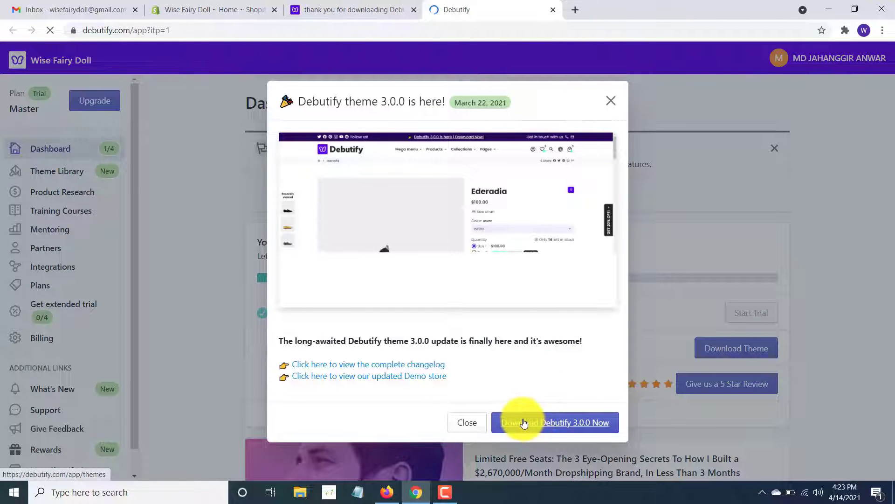
- Download the latest Debutify and add version 3.0.1 to the store's theme library
{"action": "left_click", "coordinate": [553, 422]}
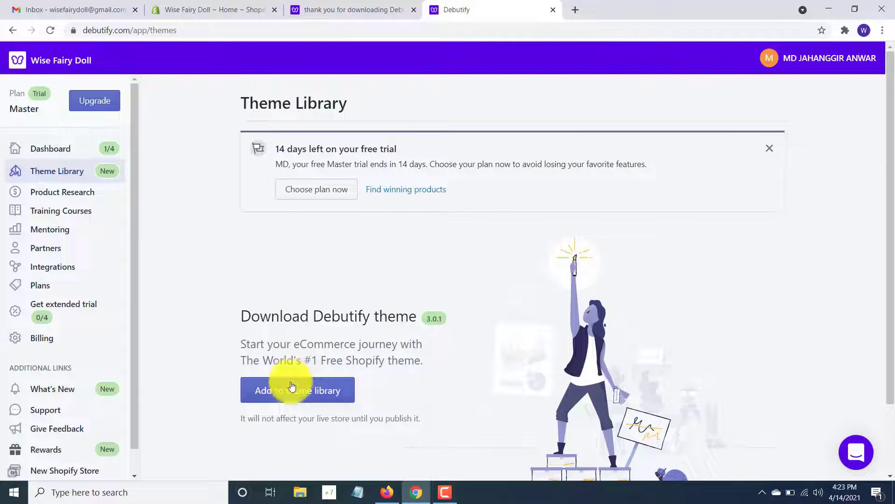
{"action": "left_click", "coordinate": [289, 391]}
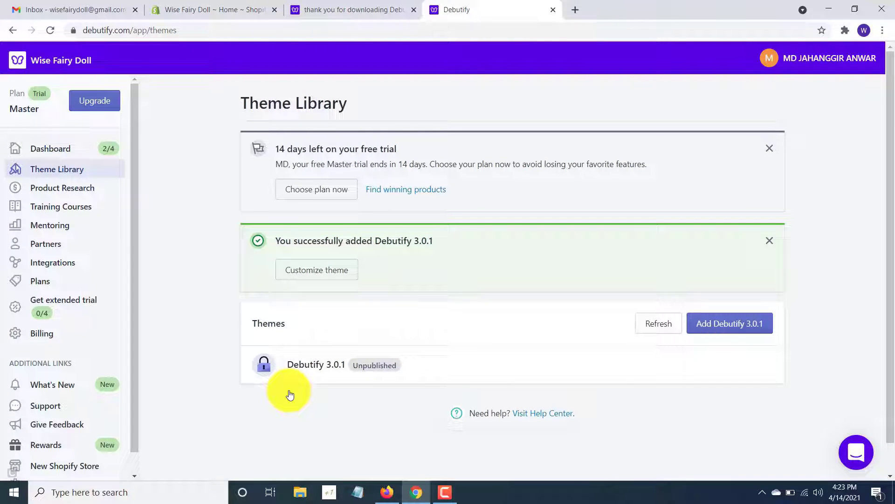
{"action": "left_click", "coordinate": [227, 7]}
- Publish Debutify 3.0.1 from Online Store > Themes, replacing Debut, and open it for customizing
{"action": "left_click", "coordinate": [197, 137]}
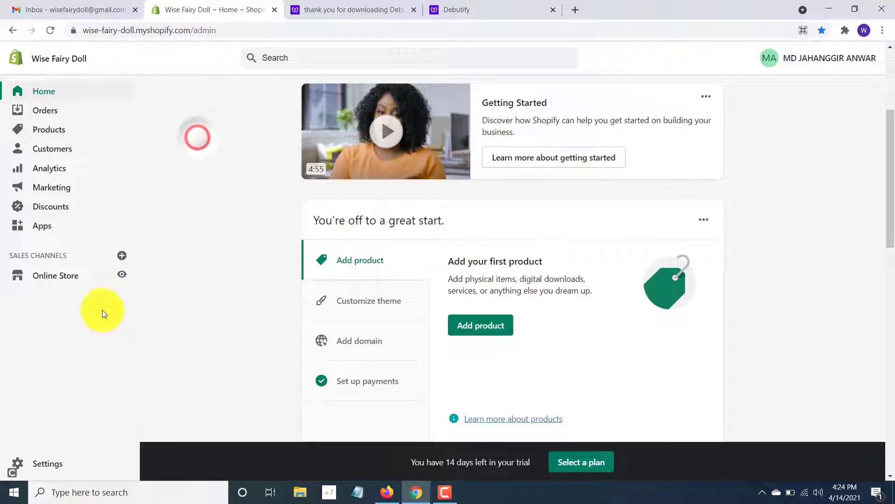
{"action": "left_click", "coordinate": [68, 284]}
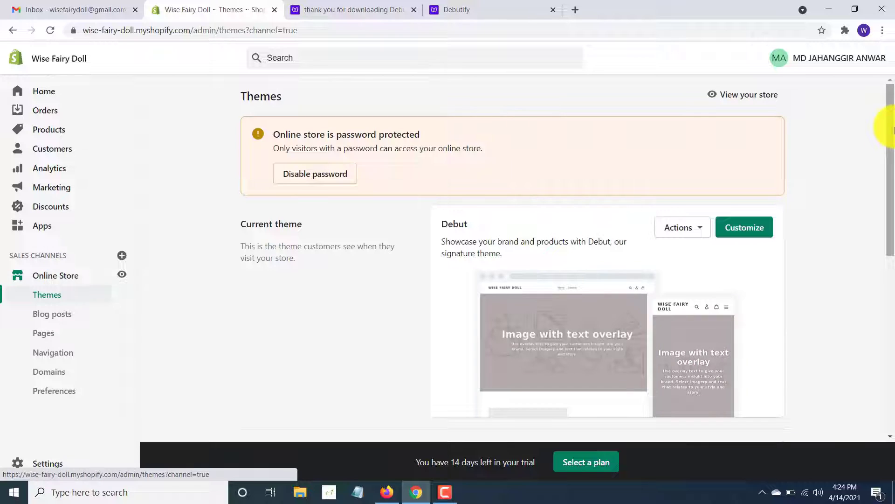
{"action": "left_click_drag", "start_coordinate": [893, 127], "coordinate": [863, 278]}
{"action": "left_click", "coordinate": [684, 288]}
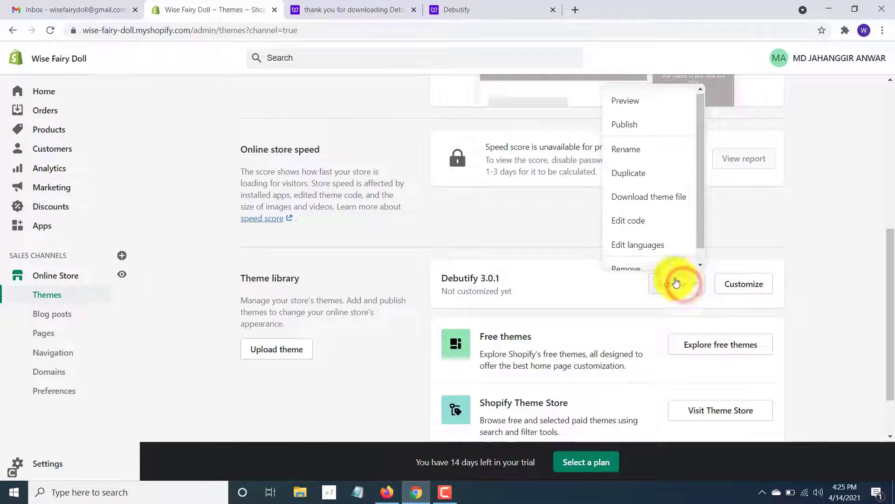
{"action": "left_click", "coordinate": [640, 132]}
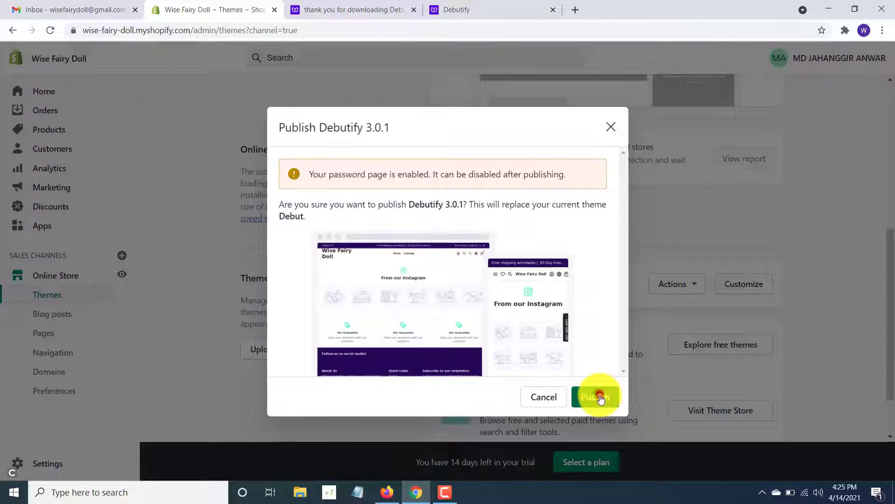
{"action": "left_click", "coordinate": [600, 397]}
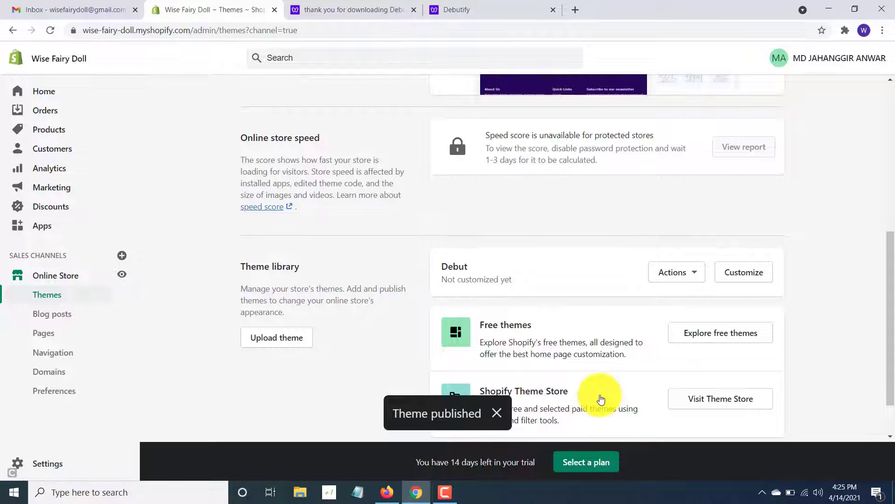
{"action": "left_click_drag", "start_coordinate": [889, 259], "coordinate": [888, 58]}
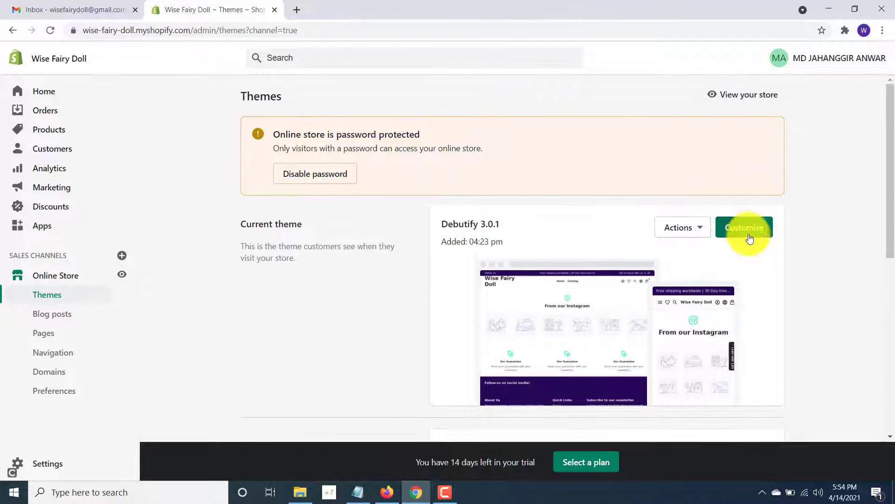
{"action": "left_click", "coordinate": [745, 228]}
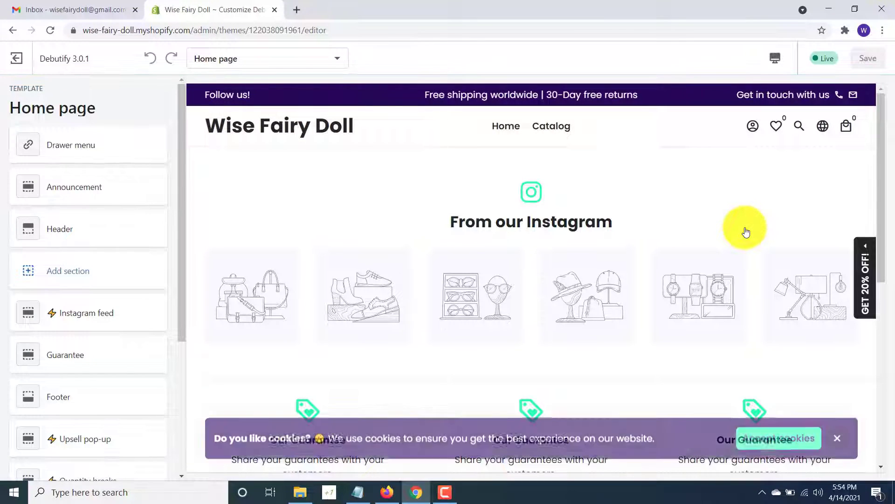
- Upload the WISE FAIRY DOLL image and set it as the header's default logo
{"action": "left_click", "coordinate": [83, 235]}
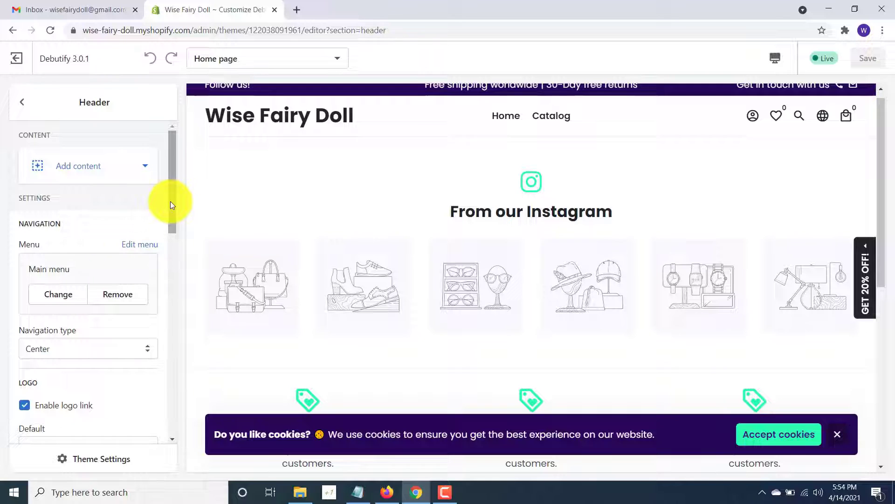
{"action": "left_click_drag", "start_coordinate": [171, 201], "coordinate": [170, 242]}
{"action": "left_click", "coordinate": [101, 353]}
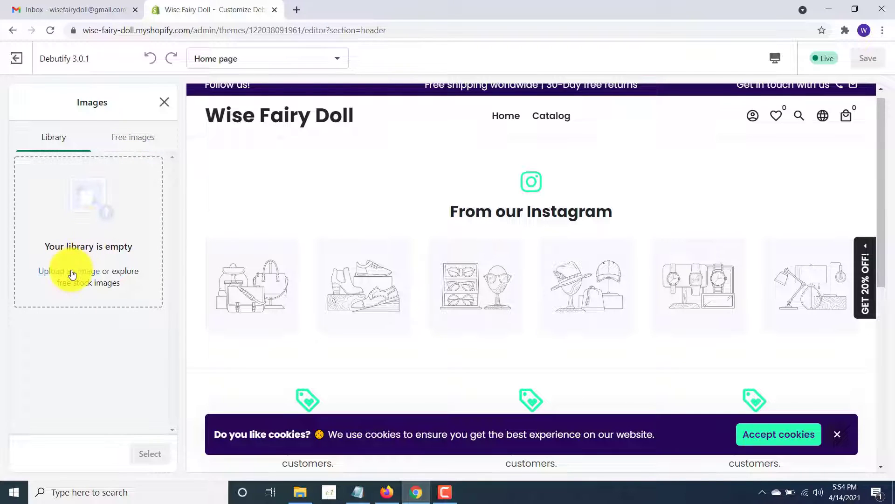
{"action": "left_click", "coordinate": [71, 272]}
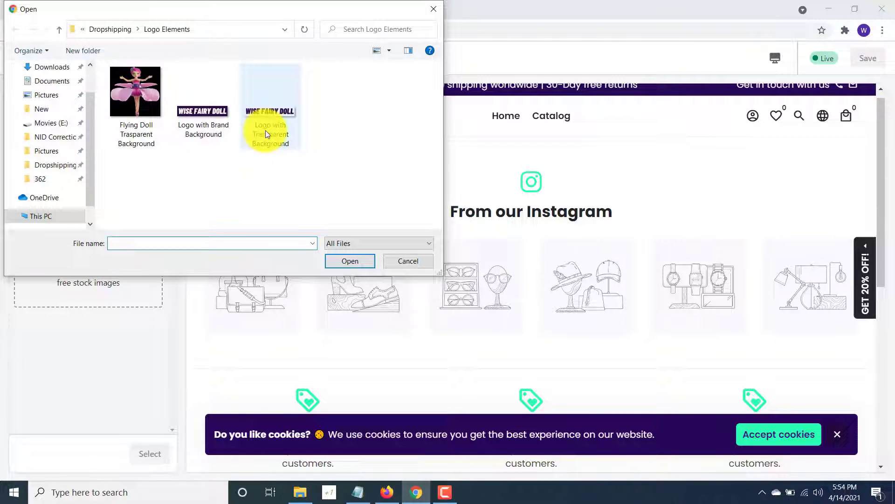
{"action": "double_click", "coordinate": [267, 132]}
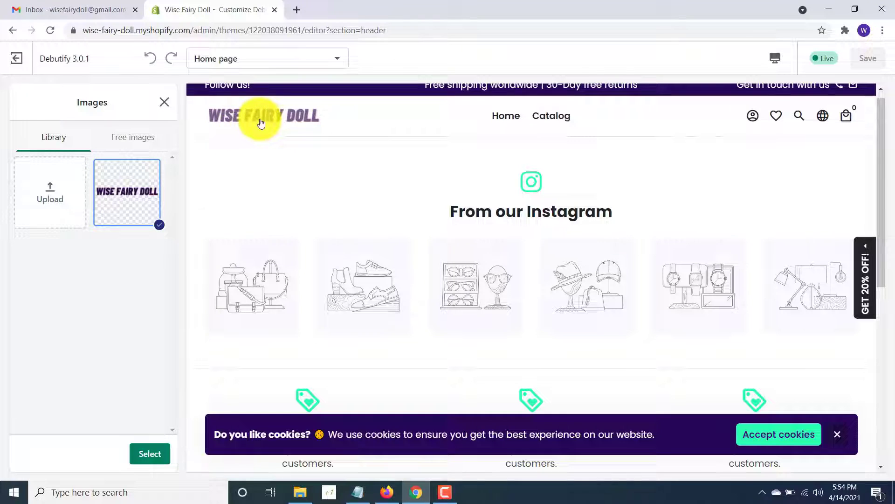
{"action": "left_click", "coordinate": [149, 454]}
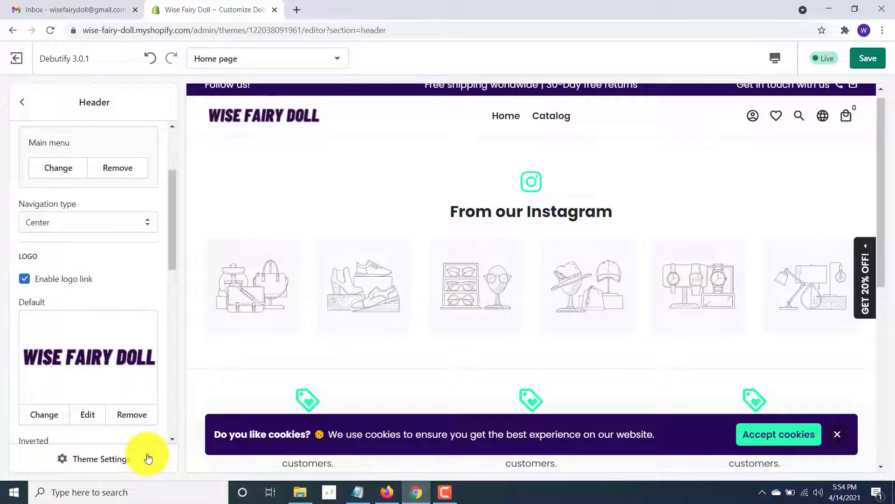
- Set the header navigation type to Right
{"action": "left_click", "coordinate": [125, 222]}
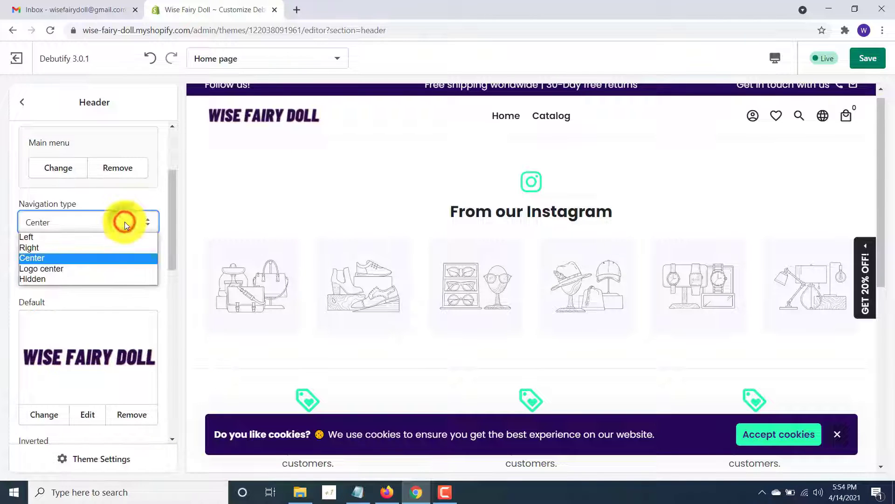
{"action": "left_click", "coordinate": [93, 247]}
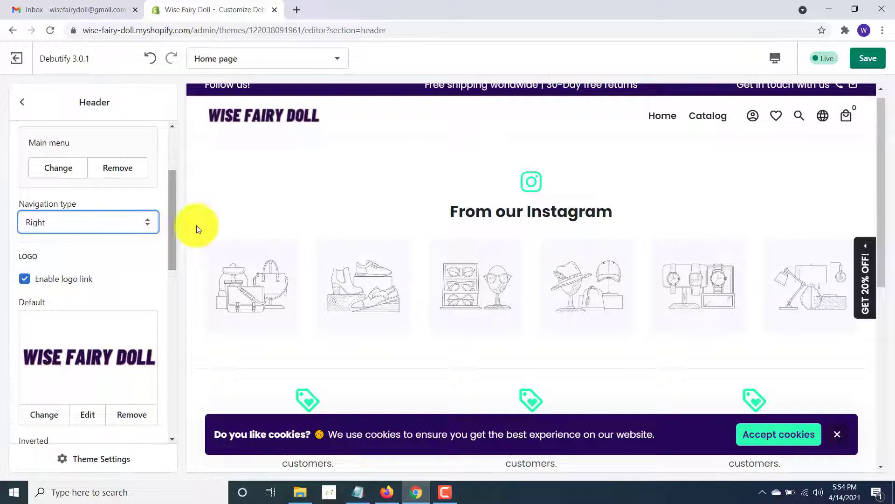
{"action": "left_click_drag", "start_coordinate": [172, 228], "coordinate": [171, 326]}
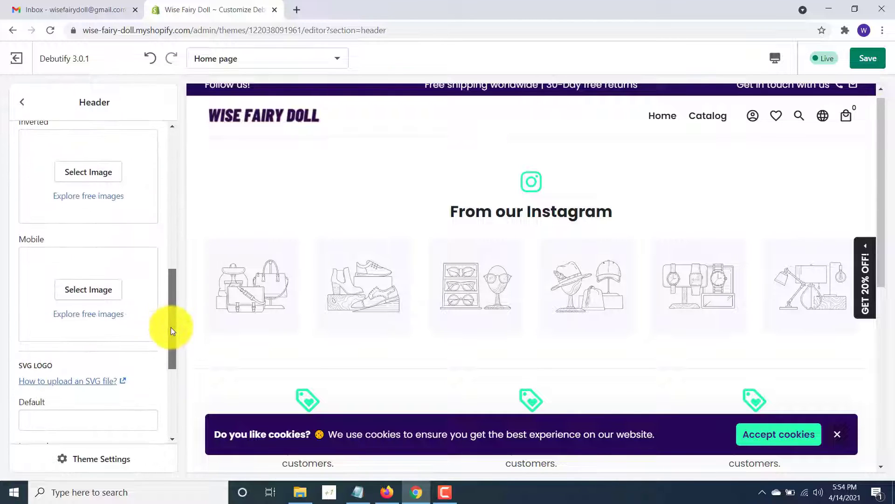
- In the mobile preview, use the WISE FAIRY DOLL logo for mobile at 130px width
{"action": "left_click", "coordinate": [775, 57]}
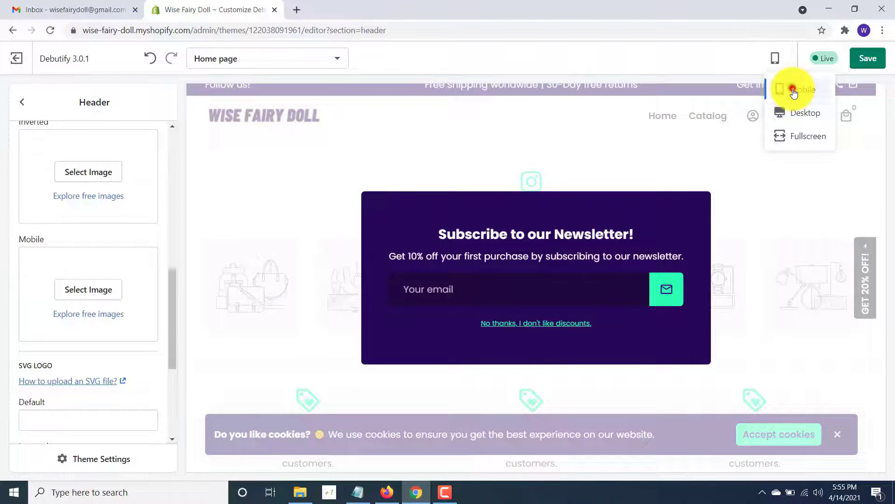
{"action": "left_click", "coordinate": [793, 91]}
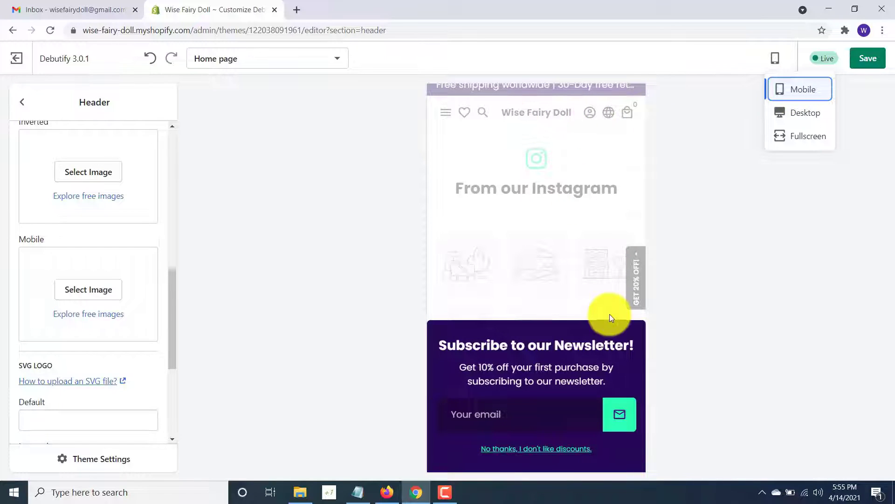
{"action": "left_click", "coordinate": [542, 449]}
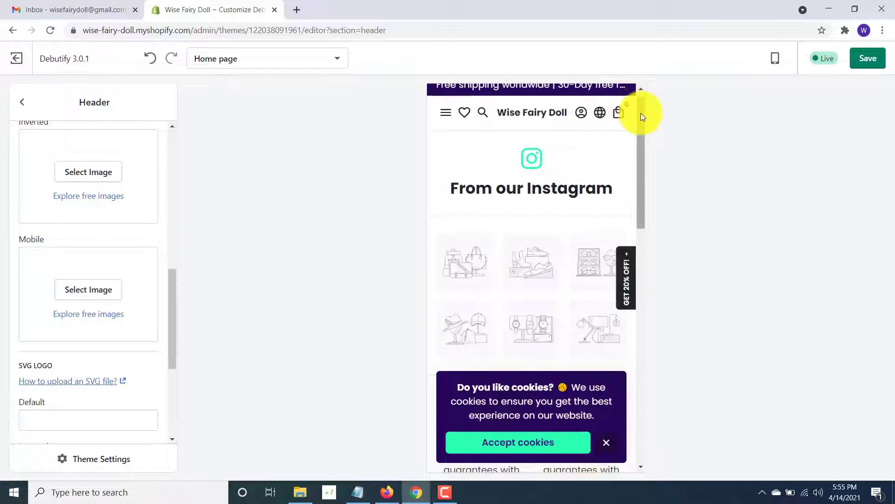
{"action": "left_click_drag", "start_coordinate": [641, 112], "coordinate": [645, 97]}
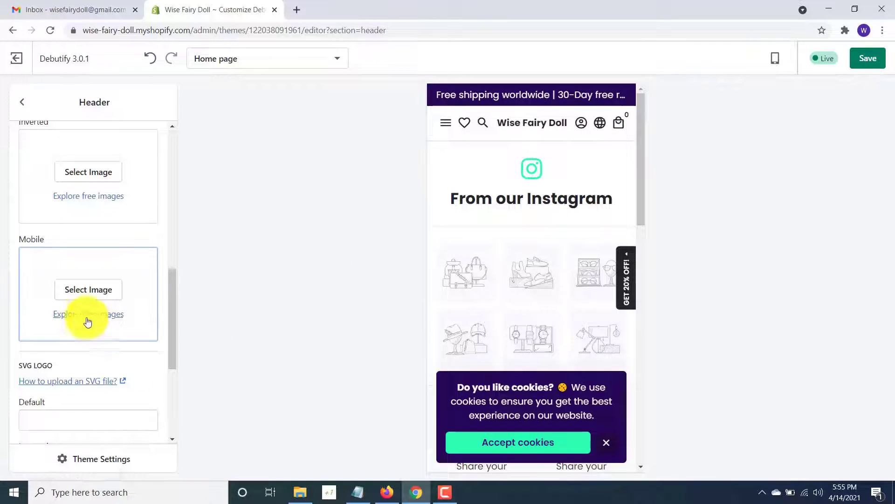
{"action": "left_click", "coordinate": [89, 294]}
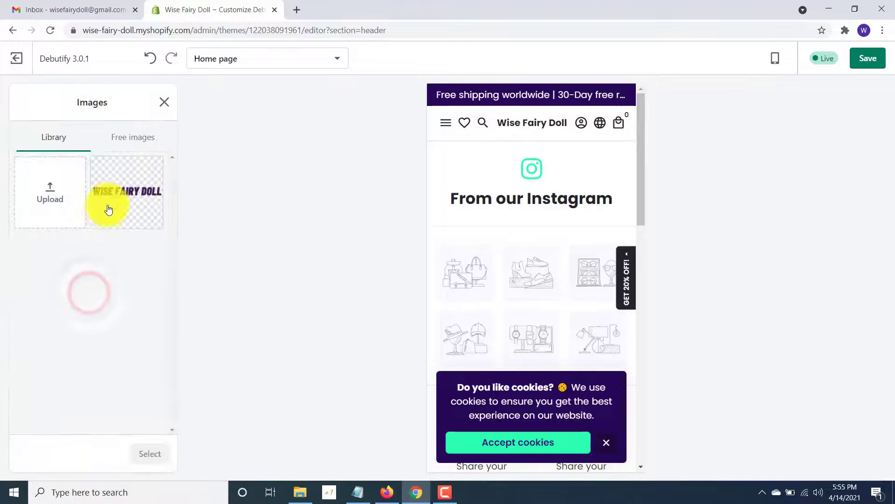
{"action": "left_click", "coordinate": [116, 191]}
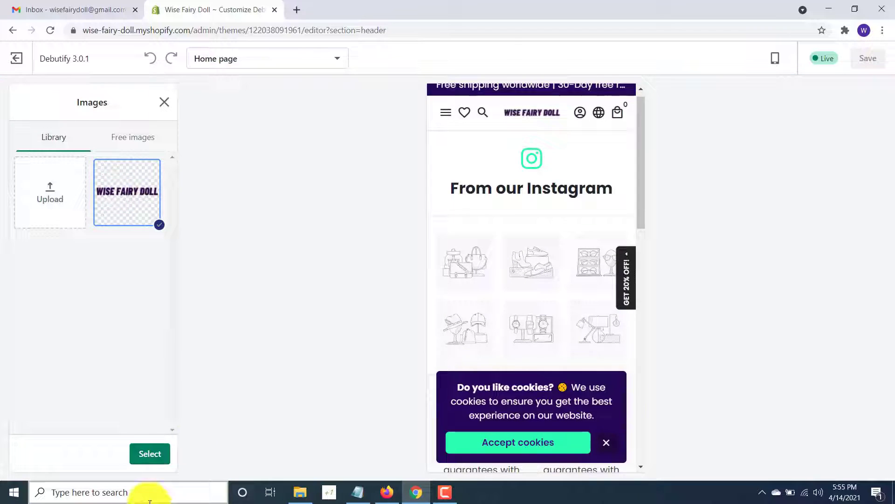
{"action": "left_click", "coordinate": [153, 457]}
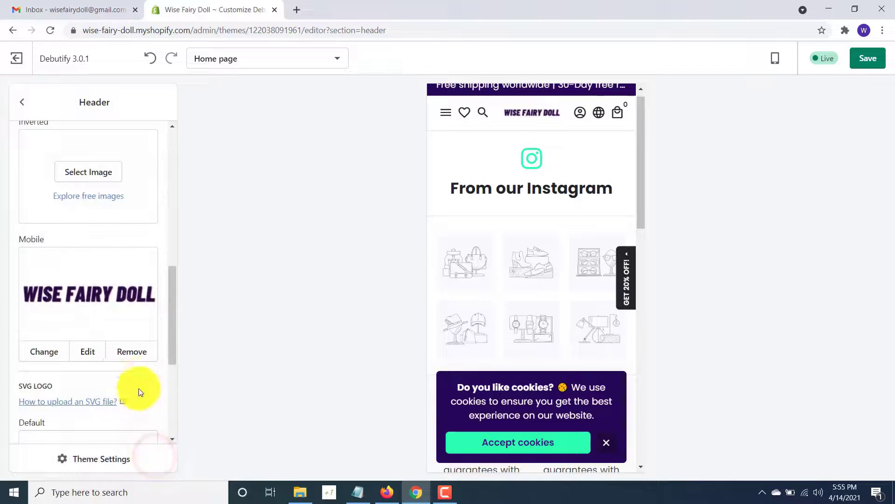
{"action": "left_click_drag", "start_coordinate": [172, 314], "coordinate": [167, 407]}
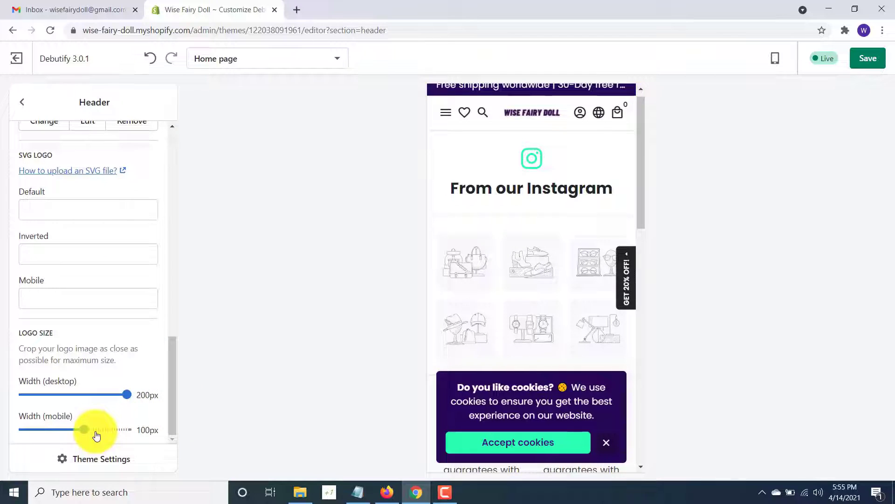
{"action": "left_click_drag", "start_coordinate": [88, 427], "coordinate": [133, 428]}
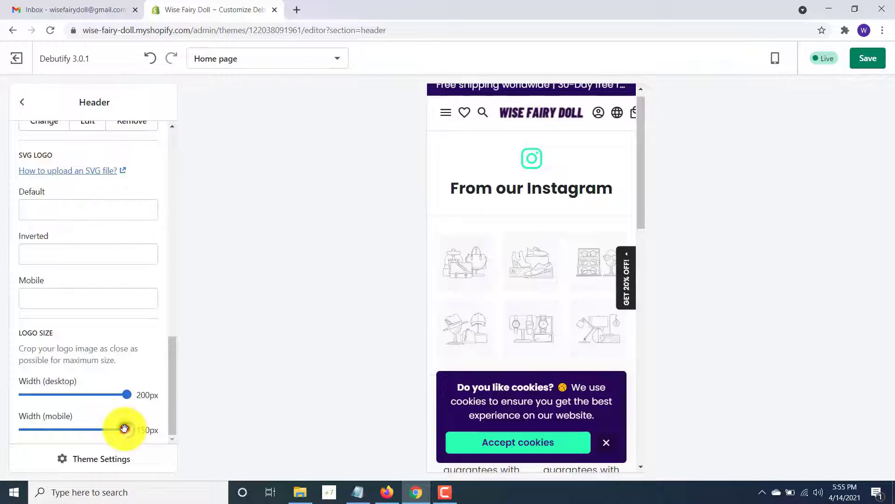
{"action": "left_click_drag", "start_coordinate": [124, 429], "coordinate": [111, 430]}
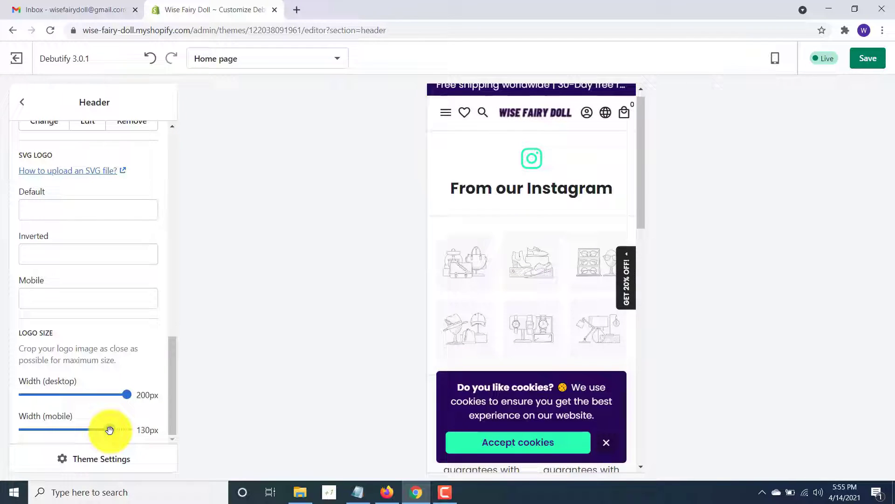
{"action": "left_click_drag", "start_coordinate": [109, 430], "coordinate": [105, 430]}
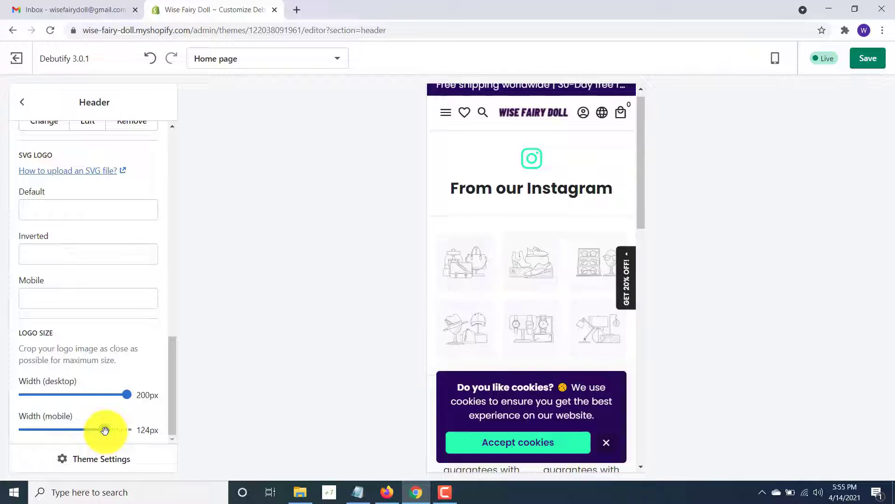
{"action": "left_click_drag", "start_coordinate": [105, 430], "coordinate": [109, 430]}
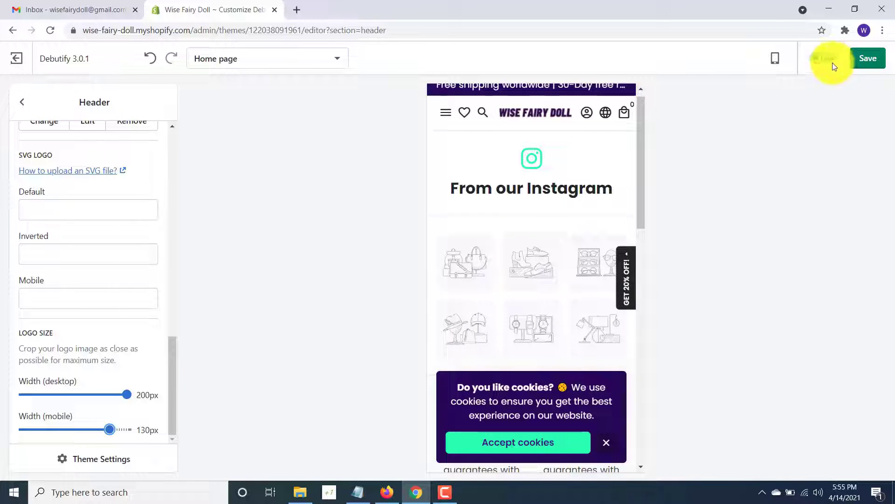
- In the desktop preview, set the desktop logo width to 190px and save the theme
{"action": "left_click", "coordinate": [786, 60]}
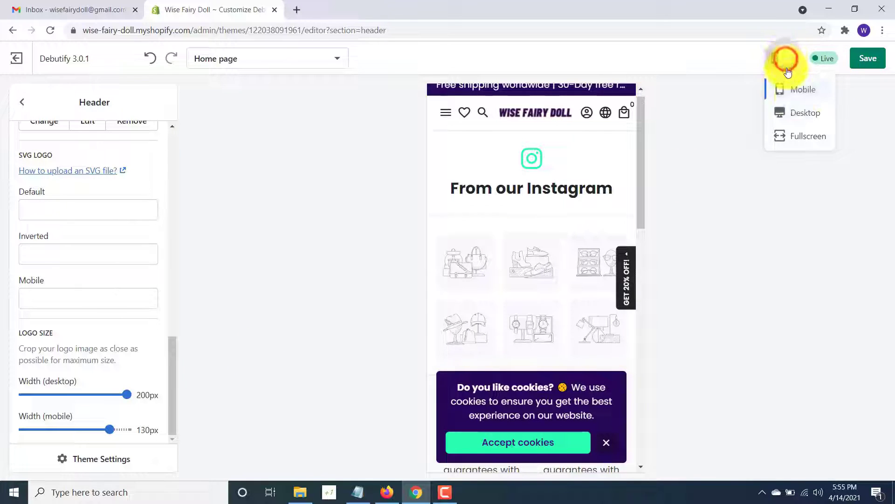
{"action": "left_click", "coordinate": [794, 112]}
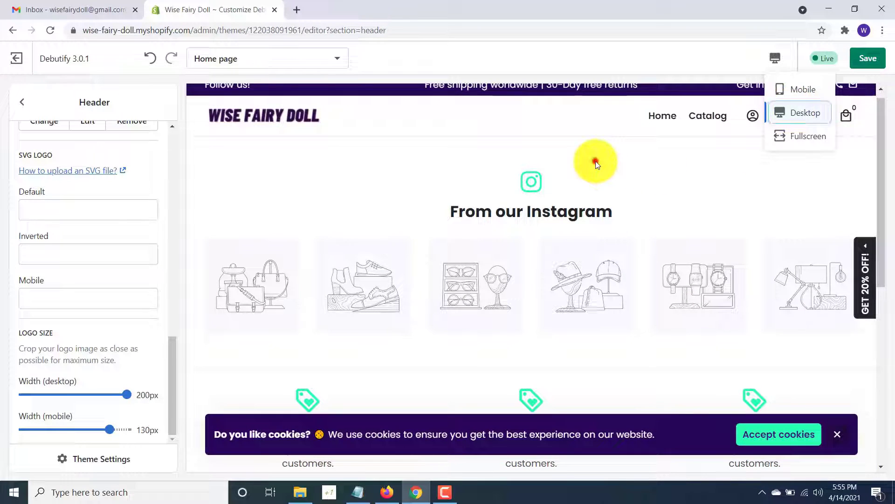
{"action": "left_click", "coordinate": [595, 161]}
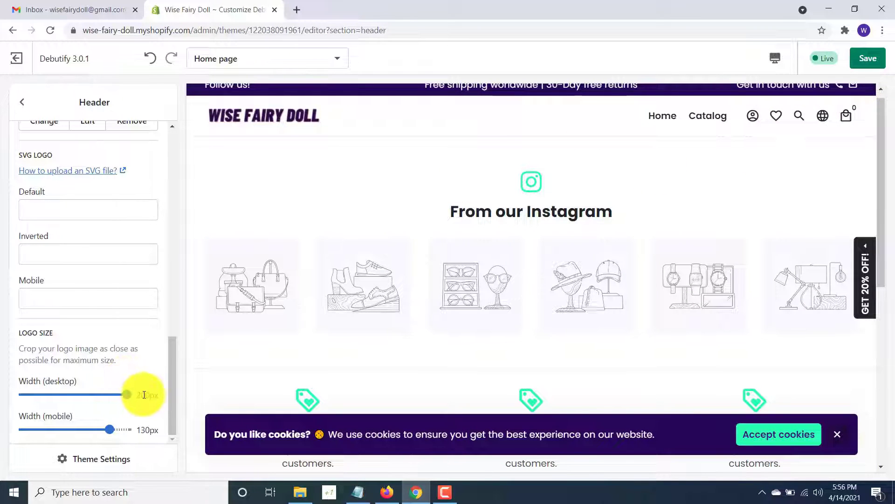
{"action": "left_click_drag", "start_coordinate": [144, 394], "coordinate": [120, 395]}
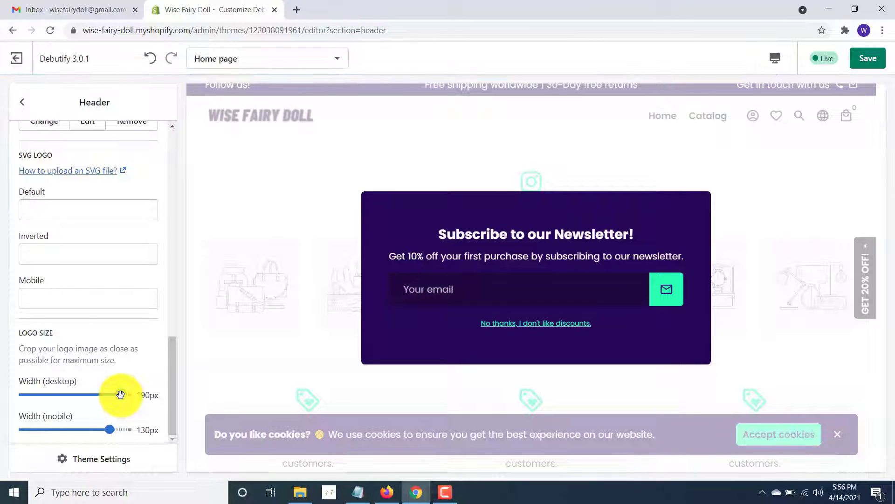
{"action": "left_click", "coordinate": [542, 324]}
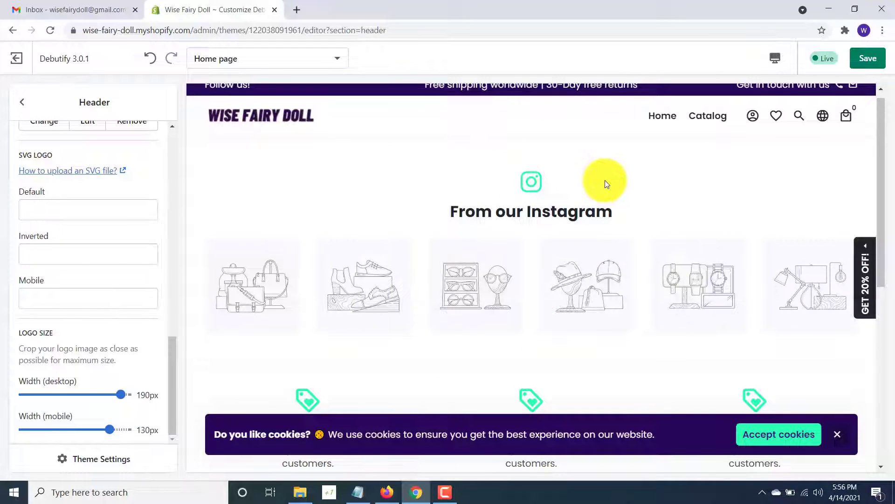
{"action": "left_click", "coordinate": [880, 67]}
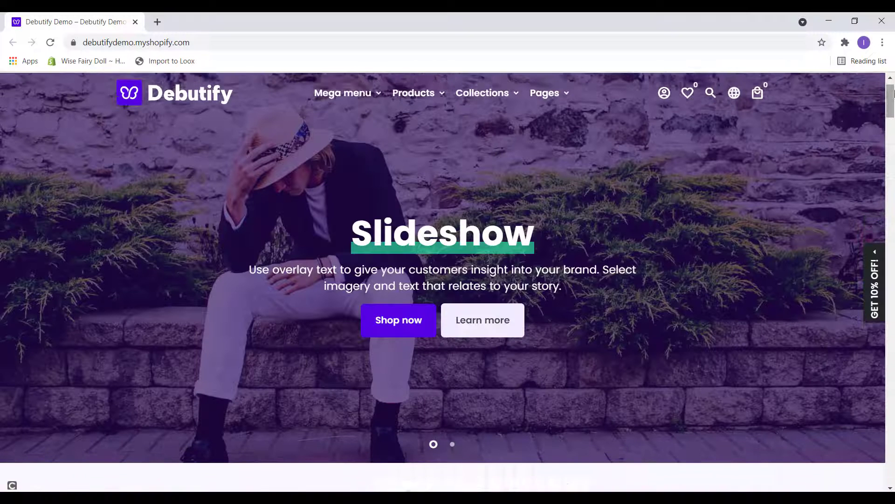
{"action": "scroll", "coordinate": [894, 94], "scroll_direction": "down", "scroll_amount": 6}
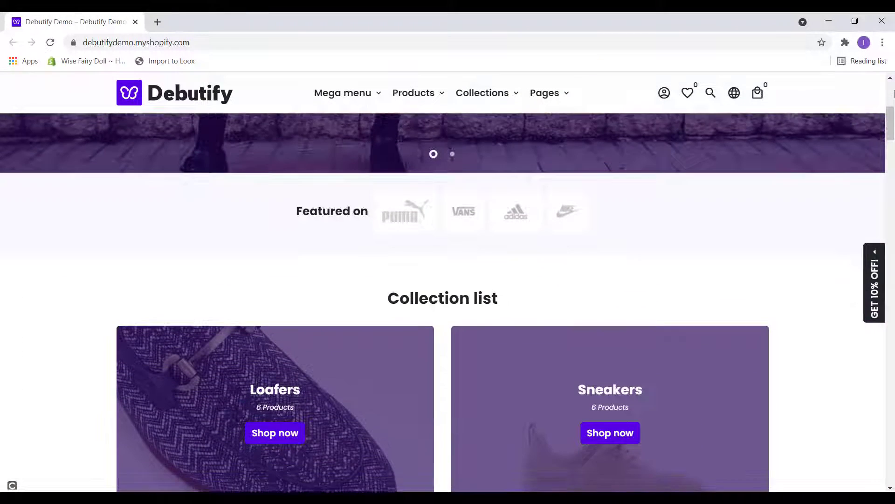
{"action": "scroll", "coordinate": [894, 93], "scroll_direction": "down", "scroll_amount": 8}
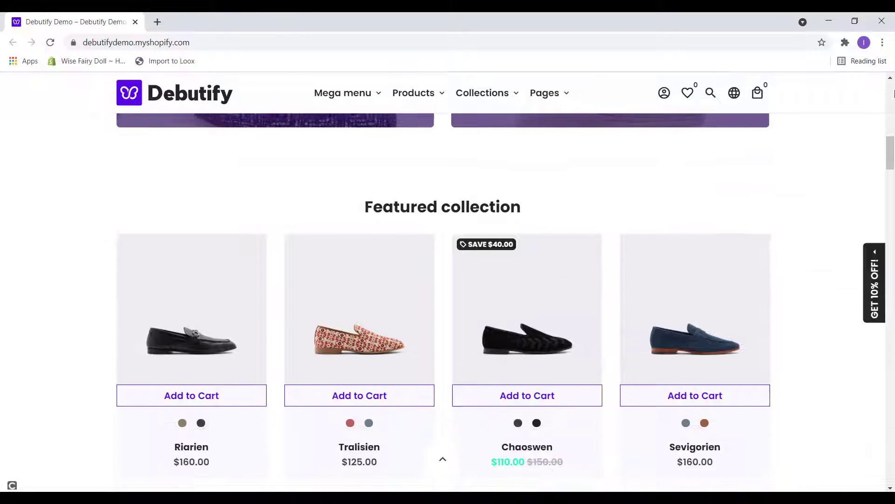
{"action": "scroll", "coordinate": [894, 93], "scroll_direction": "down", "scroll_amount": 8}
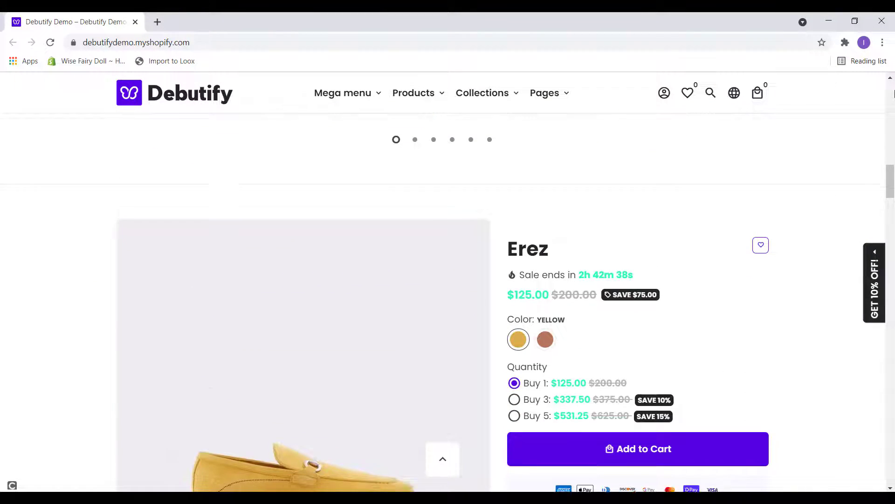
{"action": "scroll", "coordinate": [894, 93], "scroll_direction": "down", "scroll_amount": 5}
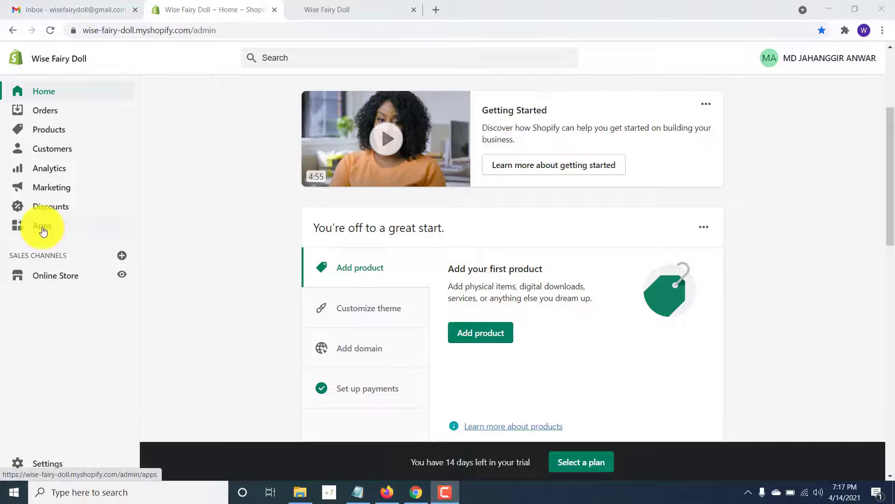
- From the Apps page, search the Shopify App Store for Oberlo
{"action": "left_click", "coordinate": [43, 230]}
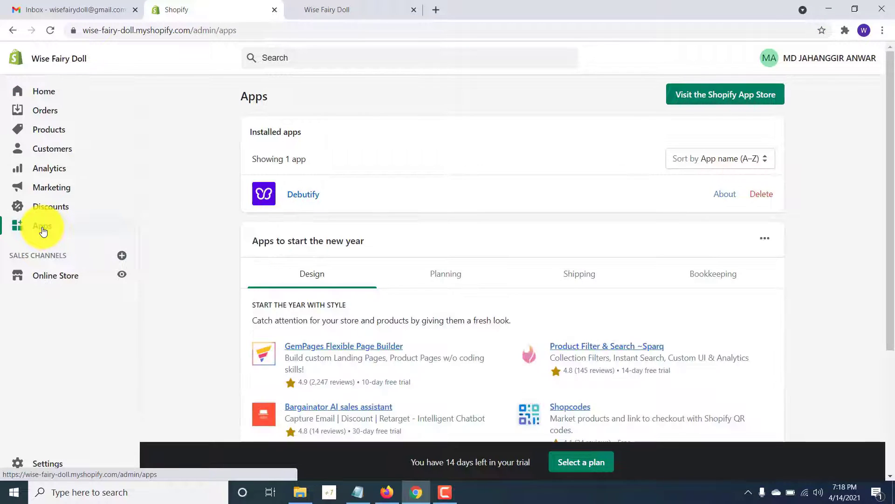
{"action": "left_click", "coordinate": [673, 105]}
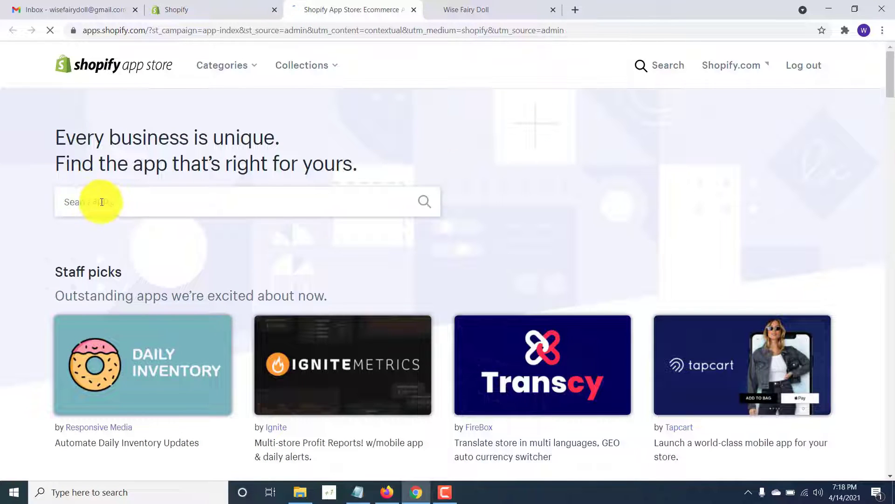
{"action": "left_click", "coordinate": [116, 207]}
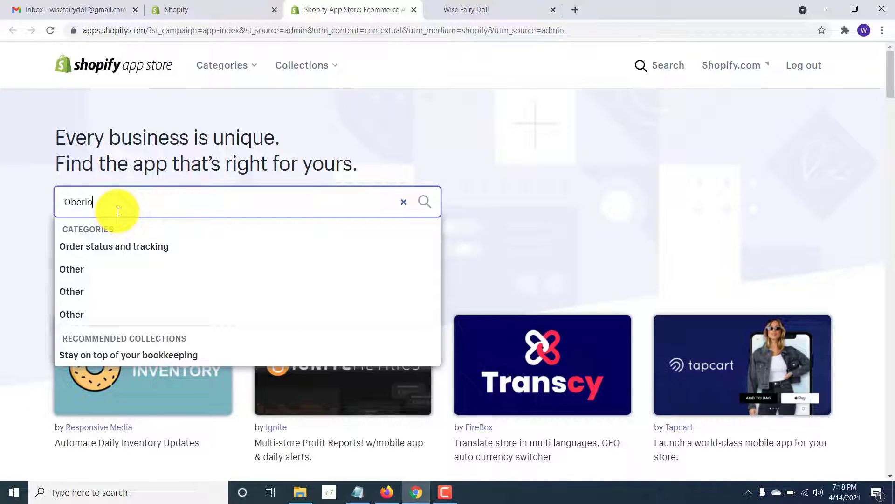
{"action": "key", "text": "Return"}
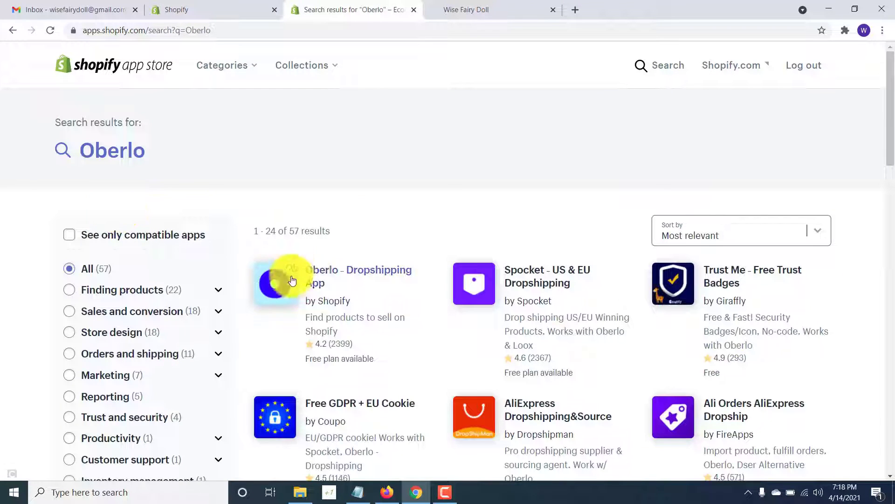
- Add and install the Oberlo dropshipping app on the store
{"action": "left_click", "coordinate": [326, 275]}
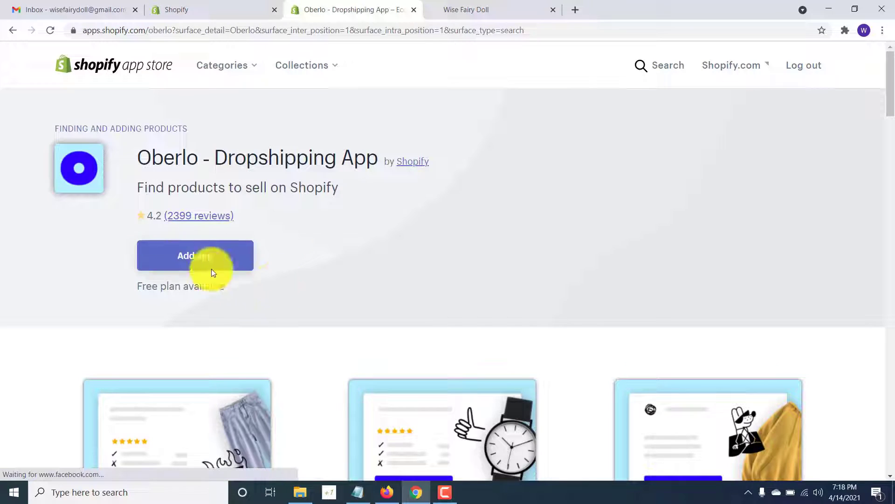
{"action": "left_click", "coordinate": [186, 256]}
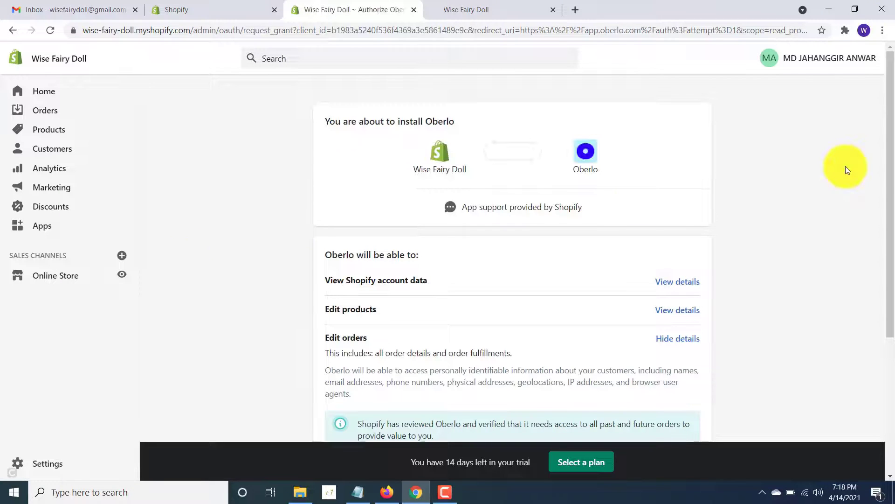
{"action": "left_click_drag", "start_coordinate": [888, 164], "coordinate": [879, 287]}
{"action": "left_click", "coordinate": [681, 370]}
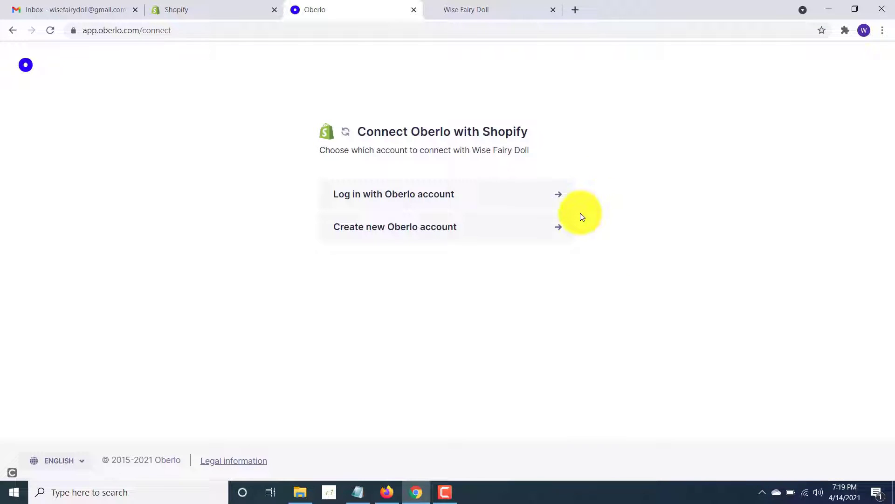
- Create a new Oberlo account with the saved e-mail and a password
{"action": "left_click", "coordinate": [565, 233]}
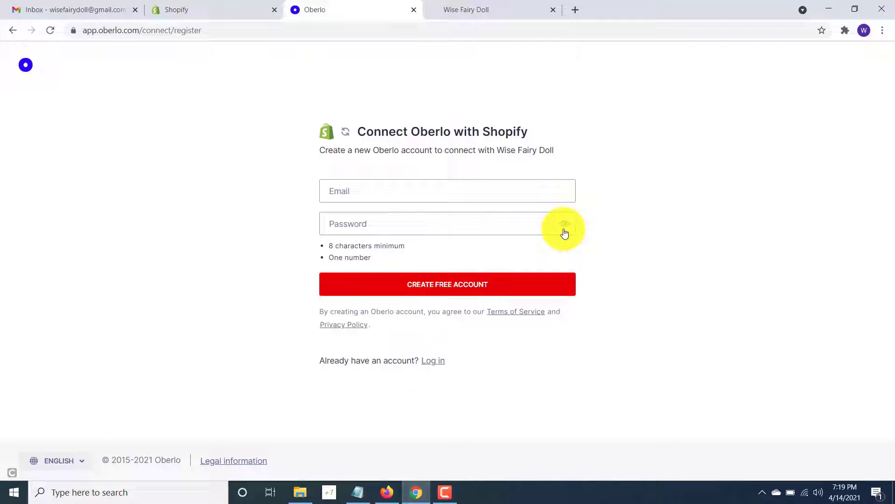
{"action": "left_click", "coordinate": [443, 193]}
{"action": "left_click", "coordinate": [426, 212]}
{"action": "left_click", "coordinate": [391, 230]}
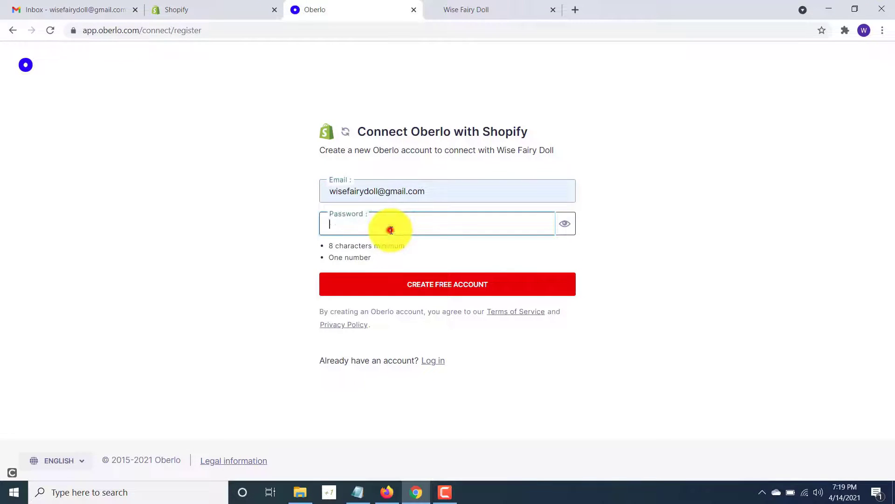
{"action": "type", "text": "••••••••"}
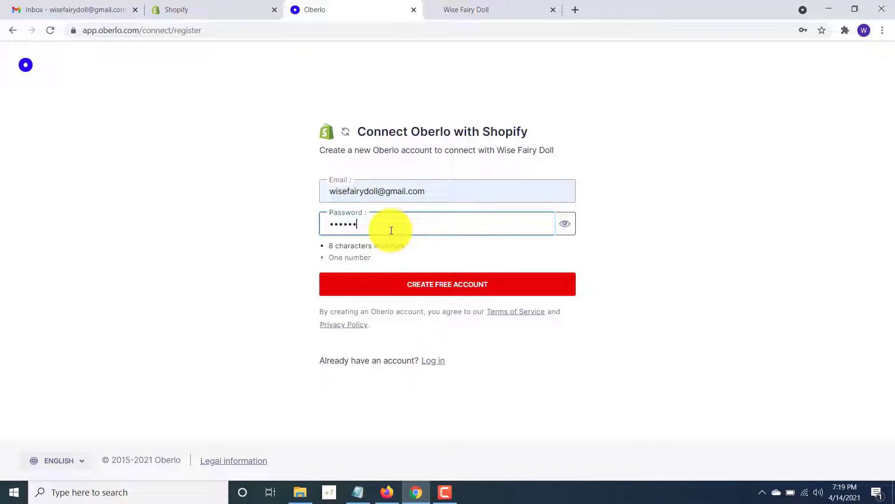
{"action": "left_click", "coordinate": [436, 289]}
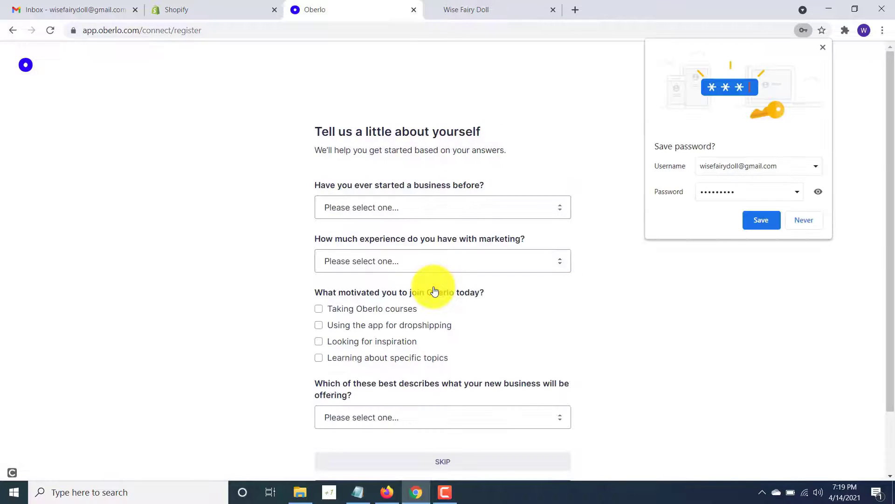
- Save the password in the browser and answer first business with Beginner marketing experience
{"action": "left_click", "coordinate": [793, 217]}
{"action": "left_click", "coordinate": [406, 208]}
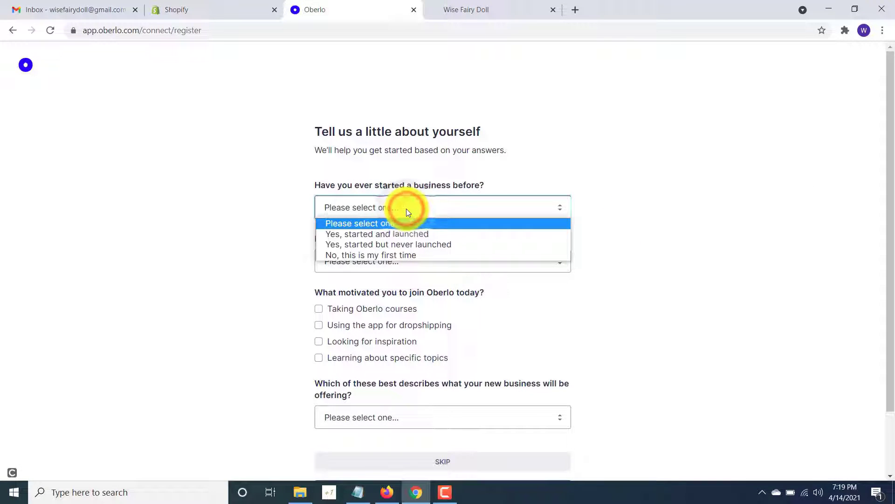
{"action": "left_click", "coordinate": [406, 254]}
{"action": "left_click", "coordinate": [401, 261]}
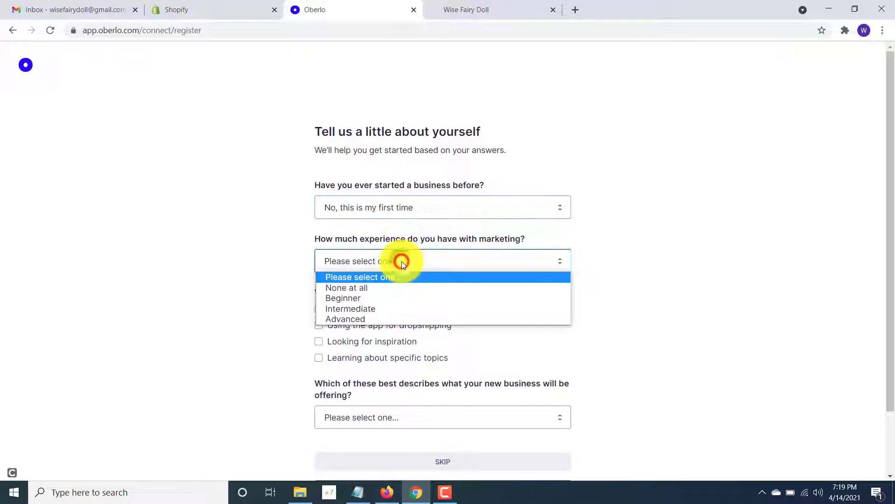
{"action": "left_click", "coordinate": [361, 298]}
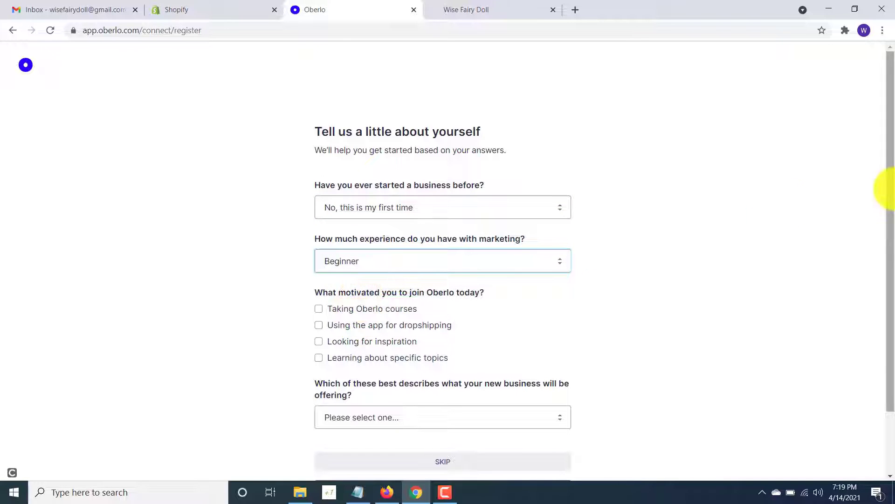
- Mark dropshipping as the reason, choose Products I dropship as the offering, and enter Oberlo
{"action": "scroll", "coordinate": [885, 190], "scroll_direction": "down", "scroll_amount": 2}
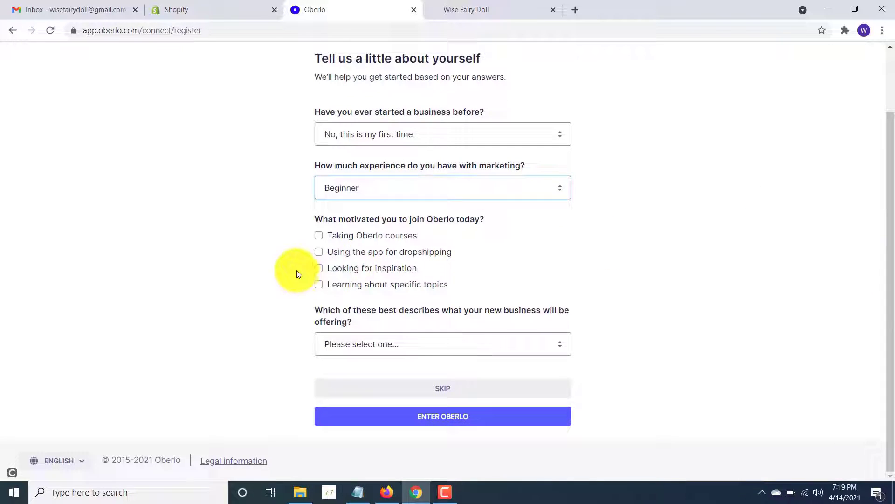
{"action": "left_click", "coordinate": [318, 251]}
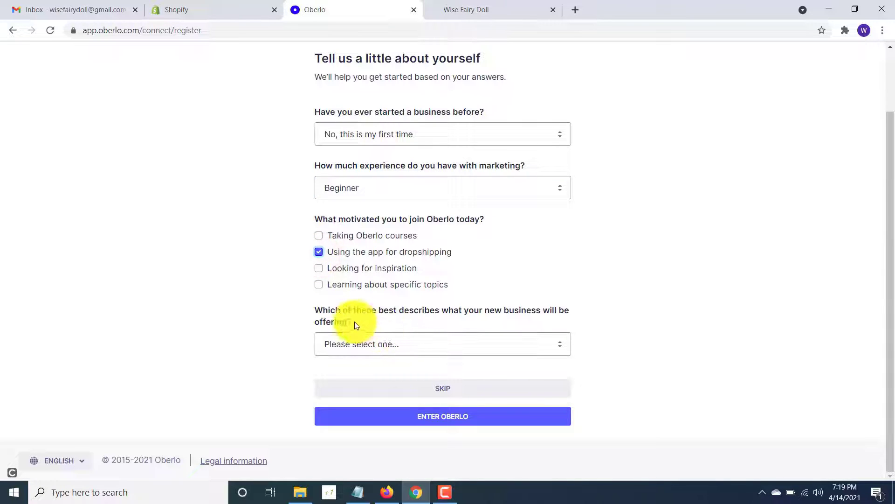
{"action": "left_click", "coordinate": [412, 349]}
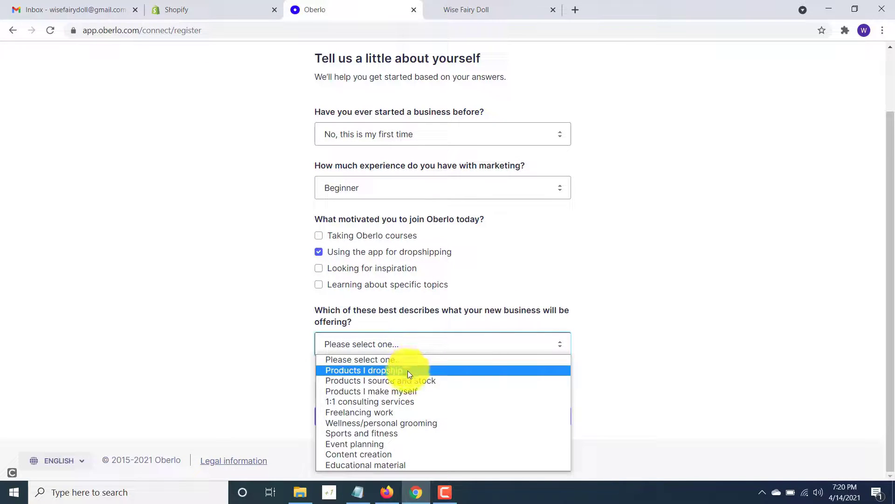
{"action": "left_click", "coordinate": [408, 371]}
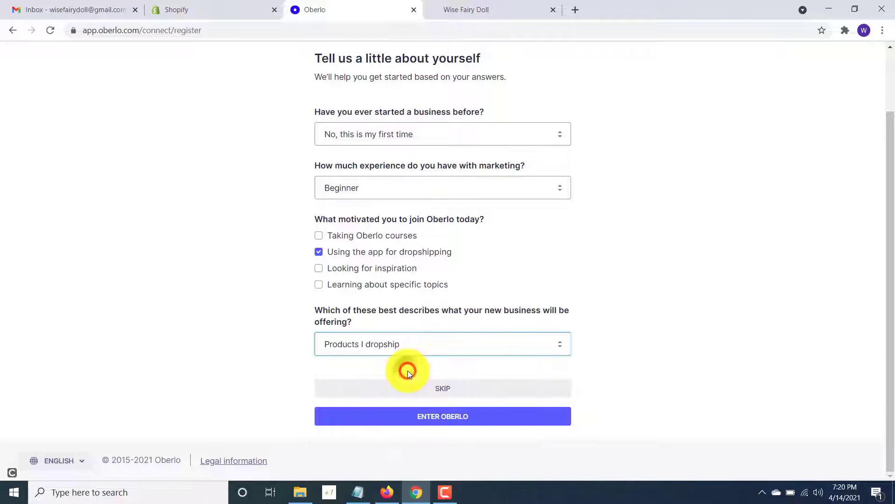
{"action": "left_click", "coordinate": [437, 418]}
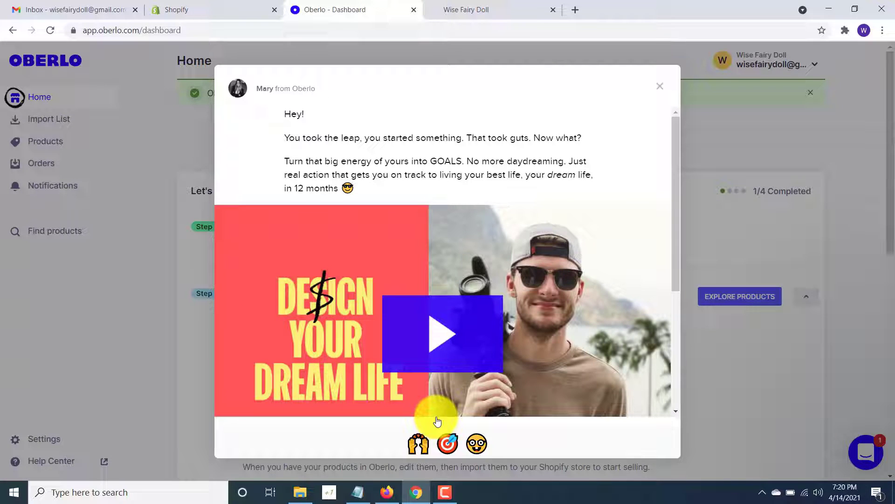
- Dismiss the Oberlo welcome message and go to the General settings page
{"action": "left_click", "coordinate": [664, 81]}
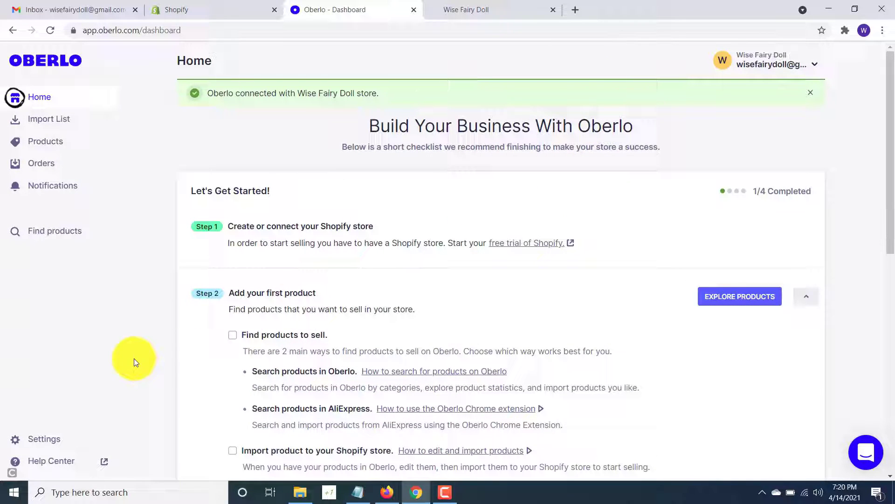
{"action": "left_click", "coordinate": [43, 439]}
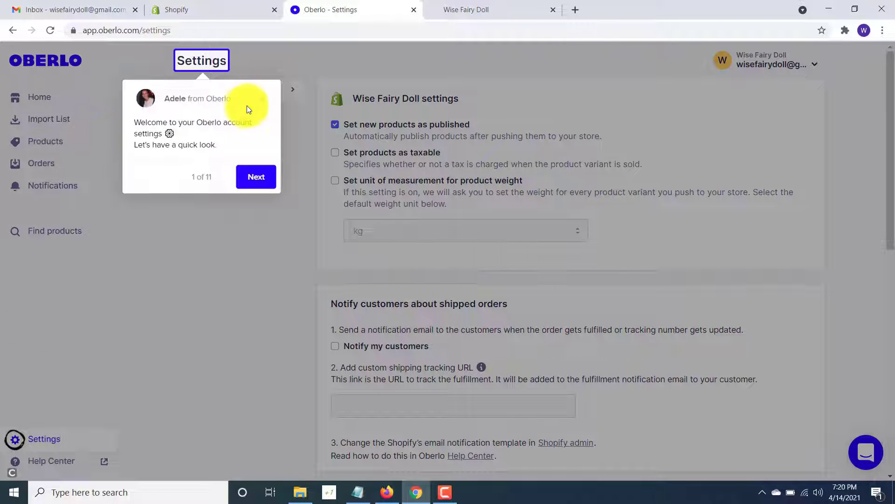
- Close the settings tour and enable product weight units with lb as the default
{"action": "left_click", "coordinate": [261, 99]}
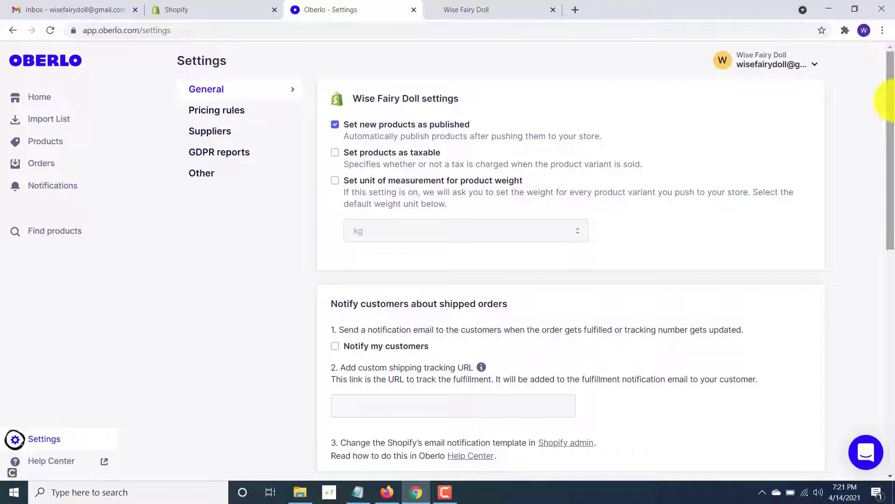
{"action": "left_click_drag", "start_coordinate": [889, 100], "coordinate": [892, 56]}
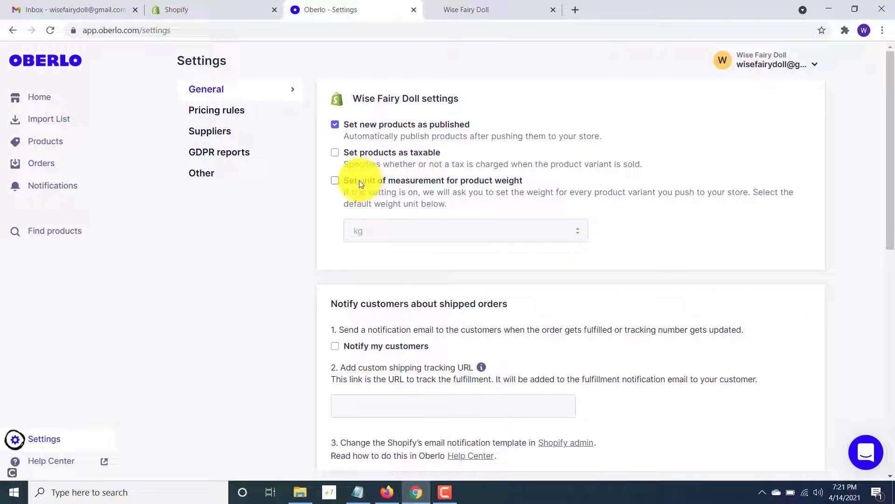
{"action": "left_click", "coordinate": [336, 186]}
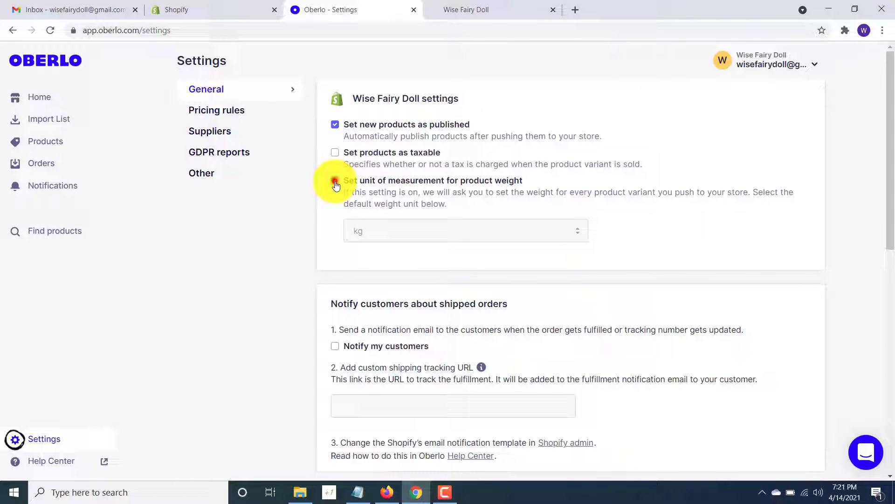
{"action": "left_click", "coordinate": [424, 236]}
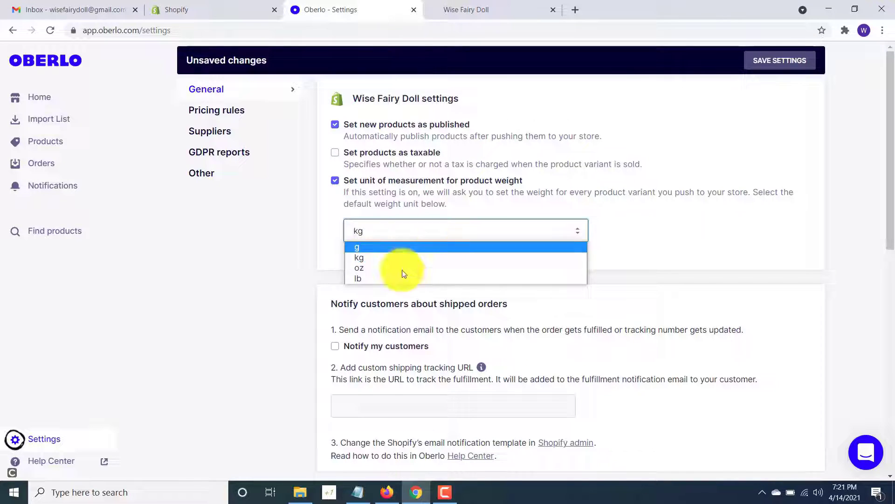
{"action": "left_click", "coordinate": [395, 279]}
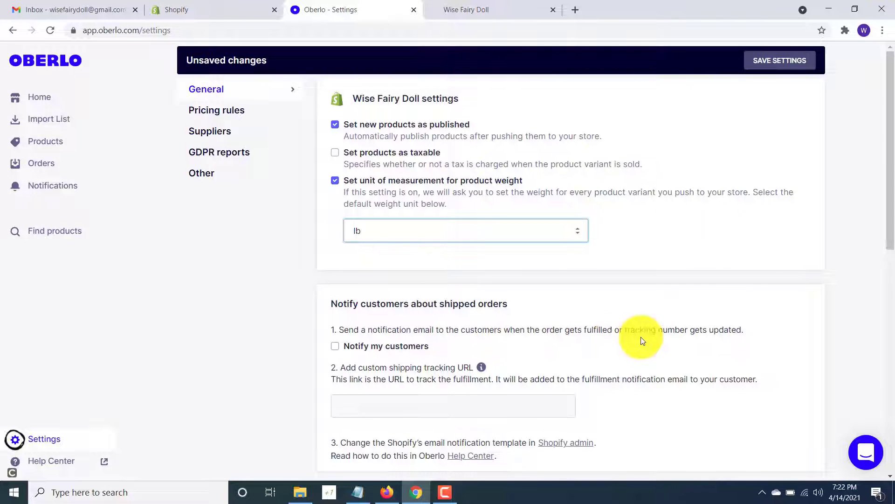
- Turn on shipping notifications; set unavailable products and variants to zero quantity with alerts
{"action": "left_click", "coordinate": [336, 346]}
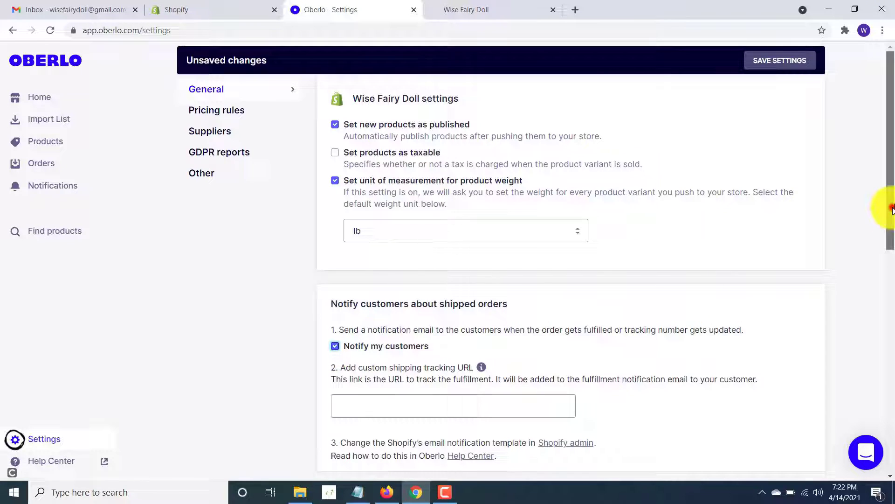
{"action": "left_click_drag", "start_coordinate": [888, 206], "coordinate": [887, 362]}
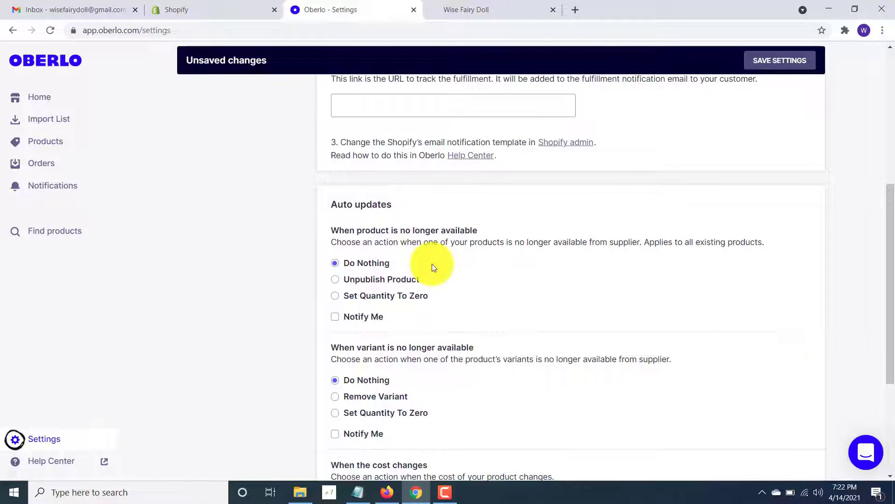
{"action": "left_click", "coordinate": [335, 317]}
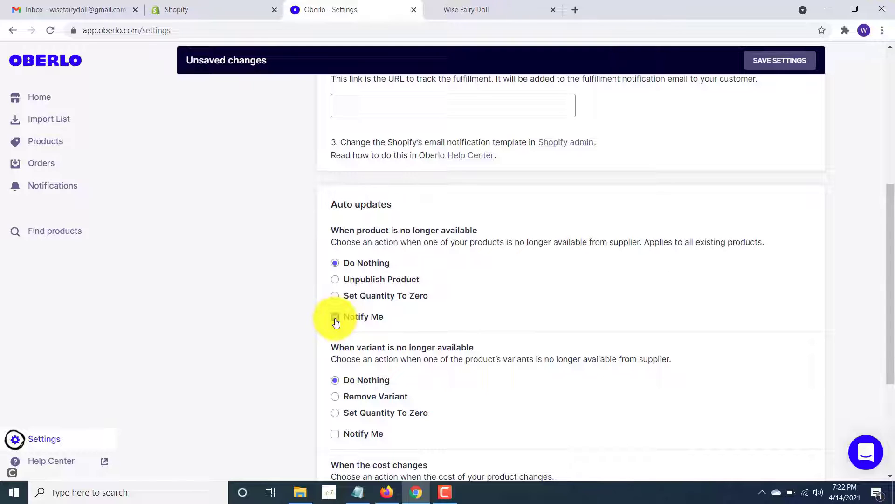
{"action": "left_click", "coordinate": [337, 297]}
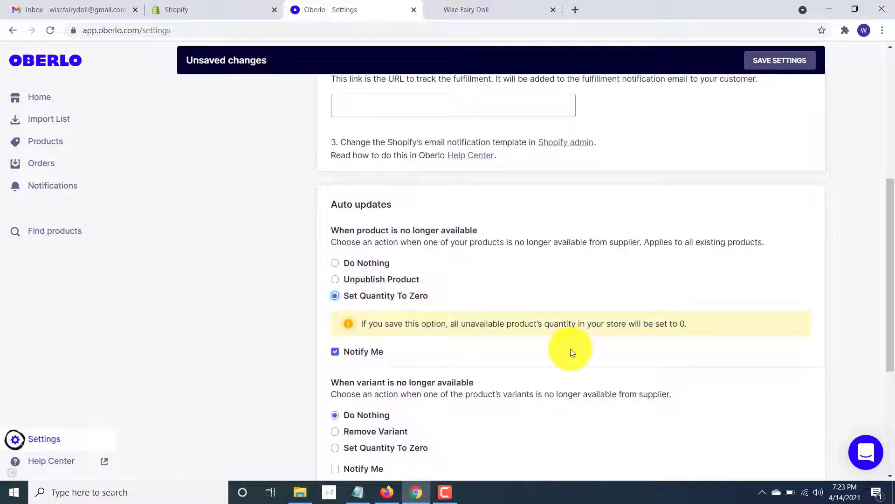
{"action": "left_click_drag", "start_coordinate": [885, 290], "coordinate": [886, 331]}
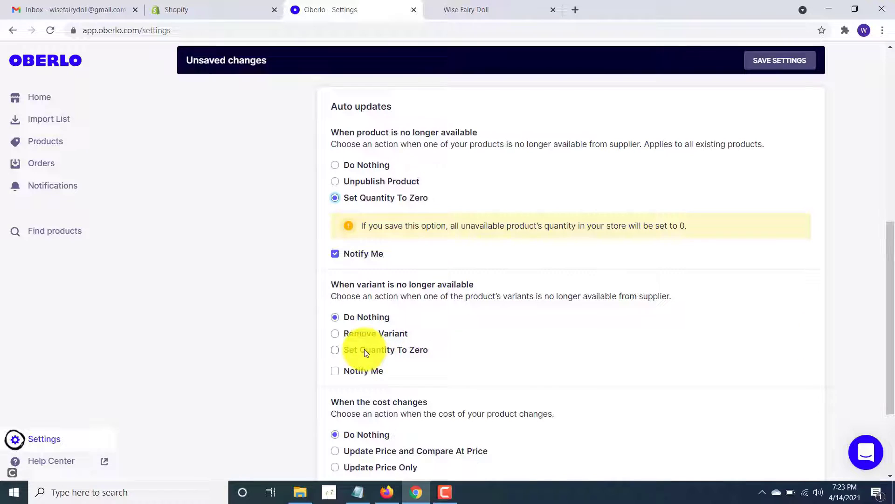
{"action": "left_click", "coordinate": [340, 350]}
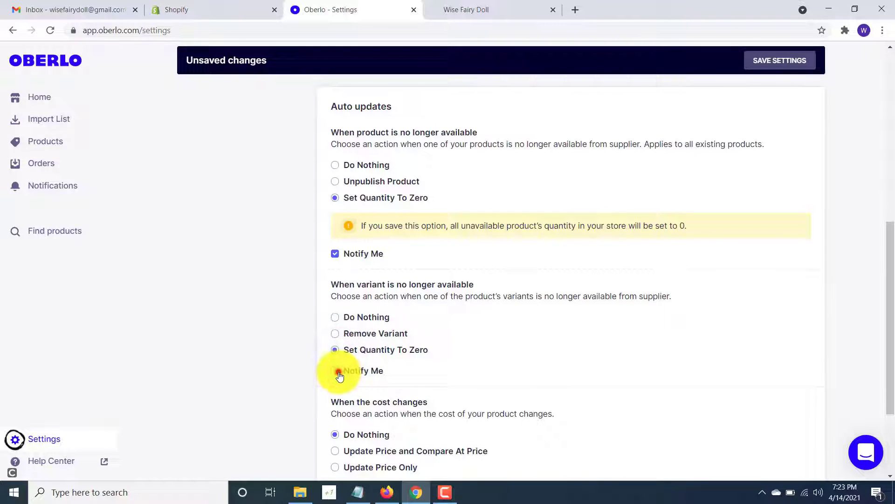
{"action": "left_click", "coordinate": [337, 372]}
{"action": "left_click", "coordinate": [335, 434]}
- Turn on cost-change alerts, set inventory to Update Automatically, and save the settings
{"action": "left_click_drag", "start_coordinate": [890, 296], "coordinate": [892, 400]}
{"action": "left_click", "coordinate": [336, 360]}
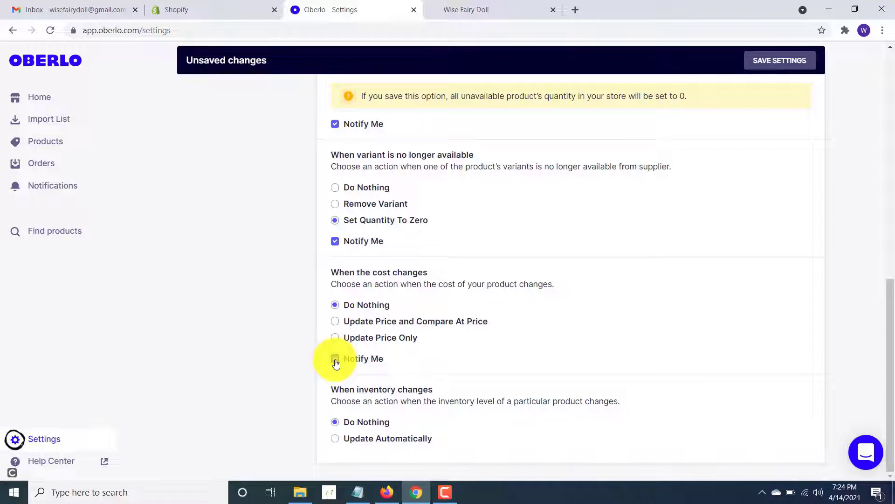
{"action": "left_click", "coordinate": [335, 359]}
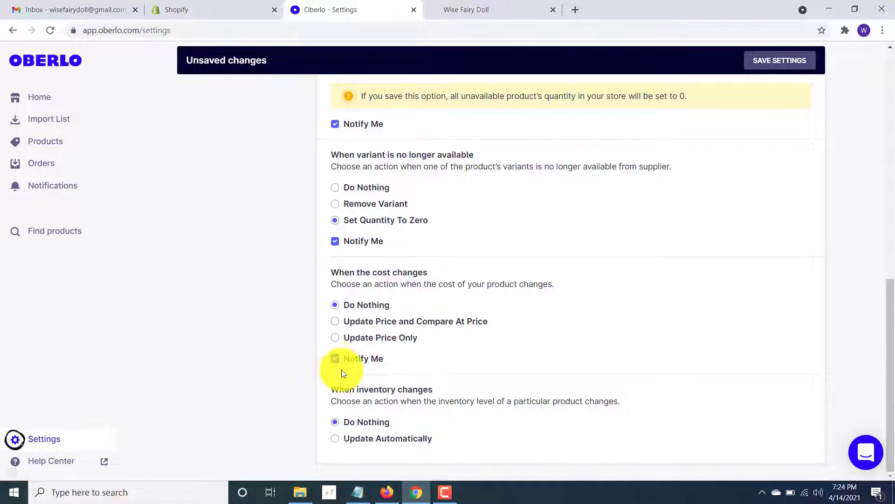
{"action": "left_click", "coordinate": [352, 437]}
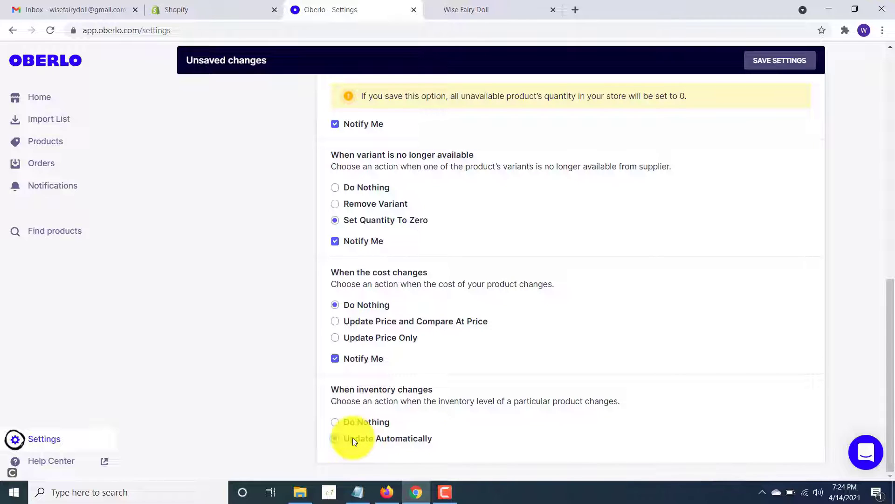
{"action": "left_click", "coordinate": [772, 65]}
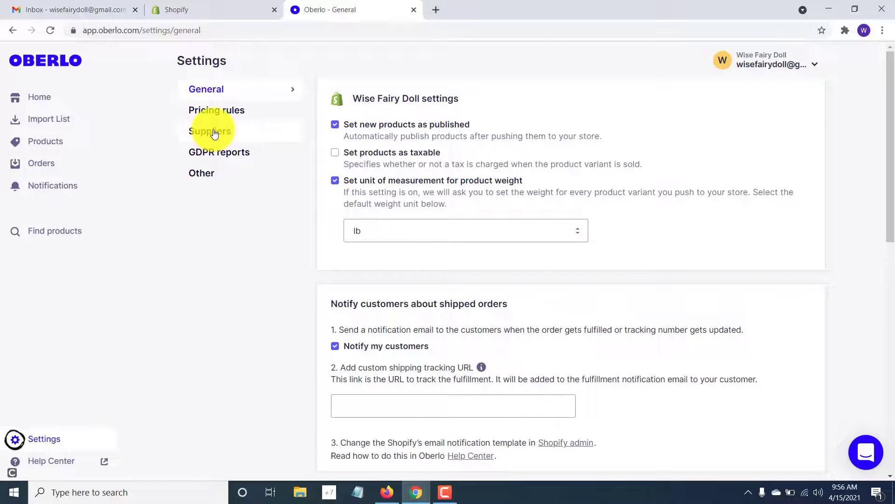
- Copy the store's contact number from Notepad into the Suppliers override phone field and save
{"action": "left_click", "coordinate": [215, 134]}
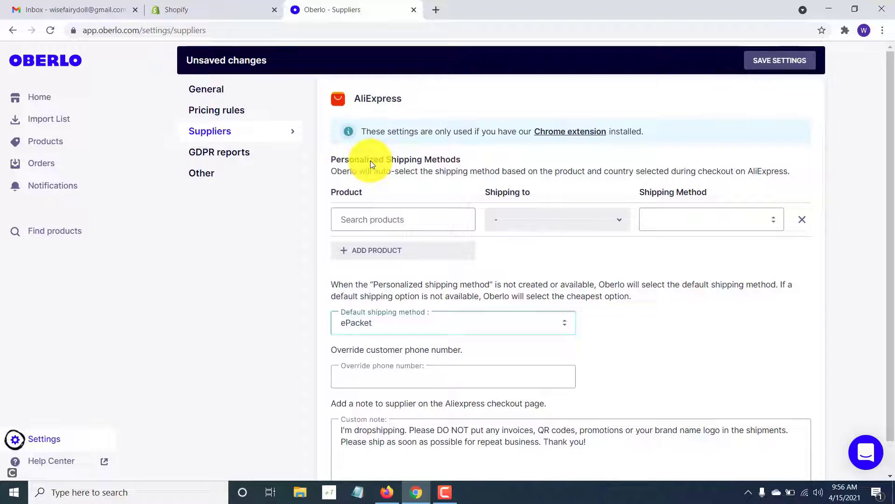
{"action": "left_click", "coordinate": [369, 372]}
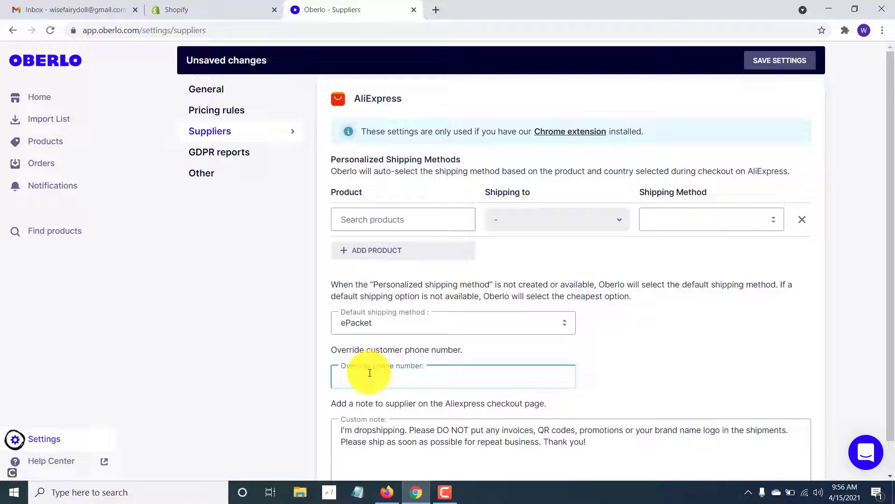
{"action": "left_click", "coordinate": [358, 492]}
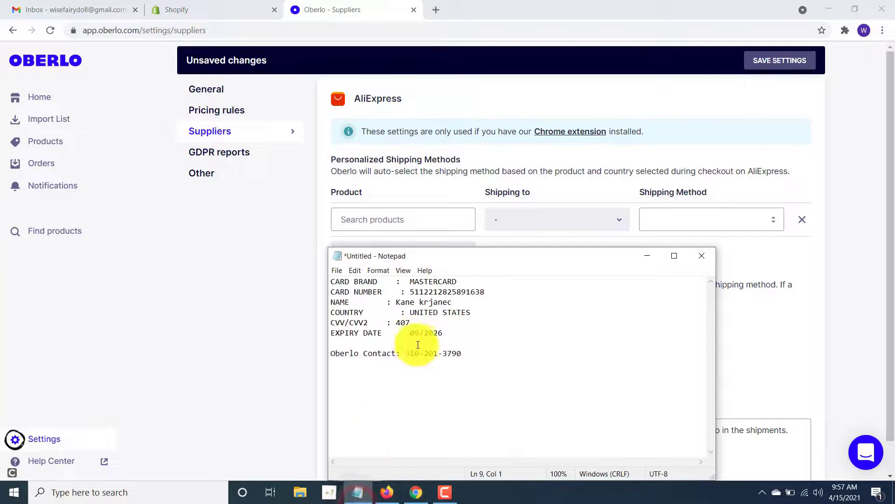
{"action": "left_click_drag", "start_coordinate": [462, 353], "coordinate": [407, 353]}
{"action": "key", "text": "ctrl+c"}
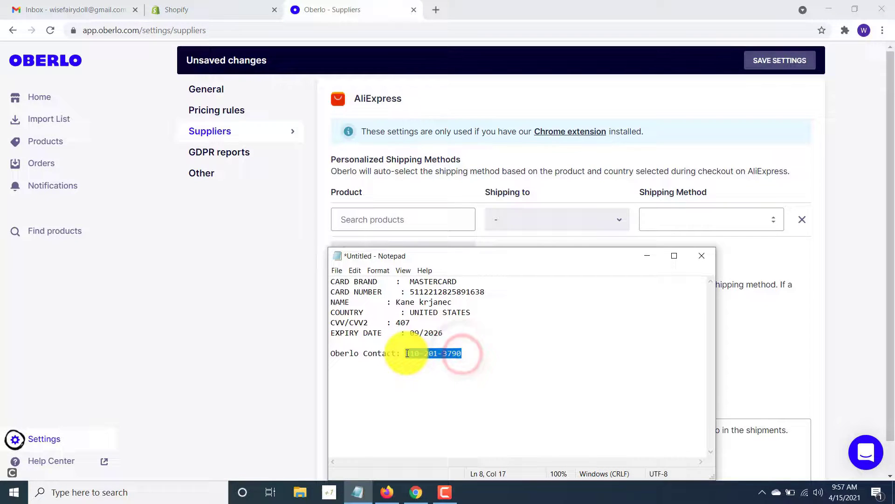
{"action": "left_click", "coordinate": [764, 357]}
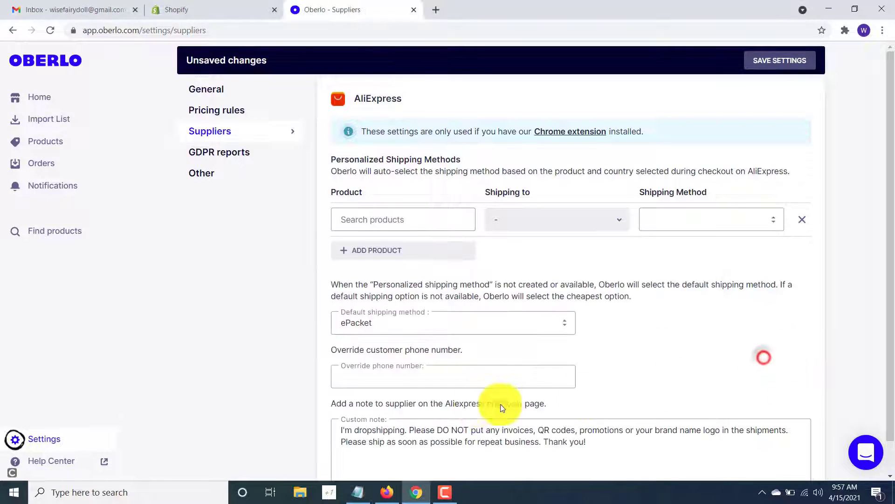
{"action": "left_click", "coordinate": [390, 373]}
{"action": "key", "text": "ctrl+v"}
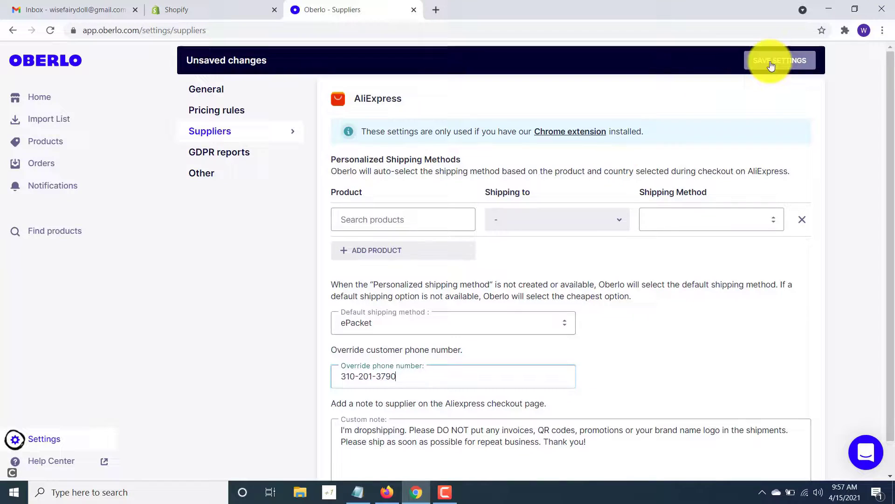
{"action": "left_click", "coordinate": [775, 64]}
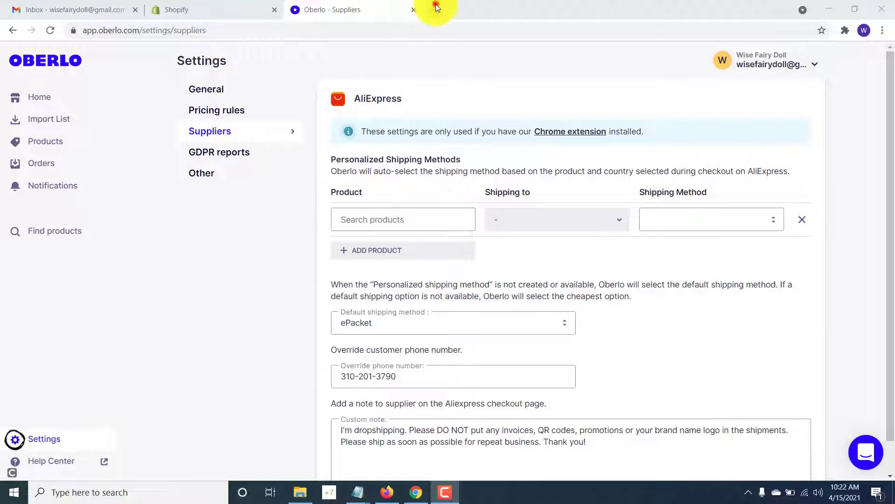
- Reach the Chrome Web Store via Google, search 'Oberl', and add the Oberlo Product Importer extension
{"action": "left_click", "coordinate": [436, 7]}
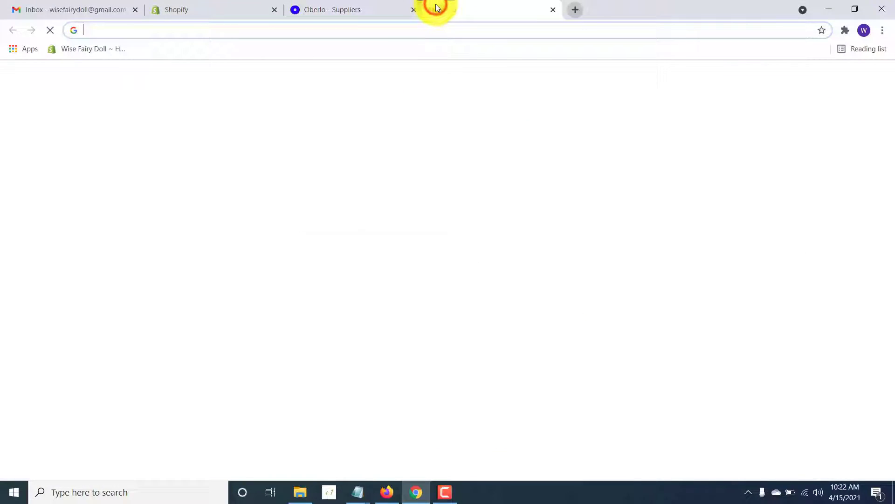
{"action": "type", "text": "chrome web"}
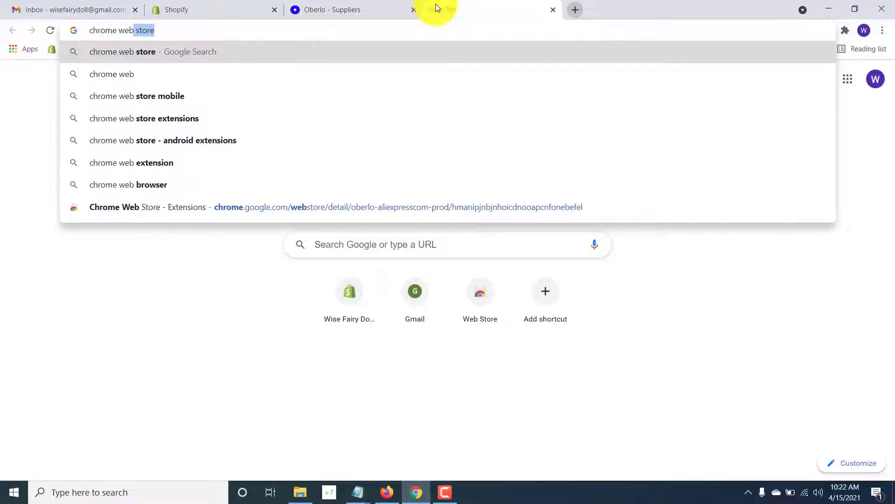
{"action": "key", "text": "Return"}
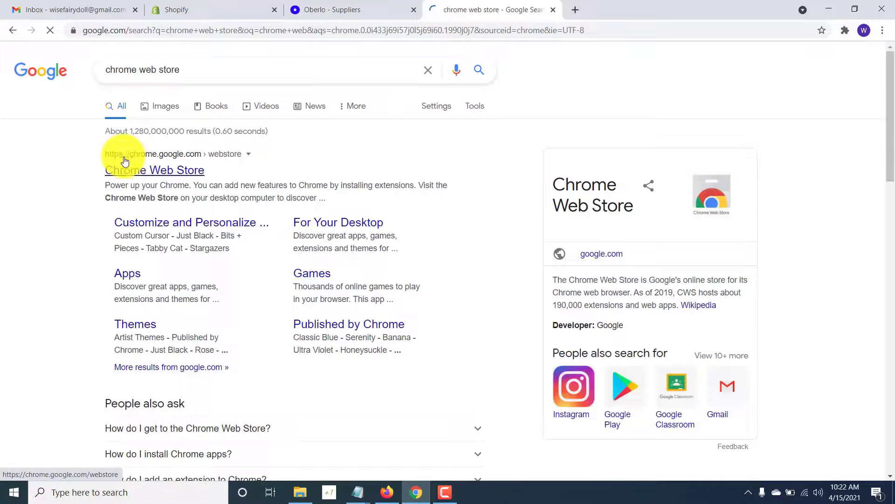
{"action": "left_click", "coordinate": [146, 174]}
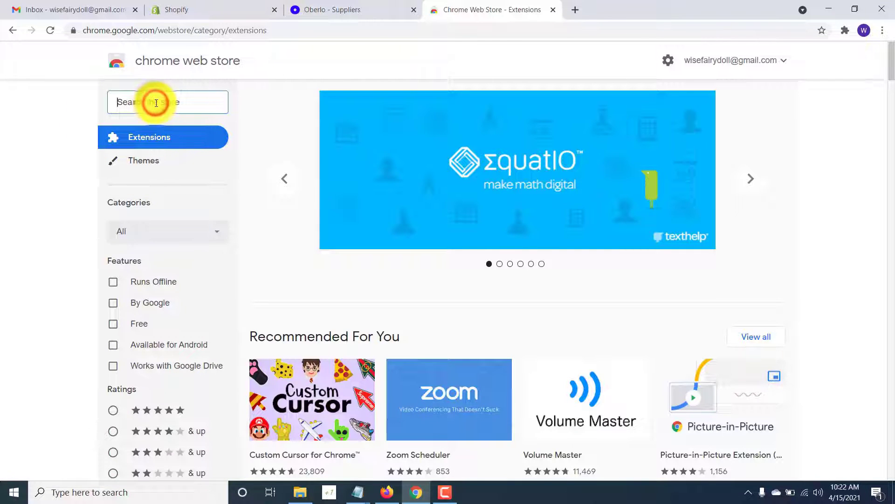
{"action": "type", "text": "Oberlo"}
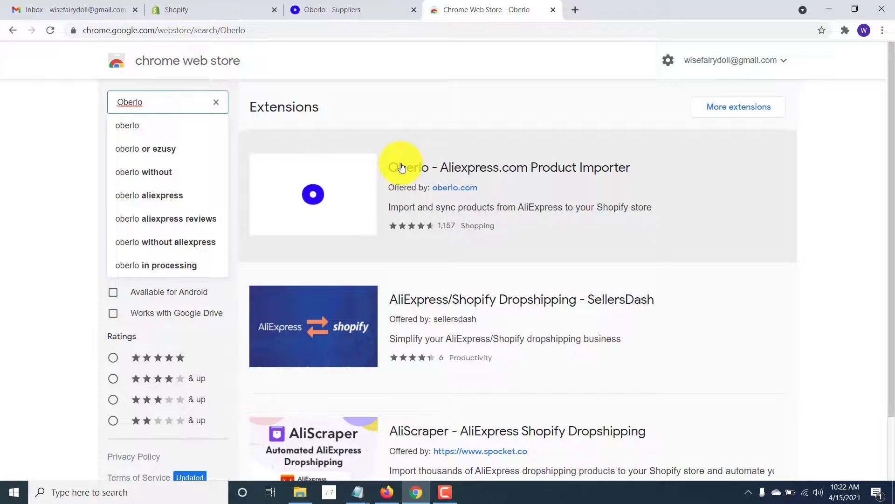
{"action": "left_click", "coordinate": [402, 167]}
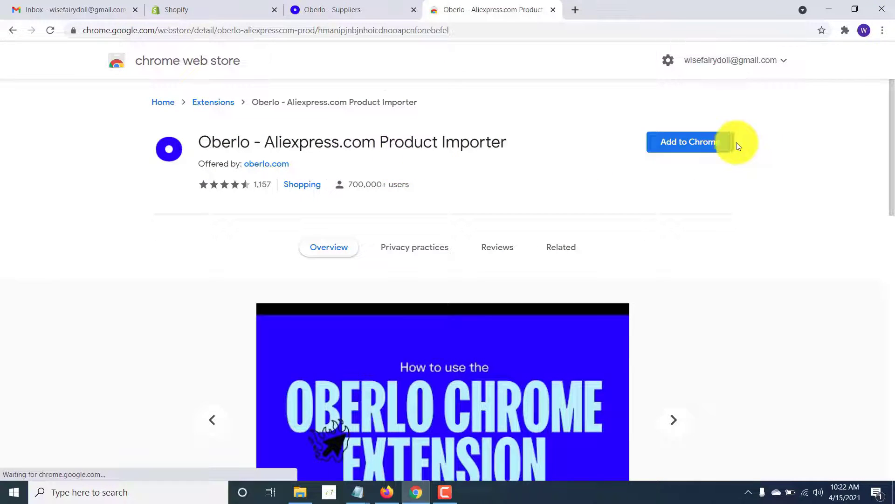
{"action": "left_click", "coordinate": [709, 141]}
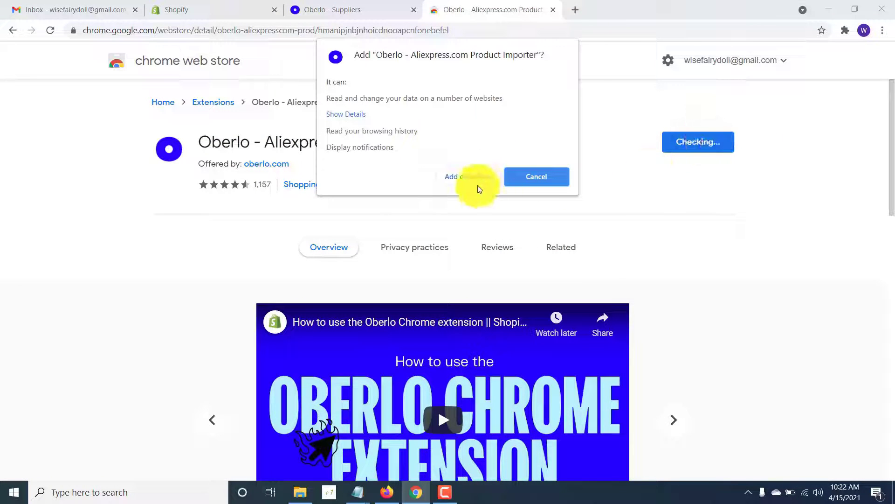
{"action": "left_click", "coordinate": [477, 182]}
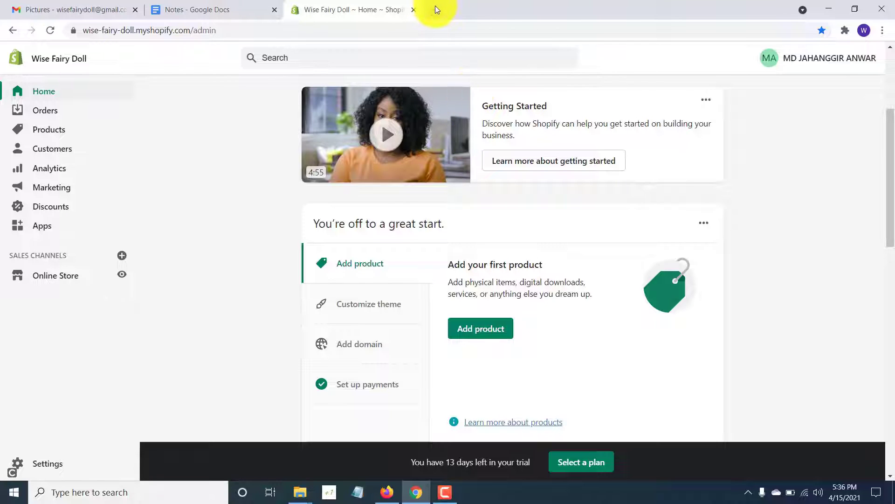
- Open the Chrome Web Store in a new tab through a Google search for 'chrome'
{"action": "left_click", "coordinate": [436, 9]}
{"action": "type", "text": "chrome"}
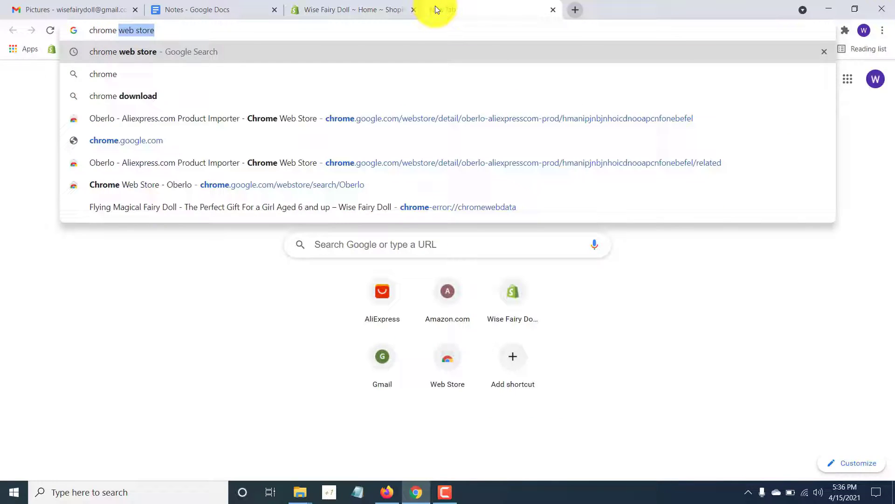
{"action": "key", "text": "Return"}
{"action": "left_click", "coordinate": [146, 172]}
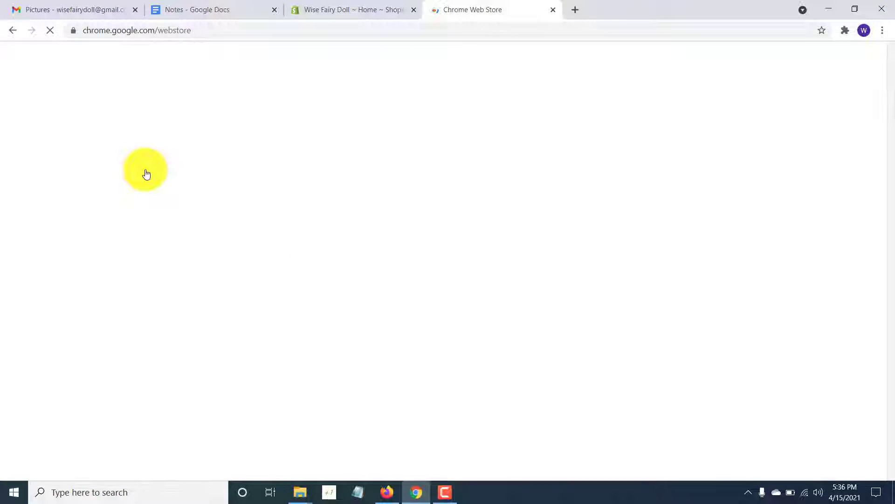
- Search 'allsave', add the AliSave extension to Chrome, and close its welcome page
{"action": "left_click", "coordinate": [147, 95]}
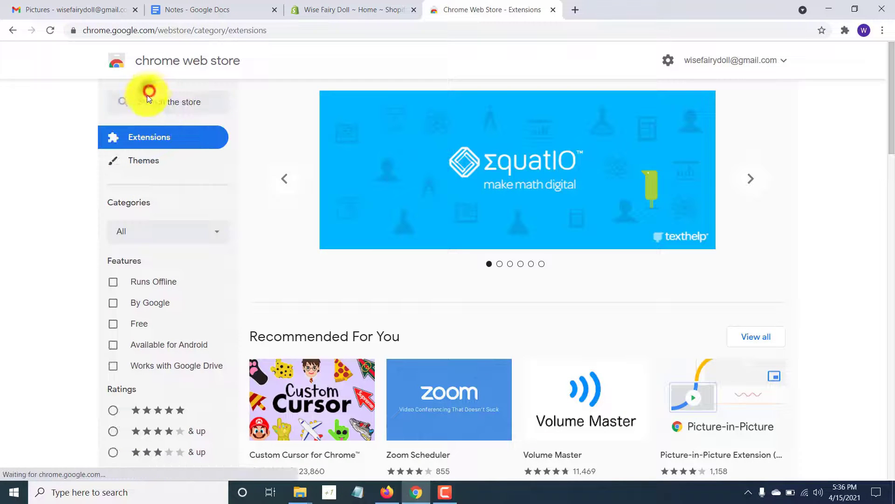
{"action": "type", "text": "all"}
{"action": "type", "text": "sa"}
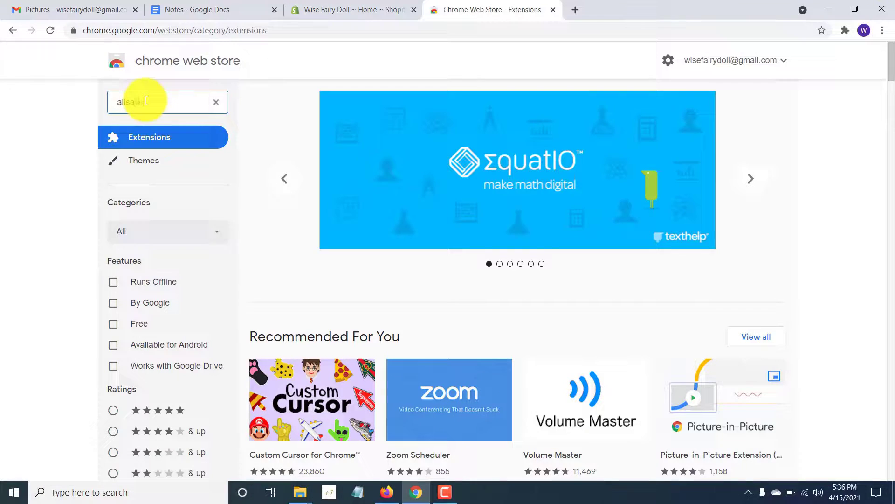
{"action": "type", "text": "ve"}
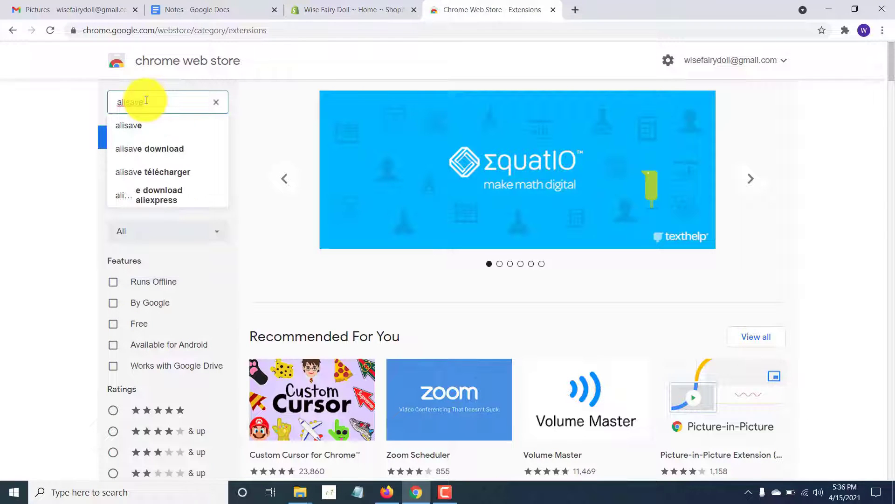
{"action": "left_click", "coordinate": [163, 148]}
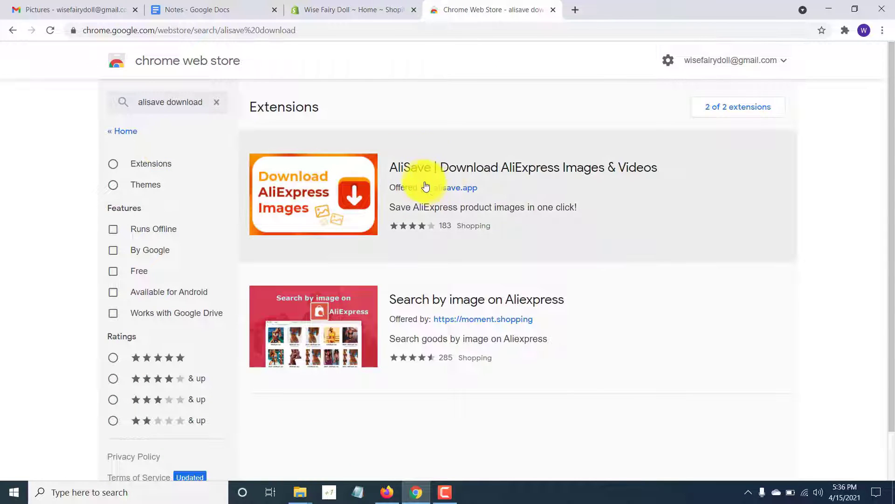
{"action": "left_click", "coordinate": [436, 173]}
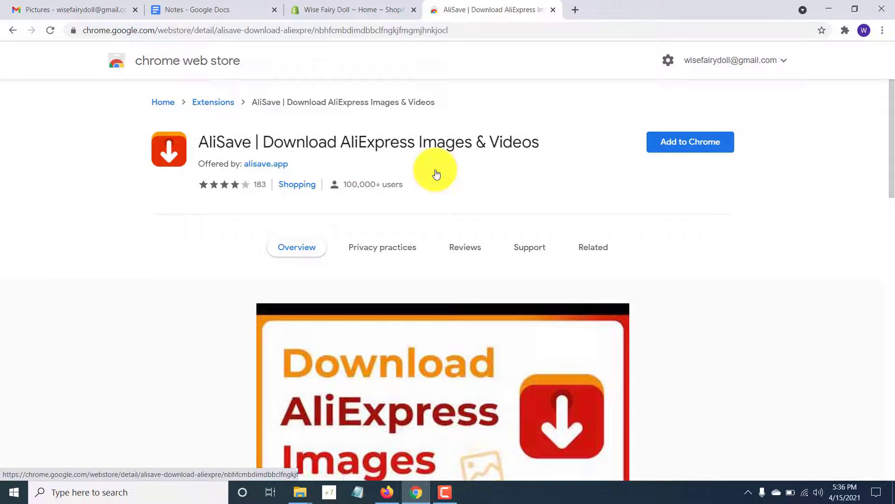
{"action": "left_click", "coordinate": [700, 142]}
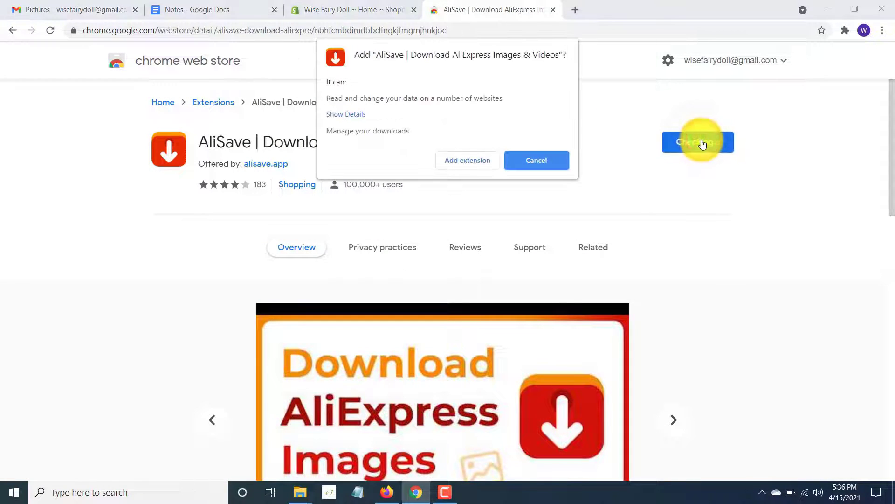
{"action": "left_click", "coordinate": [469, 164]}
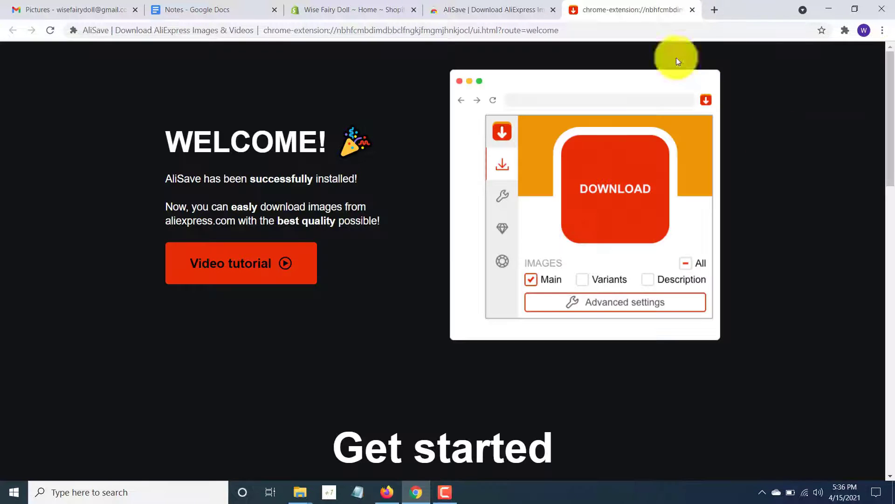
{"action": "left_click", "coordinate": [691, 10]}
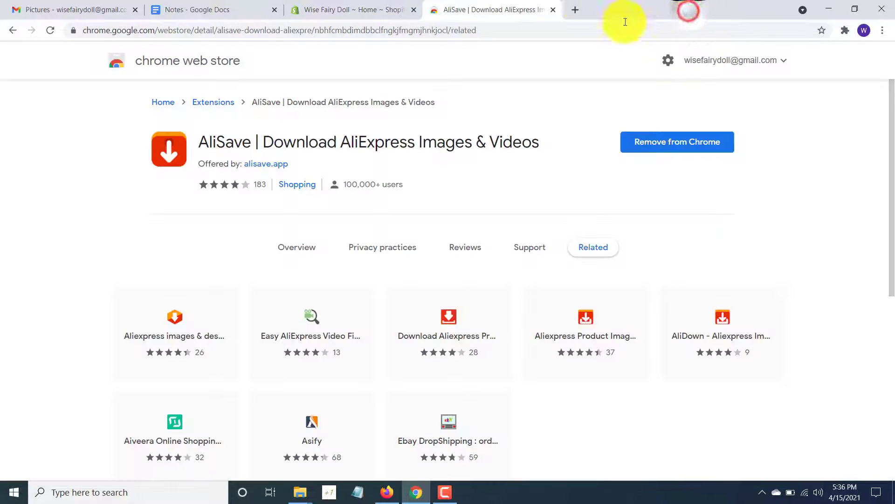
- Open AliExpress in a new tab and dismiss the discount coupon popup
{"action": "left_click", "coordinate": [574, 7]}
{"action": "type", "text": "aliexpress.com"}
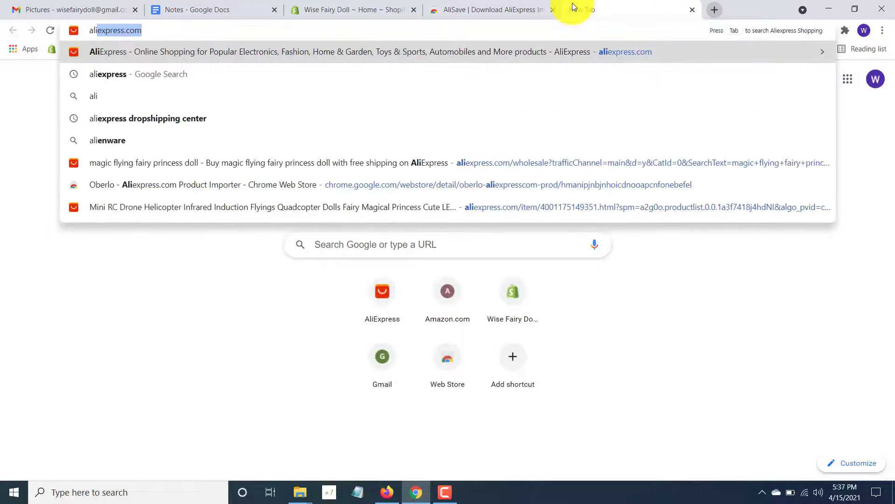
{"action": "key", "text": "Return"}
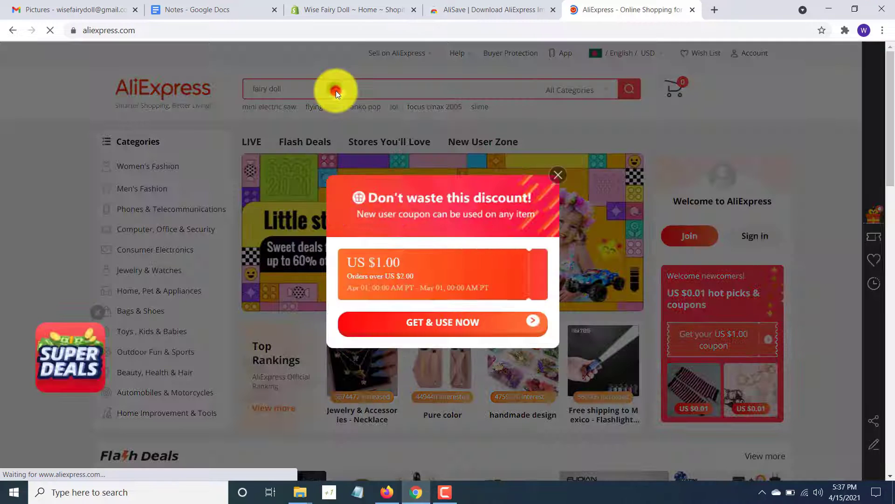
{"action": "left_click", "coordinate": [553, 173]}
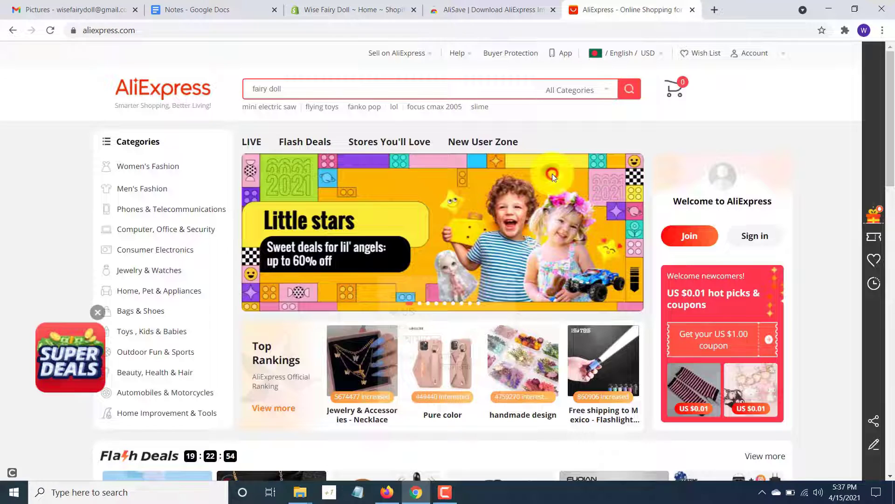
- Search for 'fairy doll', add 'flying', and pick the magic flying fairy princess doll suggestion
{"action": "left_click", "coordinate": [272, 84]}
{"action": "type", "text": "fairy "}
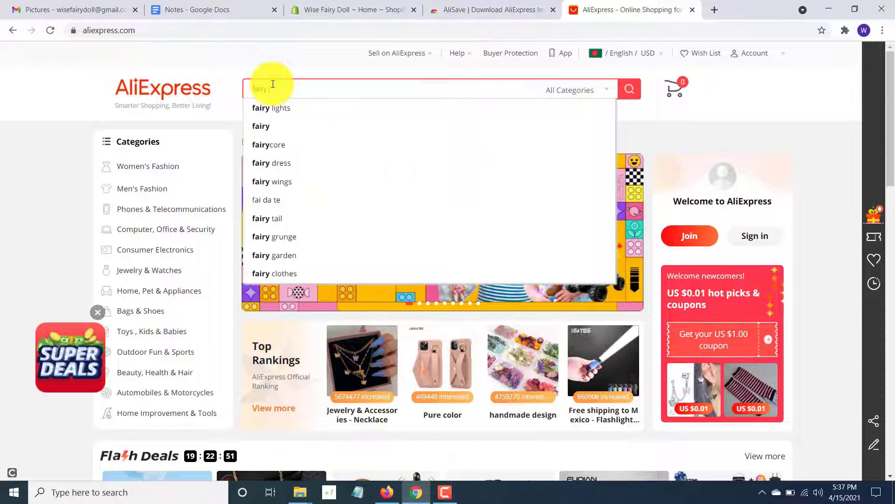
{"action": "type", "text": "doll"}
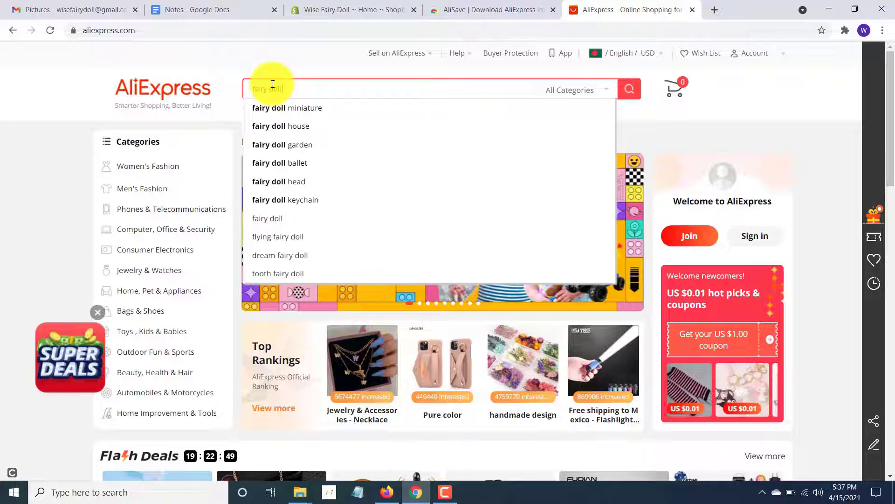
{"action": "left_click", "coordinate": [254, 86]}
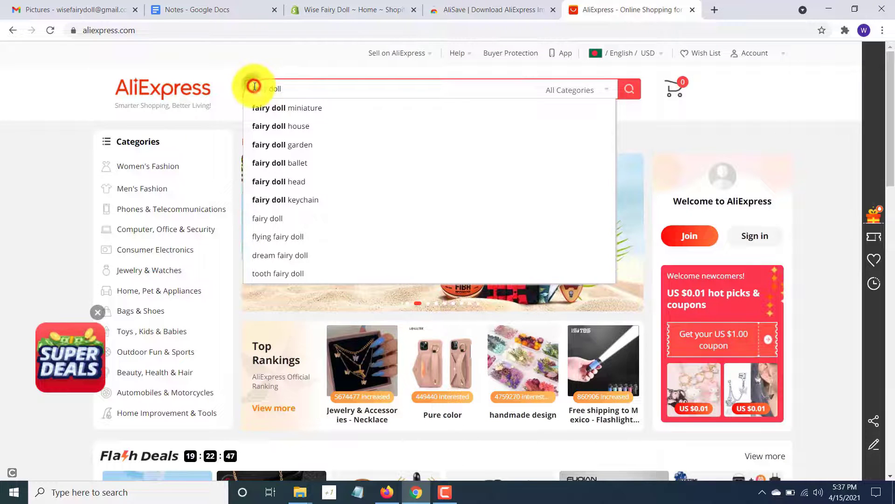
{"action": "type", "text": "flying"}
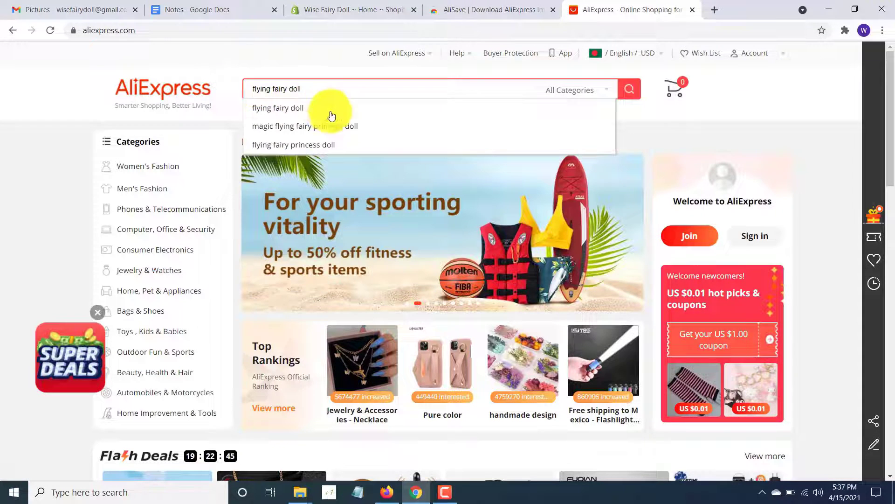
{"action": "left_click", "coordinate": [347, 125]}
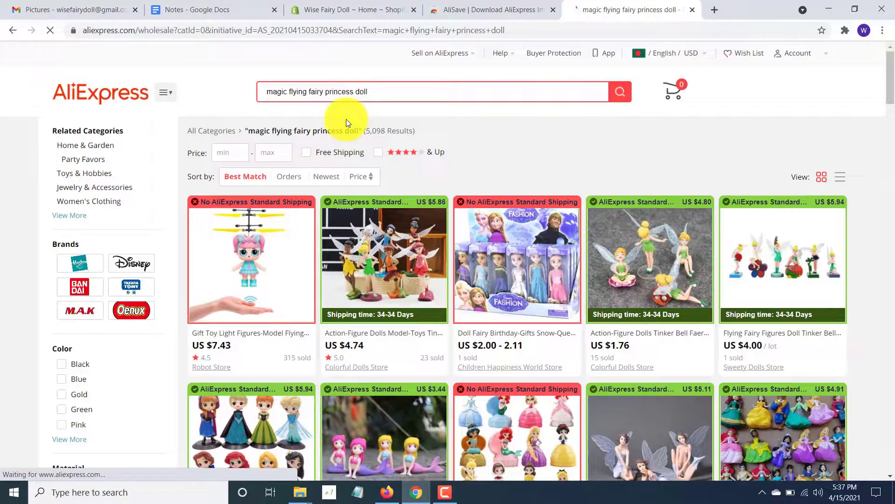
- Sort the results by Orders and open the first five doll listings in background tabs
{"action": "left_click", "coordinate": [278, 180]}
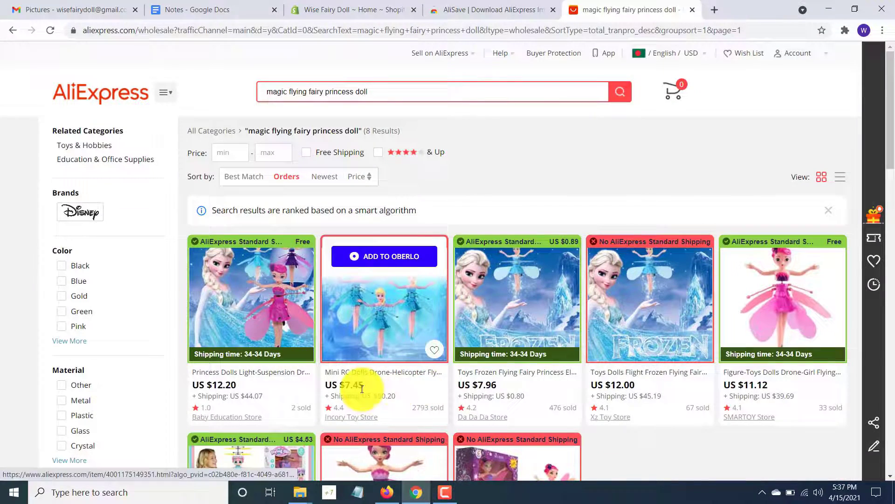
{"action": "middle_click", "coordinate": [396, 373]}
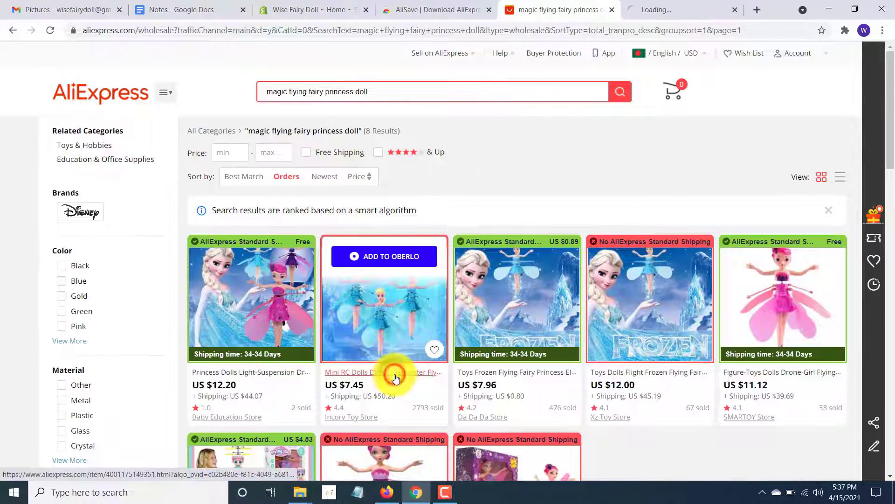
{"action": "middle_click", "coordinate": [245, 374]}
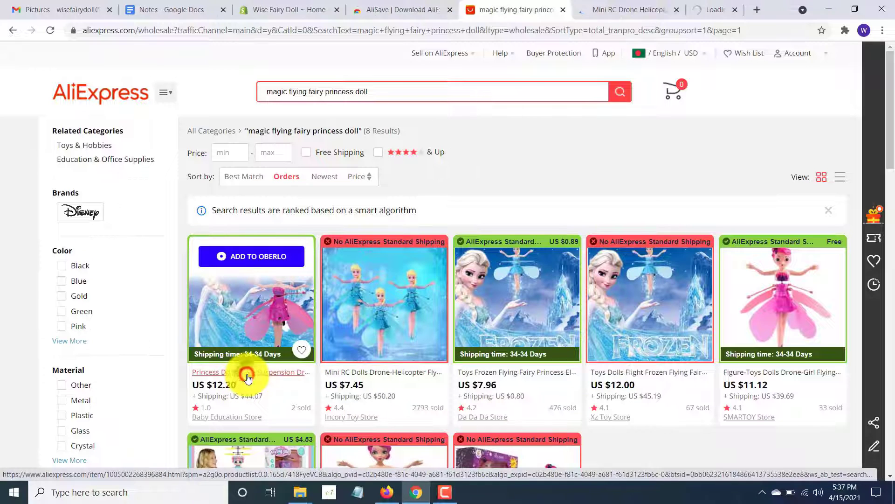
{"action": "middle_click", "coordinate": [530, 376]}
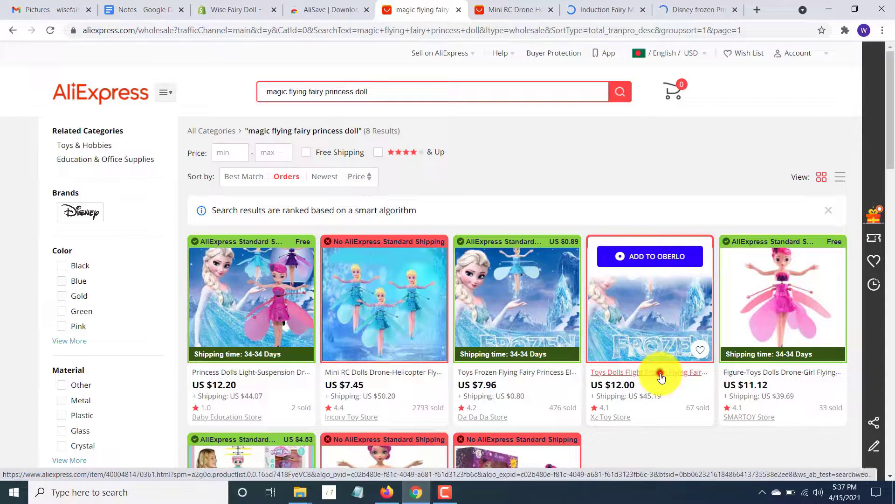
{"action": "middle_click", "coordinate": [662, 377]}
{"action": "middle_click", "coordinate": [769, 371]}
- Browse the Mini RC Drone listing's photos and description, then move to the Induction Fairy tab
{"action": "mouse_move", "coordinate": [462, 63]}
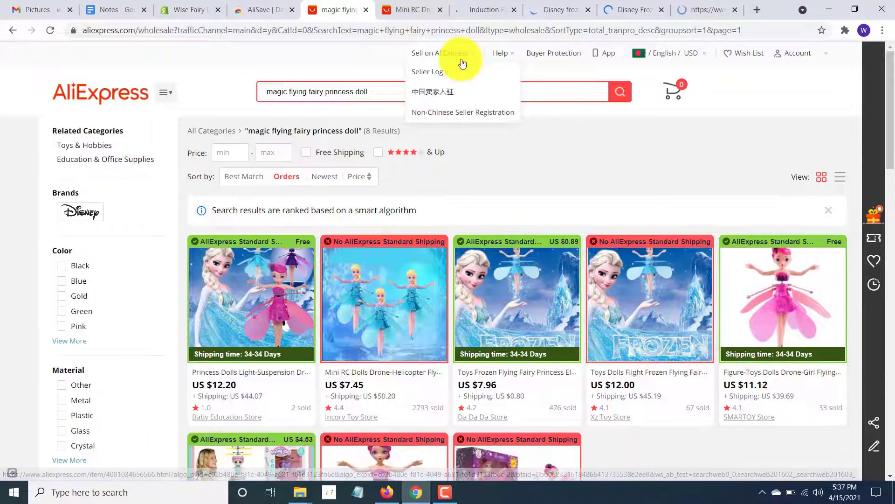
{"action": "left_click", "coordinate": [414, 9]}
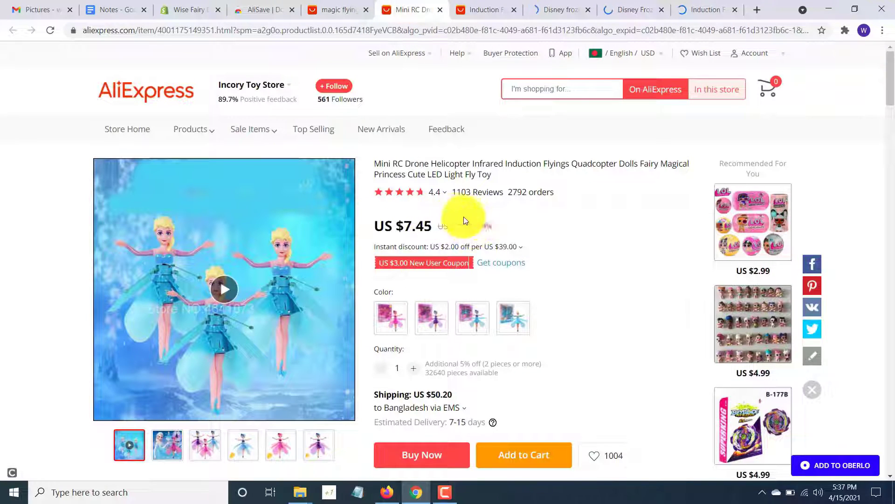
{"action": "mouse_move", "coordinate": [159, 455]}
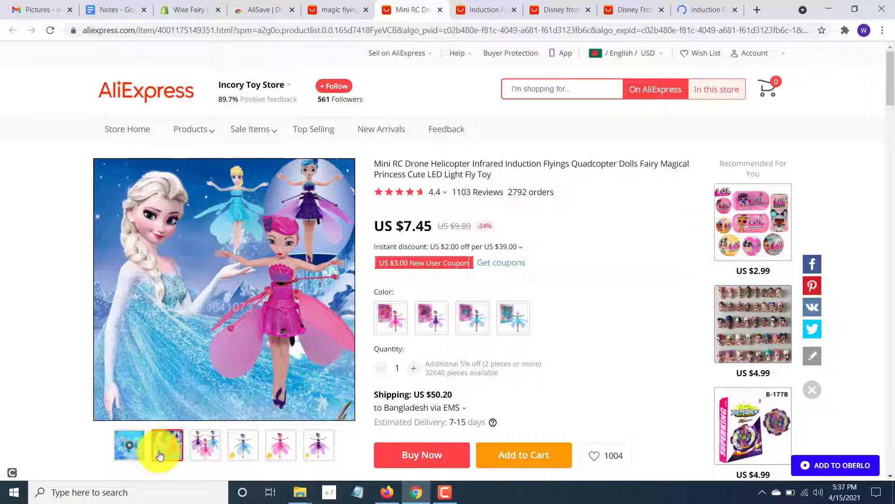
{"action": "mouse_move", "coordinate": [207, 452]}
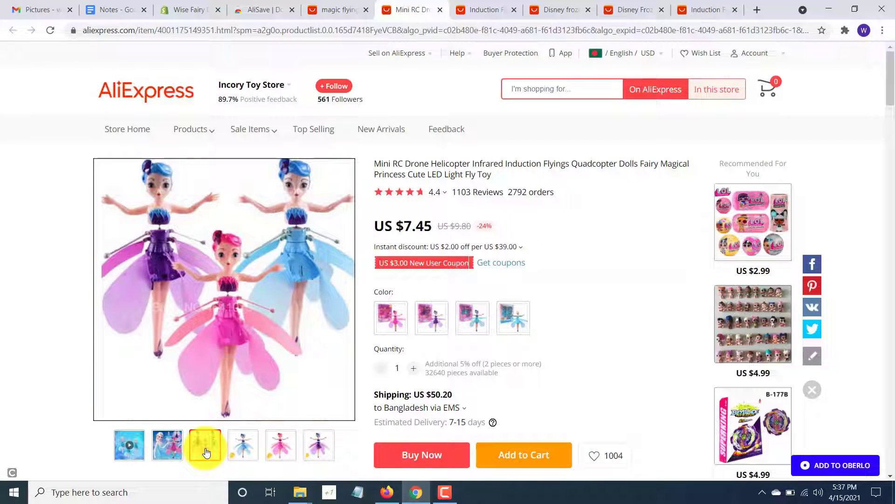
{"action": "mouse_move", "coordinate": [320, 448]}
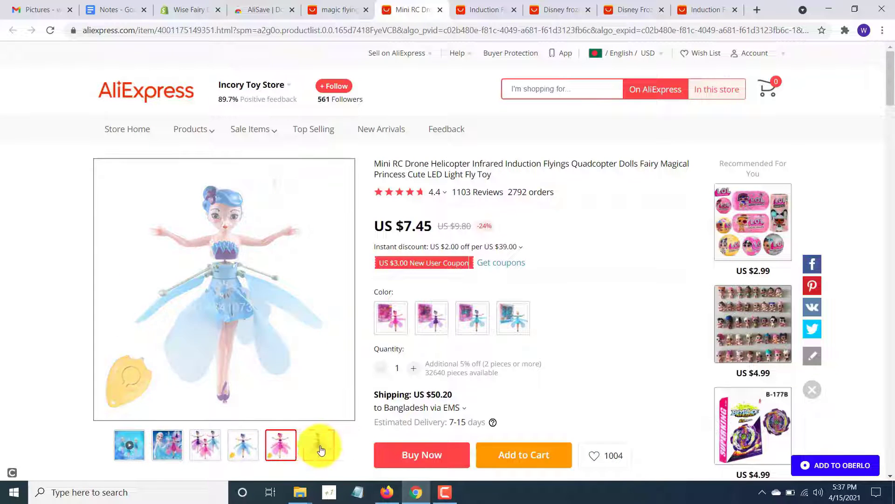
{"action": "scroll", "coordinate": [321, 449], "scroll_direction": "down", "scroll_amount": 15}
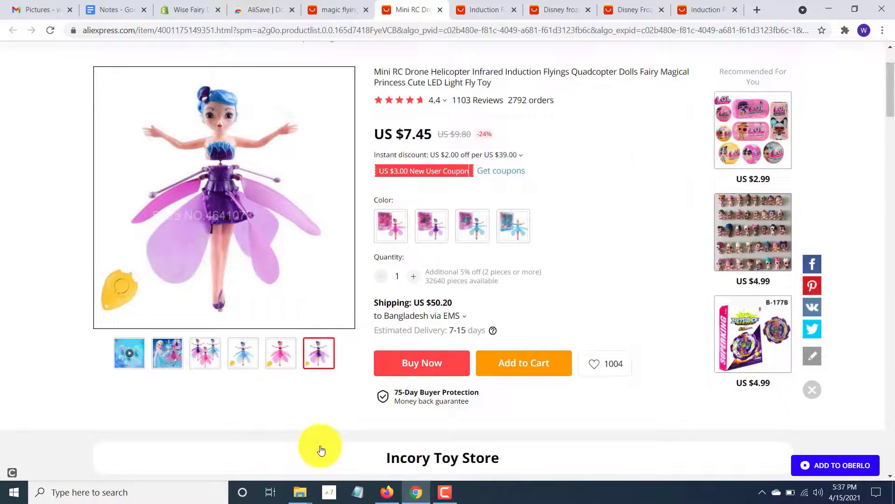
{"action": "scroll", "coordinate": [320, 449], "scroll_direction": "down", "scroll_amount": 15}
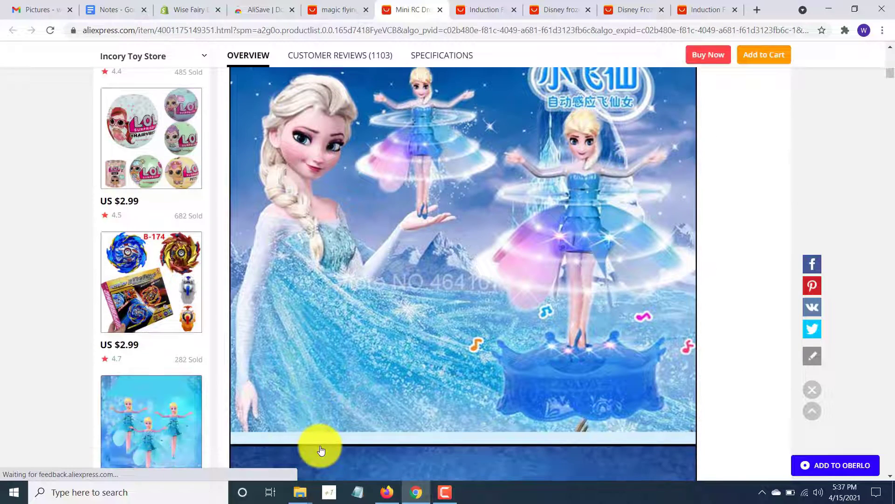
{"action": "scroll", "coordinate": [321, 449], "scroll_direction": "down", "scroll_amount": 10}
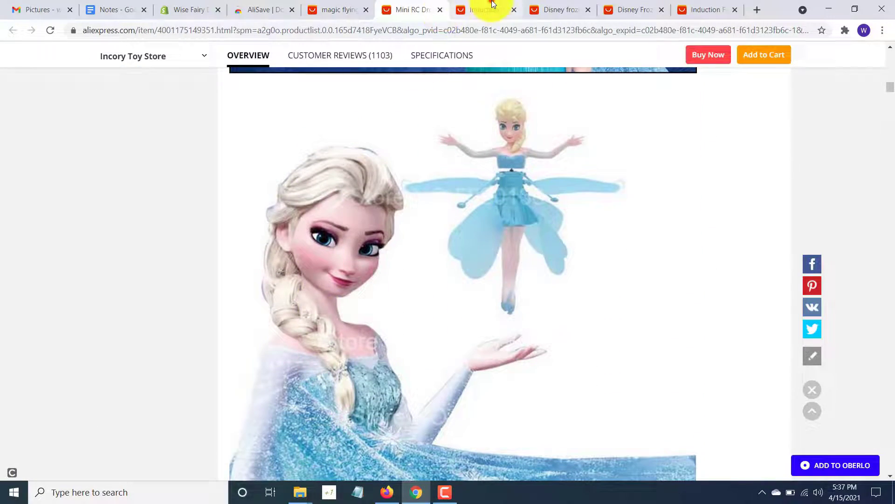
{"action": "left_click", "coordinate": [492, 5]}
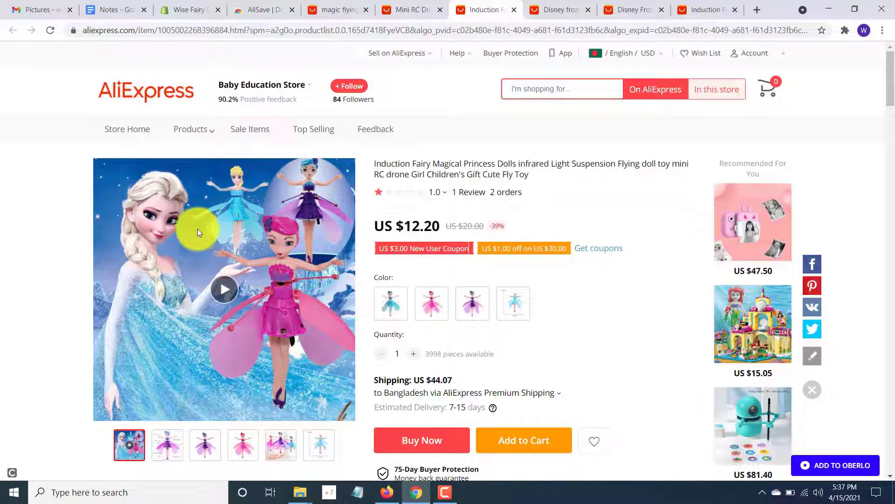
- View the Induction Fairy doll's photos: purple, pink, three fairies, and blue with dimensions
{"action": "left_click", "coordinate": [197, 432]}
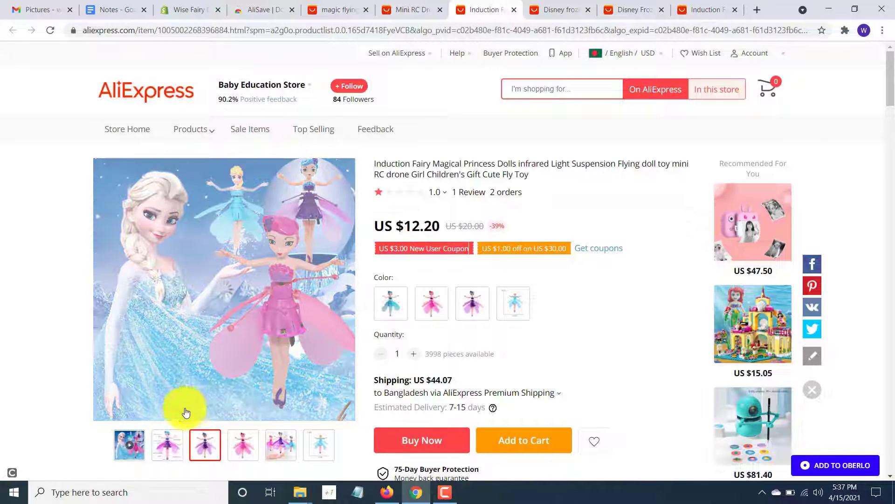
{"action": "left_click", "coordinate": [169, 443]}
{"action": "left_click", "coordinate": [194, 441]}
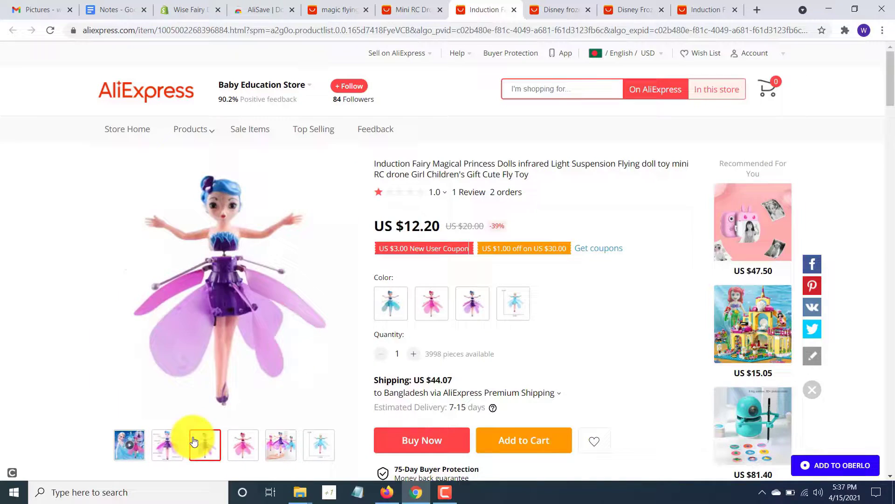
{"action": "left_click", "coordinate": [250, 442]}
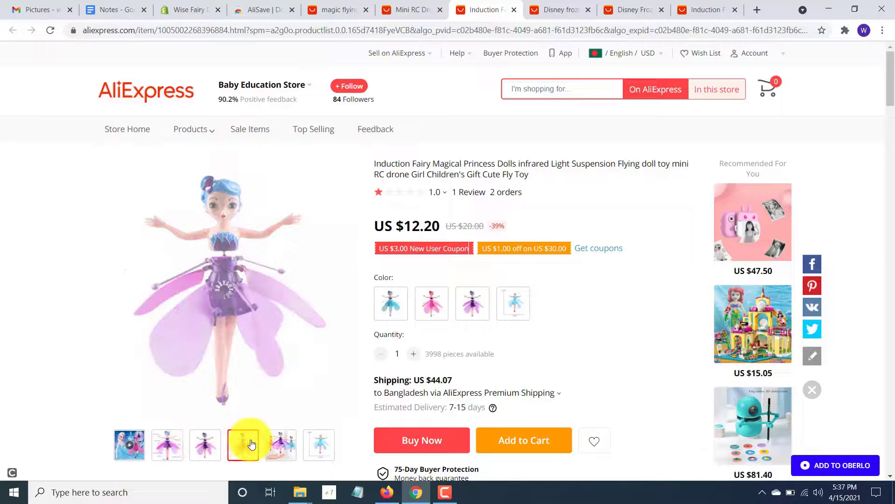
{"action": "left_click", "coordinate": [281, 447]}
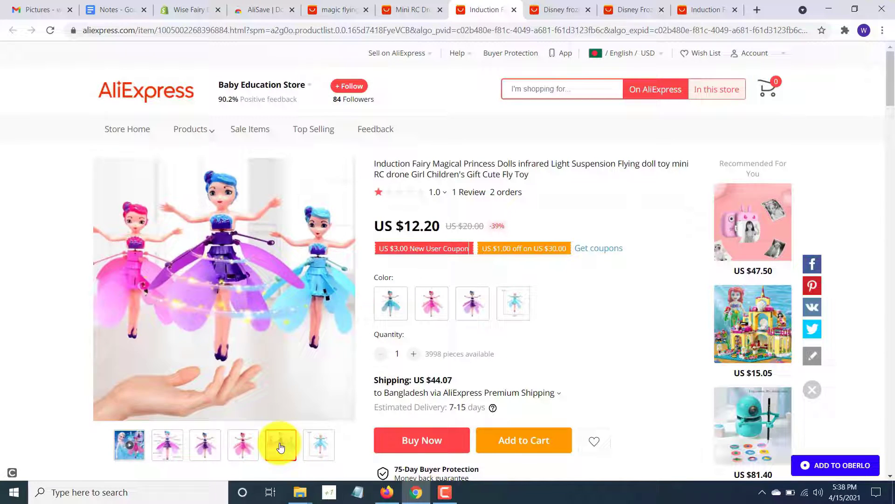
{"action": "left_click", "coordinate": [306, 449]}
- Scroll down to Customer Reviews, showing one 1-star damaged-package review
{"action": "scroll", "coordinate": [315, 449], "scroll_direction": "down", "scroll_amount": 9}
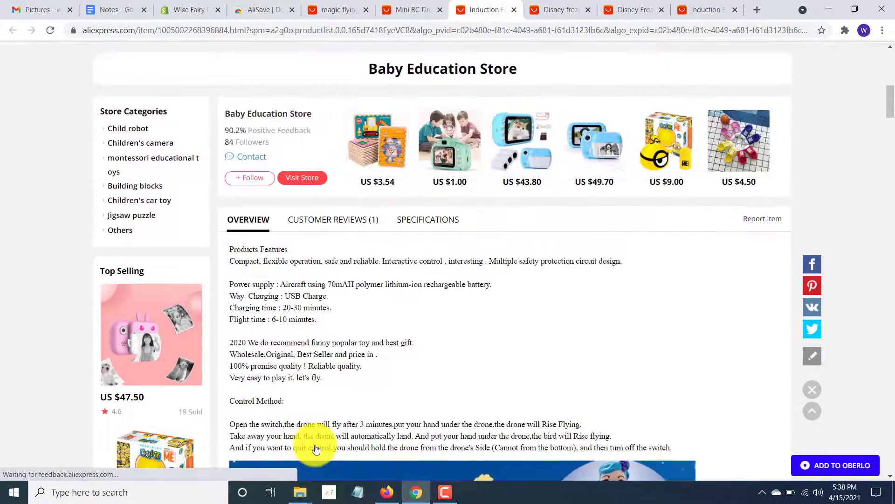
{"action": "scroll", "coordinate": [316, 449], "scroll_direction": "down", "scroll_amount": 8}
{"action": "scroll", "coordinate": [316, 448], "scroll_direction": "down", "scroll_amount": 10}
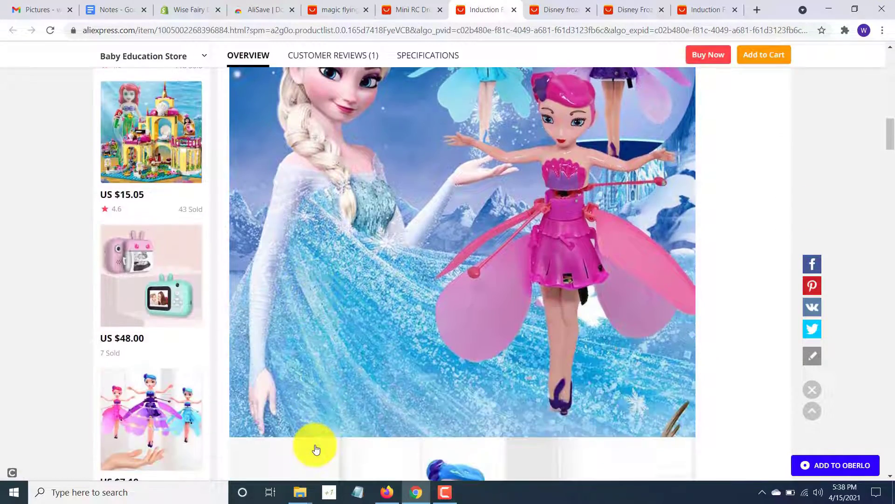
{"action": "scroll", "coordinate": [315, 449], "scroll_direction": "down", "scroll_amount": 10}
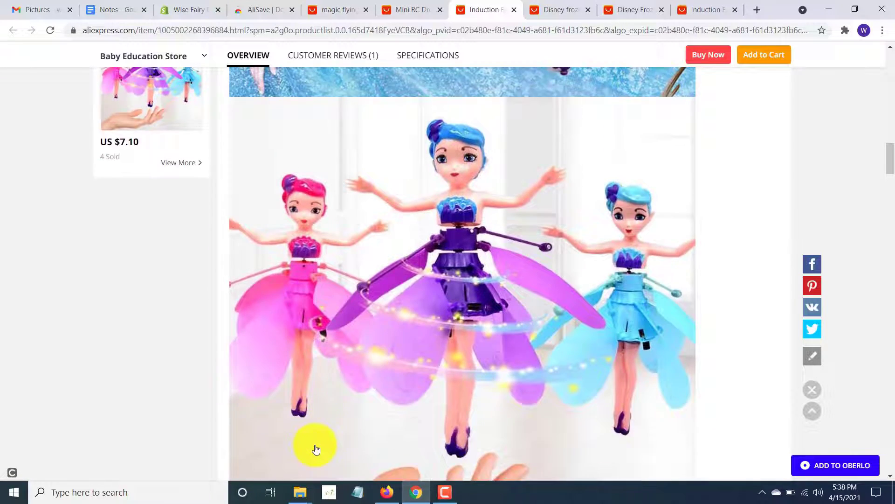
{"action": "scroll", "coordinate": [316, 448], "scroll_direction": "down", "scroll_amount": 10}
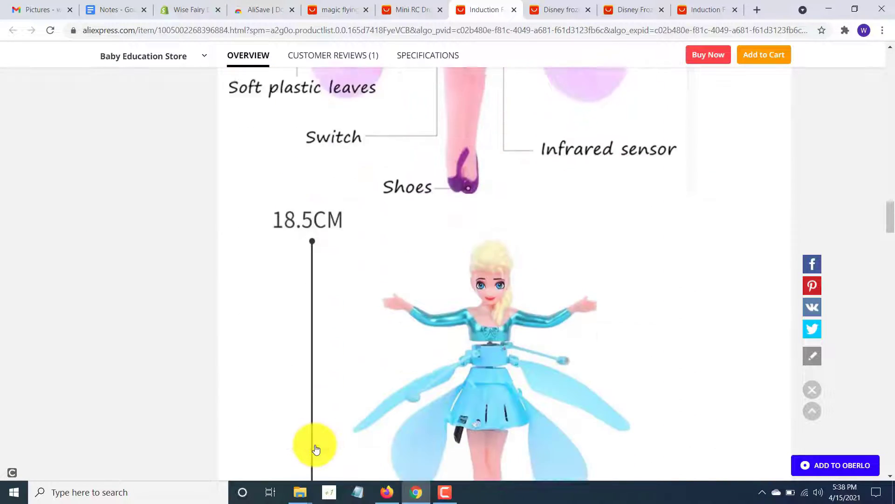
{"action": "scroll", "coordinate": [315, 448], "scroll_direction": "down", "scroll_amount": 20}
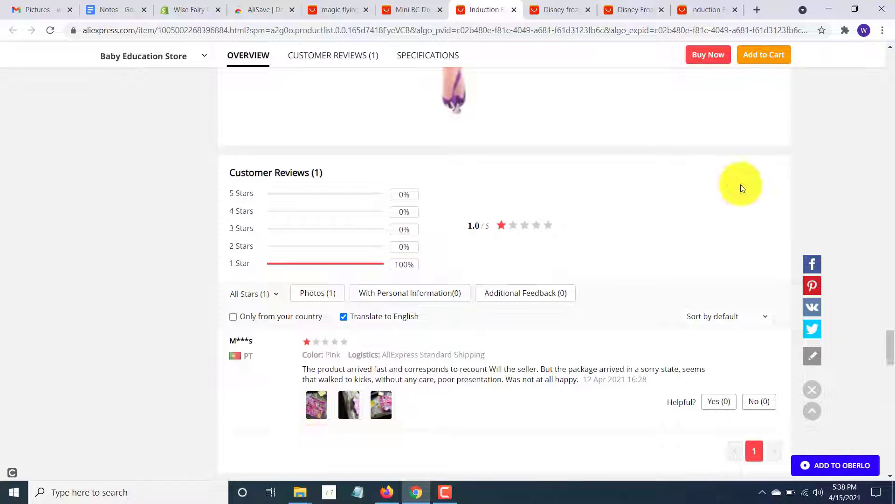
- Download the Induction Fairy listing's main, variant and description images with AliSave
{"action": "left_click", "coordinate": [846, 34]}
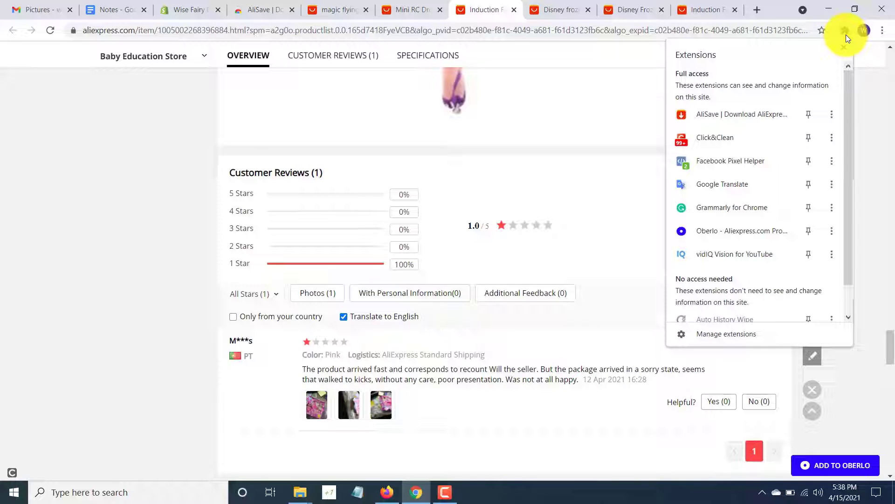
{"action": "left_click", "coordinate": [724, 119]}
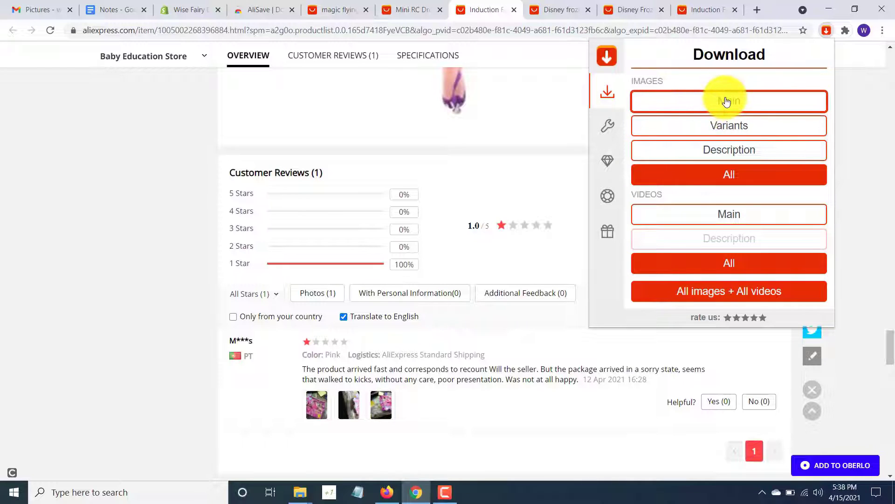
{"action": "left_click", "coordinate": [725, 99]}
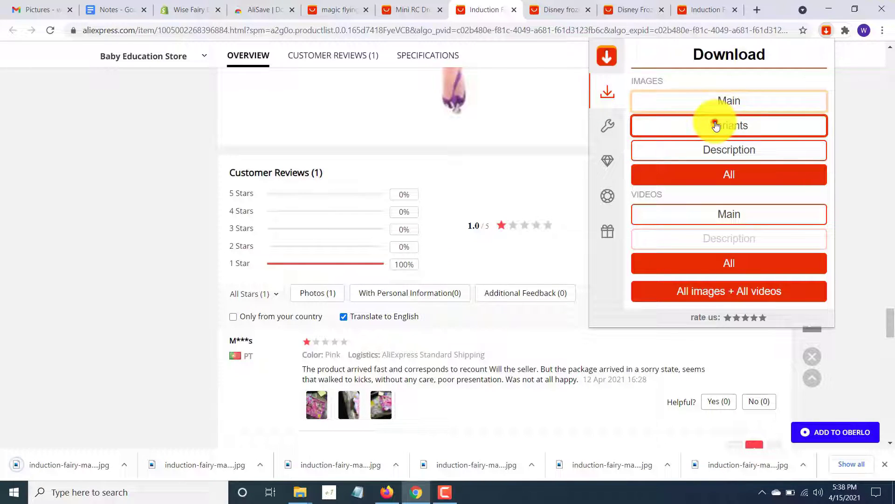
{"action": "left_click", "coordinate": [716, 126]}
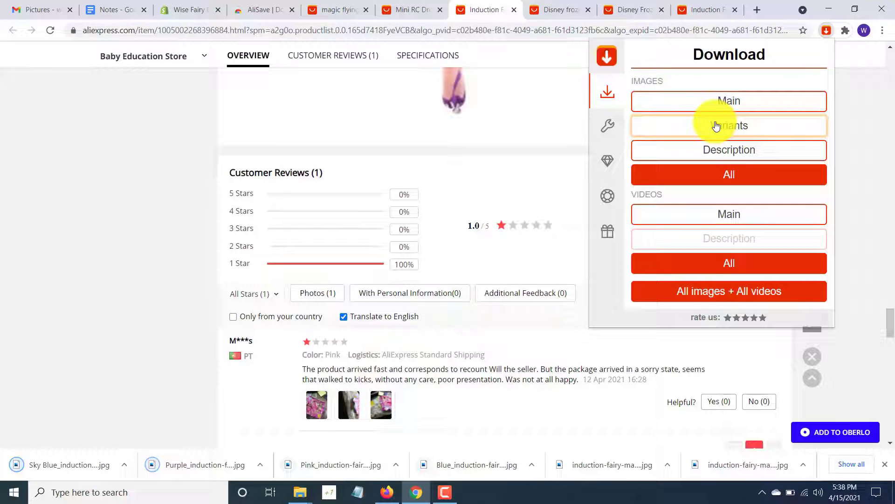
{"action": "left_click", "coordinate": [718, 152]}
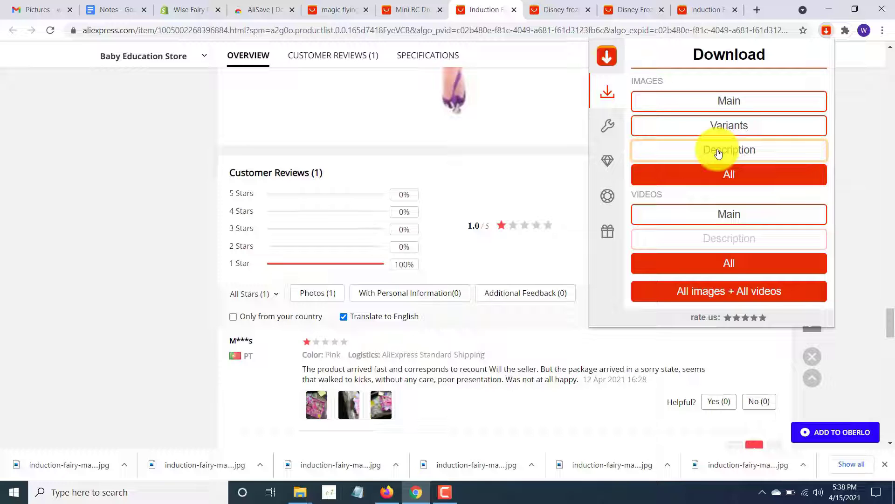
{"action": "left_click", "coordinate": [841, 153]}
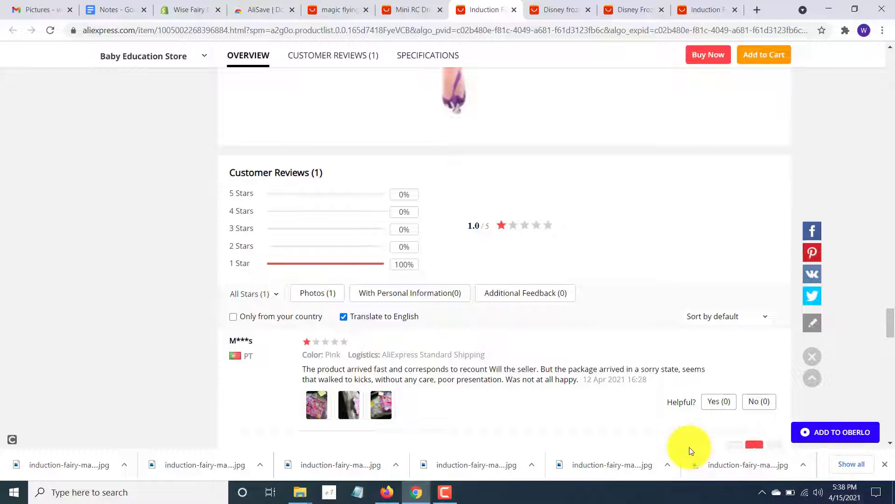
{"action": "left_click", "coordinate": [119, 466]}
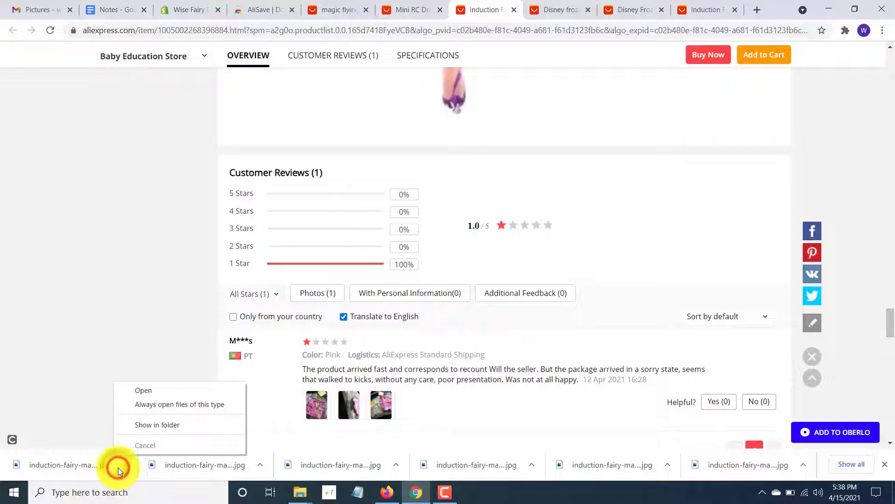
- Show the downloaded images in the Downloads folder as extra large thumbnails
{"action": "left_click", "coordinate": [160, 425]}
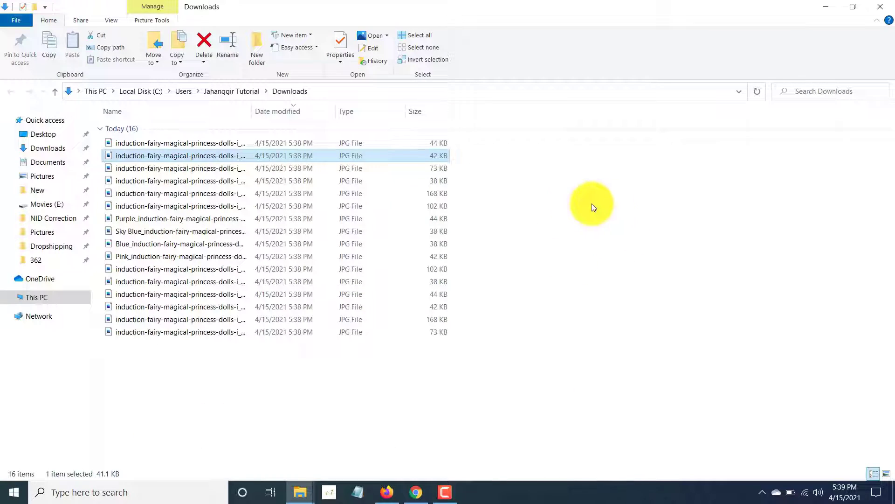
{"action": "left_click", "coordinate": [575, 206]}
{"action": "right_click", "coordinate": [576, 203]}
{"action": "mouse_move", "coordinate": [603, 214]}
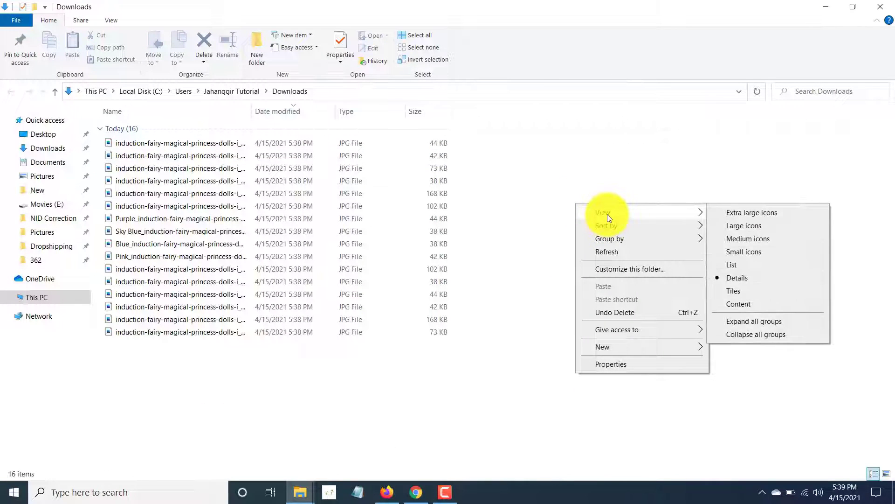
{"action": "left_click", "coordinate": [750, 214]}
{"action": "scroll", "coordinate": [867, 236], "scroll_direction": "down", "scroll_amount": 2}
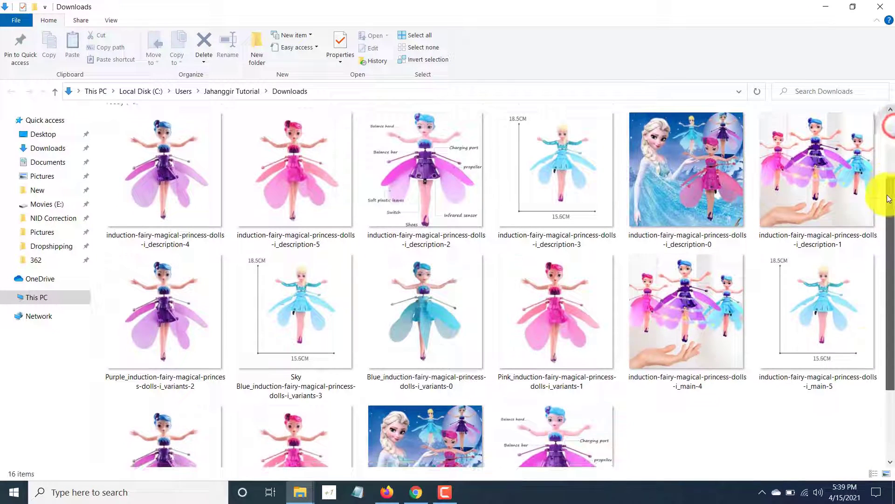
{"action": "scroll", "coordinate": [867, 236], "scroll_direction": "up", "scroll_amount": 2}
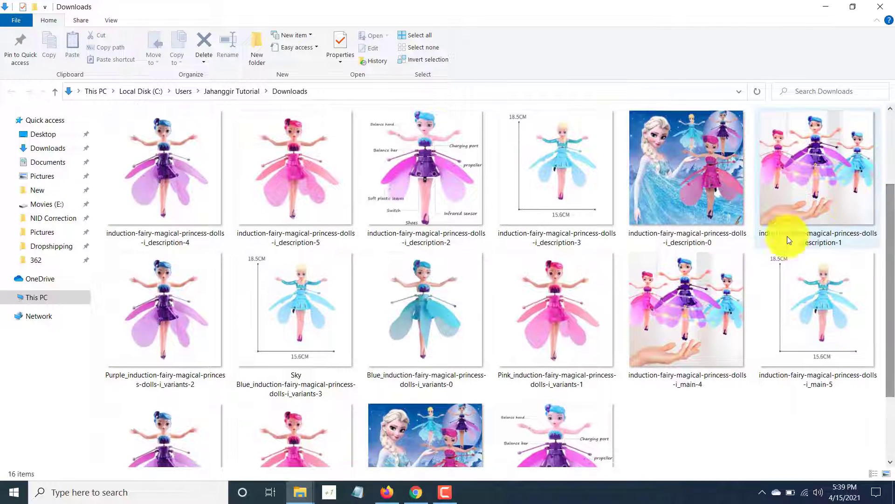
{"action": "scroll", "coordinate": [889, 233], "scroll_direction": "down", "scroll_amount": 2}
- Delete the duplicate and main-2 to main-5 images from Downloads
{"action": "left_click", "coordinate": [407, 373]}
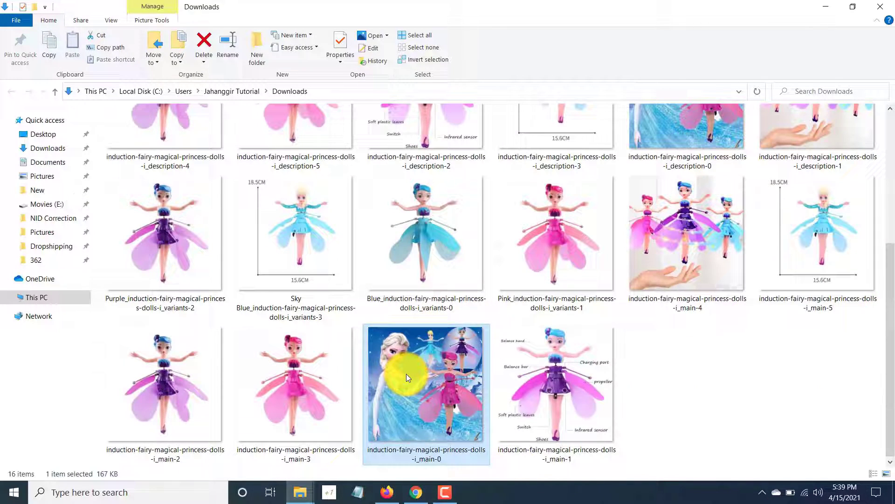
{"action": "left_click_drag", "start_coordinate": [891, 327], "coordinate": [891, 253]}
{"action": "left_click", "coordinate": [448, 391]}
{"action": "key", "text": "Delete"}
{"action": "left_click", "coordinate": [821, 301]}
{"action": "key", "text": "Delete"}
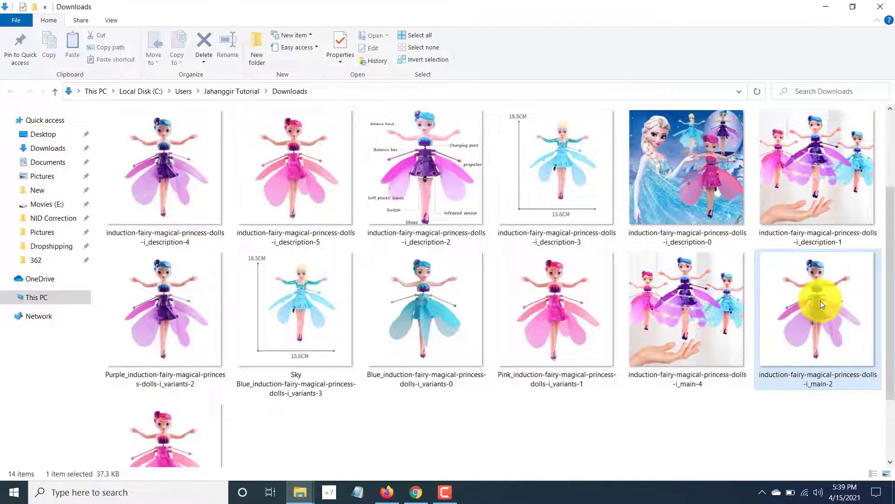
{"action": "left_click", "coordinate": [698, 319]}
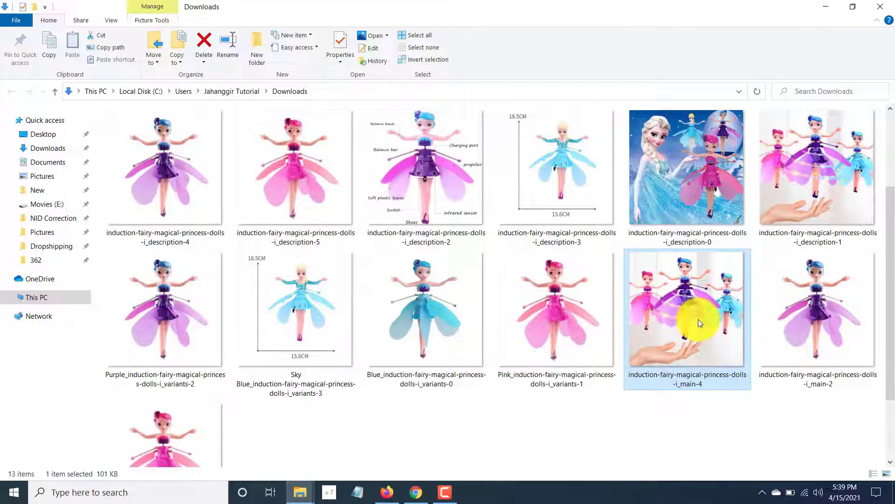
{"action": "key", "text": "Delete"}
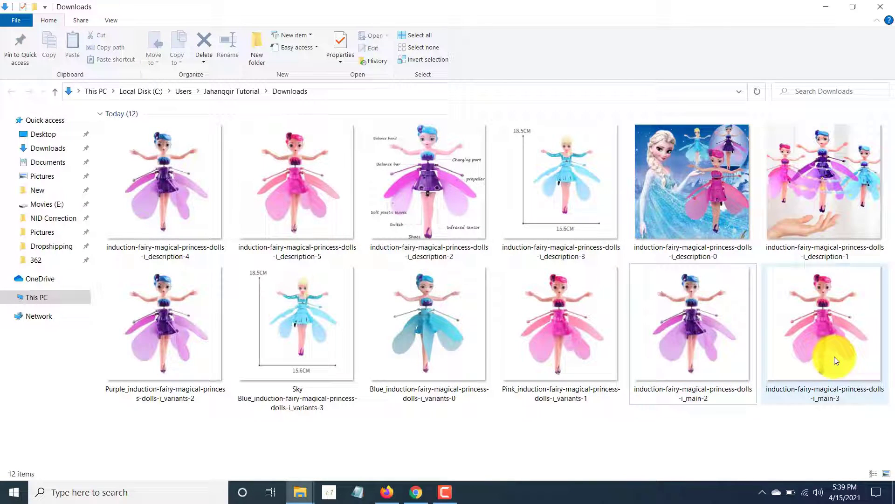
{"action": "left_click", "coordinate": [835, 359]}
{"action": "left_click", "coordinate": [701, 359], "text": "ctrl"}
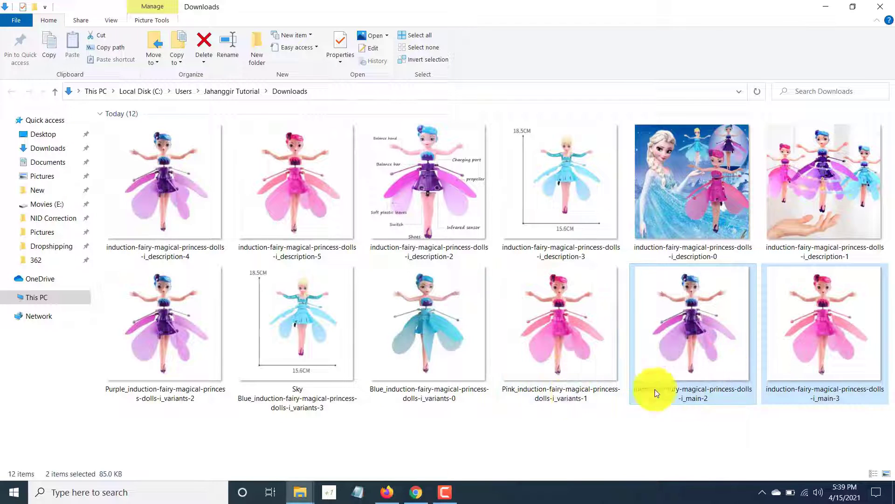
{"action": "key", "text": "Delete"}
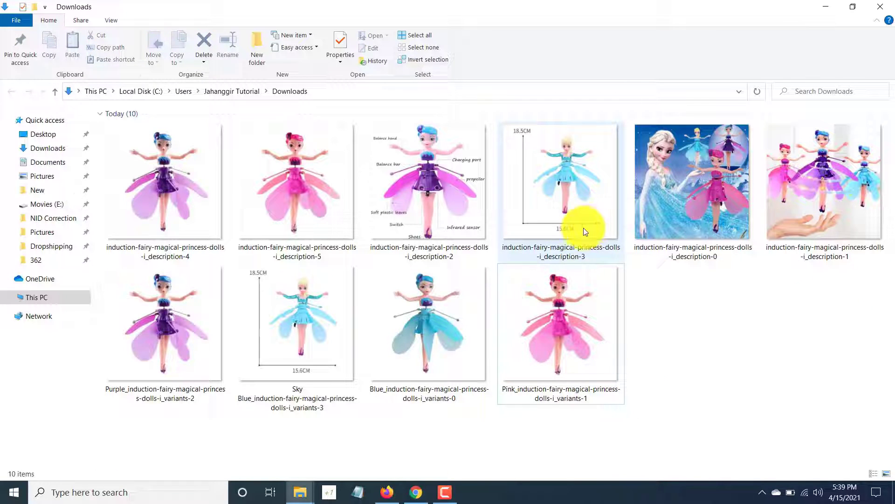
- Delete description-3, 4 and 5, then open description-2 in Photos
{"action": "left_click", "coordinate": [569, 213]}
{"action": "key", "text": "Delete"}
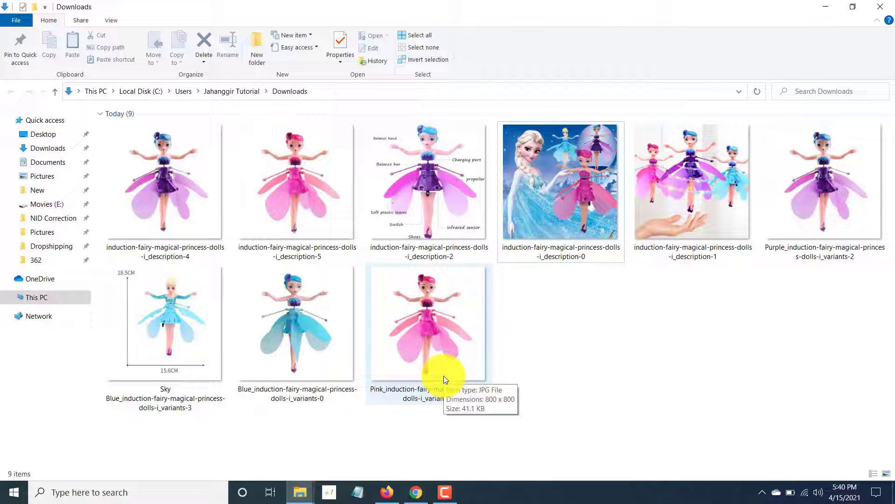
{"action": "left_click", "coordinate": [335, 236]}
{"action": "left_click", "coordinate": [158, 206], "text": "ctrl"}
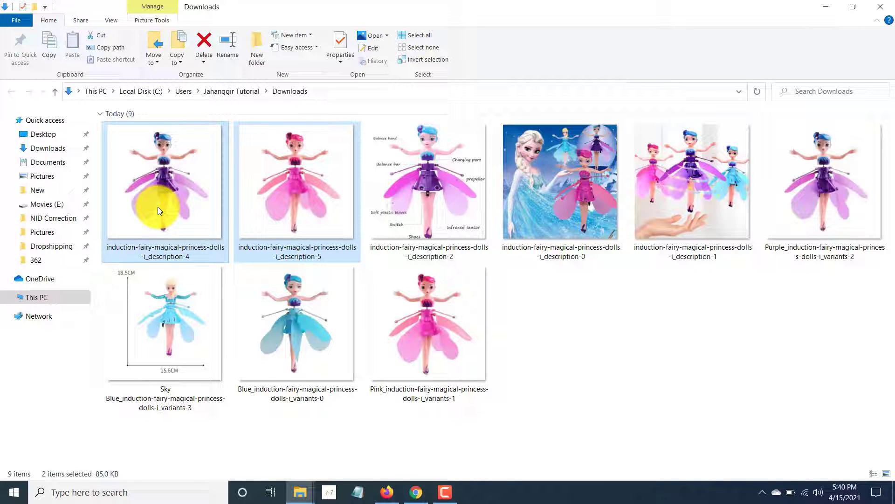
{"action": "key", "text": "Delete"}
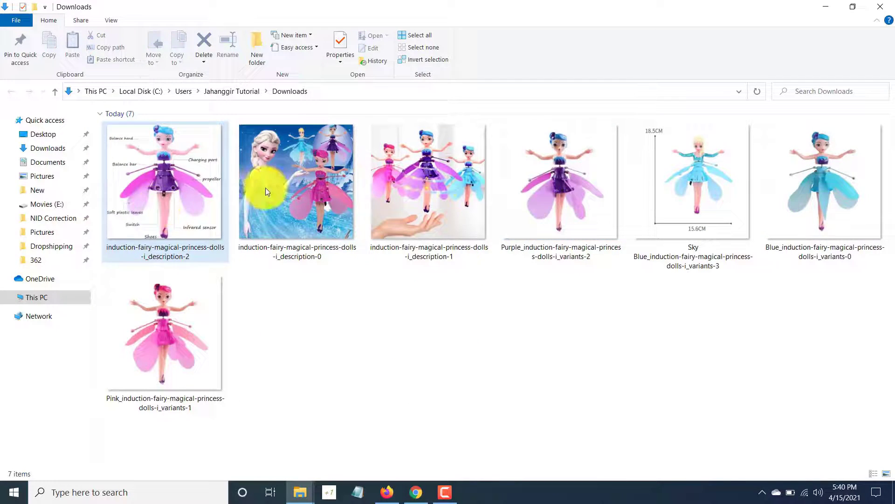
{"action": "left_click", "coordinate": [165, 180]}
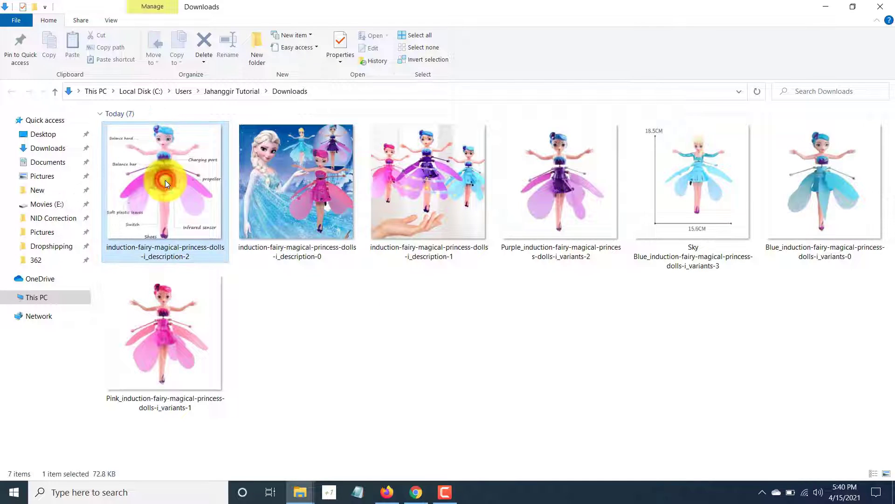
{"action": "double_click", "coordinate": [165, 180]}
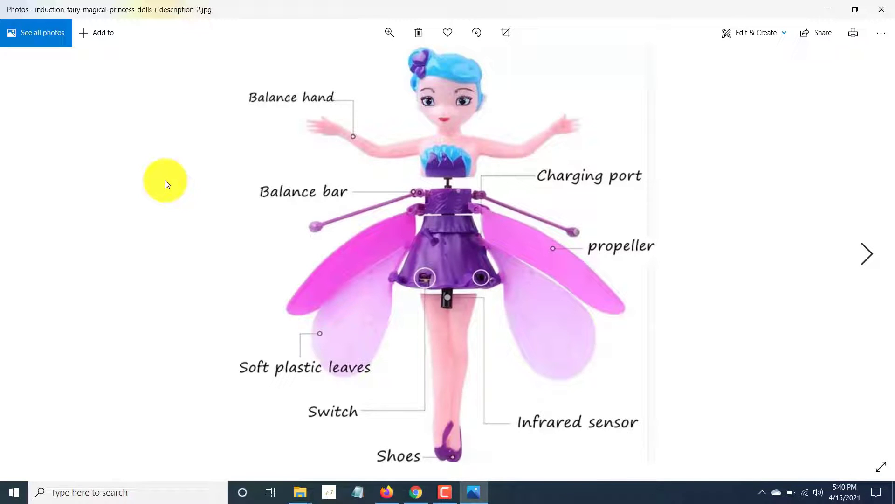
- Step through the description images and the Sky Blue and Purple variant images in Photos
{"action": "key", "text": "Right"}
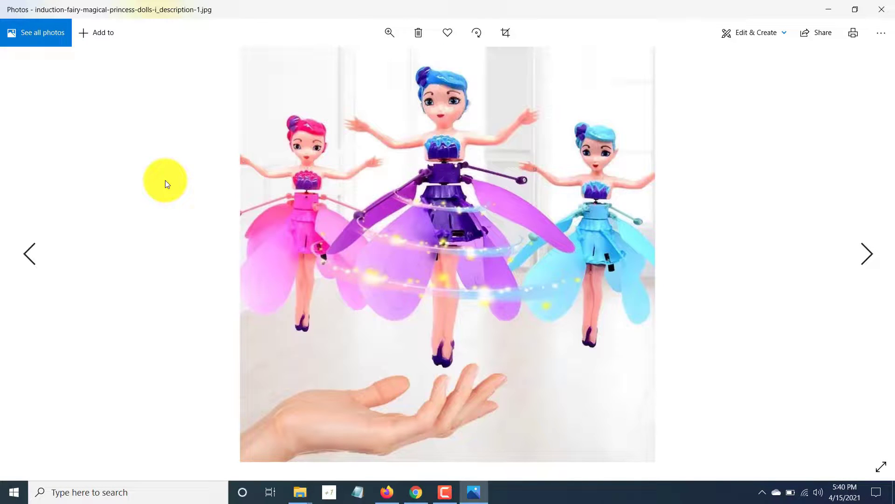
{"action": "key", "text": "Right"}
{"action": "key", "text": "Right"}
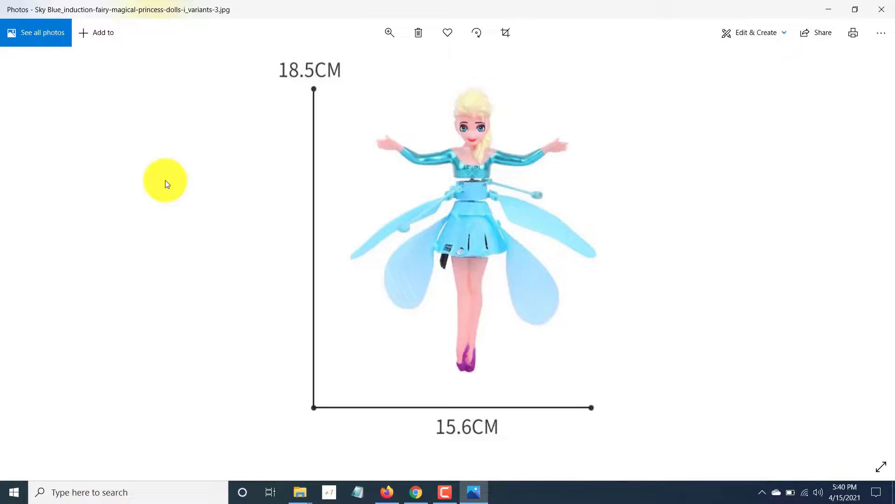
{"action": "key", "text": "Right"}
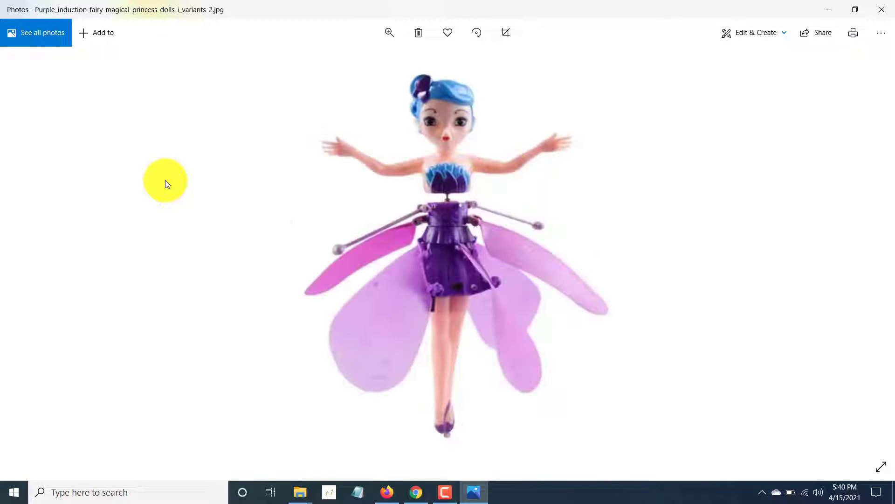
{"action": "key", "text": "Right"}
{"action": "key", "text": "Right"}
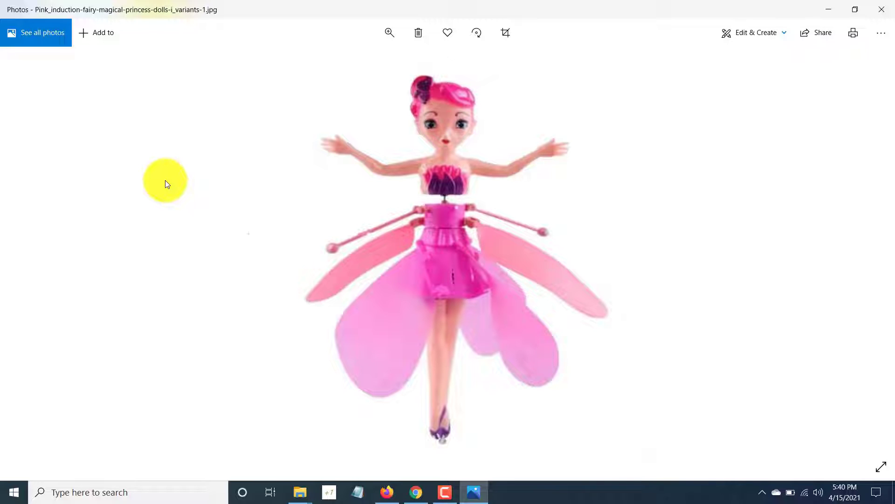
{"action": "key", "text": "Right"}
{"action": "key", "text": "Right"}
{"action": "key", "text": "Right"}
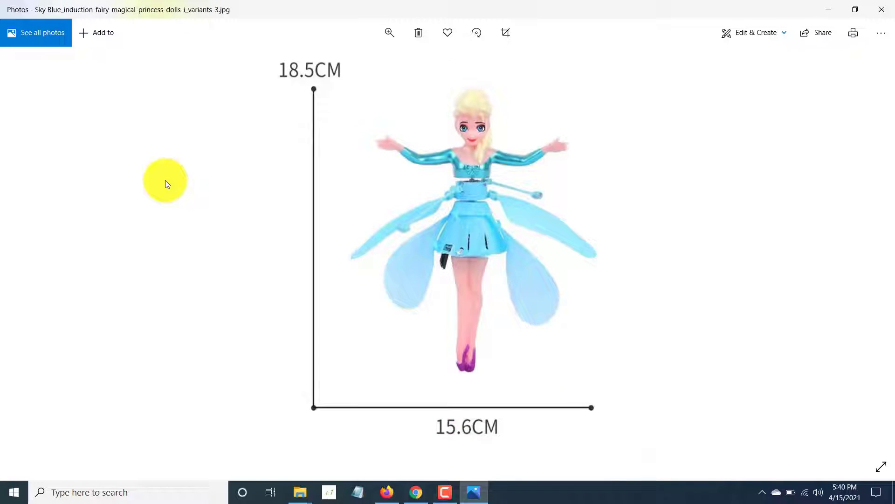
{"action": "key", "text": "Right"}
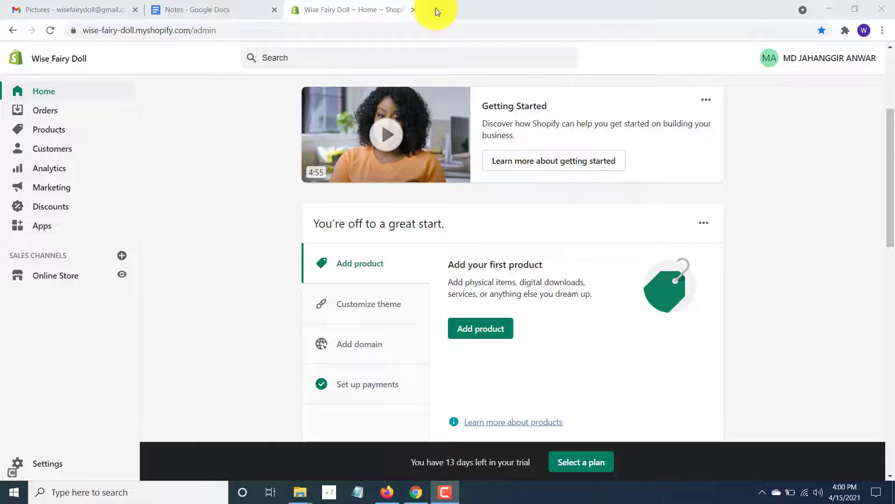
- Load AliExpress in a new tab and dismiss the discount coupon popup
{"action": "left_click", "coordinate": [433, 9]}
{"action": "type", "text": "alie"}
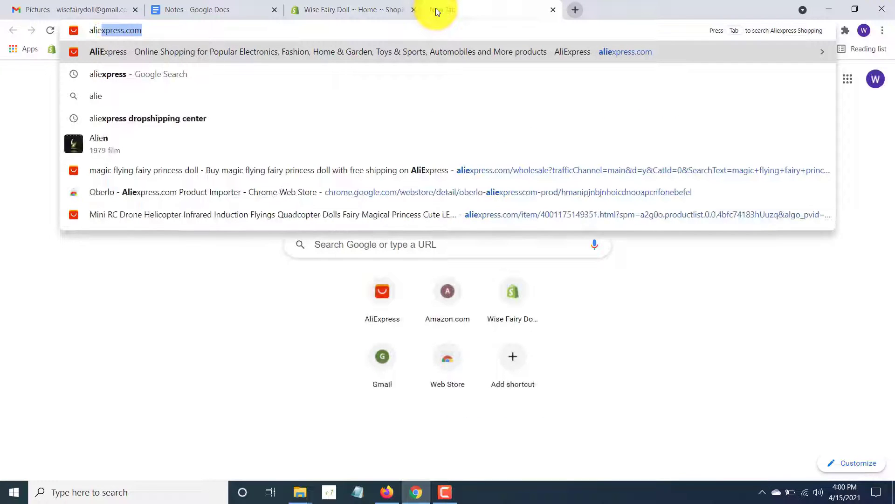
{"action": "key", "text": "Return"}
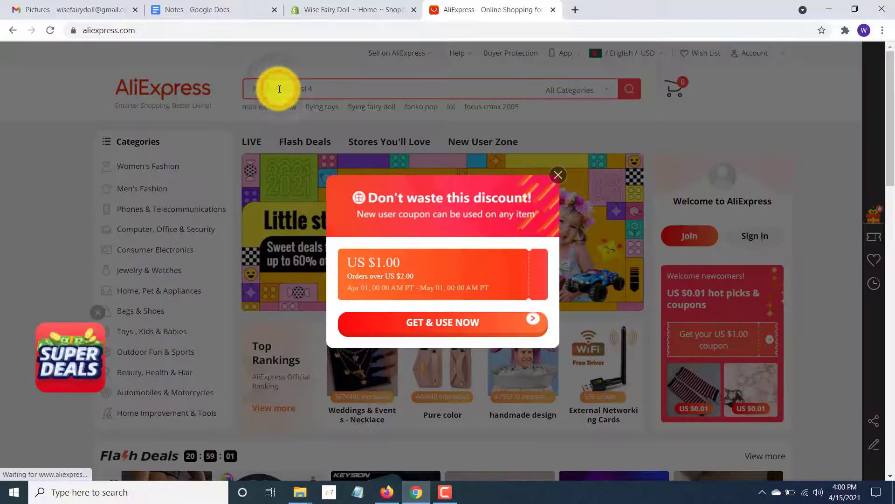
{"action": "left_click", "coordinate": [558, 173]}
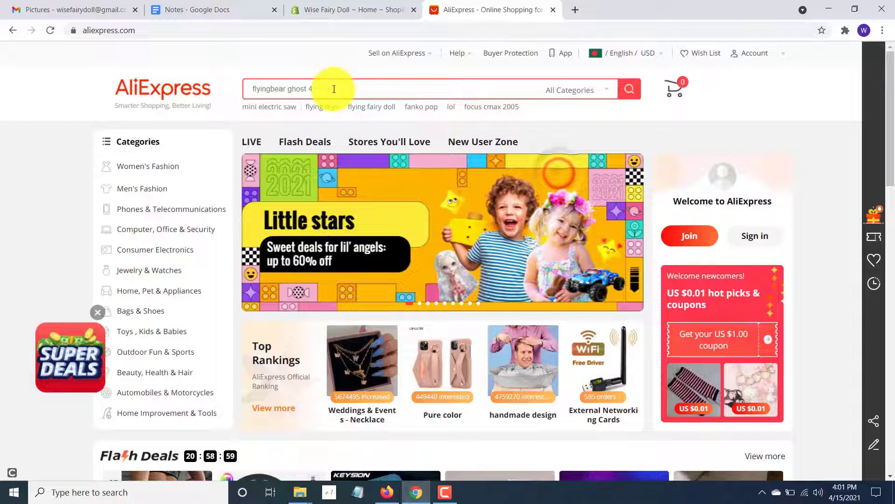
- Search 'flying fairy doll', sort by Orders, and open the Mini RC Drone fairy doll listing
{"action": "left_click", "coordinate": [334, 90]}
{"action": "type", "text": "flying "}
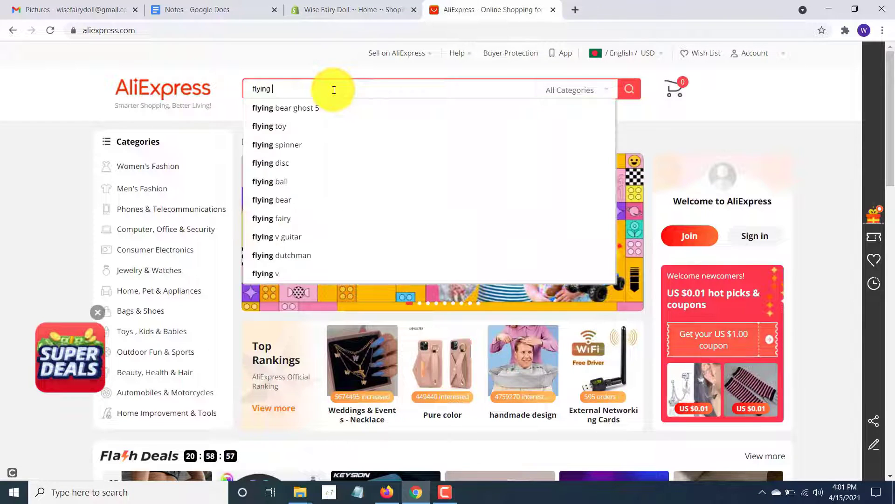
{"action": "type", "text": "fairy doll"}
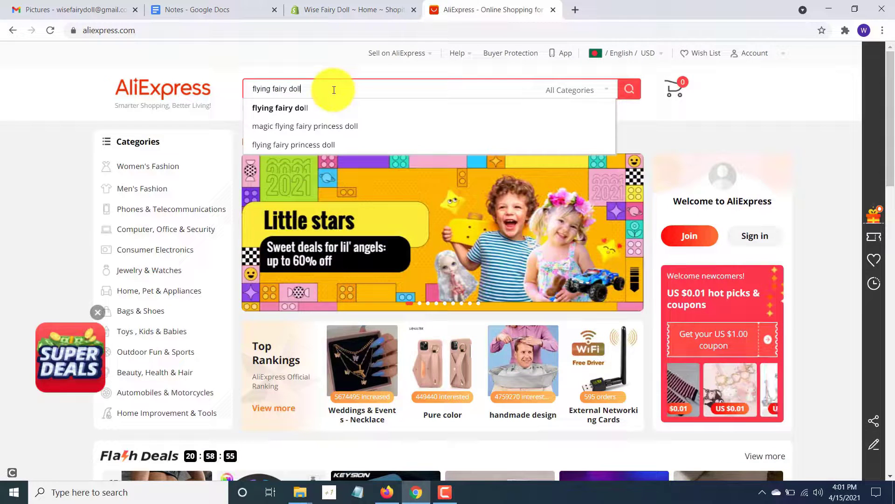
{"action": "left_click", "coordinate": [335, 127]}
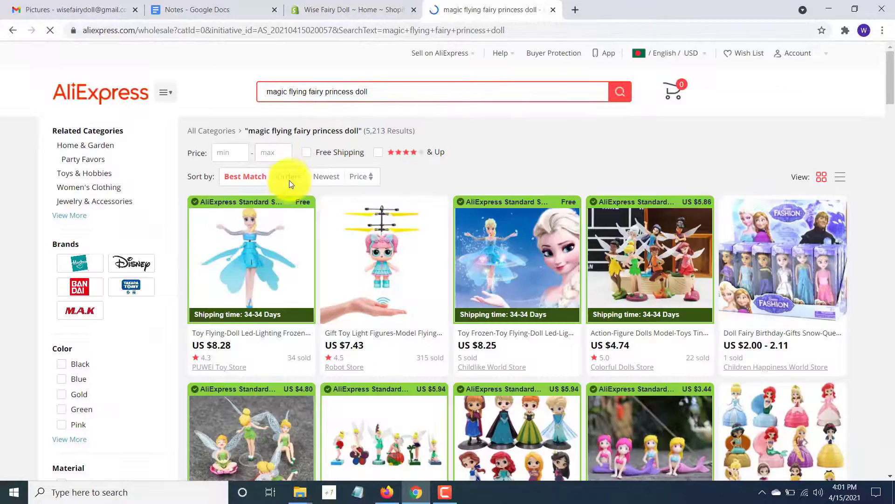
{"action": "left_click", "coordinate": [289, 178]}
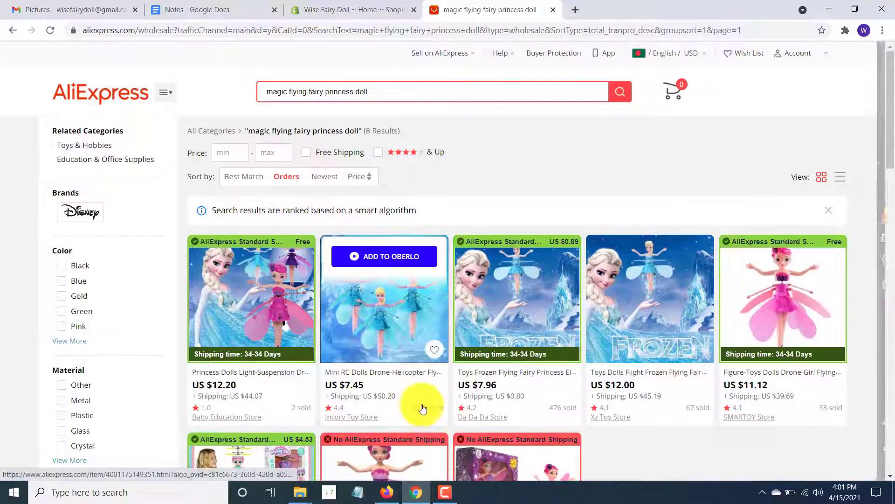
{"action": "left_click", "coordinate": [365, 378]}
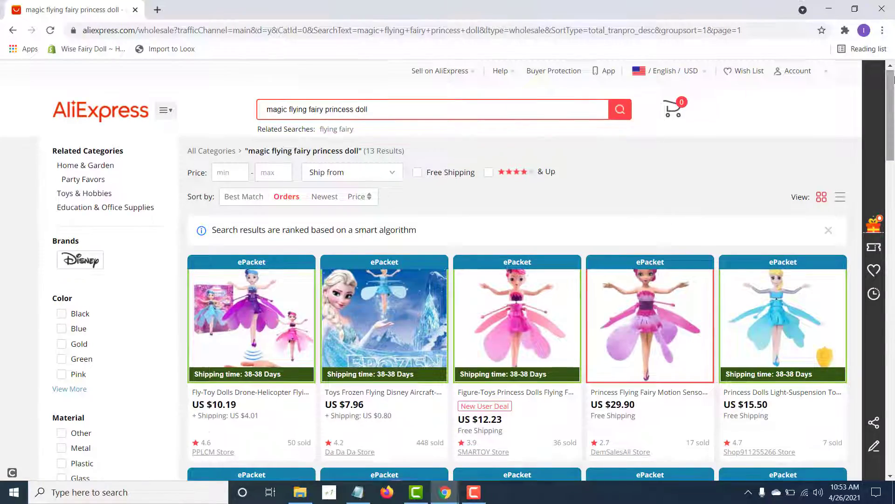
{"action": "scroll", "coordinate": [894, 79], "scroll_direction": "down", "scroll_amount": 3}
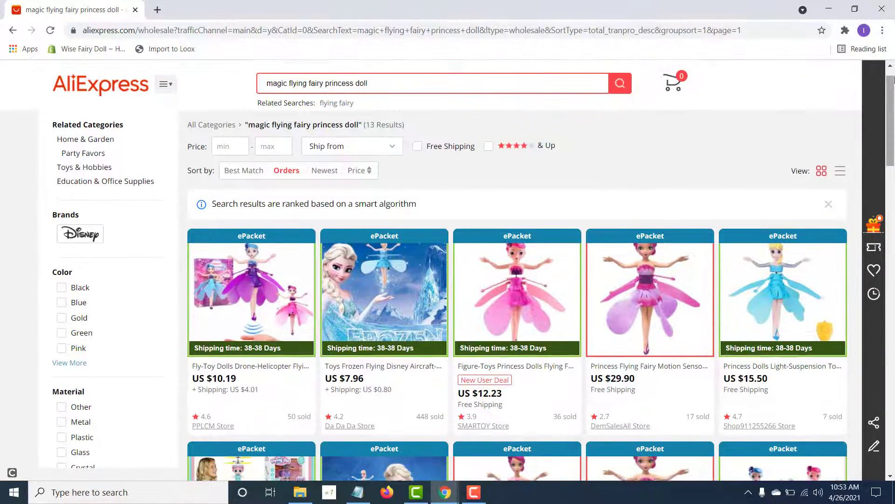
{"action": "scroll", "coordinate": [894, 79], "scroll_direction": "down", "scroll_amount": 3}
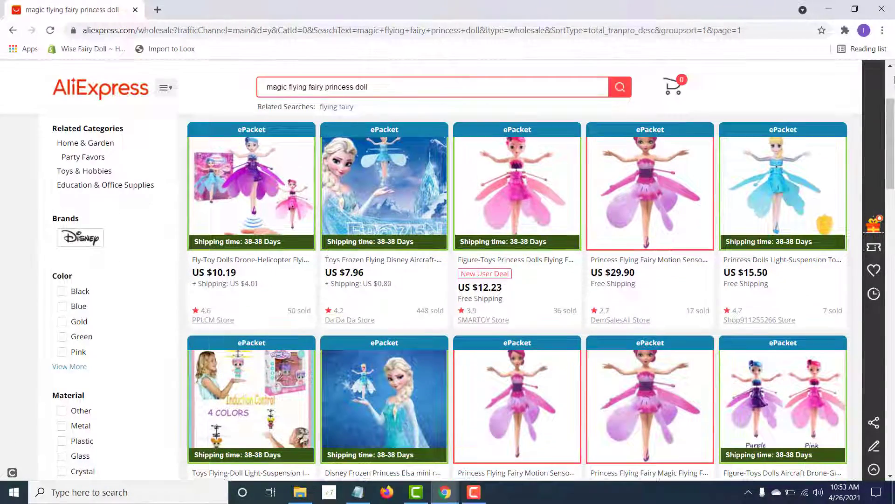
{"action": "scroll", "coordinate": [894, 80], "scroll_direction": "down", "scroll_amount": 3}
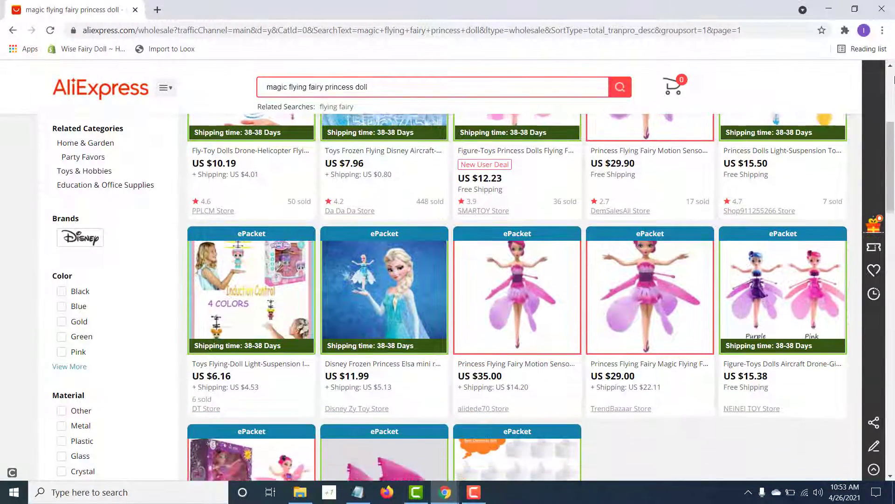
{"action": "scroll", "coordinate": [894, 79], "scroll_direction": "down", "scroll_amount": 3}
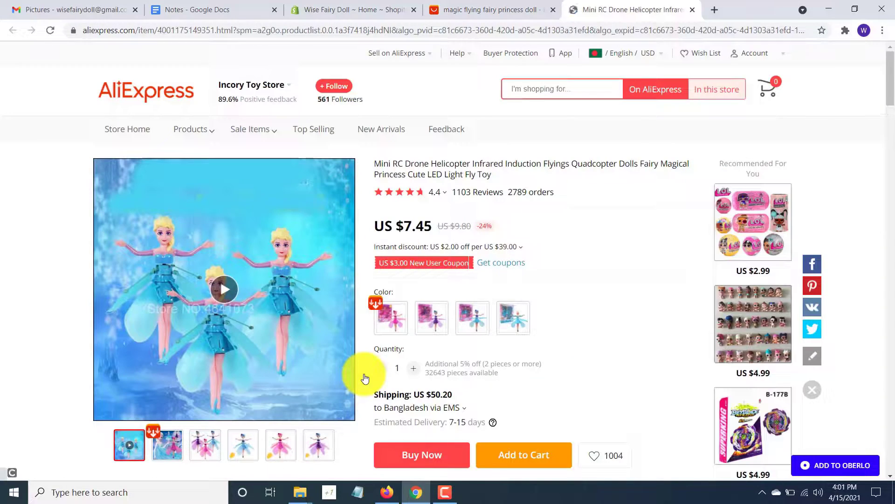
- Add the Mini RC Drone fairy doll to the Oberlo import list via the Oberlo extension
{"action": "left_click", "coordinate": [847, 30]}
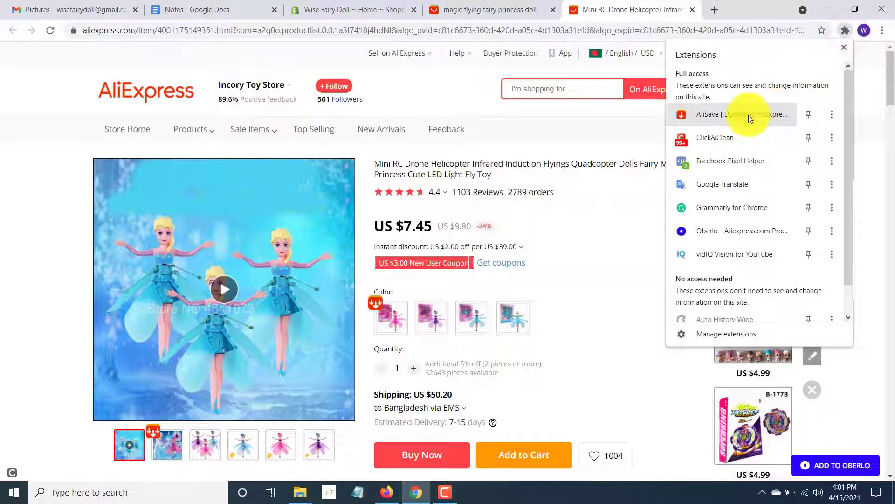
{"action": "left_click", "coordinate": [713, 236]}
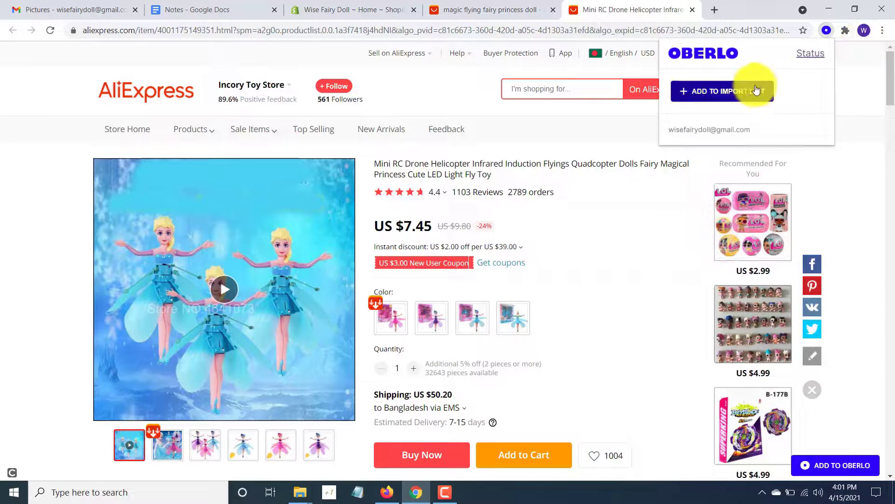
{"action": "left_click", "coordinate": [755, 90]}
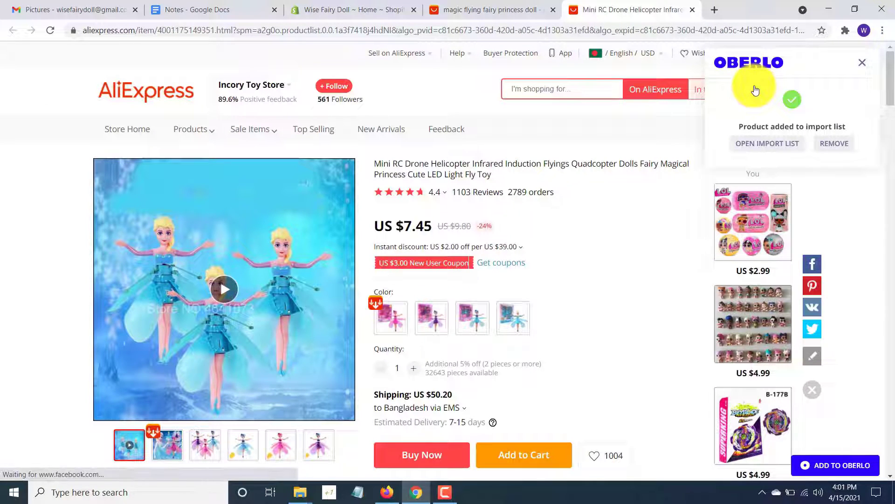
{"action": "left_click", "coordinate": [771, 148]}
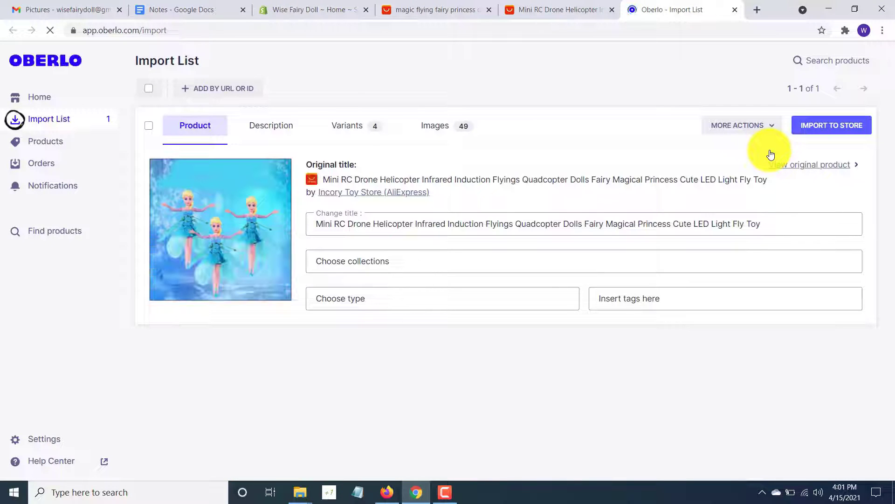
- Replace the title with 'Flying Magical Fairy Doll - The Perfect Gift For a Girl Aged 6 and up' from the notes
{"action": "left_click", "coordinate": [456, 227]}
{"action": "key", "text": "ctrl+a"}
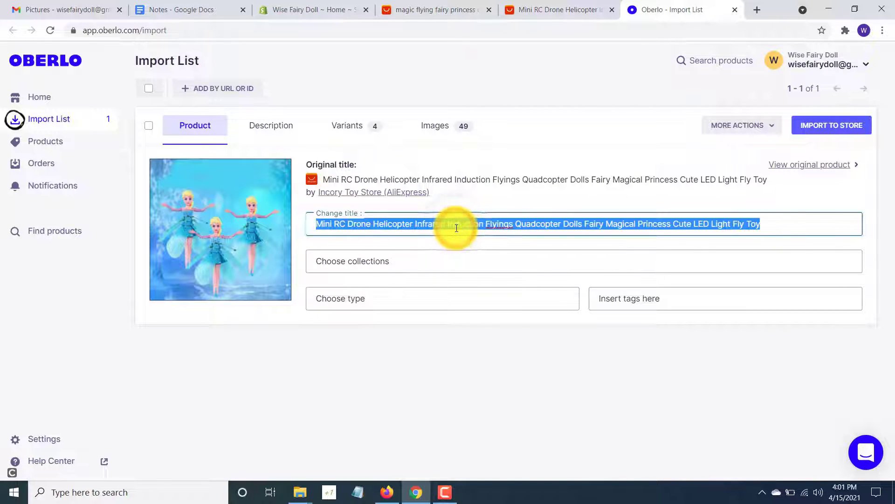
{"action": "key", "text": "BackSpace"}
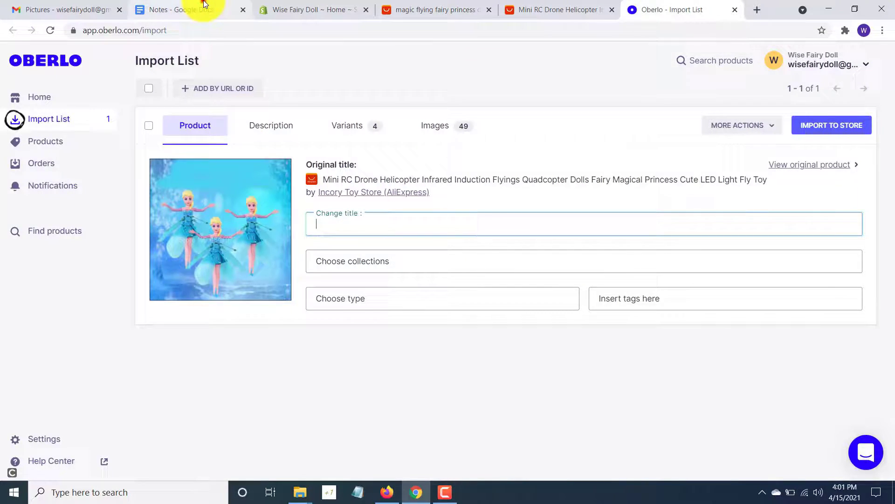
{"action": "left_click", "coordinate": [204, 5]}
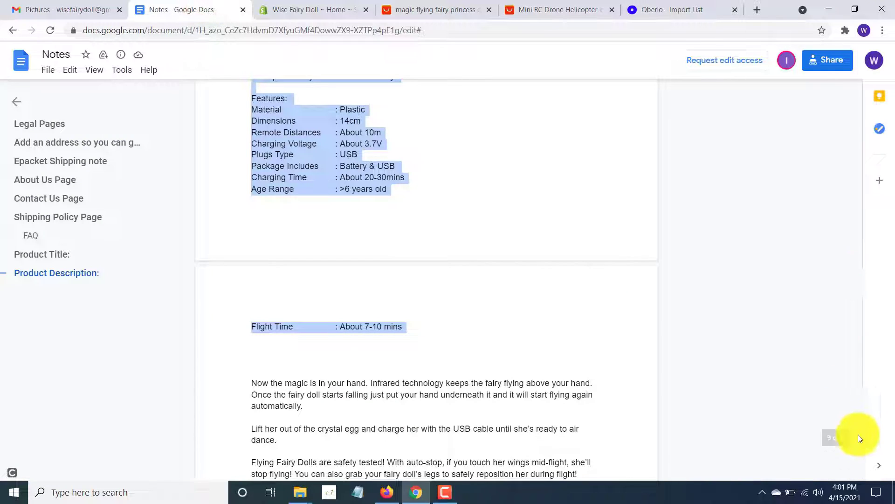
{"action": "left_click_drag", "start_coordinate": [858, 435], "coordinate": [858, 410]}
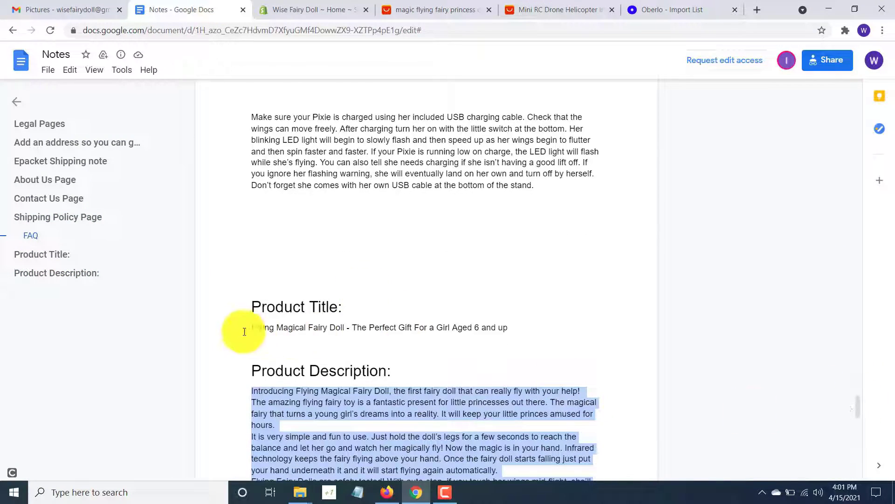
{"action": "left_click_drag", "start_coordinate": [243, 327], "coordinate": [511, 328]}
{"action": "key", "text": "ctrl+c"}
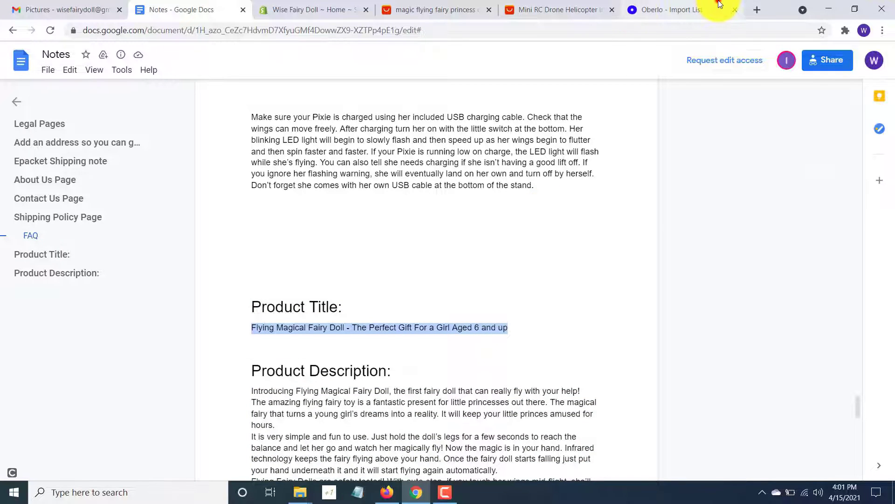
{"action": "left_click", "coordinate": [720, 4]}
{"action": "left_click", "coordinate": [348, 220]}
{"action": "key", "text": "ctrl+v"}
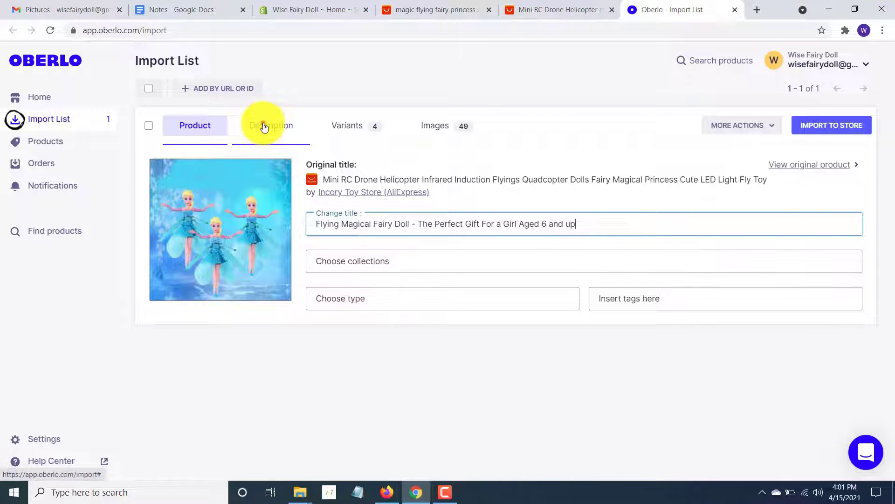
- Replace the supplier description with the fairy doll description copied from the notes
{"action": "left_click", "coordinate": [263, 127]}
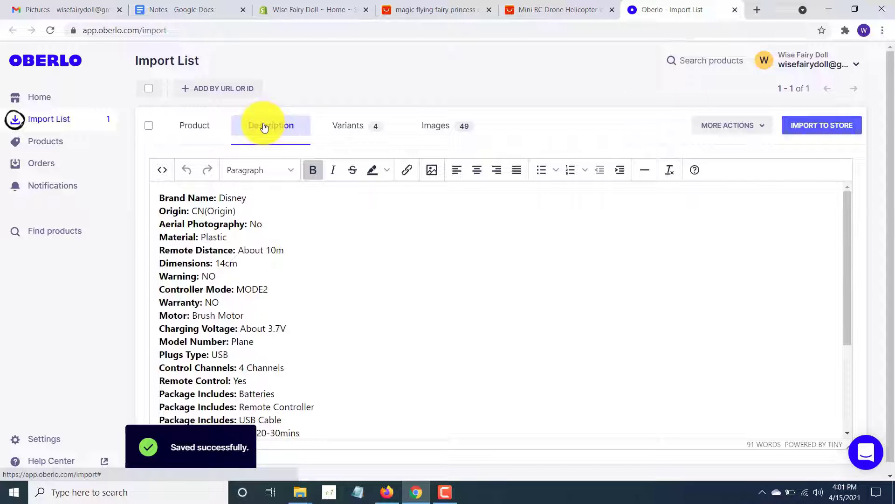
{"action": "left_click", "coordinate": [246, 264]}
{"action": "key", "text": "ctrl+a"}
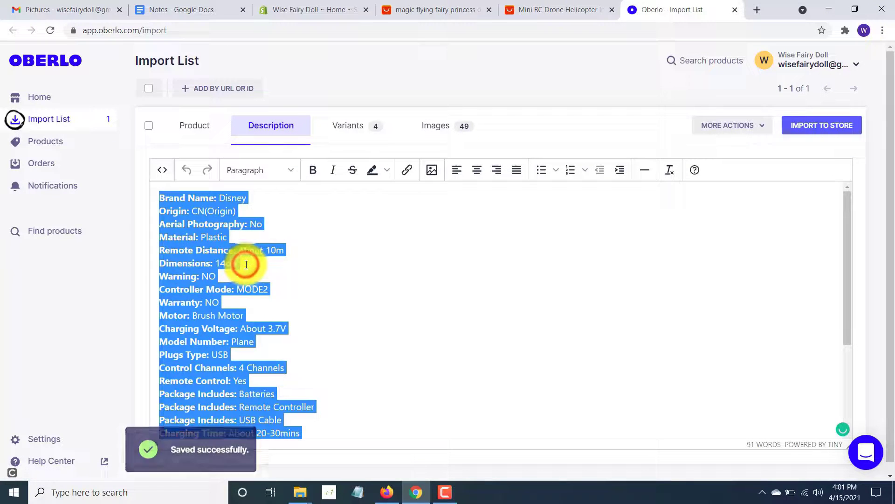
{"action": "key", "text": "Delete"}
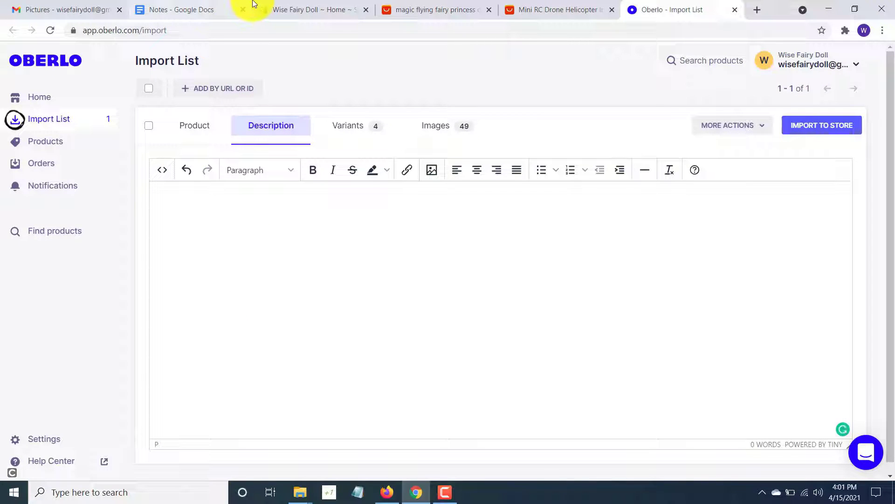
{"action": "left_click", "coordinate": [189, 8]}
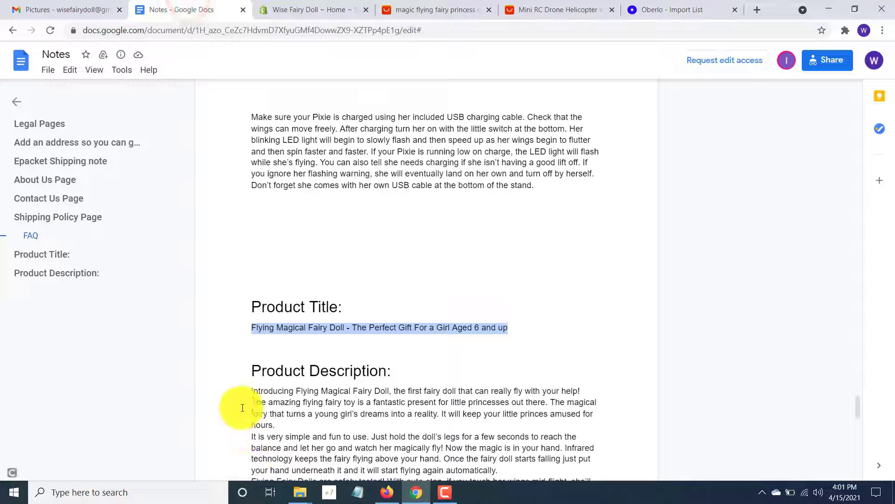
{"action": "left_click_drag", "start_coordinate": [244, 390], "coordinate": [422, 369]}
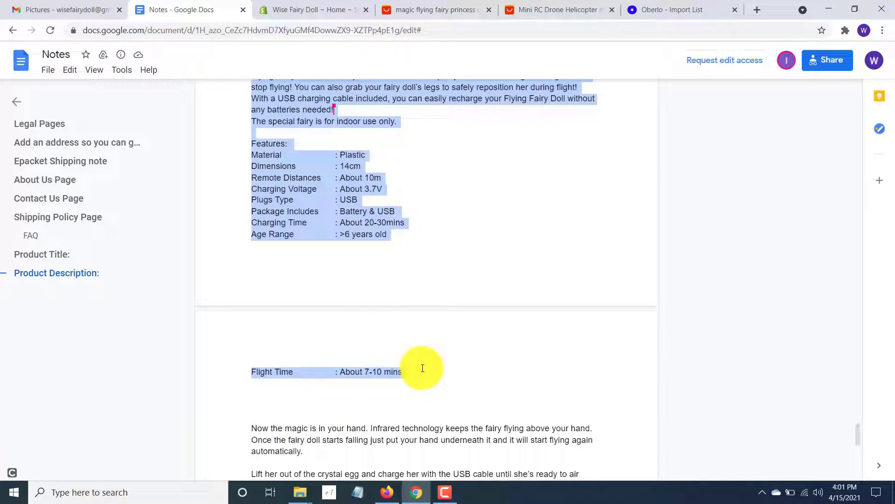
{"action": "left_click", "coordinate": [655, 6]}
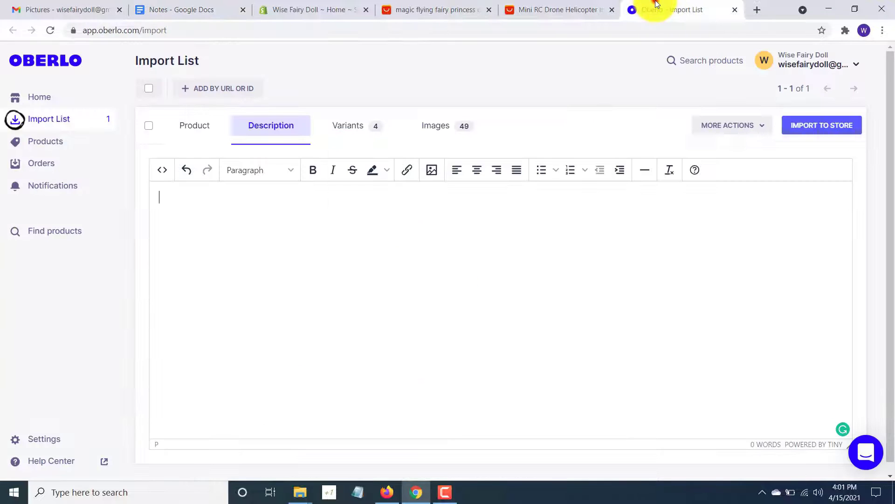
{"action": "left_click", "coordinate": [343, 223]}
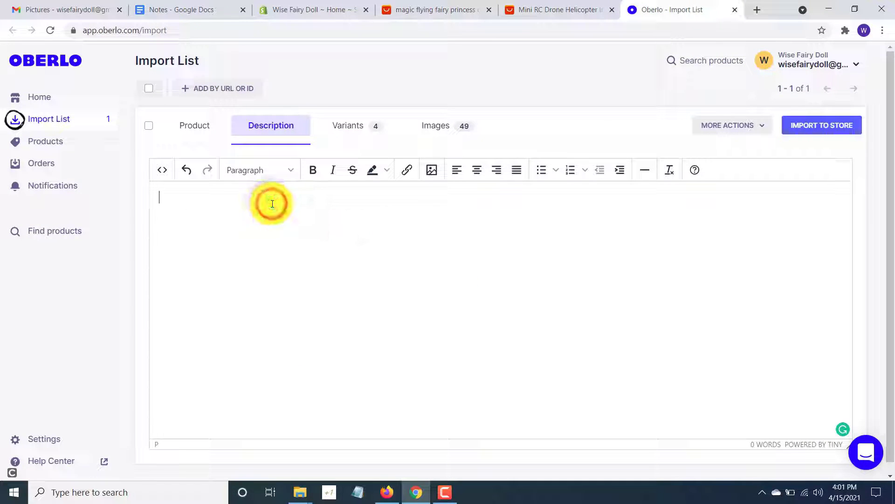
{"action": "key", "text": "ctrl+v"}
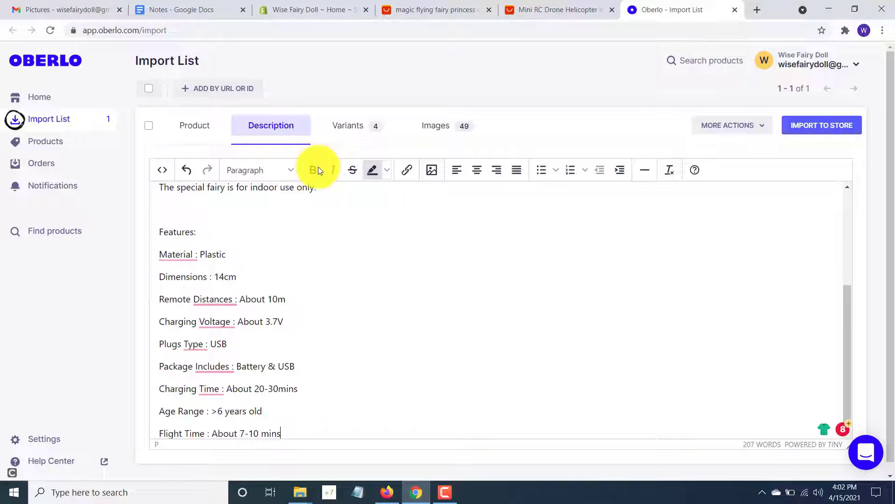
{"action": "left_click", "coordinate": [335, 138]}
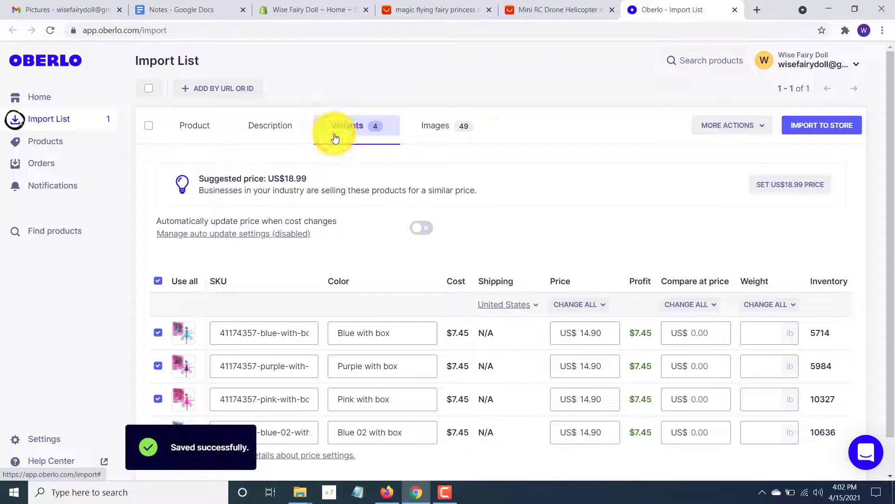
- Set every variant's price to US$19.99 and compare-at price to US$29.99
{"action": "scroll", "coordinate": [891, 177], "scroll_direction": "down", "scroll_amount": 1}
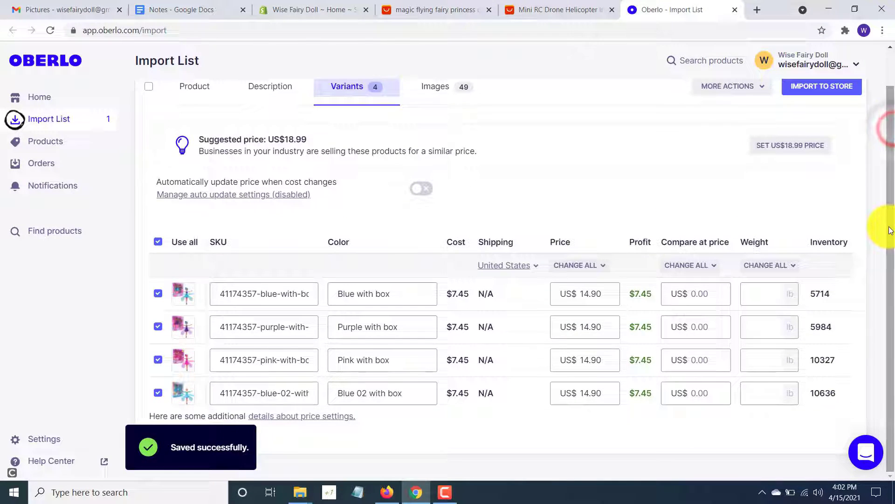
{"action": "left_click", "coordinate": [578, 266]}
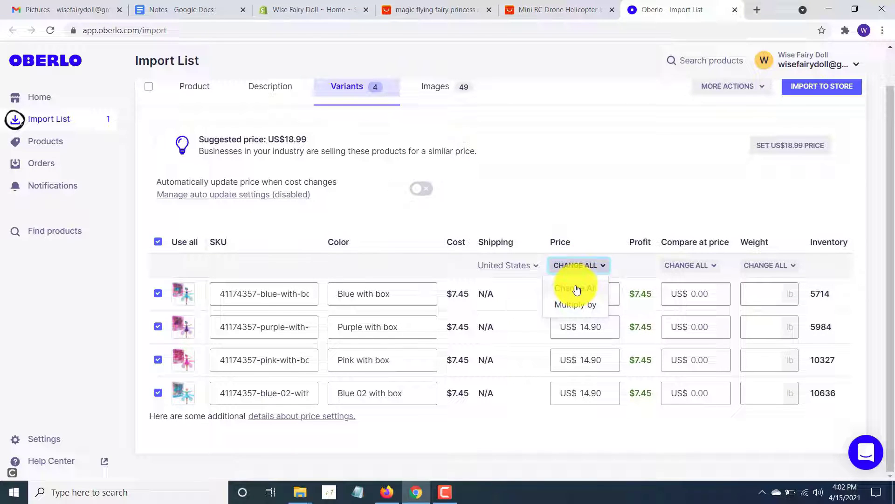
{"action": "left_click", "coordinate": [577, 289]}
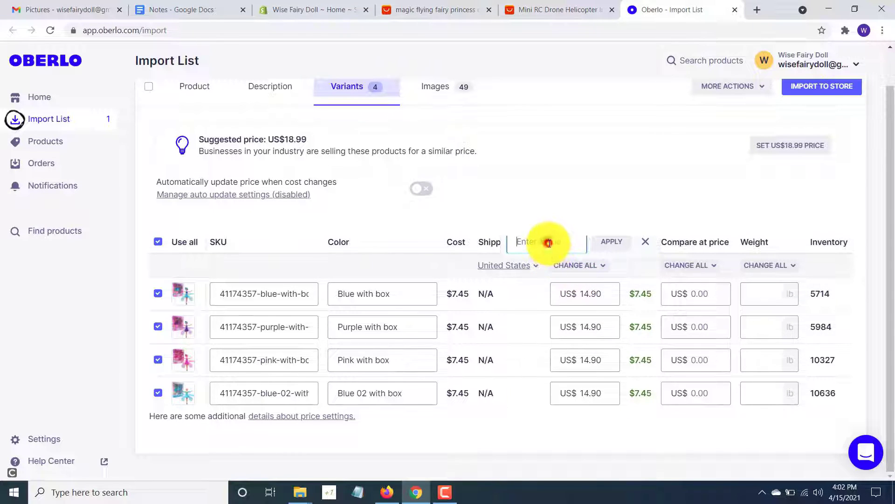
{"action": "type", "text": "19"}
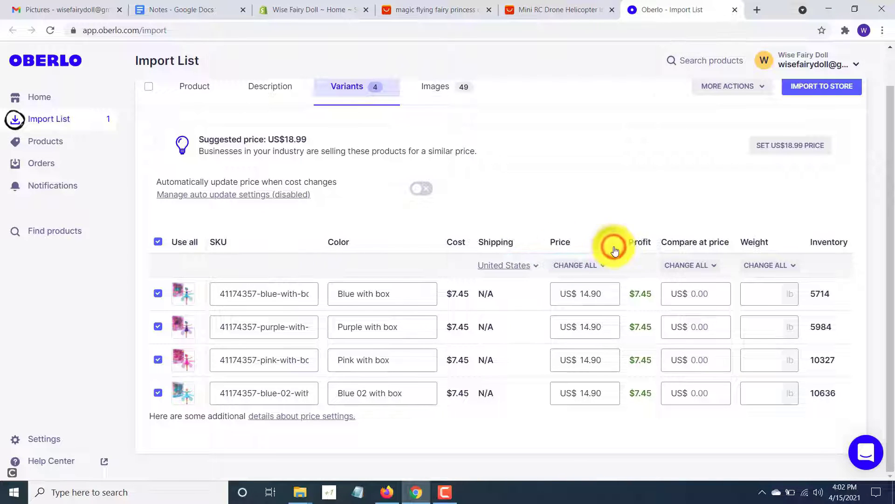
{"action": "left_click", "coordinate": [700, 270]}
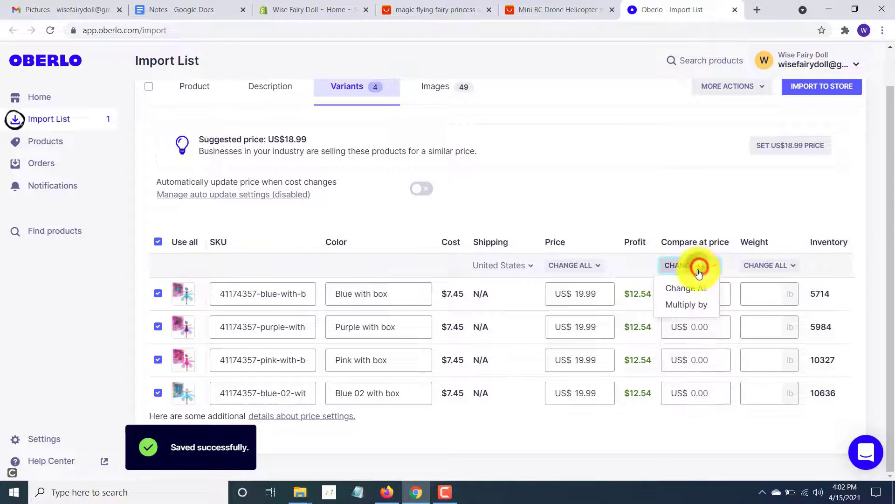
{"action": "left_click", "coordinate": [689, 284]}
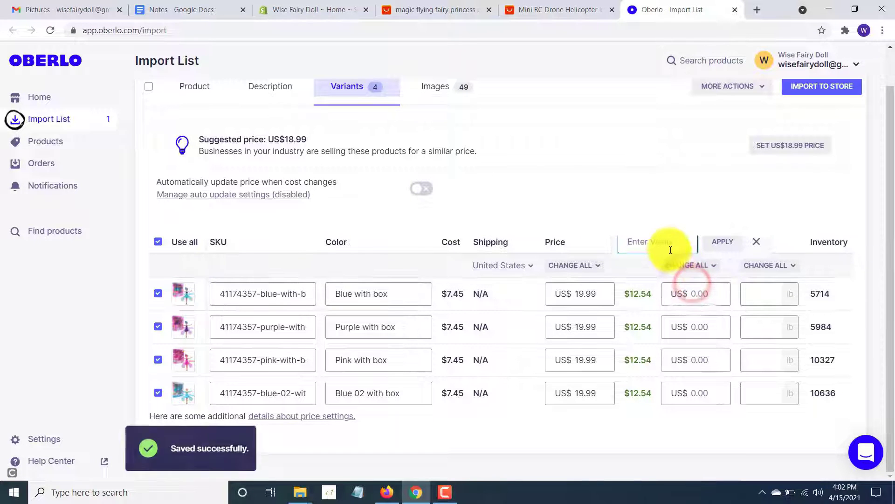
{"action": "type", "text": "2"}
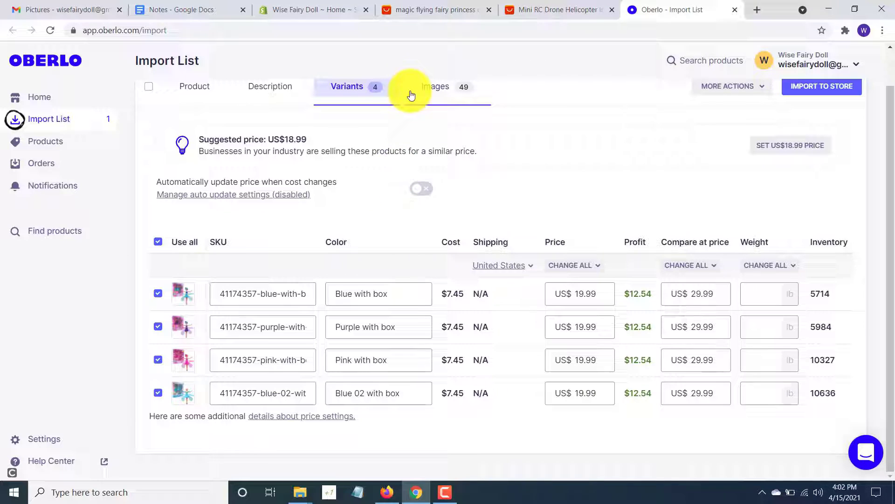
- Remove the three-doll and four boxed-doll images, then import the product to the Shopify store
{"action": "left_click", "coordinate": [436, 94]}
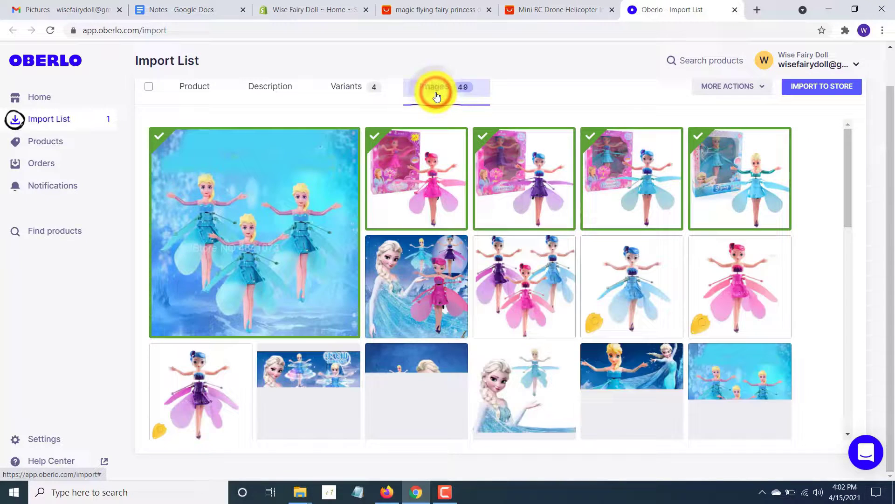
{"action": "left_click", "coordinate": [306, 203]}
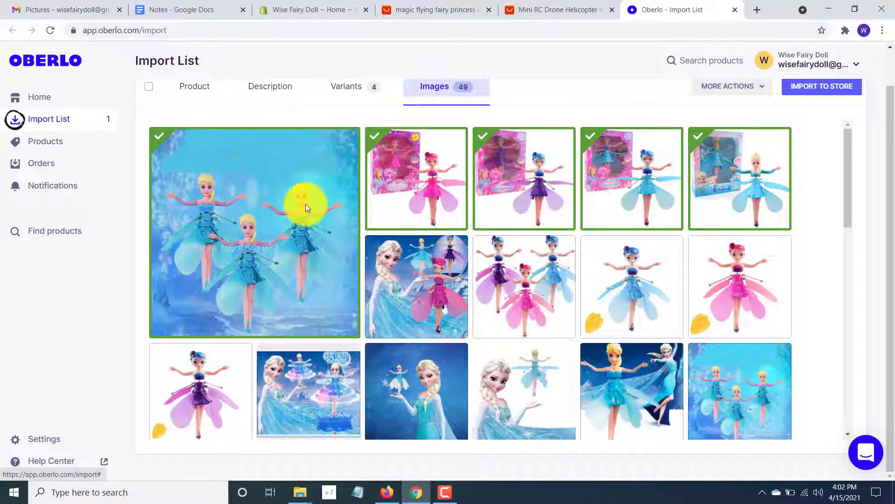
{"action": "left_click", "coordinate": [416, 167]}
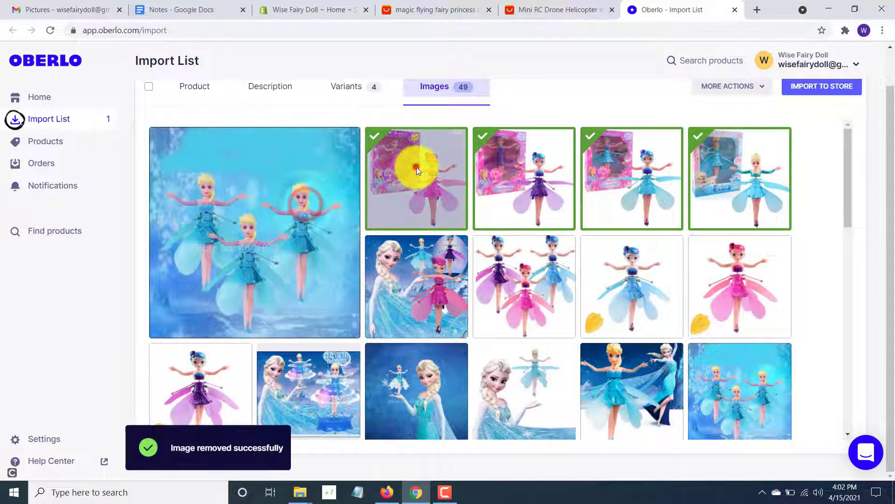
{"action": "left_click", "coordinate": [528, 169]}
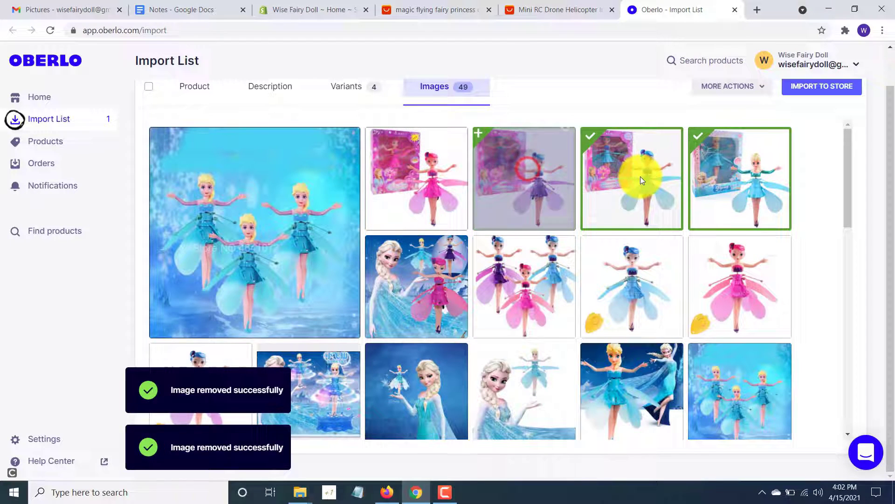
{"action": "left_click", "coordinate": [640, 176]}
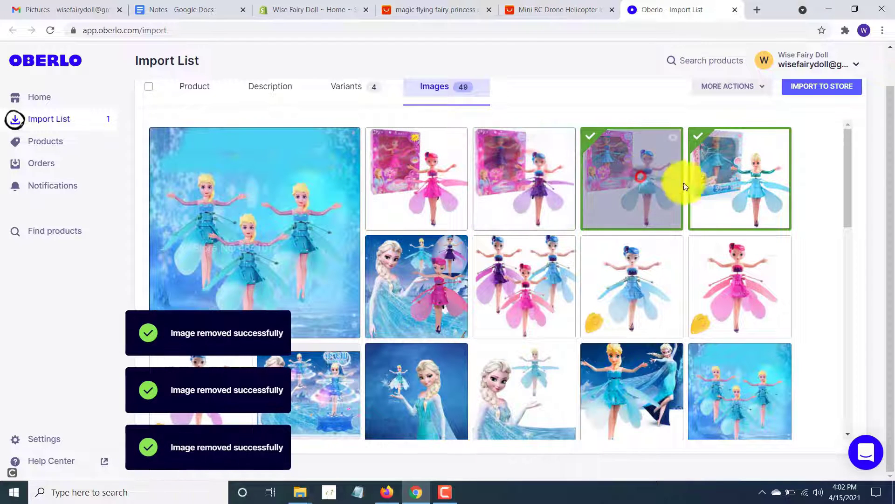
{"action": "left_click", "coordinate": [723, 187]}
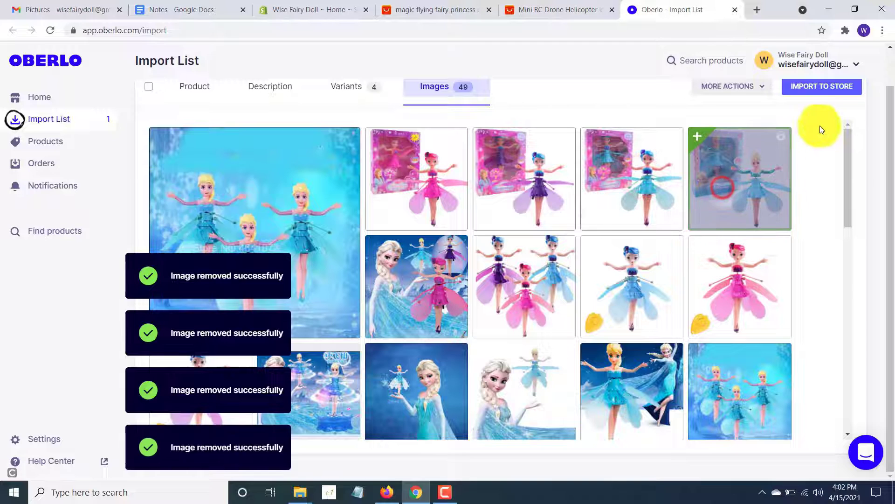
{"action": "left_click", "coordinate": [814, 93]}
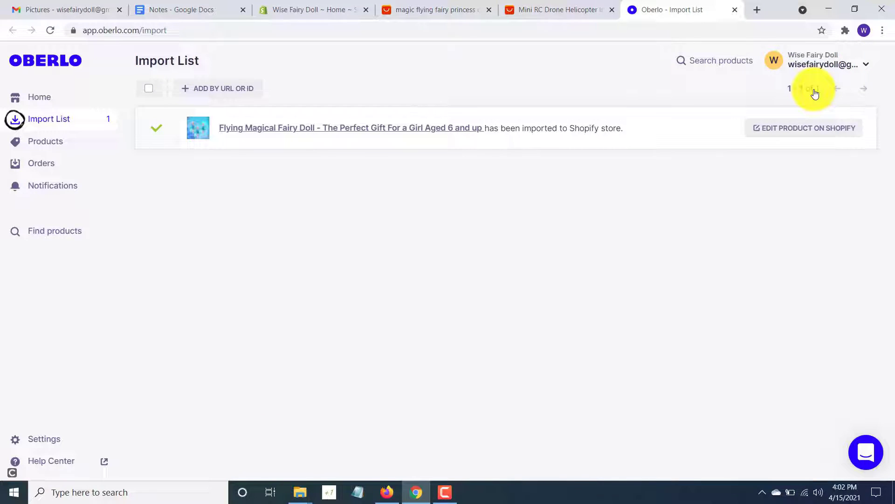
- Open the imported Flying Magical Fairy Doll in Shopify and left-align its entire description
{"action": "left_click", "coordinate": [786, 130]}
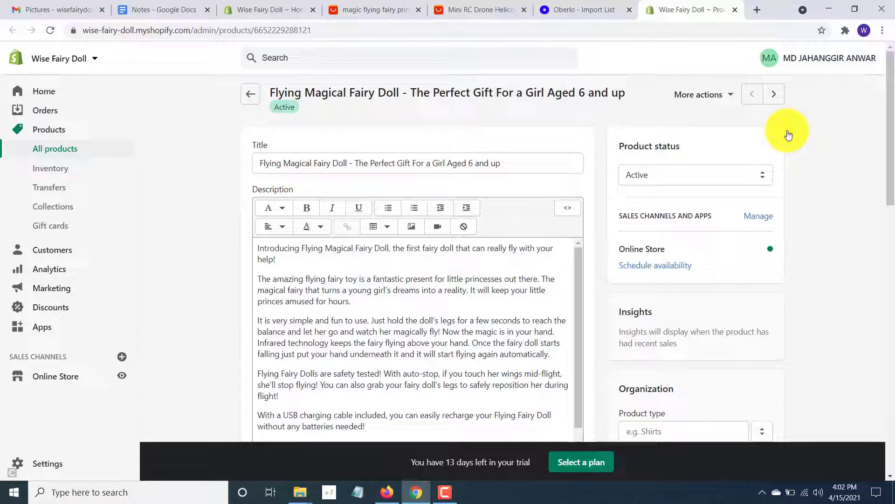
{"action": "scroll", "coordinate": [881, 132], "scroll_direction": "down", "scroll_amount": 2}
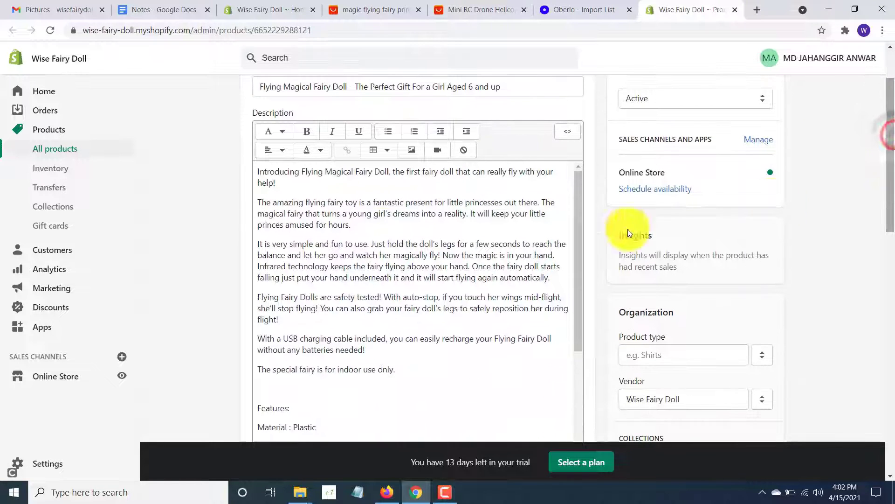
{"action": "left_click", "coordinate": [383, 231]}
{"action": "key", "text": "ctrl+a"}
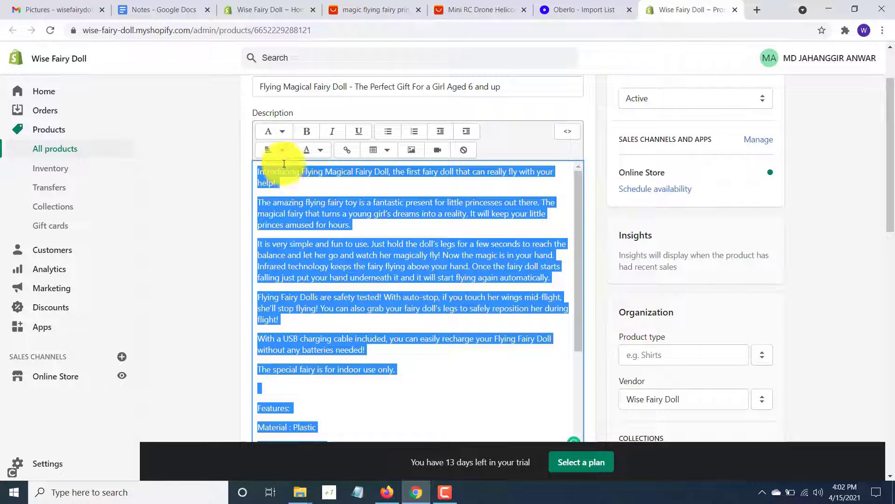
{"action": "left_click", "coordinate": [281, 149]}
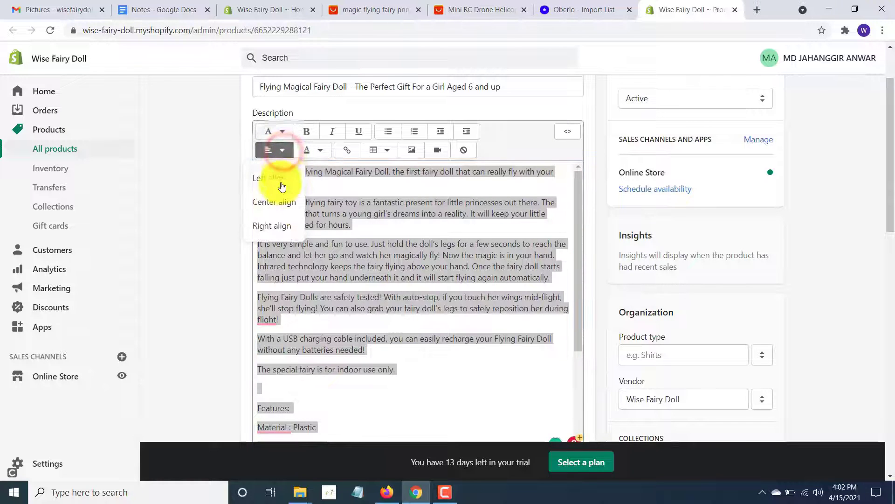
{"action": "left_click", "coordinate": [277, 181]}
{"action": "left_click", "coordinate": [282, 216]}
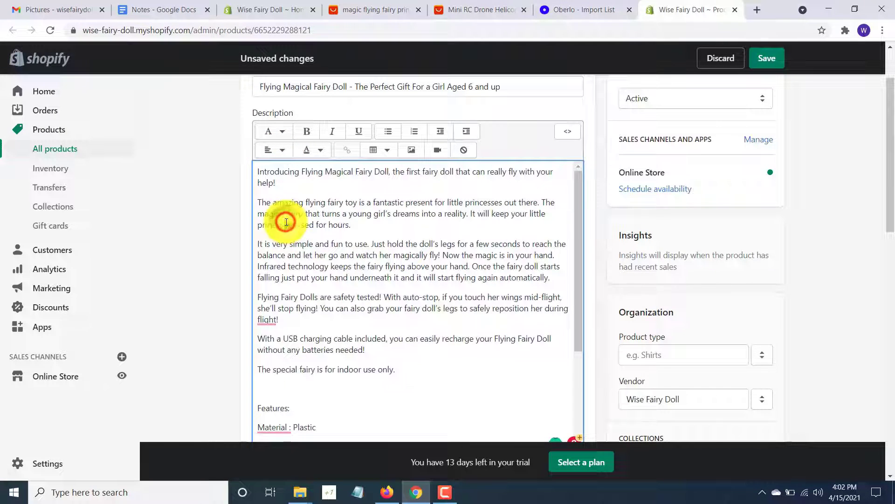
{"action": "left_click_drag", "start_coordinate": [892, 140], "coordinate": [892, 327]}
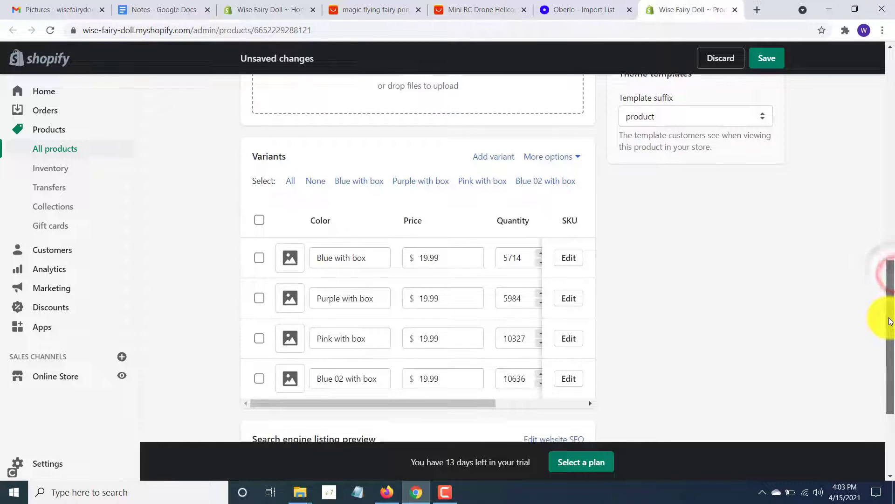
- Upload the blue fairy doll image as the Blue with box variant's picture
{"action": "left_click", "coordinate": [286, 258]}
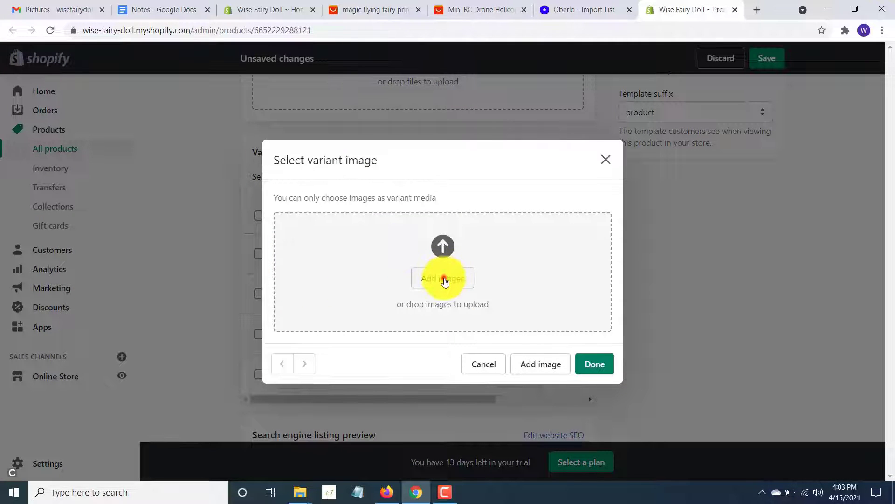
{"action": "left_click", "coordinate": [445, 280]}
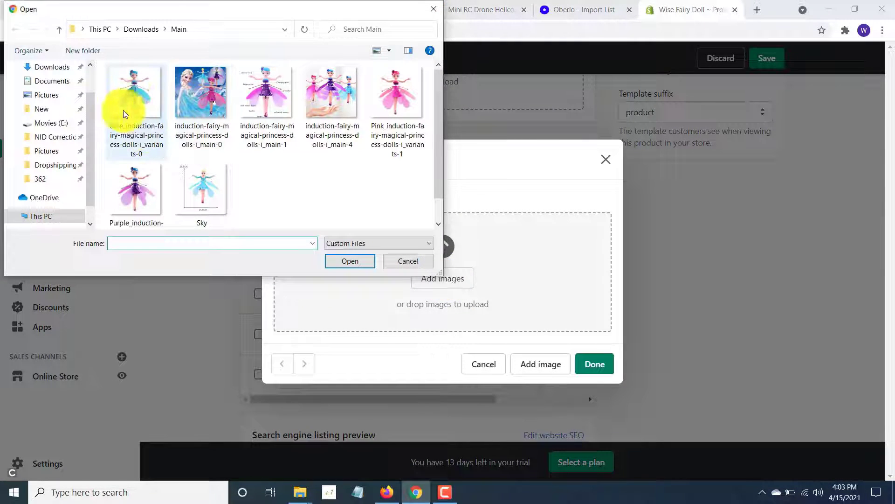
{"action": "double_click", "coordinate": [132, 100]}
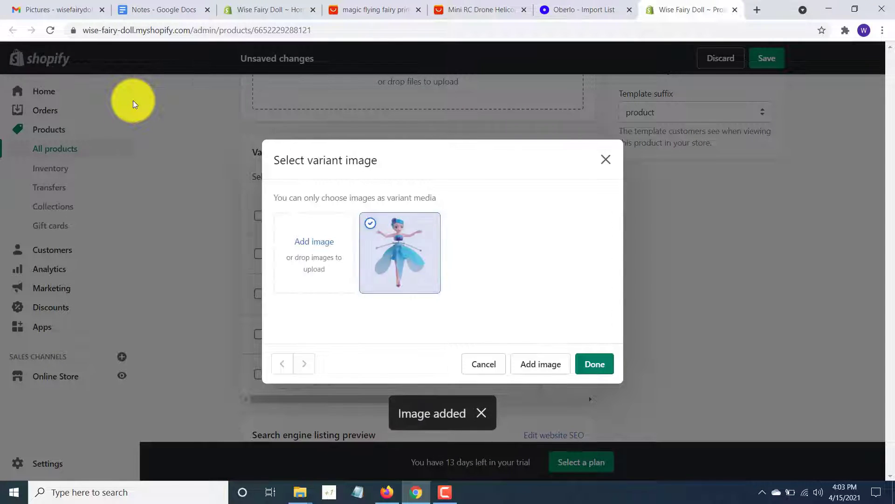
{"action": "left_click", "coordinate": [590, 364]}
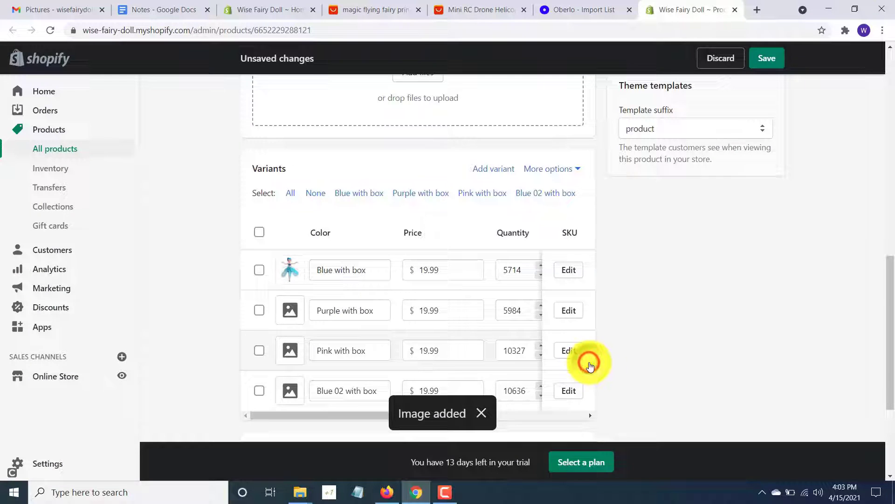
- Upload the purple fairy doll image as the Purple with box variant's picture
{"action": "left_click", "coordinate": [290, 310]}
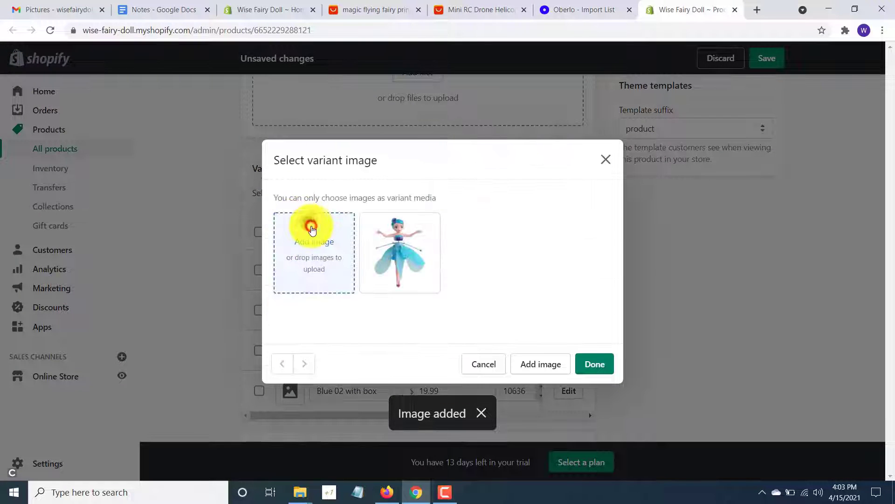
{"action": "left_click", "coordinate": [310, 237]}
{"action": "double_click", "coordinate": [148, 187]}
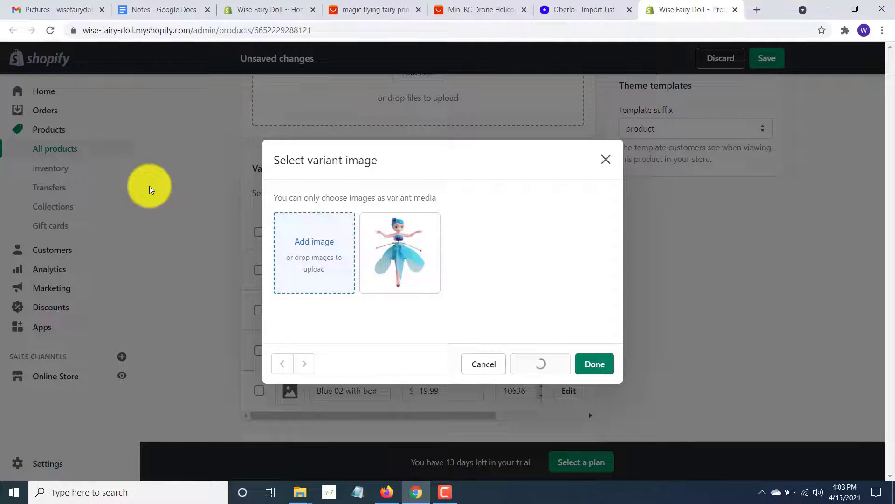
{"action": "left_click", "coordinate": [595, 364]}
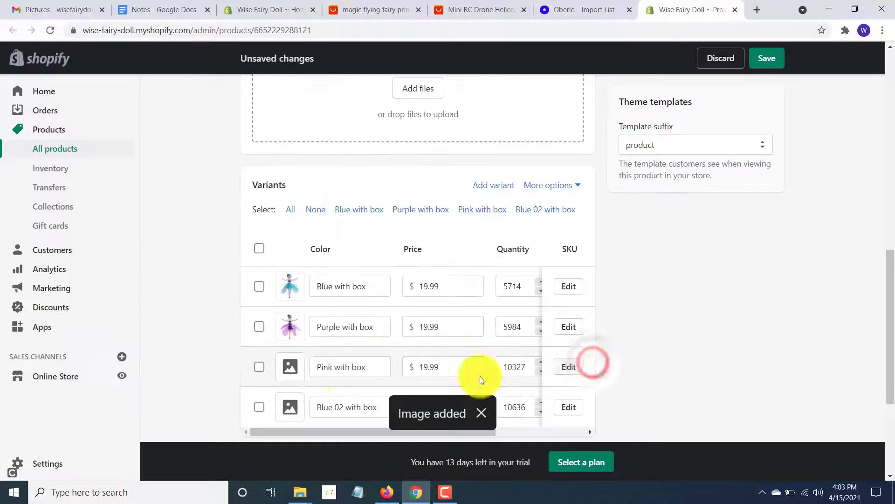
- Give the Pink with box variant the pink doll image, then select the Blue 02 with box row
{"action": "left_click", "coordinate": [288, 368]}
{"action": "left_click", "coordinate": [314, 234]}
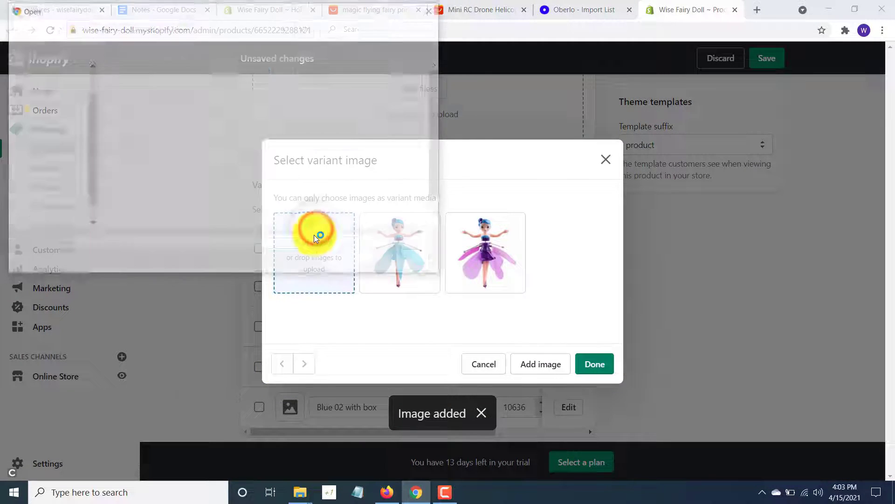
{"action": "double_click", "coordinate": [377, 97]}
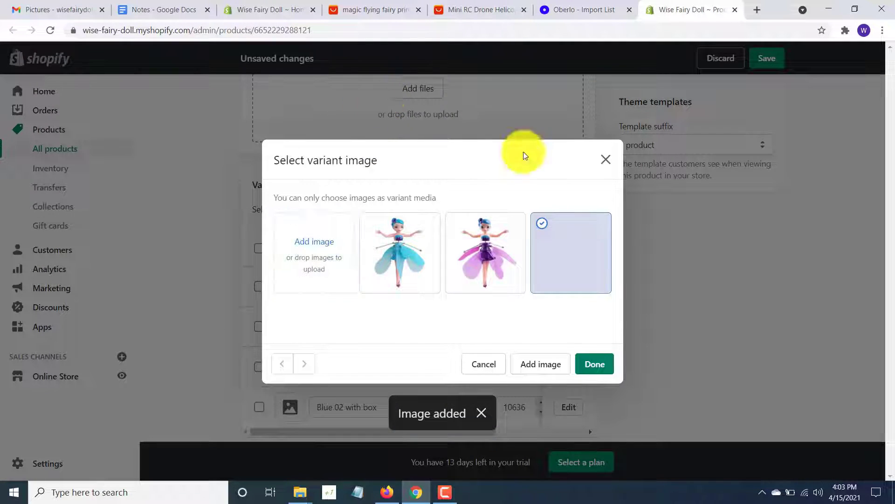
{"action": "left_click", "coordinate": [593, 368]}
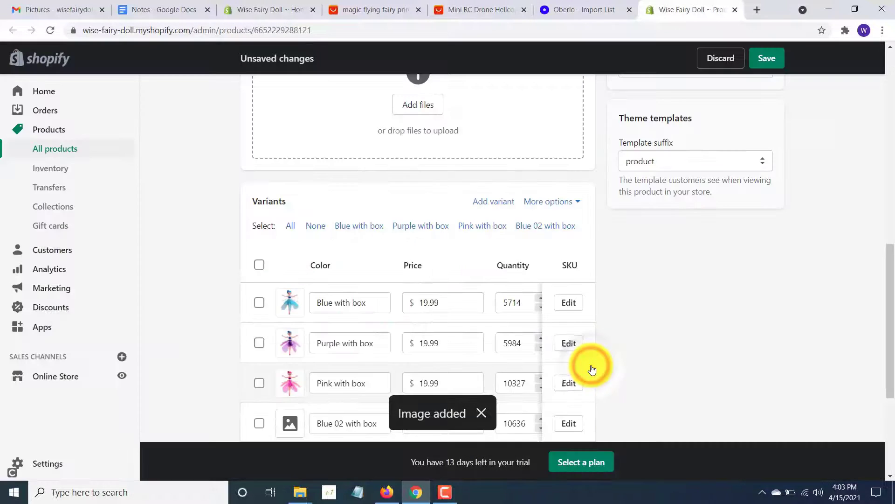
{"action": "left_click", "coordinate": [260, 424]}
- Delete the selected Blue 02 with box variant through More actions and confirm
{"action": "left_click", "coordinate": [454, 270]}
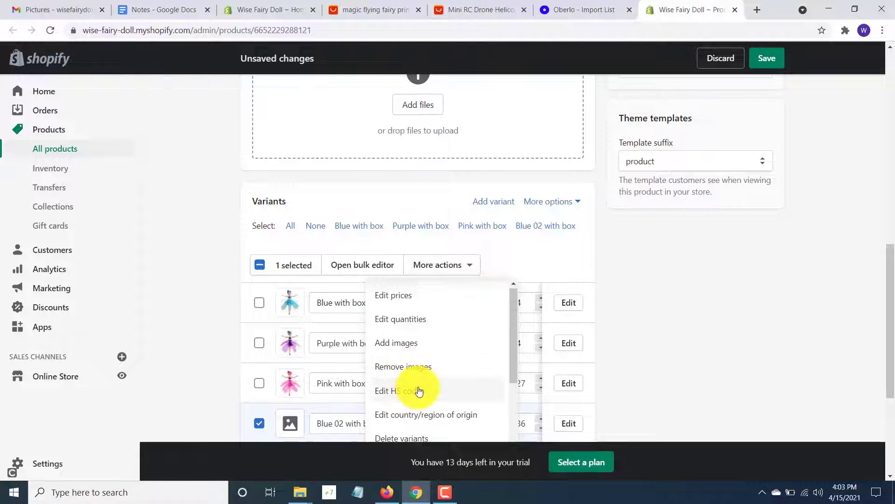
{"action": "left_click", "coordinate": [407, 437]}
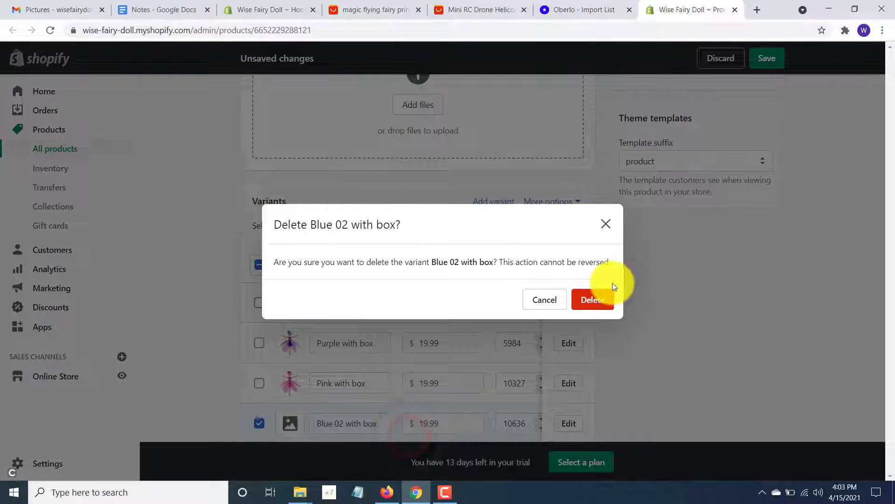
{"action": "left_click", "coordinate": [596, 301]}
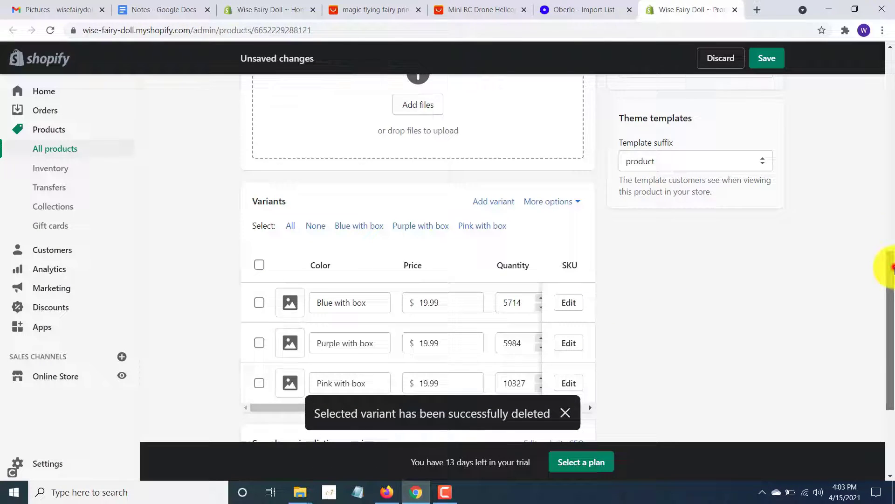
{"action": "scroll", "coordinate": [890, 265], "scroll_direction": "up", "scroll_amount": 3}
- Upload the main-0 collage, main-1 and main-4 images together into the product's Media
{"action": "left_click", "coordinate": [439, 273]}
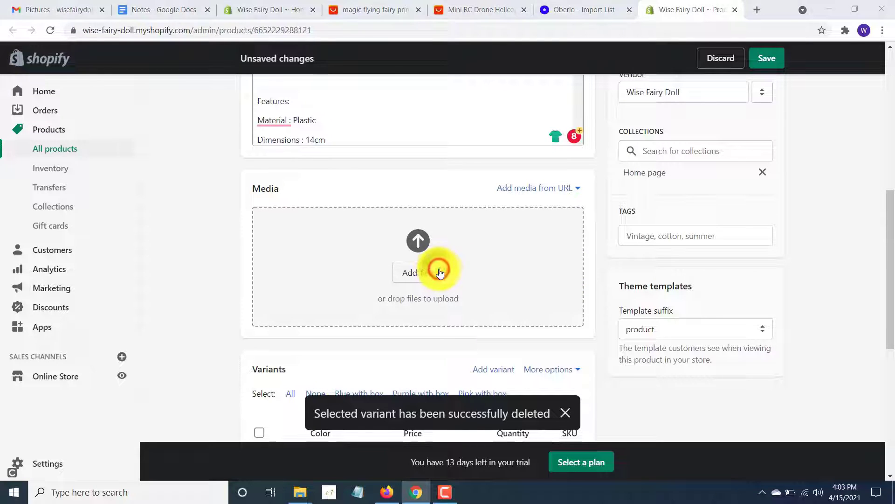
{"action": "left_click", "coordinate": [204, 114]}
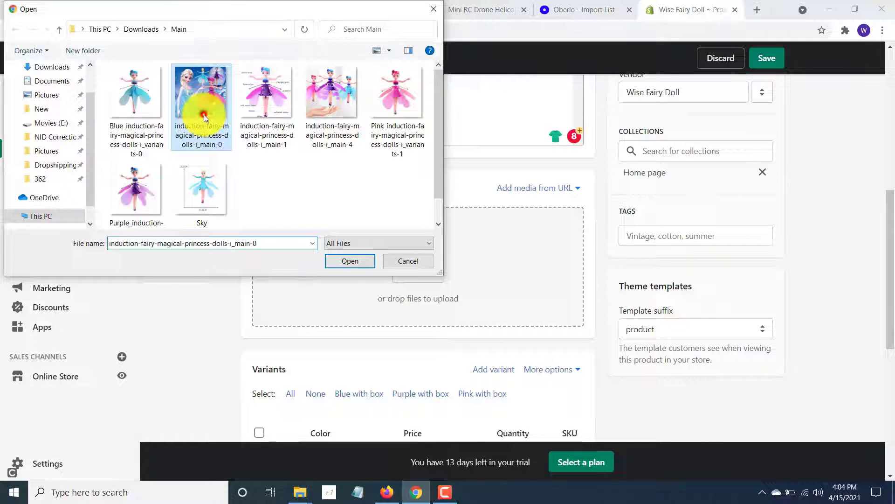
{"action": "left_click", "coordinate": [259, 94], "text": "ctrl"}
{"action": "left_click", "coordinate": [335, 92], "text": "ctrl"}
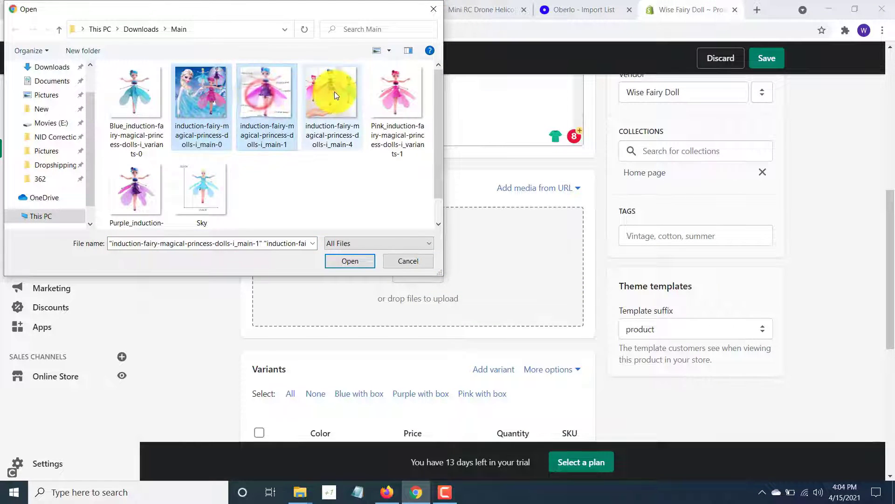
{"action": "left_click", "coordinate": [357, 263]}
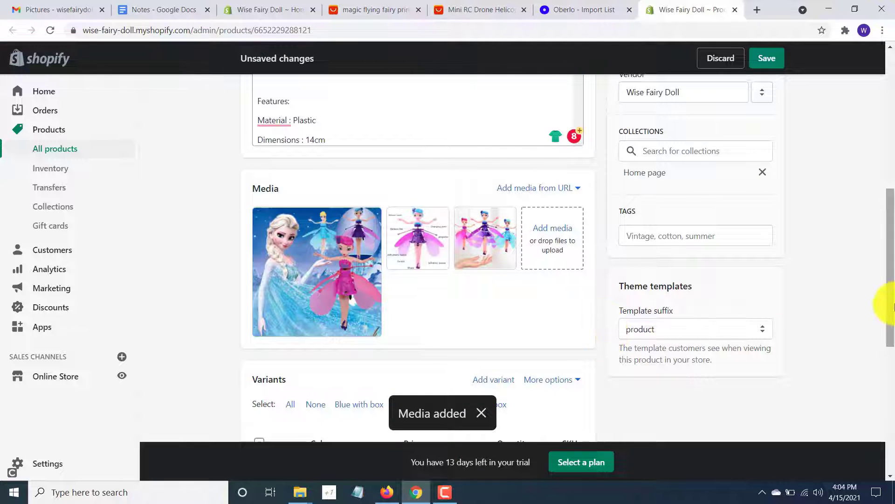
{"action": "left_click_drag", "start_coordinate": [893, 287], "coordinate": [889, 135]}
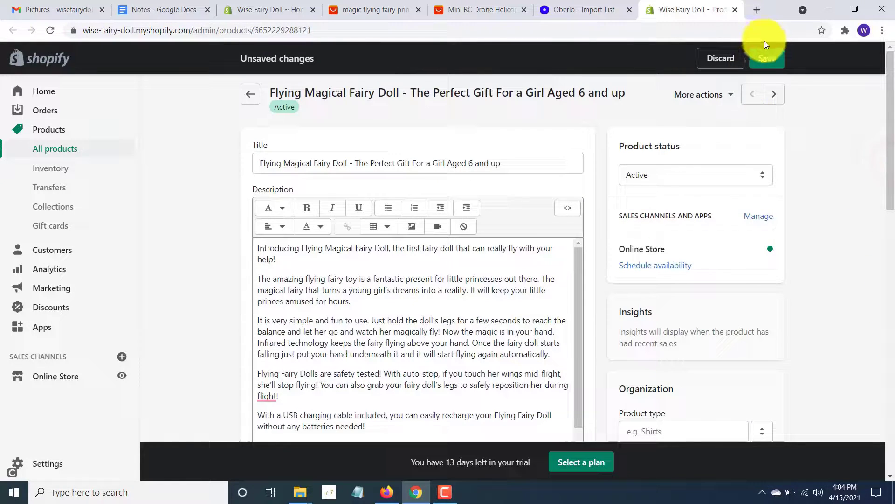
- Save the product and open the Flying Magical Fairy Doll page from the storefront catalog
{"action": "left_click", "coordinate": [766, 55]}
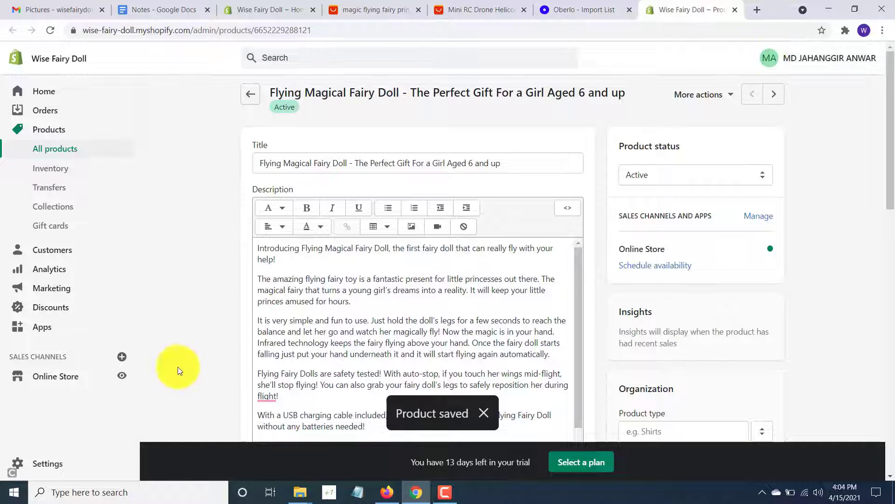
{"action": "left_click", "coordinate": [121, 375]}
{"action": "left_click", "coordinate": [690, 10]}
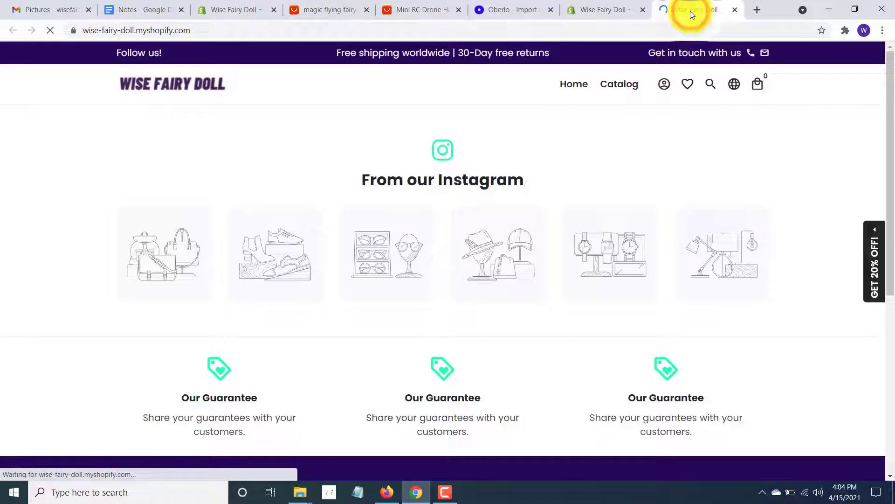
{"action": "left_click", "coordinate": [616, 89]}
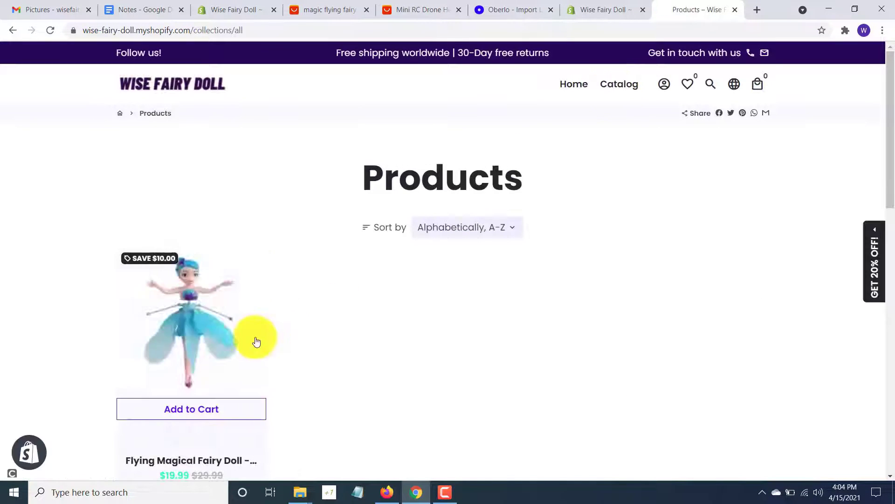
{"action": "left_click", "coordinate": [184, 324]}
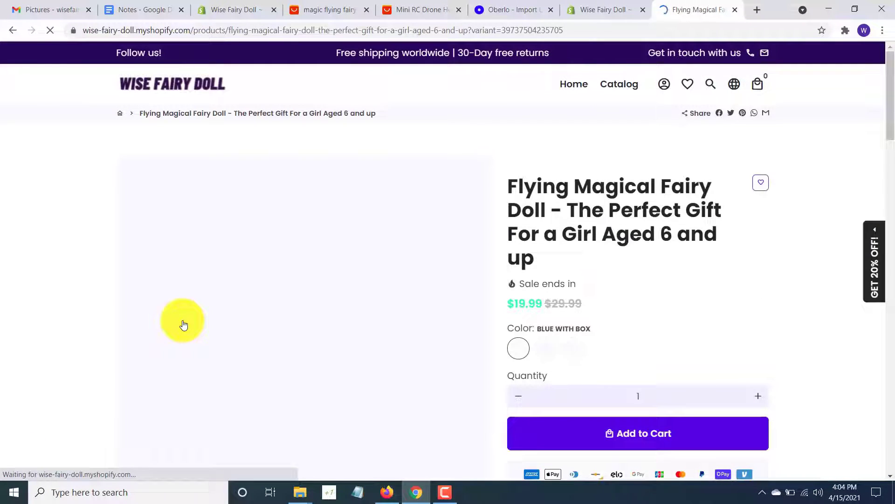
- Page through the product gallery and preview the Purple and Pink with box colour swatches
{"action": "mouse_move", "coordinate": [892, 130]}
{"action": "left_mouse_down"}
{"action": "mouse_move", "coordinate": [891, 174]}
{"action": "mouse_move", "coordinate": [893, 128]}
{"action": "left_mouse_up"}
{"action": "left_click", "coordinate": [473, 342]}
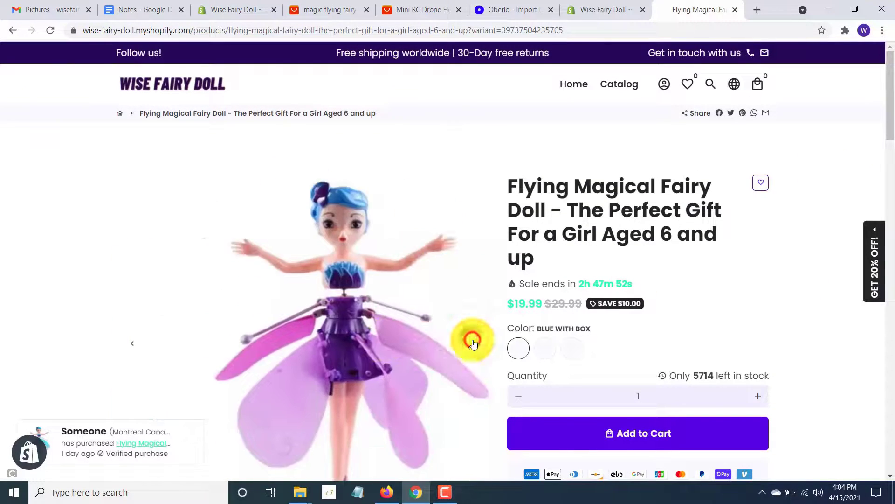
{"action": "left_click", "coordinate": [472, 341]}
{"action": "left_click", "coordinate": [473, 342]}
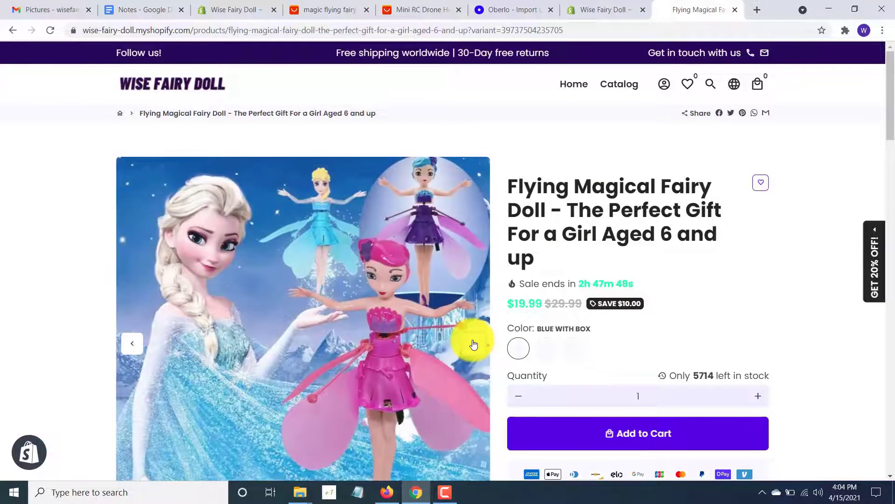
{"action": "left_click", "coordinate": [473, 342]}
{"action": "left_click", "coordinate": [473, 344]}
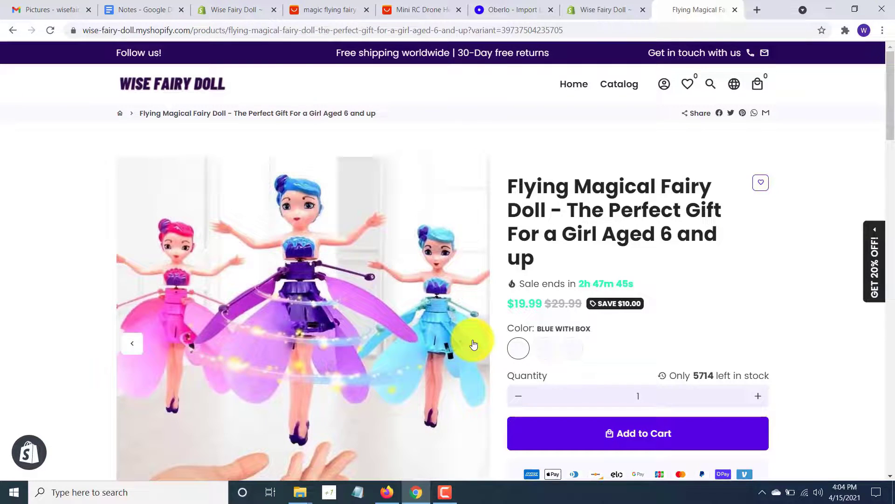
{"action": "left_click", "coordinate": [546, 349]}
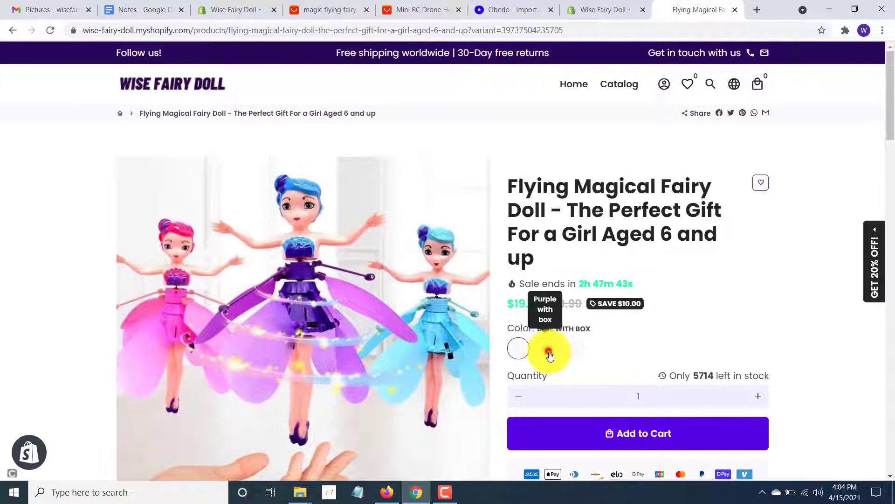
{"action": "left_click", "coordinate": [578, 349]}
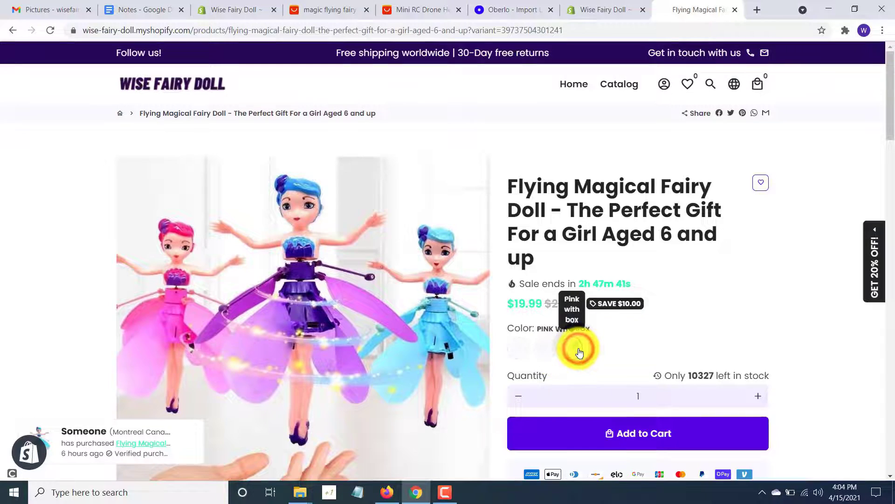
{"action": "left_click", "coordinate": [597, 9]}
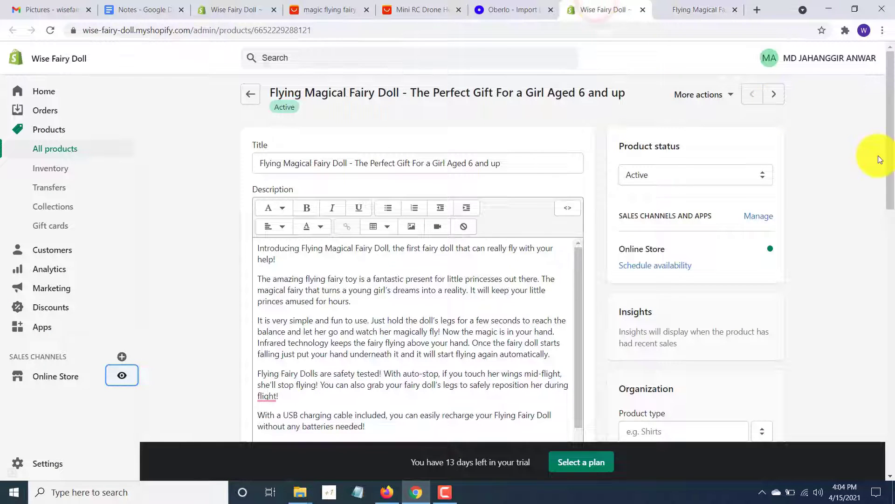
- Upload the blue doll picture as the Blue with box variant's image
{"action": "scroll", "coordinate": [880, 233], "scroll_direction": "down", "scroll_amount": 12}
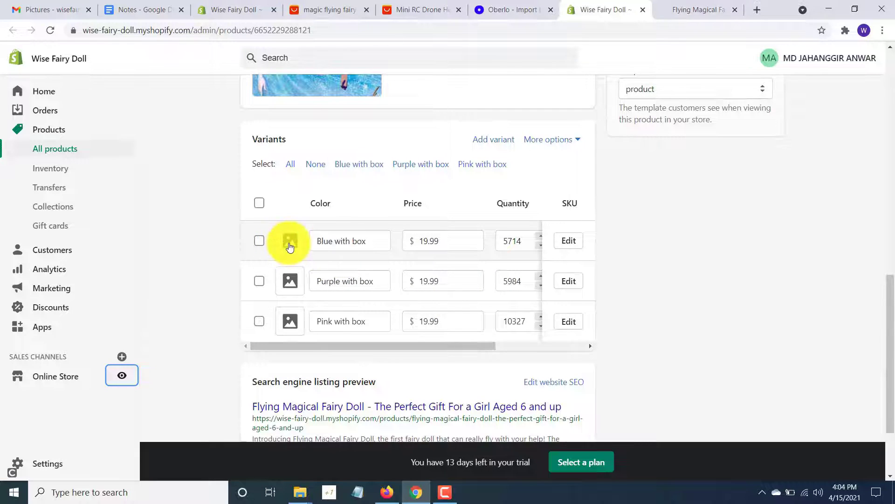
{"action": "left_click", "coordinate": [290, 242]}
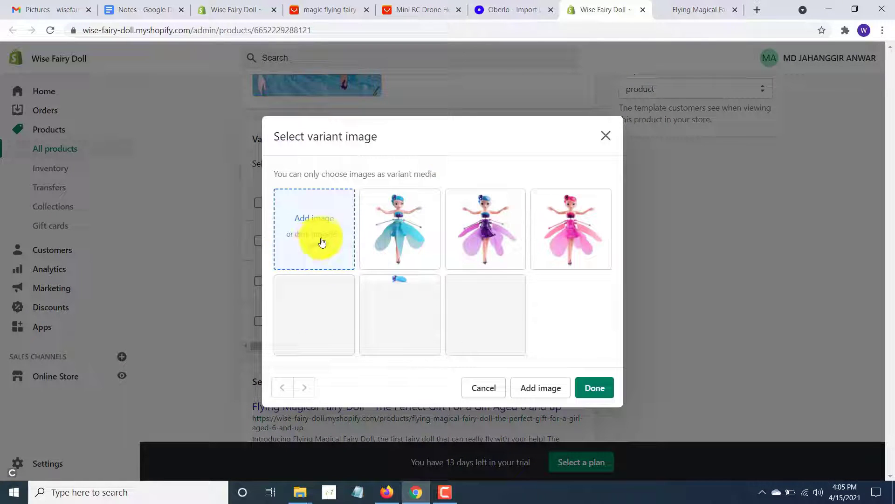
{"action": "left_click", "coordinate": [315, 225]}
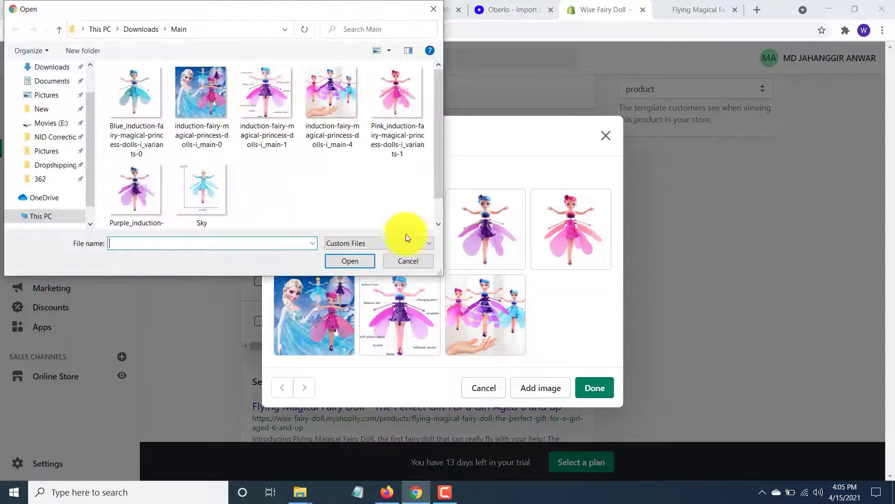
{"action": "double_click", "coordinate": [139, 107]}
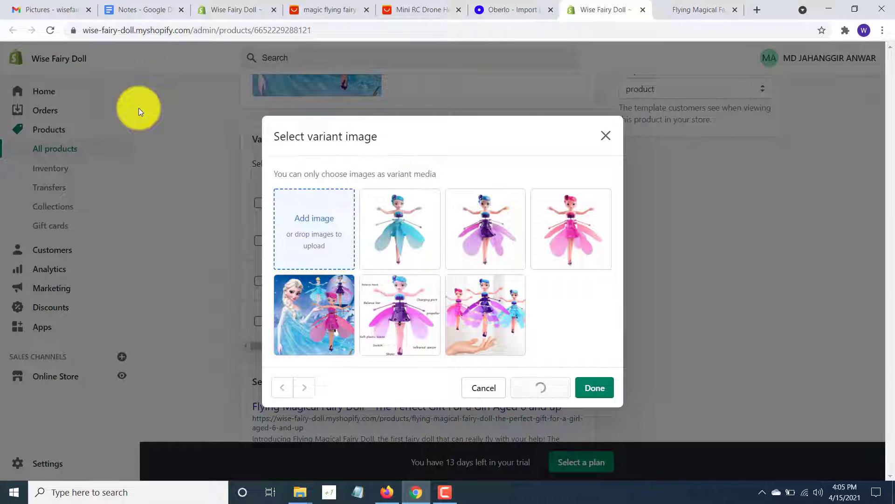
{"action": "left_click", "coordinate": [604, 394]}
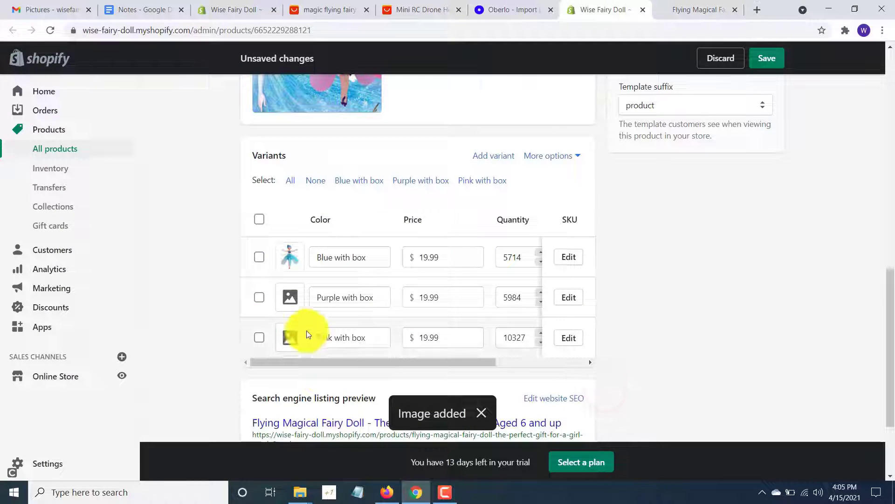
- Upload the purple doll picture as the Purple with box variant's image
{"action": "left_click", "coordinate": [292, 297]}
{"action": "left_click", "coordinate": [306, 239]}
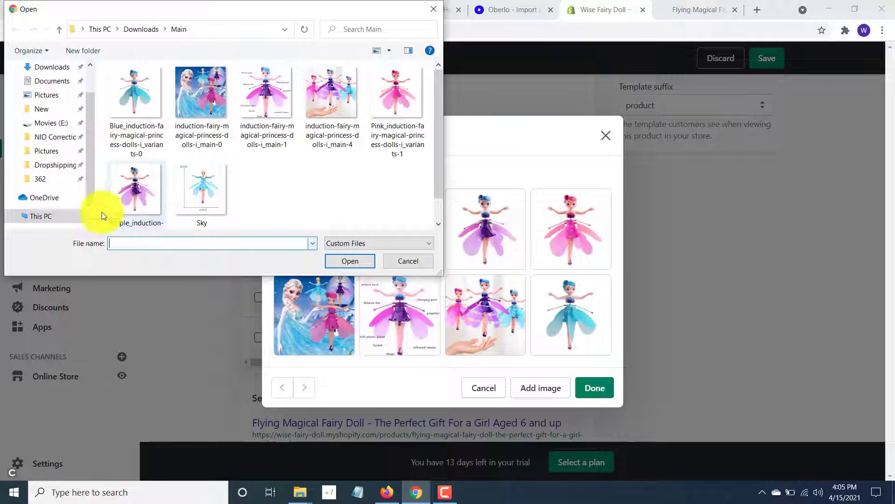
{"action": "double_click", "coordinate": [130, 193]}
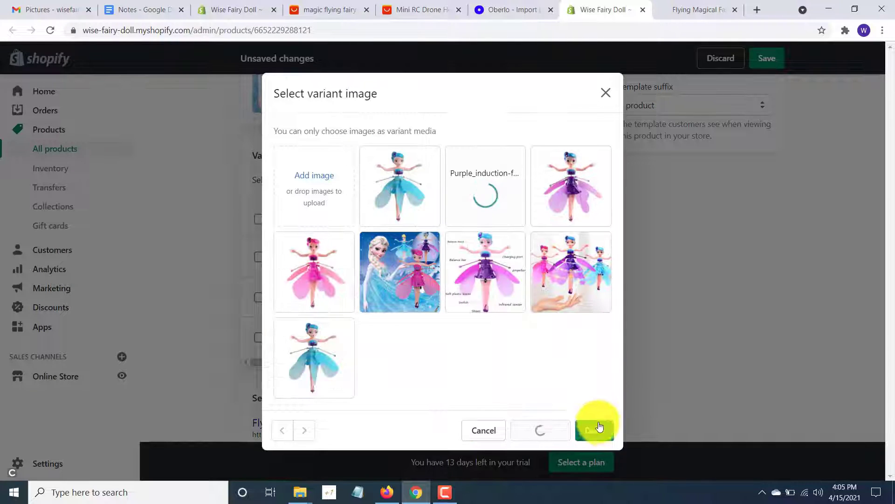
{"action": "left_click", "coordinate": [595, 430]}
- Upload the pink doll picture as the Pink with box variant's image
{"action": "left_click", "coordinate": [281, 354]}
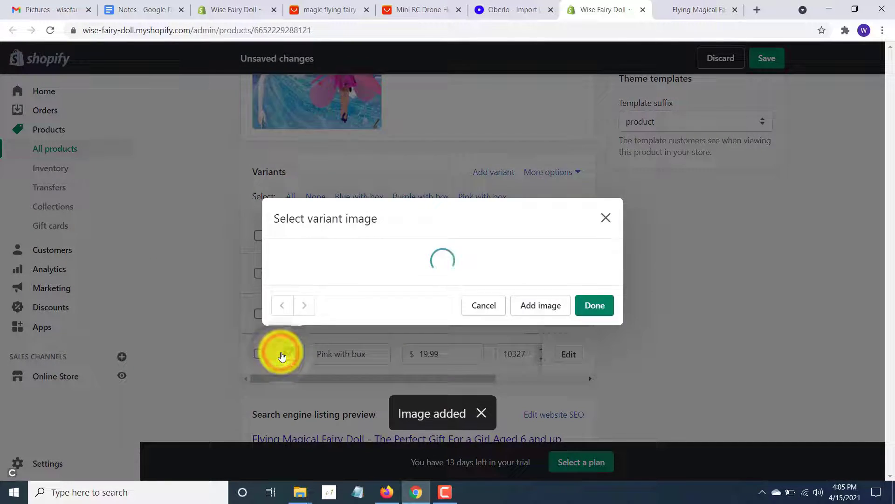
{"action": "left_click", "coordinate": [334, 176]}
{"action": "double_click", "coordinate": [385, 116]}
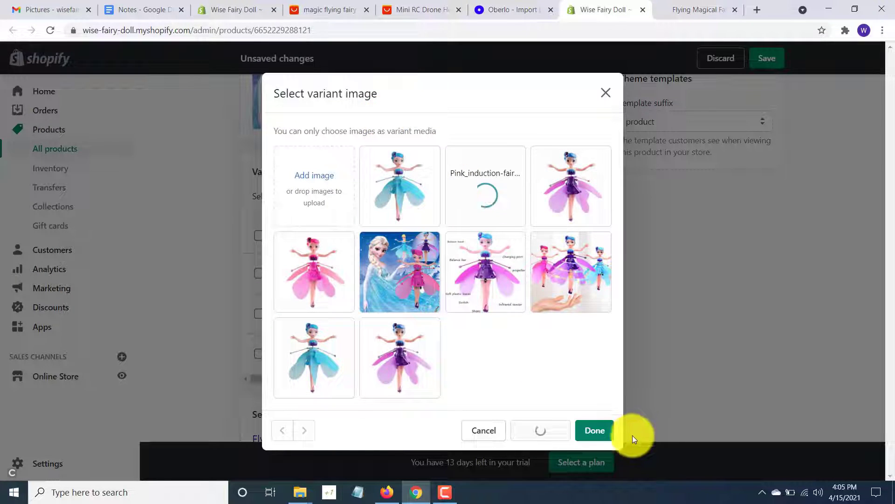
{"action": "left_click", "coordinate": [601, 430]}
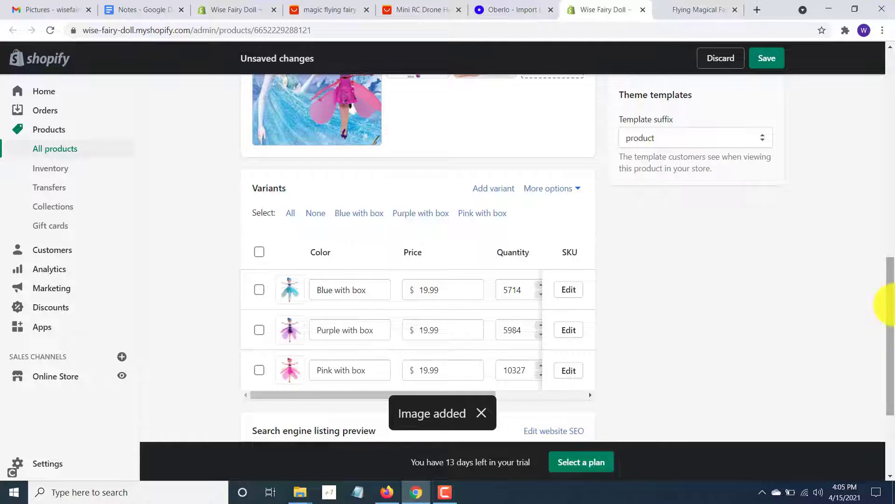
{"action": "mouse_move", "coordinate": [882, 300]}
{"action": "left_mouse_down"}
{"action": "mouse_move", "coordinate": [881, 369]}
{"action": "mouse_move", "coordinate": [891, 291]}
{"action": "left_mouse_up"}
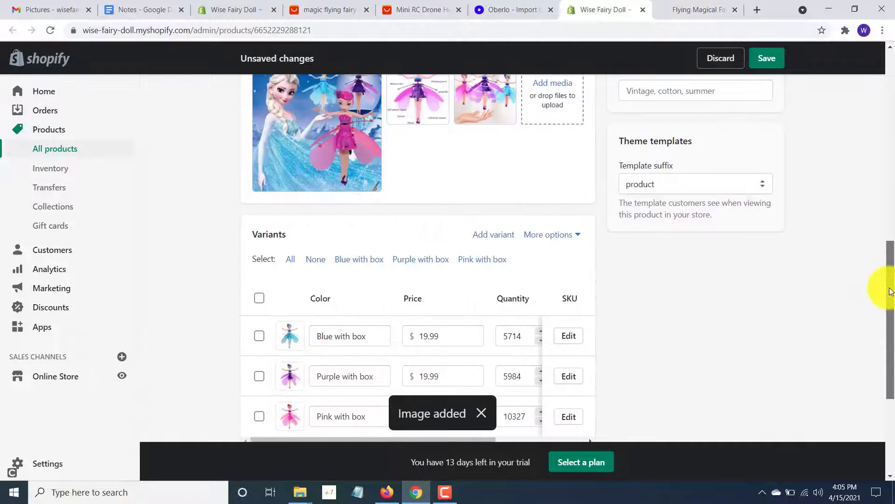
- Save the variant image changes, dismiss the newsletter popup and reload the storefront product page
{"action": "left_click", "coordinate": [764, 59]}
{"action": "left_click", "coordinate": [699, 10]}
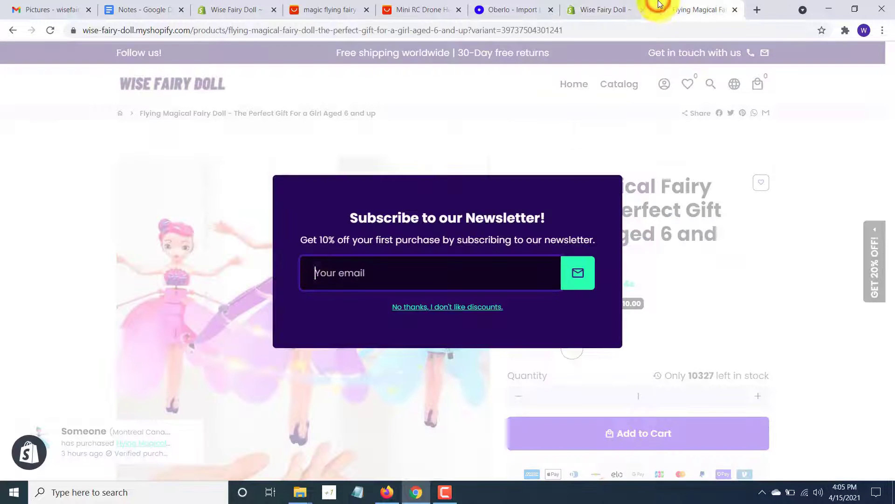
{"action": "left_click", "coordinate": [463, 310]}
{"action": "key", "text": "F5"}
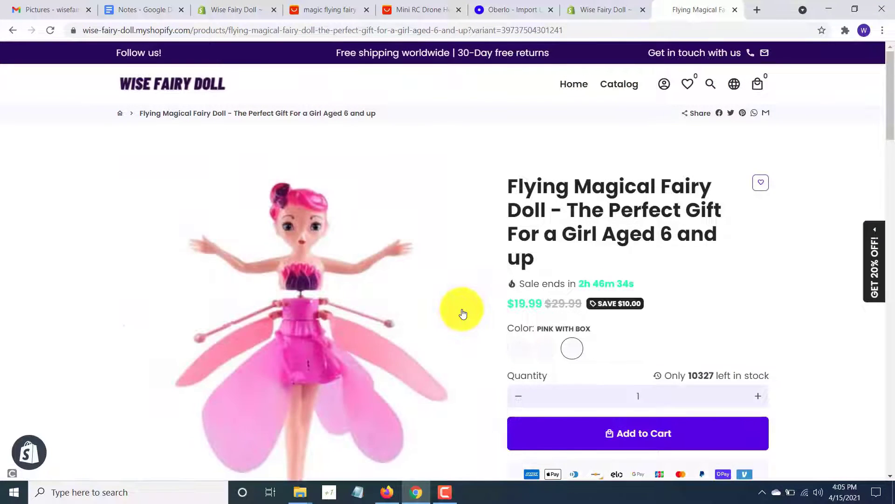
- Select the Blue, Purple and Pink with box swatches to check each shows its doll image
{"action": "left_click", "coordinate": [521, 352]}
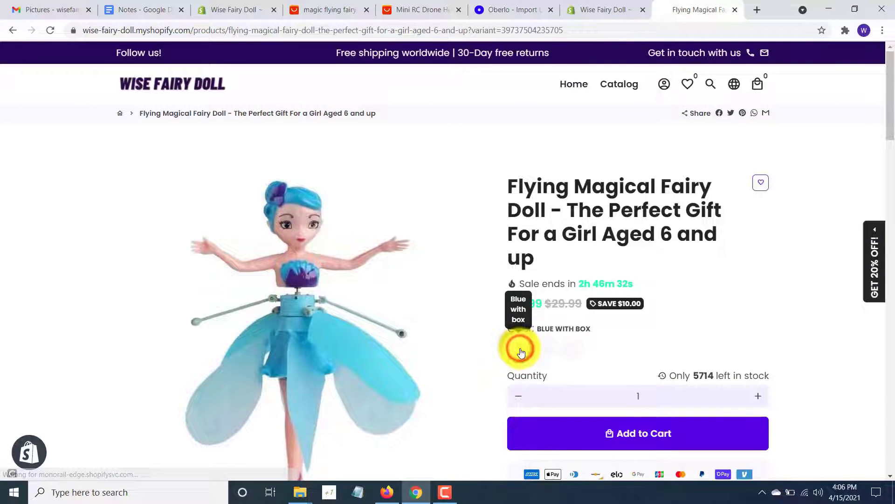
{"action": "left_click", "coordinate": [547, 351]}
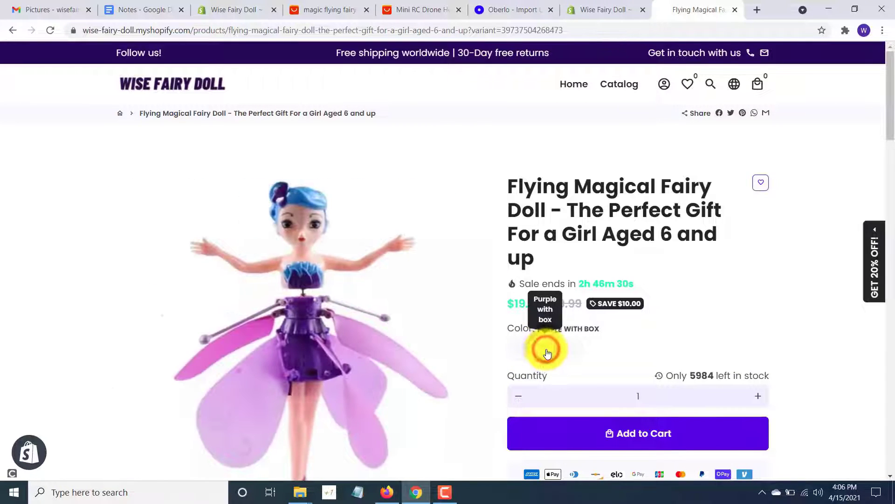
{"action": "left_click", "coordinate": [576, 356]}
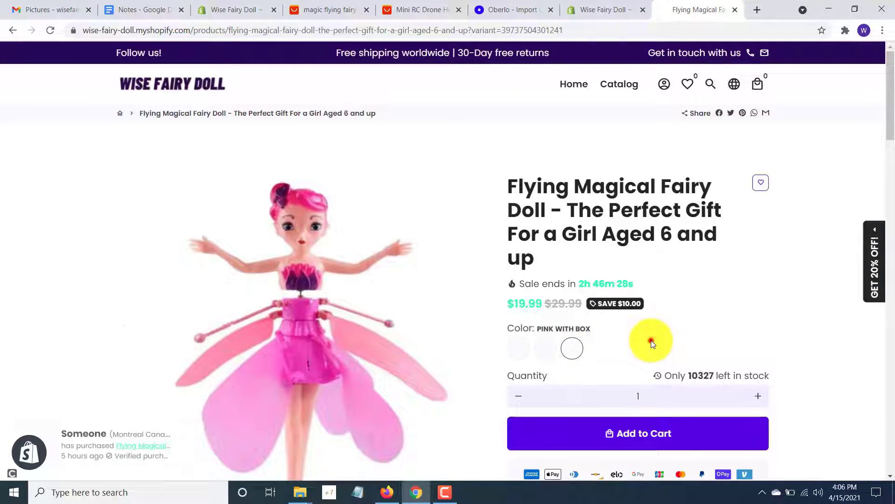
{"action": "scroll", "coordinate": [651, 343], "scroll_direction": "down", "scroll_amount": 1}
{"action": "scroll", "coordinate": [651, 340], "scroll_direction": "down", "scroll_amount": 5}
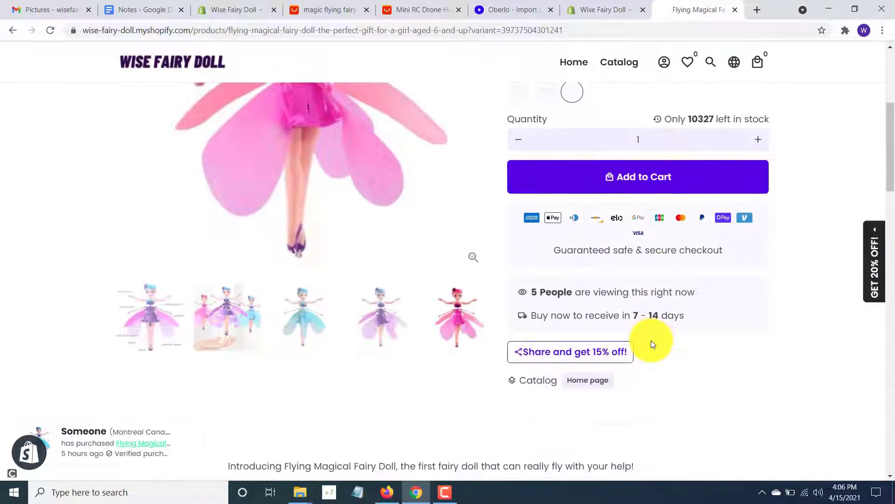
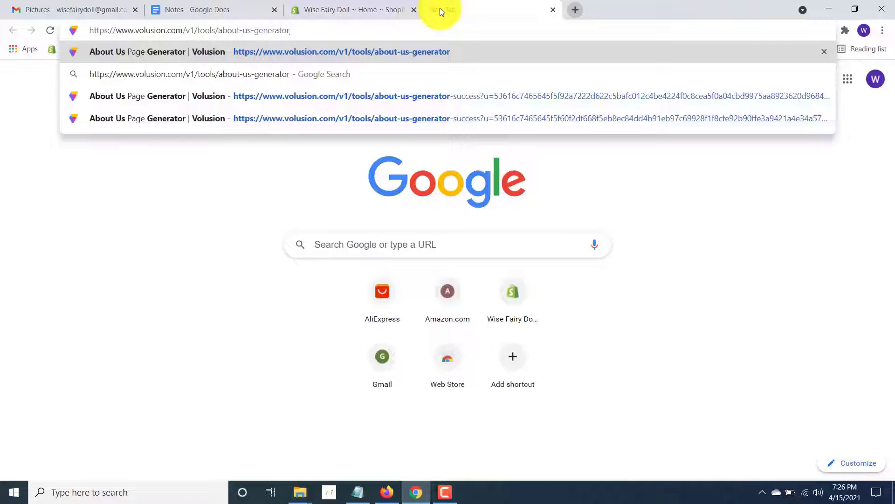
- Load the Volusion About Us Page Generator website in Chrome
{"action": "key", "text": "Return"}
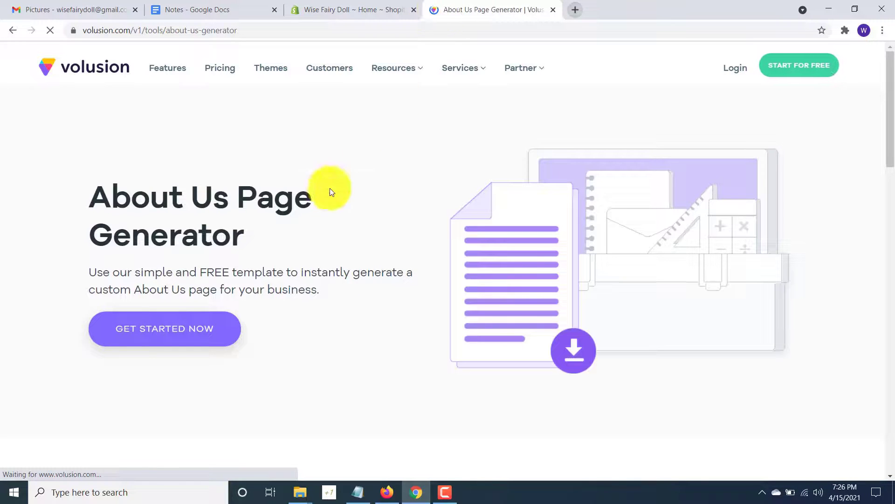
- Enter the company name 'wise' and the contact e-mail in the About Us generator form
{"action": "left_click", "coordinate": [168, 334]}
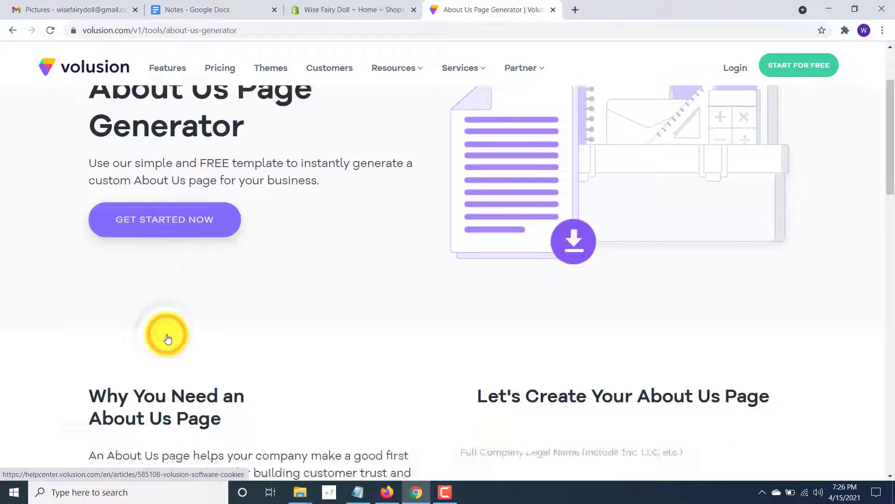
{"action": "left_click", "coordinate": [555, 145]}
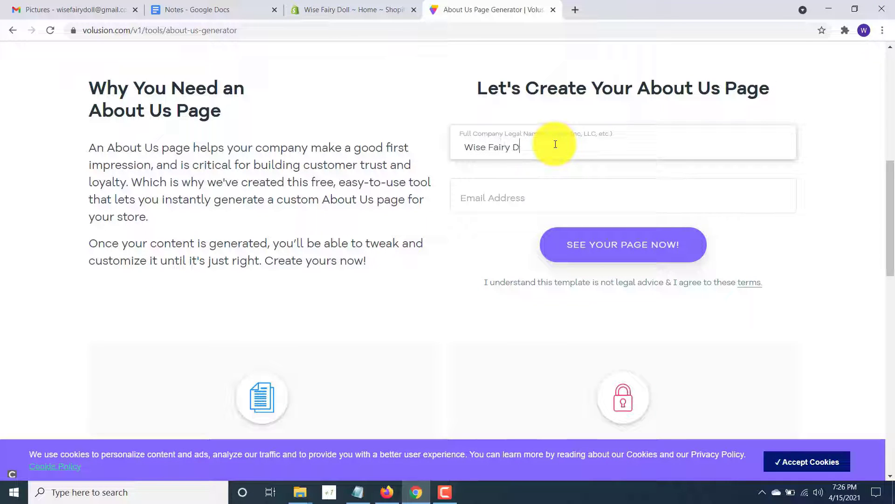
{"action": "left_click", "coordinate": [511, 196]}
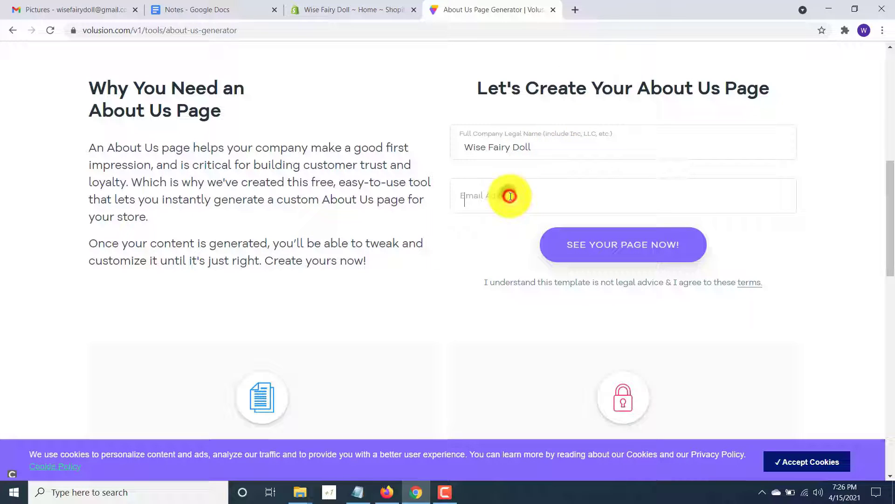
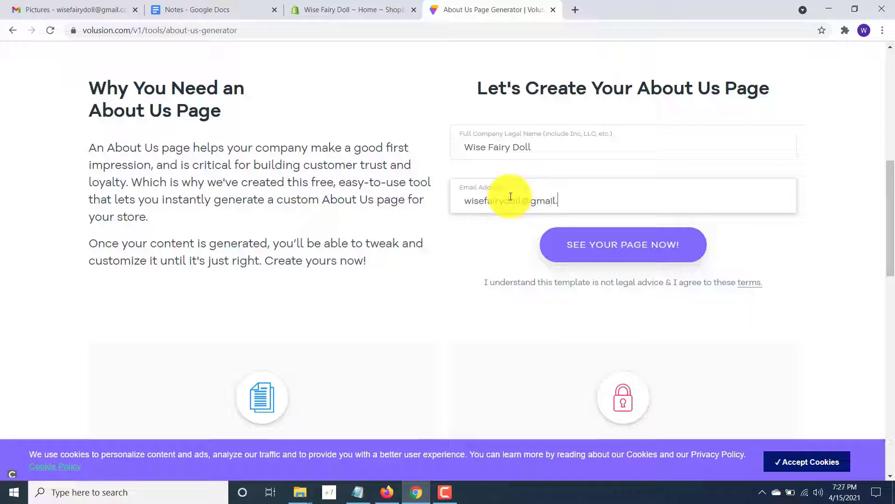
- Generate the long About Us text, select all of it, and return to the Shopify admin
{"action": "left_click", "coordinate": [611, 245]}
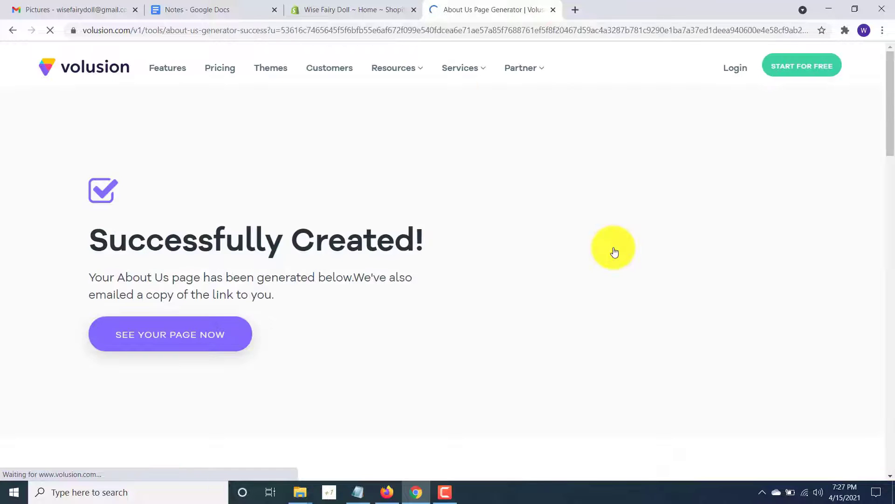
{"action": "left_click", "coordinate": [203, 330]}
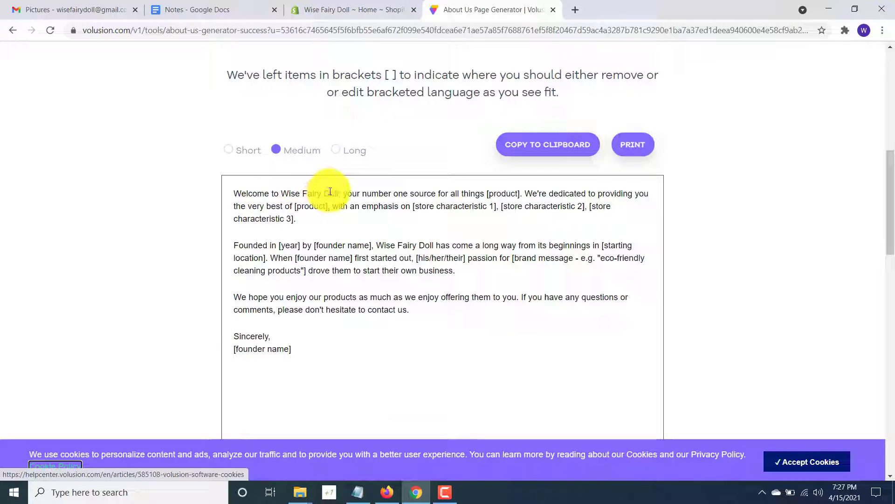
{"action": "left_click", "coordinate": [336, 150]}
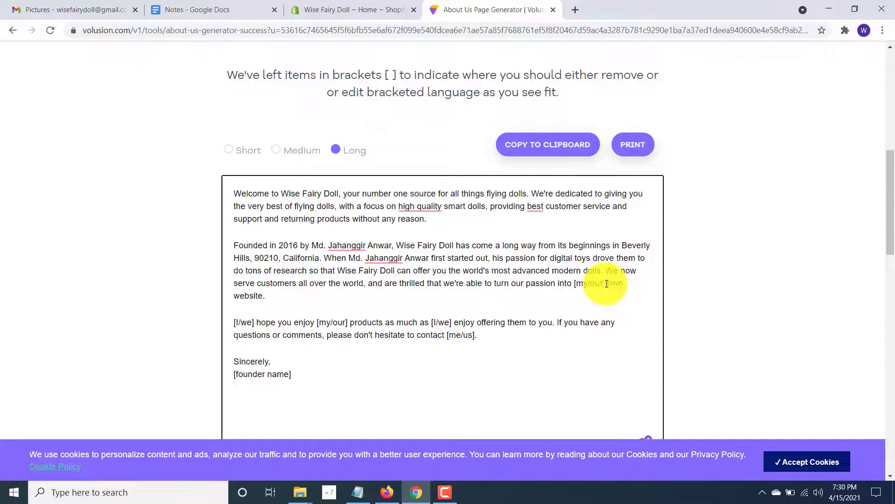
{"action": "key", "text": "ctrl+a"}
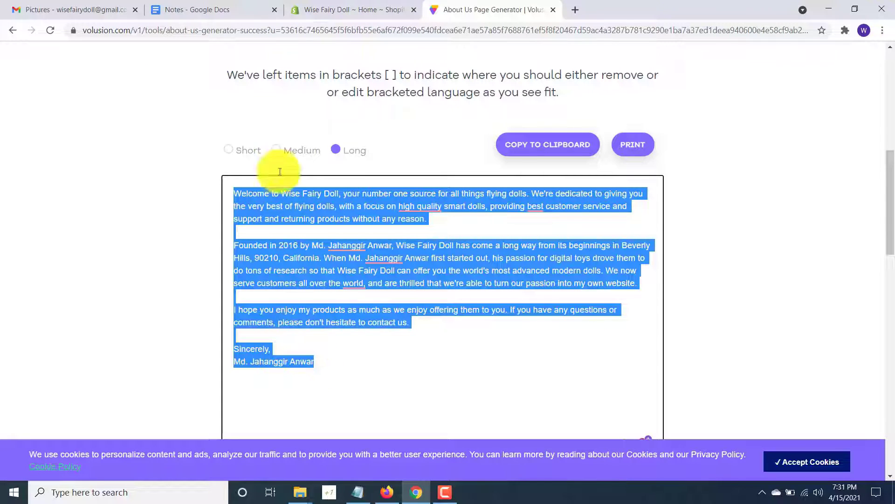
{"action": "left_click", "coordinate": [328, 8]}
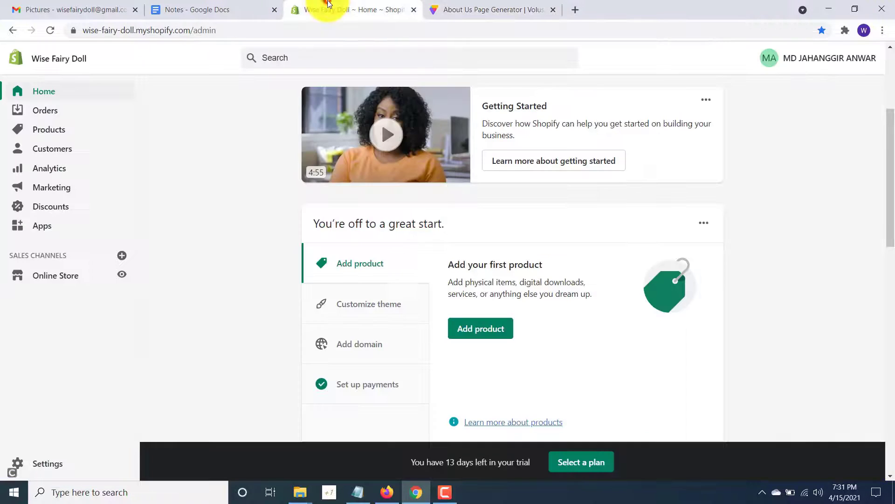
- Create a new page titled About Us with the generated text pasted as content
{"action": "left_click", "coordinate": [67, 276]}
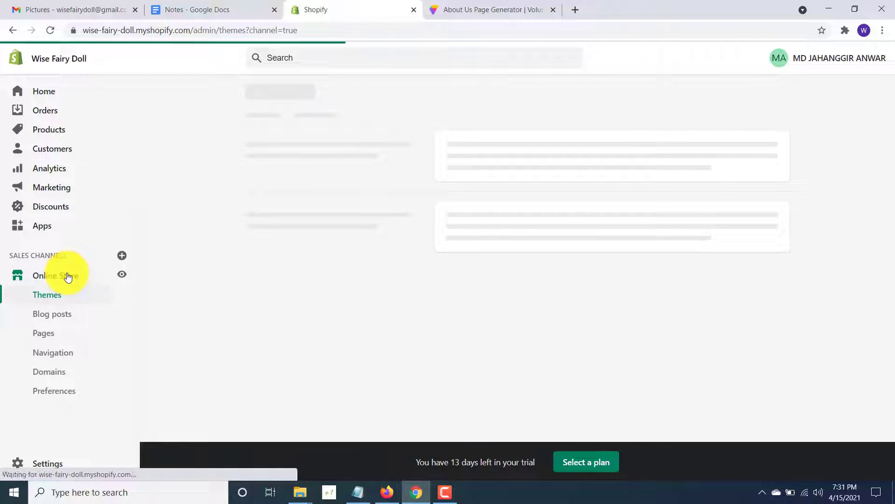
{"action": "left_click", "coordinate": [46, 340]}
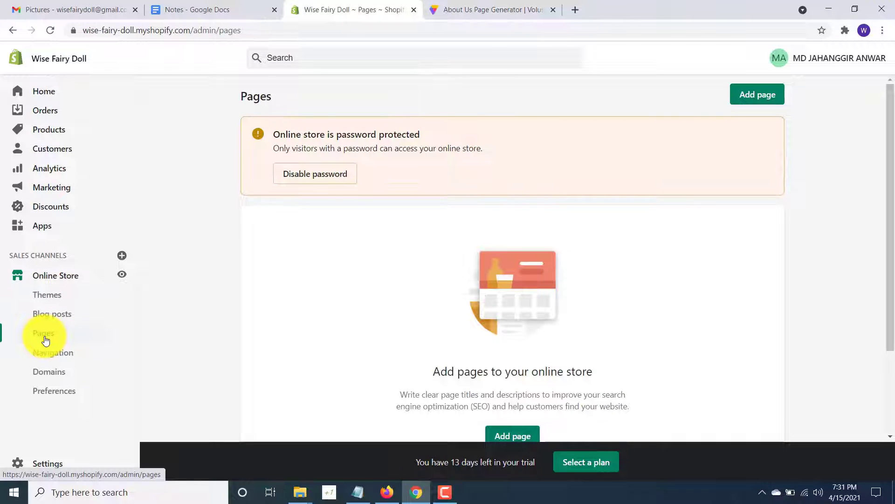
{"action": "left_click", "coordinate": [769, 103]}
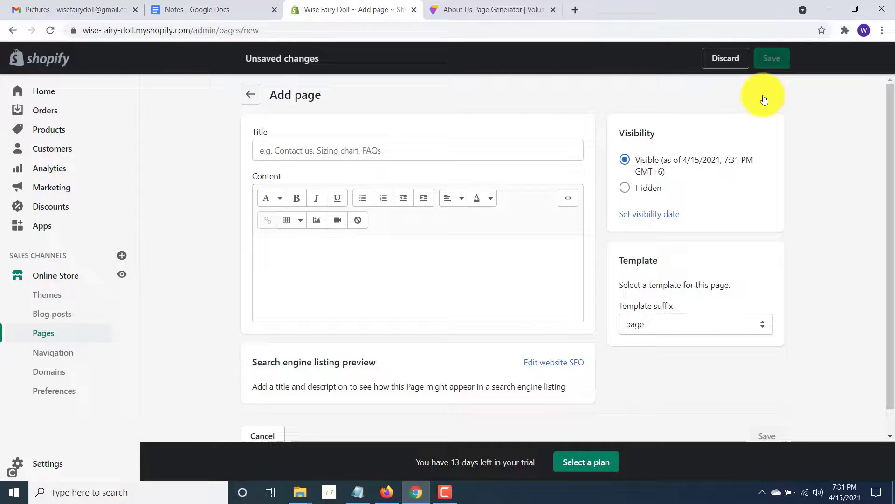
{"action": "left_click", "coordinate": [381, 151]}
{"action": "type", "text": "About Us"}
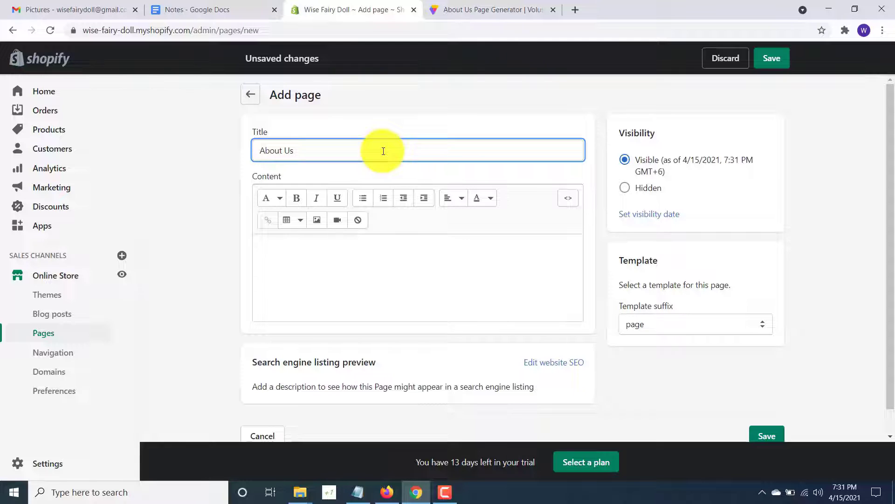
{"action": "left_click", "coordinate": [305, 257]}
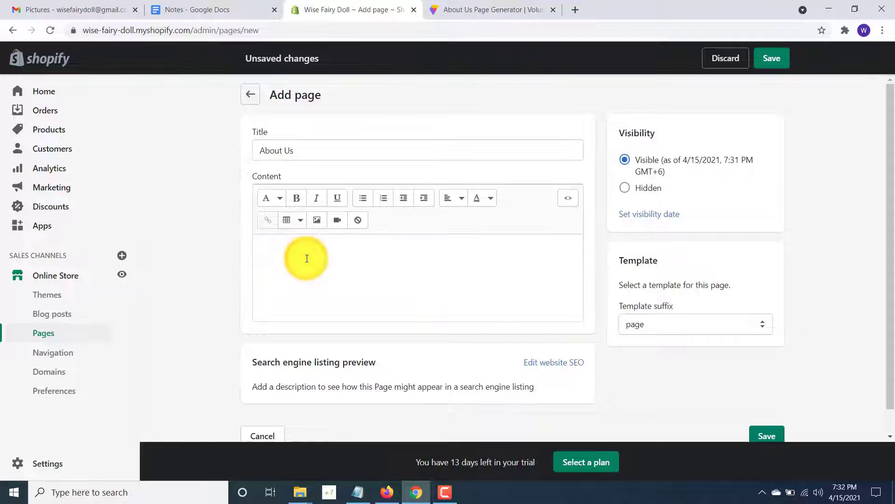
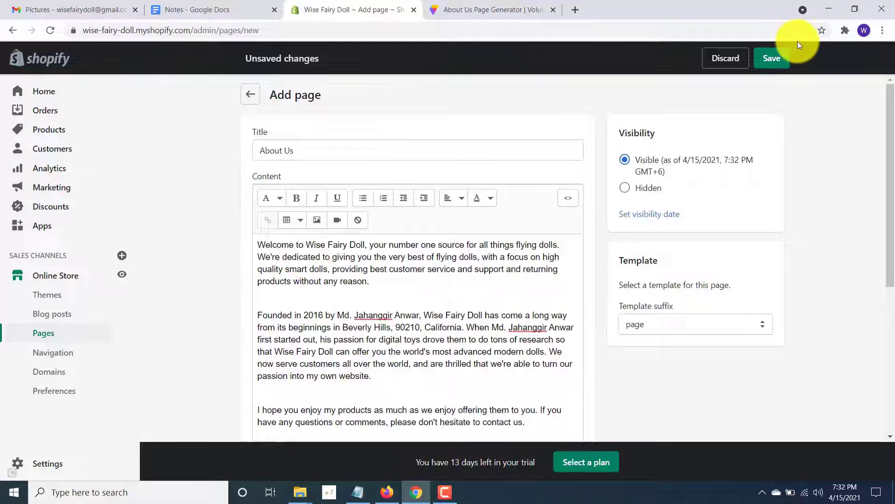
- Save the About Us page and view it live on the storefront
{"action": "left_click", "coordinate": [772, 60]}
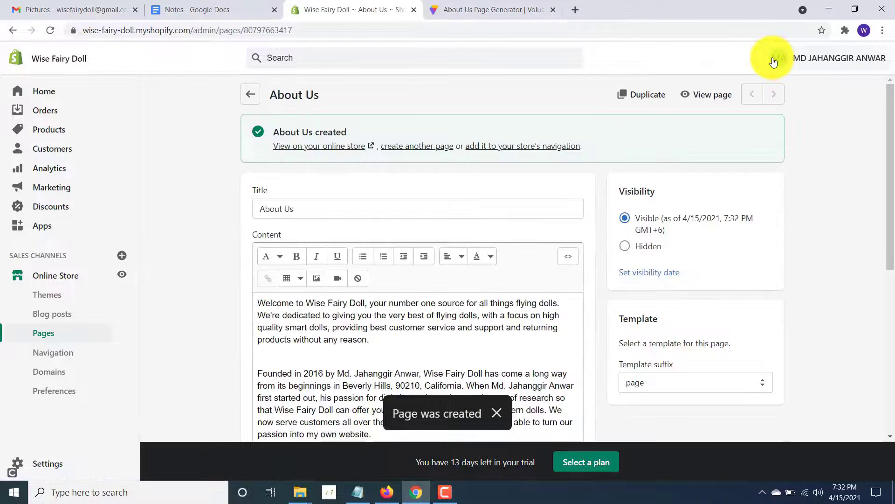
{"action": "left_click", "coordinate": [722, 95]}
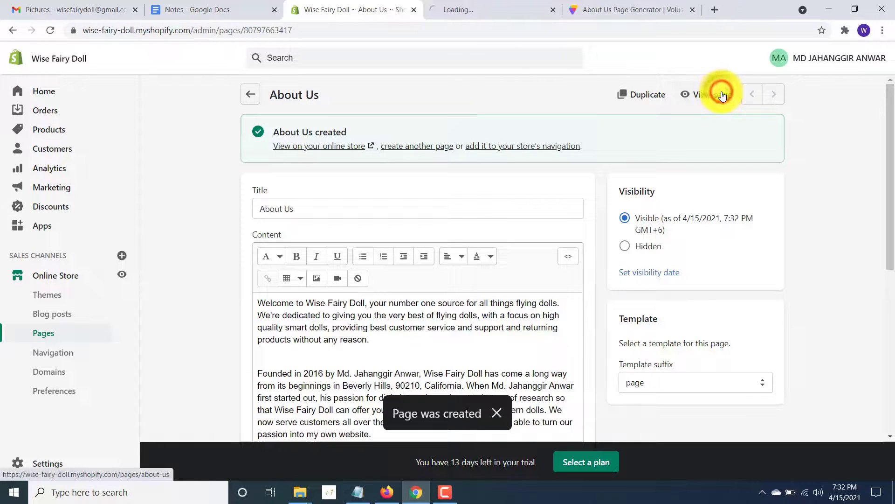
{"action": "left_click", "coordinate": [501, 5]}
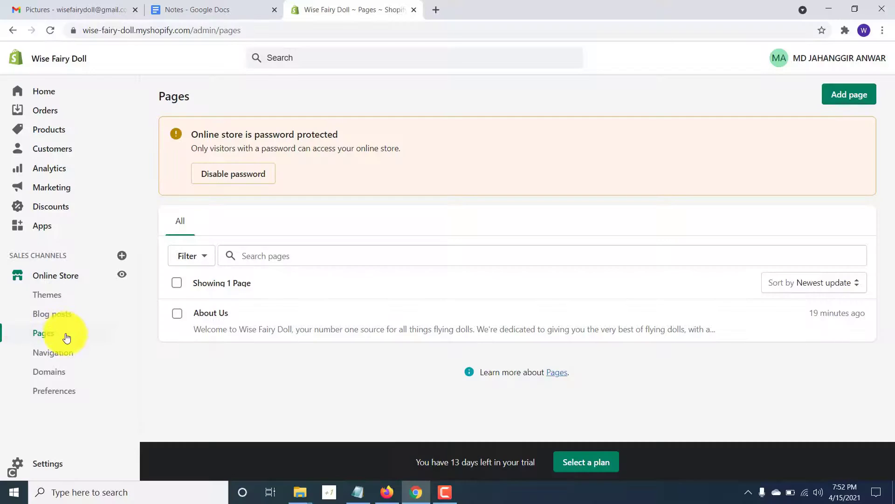
- Start a new page titled Contact Us using the page.contact template
{"action": "left_click", "coordinate": [65, 336]}
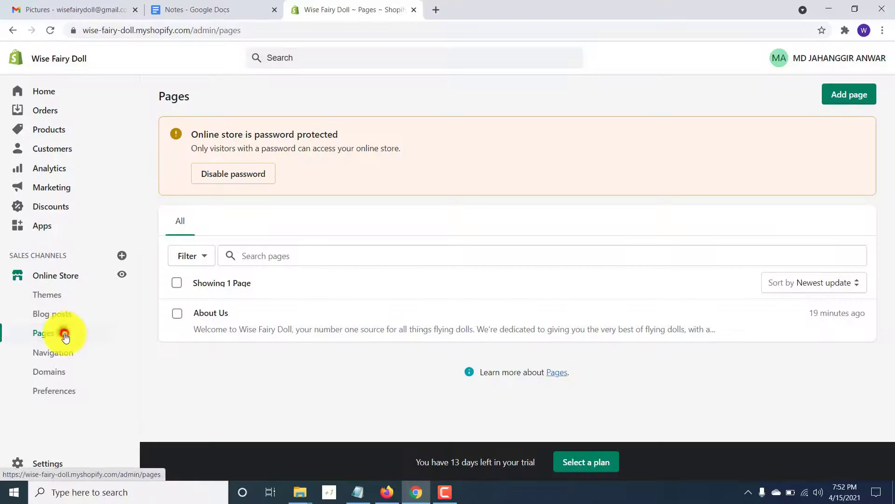
{"action": "left_click", "coordinate": [849, 97]}
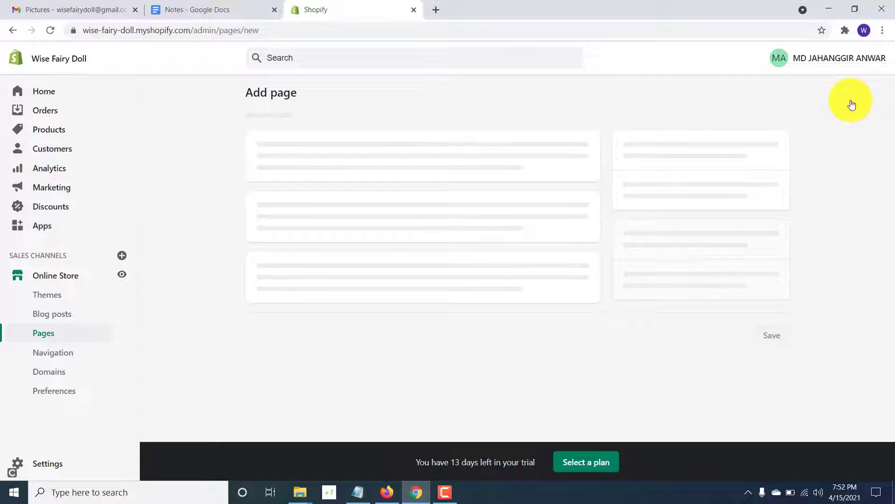
{"action": "left_click", "coordinate": [336, 151]}
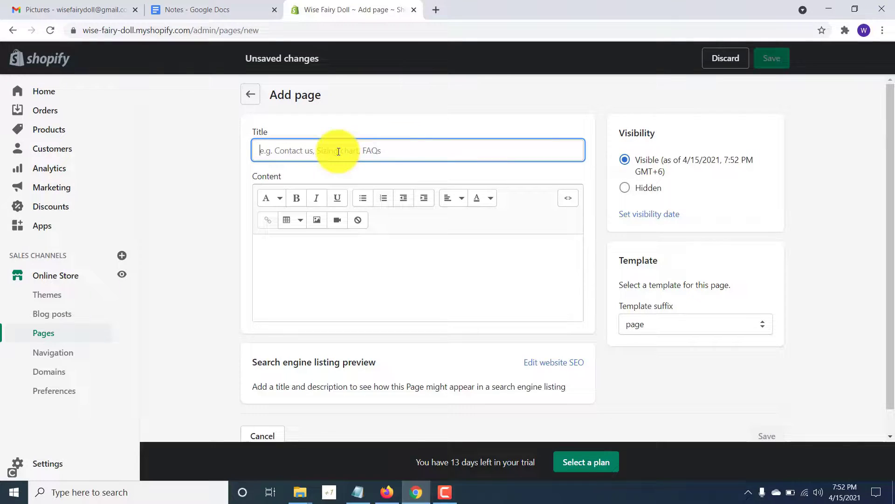
{"action": "type", "text": "Contact Us"}
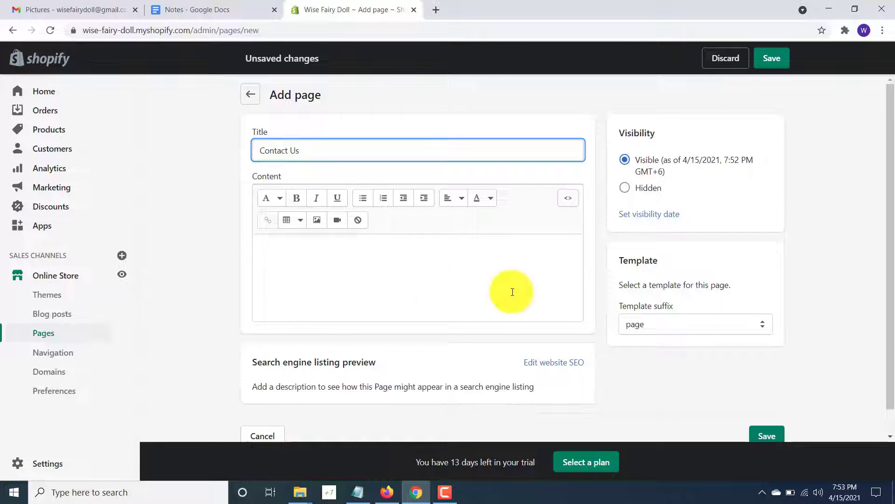
{"action": "left_click", "coordinate": [683, 326]}
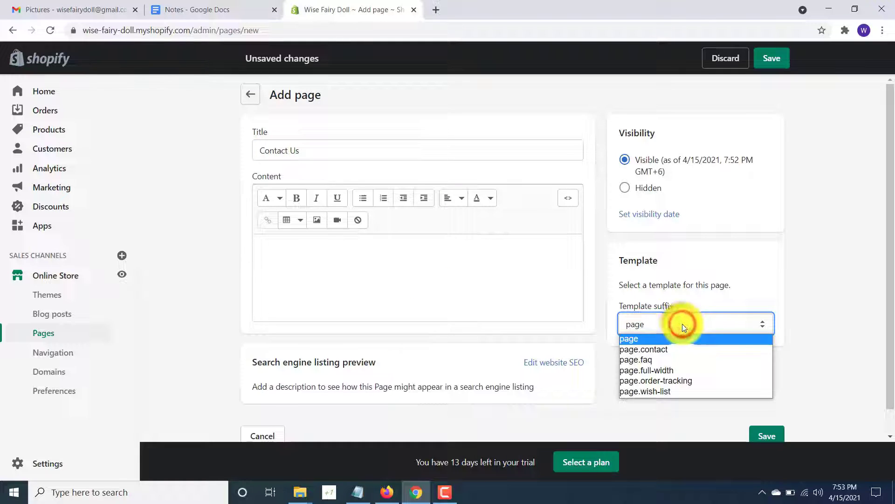
{"action": "left_click", "coordinate": [675, 347]}
- Paste the contact text, add a blank line after the phone number, and save the page
{"action": "left_click", "coordinate": [522, 279]}
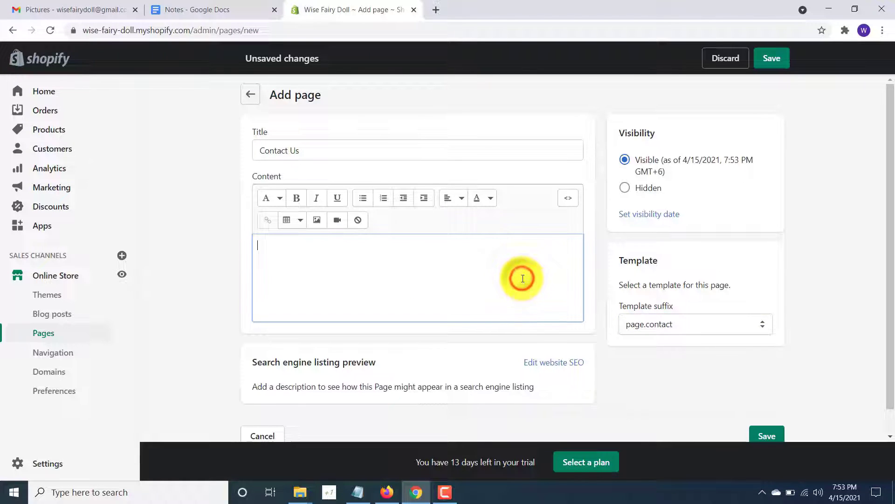
{"action": "type", "text": "If you have a question about your order, need help with something, or even just want to drop us a note about how you like our services, fill out the form below! We’ll get back to you within 24 hours. If you’re in need of immediate assistance, please call us at 555-555-5555."}
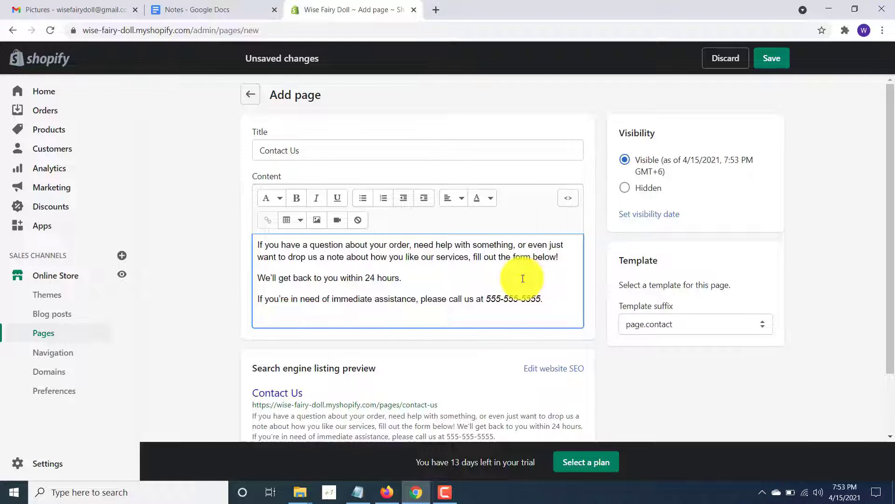
{"action": "key", "text": "Return"}
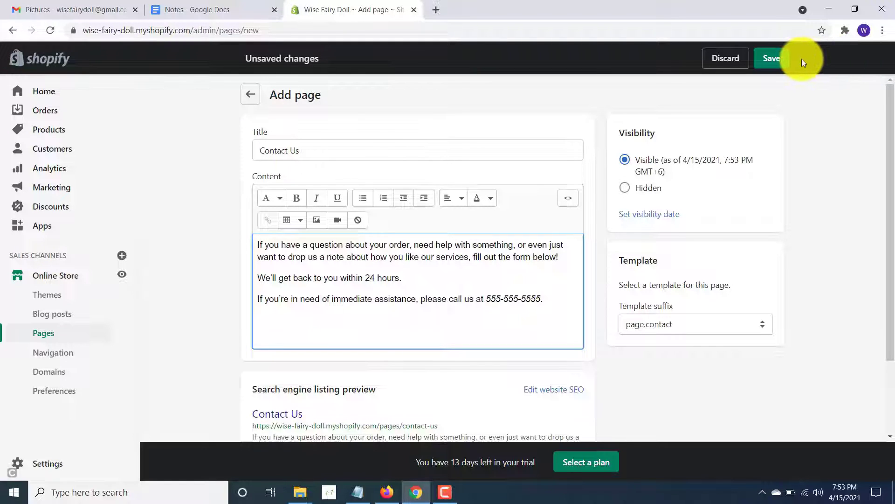
{"action": "left_click", "coordinate": [770, 57]}
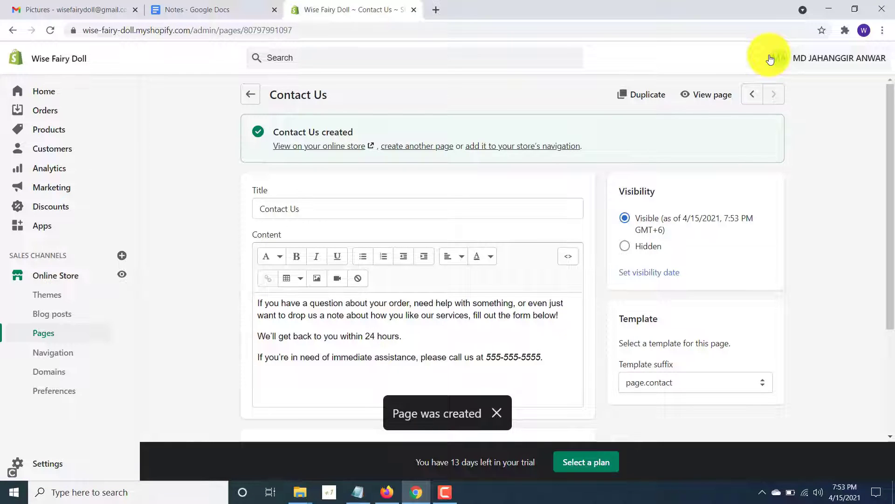
- Preview the saved Contact Us page with its contact form on the storefront
{"action": "left_click", "coordinate": [716, 96]}
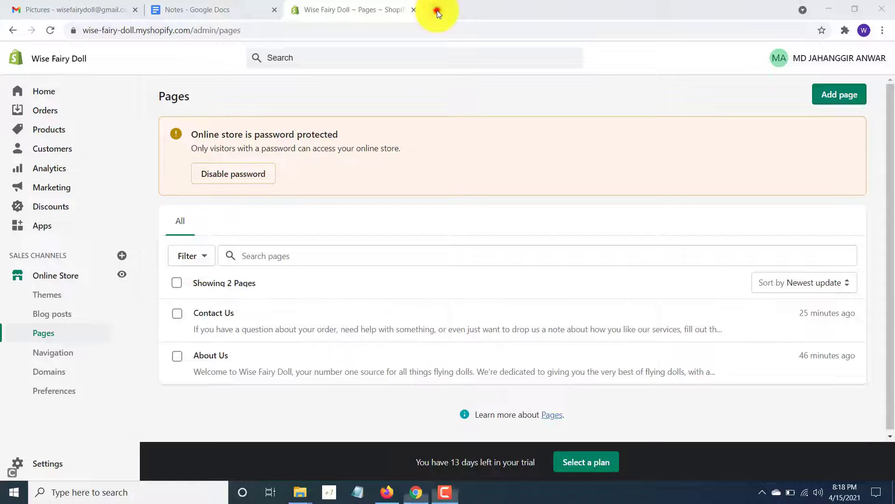
- Search Amazon for 'flying fairy doll' and open the Crystal Flyers product page
{"action": "left_click", "coordinate": [437, 10]}
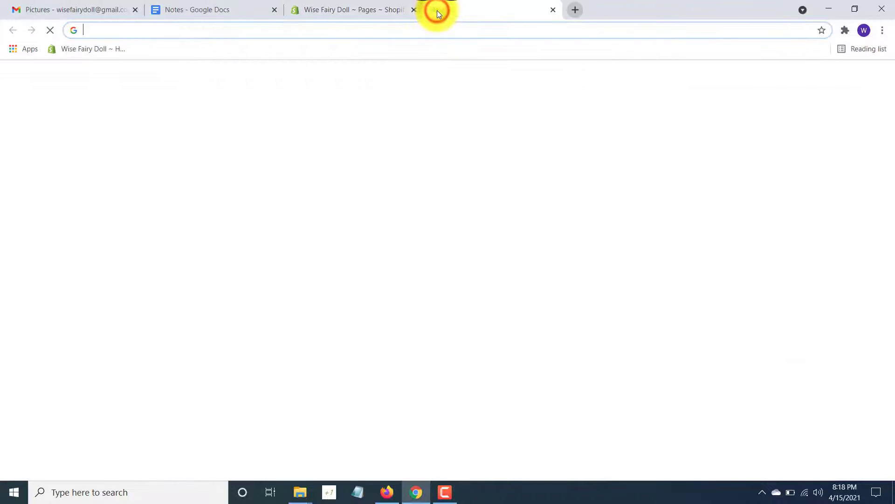
{"action": "type", "text": "amazon.com"}
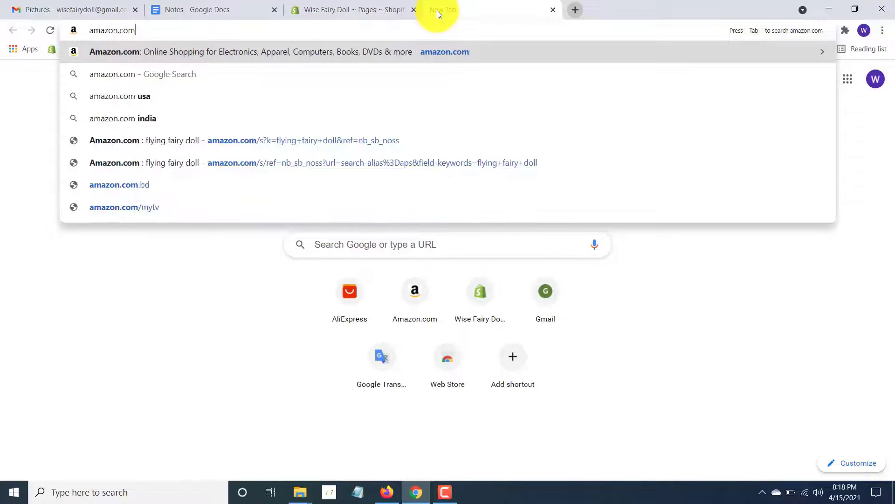
{"action": "key", "text": "Return"}
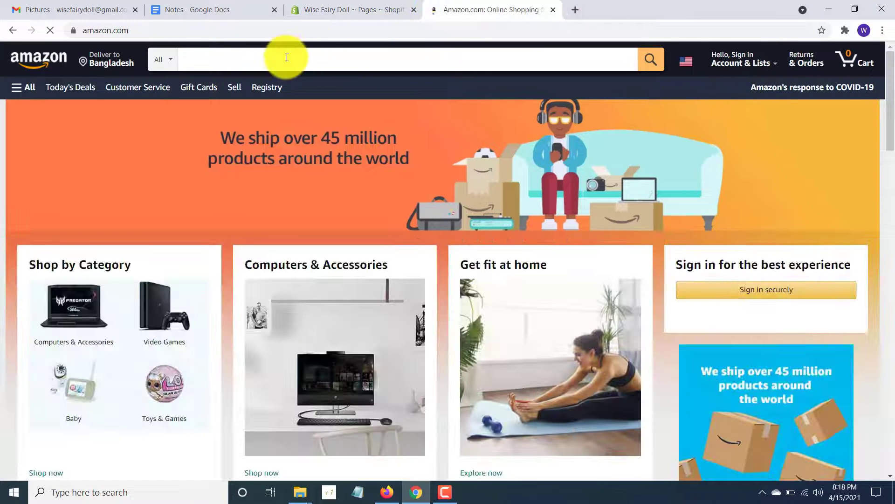
{"action": "left_click", "coordinate": [287, 57]}
{"action": "type", "text": "flying"}
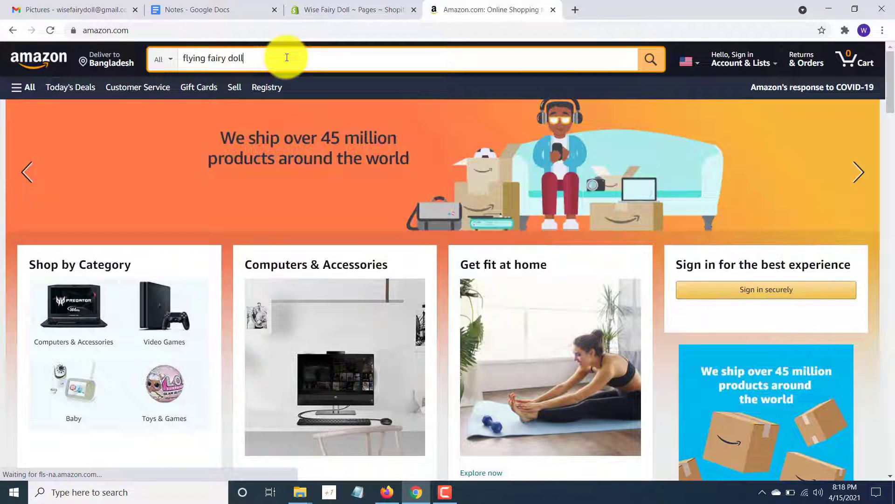
{"action": "type", "text": " fairy doll"}
{"action": "key", "text": "Return"}
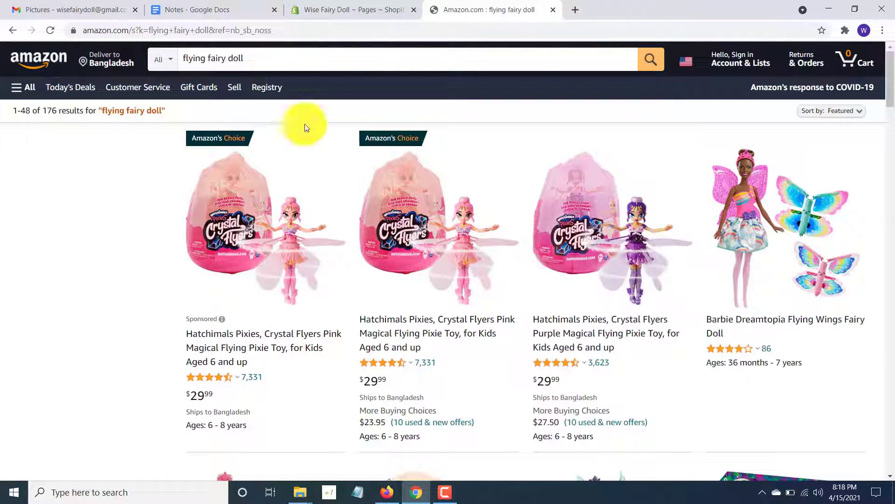
{"action": "left_click", "coordinate": [246, 336]}
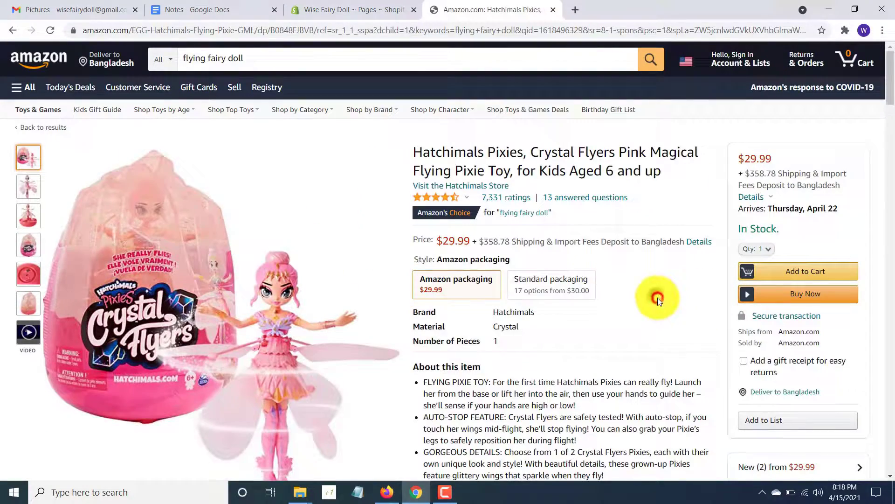
- Find and select the product's FAQ section on the Amazon page
{"action": "scroll", "coordinate": [658, 297], "scroll_direction": "down", "scroll_amount": 10}
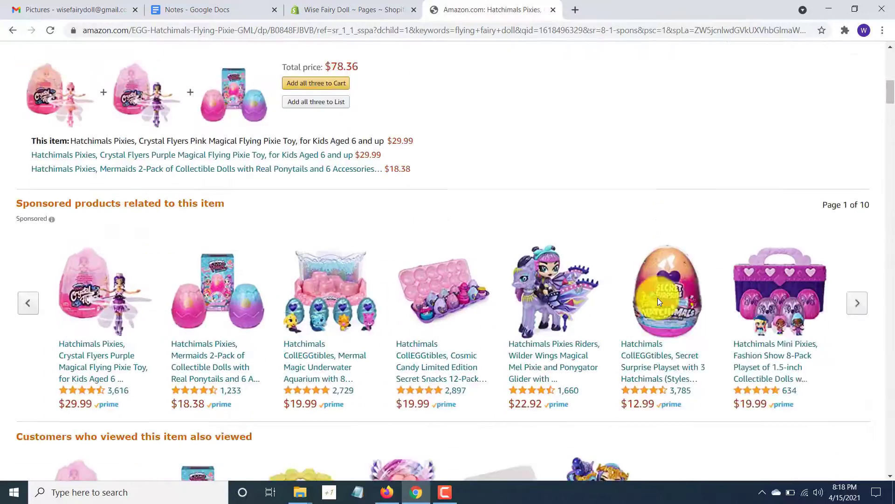
{"action": "scroll", "coordinate": [658, 298], "scroll_direction": "down", "scroll_amount": 15}
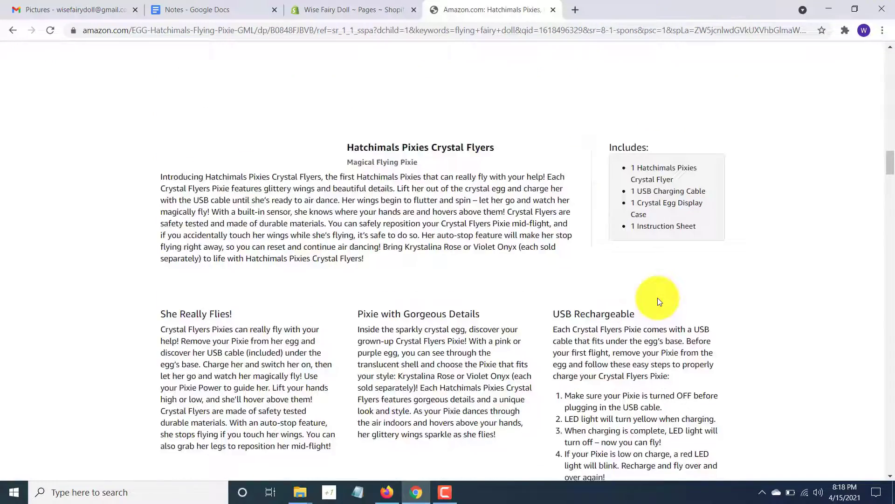
{"action": "scroll", "coordinate": [658, 298], "scroll_direction": "down", "scroll_amount": 8}
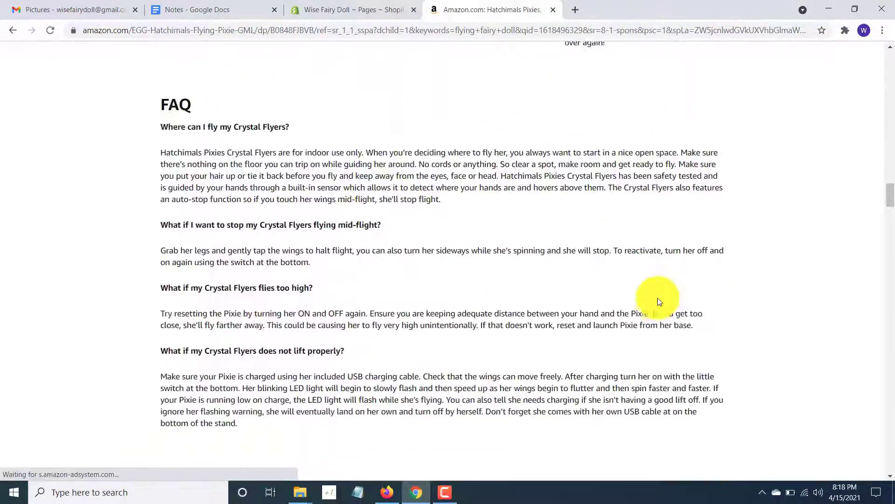
{"action": "scroll", "coordinate": [658, 298], "scroll_direction": "down", "scroll_amount": 1}
{"action": "scroll", "coordinate": [658, 297], "scroll_direction": "up", "scroll_amount": 1}
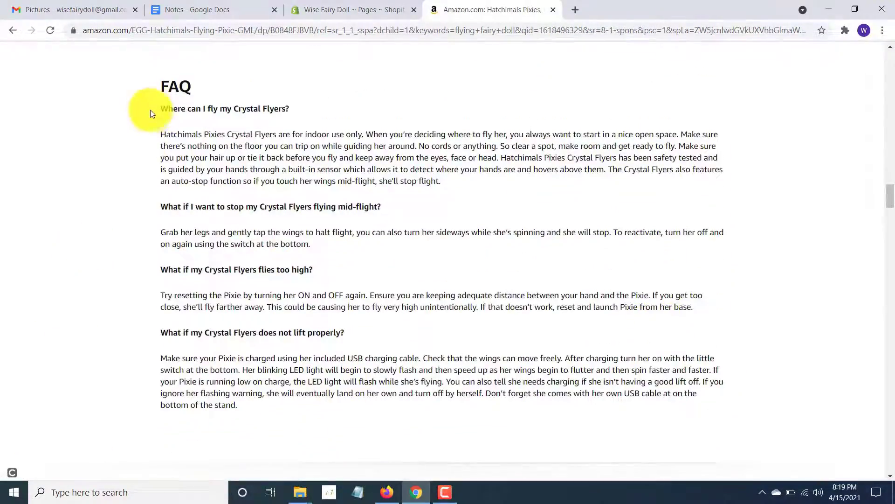
{"action": "left_click_drag", "start_coordinate": [146, 93], "coordinate": [276, 413]}
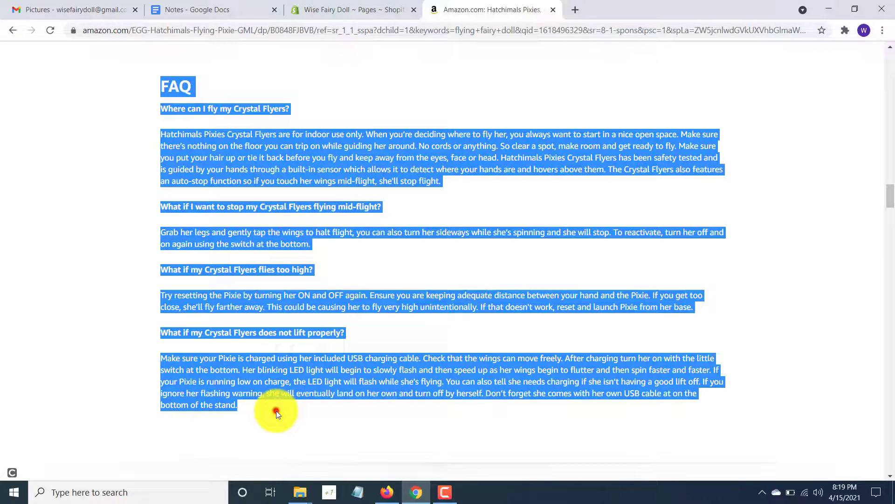
{"action": "left_click", "coordinate": [276, 411]}
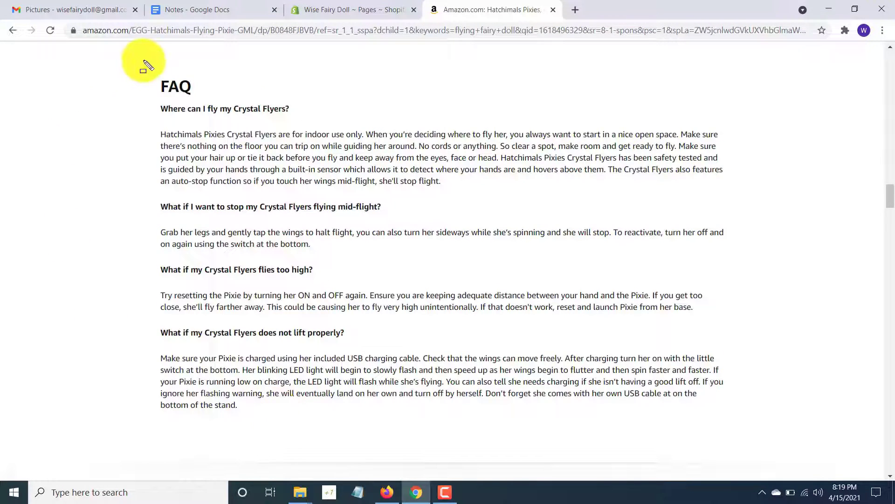
{"action": "left_click_drag", "start_coordinate": [133, 62], "coordinate": [746, 425]}
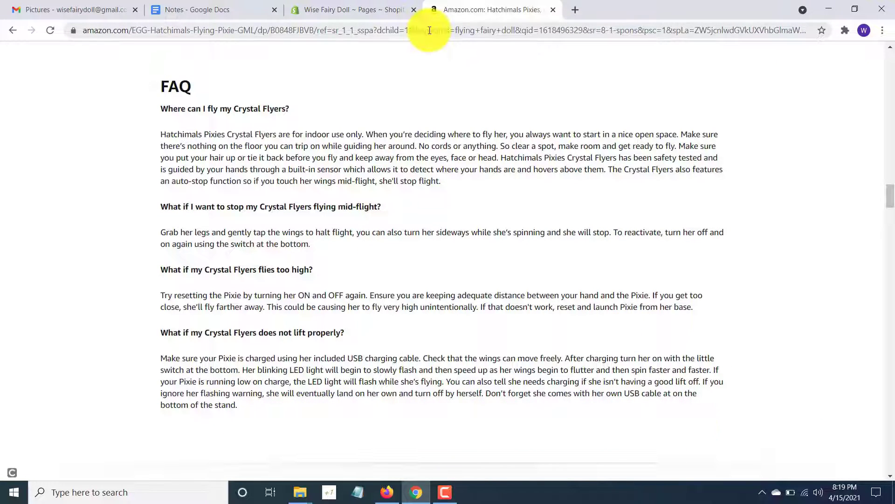
- Copy the reworded FAQ text from the notes document and return to Shopify's Pages list
{"action": "left_click", "coordinate": [204, 4]}
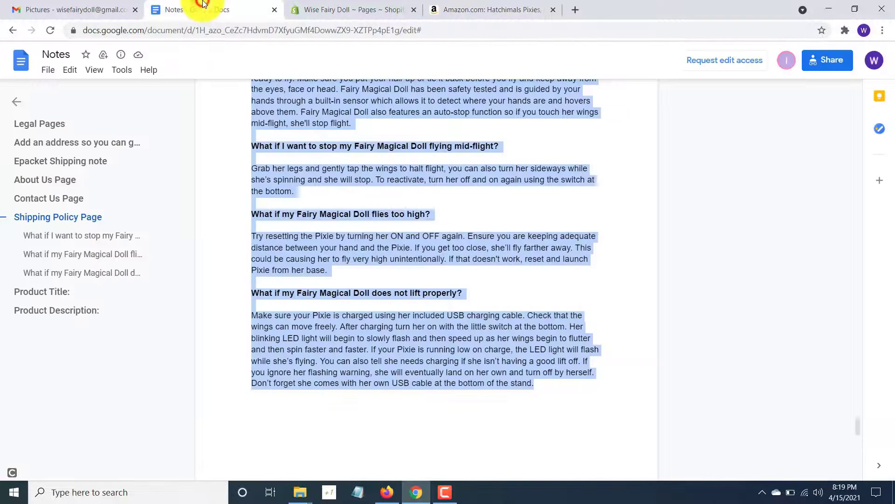
{"action": "right_click", "coordinate": [337, 235]}
{"action": "left_click", "coordinate": [363, 254]}
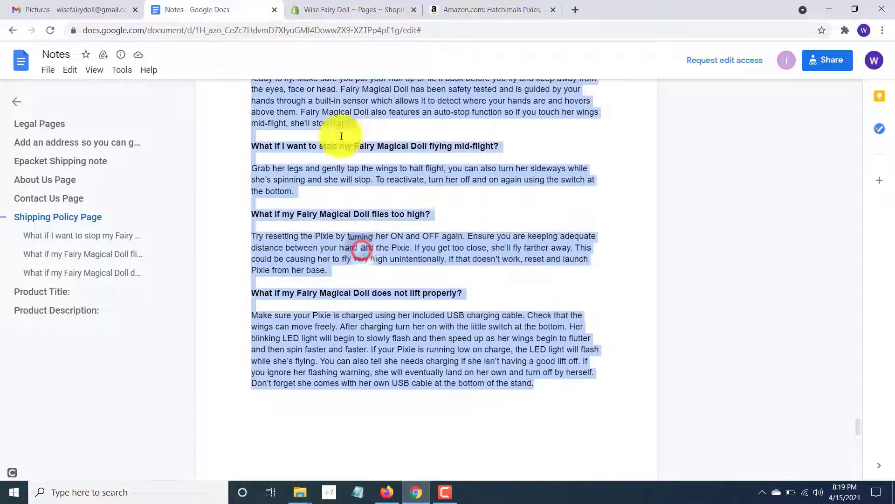
{"action": "left_click", "coordinate": [370, 9]}
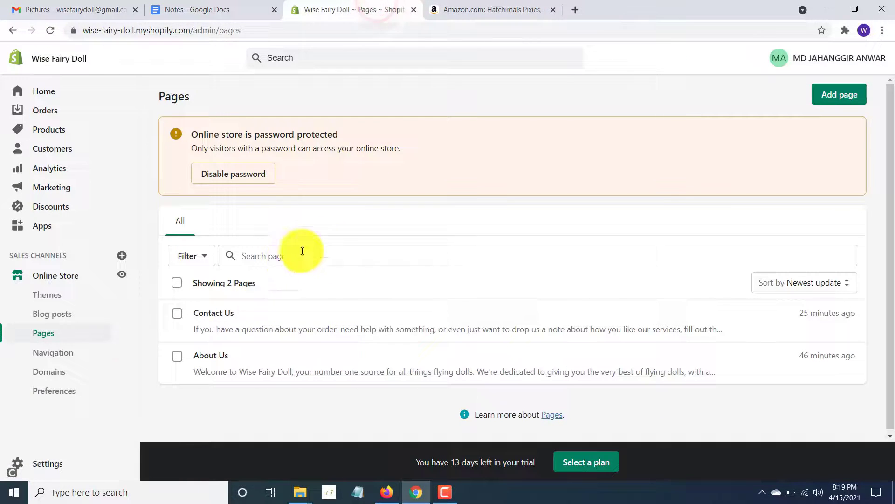
- Start a new page titled FAQ and paste the fairy doll FAQ text as content
{"action": "left_click", "coordinate": [84, 332]}
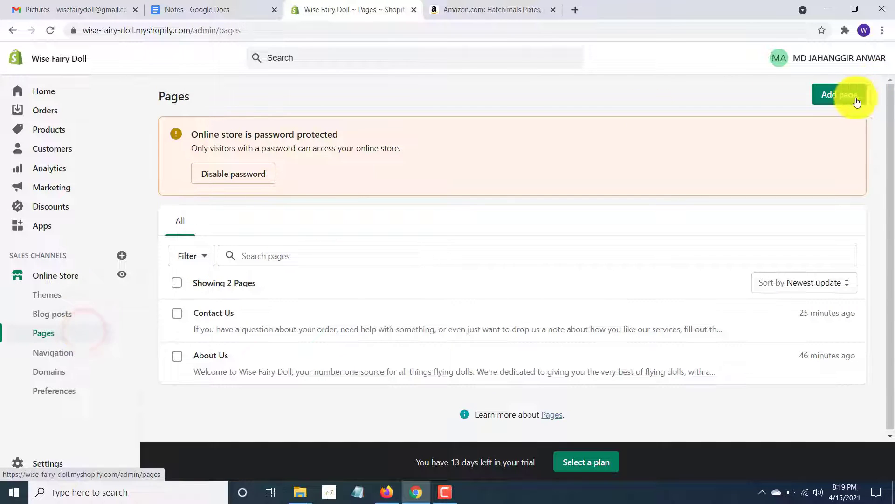
{"action": "left_click", "coordinate": [840, 95]}
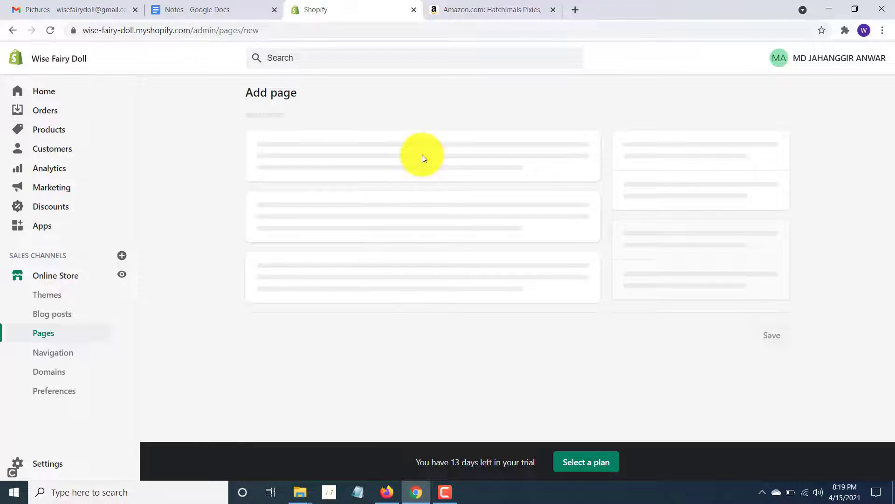
{"action": "left_click", "coordinate": [321, 148]}
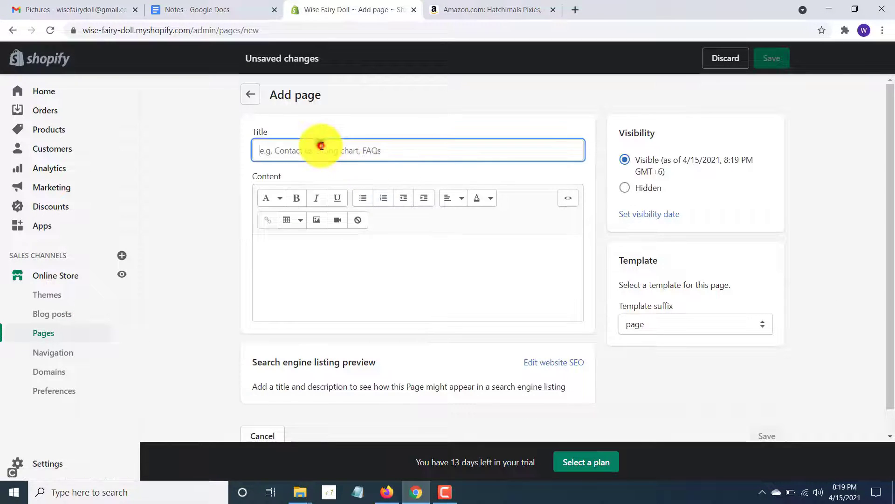
{"action": "type", "text": "FAQ"}
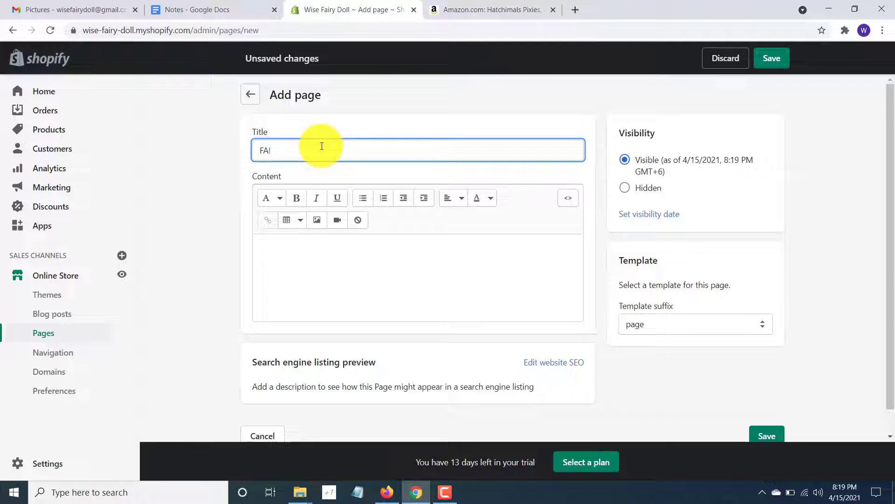
{"action": "left_click", "coordinate": [349, 278]}
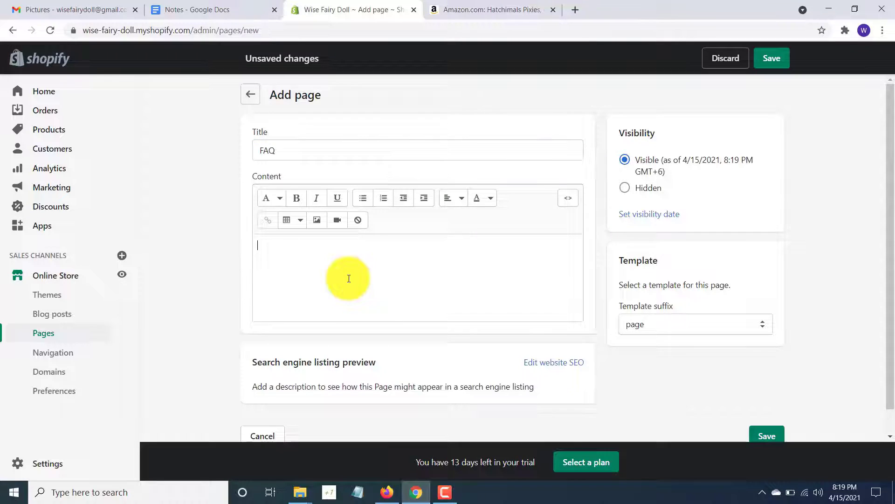
{"action": "key", "text": "ctrl+v"}
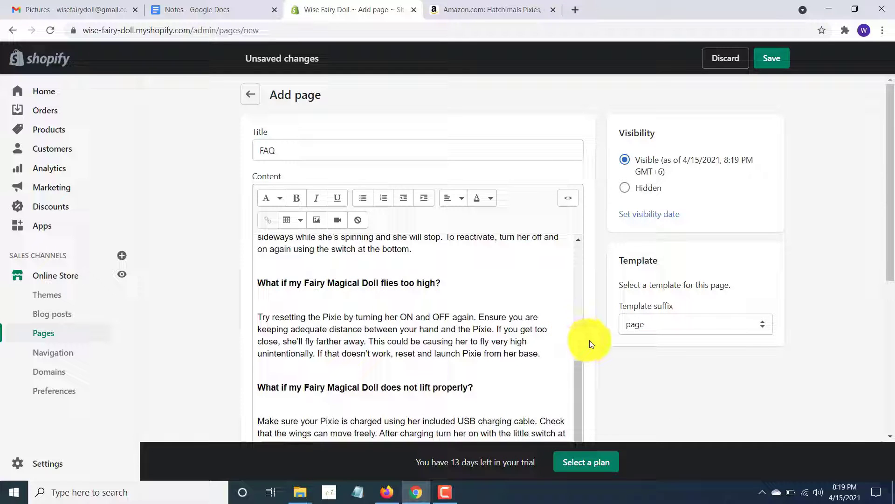
- Save the FAQ page and view it on the storefront
{"action": "left_click", "coordinate": [778, 59]}
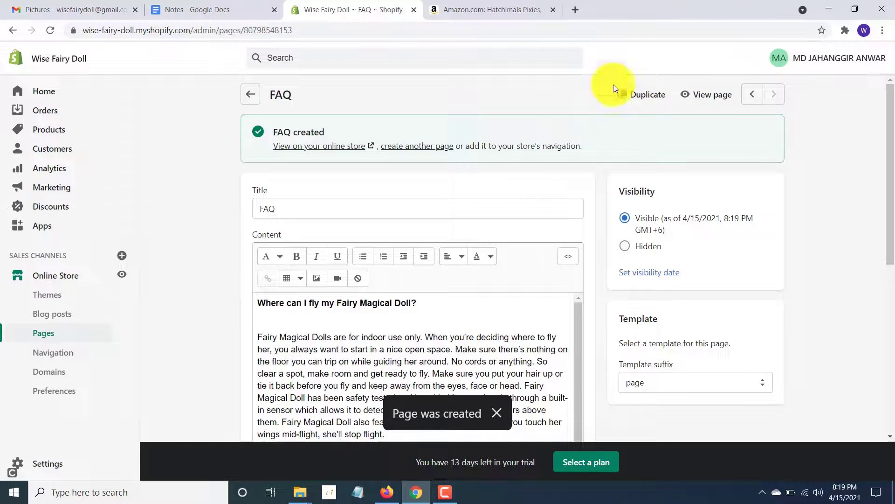
{"action": "left_click", "coordinate": [703, 91]}
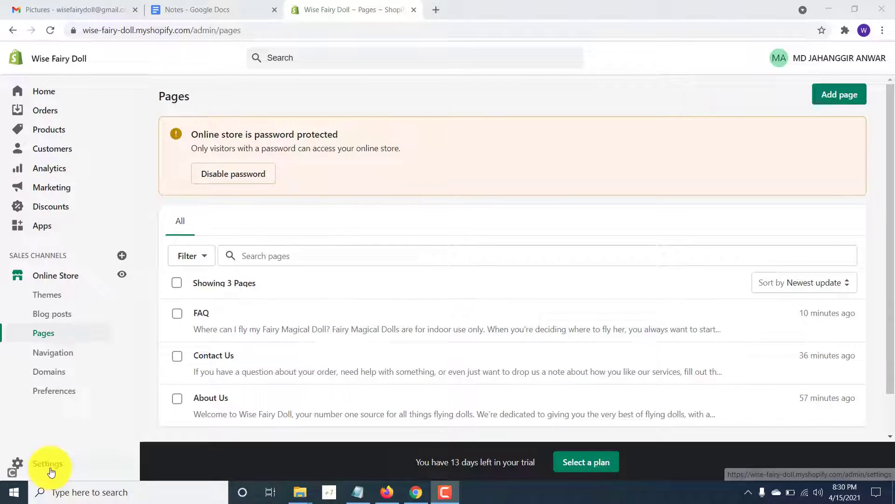
- Fill the refund and privacy policies from templates in the Legal settings
{"action": "left_click", "coordinate": [50, 466]}
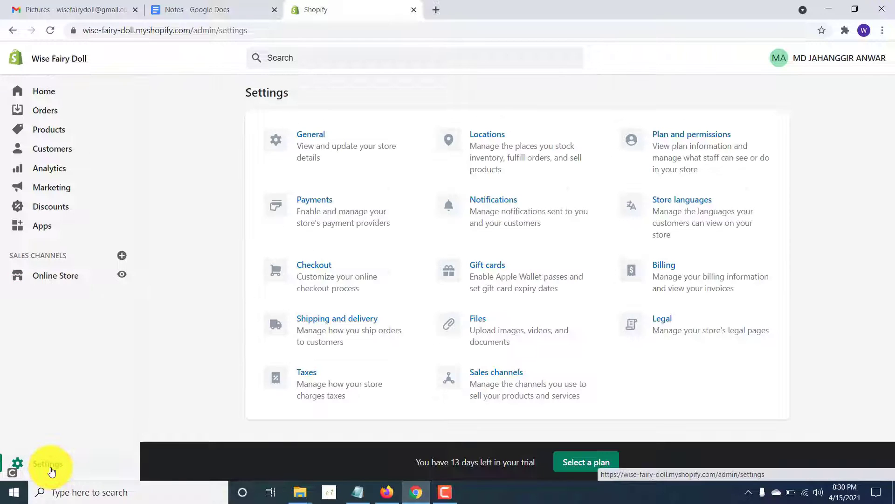
{"action": "left_click", "coordinate": [663, 340]}
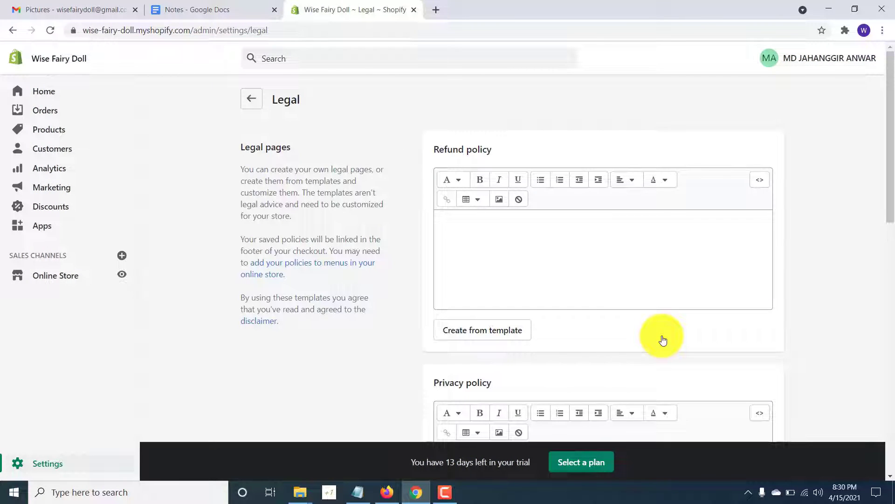
{"action": "left_click", "coordinate": [507, 331]}
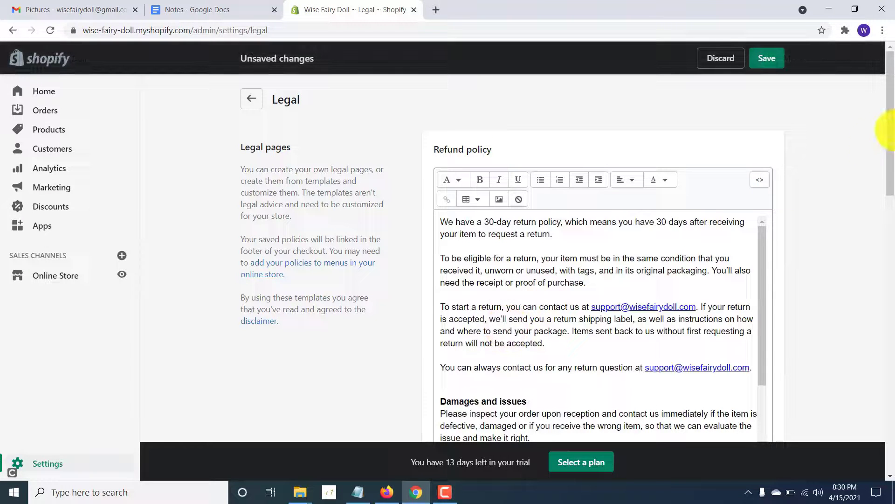
{"action": "left_click_drag", "start_coordinate": [893, 121], "coordinate": [858, 280]}
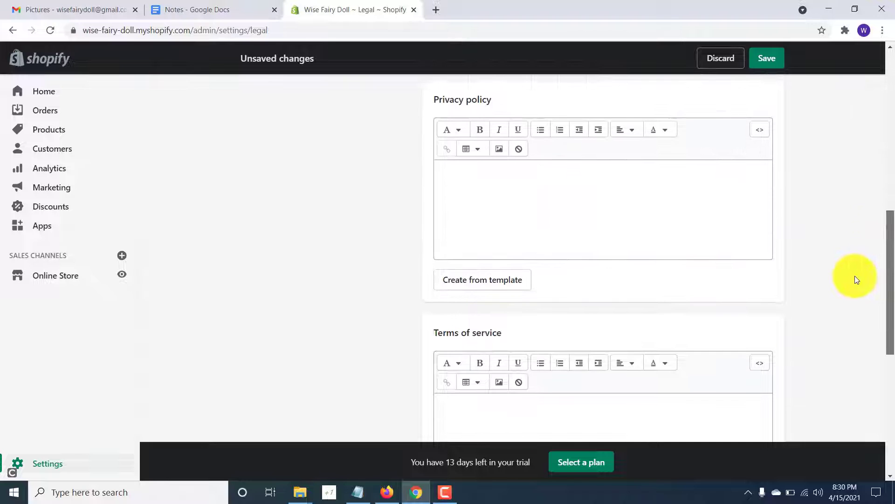
{"action": "left_click", "coordinate": [470, 282]}
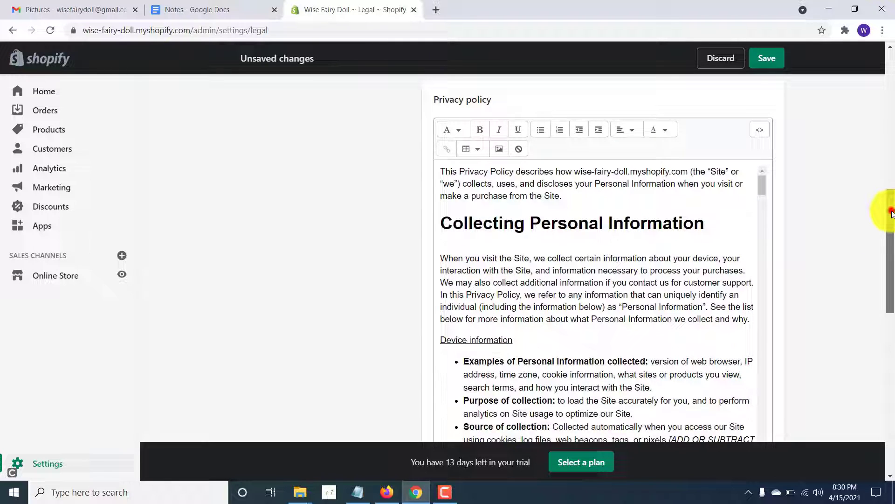
{"action": "left_click_drag", "start_coordinate": [892, 212], "coordinate": [875, 314]}
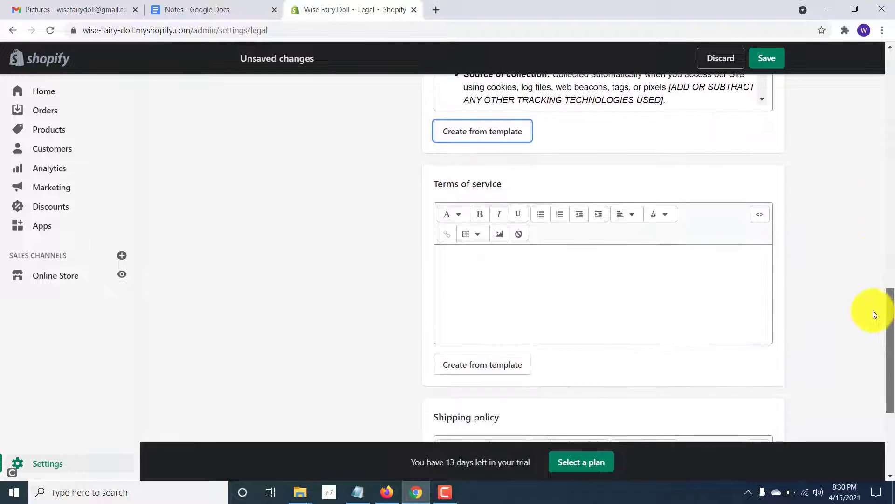
- Fill Terms of service from its template and save the legal policies
{"action": "left_click", "coordinate": [485, 367]}
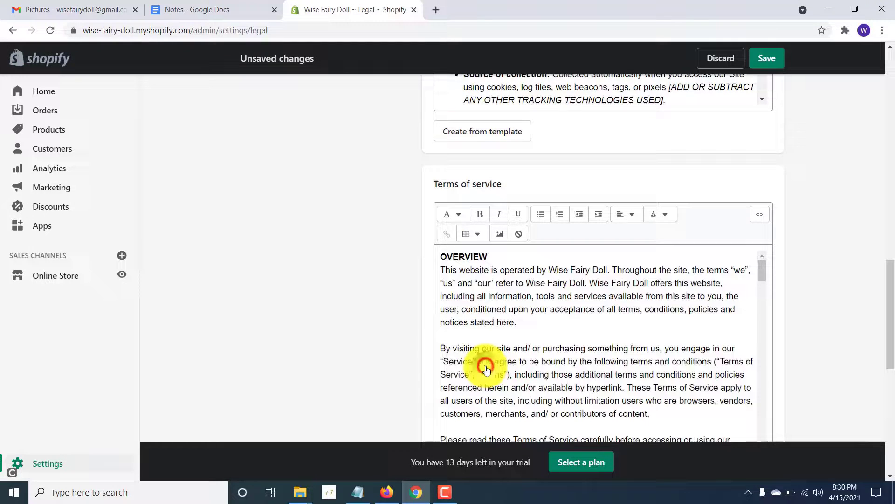
{"action": "left_click_drag", "start_coordinate": [893, 286], "coordinate": [880, 359]}
{"action": "left_click", "coordinate": [776, 65]}
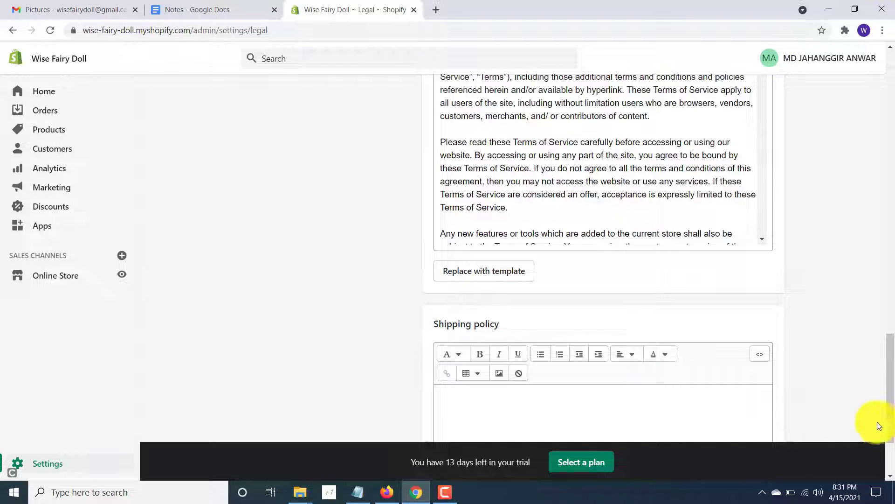
{"action": "left_click_drag", "start_coordinate": [890, 394], "coordinate": [892, 445]}
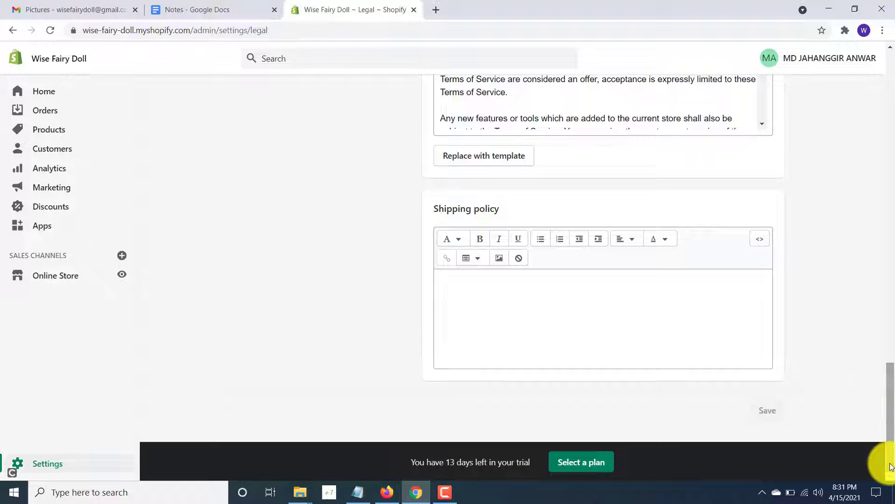
- Search Google for 'Shipping Policy generator easyship' and open Easyship's generator page
{"action": "left_click", "coordinate": [434, 7]}
{"action": "type", "text": "Shippi"}
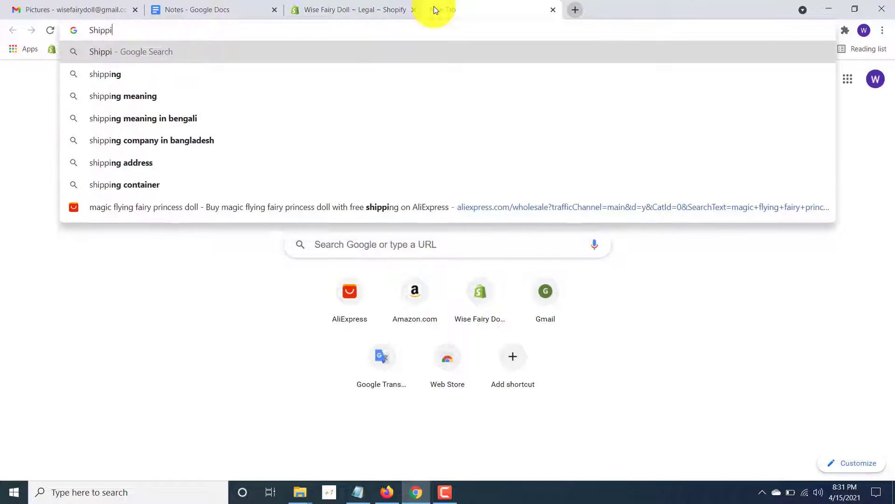
{"action": "type", "text": "ng Policy "}
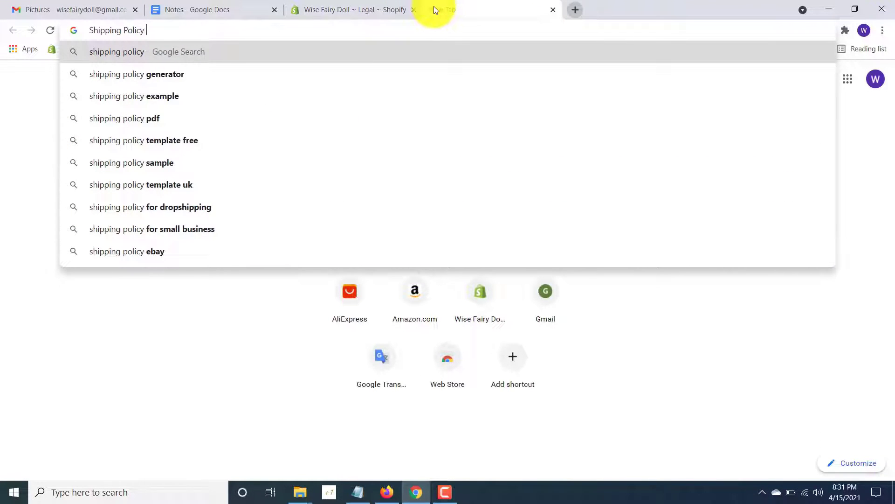
{"action": "type", "text": "genera"}
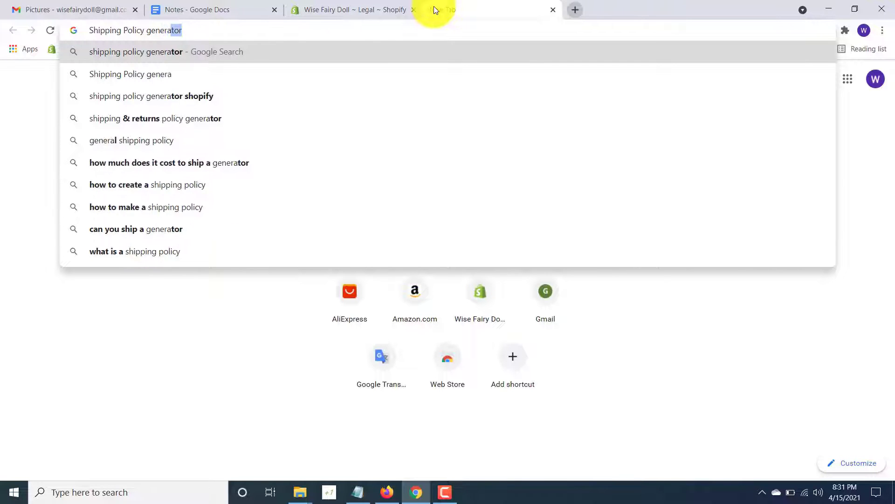
{"action": "type", "text": "tor easysh"}
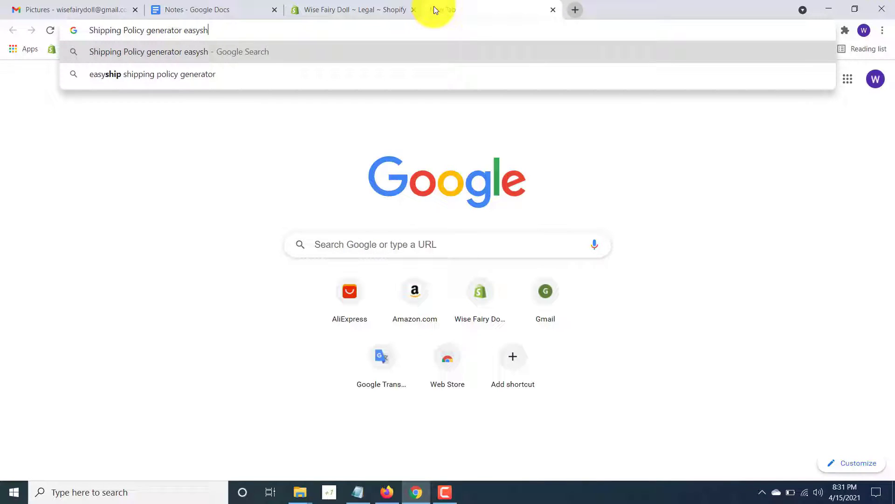
{"action": "type", "text": "ip"}
{"action": "key", "text": "Return"}
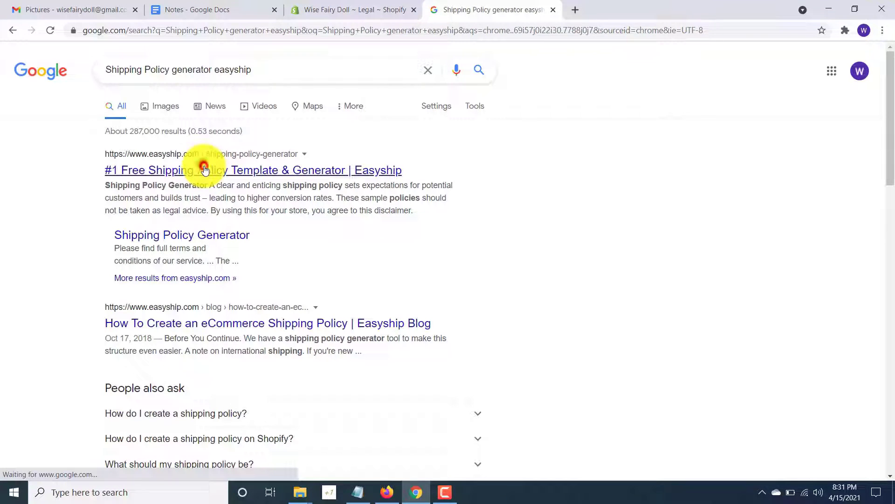
{"action": "left_click", "coordinate": [204, 169]}
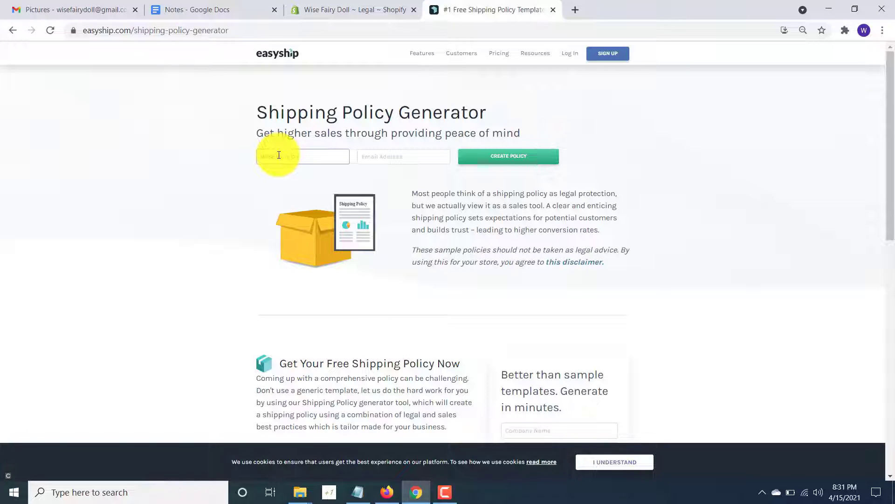
- Enter the contact e-mail, start the policy, and copy the store's URL for the Website URL answer
{"action": "left_click", "coordinate": [381, 160]}
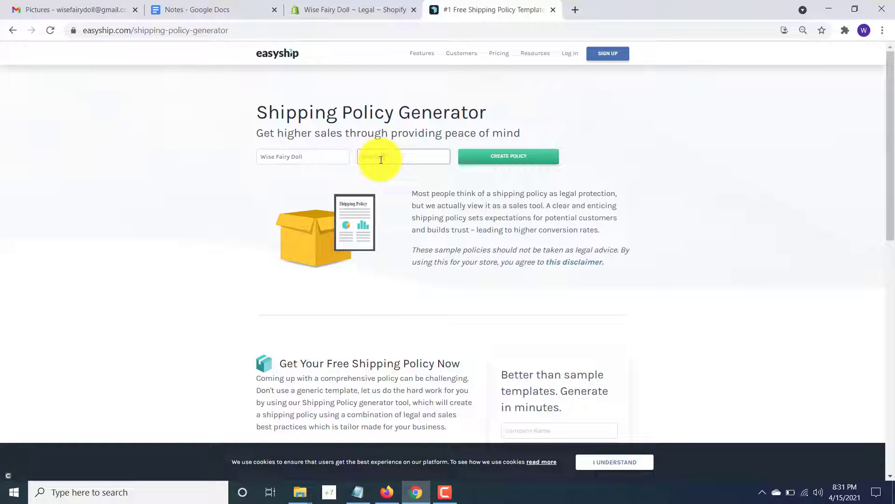
{"action": "left_click", "coordinate": [510, 163]}
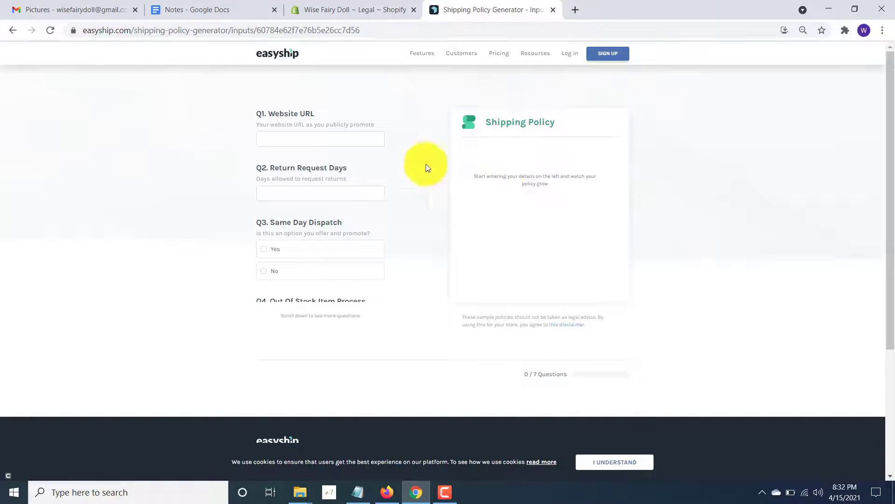
{"action": "left_click", "coordinate": [373, 146]}
{"action": "left_click", "coordinate": [366, 7]}
{"action": "left_click_drag", "start_coordinate": [190, 30], "coordinate": [50, 31]}
{"action": "left_click", "coordinate": [490, 9]}
{"action": "left_click", "coordinate": [315, 139]}
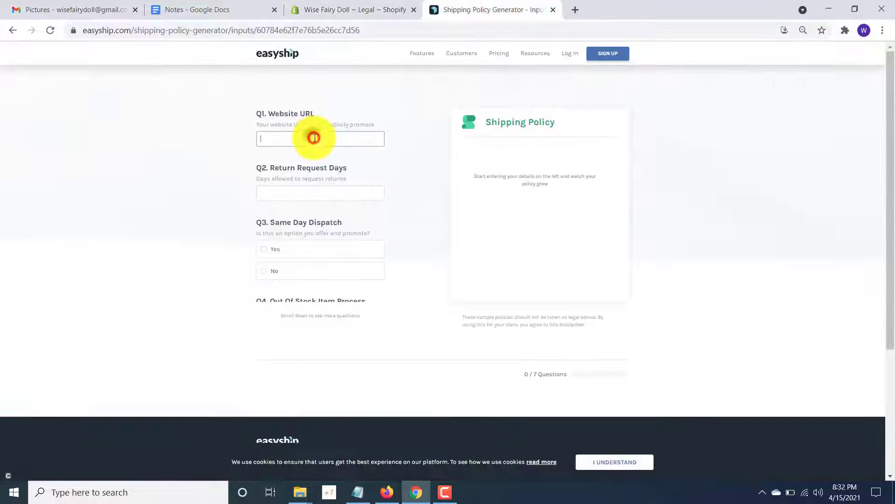
- Answer 30 return days, no same-day dispatch, cancel and refund, pre-paid duties, contact form, then submit
{"action": "left_click", "coordinate": [310, 191]}
{"action": "type", "text": "30"}
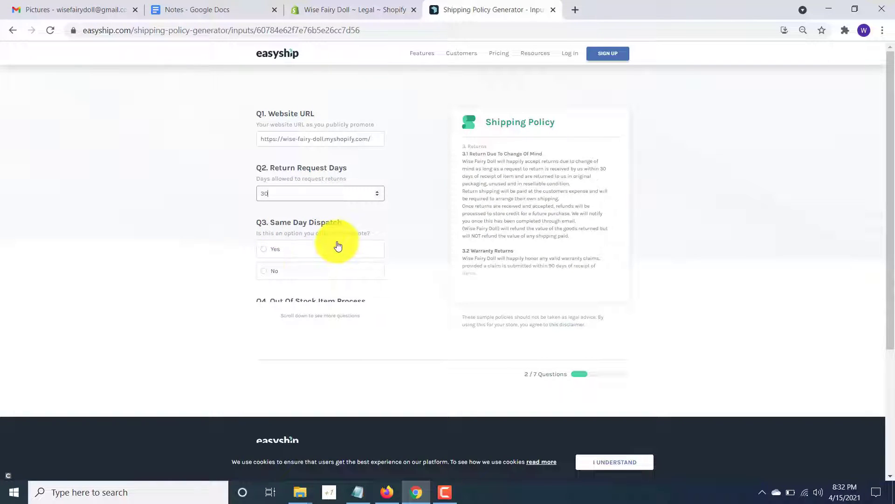
{"action": "left_click", "coordinate": [296, 269]}
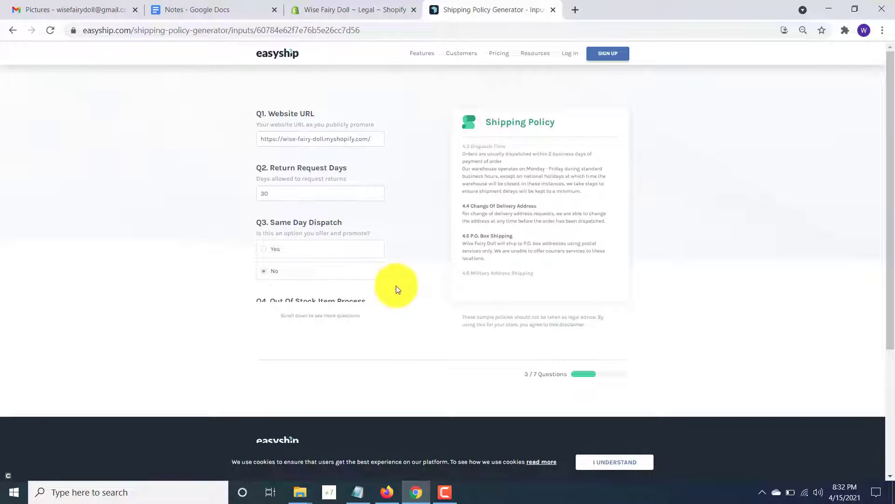
{"action": "scroll", "coordinate": [394, 287], "scroll_direction": "down", "scroll_amount": 4}
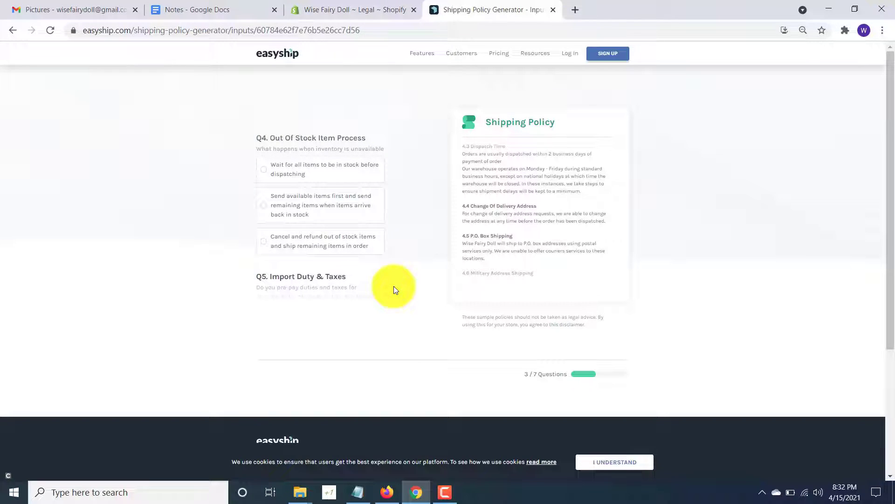
{"action": "left_click", "coordinate": [358, 239]}
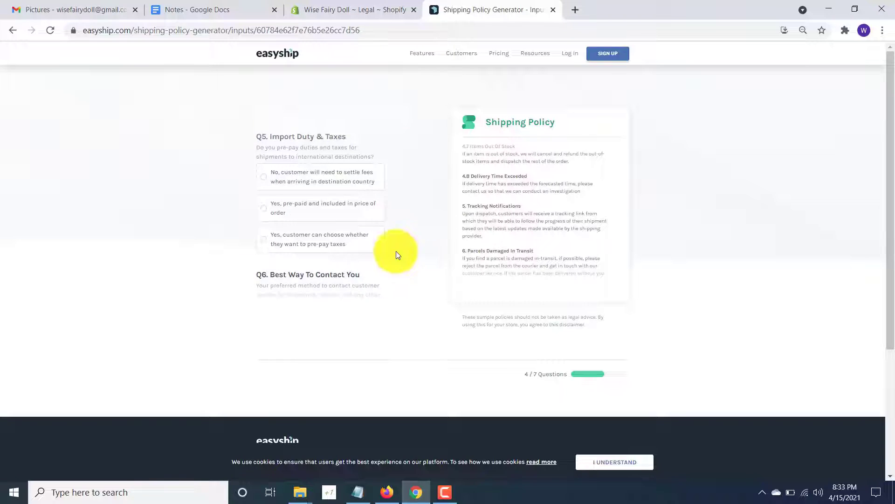
{"action": "left_click", "coordinate": [334, 207]}
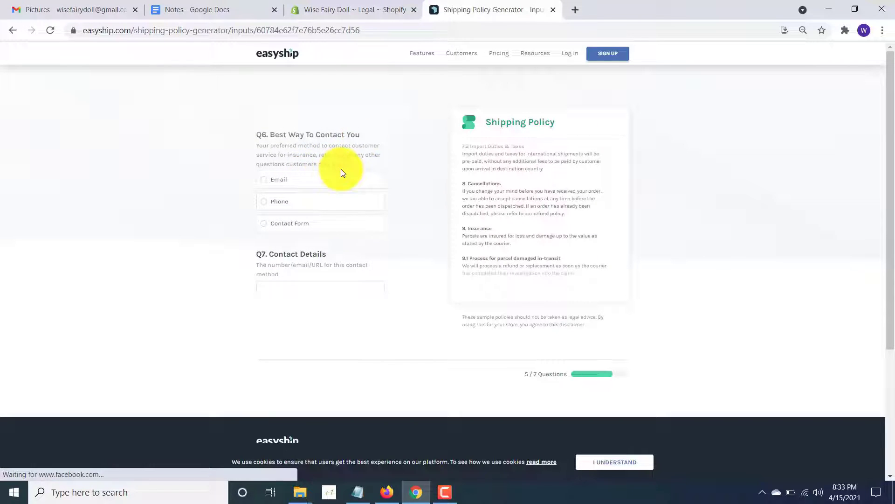
{"action": "left_click", "coordinate": [290, 222]}
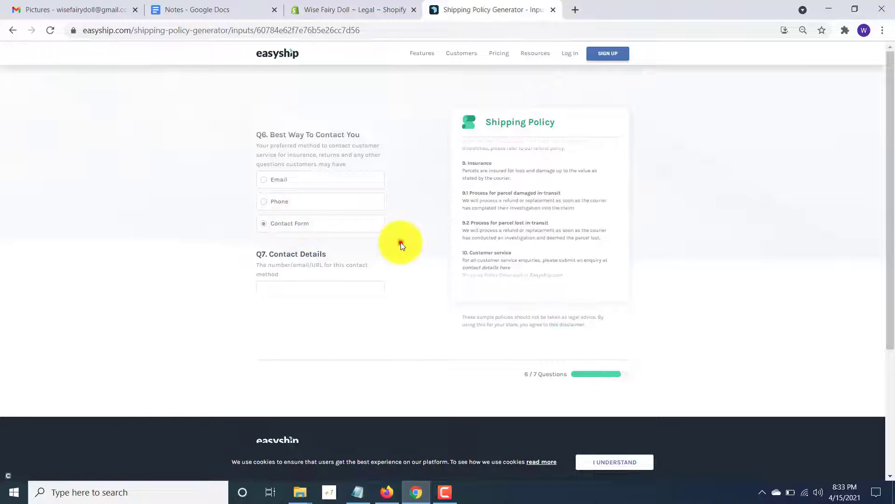
{"action": "scroll", "coordinate": [401, 242], "scroll_direction": "down", "scroll_amount": 2}
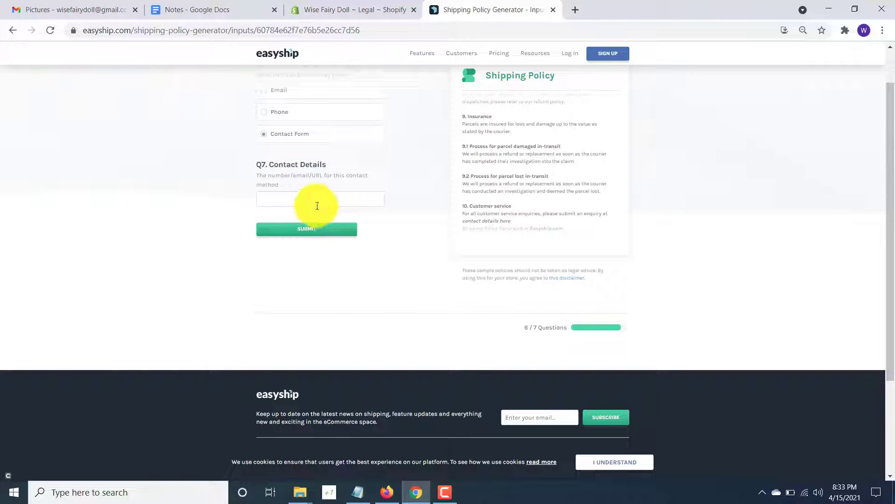
{"action": "left_click", "coordinate": [313, 203]}
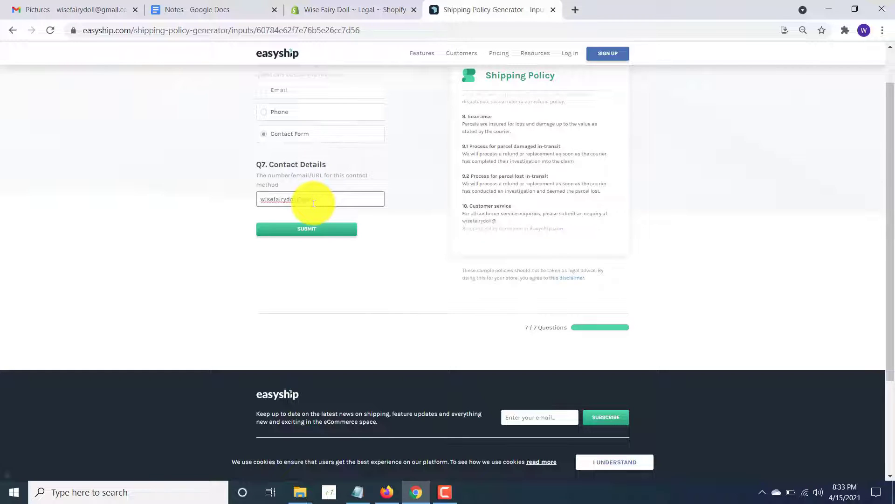
{"action": "left_click", "coordinate": [316, 229]}
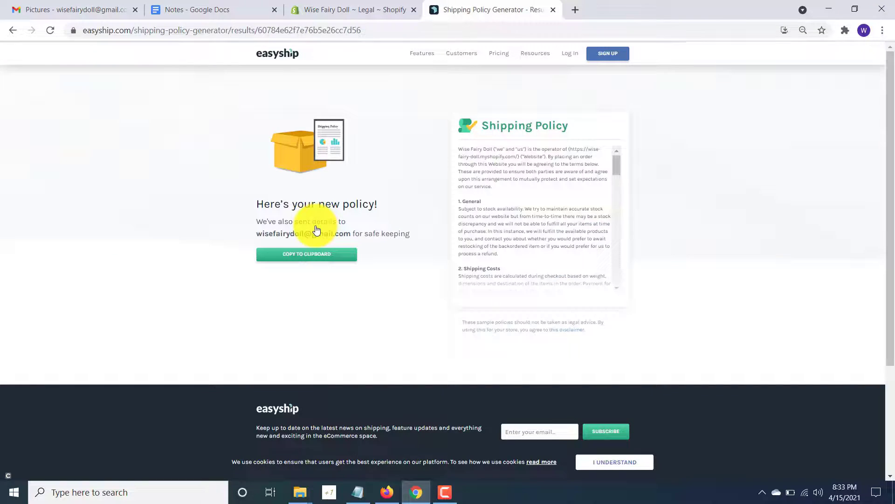
- Copy the generated Wise Fairy Doll shipping policy and close the Easyship sign-up prompt
{"action": "left_click", "coordinate": [318, 256]}
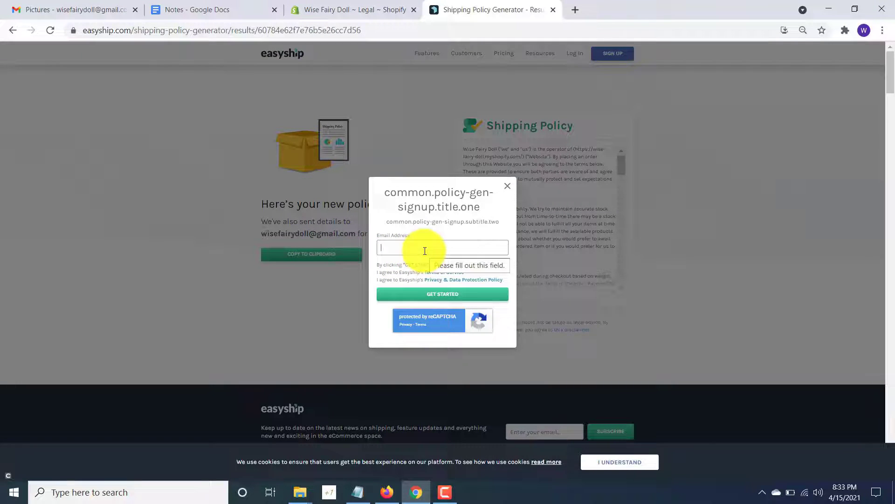
{"action": "left_click", "coordinate": [508, 186]}
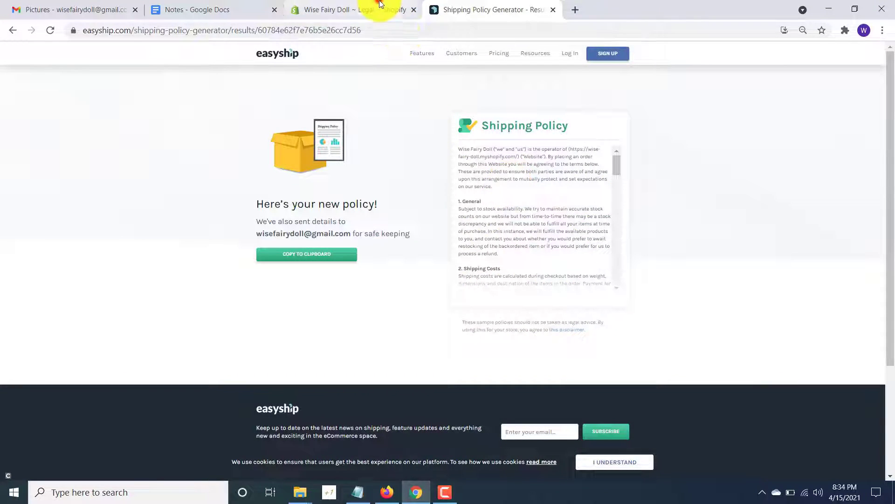
{"action": "left_click", "coordinate": [380, 4]}
- Paste the Easyship shipping policy text into Shopify's empty Shipping policy field and save it
{"action": "left_click", "coordinate": [545, 346]}
{"action": "key", "text": "ctrl+v"}
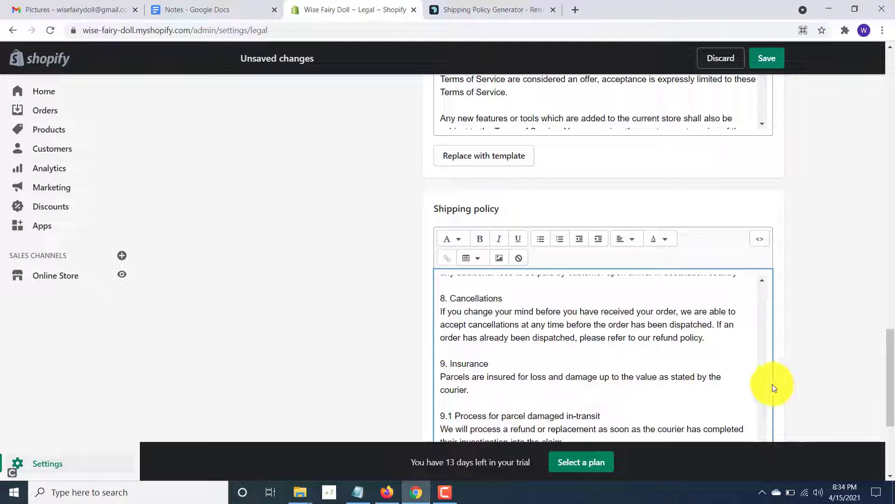
{"action": "scroll", "coordinate": [889, 420], "scroll_direction": "down", "scroll_amount": 4}
{"action": "left_click_drag", "start_coordinate": [762, 346], "coordinate": [788, 97]}
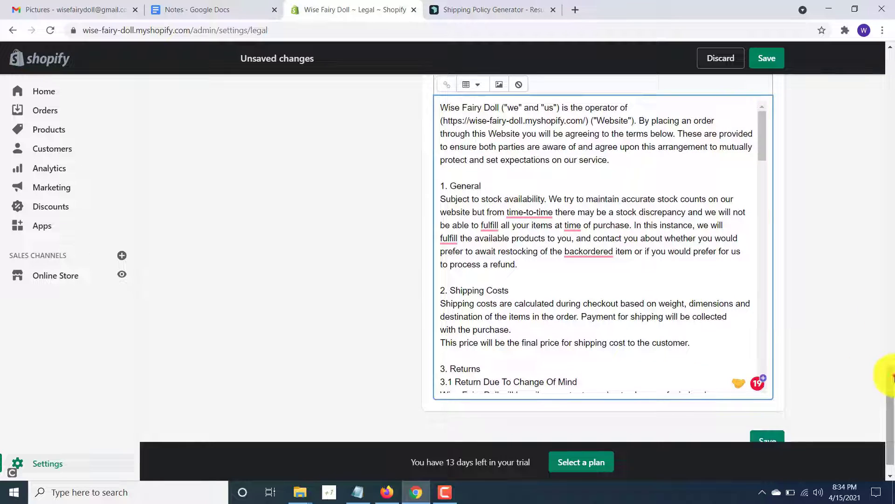
{"action": "scroll", "coordinate": [890, 376], "scroll_direction": "down", "scroll_amount": 1}
{"action": "left_click", "coordinate": [772, 411]}
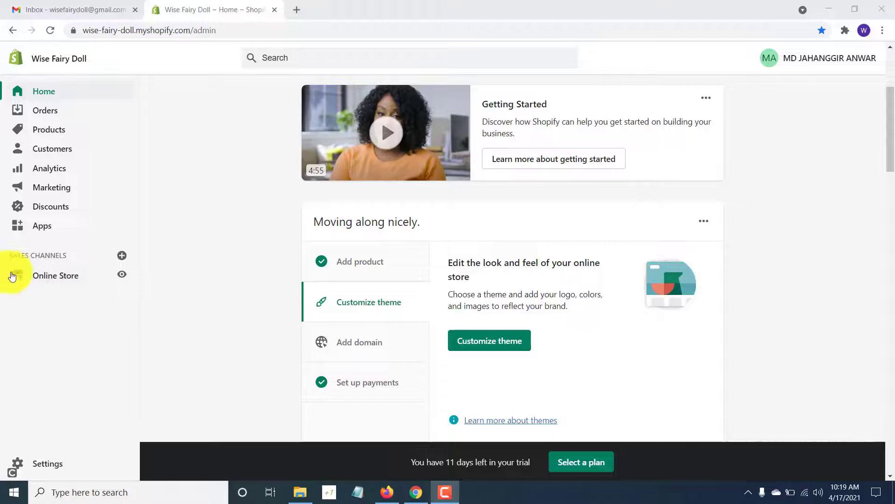
- Open the Main menu, with its Home and Catalog items, from Online Store > Navigation
{"action": "left_click", "coordinate": [56, 279]}
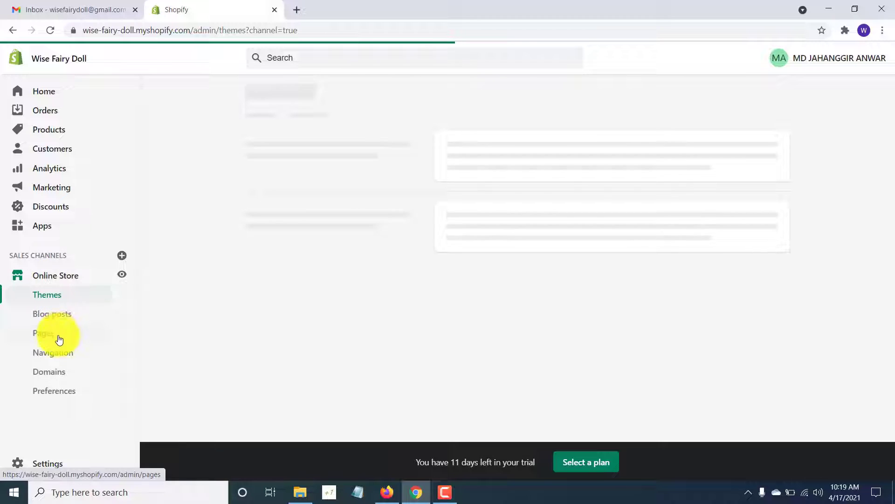
{"action": "left_click", "coordinate": [53, 352]}
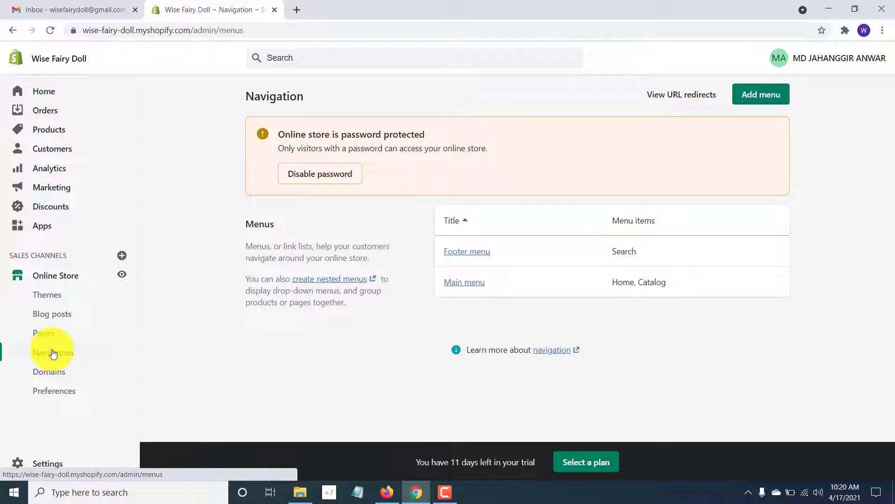
{"action": "left_click", "coordinate": [459, 283]}
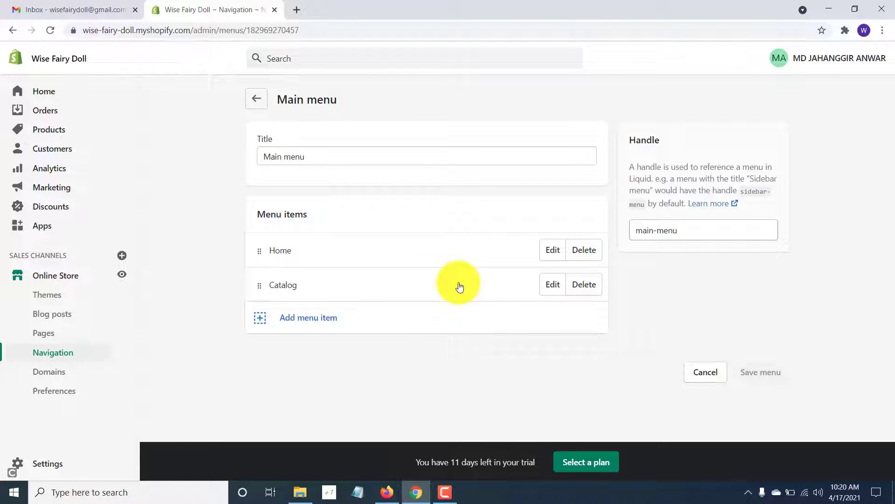
- Rename the main menu's Catalog item to 'Products'
{"action": "left_click", "coordinate": [553, 285]}
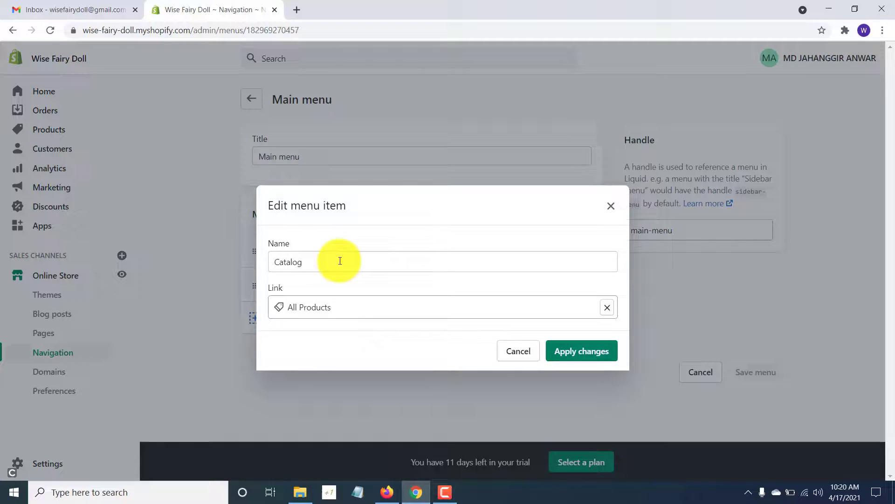
{"action": "left_click", "coordinate": [340, 260]}
{"action": "double_click", "coordinate": [340, 261]}
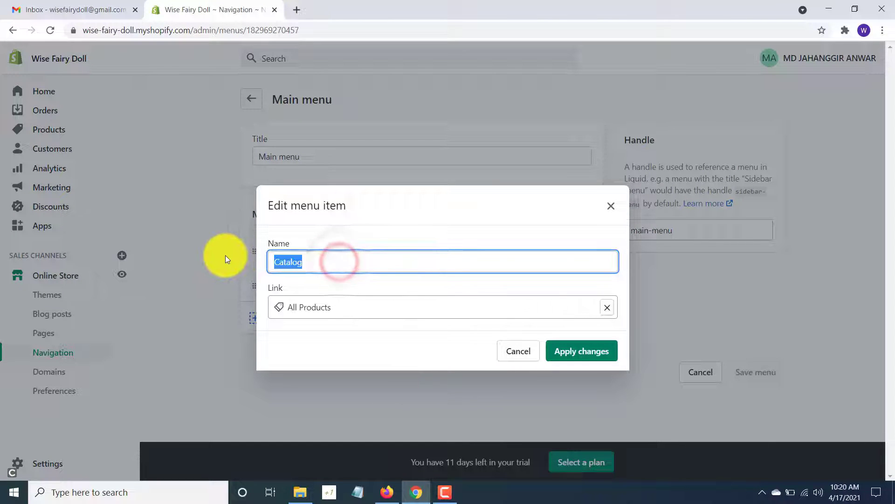
{"action": "type", "text": "Pro"}
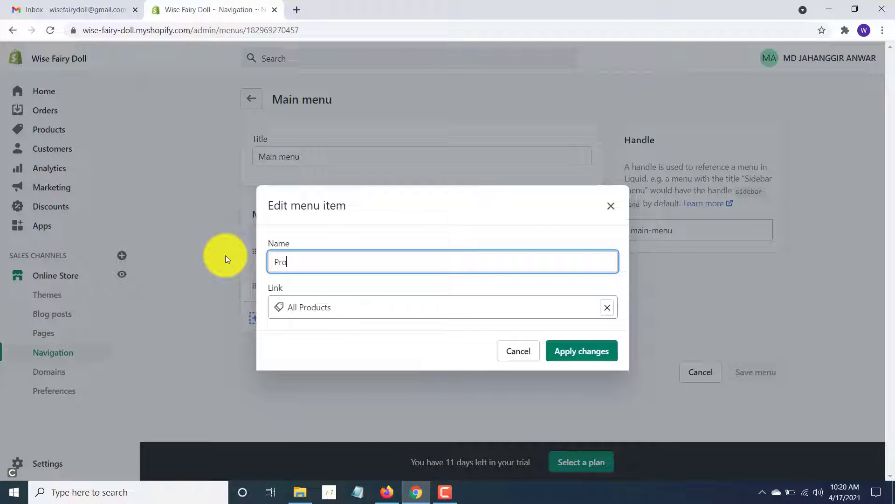
{"action": "type", "text": "ducts"}
- Replace the Products item's All Products link with the Flying Magical Fairy Doll product and apply
{"action": "left_click", "coordinate": [287, 303]}
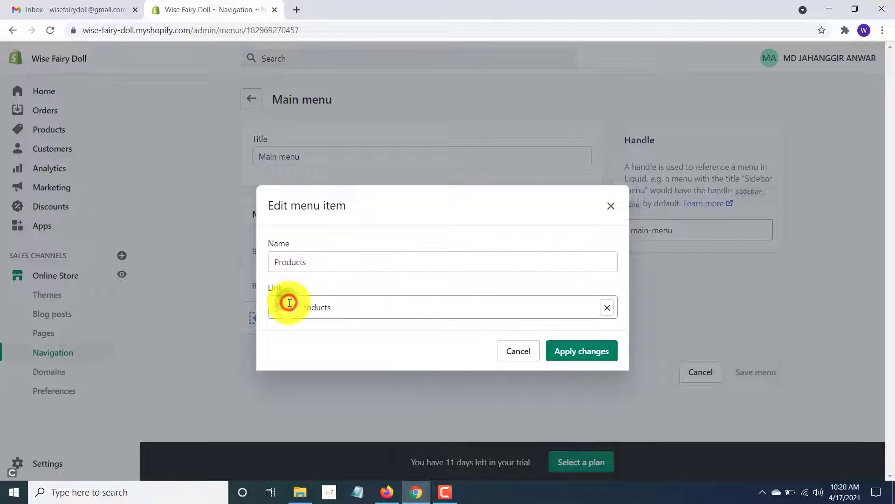
{"action": "left_click", "coordinate": [324, 306]}
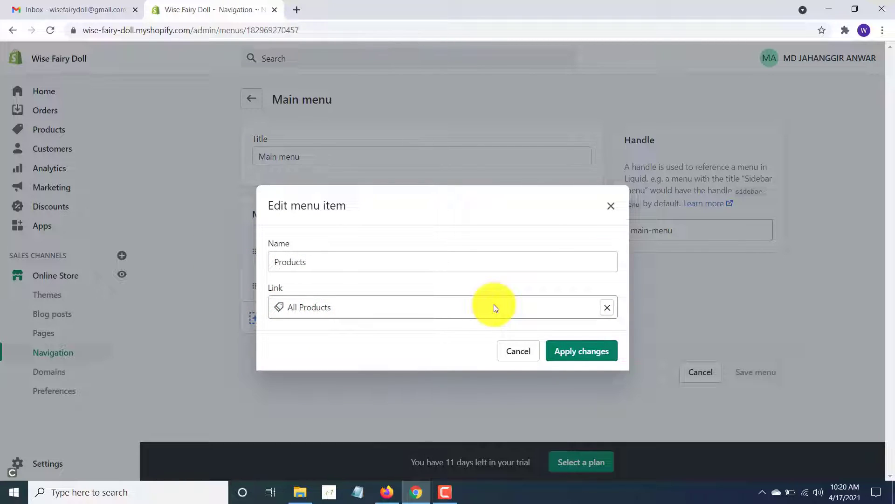
{"action": "left_click", "coordinate": [607, 307]}
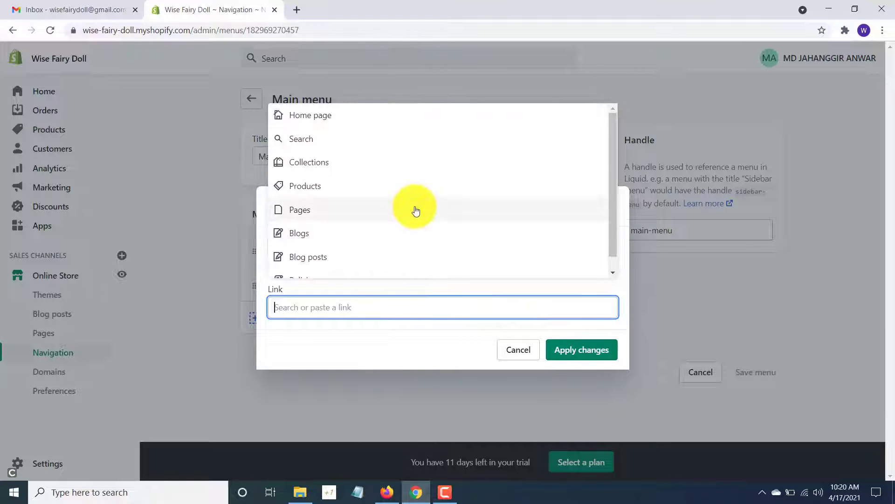
{"action": "left_click", "coordinate": [429, 189]}
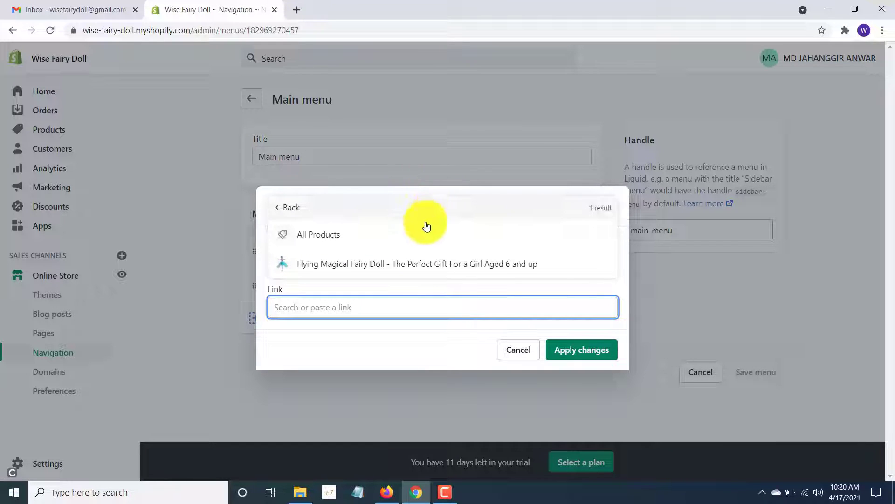
{"action": "left_click", "coordinate": [403, 263]}
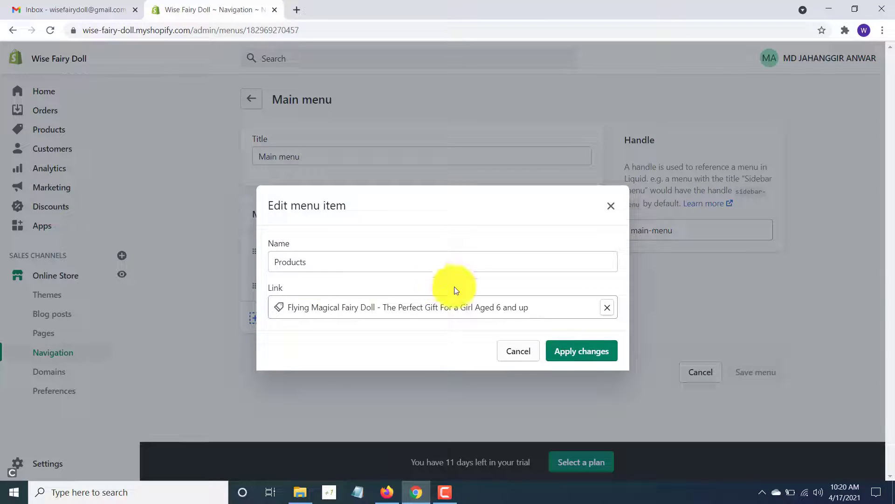
{"action": "left_click", "coordinate": [575, 353]}
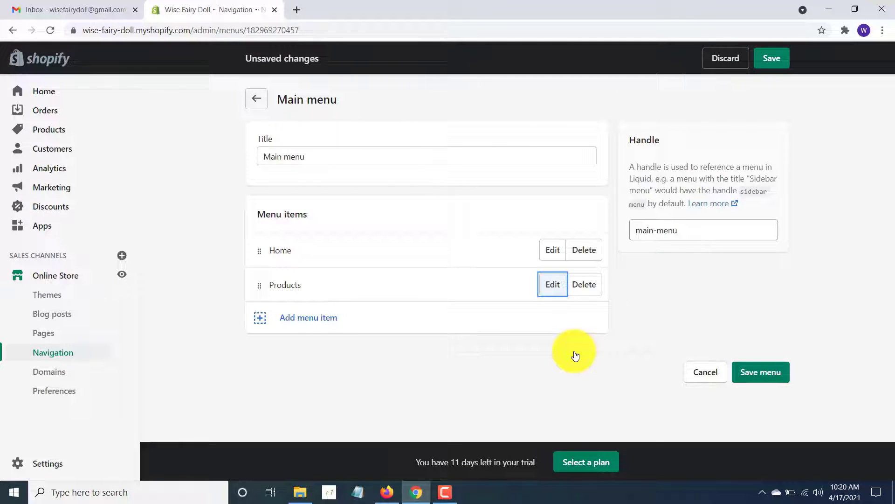
- Add an About Us page item to the main menu
{"action": "left_click", "coordinate": [347, 327]}
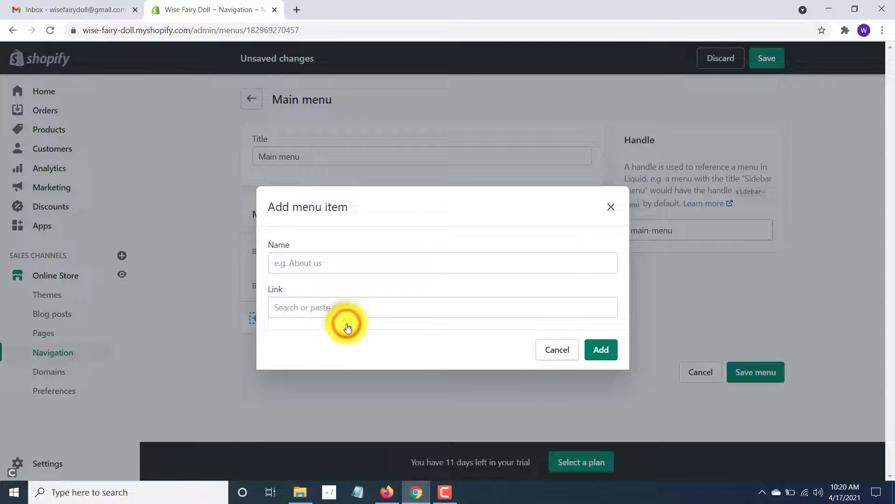
{"action": "left_click", "coordinate": [317, 265]}
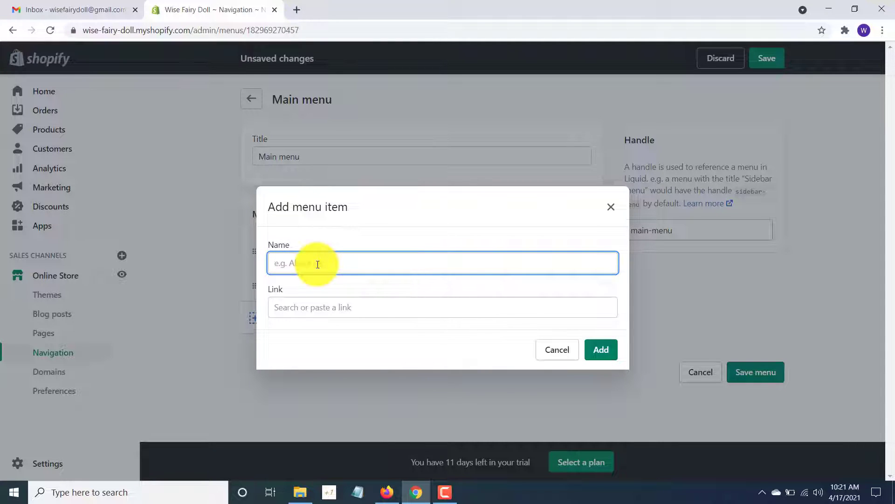
{"action": "left_click", "coordinate": [326, 306]}
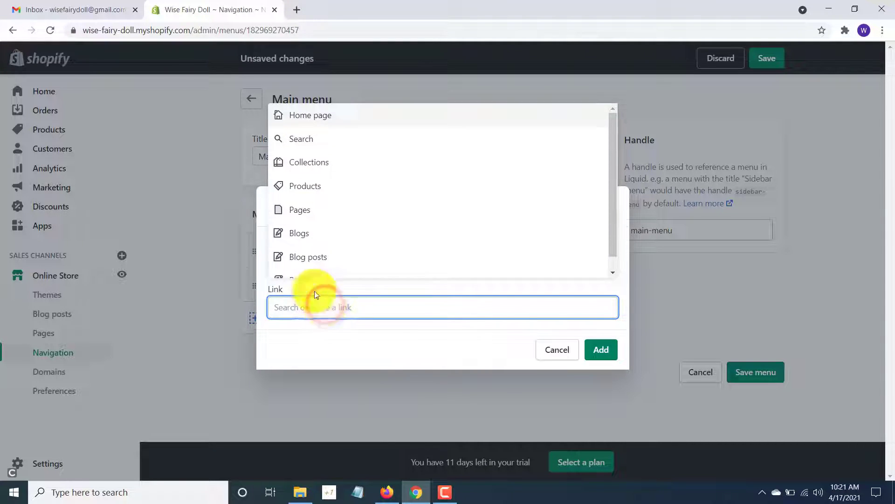
{"action": "left_click", "coordinate": [319, 219]}
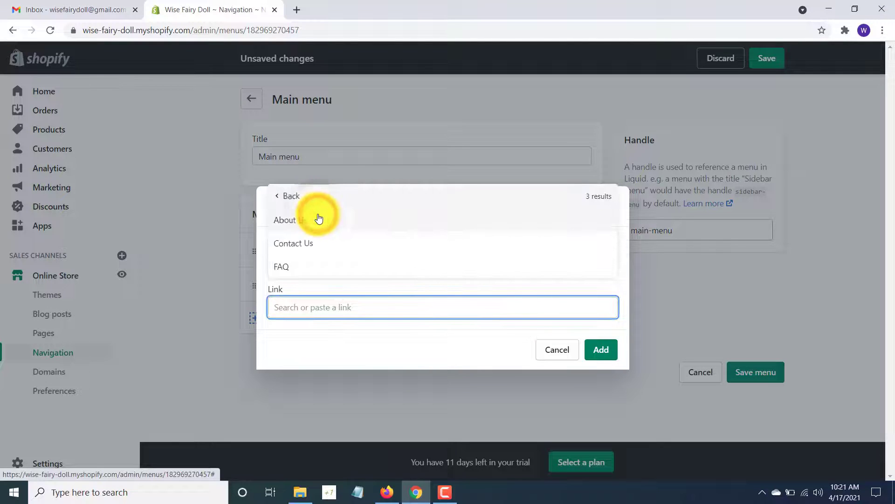
{"action": "left_click", "coordinate": [311, 224]}
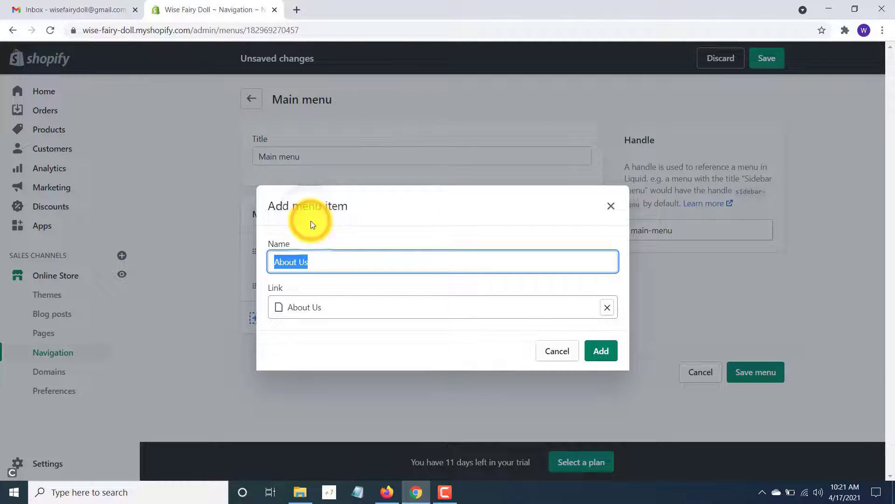
{"action": "left_click", "coordinate": [609, 354]}
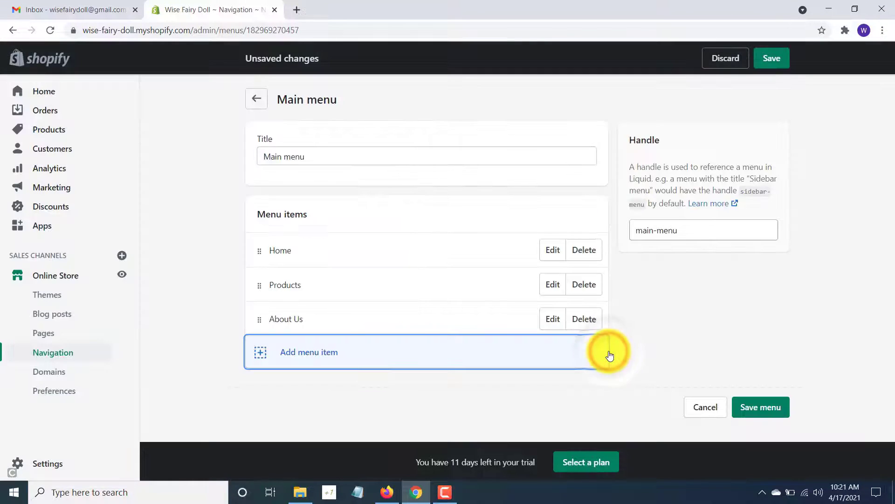
- Add a Contact Us page item and save the main menu
{"action": "left_click", "coordinate": [486, 357]}
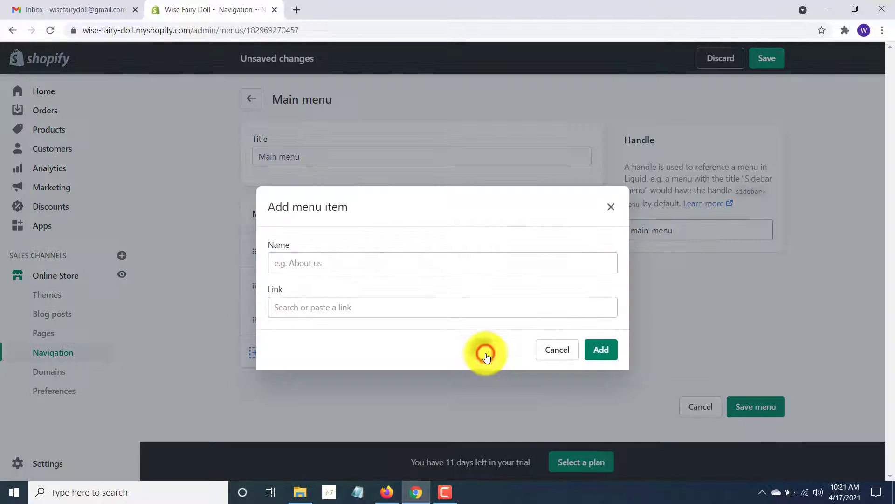
{"action": "left_click", "coordinate": [396, 308]}
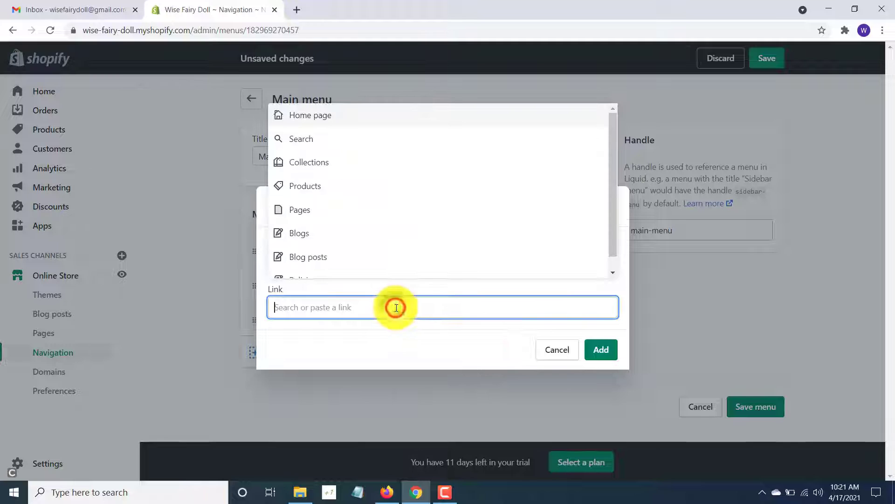
{"action": "left_click", "coordinate": [344, 218]}
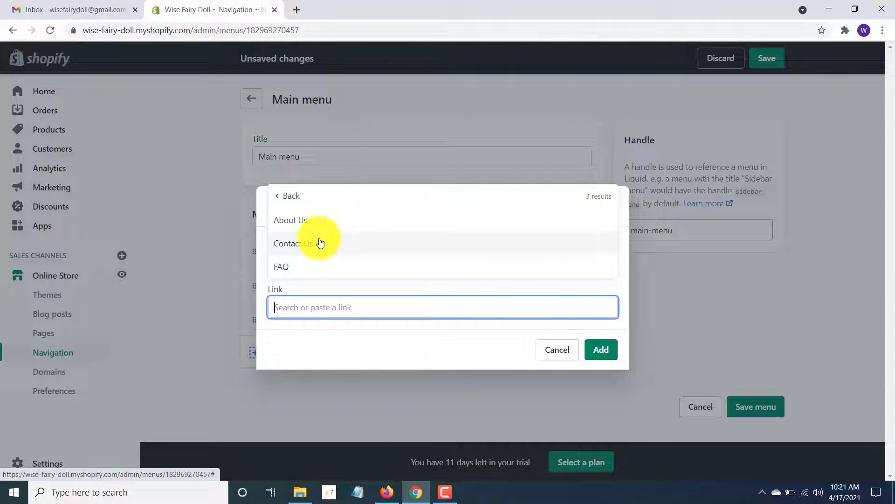
{"action": "left_click", "coordinate": [320, 242]}
{"action": "left_click", "coordinate": [599, 349]}
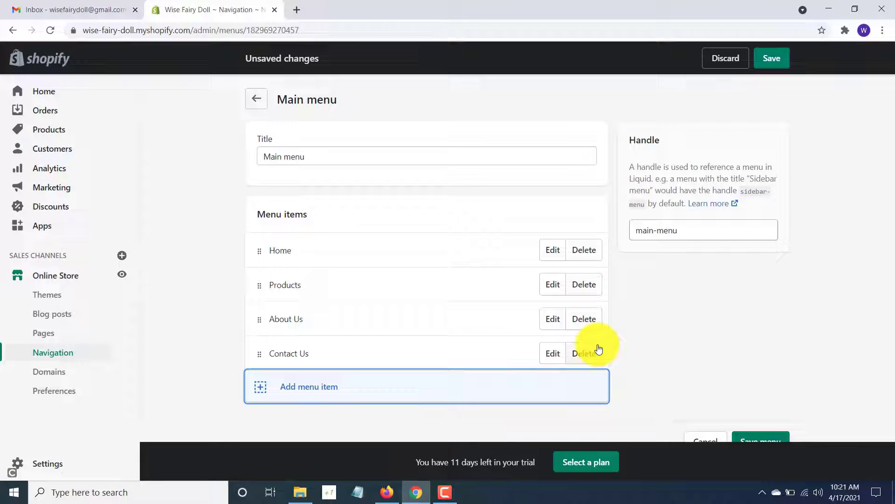
{"action": "left_click", "coordinate": [764, 69]}
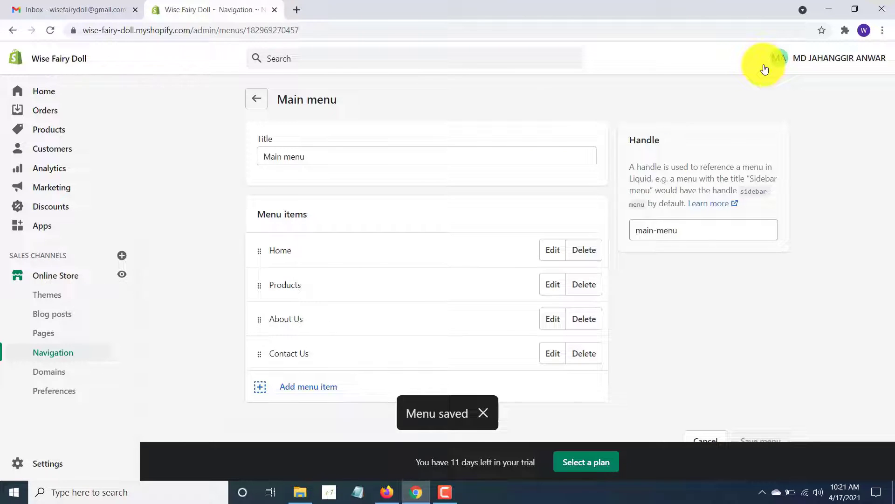
{"action": "left_click", "coordinate": [122, 274]}
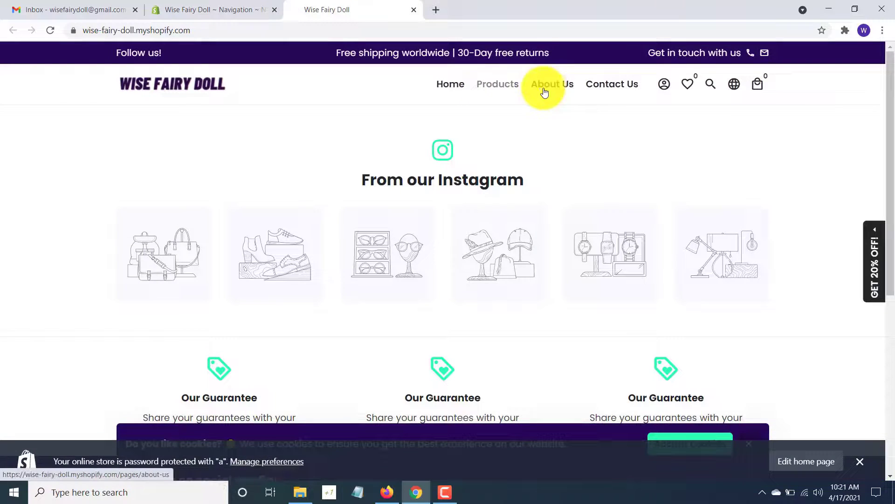
{"action": "left_click", "coordinate": [495, 88]}
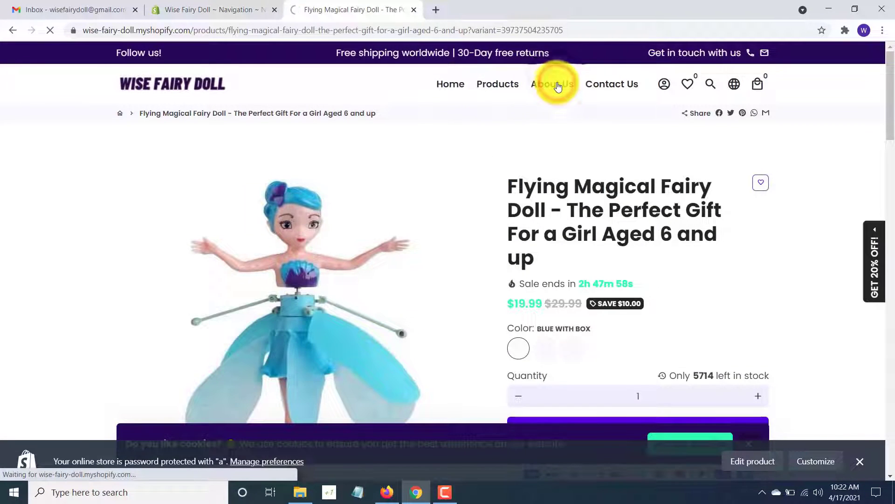
{"action": "left_click", "coordinate": [558, 86]}
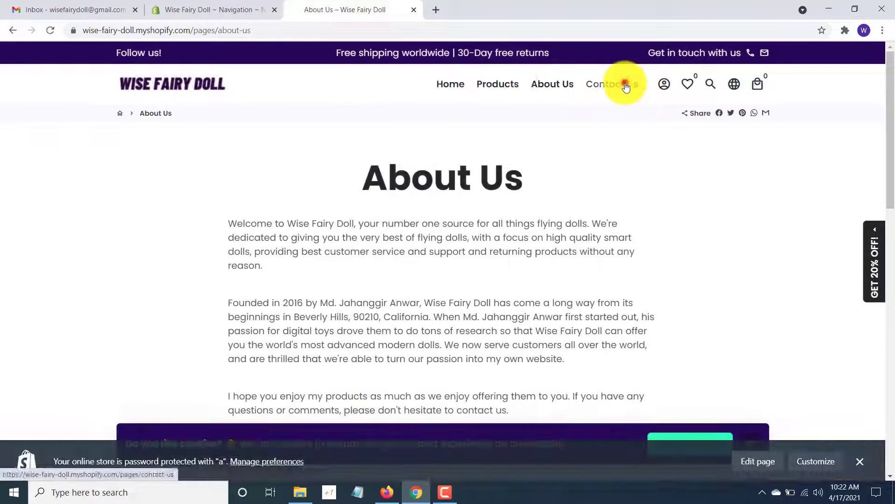
{"action": "left_click", "coordinate": [625, 86]}
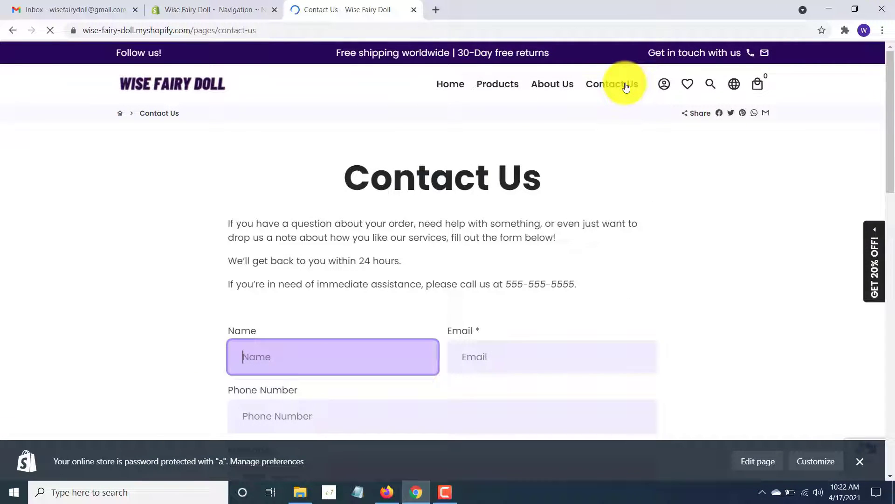
{"action": "left_click", "coordinate": [414, 10]}
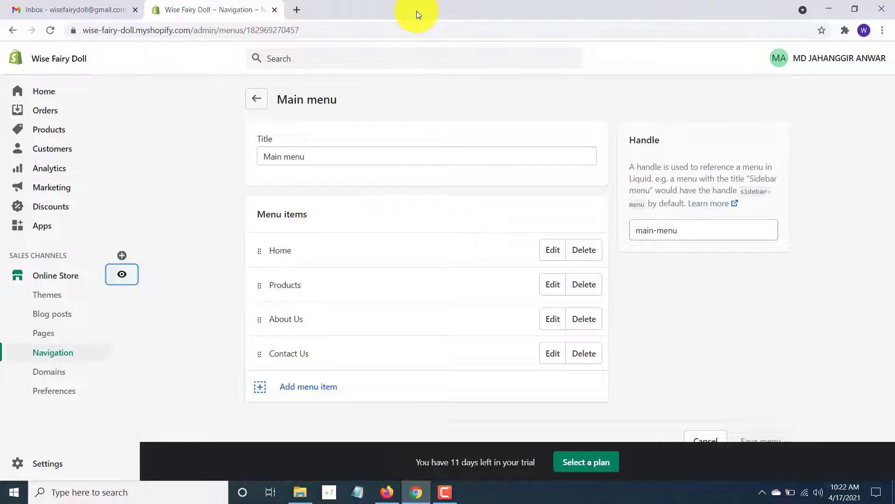
- Open the Footer menu and remove its Search item
{"action": "left_click", "coordinate": [259, 99]}
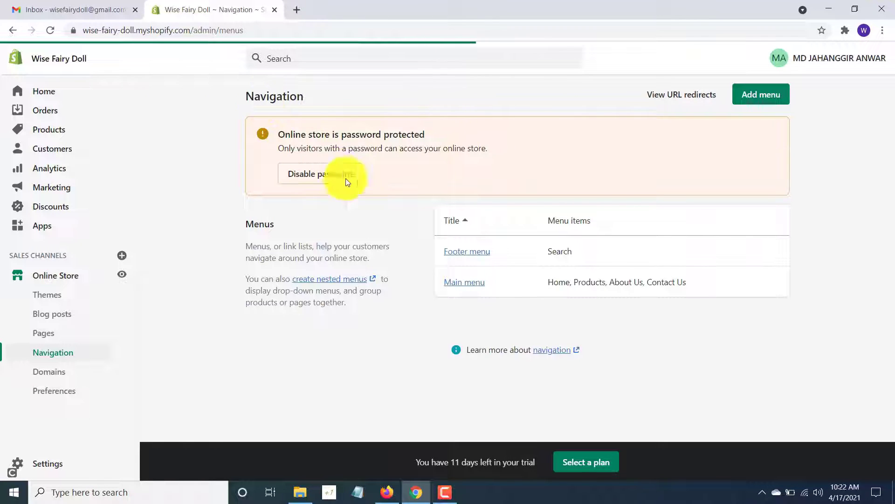
{"action": "left_click", "coordinate": [468, 252]}
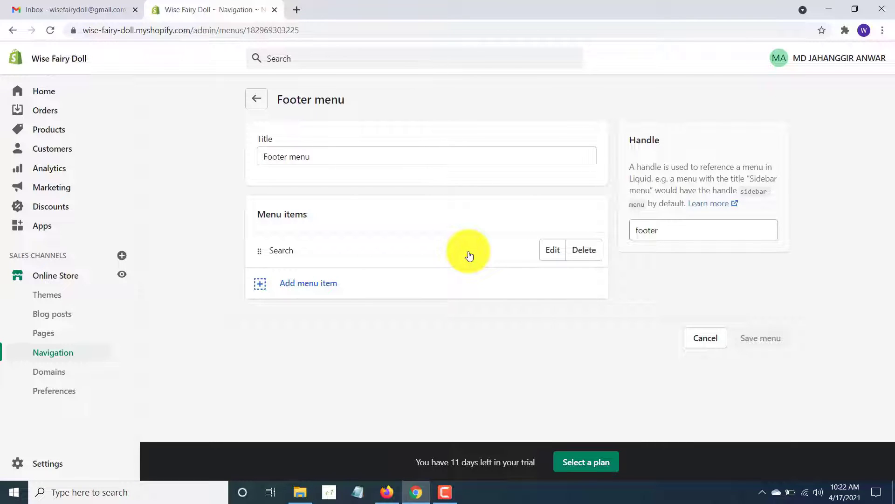
{"action": "left_click", "coordinate": [580, 252]}
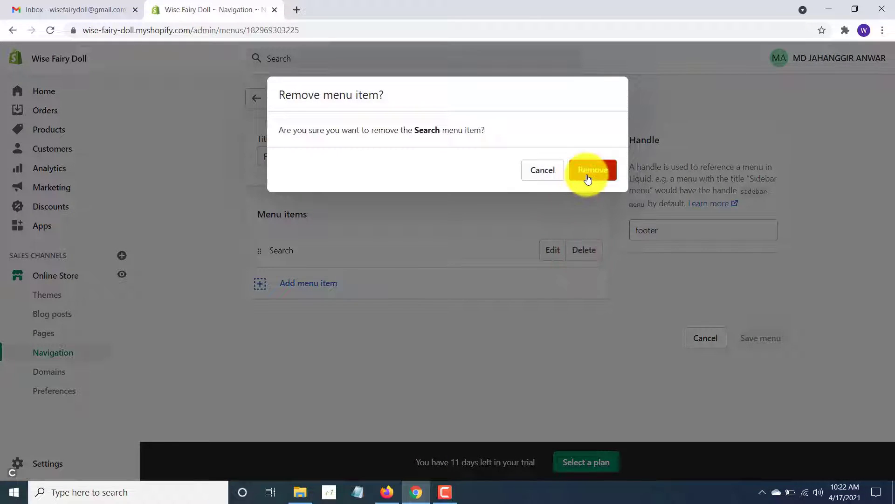
{"action": "left_click", "coordinate": [588, 177]}
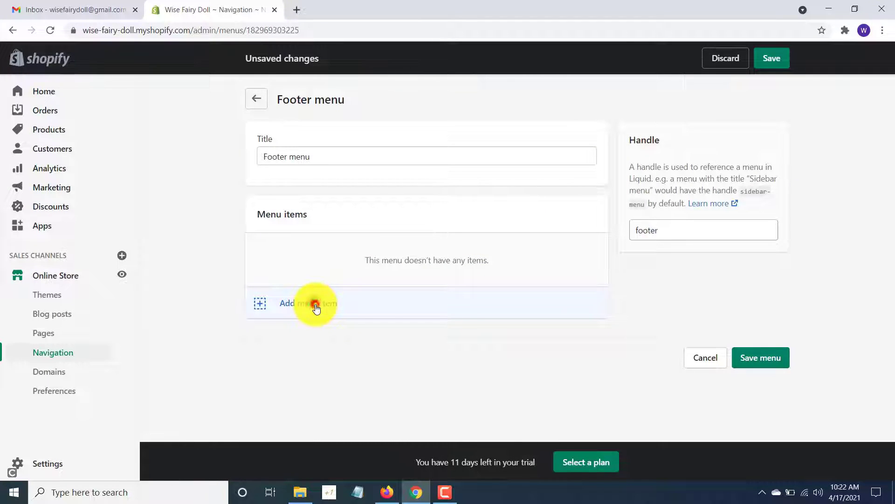
- Add Refund Policy and Shipping Policy links to the Footer menu
{"action": "left_click", "coordinate": [316, 304]}
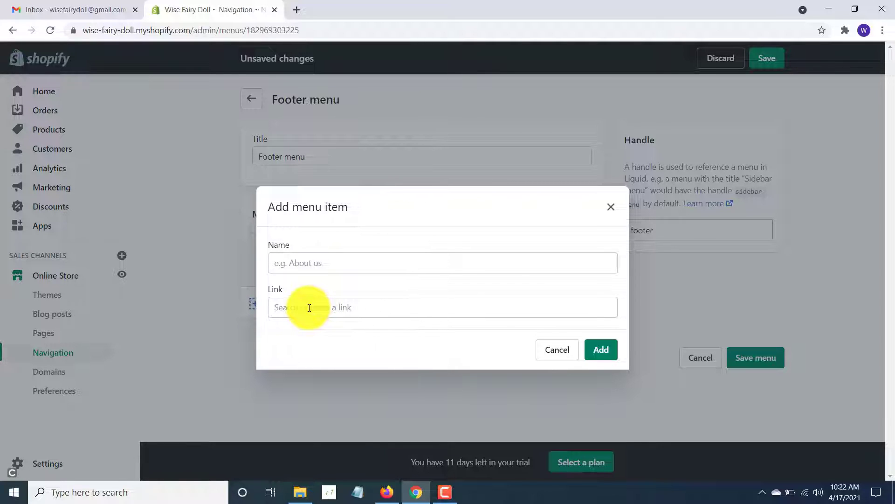
{"action": "left_click", "coordinate": [309, 308]}
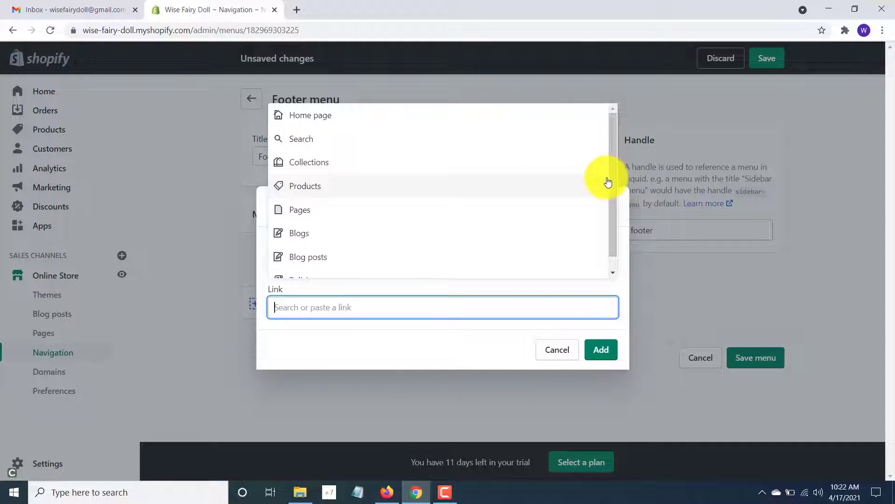
{"action": "left_click_drag", "start_coordinate": [612, 178], "coordinate": [612, 188]}
{"action": "left_click", "coordinate": [413, 265]}
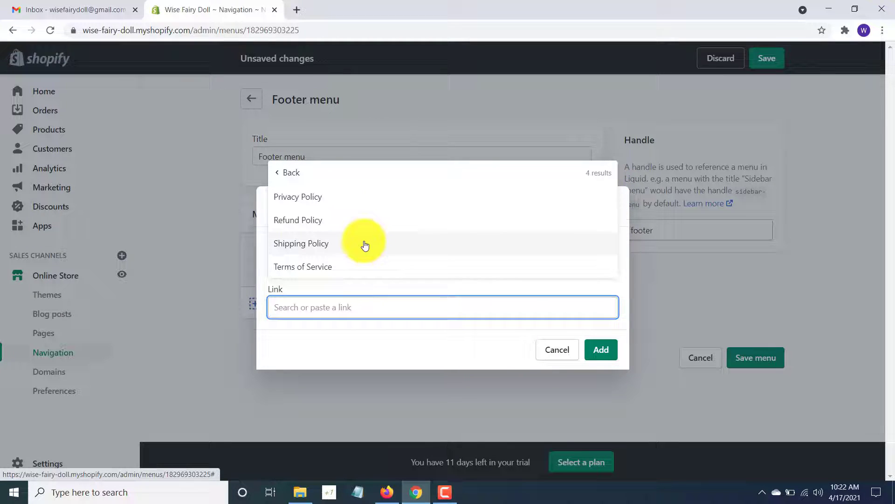
{"action": "left_click", "coordinate": [353, 221]}
{"action": "left_click", "coordinate": [601, 351]}
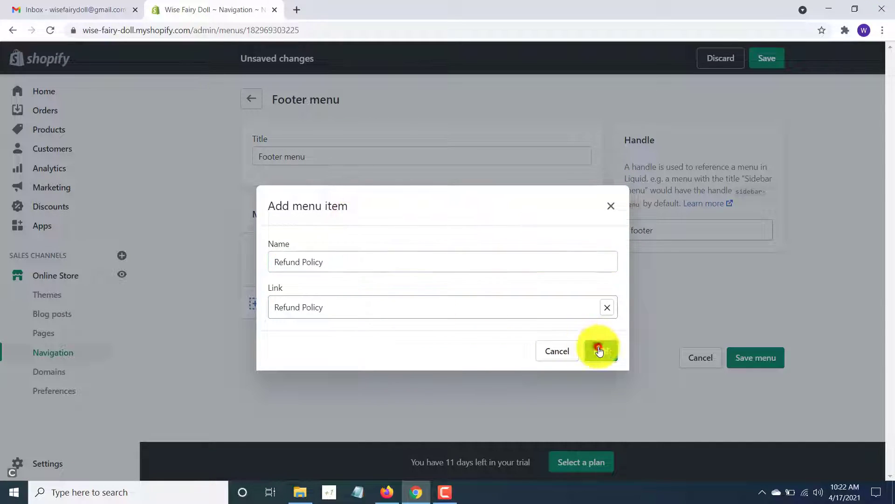
{"action": "left_click", "coordinate": [352, 282]}
{"action": "left_click", "coordinate": [347, 304]}
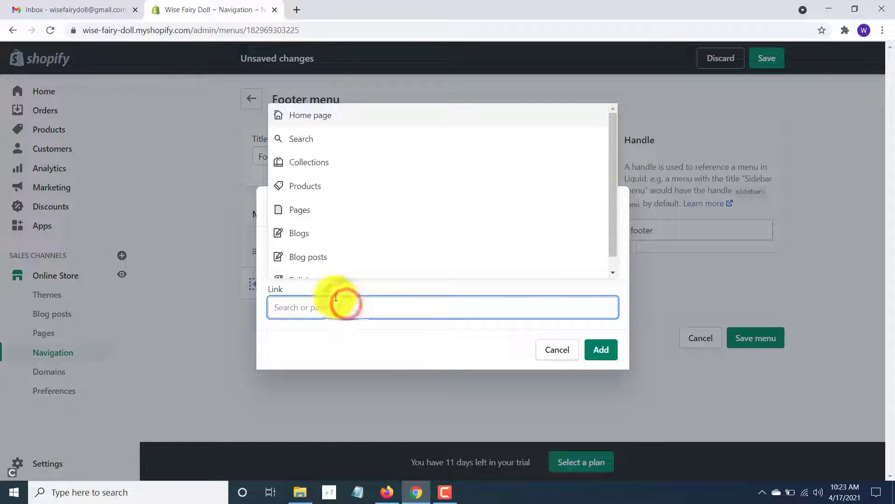
{"action": "left_click_drag", "start_coordinate": [610, 195], "coordinate": [610, 224]}
{"action": "left_click", "coordinate": [398, 267]}
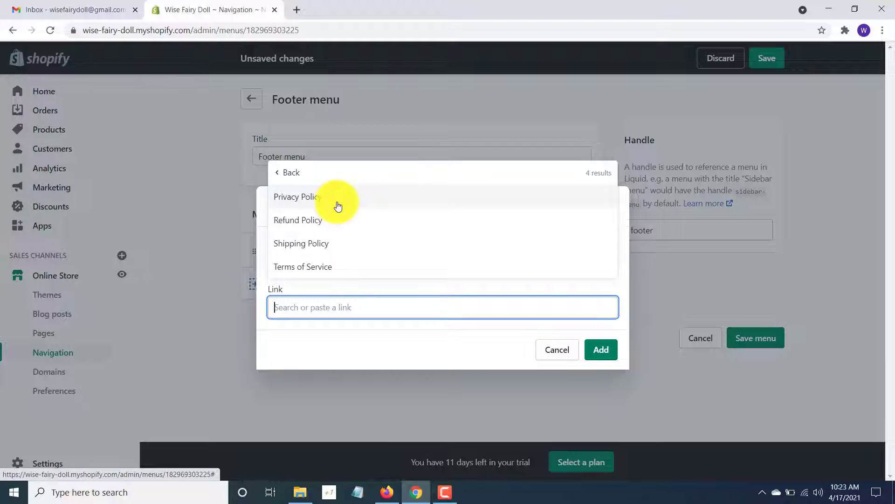
{"action": "left_click", "coordinate": [329, 240]}
{"action": "left_click", "coordinate": [598, 346]}
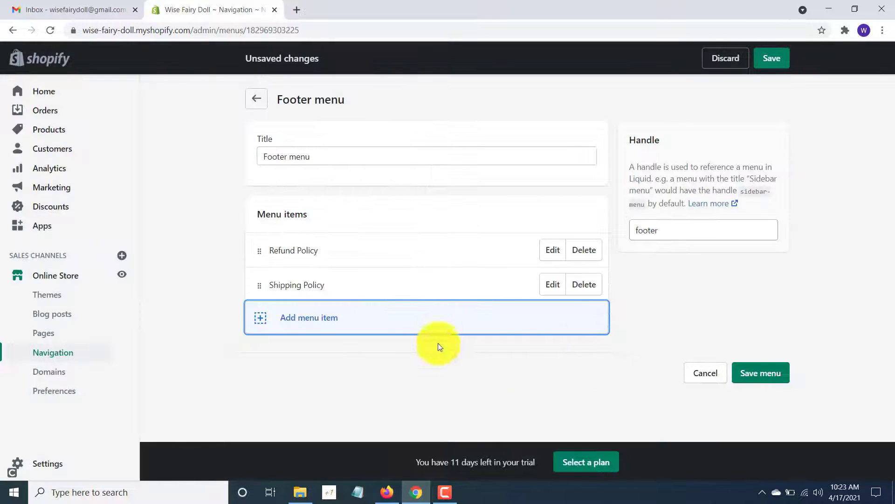
- Add Privacy Policy and Terms of Service links to the Footer menu
{"action": "left_click", "coordinate": [432, 318]}
{"action": "left_click", "coordinate": [353, 308]}
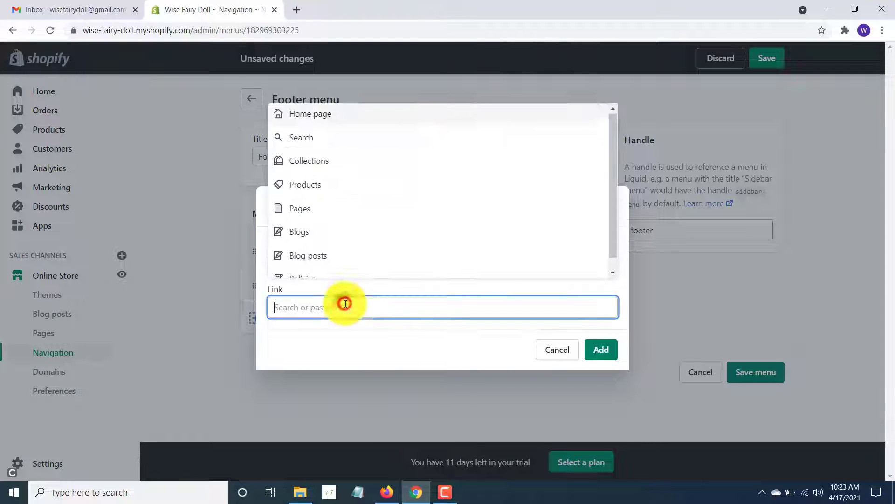
{"action": "left_click", "coordinate": [610, 195]}
{"action": "left_click", "coordinate": [482, 269]}
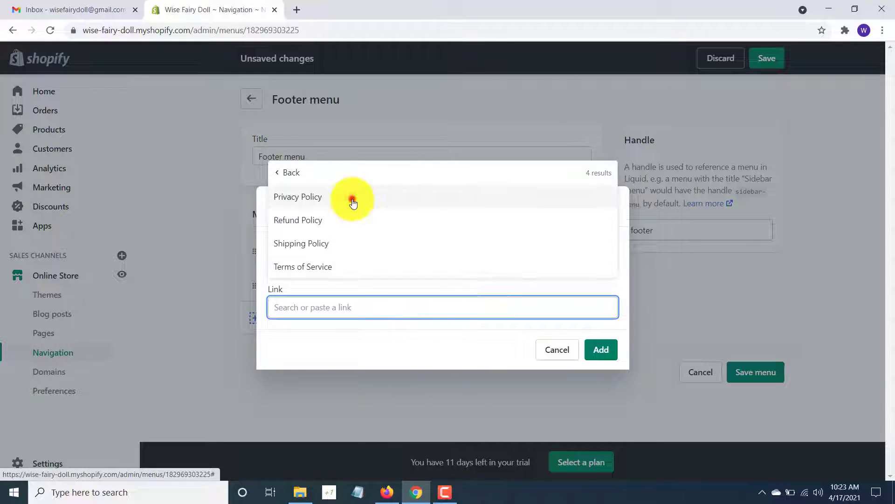
{"action": "left_click", "coordinate": [349, 196]}
{"action": "left_click", "coordinate": [599, 350]}
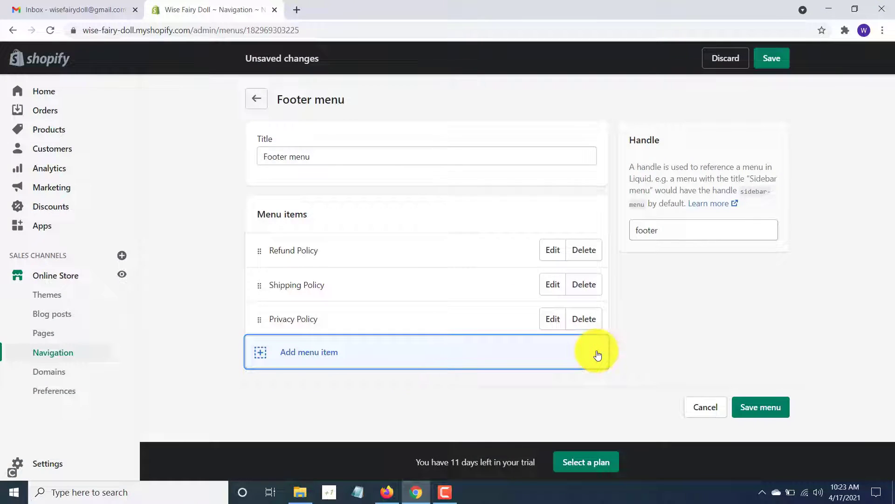
{"action": "left_click", "coordinate": [361, 361]}
{"action": "left_click", "coordinate": [422, 304]}
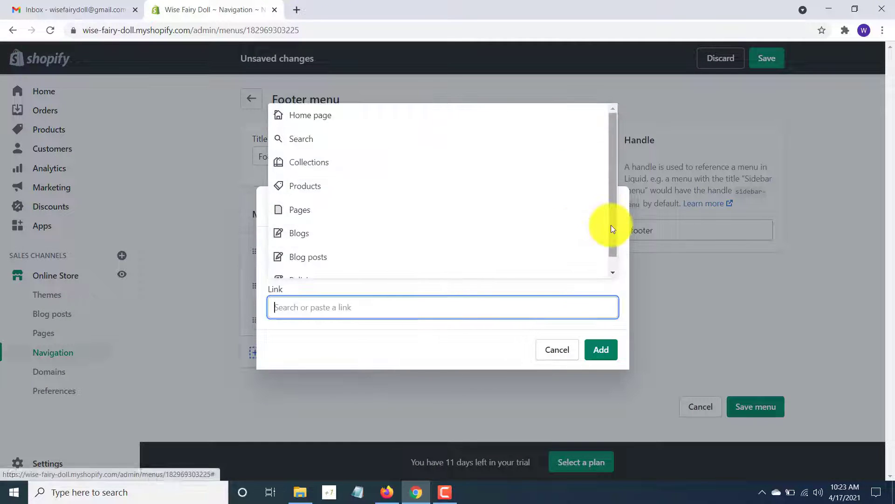
{"action": "left_click", "coordinate": [612, 226]}
{"action": "left_click", "coordinate": [363, 258]}
{"action": "left_click", "coordinate": [350, 264]}
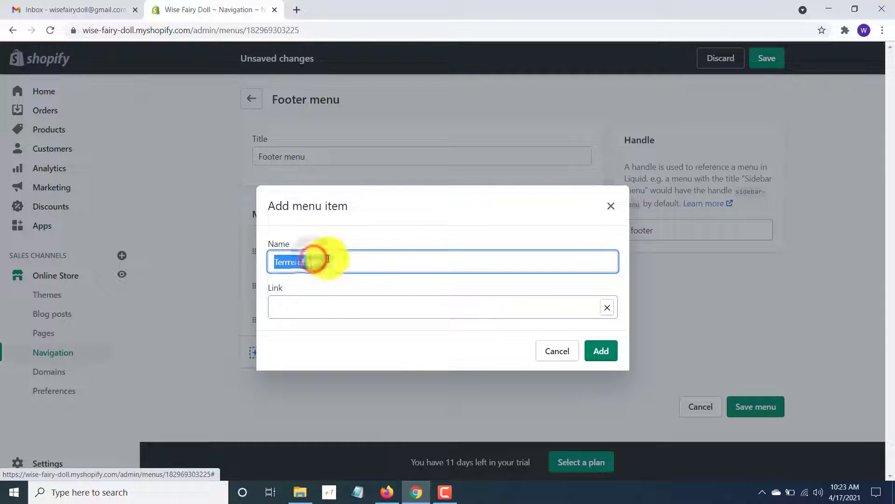
{"action": "left_click", "coordinate": [598, 346]}
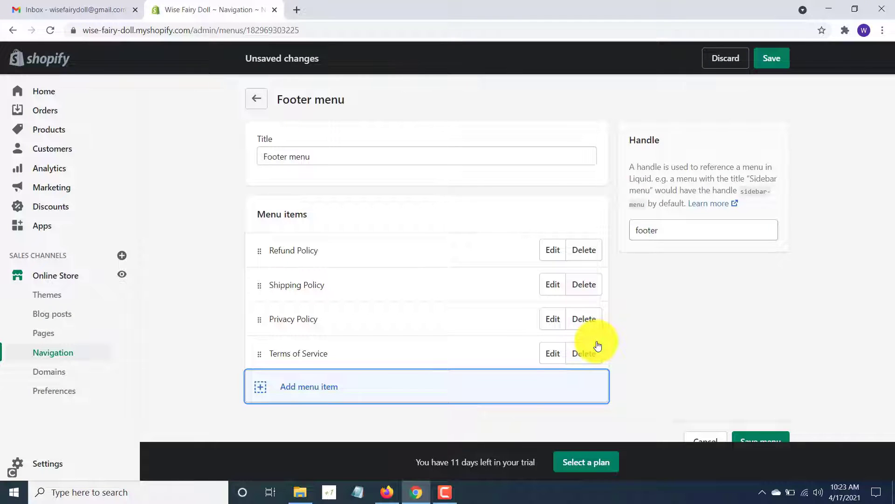
- Add the FAQ page as a Footer menu item
{"action": "left_click", "coordinate": [371, 393]}
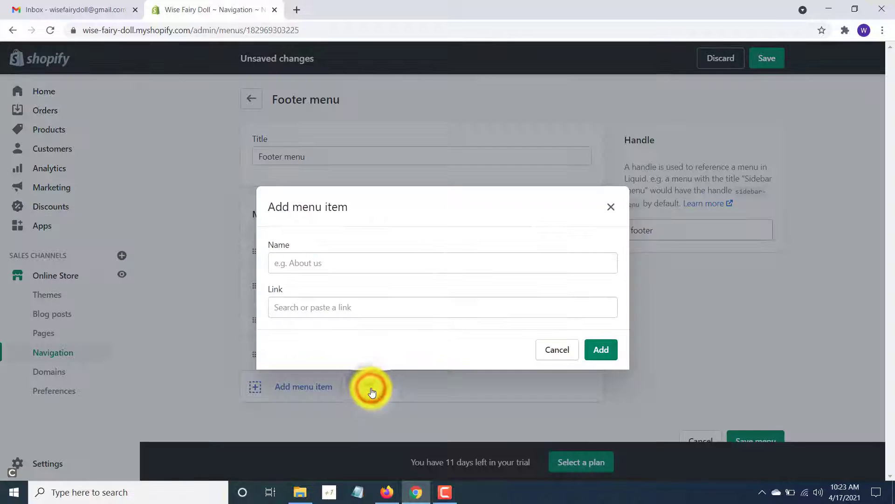
{"action": "left_click", "coordinate": [403, 317]}
{"action": "left_click_drag", "start_coordinate": [610, 223], "coordinate": [609, 228]}
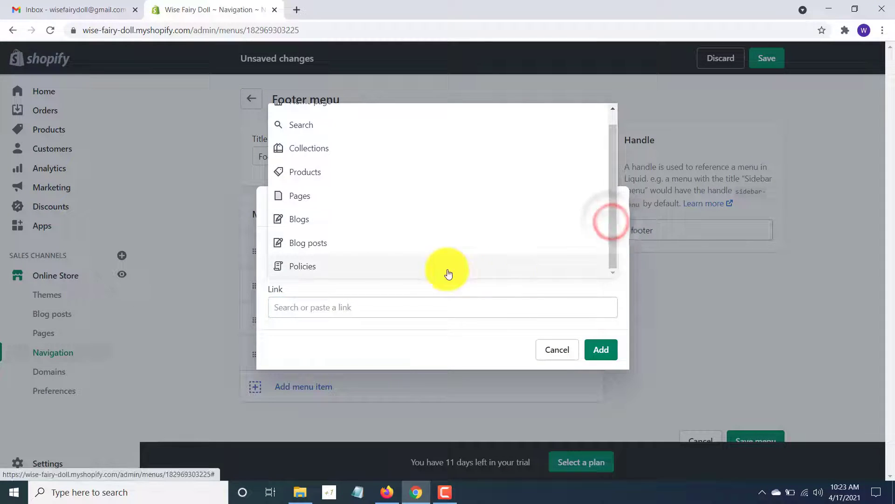
{"action": "left_click", "coordinate": [394, 269]}
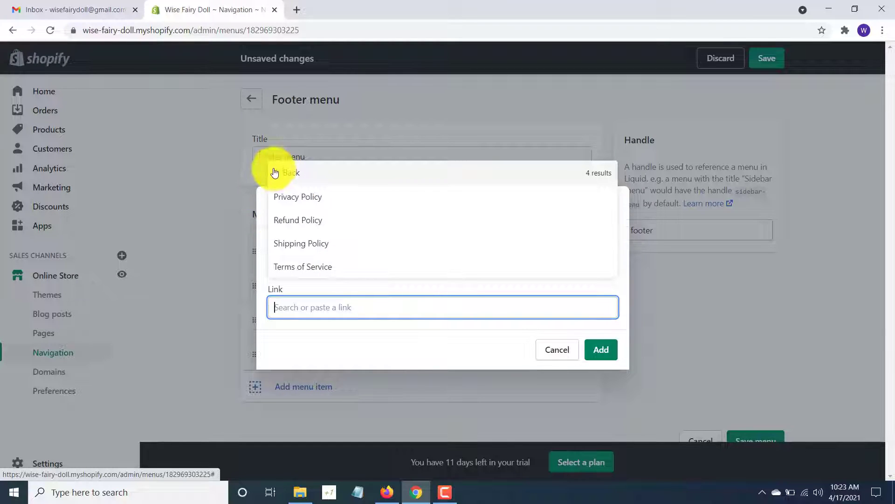
{"action": "left_click", "coordinate": [273, 170]}
{"action": "left_click", "coordinate": [382, 210]}
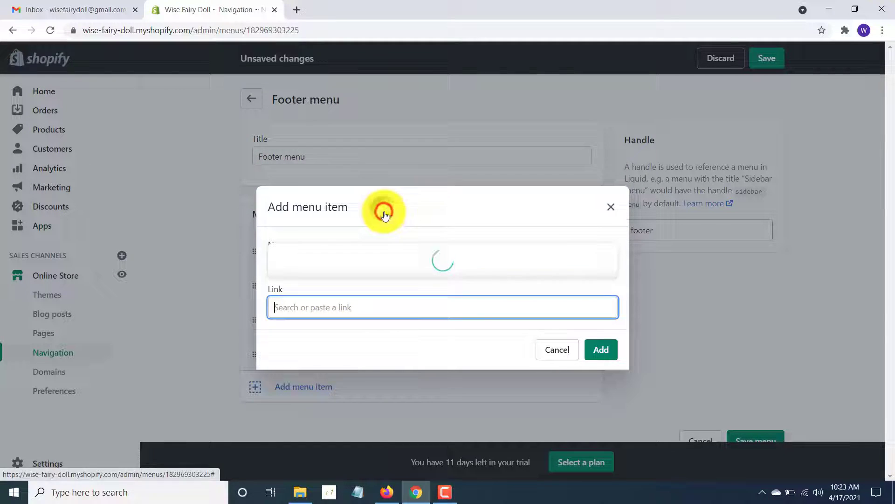
{"action": "left_click", "coordinate": [344, 266]}
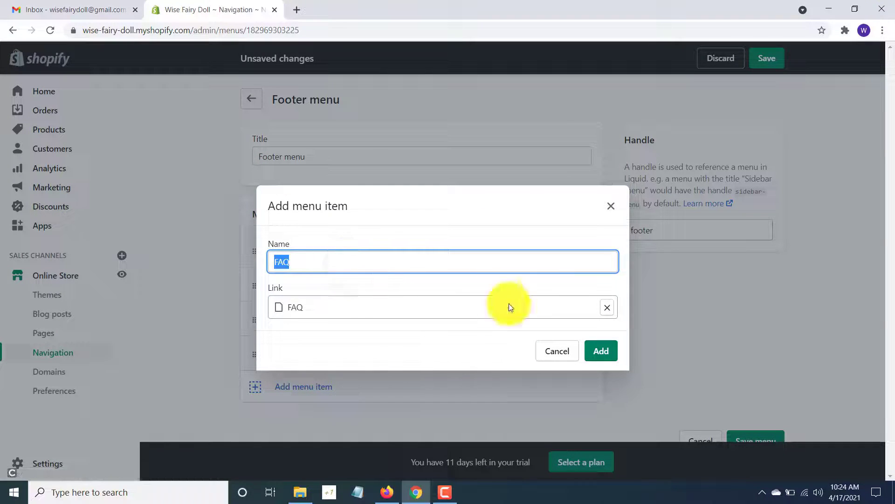
{"action": "left_click", "coordinate": [600, 348]}
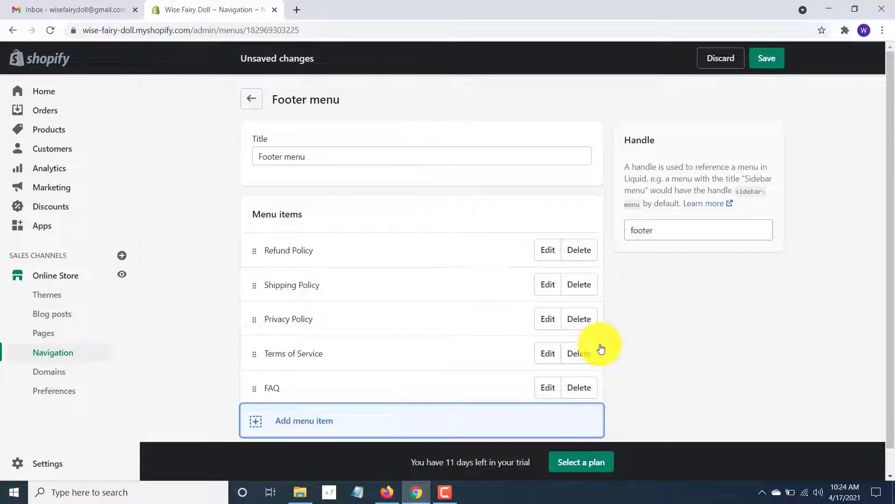
- Move FAQ to the top of the Footer menu, above the policy links, and save
{"action": "left_click_drag", "start_coordinate": [254, 388], "coordinate": [274, 246]}
{"action": "left_click_drag", "start_coordinate": [250, 284], "coordinate": [256, 233]}
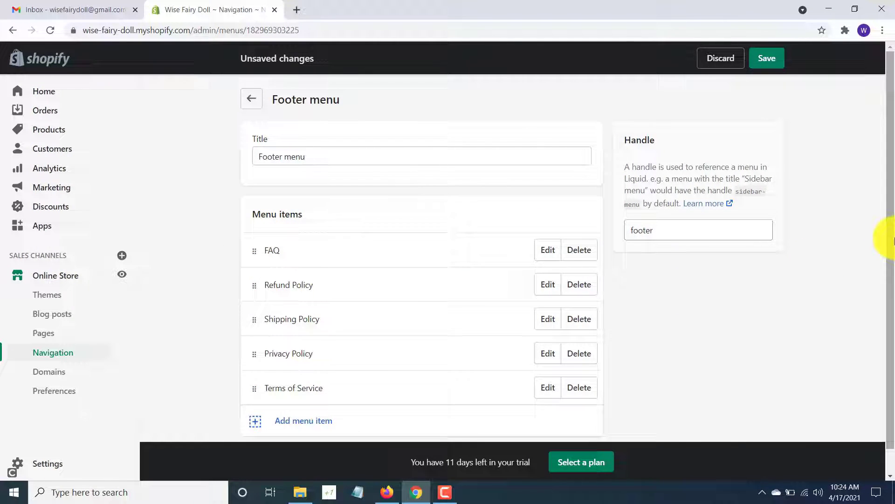
{"action": "scroll", "coordinate": [881, 280], "scroll_direction": "down", "scroll_amount": 1}
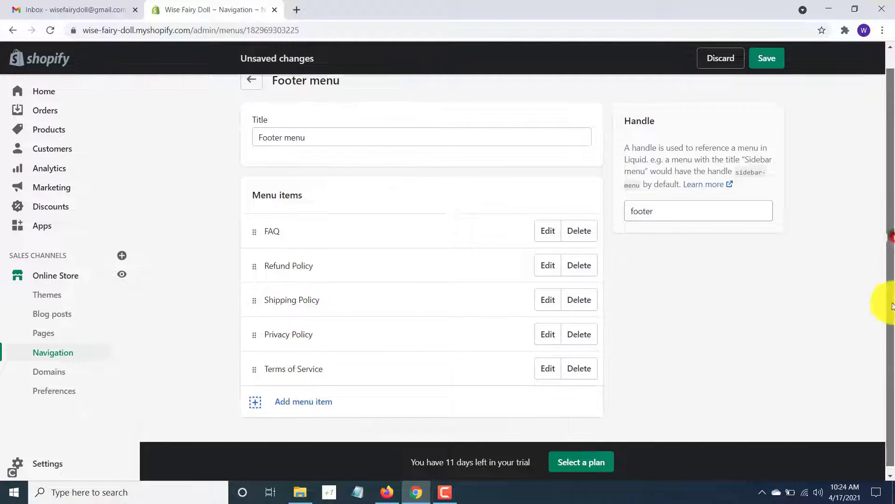
{"action": "left_click", "coordinate": [764, 62]}
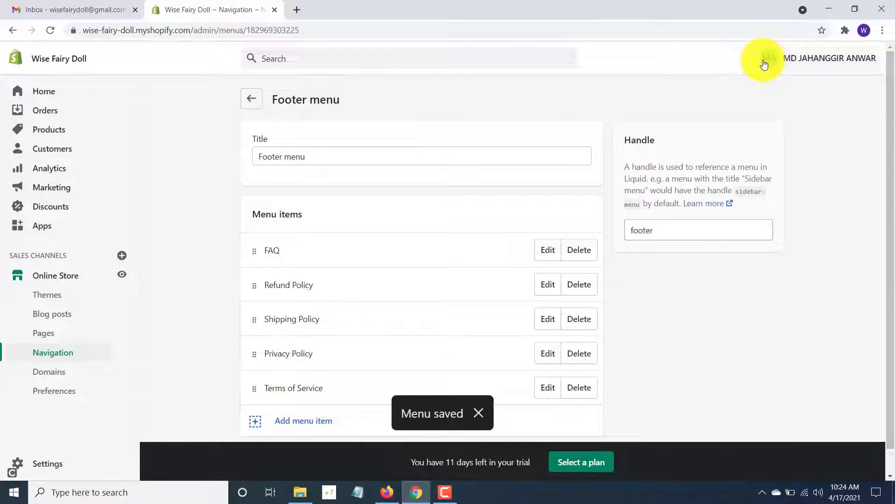
{"action": "left_click", "coordinate": [123, 278]}
- On the storefront, open the footer's Refund, Shipping, Privacy and Terms links in background tabs
{"action": "left_click", "coordinate": [376, 5]}
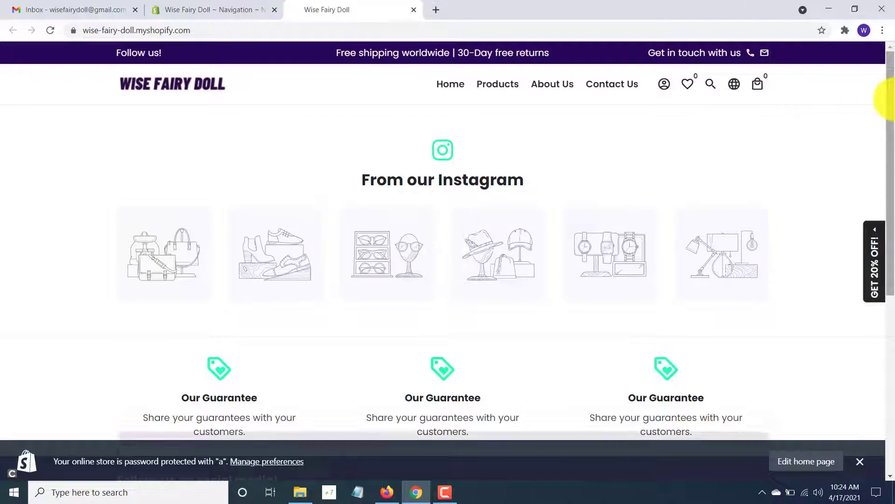
{"action": "left_click_drag", "start_coordinate": [888, 98], "coordinate": [884, 292]}
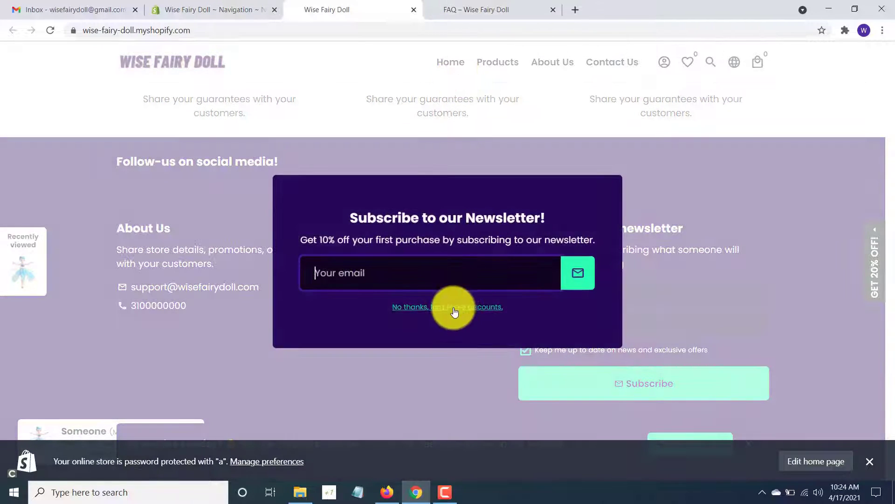
{"action": "left_click", "coordinate": [452, 307]}
{"action": "middle_click", "coordinate": [408, 266]}
{"action": "middle_click", "coordinate": [414, 288]}
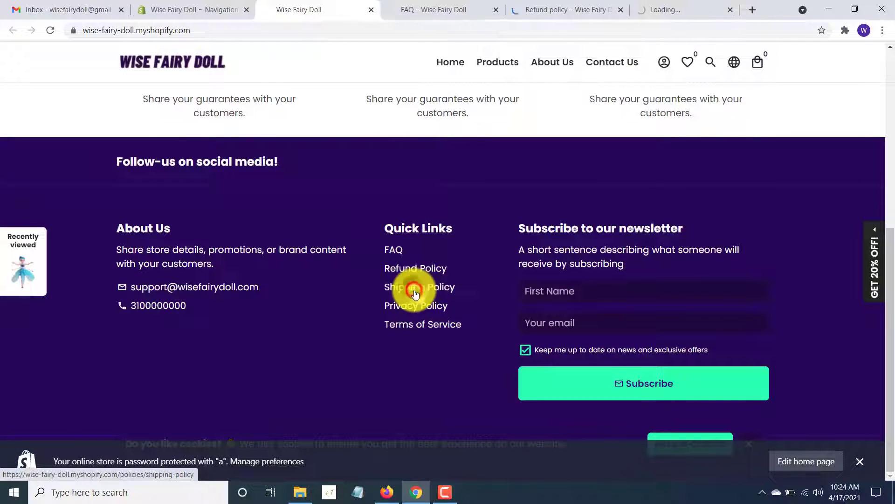
{"action": "middle_click", "coordinate": [412, 307]}
{"action": "middle_click", "coordinate": [415, 327]}
- Review the FAQ and policy pages, then close all five tabs
{"action": "left_click", "coordinate": [322, 8]}
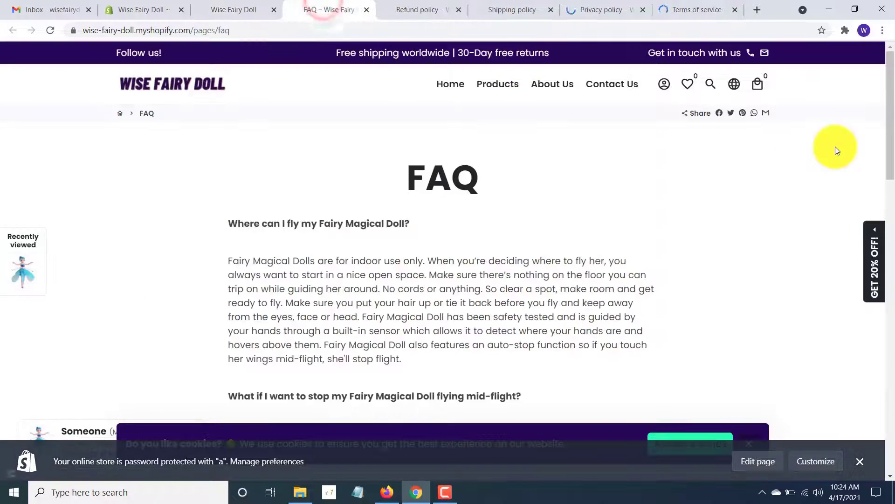
{"action": "left_click", "coordinate": [364, 9]}
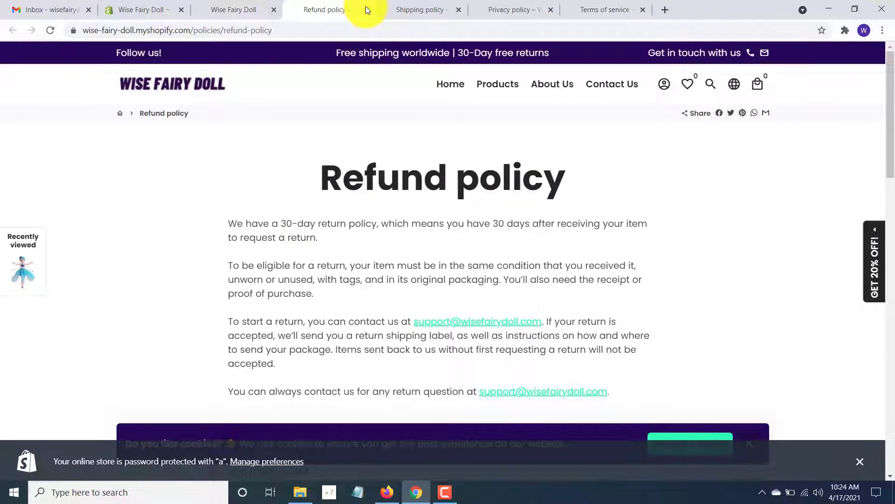
{"action": "left_click", "coordinate": [365, 9]}
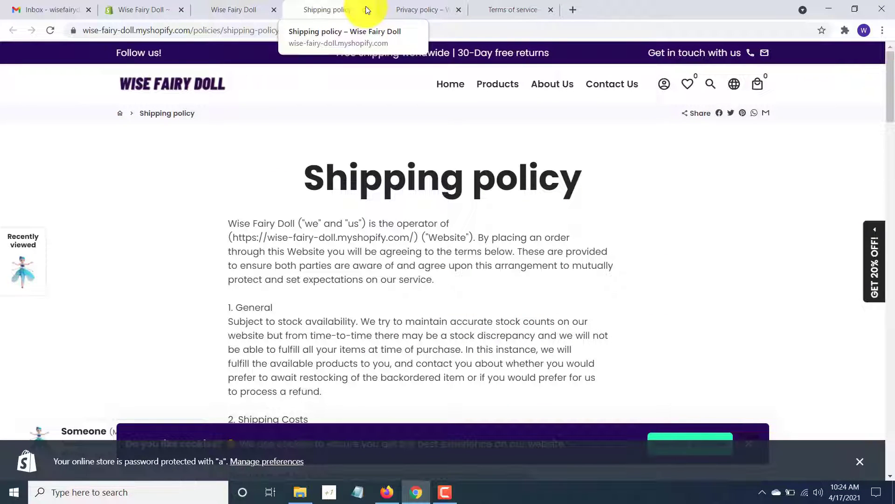
{"action": "left_click", "coordinate": [365, 8]}
{"action": "left_click", "coordinate": [366, 9]}
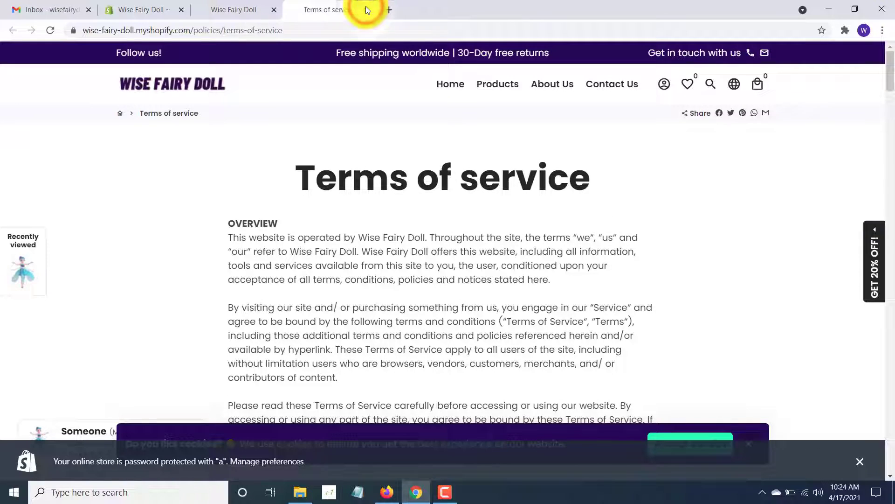
{"action": "left_click", "coordinate": [366, 8]}
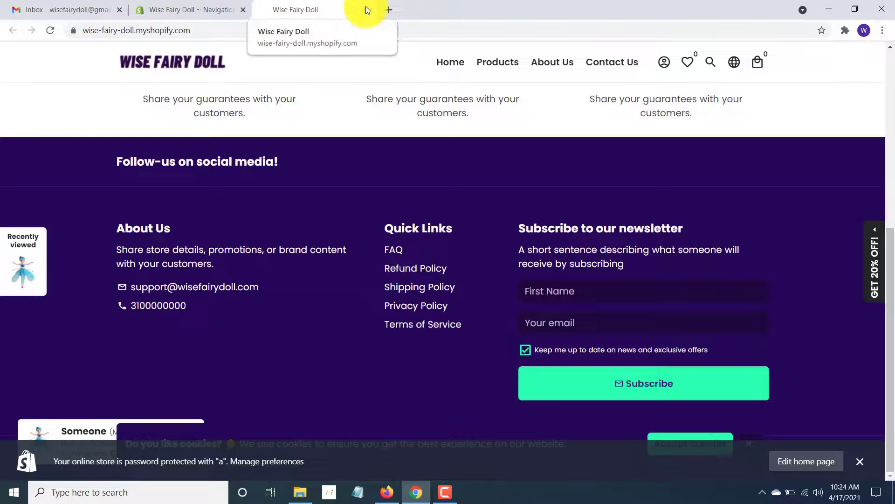
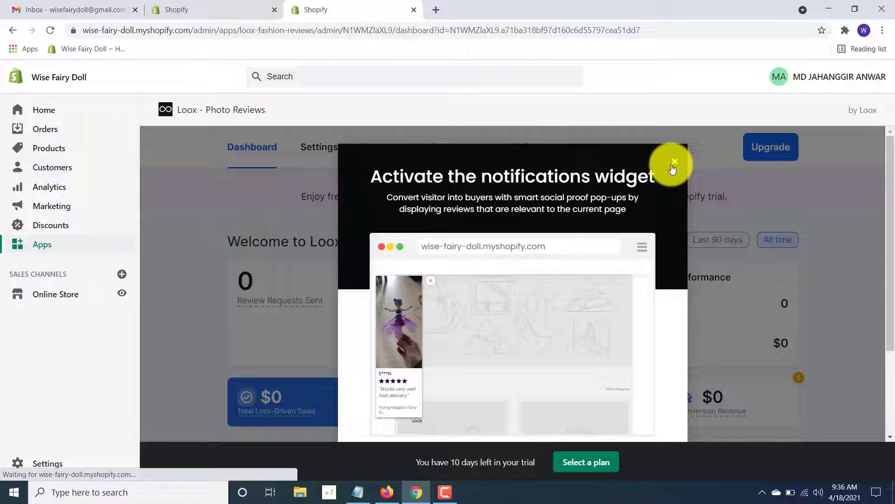
- Dismiss the 'Activate the notifications widget' promotion and go to the Loox Settings page
{"action": "left_click", "coordinate": [673, 163]}
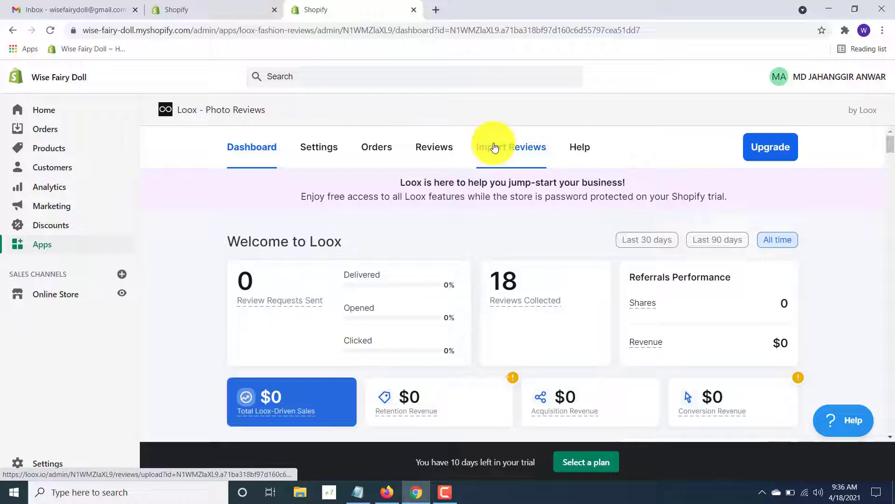
{"action": "left_click", "coordinate": [320, 148]}
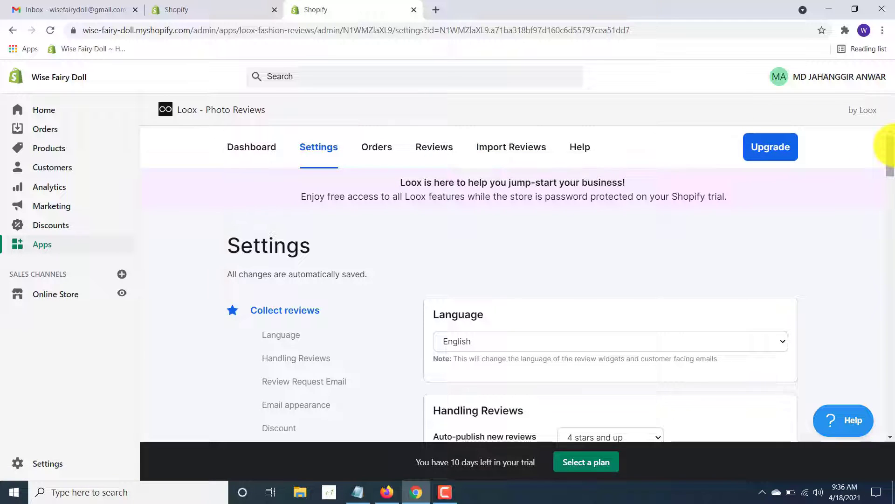
- Go to the Loox Display reviews Appearance settings
{"action": "left_click_drag", "start_coordinate": [891, 147], "coordinate": [892, 186]}
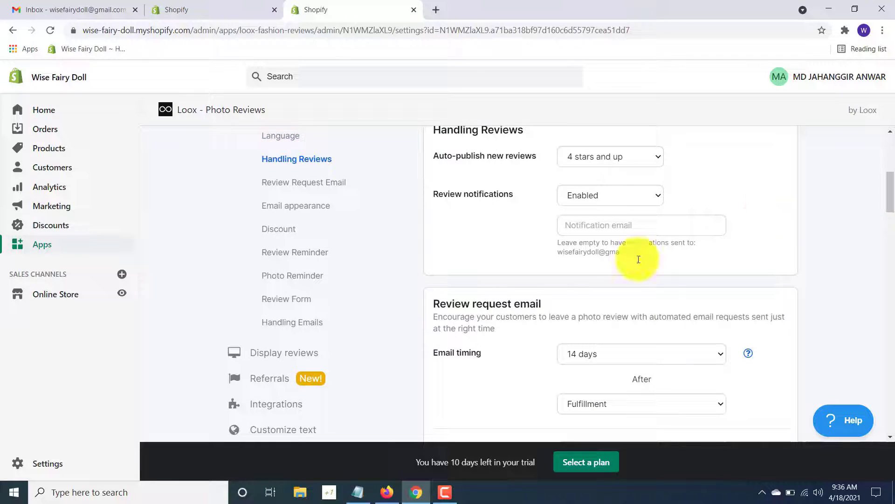
{"action": "left_click", "coordinate": [310, 351]}
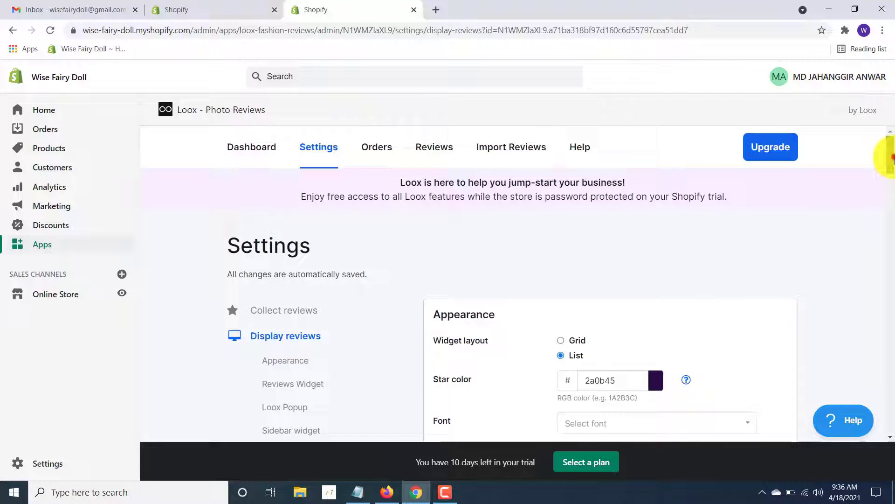
{"action": "left_click_drag", "start_coordinate": [892, 158], "coordinate": [893, 175]}
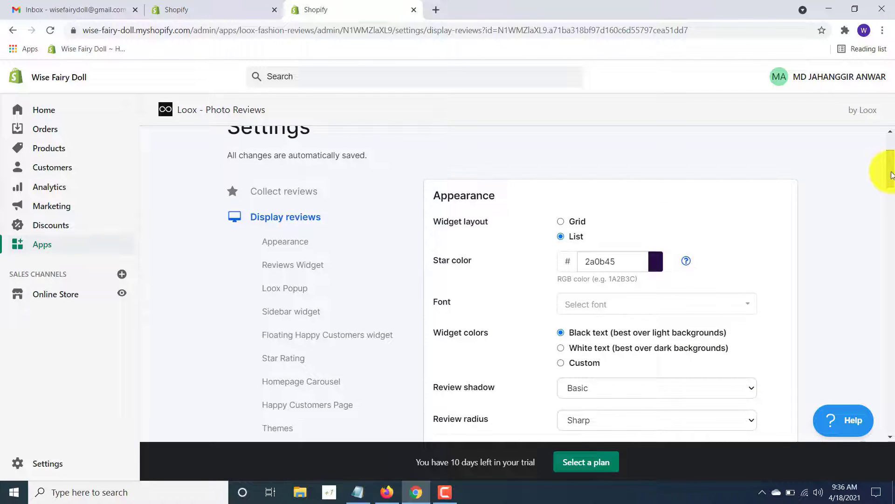
{"action": "left_click", "coordinate": [290, 241]}
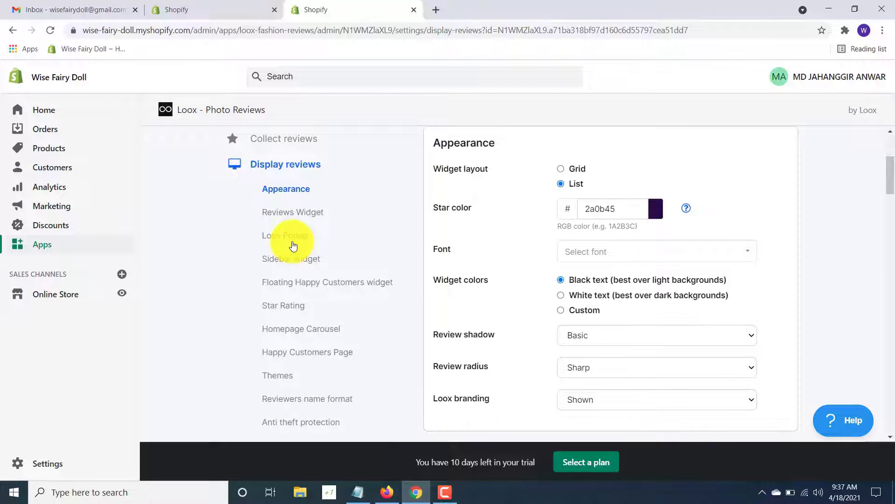
- Change the star colour from 2a0b45 to ffd700
{"action": "left_click_drag", "start_coordinate": [623, 206], "coordinate": [582, 205]}
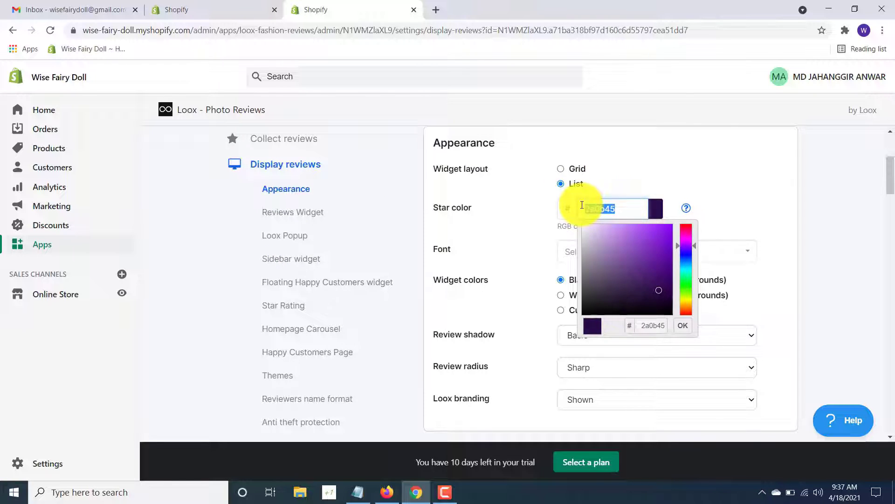
{"action": "type", "text": "ffd7"}
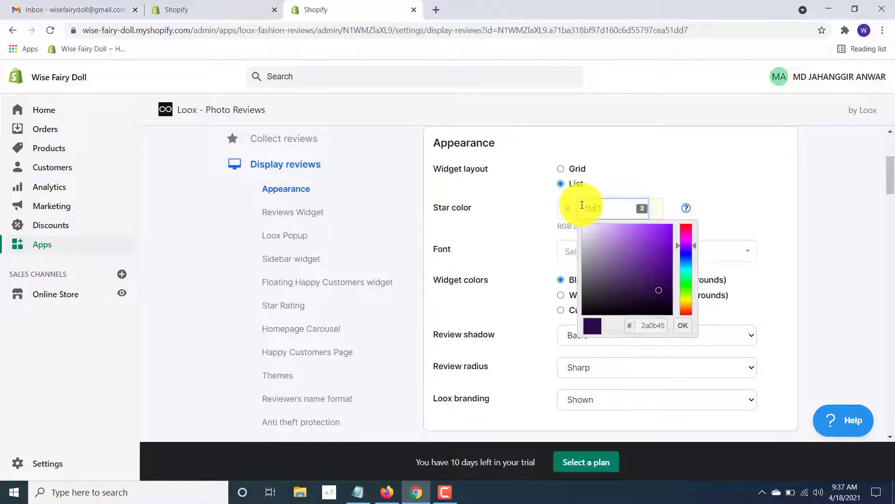
{"action": "type", "text": "00"}
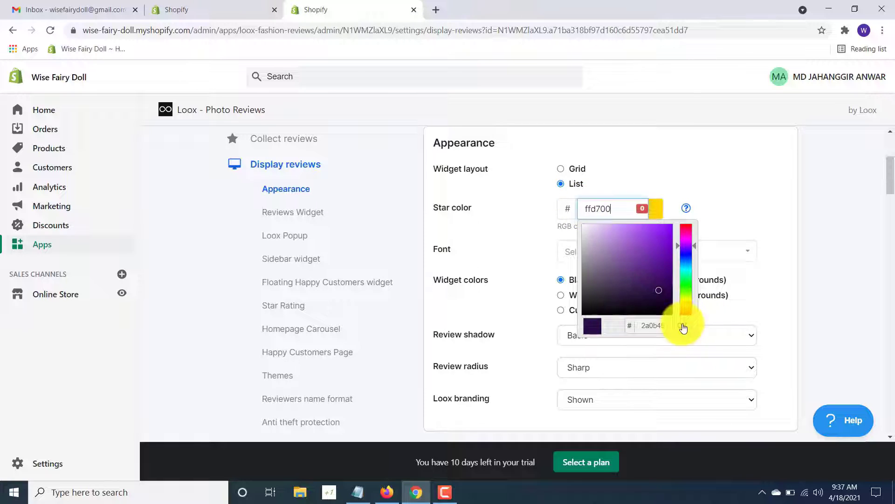
{"action": "left_click", "coordinate": [683, 325]}
{"action": "left_click_drag", "start_coordinate": [615, 205], "coordinate": [560, 210]}
{"action": "type", "text": "ff"}
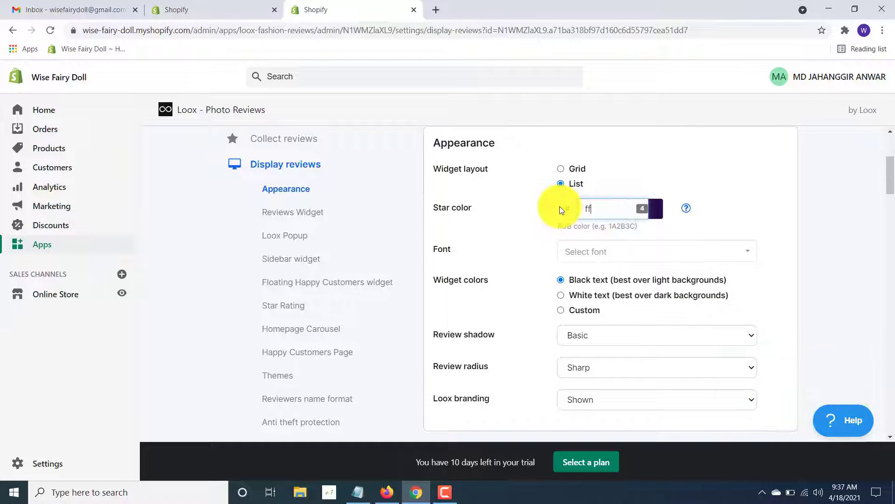
{"action": "type", "text": "d700"}
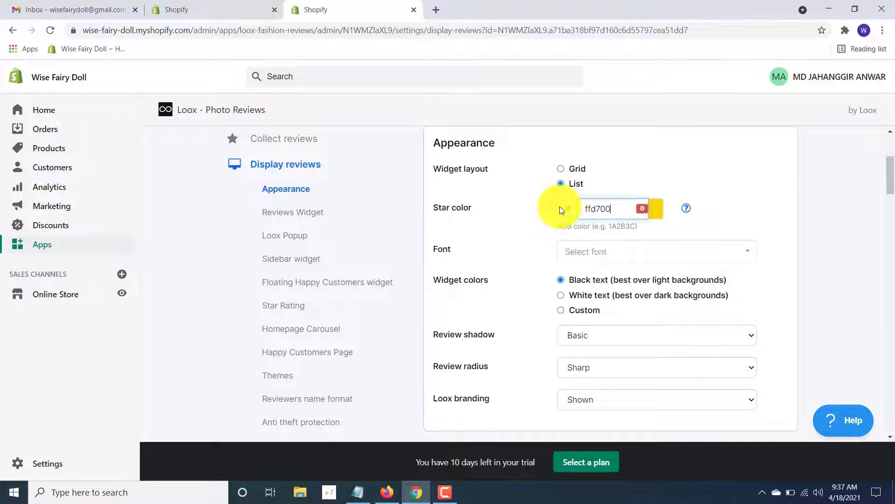
{"action": "left_click", "coordinate": [616, 227]}
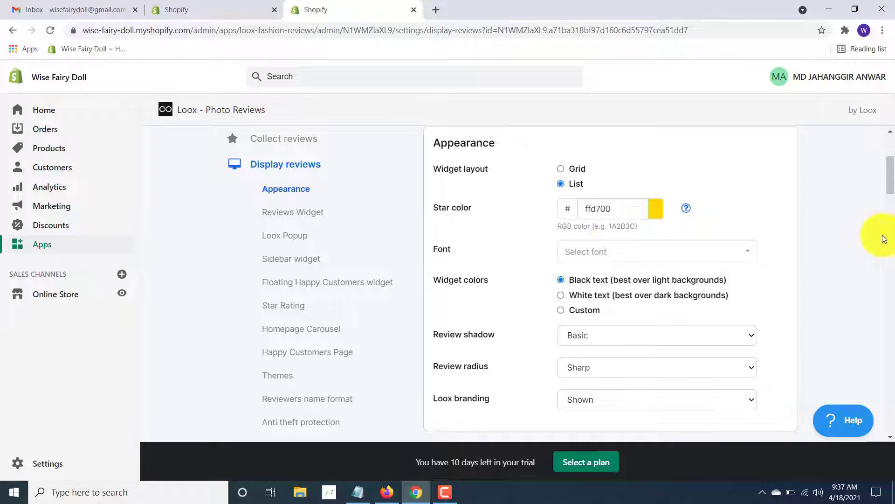
{"action": "left_click_drag", "start_coordinate": [894, 176], "coordinate": [892, 189]}
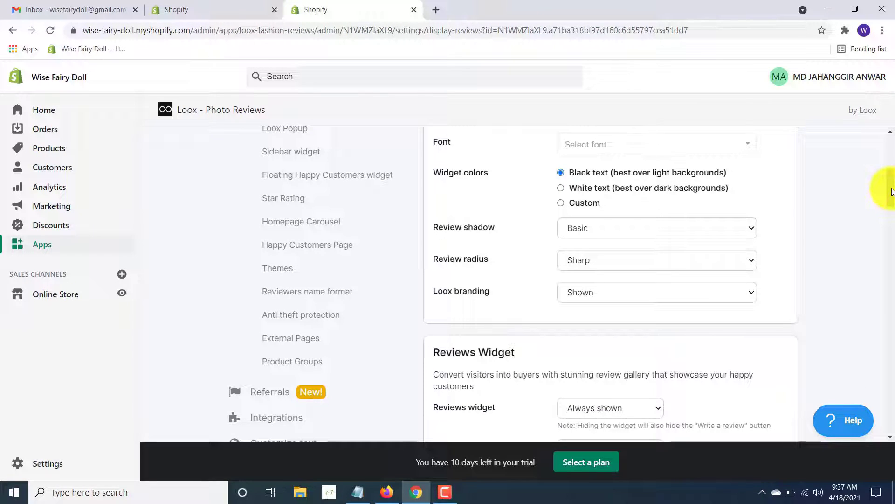
{"action": "left_click_drag", "start_coordinate": [892, 191], "coordinate": [891, 206]}
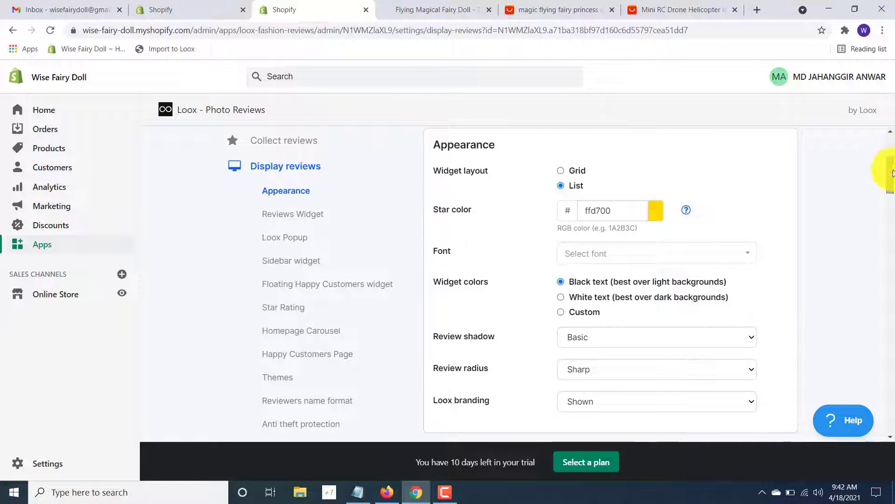
{"action": "left_click_drag", "start_coordinate": [893, 173], "coordinate": [884, 310]}
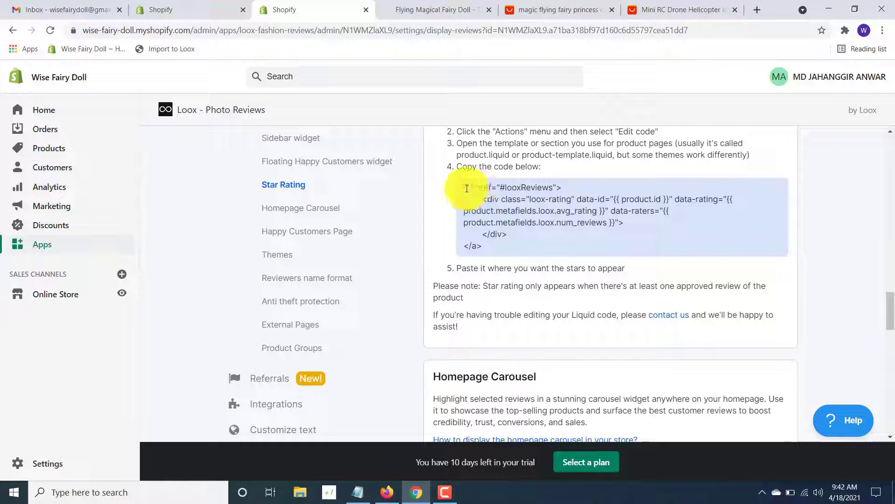
- Copy the Star Rating code snippet and duplicate the Loox settings tab
{"action": "left_click_drag", "start_coordinate": [465, 188], "coordinate": [531, 246]}
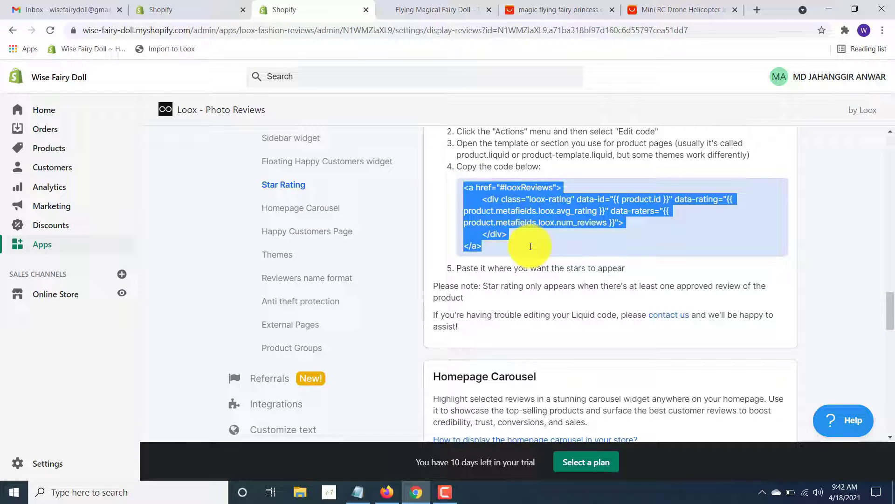
{"action": "right_click", "coordinate": [308, 5]}
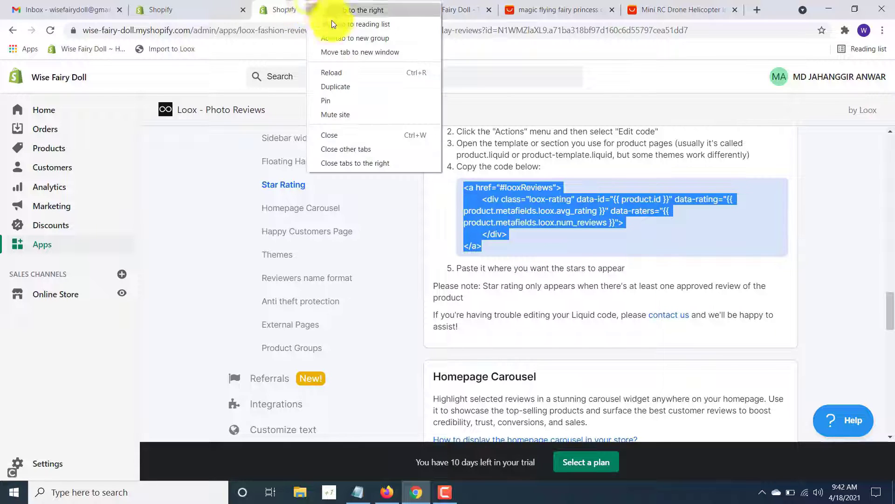
{"action": "left_click", "coordinate": [332, 82]}
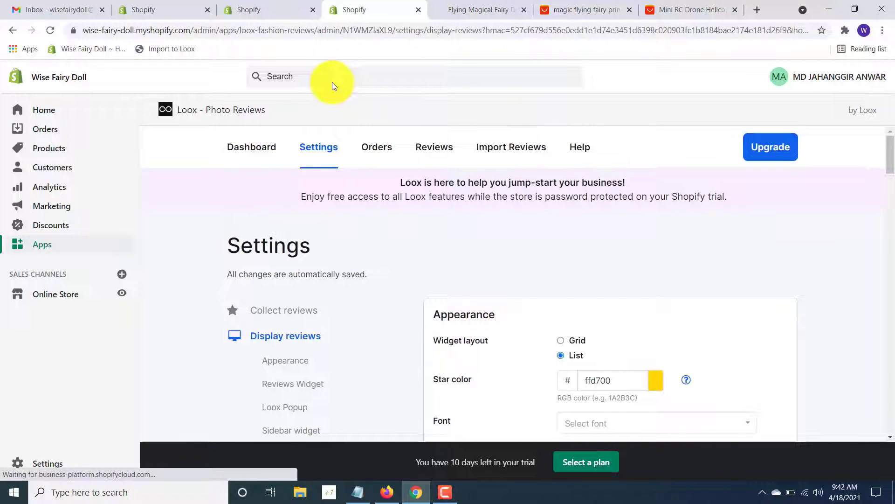
- From Online Store Themes, open Edit code for the Debutify 3.0.1 theme
{"action": "left_click", "coordinate": [62, 300]}
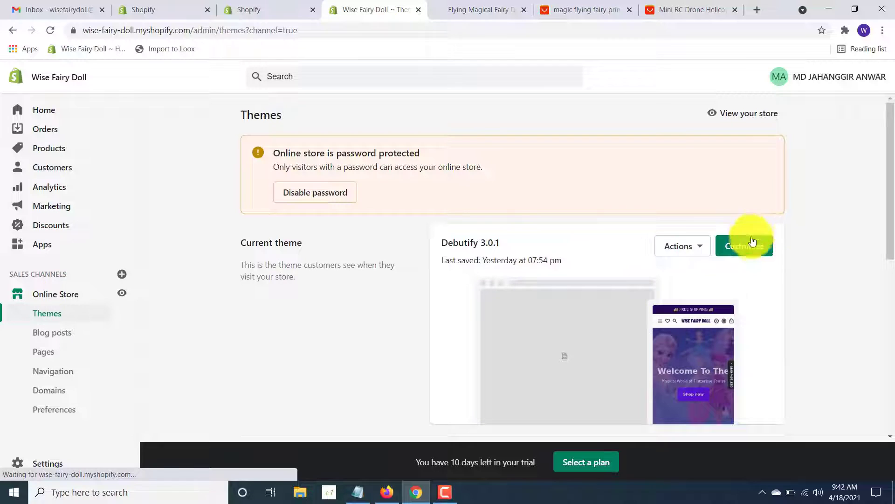
{"action": "left_click", "coordinate": [694, 249]}
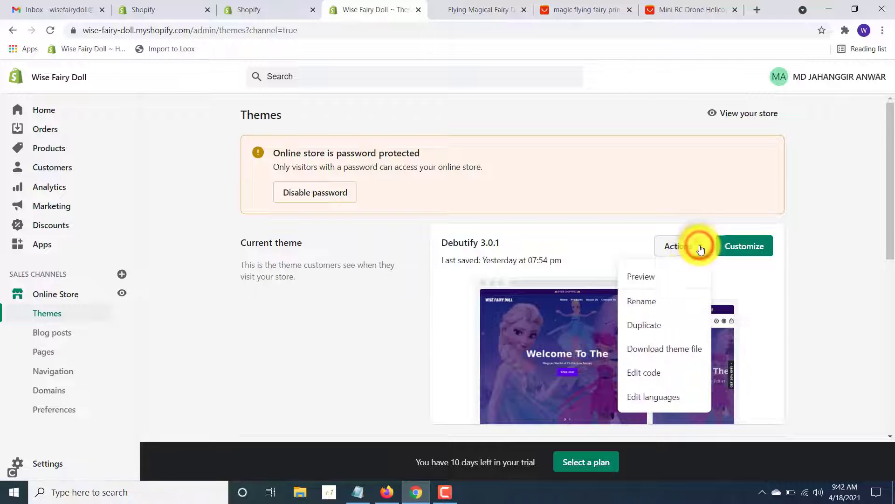
{"action": "left_click", "coordinate": [648, 373]}
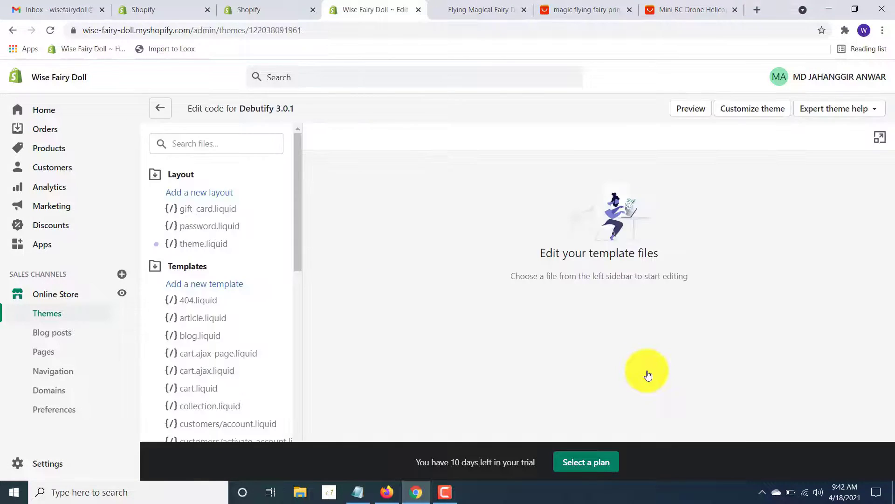
- Paste the Loox star rating snippet below line 26 of templates/product.liquid and save
{"action": "left_click", "coordinate": [203, 141]}
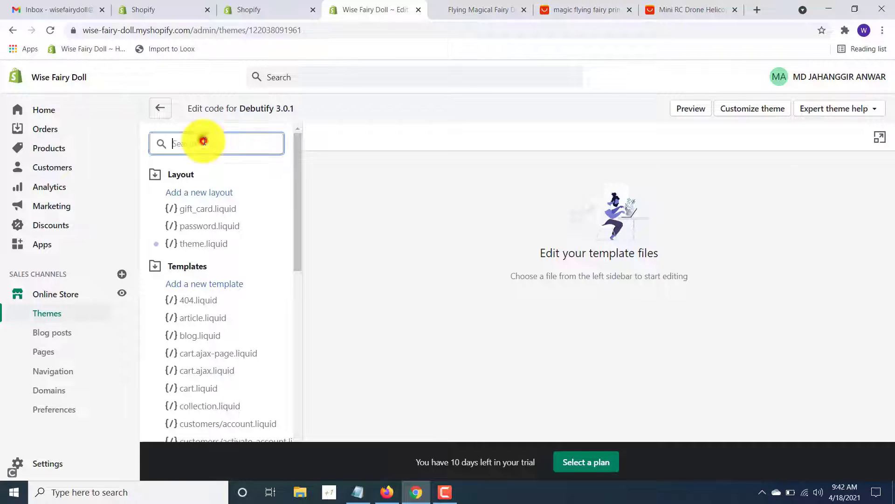
{"action": "type", "text": "produc"}
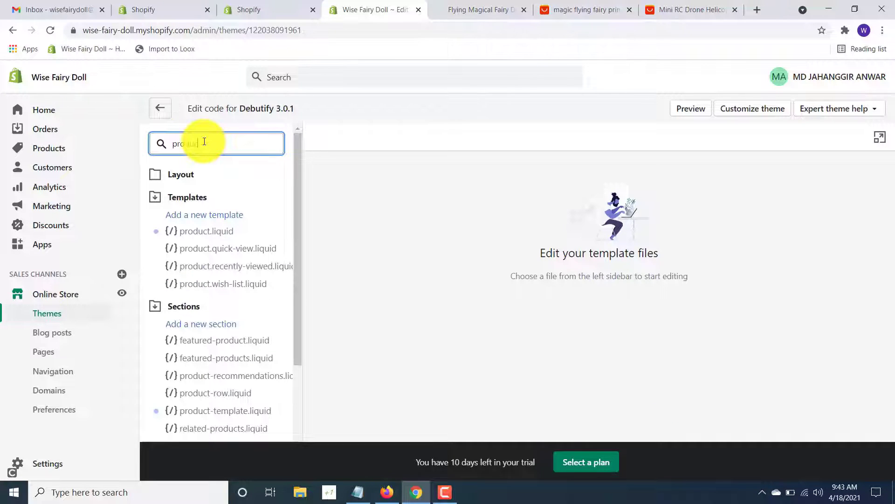
{"action": "left_click", "coordinate": [218, 232]}
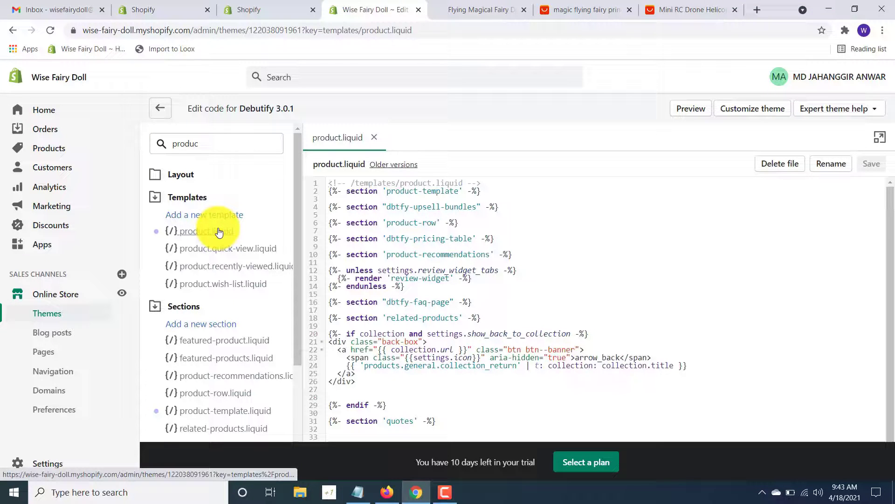
{"action": "left_click", "coordinate": [357, 383]}
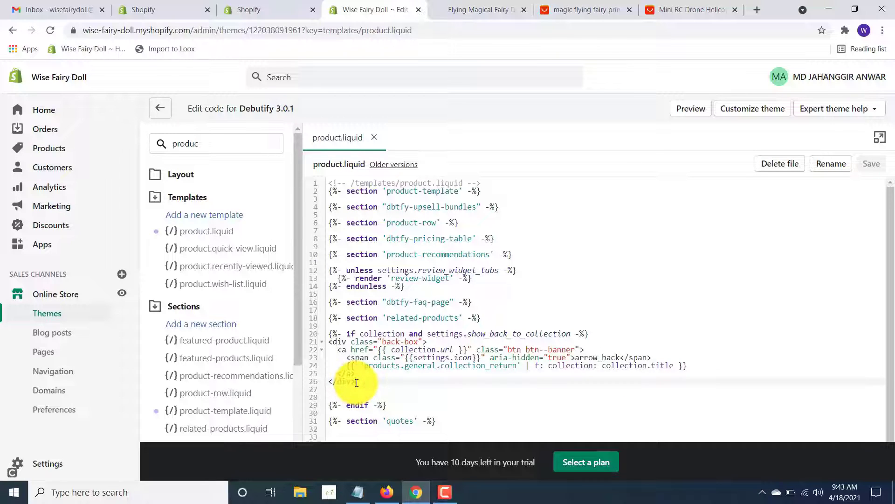
{"action": "key", "text": "Return"}
{"action": "key", "text": "Return"}
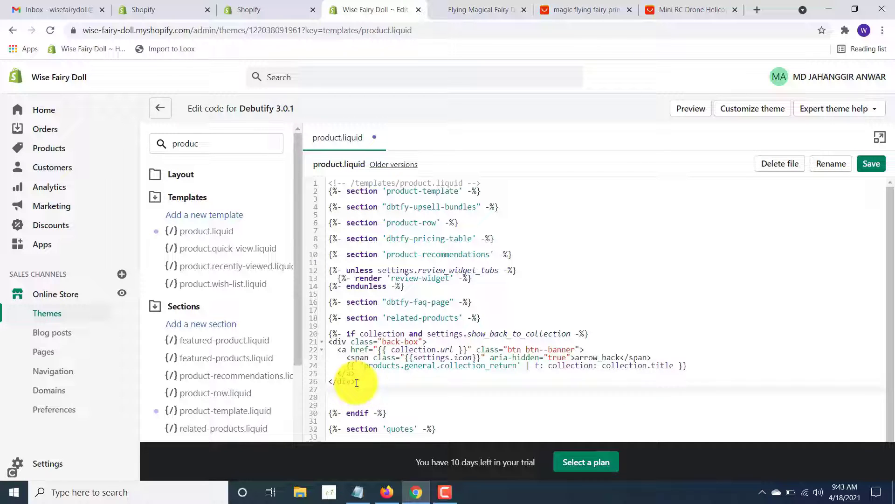
{"action": "key", "text": "ctrl+v"}
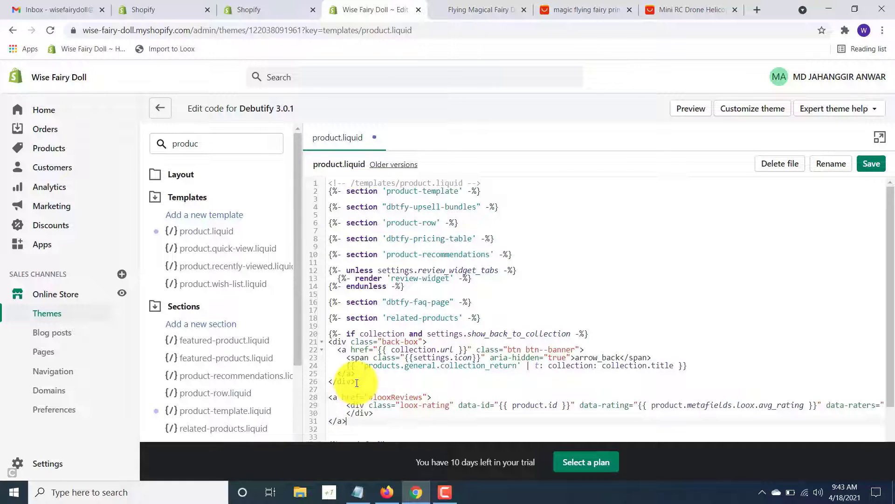
{"action": "left_click", "coordinate": [868, 164]}
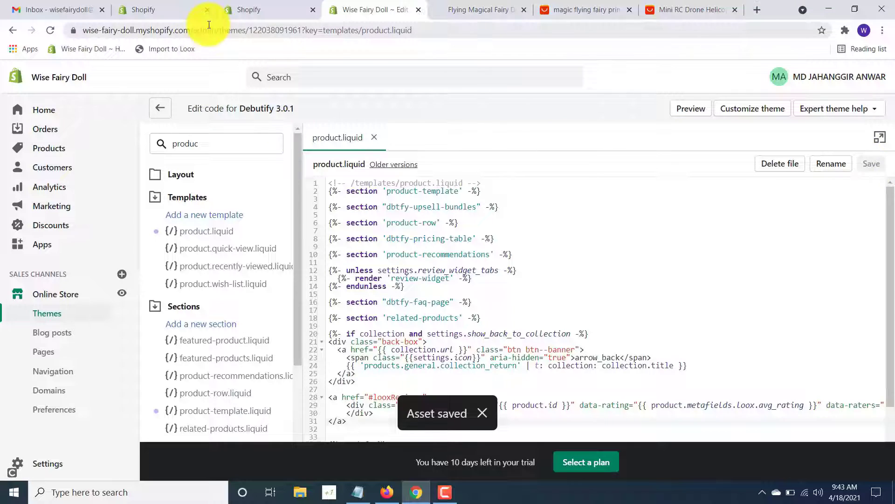
{"action": "left_click", "coordinate": [254, 5]}
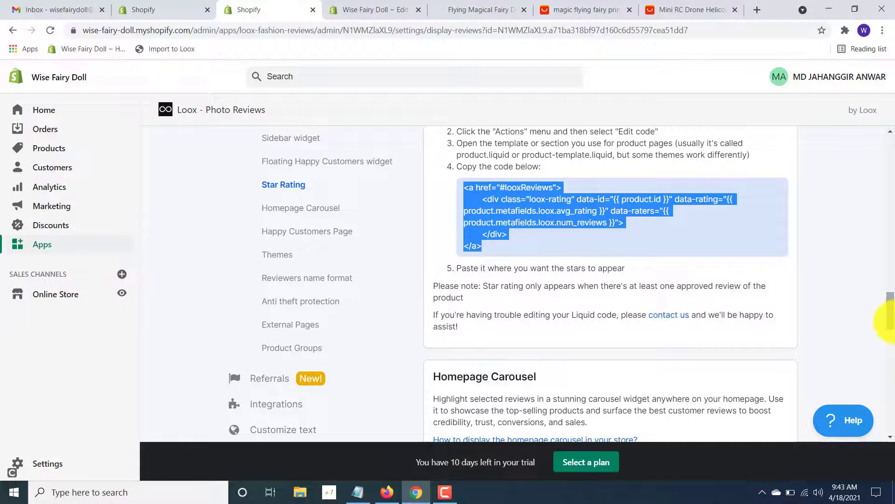
- Select 'Debutify 3.0.1 (Current theme)' in Loox Themes and integrate Loox into it
{"action": "left_click_drag", "start_coordinate": [890, 321], "coordinate": [886, 377]}
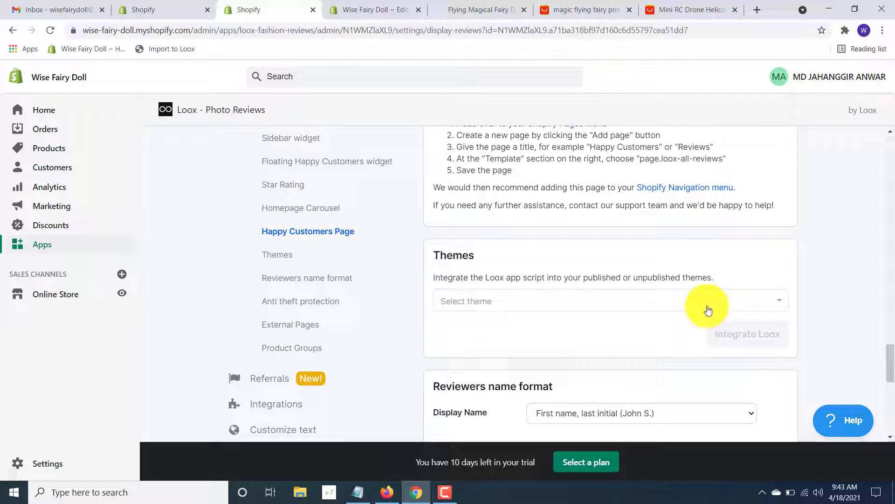
{"action": "left_click", "coordinate": [708, 310]}
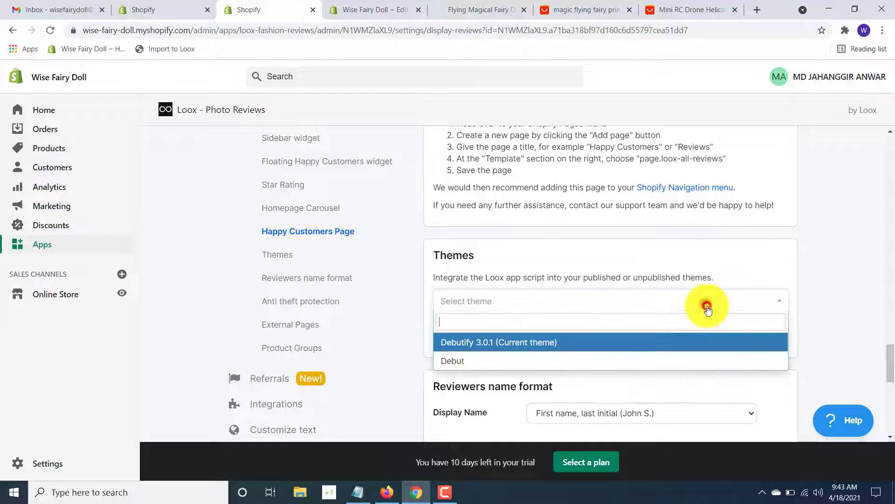
{"action": "left_click", "coordinate": [656, 345]}
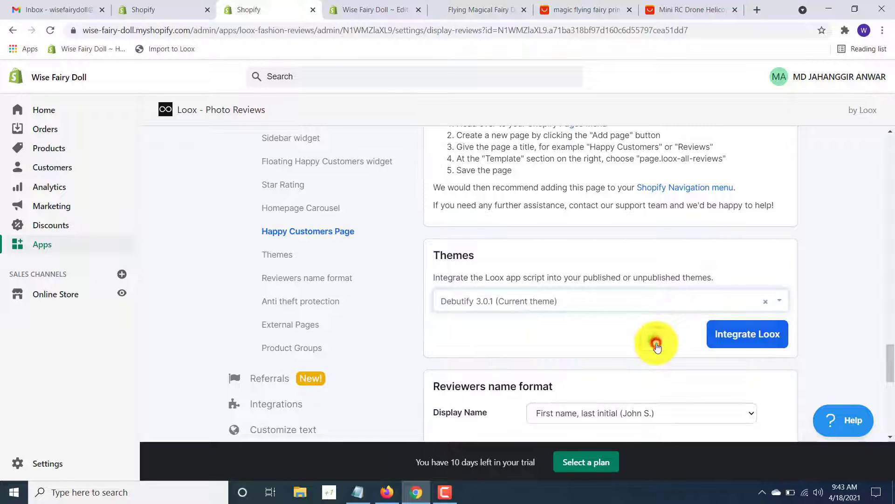
{"action": "left_click", "coordinate": [749, 332]}
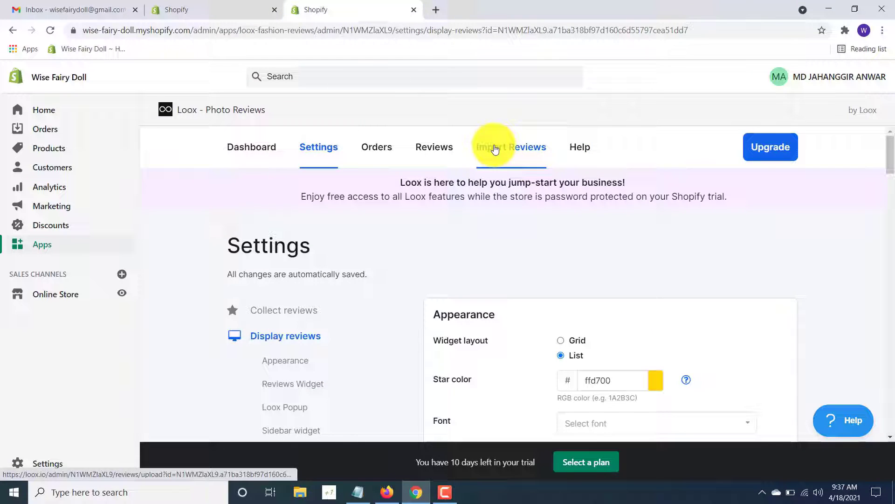
- Add the 'Import to Loox' button from Import Reviews to the bookmarks bar
{"action": "left_click", "coordinate": [495, 148]}
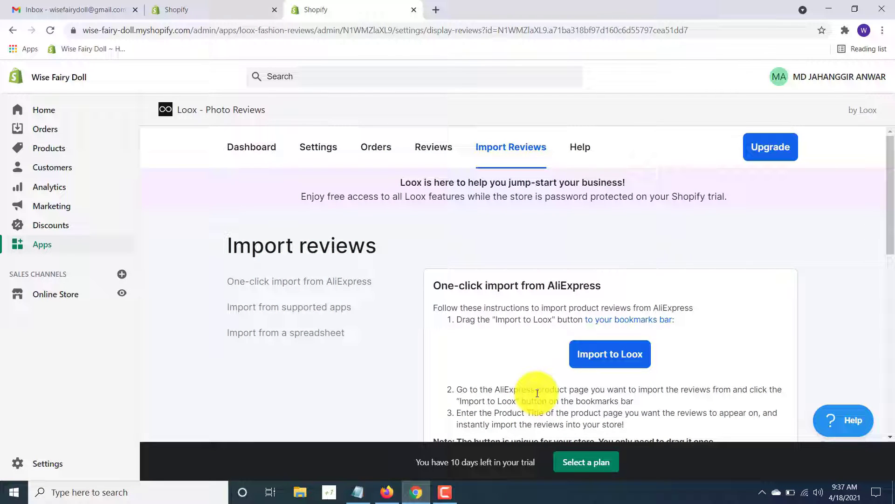
{"action": "left_click_drag", "start_coordinate": [606, 353], "coordinate": [185, 50]}
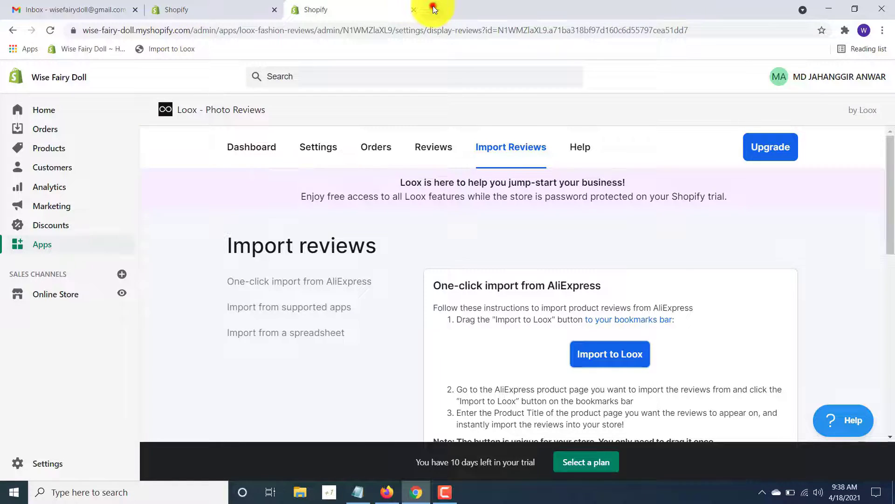
- Load aliexpress.com in a new tab and dismiss the notification and coupon popups
{"action": "key", "text": "ctrl+t"}
{"action": "type", "text": "aliexpre"}
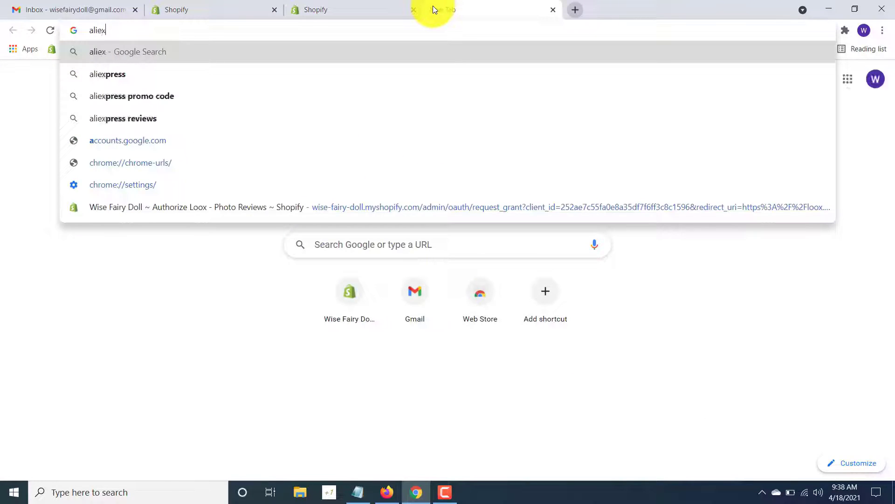
{"action": "type", "text": "ss.com"}
{"action": "key", "text": "Return"}
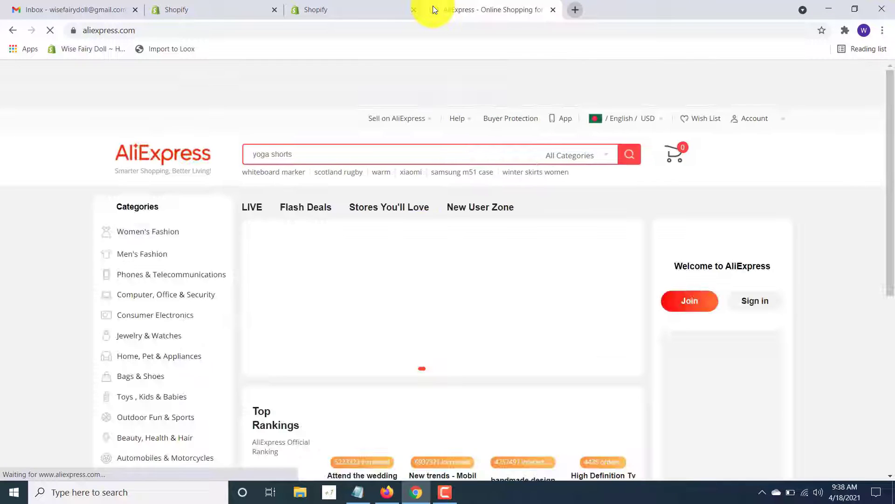
{"action": "left_click", "coordinate": [256, 129]}
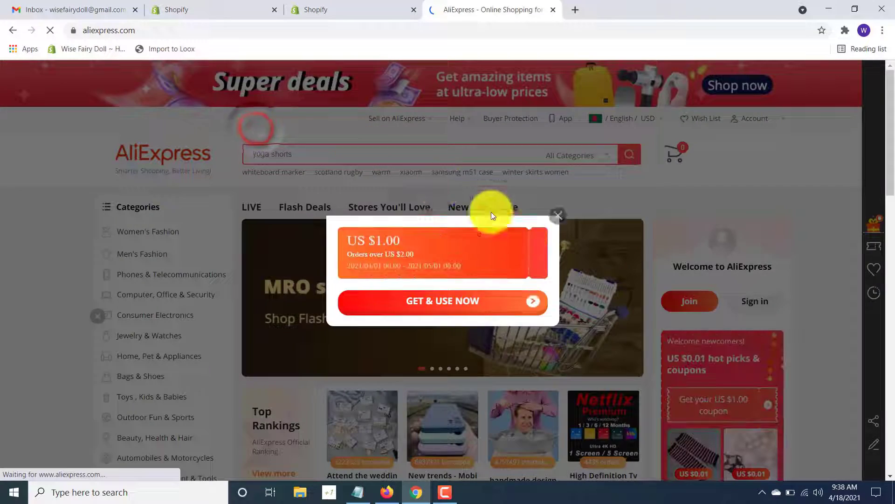
{"action": "left_click", "coordinate": [561, 176]}
- Search 'flying fairy princess doll', sort by Orders, and open the Mini RC Drone Helicopter listing
{"action": "left_click", "coordinate": [355, 154]}
{"action": "type", "text": "fly"}
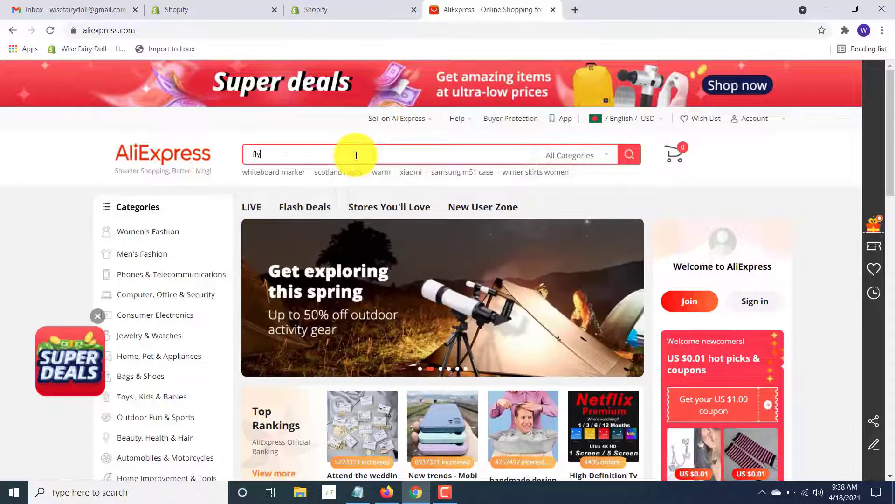
{"action": "type", "text": "ing fairy princess doll"}
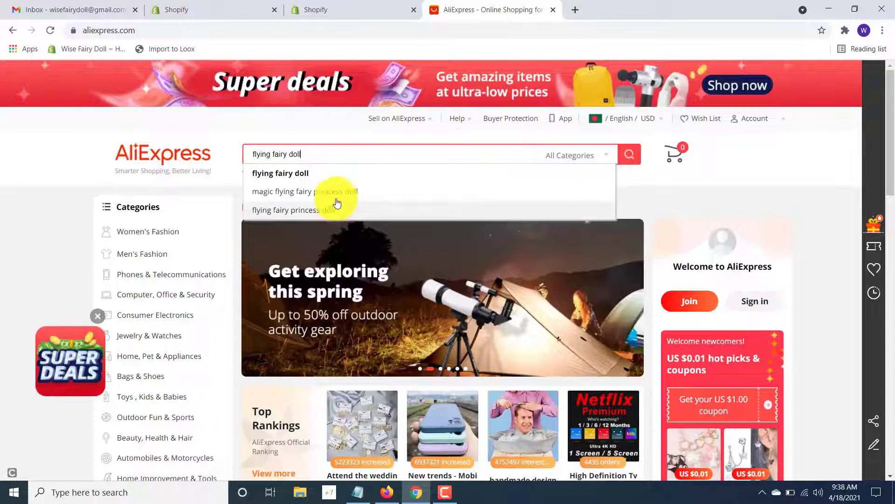
{"action": "left_click", "coordinate": [335, 192]}
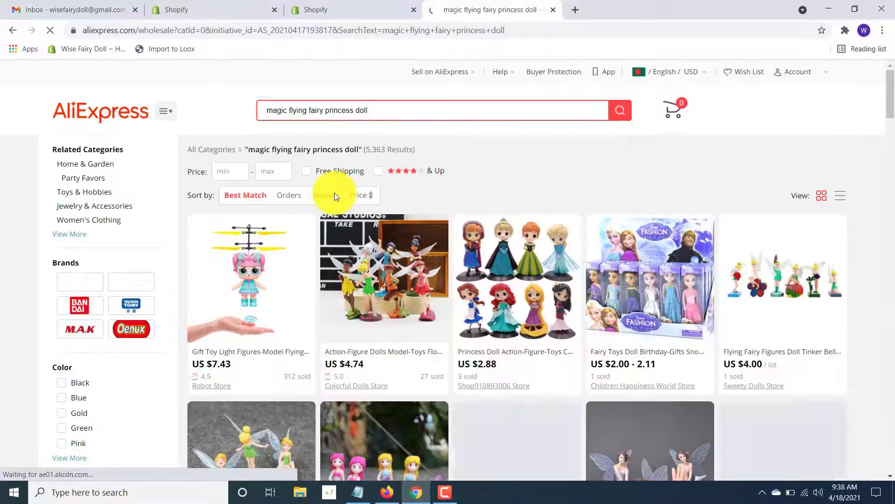
{"action": "left_click", "coordinate": [283, 195]}
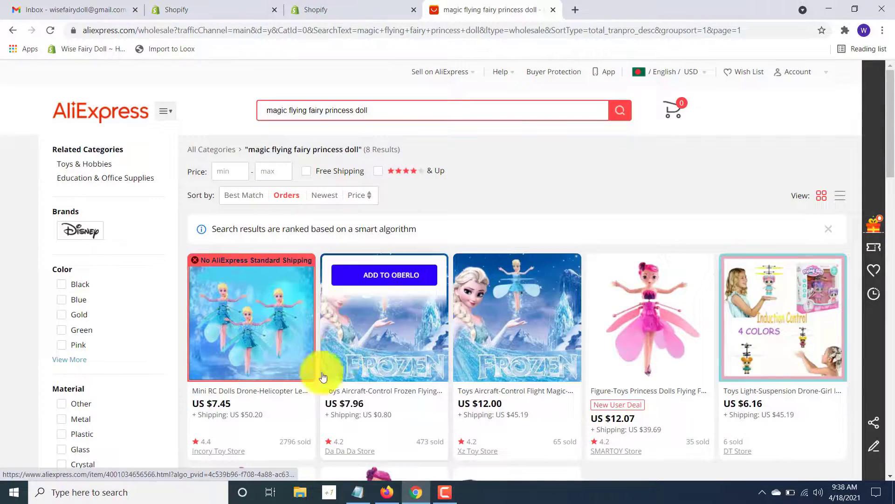
{"action": "left_click", "coordinate": [254, 392]}
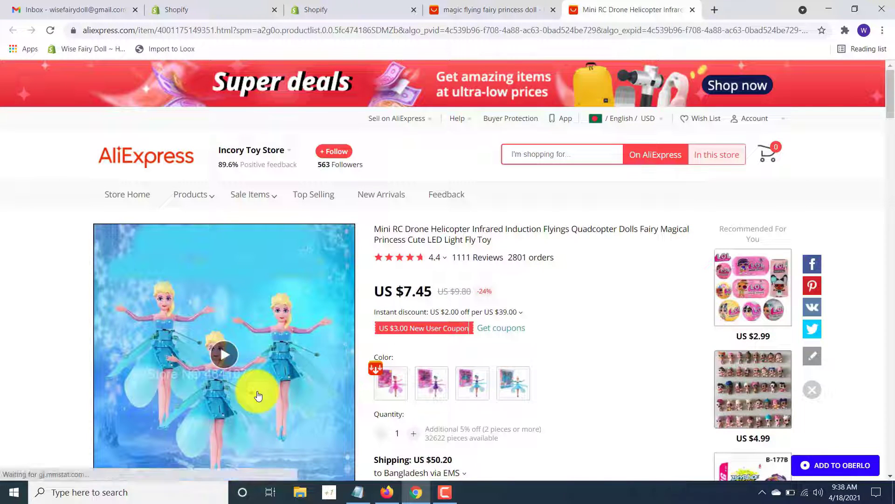
- Import into Flying Magical Fairy Doll: 4 stars and up, photo reviews only, then preview
{"action": "left_click", "coordinate": [175, 51]}
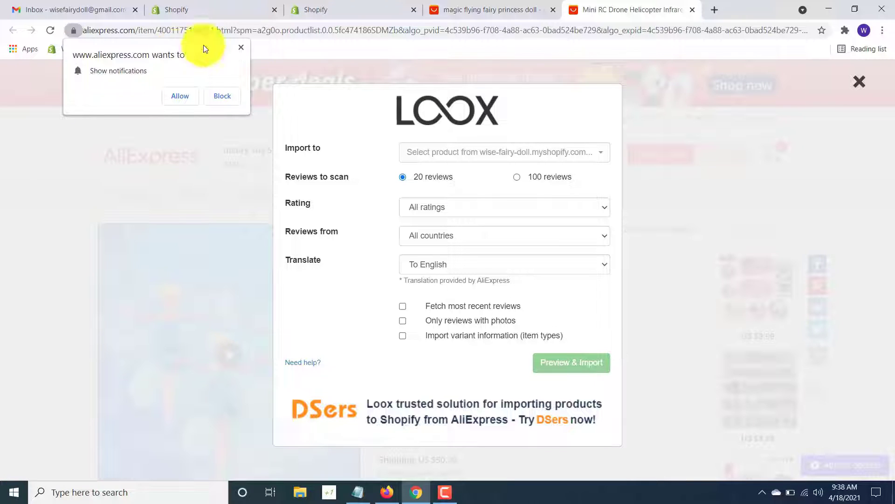
{"action": "left_click", "coordinate": [506, 153]}
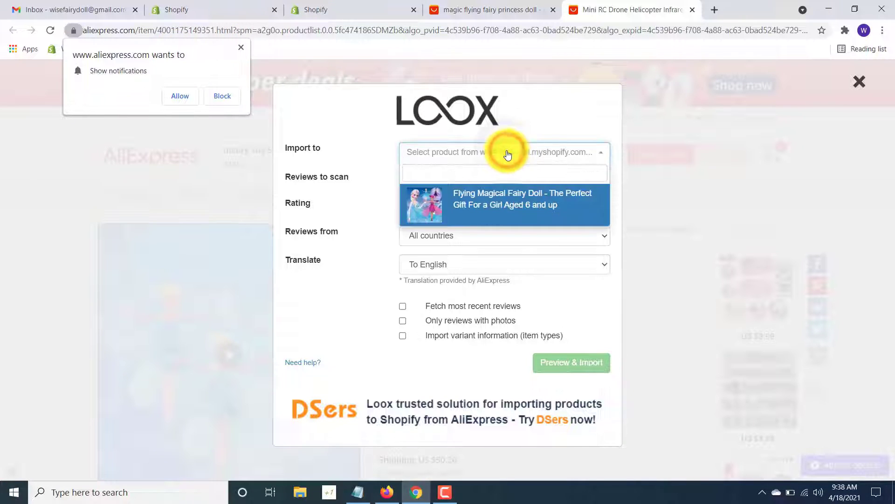
{"action": "left_click", "coordinate": [485, 204]}
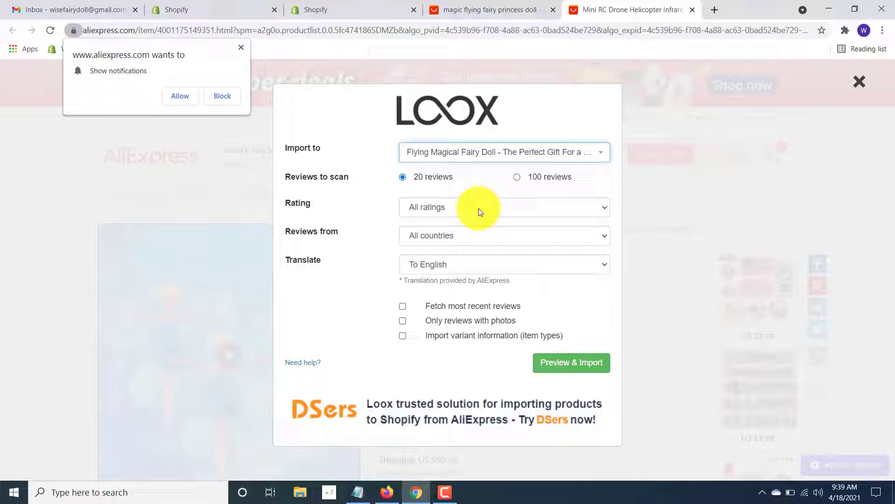
{"action": "left_click", "coordinate": [479, 208]}
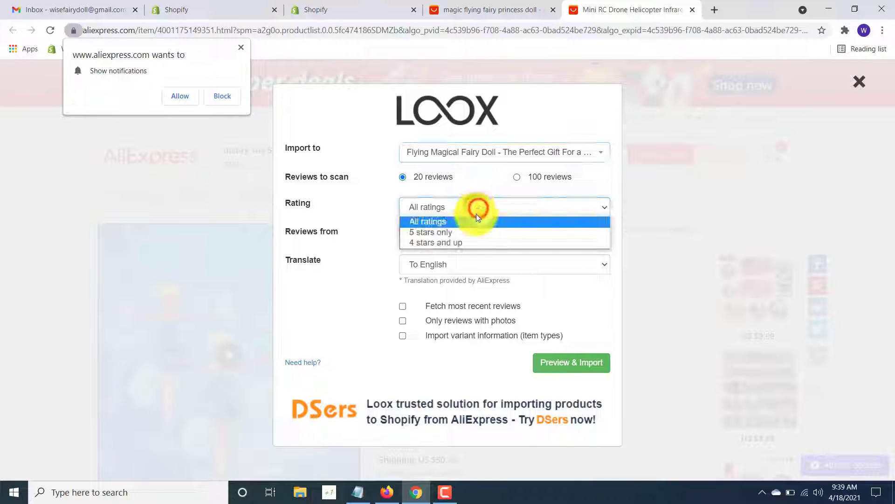
{"action": "left_click", "coordinate": [454, 245]}
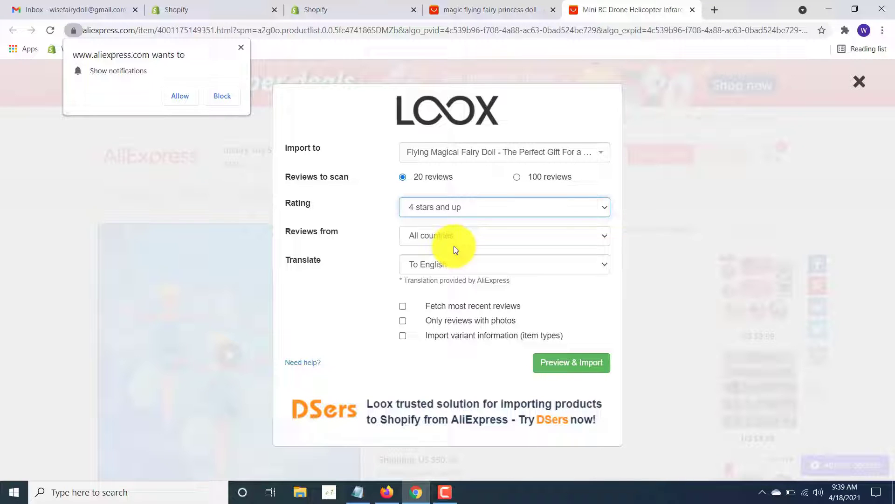
{"action": "left_click", "coordinate": [404, 322]}
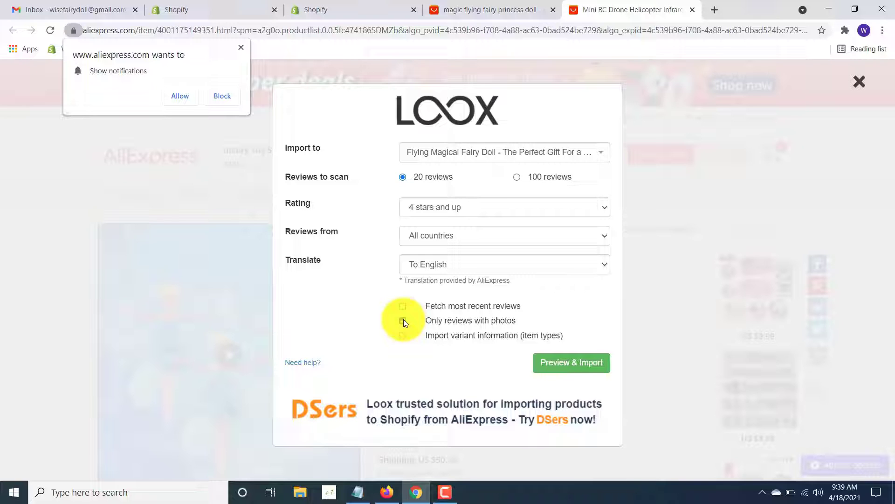
{"action": "left_click", "coordinate": [575, 364]}
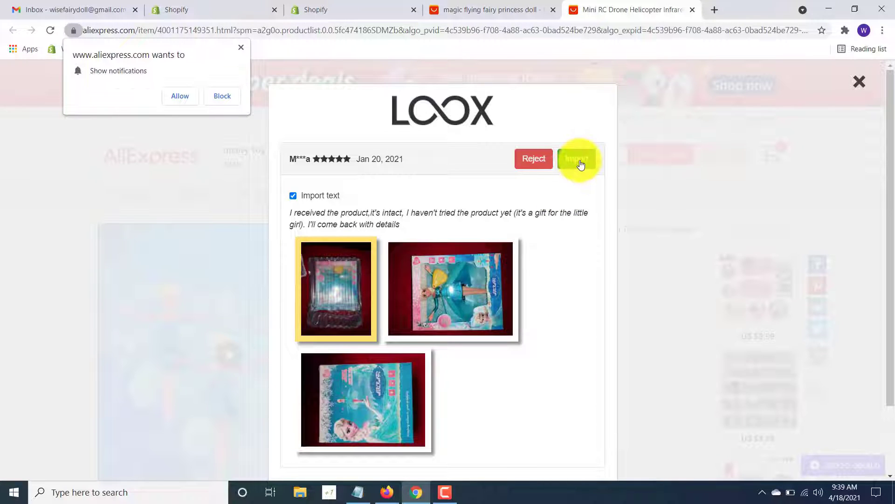
- Import the Jan 20–Feb 8 reviews, rejecting the Feb 24 and Russian Feb 11 reviews
{"action": "left_click", "coordinate": [580, 163]}
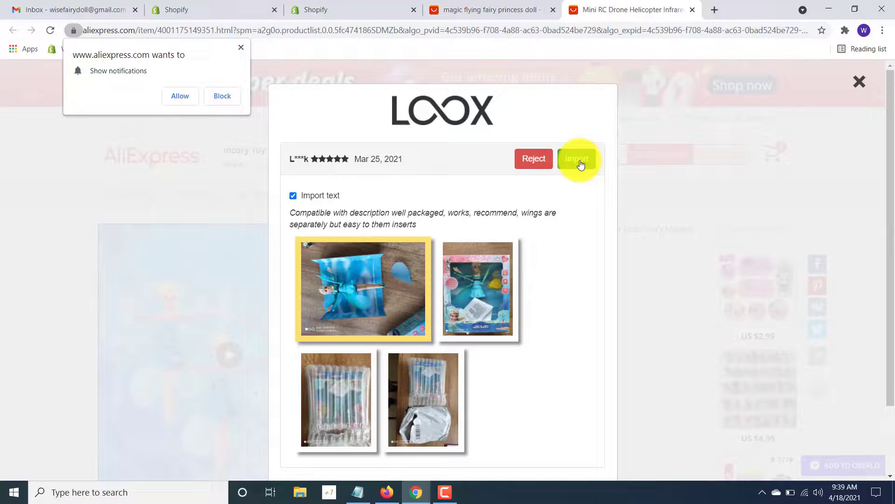
{"action": "left_click", "coordinate": [580, 162]}
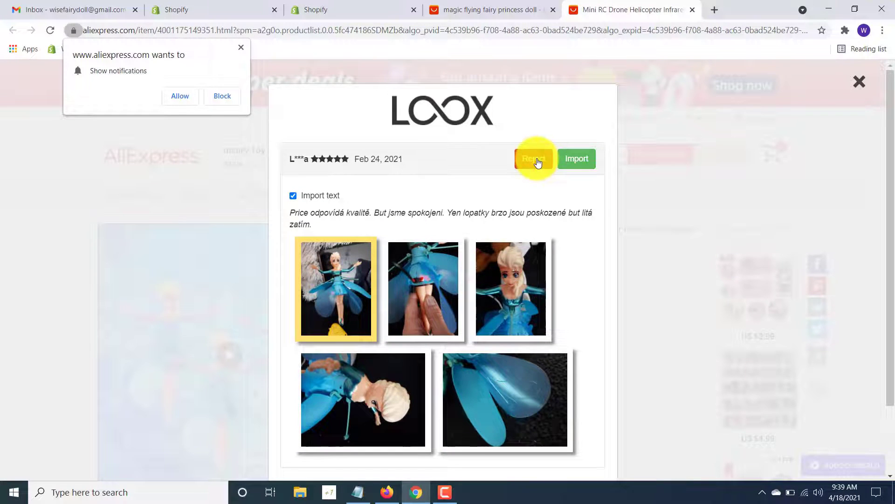
{"action": "left_click", "coordinate": [535, 161]}
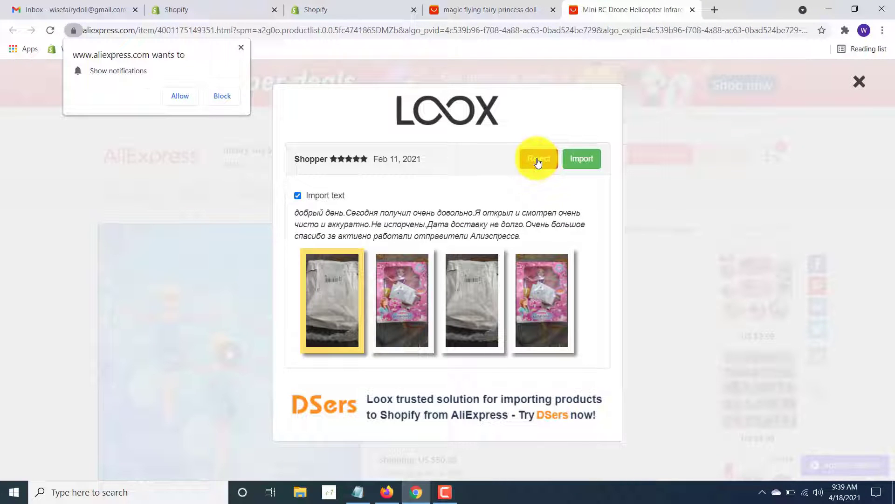
{"action": "left_click", "coordinate": [537, 161]}
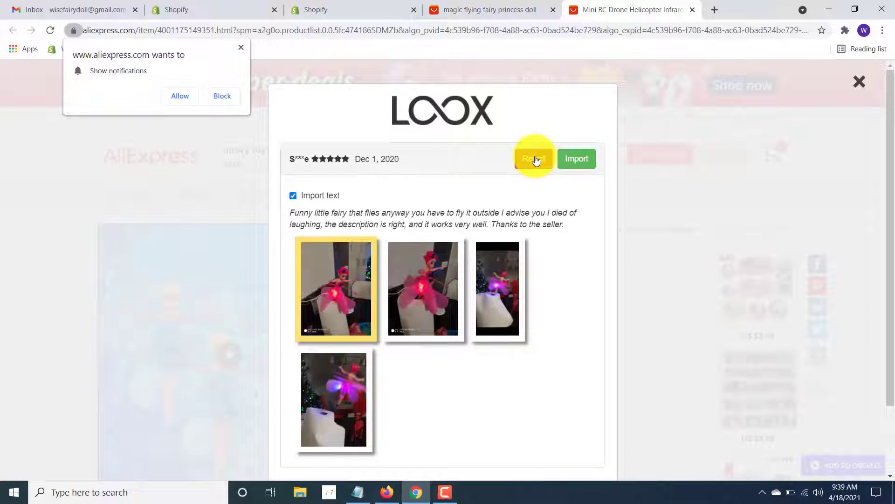
{"action": "left_click", "coordinate": [580, 161]}
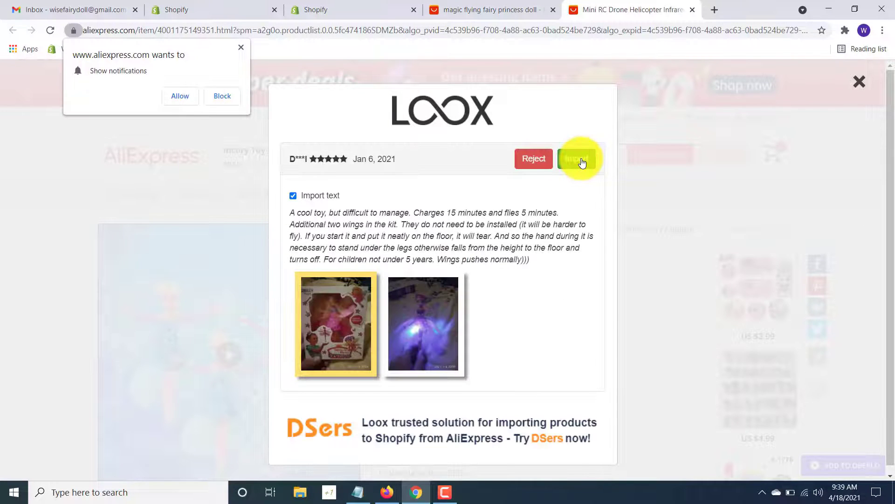
{"action": "left_click", "coordinate": [581, 161]}
{"action": "left_click", "coordinate": [581, 161]}
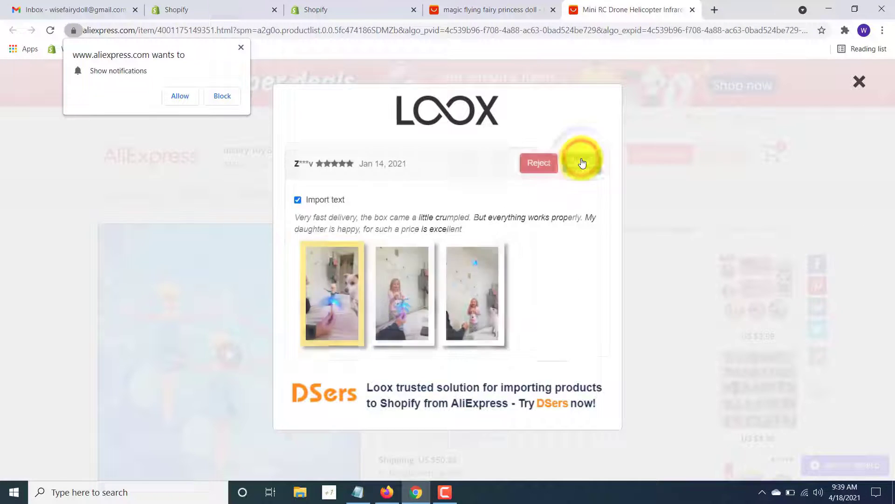
{"action": "left_click", "coordinate": [581, 161]}
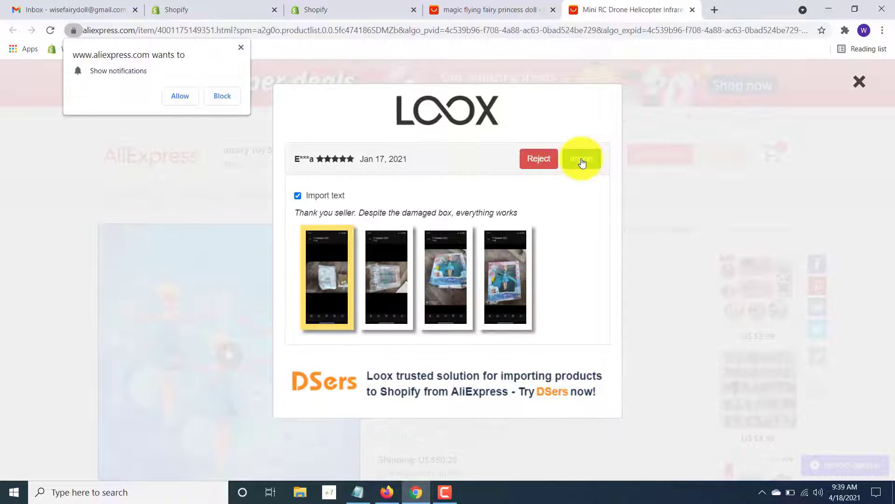
{"action": "left_click", "coordinate": [581, 161]}
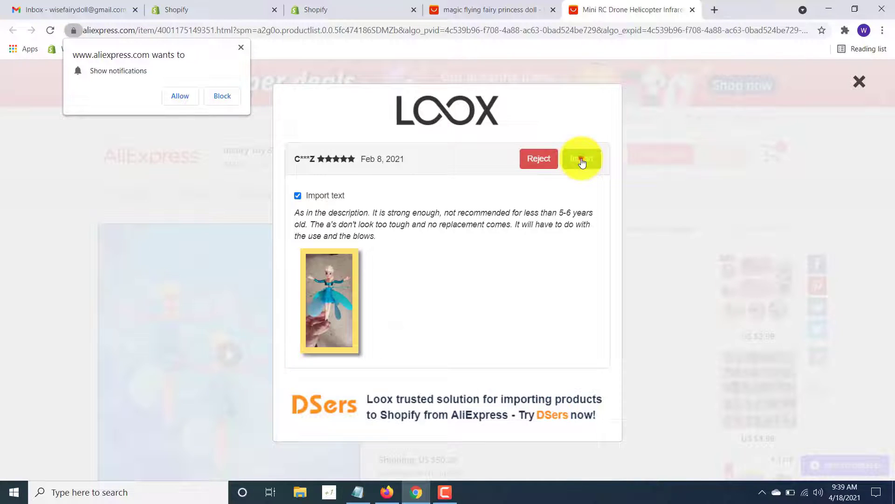
{"action": "left_click", "coordinate": [582, 161]}
{"action": "left_click", "coordinate": [582, 161]}
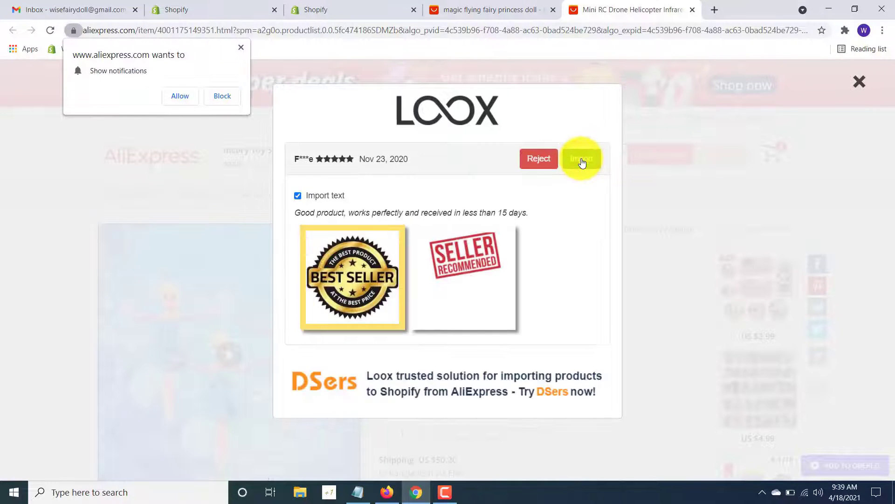
- Import the Dec 31–Nov 30 reviews, rejecting Jan 9, Jan 27 and one other, until complete
{"action": "left_click", "coordinate": [539, 160]}
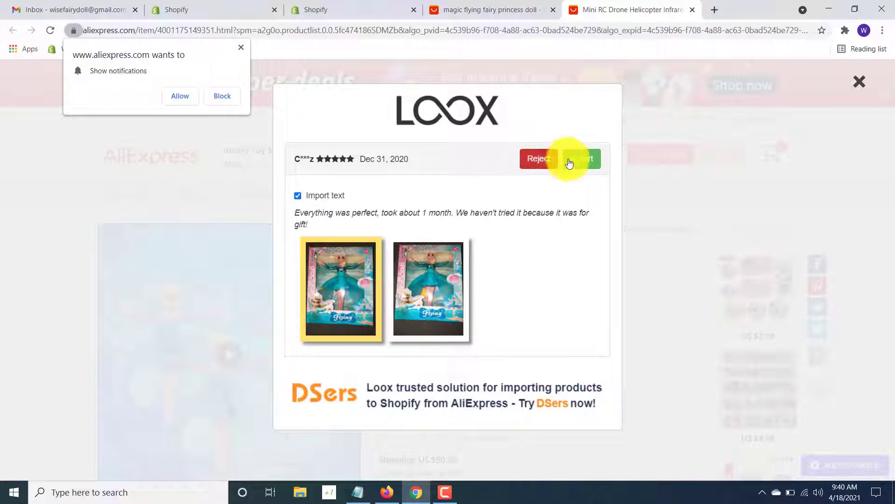
{"action": "left_click", "coordinate": [577, 159]}
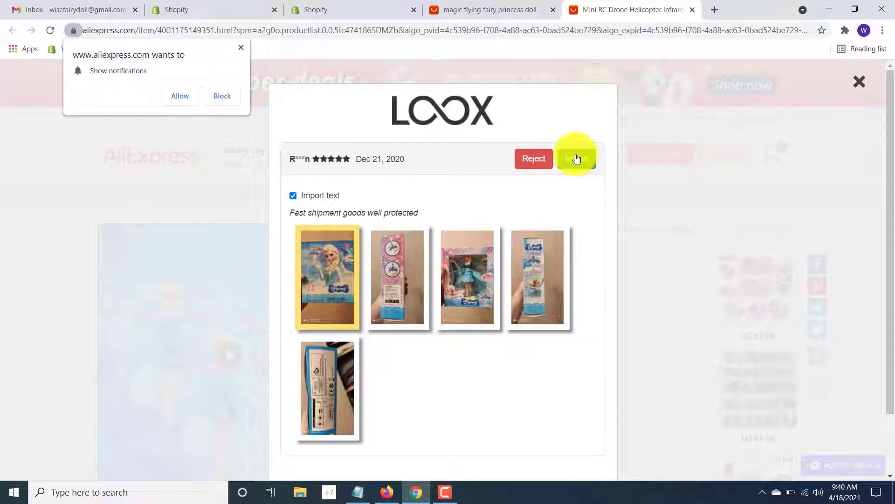
{"action": "left_click", "coordinate": [577, 159]}
{"action": "left_click", "coordinate": [535, 158]}
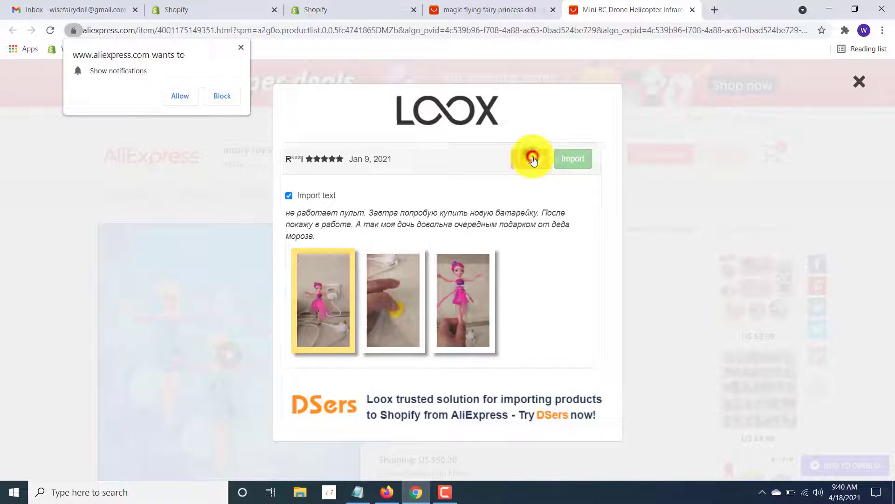
{"action": "left_click", "coordinate": [580, 159]}
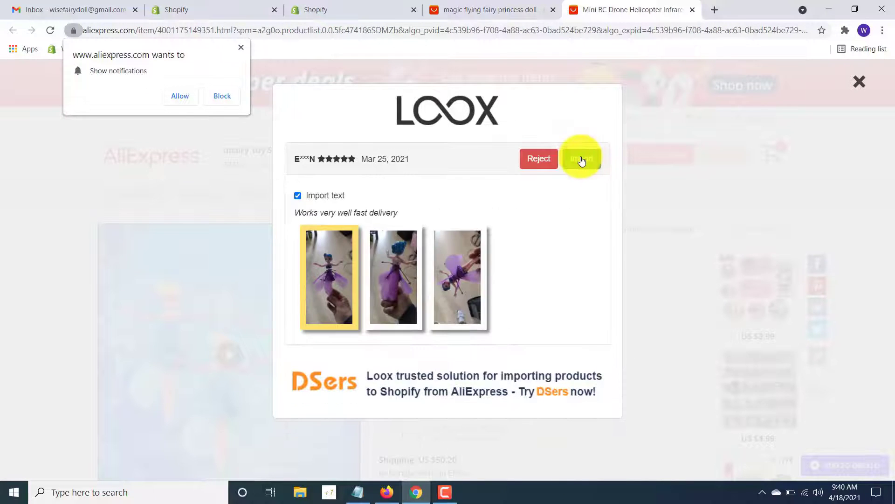
{"action": "left_click", "coordinate": [581, 159]}
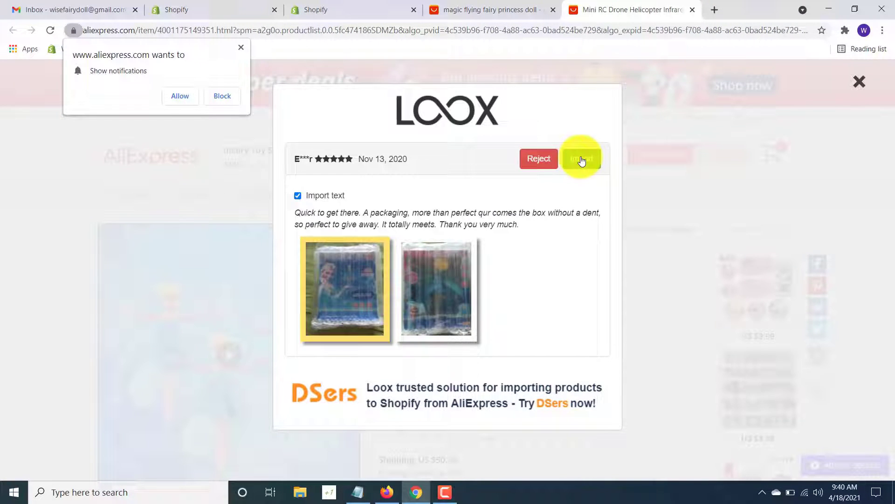
{"action": "left_click", "coordinate": [581, 159]}
{"action": "left_click", "coordinate": [582, 159]}
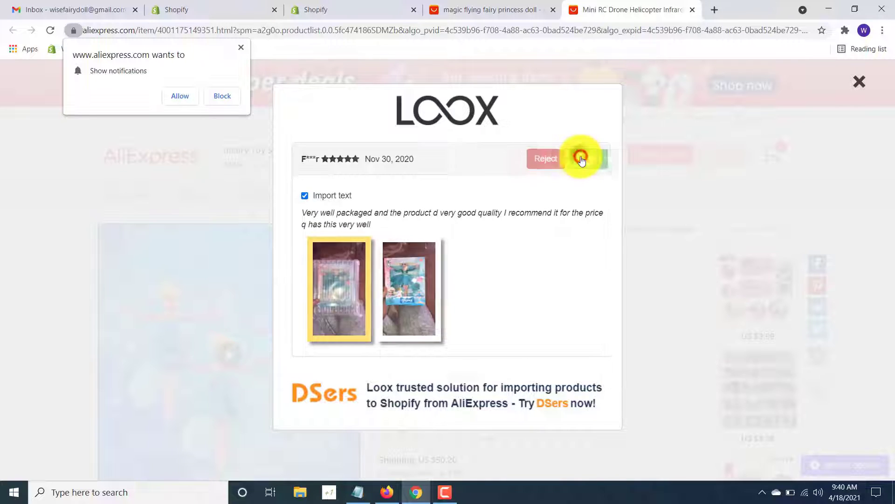
{"action": "left_click", "coordinate": [539, 158]}
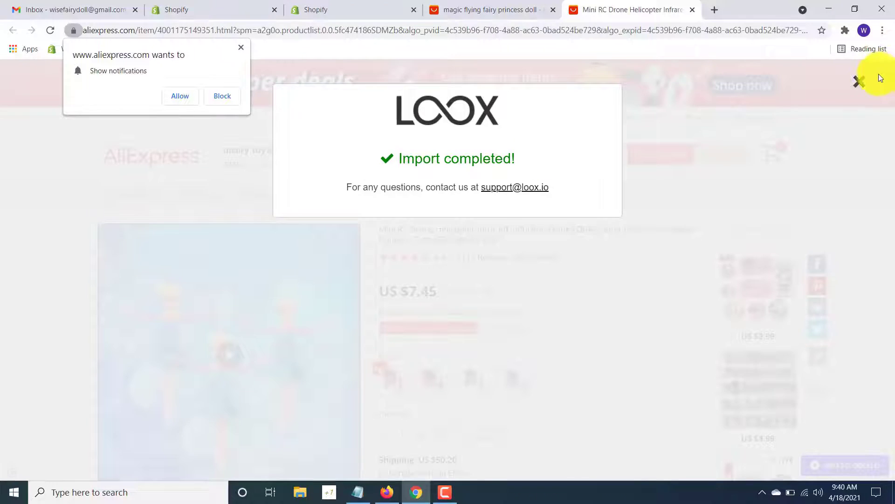
- Dismiss the Loox import message and review the Flying Magical Fairy Doll description on the live storefront
{"action": "left_click", "coordinate": [860, 82]}
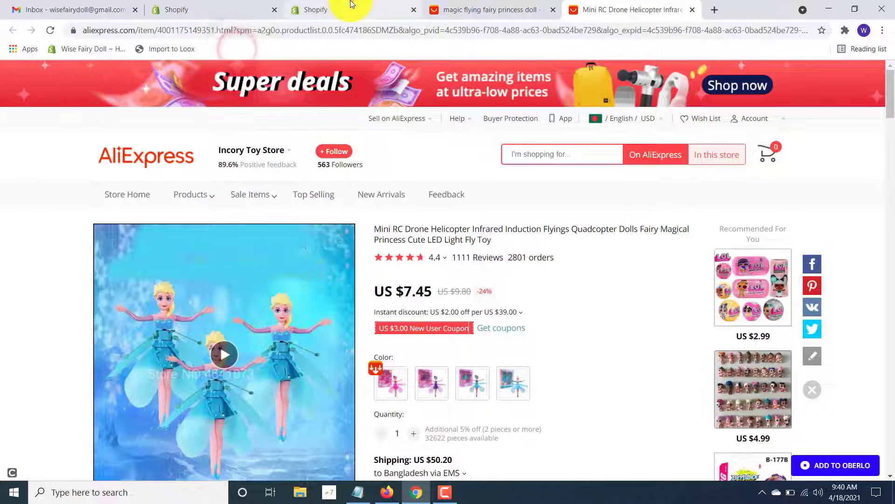
{"action": "left_click", "coordinate": [322, 10]}
{"action": "left_click", "coordinate": [121, 296]}
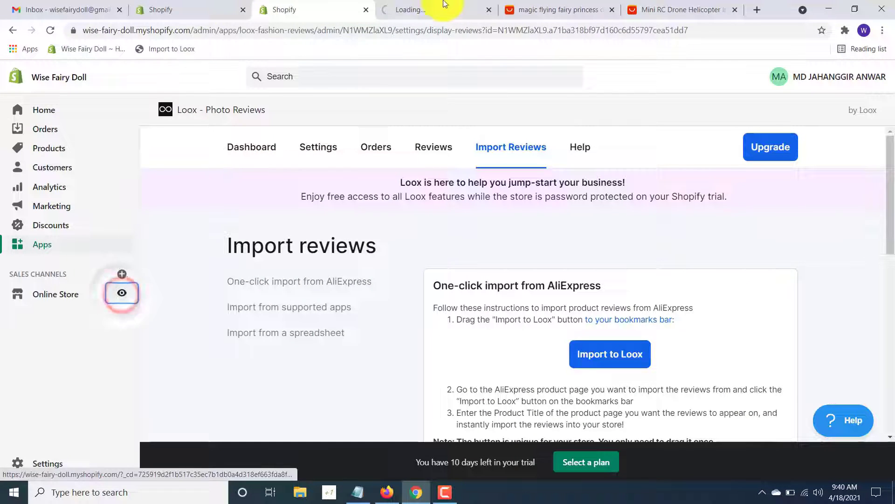
{"action": "left_click", "coordinate": [450, 5]}
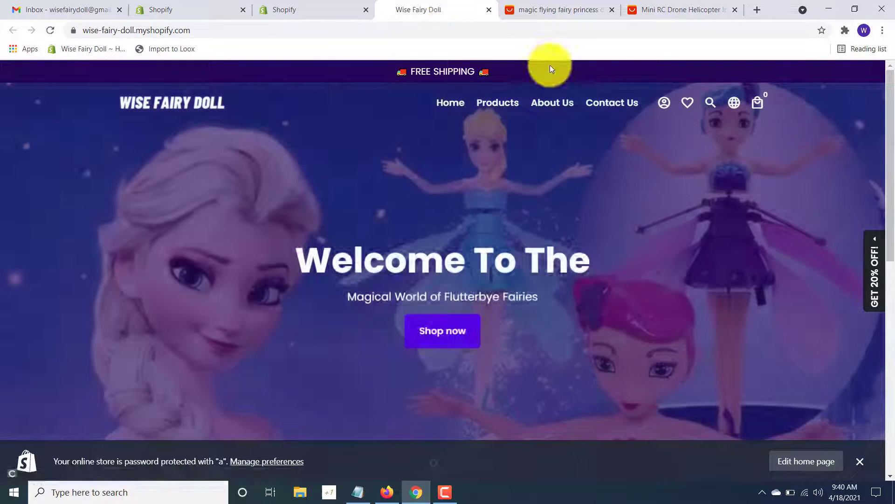
{"action": "left_click", "coordinate": [496, 105]}
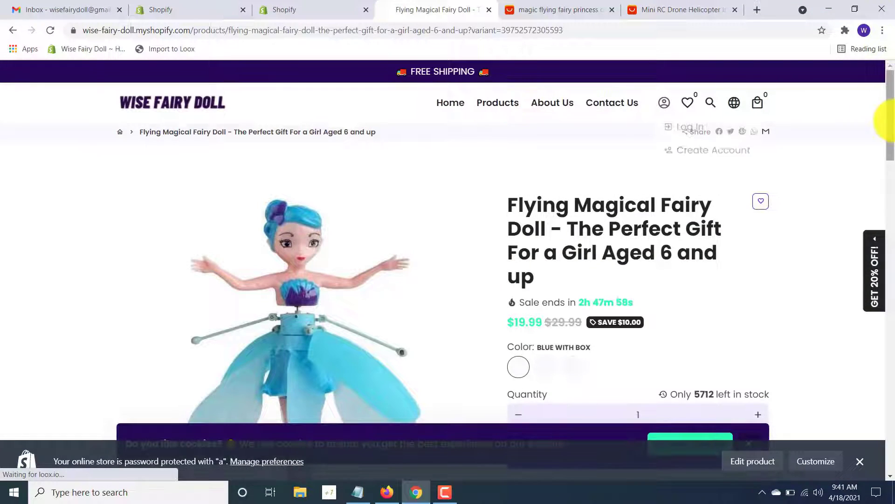
{"action": "scroll", "coordinate": [869, 258], "scroll_direction": "down", "scroll_amount": 15}
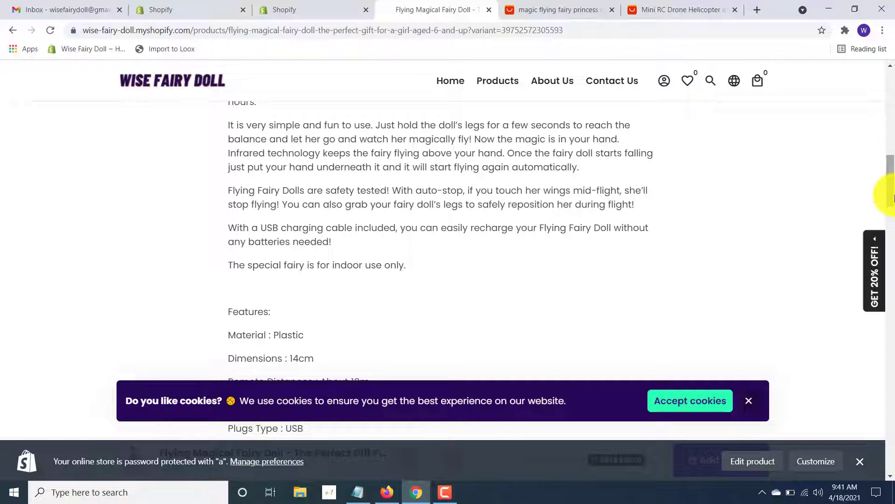
{"action": "scroll", "coordinate": [882, 233], "scroll_direction": "down", "scroll_amount": 10}
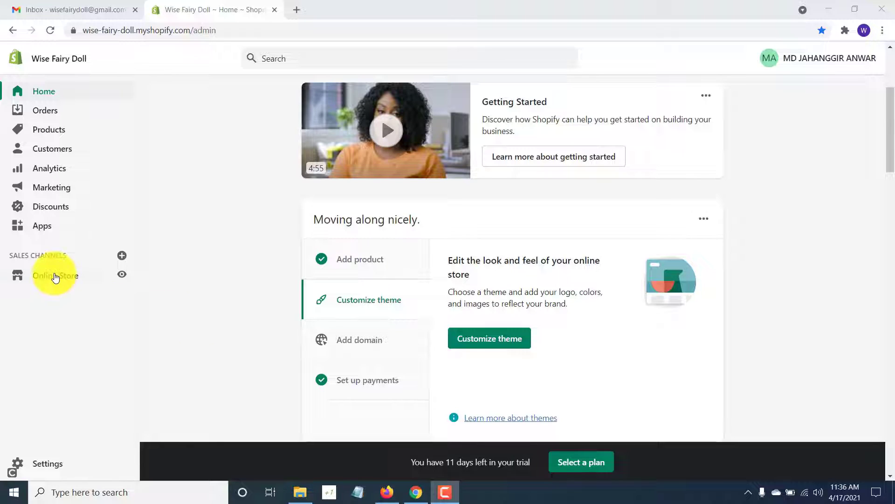
- Go to Online Store > Themes and customize the current Debutify 3.0.1 theme
{"action": "left_click", "coordinate": [55, 277]}
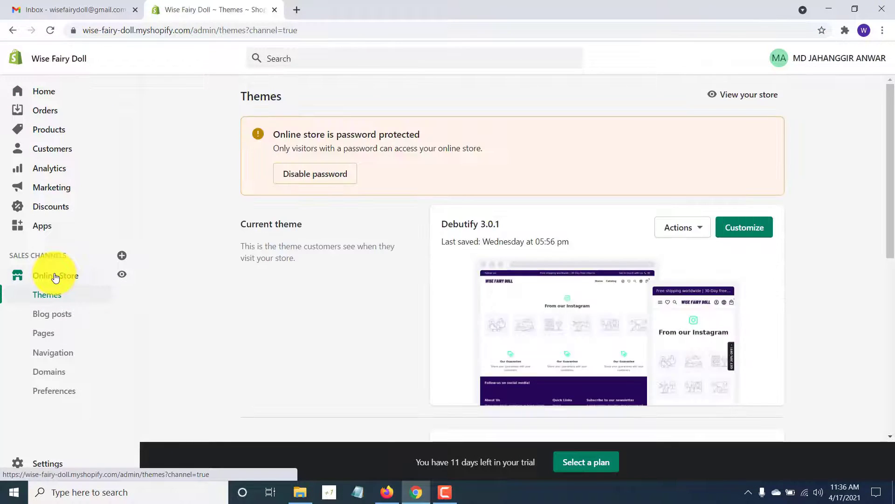
{"action": "left_click", "coordinate": [722, 227]}
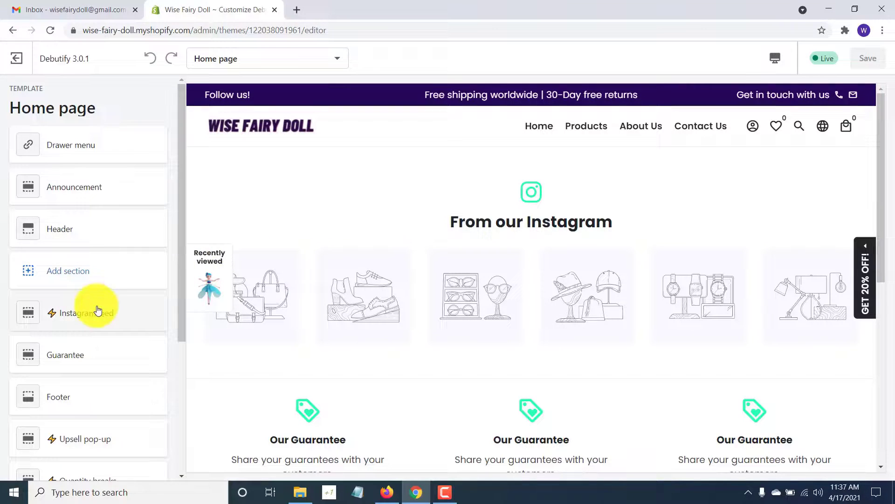
- Uncheck the Instagram feed option in Theme Settings and save the theme
{"action": "left_click", "coordinate": [127, 318]}
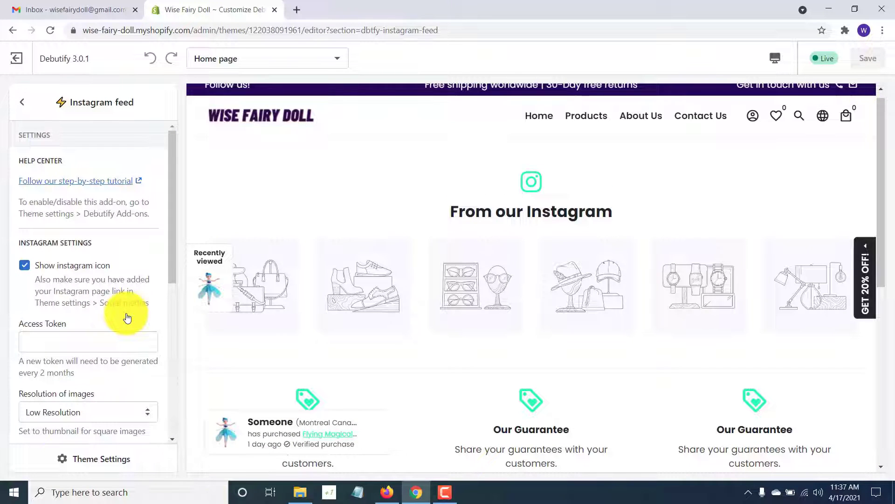
{"action": "left_click", "coordinate": [105, 462]}
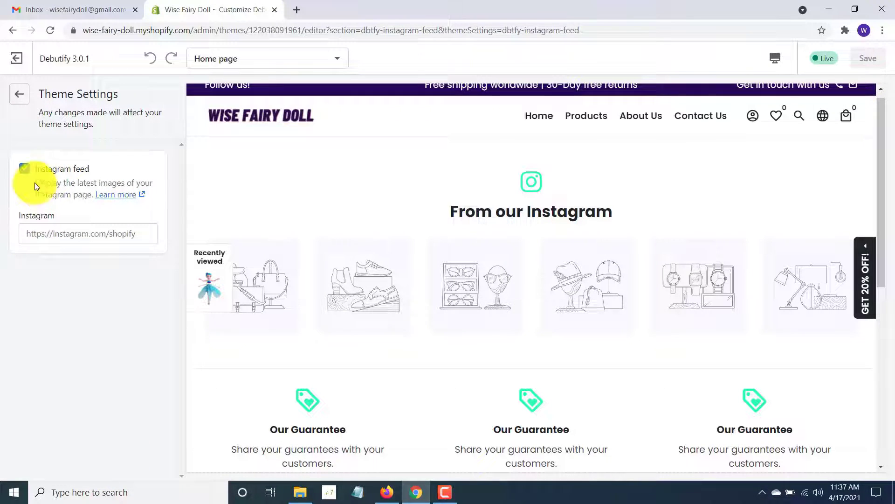
{"action": "left_click", "coordinate": [39, 171]}
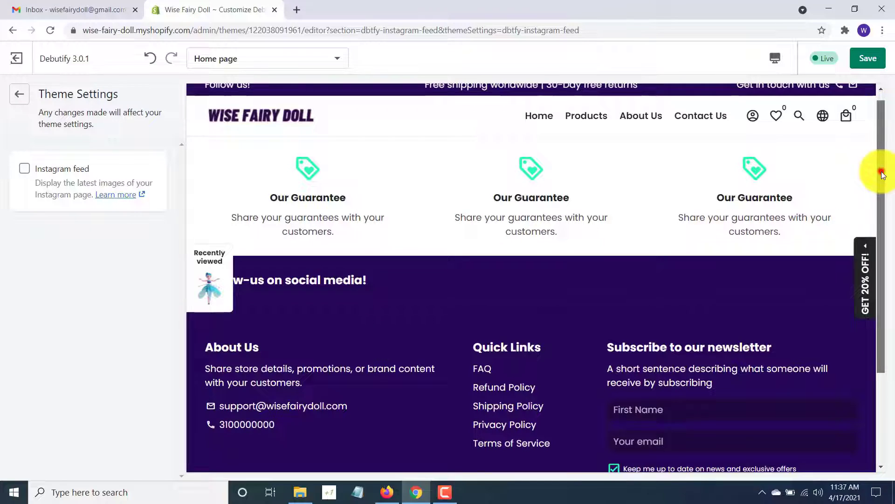
{"action": "scroll", "coordinate": [882, 174], "scroll_direction": "up", "scroll_amount": 1}
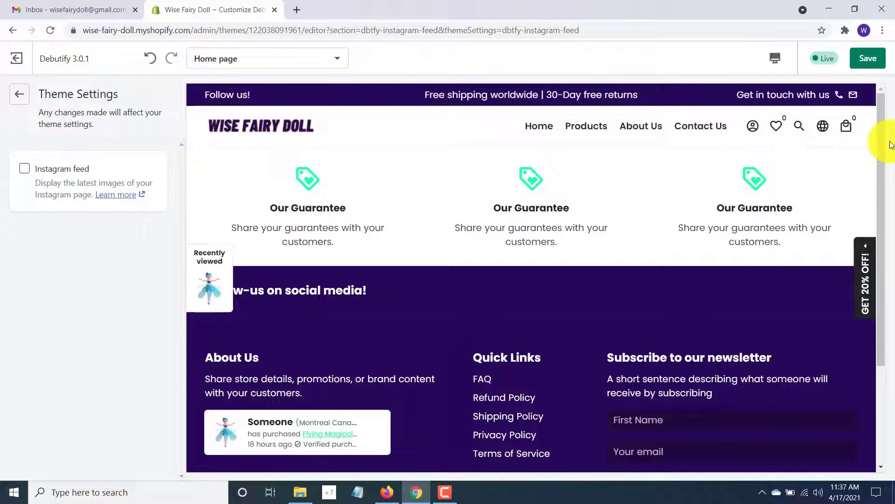
{"action": "left_click", "coordinate": [866, 61]}
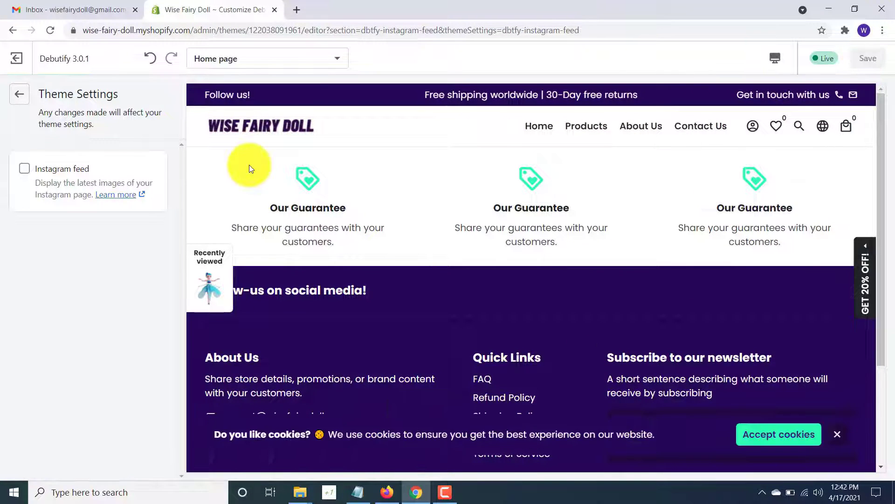
- Open the Drawer menu settings with the preview switched to Mobile
{"action": "left_click", "coordinate": [20, 97]}
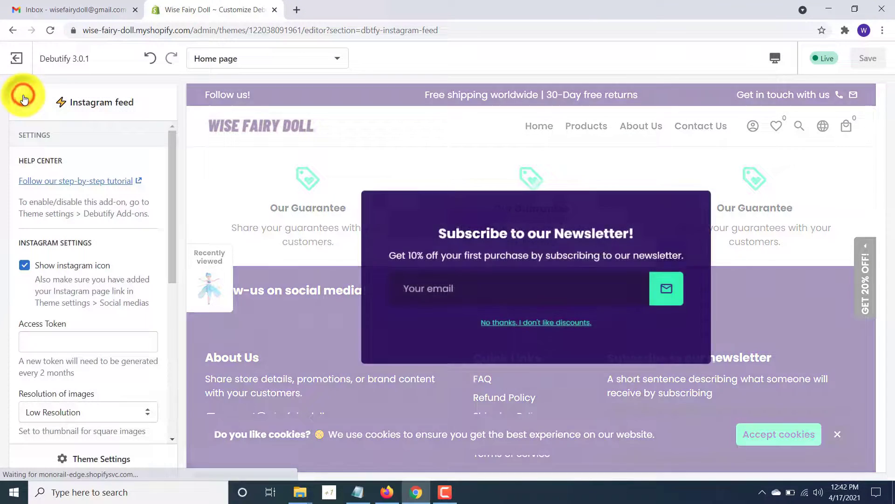
{"action": "left_click", "coordinate": [24, 99]}
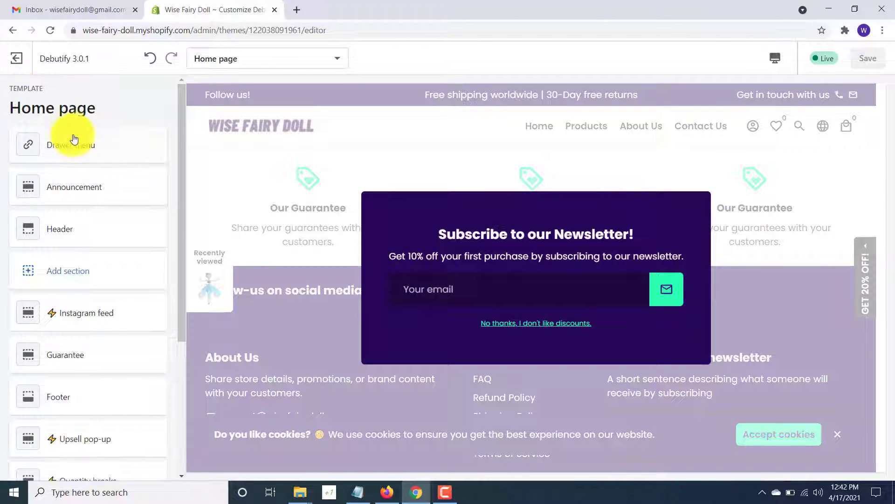
{"action": "left_click", "coordinate": [73, 141]}
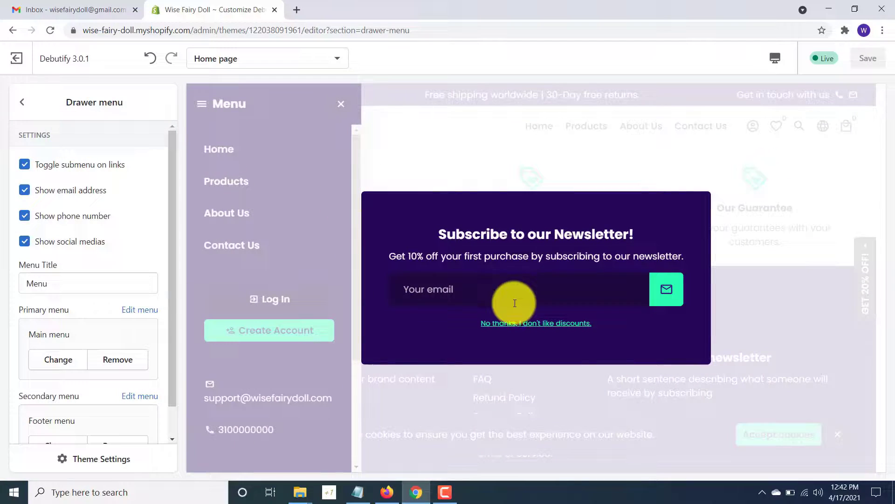
{"action": "left_click", "coordinate": [519, 328]}
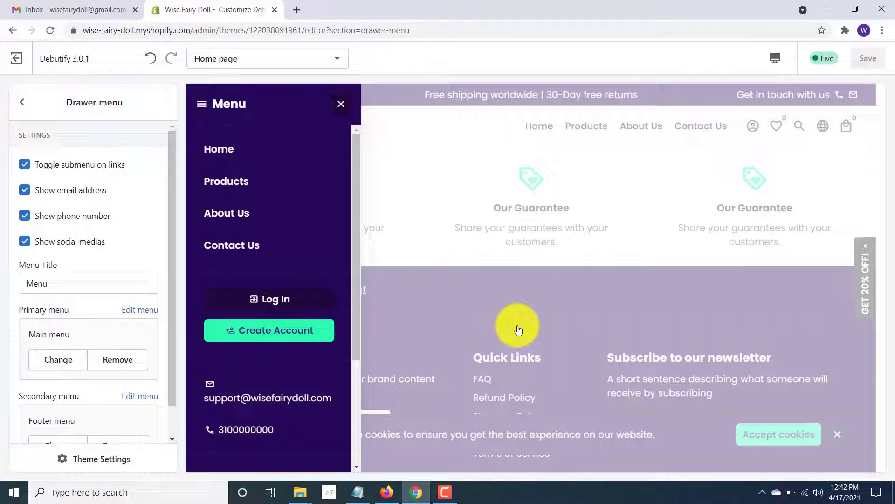
{"action": "left_click", "coordinate": [774, 61]}
{"action": "left_click", "coordinate": [788, 90]}
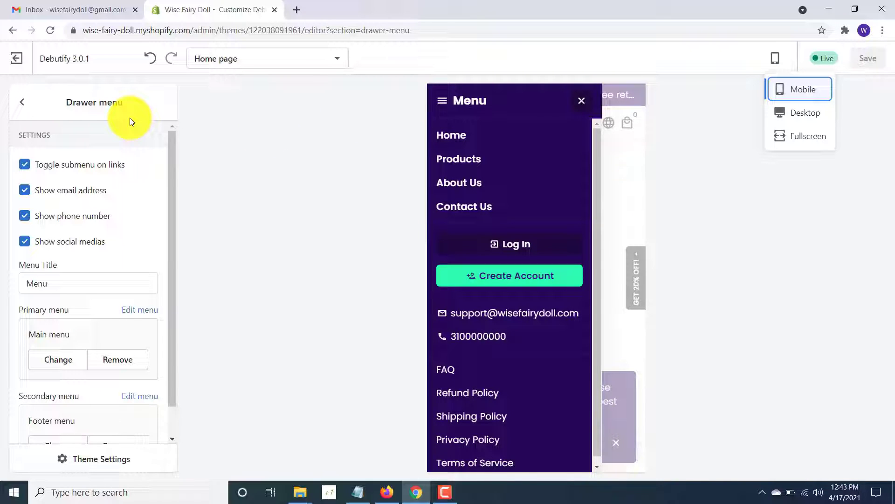
- Hide email, phone and social links in the drawer menu, remove the Footer menu, and save
{"action": "left_click", "coordinate": [90, 190]}
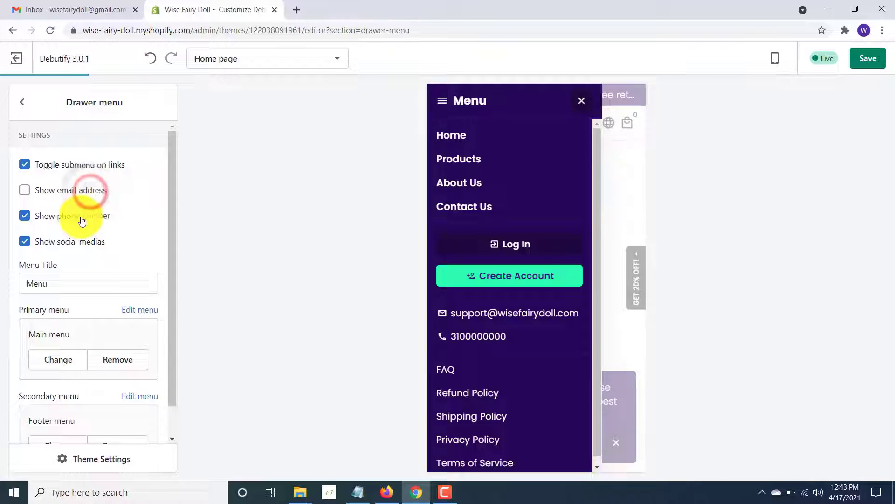
{"action": "left_click", "coordinate": [81, 217]}
{"action": "left_click", "coordinate": [73, 240]}
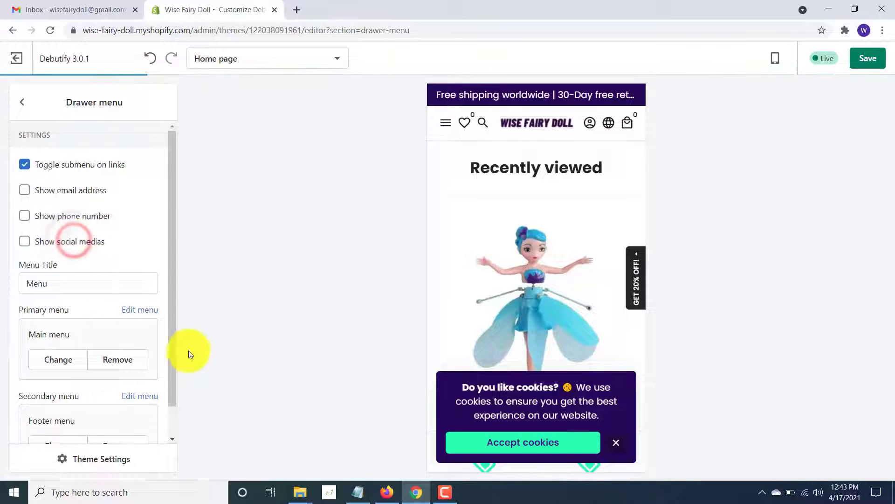
{"action": "left_click_drag", "start_coordinate": [167, 337], "coordinate": [167, 423]}
{"action": "left_click", "coordinate": [161, 390]}
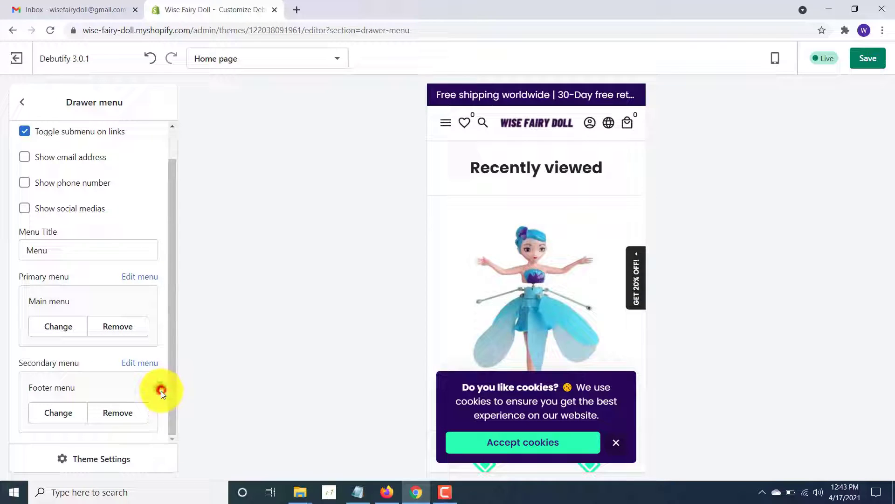
{"action": "left_click", "coordinate": [125, 414]}
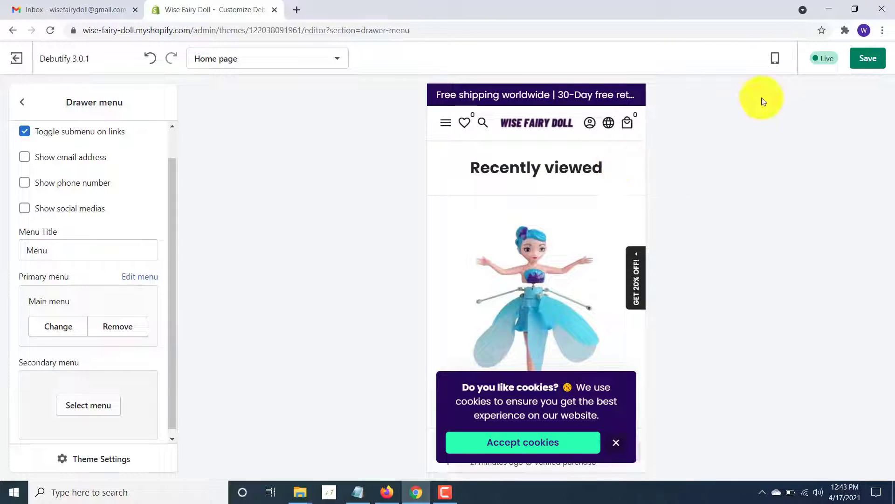
{"action": "left_click", "coordinate": [868, 58]}
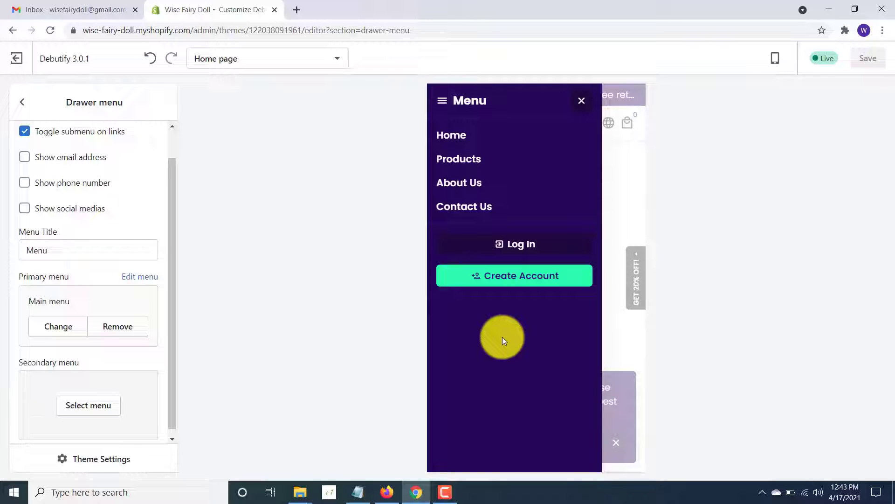
- Replace the announcement bar message text with FREE SHIPPING
{"action": "left_click", "coordinate": [23, 102]}
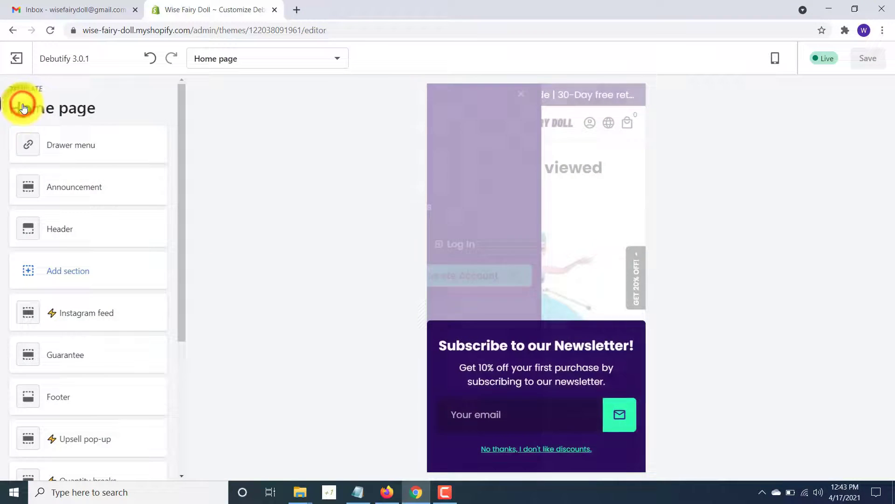
{"action": "left_click", "coordinate": [70, 184]}
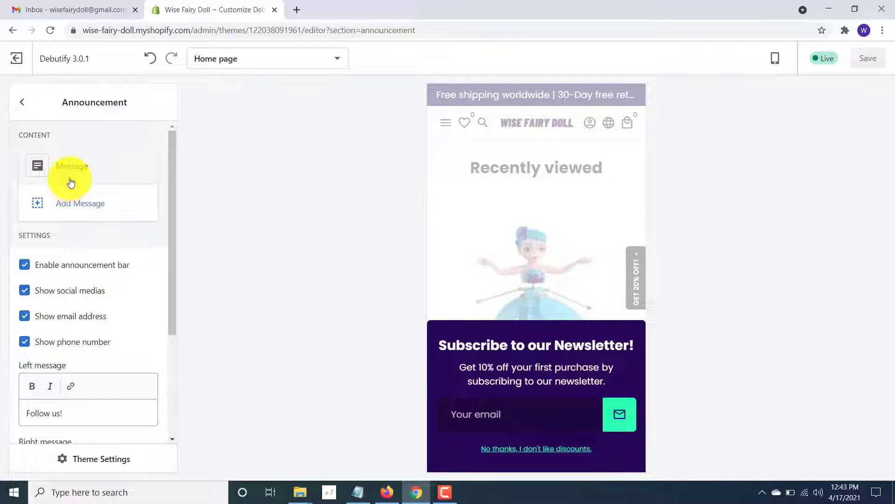
{"action": "left_click", "coordinate": [71, 177]}
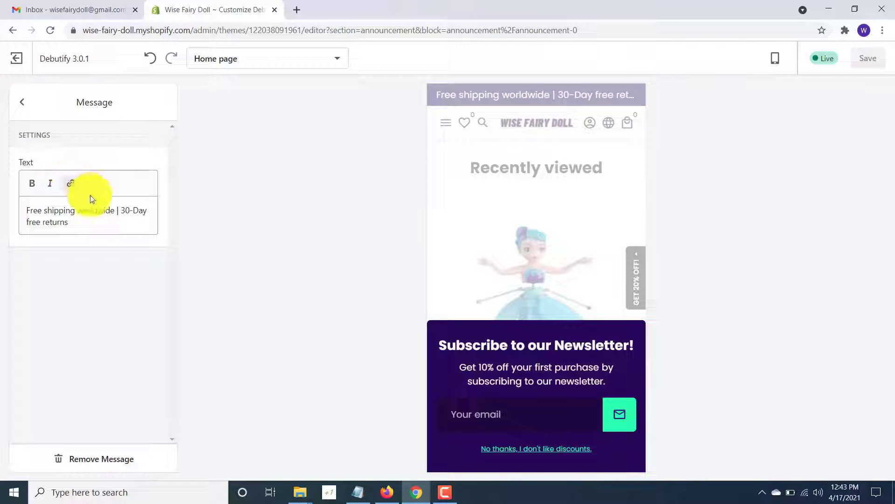
{"action": "mouse_move", "coordinate": [86, 223]}
{"action": "left_mouse_down"}
{"action": "mouse_move", "coordinate": [120, 211]}
{"action": "mouse_move", "coordinate": [75, 213]}
{"action": "left_mouse_up"}
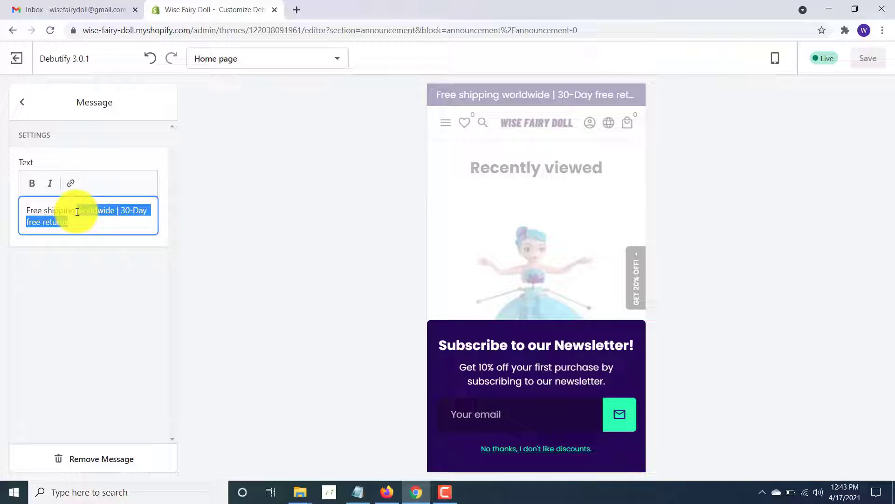
{"action": "key", "text": "BackSpace"}
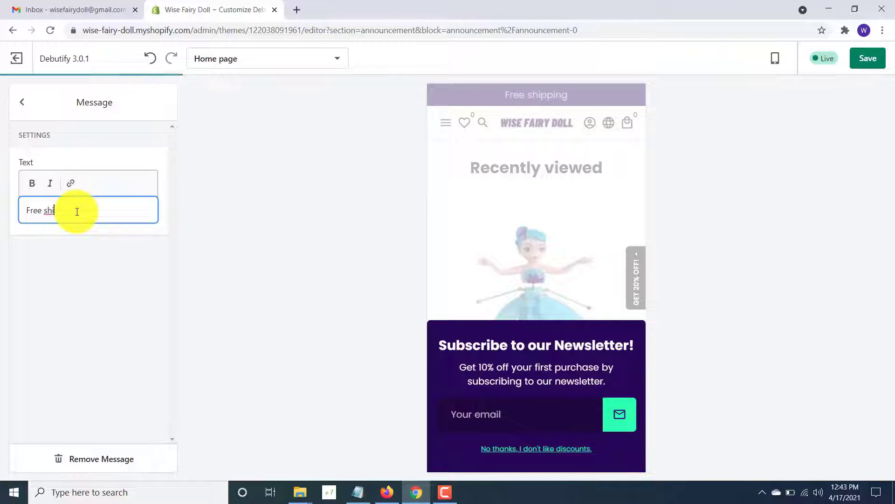
{"action": "key", "text": "BackSpace"}
{"action": "key", "text": "BackSpace"}
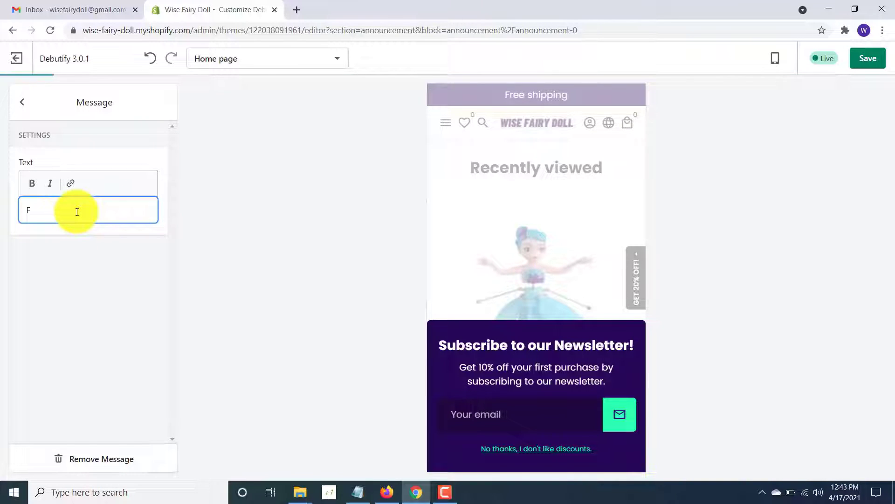
{"action": "type", "text": "REE SHIPPING"}
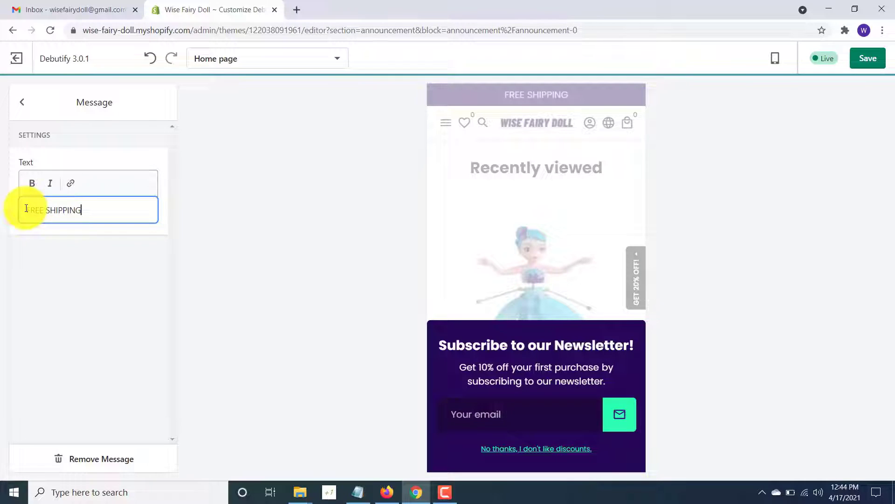
- Copy the Delivery Truck emoji from Emojipedia and paste it into the announcement message
{"action": "left_click", "coordinate": [290, 9]}
{"action": "type", "text": "SHIPPIN"}
{"action": "key", "text": "Return"}
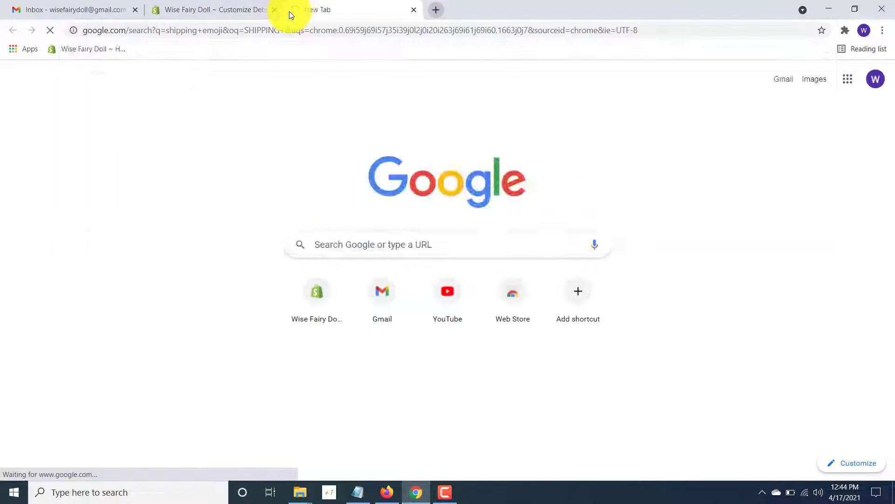
{"action": "left_click", "coordinate": [176, 169]}
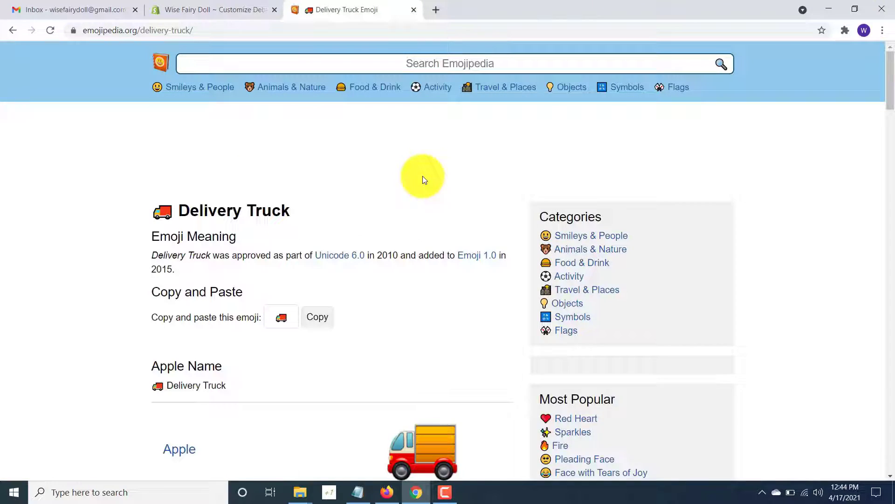
{"action": "left_click", "coordinate": [316, 314]}
{"action": "left_click", "coordinate": [227, 9]}
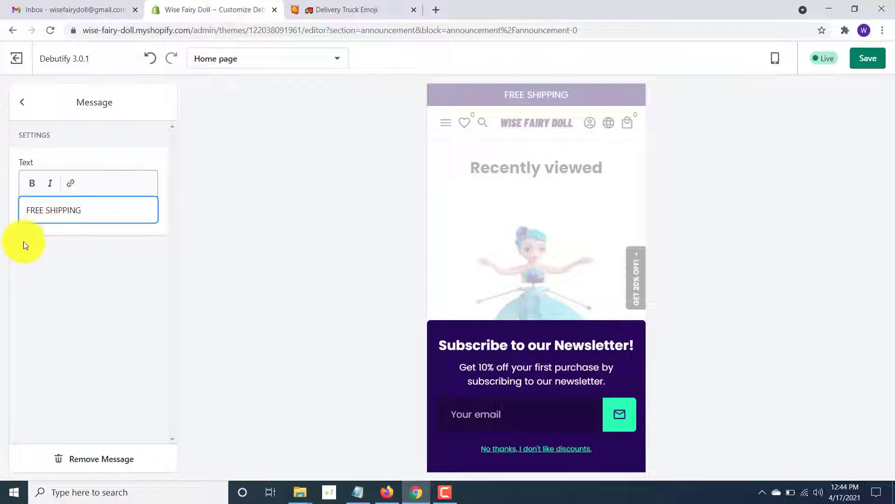
{"action": "left_click", "coordinate": [25, 208]}
{"action": "key", "text": "ctrl+v"}
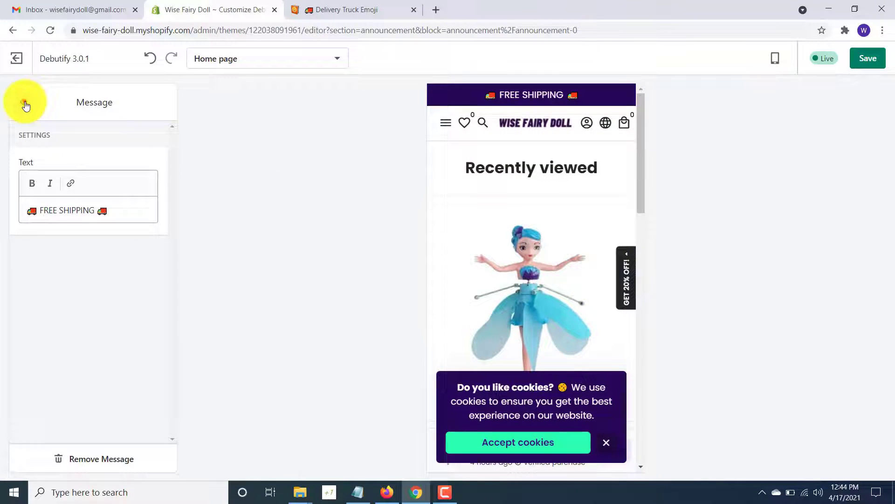
{"action": "left_click", "coordinate": [25, 103]}
- Uncheck Show social medias, email address and phone number in the announcement bar
{"action": "left_click_drag", "start_coordinate": [170, 210], "coordinate": [157, 262]}
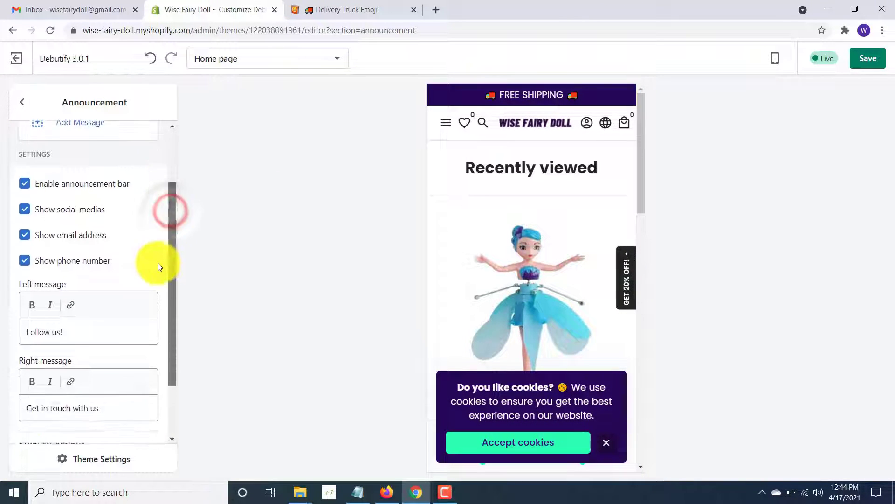
{"action": "left_click", "coordinate": [59, 208]}
{"action": "left_click", "coordinate": [52, 233]}
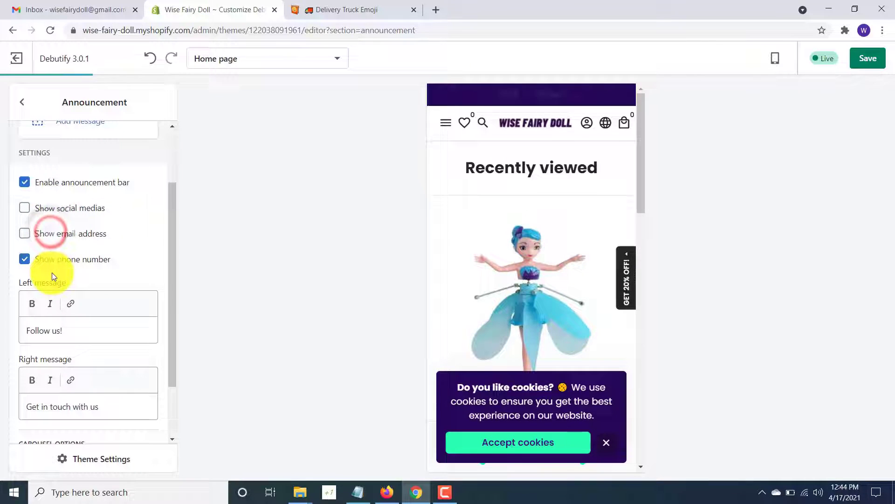
{"action": "double_click", "coordinate": [67, 259]}
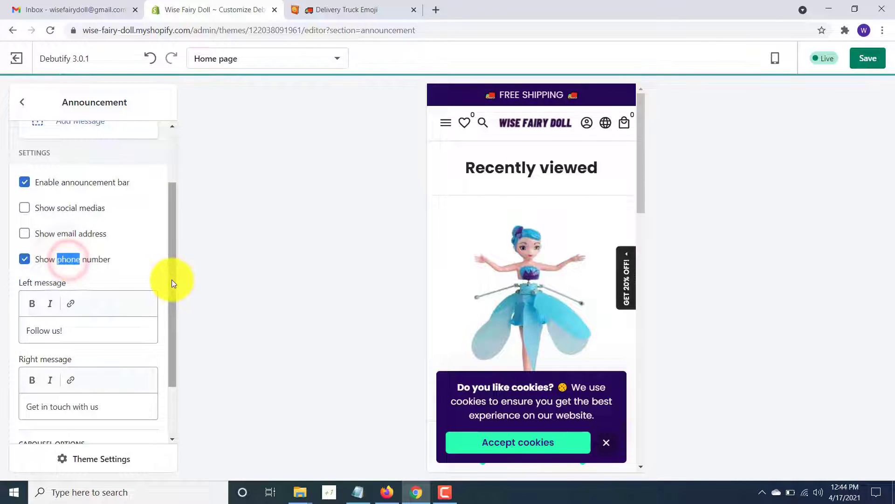
{"action": "left_click", "coordinate": [96, 260]}
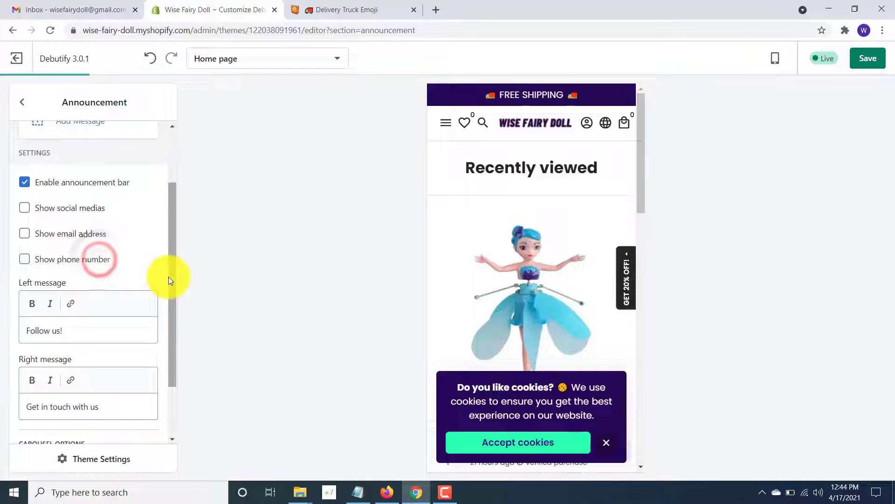
- Switch the preview to Desktop and empty the Left and Right announcement messages
{"action": "left_click_drag", "start_coordinate": [168, 276], "coordinate": [172, 326]}
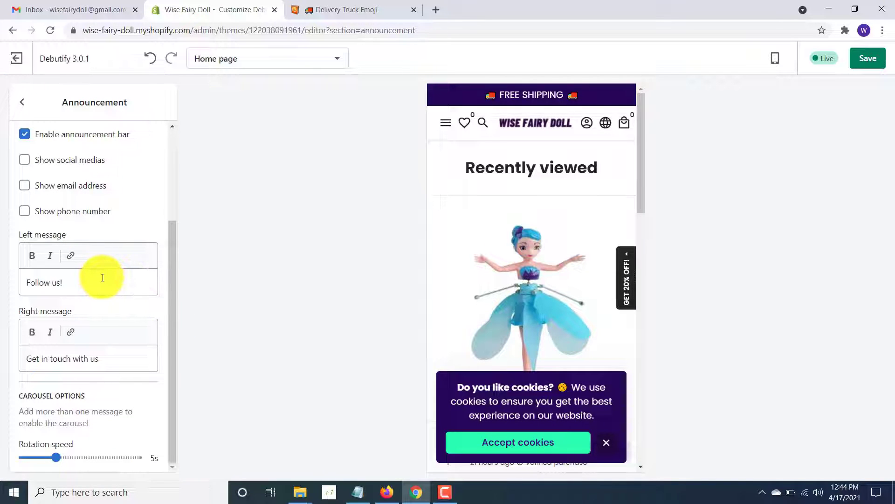
{"action": "left_click_drag", "start_coordinate": [102, 279], "coordinate": [7, 284]}
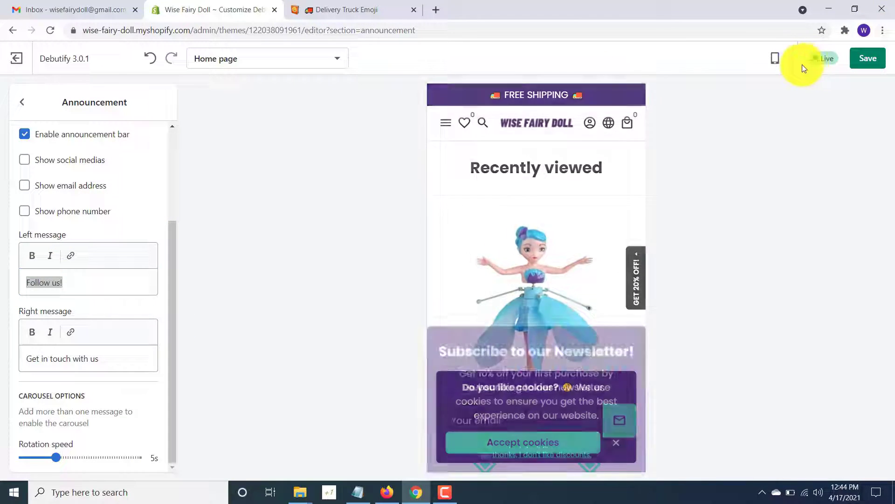
{"action": "left_click", "coordinate": [775, 60]}
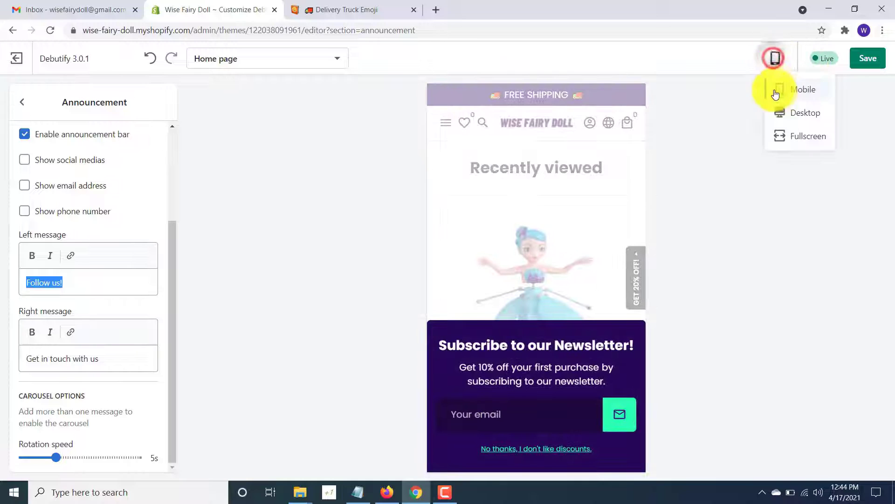
{"action": "left_click", "coordinate": [789, 112]}
{"action": "left_click", "coordinate": [103, 274]}
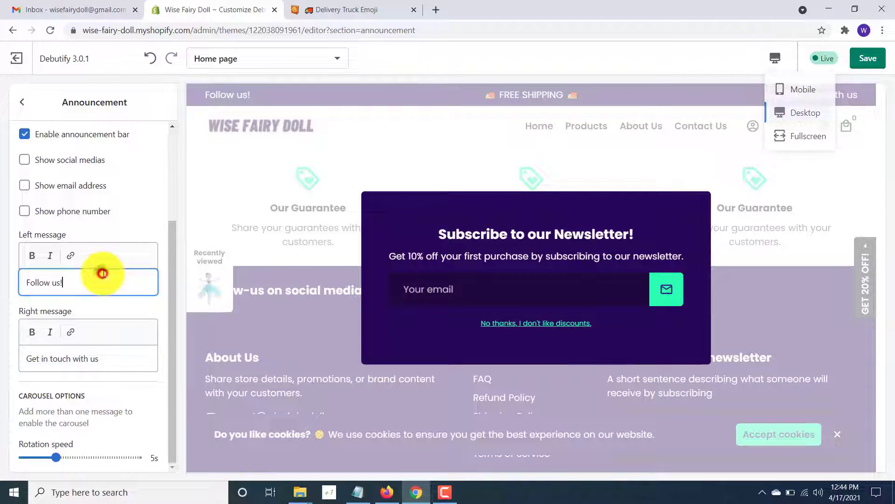
{"action": "left_click", "coordinate": [525, 322]}
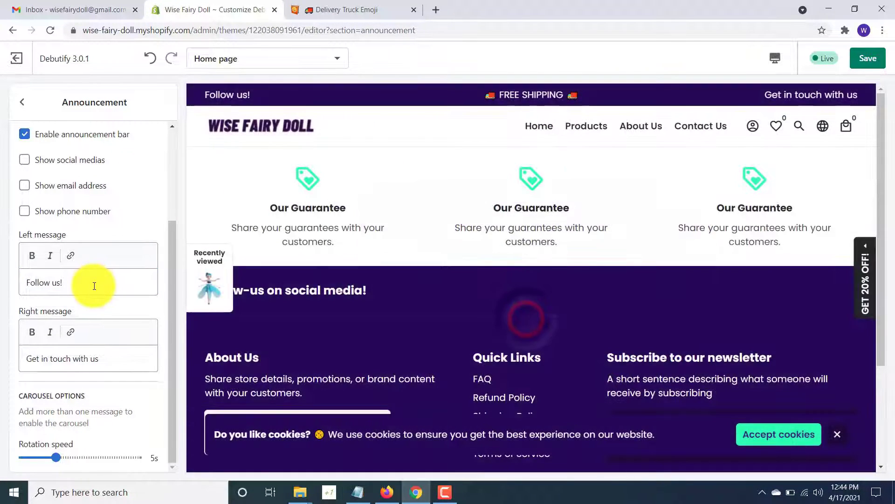
{"action": "left_click_drag", "start_coordinate": [94, 286], "coordinate": [4, 279]}
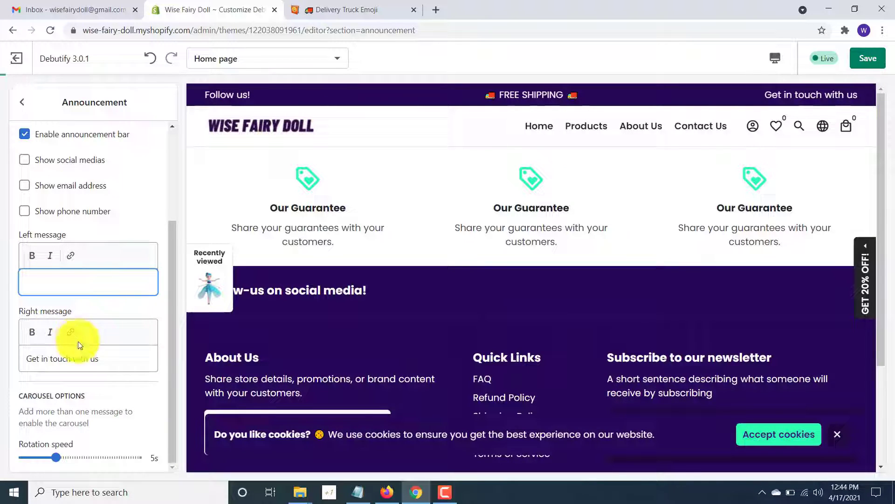
{"action": "left_click_drag", "start_coordinate": [105, 363], "coordinate": [2, 375]}
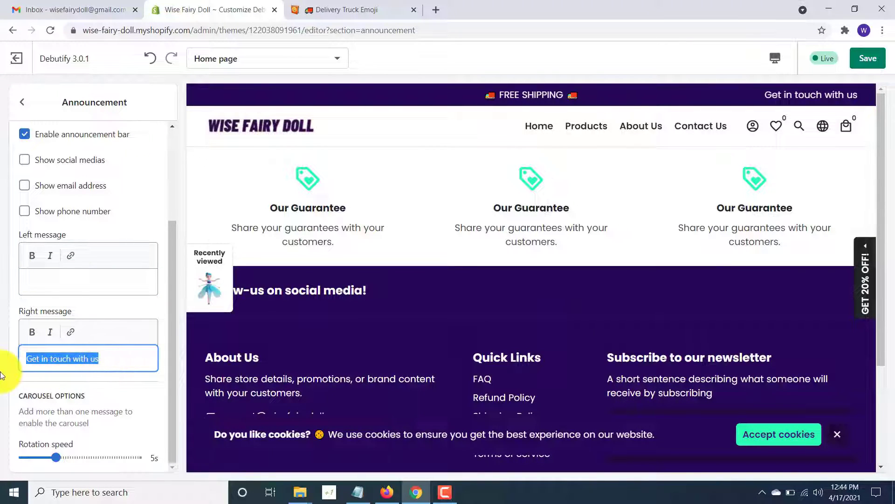
{"action": "left_click", "coordinate": [173, 332]}
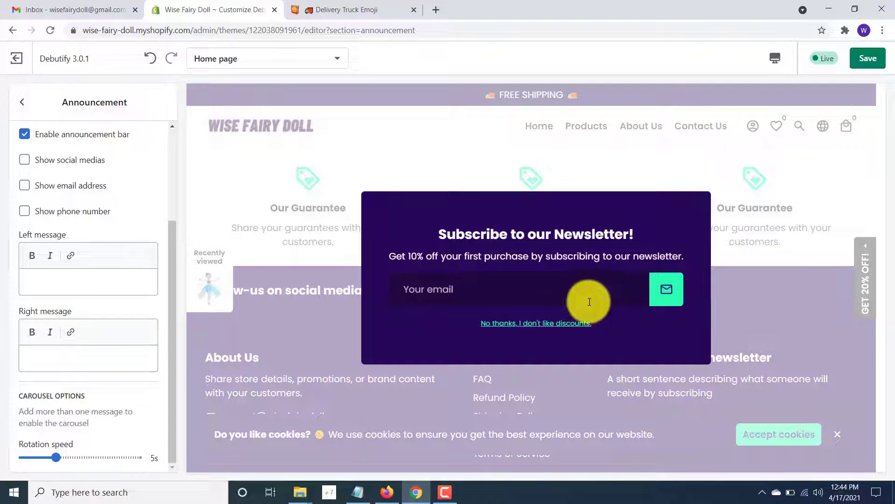
{"action": "left_click", "coordinate": [569, 324]}
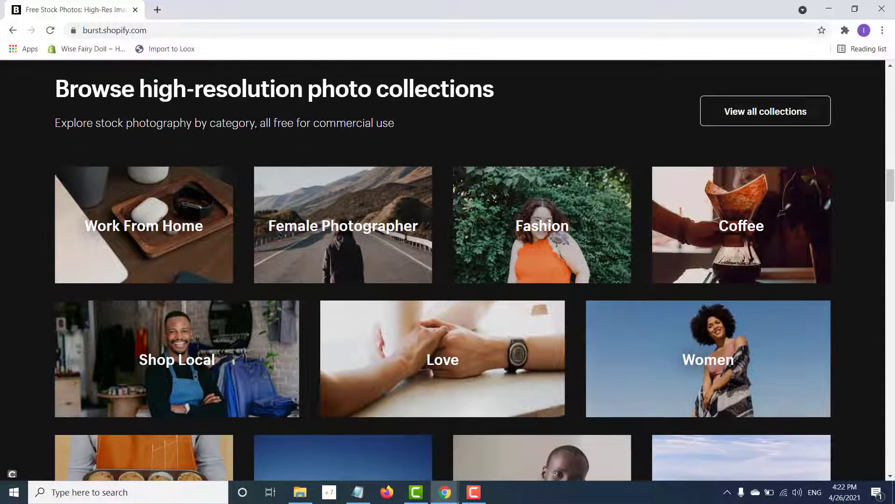
- Scroll through Burst's free photo collection categories looking for slideshow images
{"action": "scroll", "coordinate": [443, 280], "scroll_direction": "down", "scroll_amount": 2}
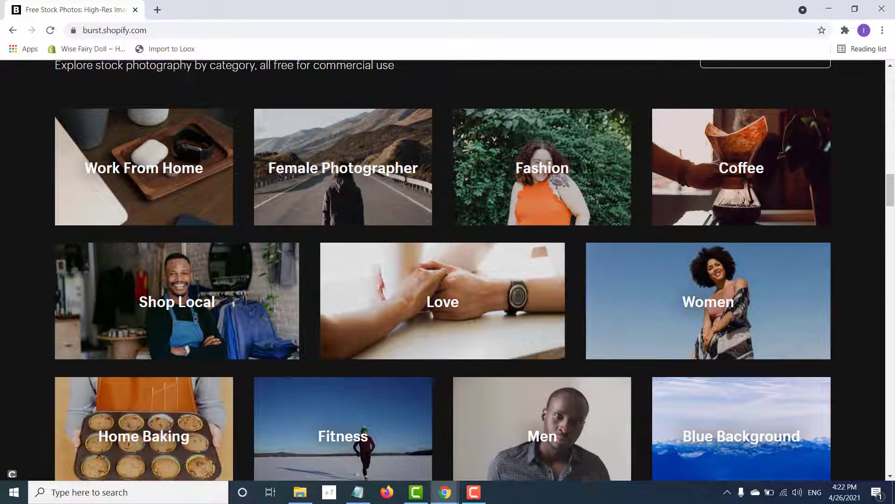
{"action": "scroll", "coordinate": [443, 270], "scroll_direction": "down", "scroll_amount": 2}
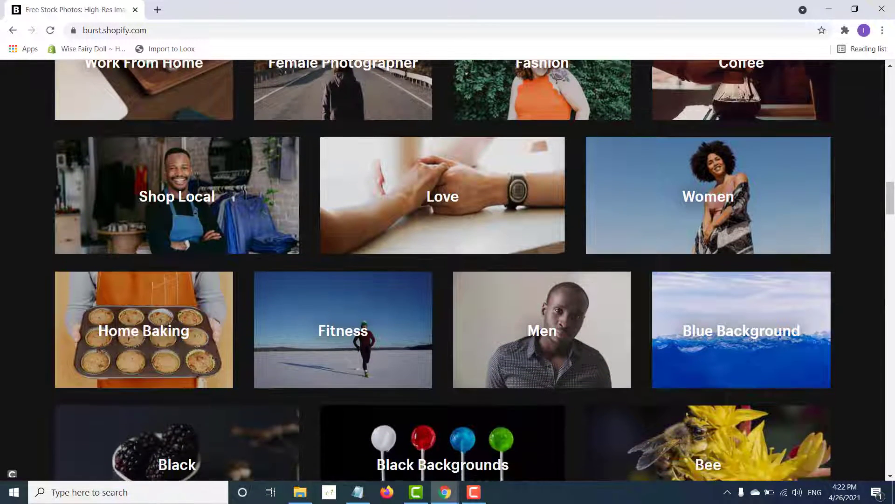
{"action": "scroll", "coordinate": [443, 270], "scroll_direction": "down", "scroll_amount": 2}
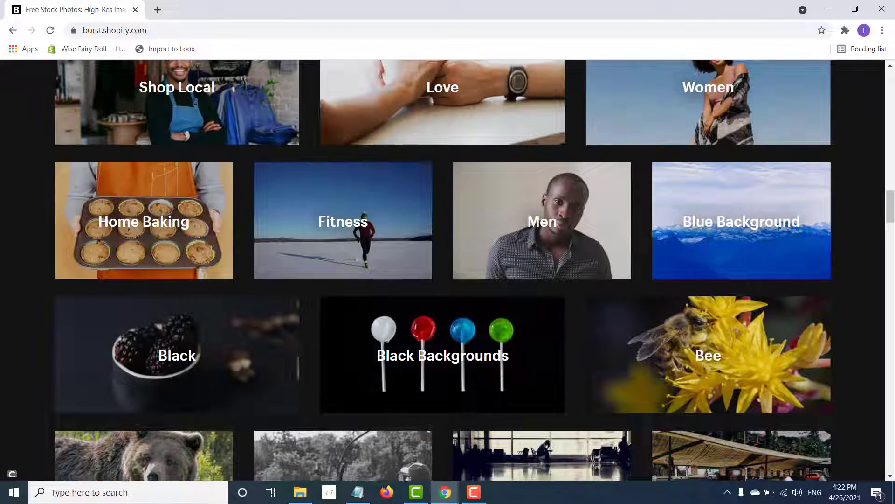
{"action": "scroll", "coordinate": [444, 270], "scroll_direction": "down", "scroll_amount": 2}
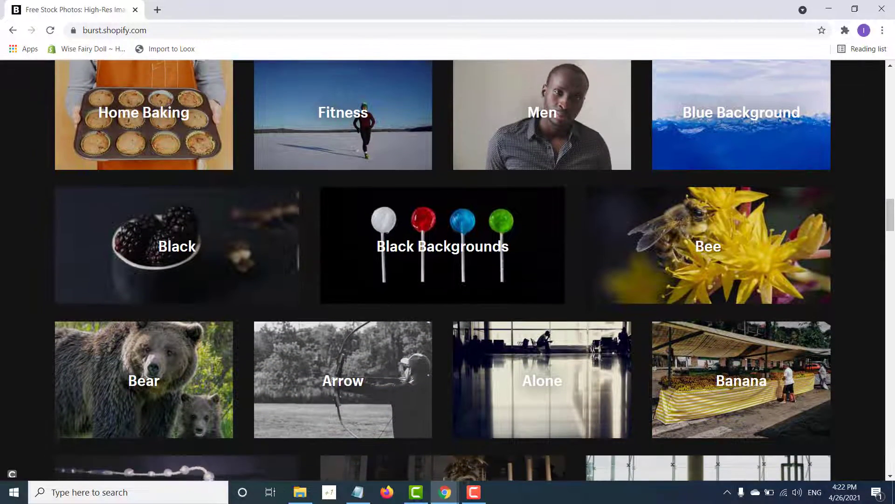
{"action": "scroll", "coordinate": [443, 271], "scroll_direction": "down", "scroll_amount": 2}
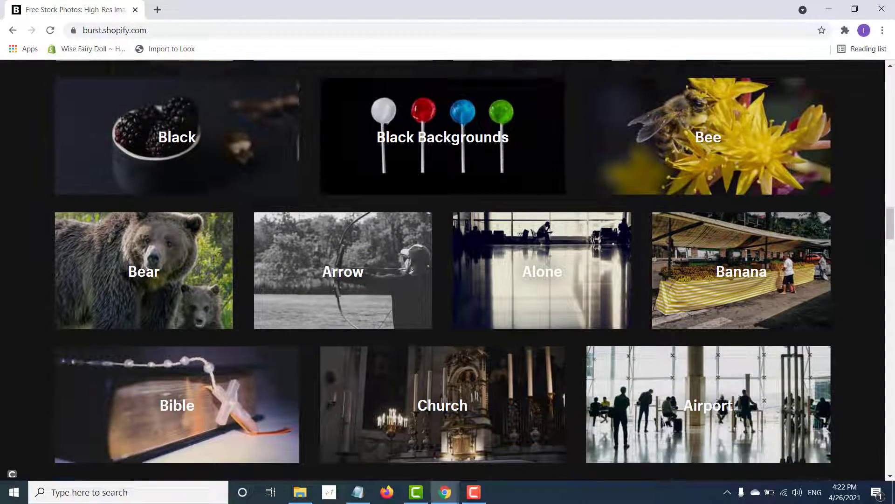
{"action": "scroll", "coordinate": [443, 271], "scroll_direction": "down", "scroll_amount": 2}
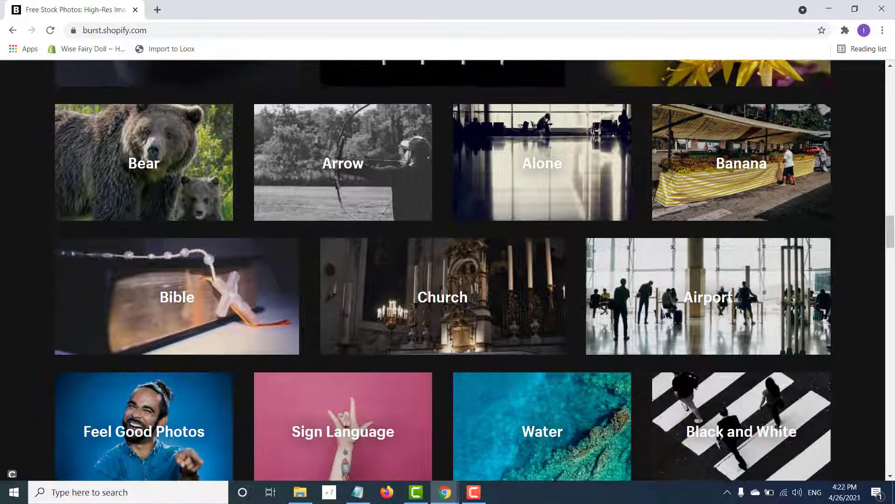
{"action": "scroll", "coordinate": [443, 271], "scroll_direction": "down", "scroll_amount": 2}
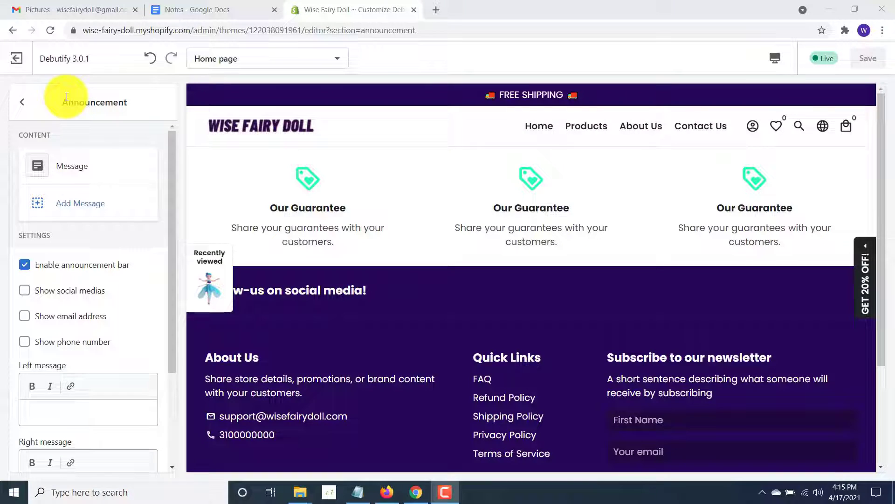
- Add a Slideshow section from the Image and text category to the Home page
{"action": "left_click", "coordinate": [20, 102]}
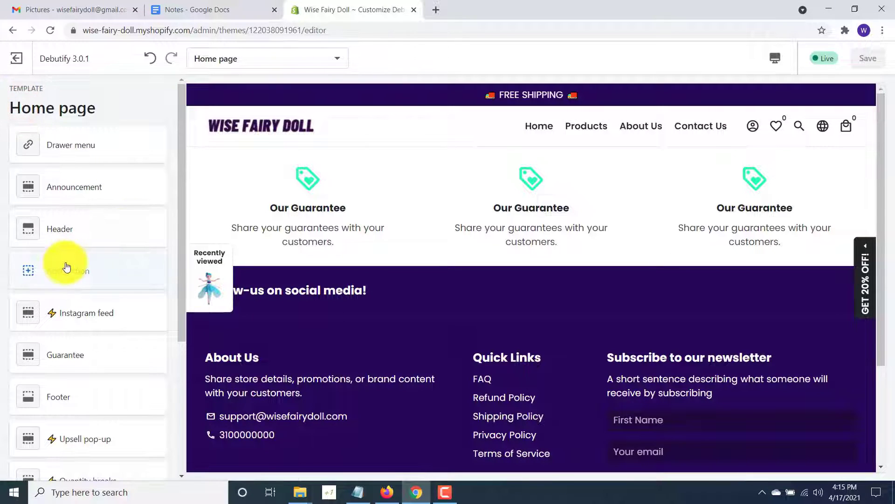
{"action": "left_click", "coordinate": [117, 274]}
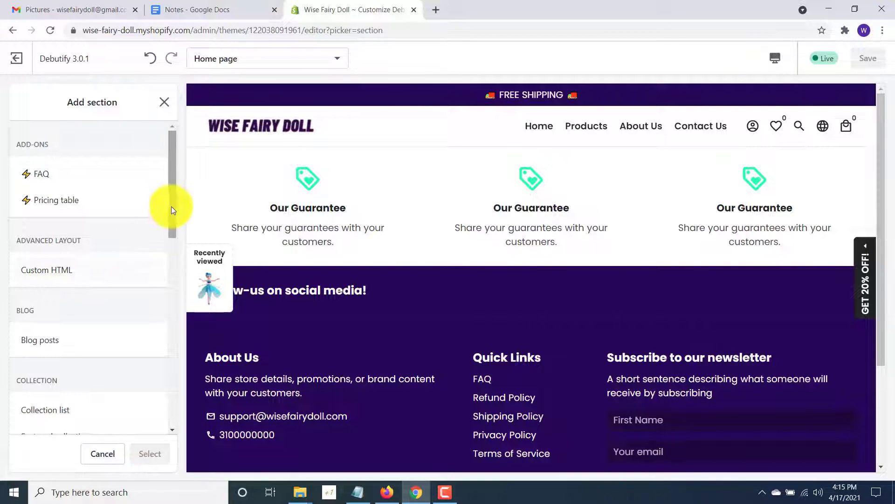
{"action": "left_click_drag", "start_coordinate": [172, 202], "coordinate": [164, 318]}
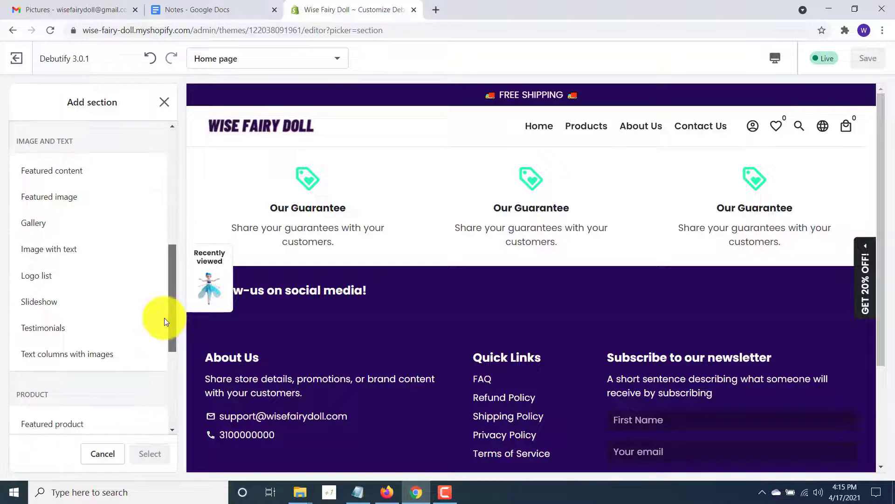
{"action": "left_click", "coordinate": [70, 299]}
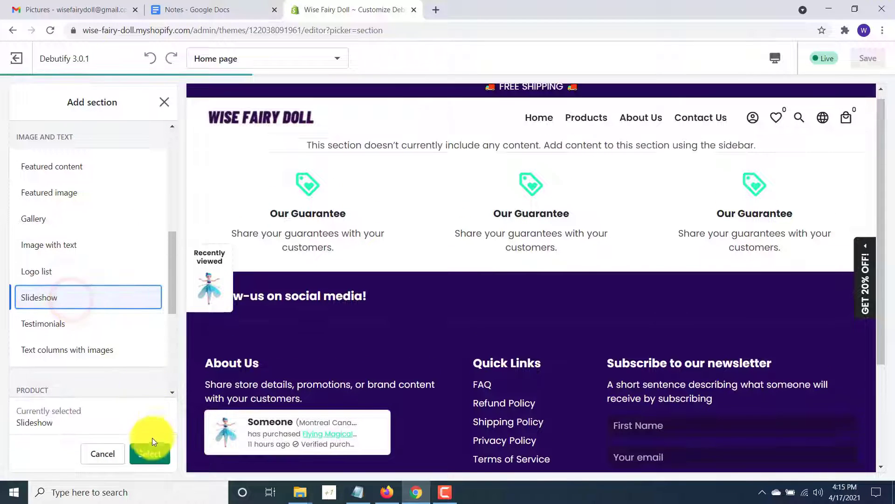
{"action": "left_click", "coordinate": [146, 453]}
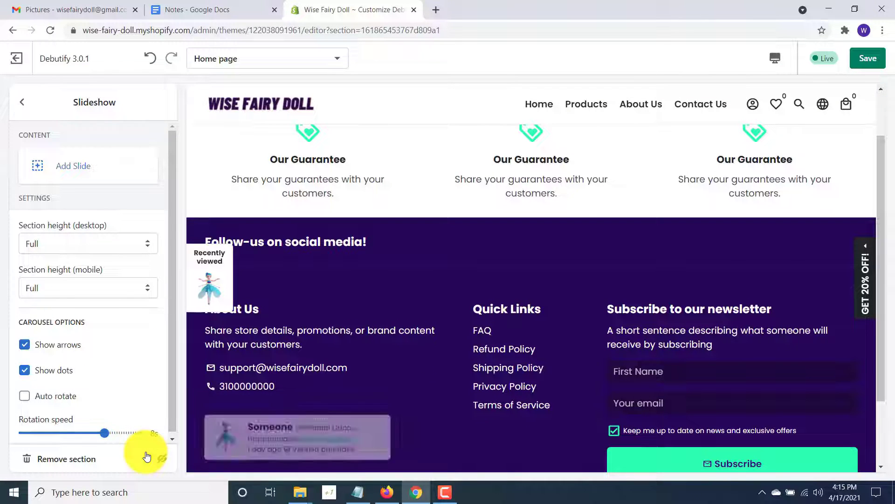
- Add a slide with the fairy doll library picture as its desktop background
{"action": "left_click", "coordinate": [97, 169]}
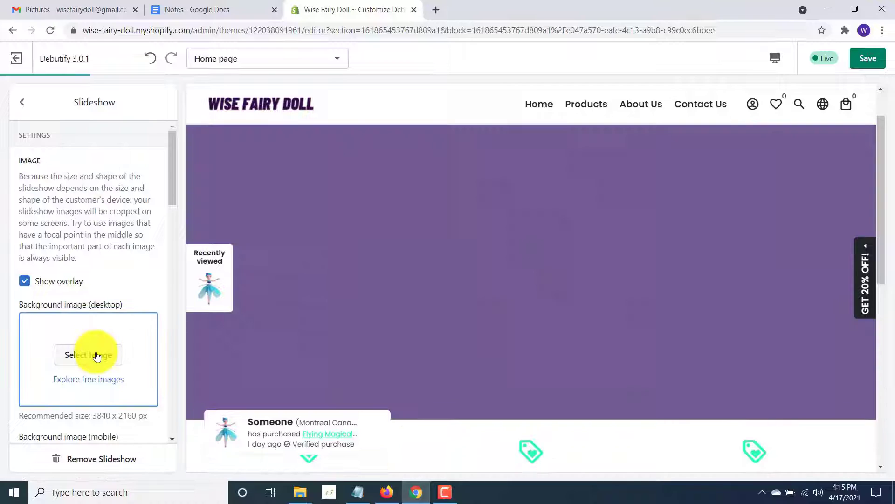
{"action": "left_click", "coordinate": [97, 356]}
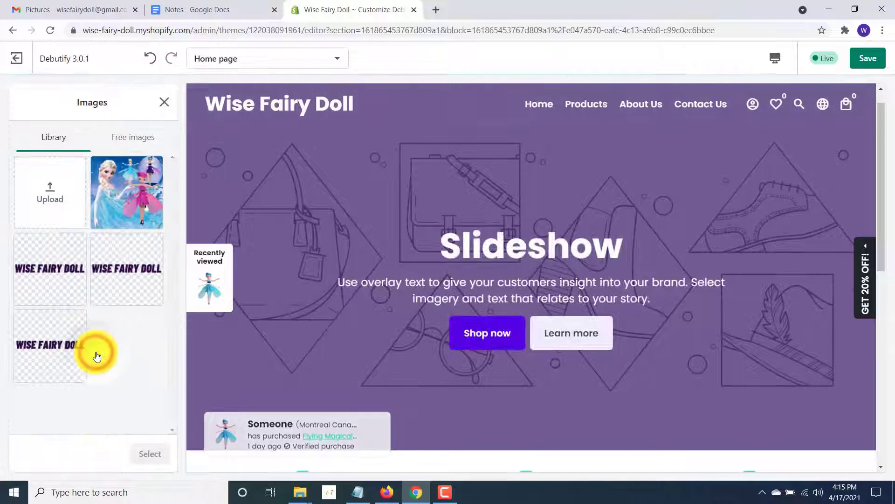
{"action": "left_click", "coordinate": [134, 218]}
{"action": "left_click", "coordinate": [146, 451]}
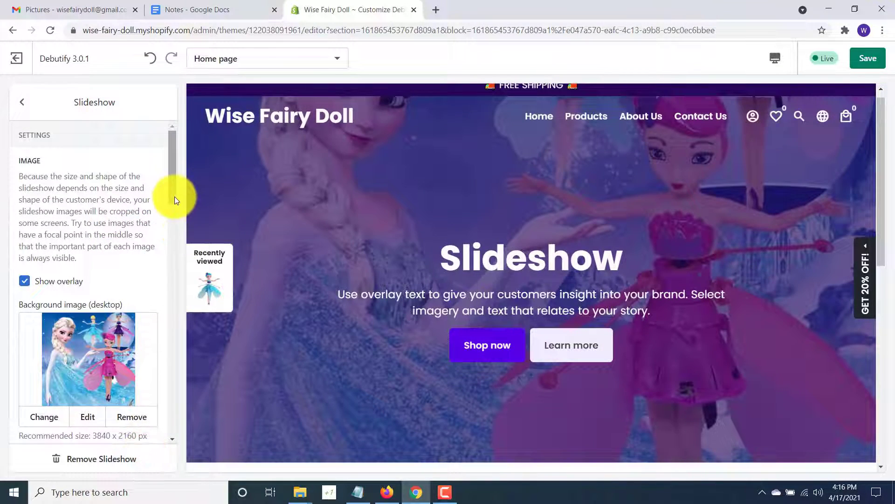
- Set the same fairy doll picture as the slide's mobile background image
{"action": "scroll", "coordinate": [174, 199], "scroll_direction": "down", "scroll_amount": 6}
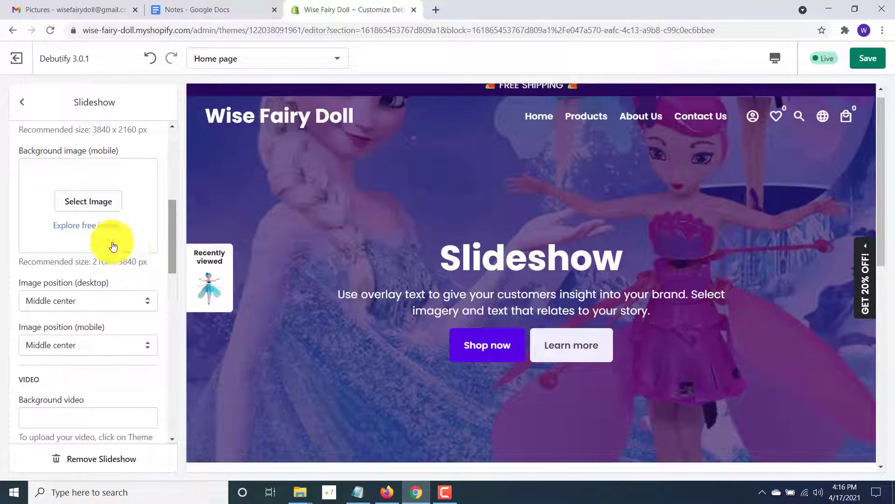
{"action": "left_click", "coordinate": [92, 201]}
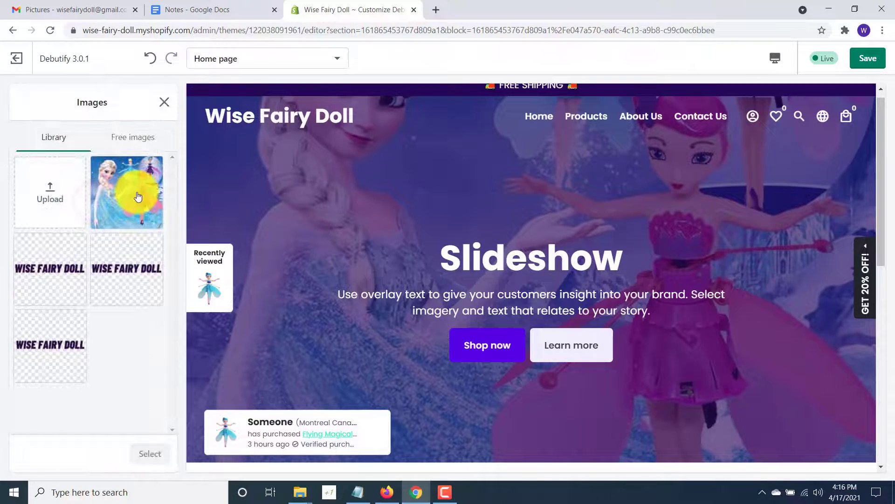
{"action": "left_click", "coordinate": [138, 197]}
{"action": "left_click", "coordinate": [154, 453]}
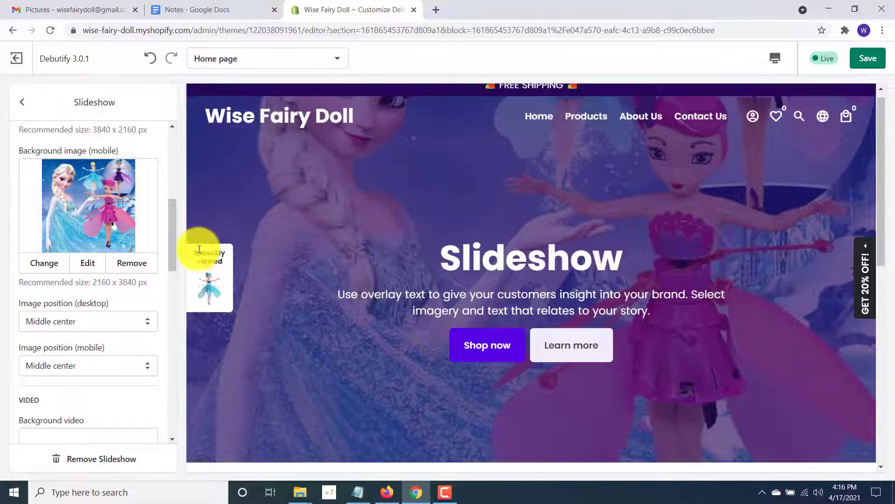
{"action": "left_click_drag", "start_coordinate": [176, 247], "coordinate": [176, 248]}
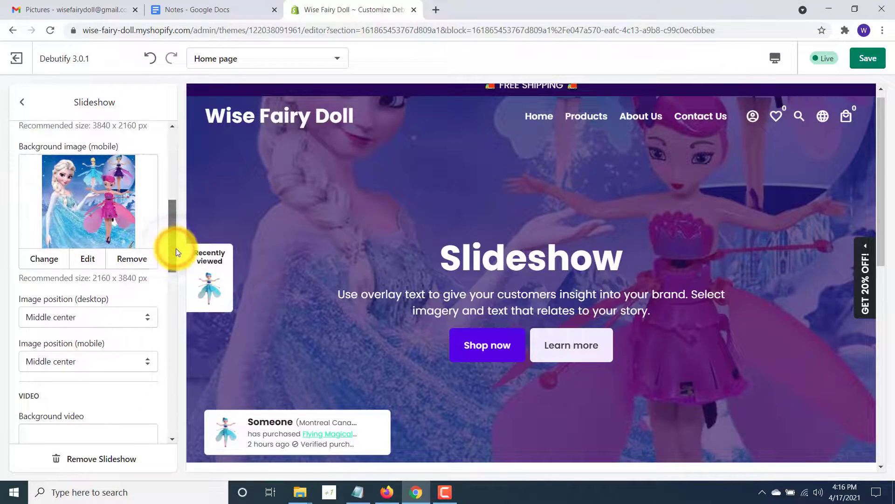
- Set the slide's desktop image position to Top center
{"action": "left_click", "coordinate": [97, 323]}
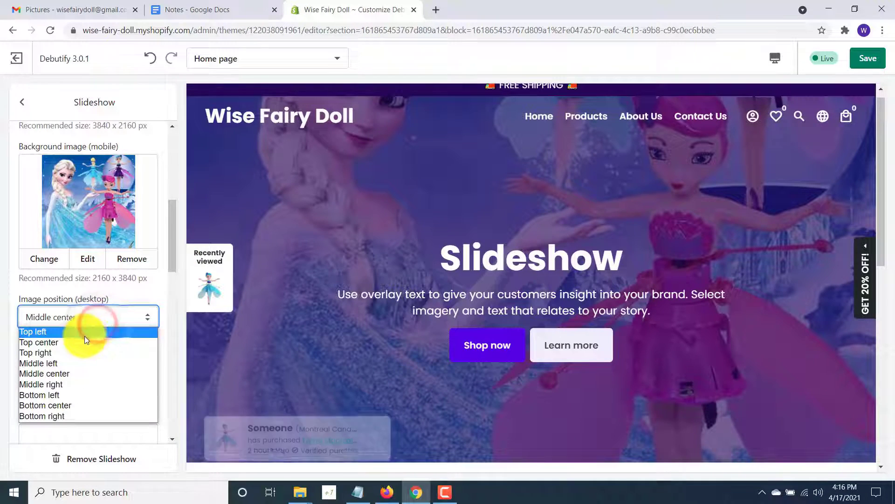
{"action": "left_click", "coordinate": [73, 352]}
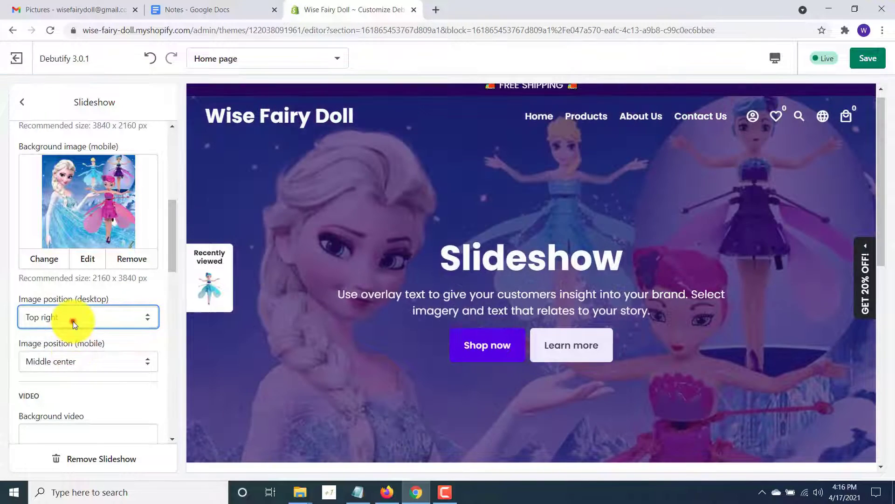
{"action": "left_click", "coordinate": [73, 321]}
{"action": "left_click", "coordinate": [65, 341]}
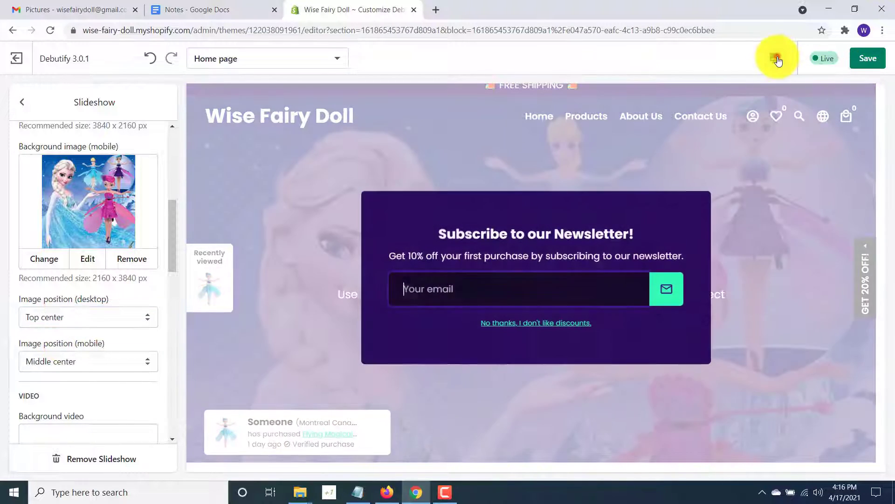
- Switch the preview to Mobile and dismiss the newsletter popup
{"action": "left_click", "coordinate": [774, 57]}
{"action": "left_click", "coordinate": [798, 91]}
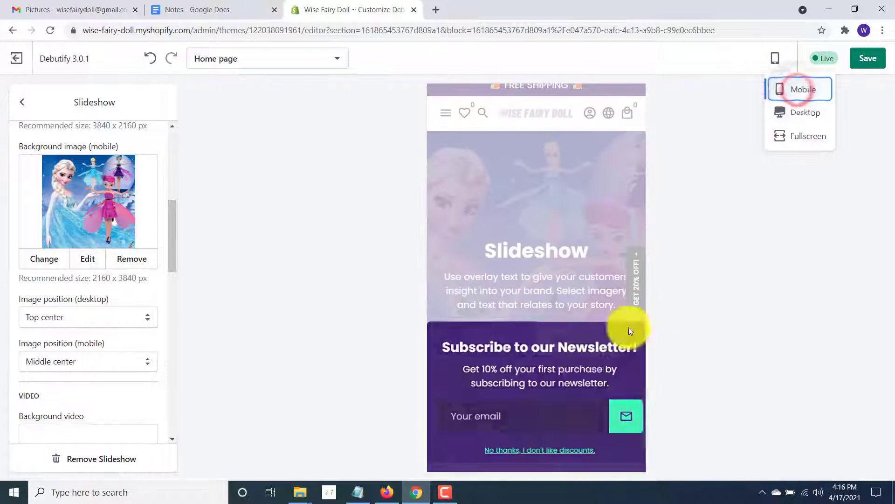
{"action": "left_click", "coordinate": [529, 450]}
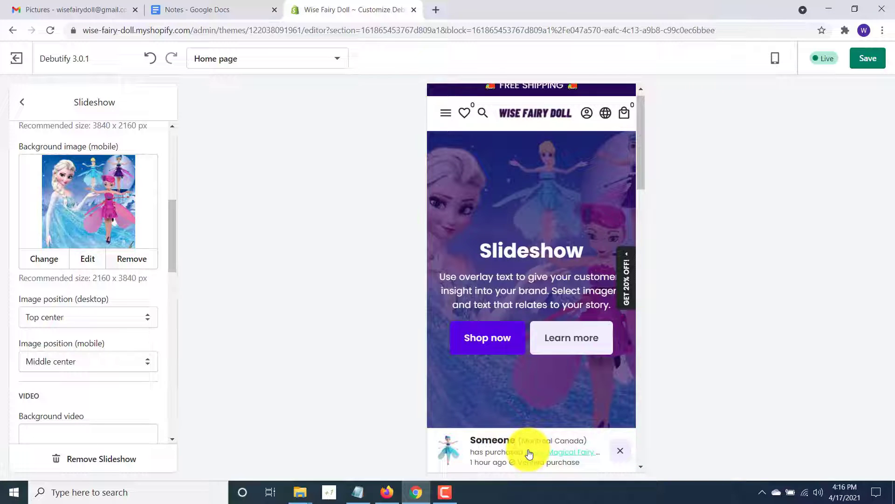
{"action": "left_click_drag", "start_coordinate": [171, 259], "coordinate": [169, 320]}
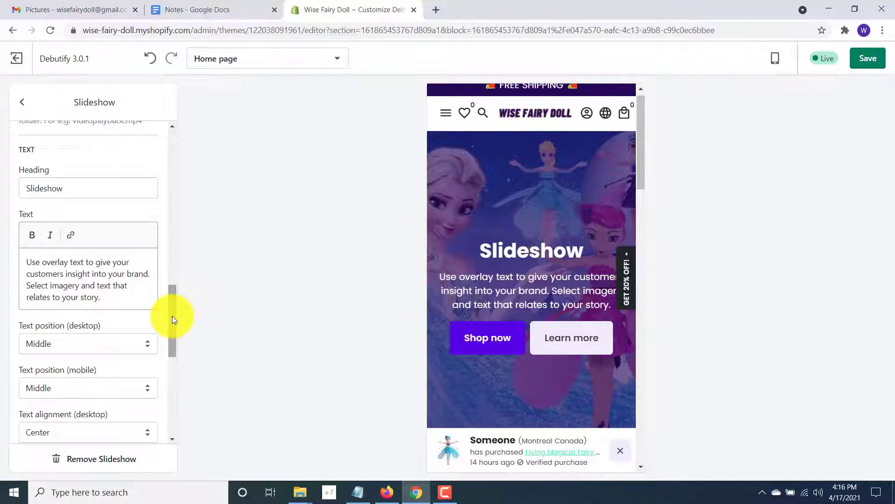
- Replace the slide heading 'Slideshow' with 'Welcome To The' from the notes
{"action": "left_click", "coordinate": [242, 10]}
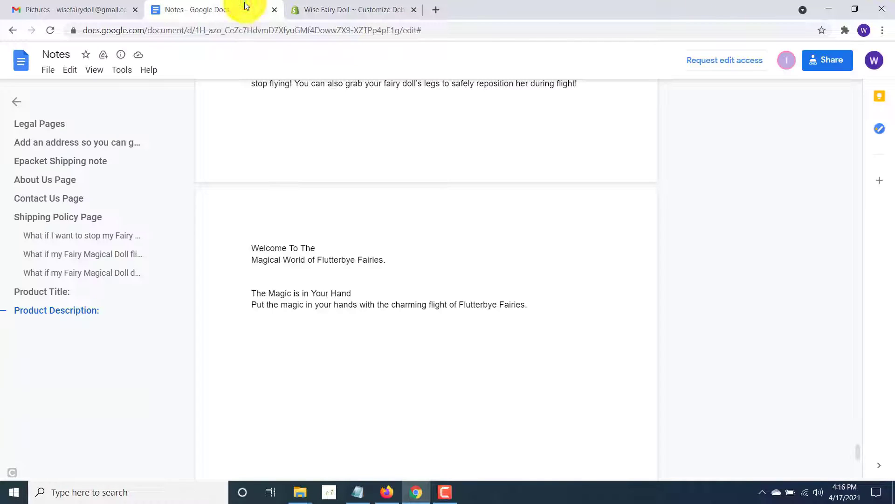
{"action": "left_click_drag", "start_coordinate": [251, 249], "coordinate": [318, 247]}
{"action": "key", "text": "ctrl+c"}
{"action": "left_click", "coordinate": [362, 8]}
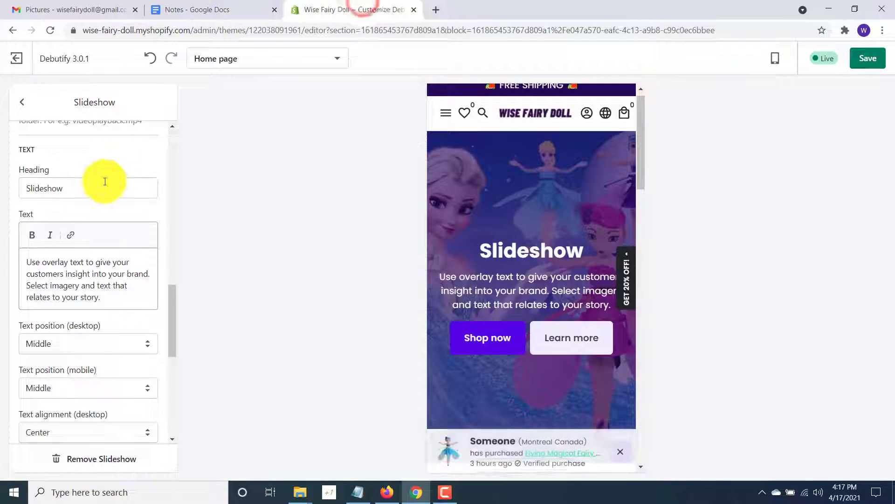
{"action": "left_click_drag", "start_coordinate": [102, 187], "coordinate": [1, 188]}
{"action": "key", "text": "ctrl+v"}
- Replace the slide text with 'Magical World of Flutterbye Fairies' and turn off bold
{"action": "left_click", "coordinate": [205, 8]}
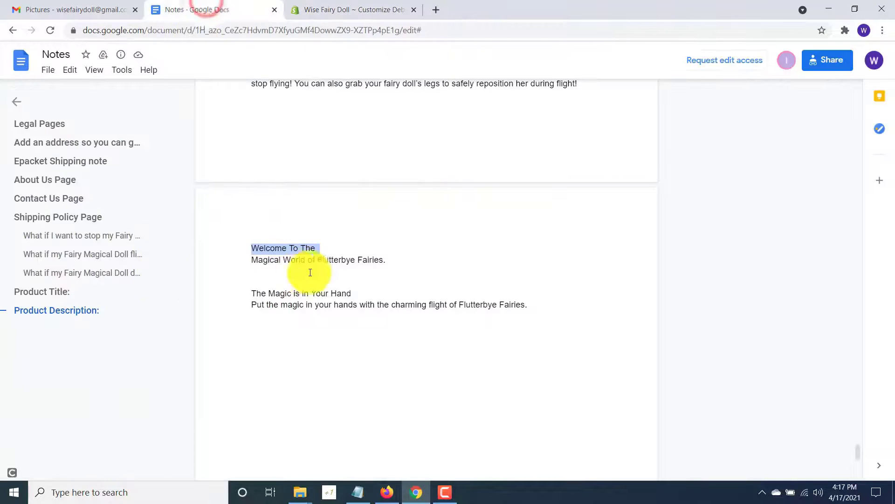
{"action": "left_click_drag", "start_coordinate": [252, 260], "coordinate": [384, 261]}
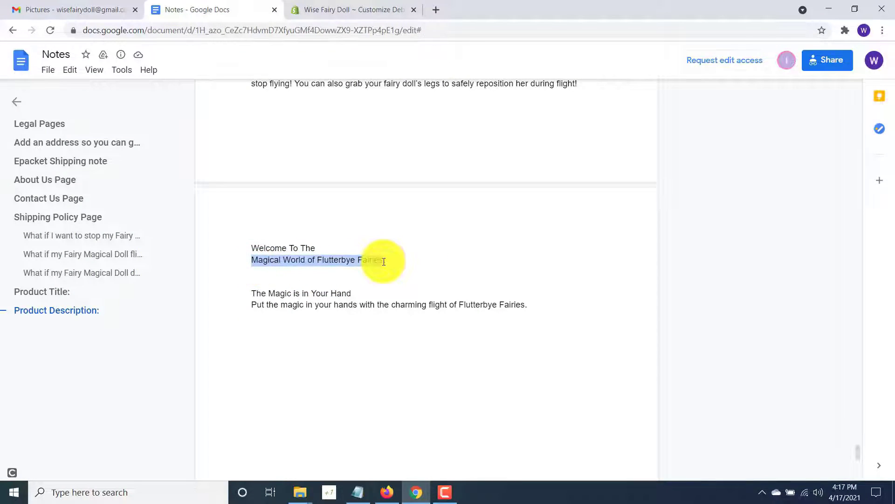
{"action": "key", "text": "ctrl+c"}
{"action": "left_click", "coordinate": [355, 9]}
{"action": "left_click", "coordinate": [110, 290]}
{"action": "key", "text": "ctrl+a"}
{"action": "key", "text": "ctrl+v"}
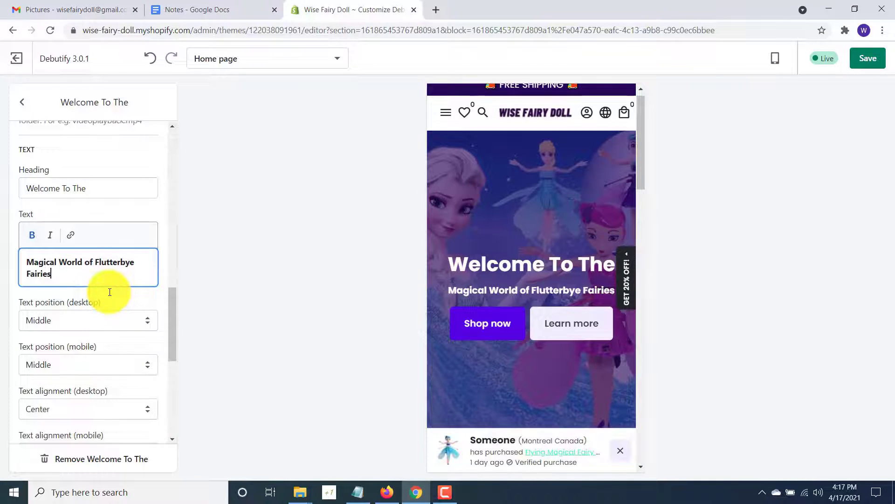
{"action": "left_click", "coordinate": [32, 235]}
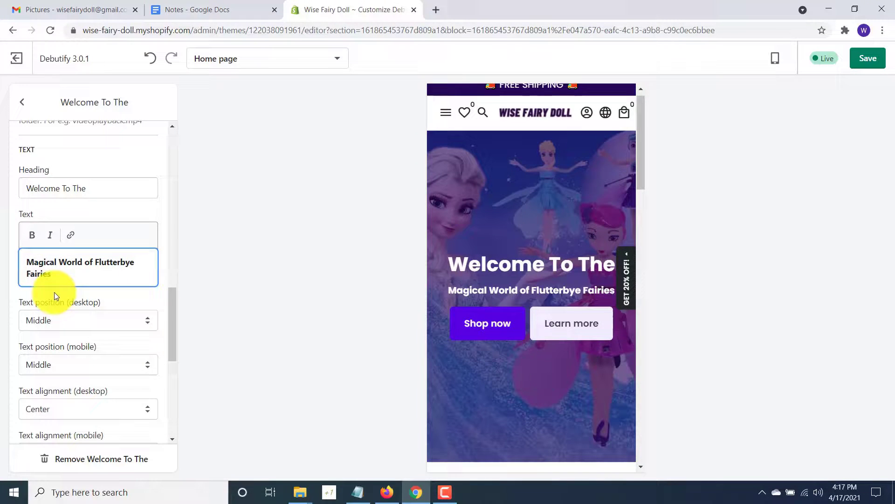
- Make the slide's body text regular weight instead of bold
{"action": "left_click_drag", "start_coordinate": [52, 277], "coordinate": [7, 265]}
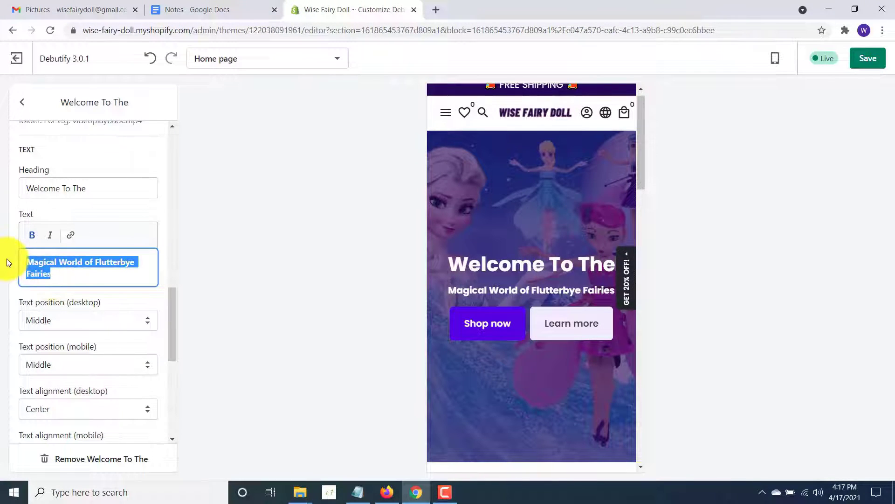
{"action": "left_click", "coordinate": [32, 235]}
{"action": "left_click", "coordinate": [93, 301]}
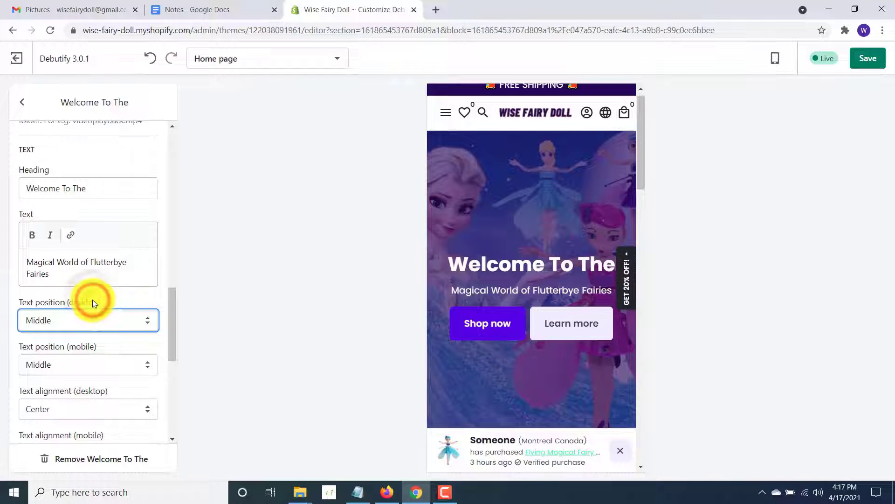
{"action": "left_click", "coordinate": [256, 4]}
{"action": "left_click", "coordinate": [360, 5]}
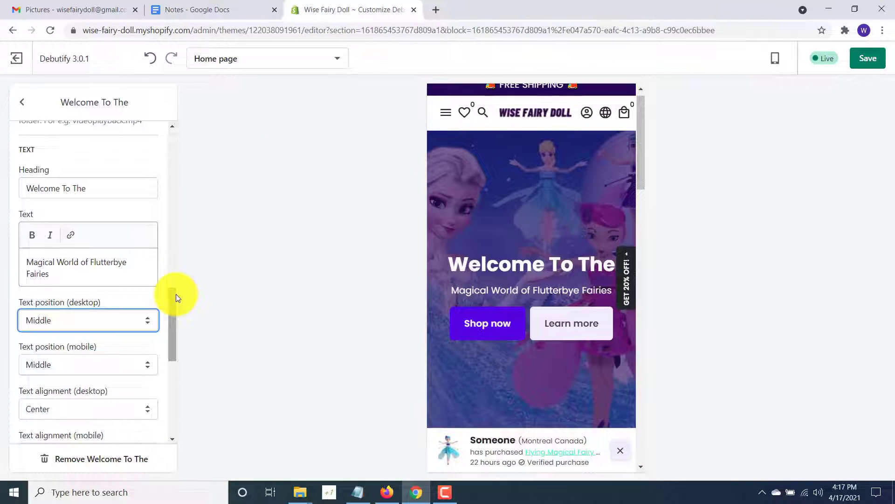
- Link the first slide button to the Flying Magical Fairy Doll product
{"action": "left_click_drag", "start_coordinate": [172, 305], "coordinate": [162, 375]}
{"action": "left_click", "coordinate": [76, 275]}
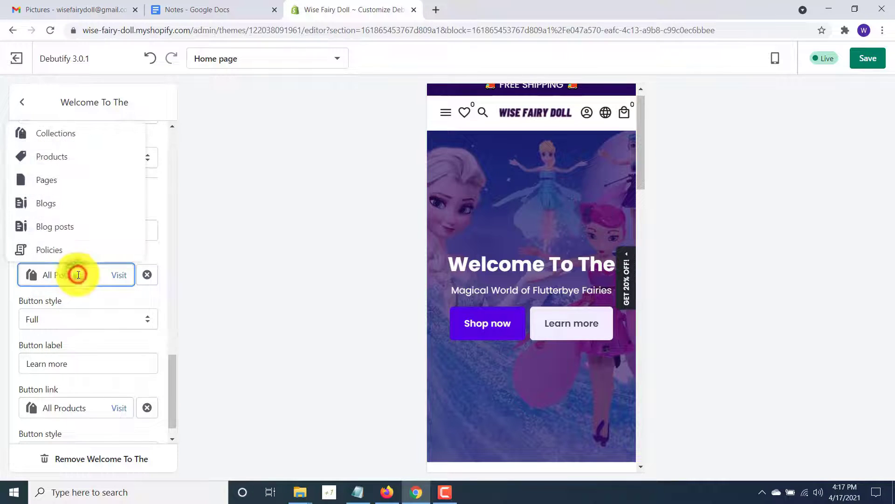
{"action": "left_click", "coordinate": [59, 161]}
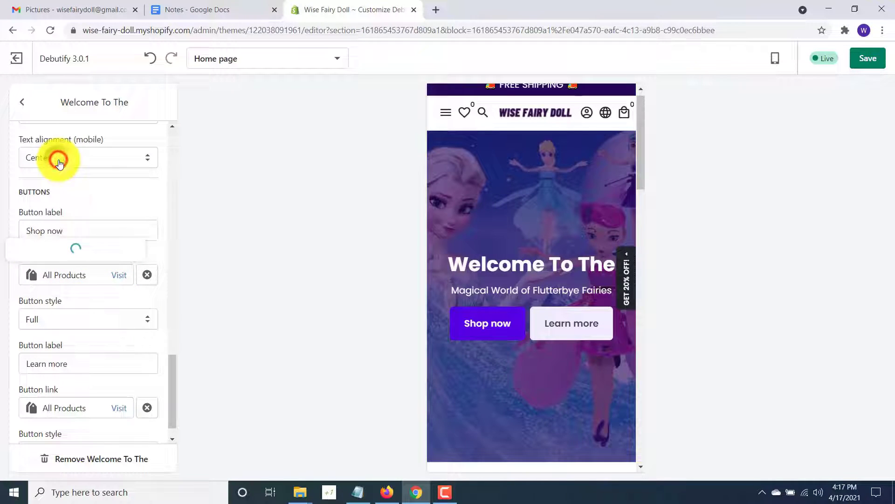
{"action": "left_click", "coordinate": [62, 254]}
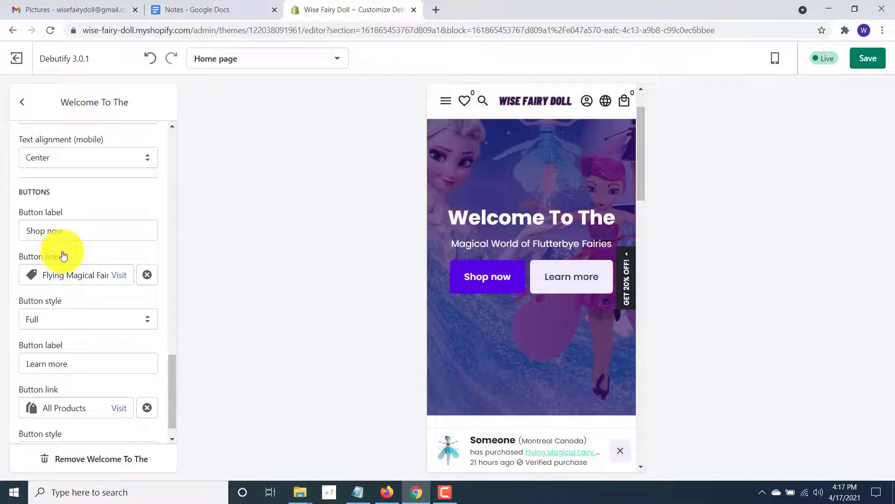
- Clear the second button's 'Learn more' label so that button disappears
{"action": "left_click_drag", "start_coordinate": [643, 158], "coordinate": [644, 141]}
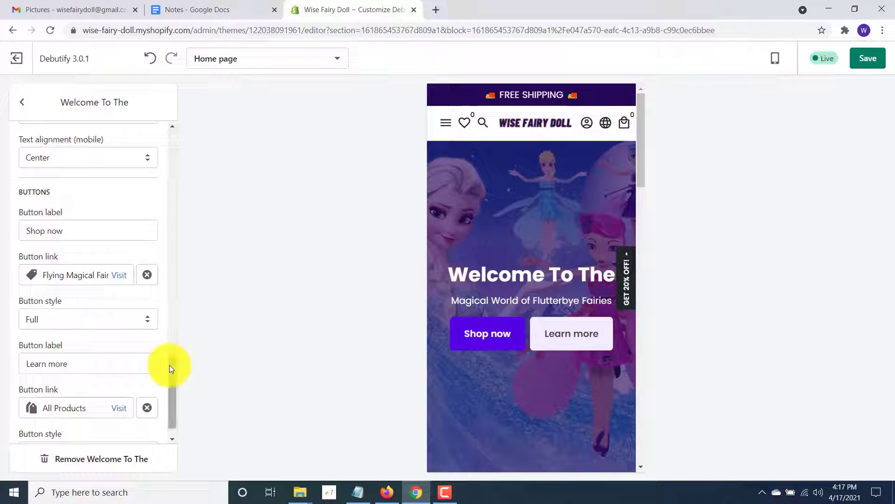
{"action": "scroll", "coordinate": [173, 365], "scroll_direction": "down", "scroll_amount": 1}
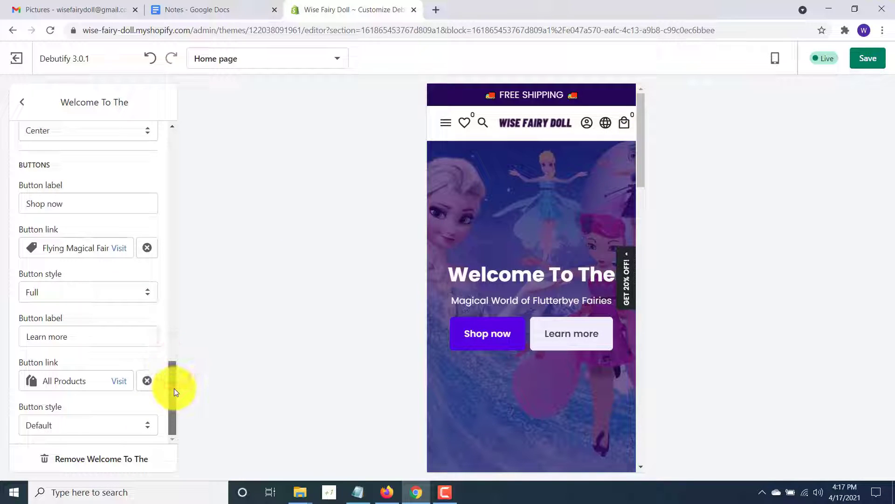
{"action": "left_click_drag", "start_coordinate": [175, 388], "coordinate": [163, 418]}
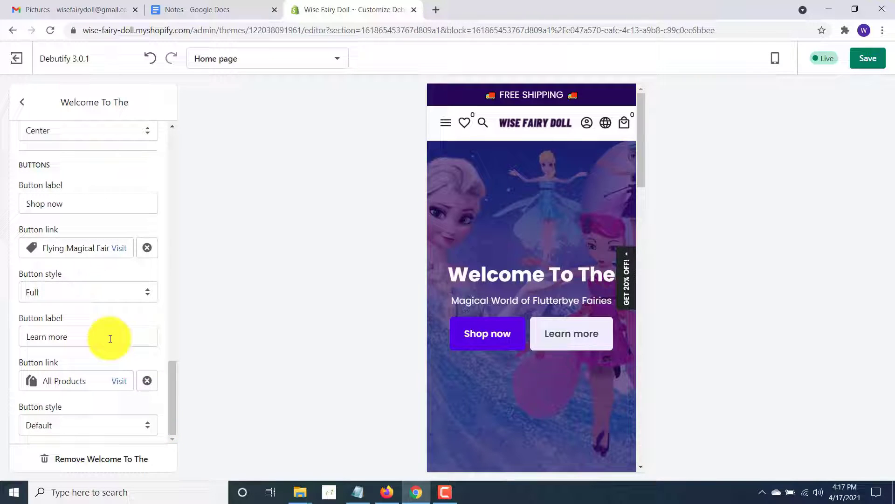
{"action": "left_click_drag", "start_coordinate": [76, 336], "coordinate": [9, 338]}
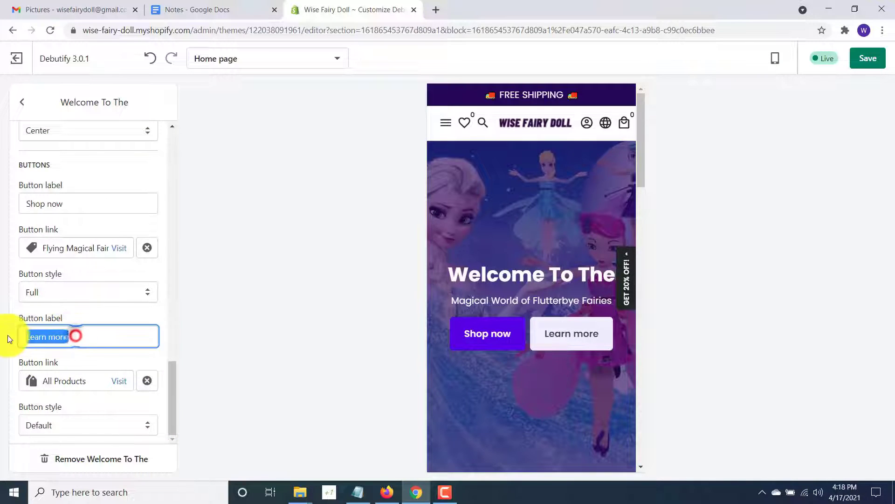
{"action": "key", "text": "BackSpace"}
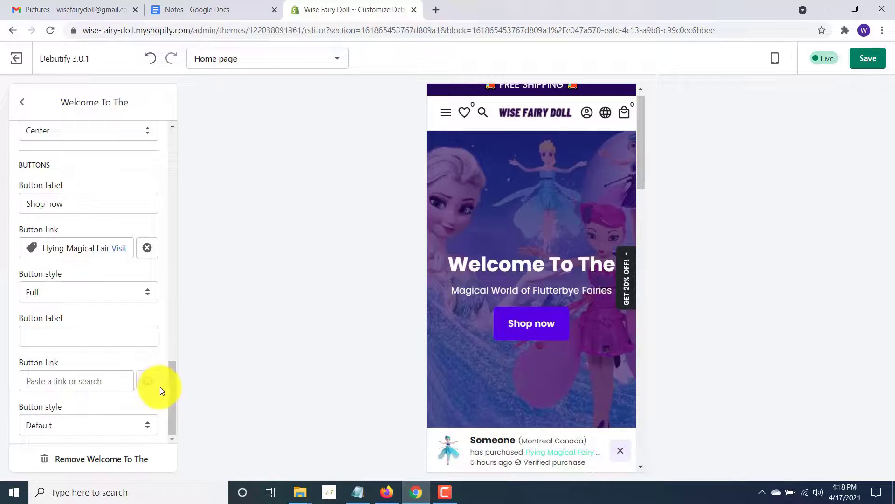
{"action": "left_click_drag", "start_coordinate": [174, 388], "coordinate": [184, 190]}
- Preview at desktop width, dismiss the newsletter popup, and return to the slideshow overview
{"action": "left_click", "coordinate": [775, 59]}
{"action": "left_click", "coordinate": [800, 113]}
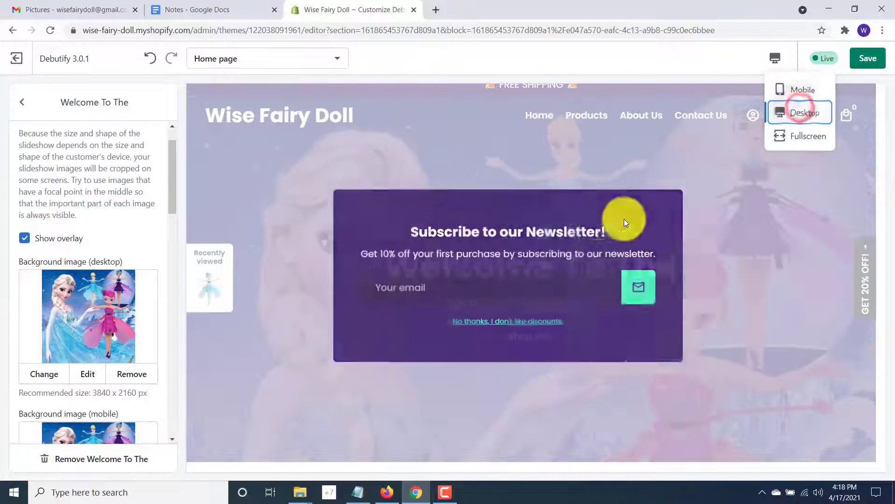
{"action": "left_click", "coordinate": [541, 322]}
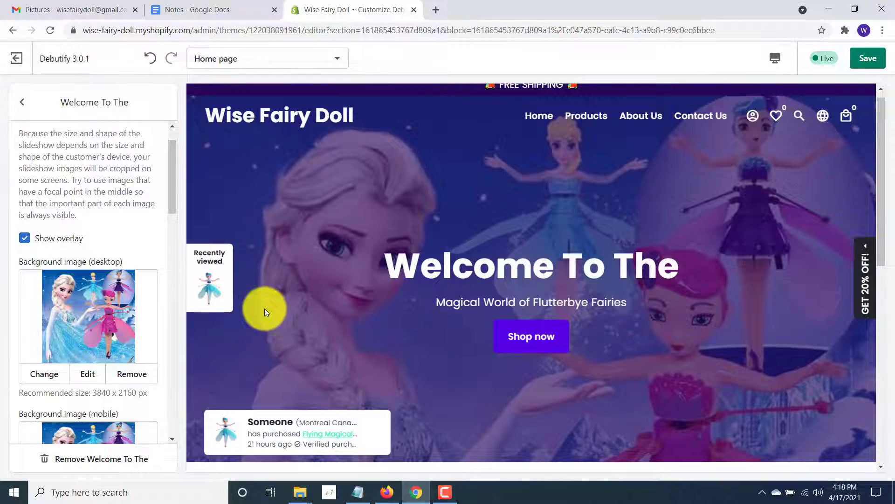
{"action": "scroll", "coordinate": [170, 160], "scroll_direction": "up", "scroll_amount": 2}
{"action": "left_click", "coordinate": [22, 101]}
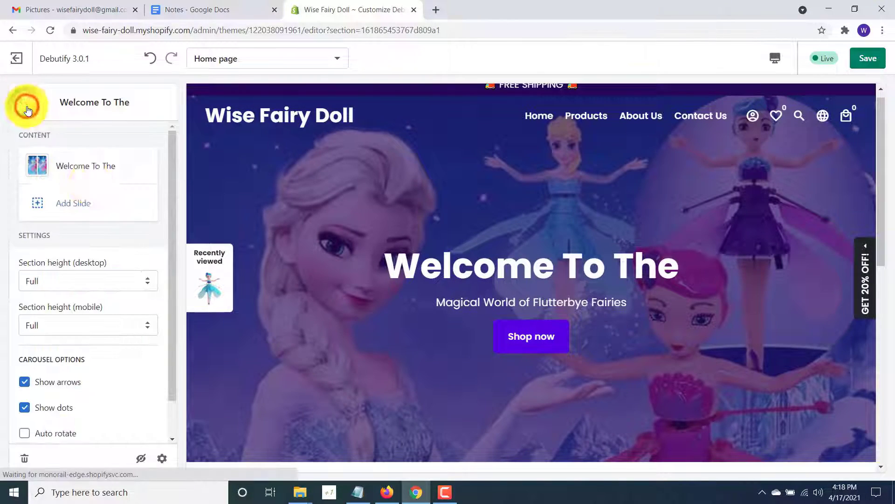
- Add a slide with the girl-and-flying-doll photo from Slideshow Pictures as its desktop background
{"action": "left_click", "coordinate": [84, 202]}
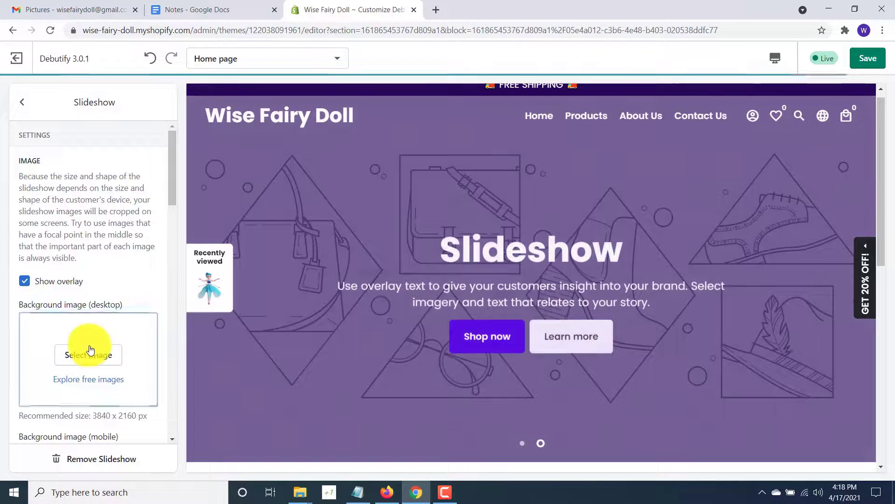
{"action": "left_click", "coordinate": [88, 356]}
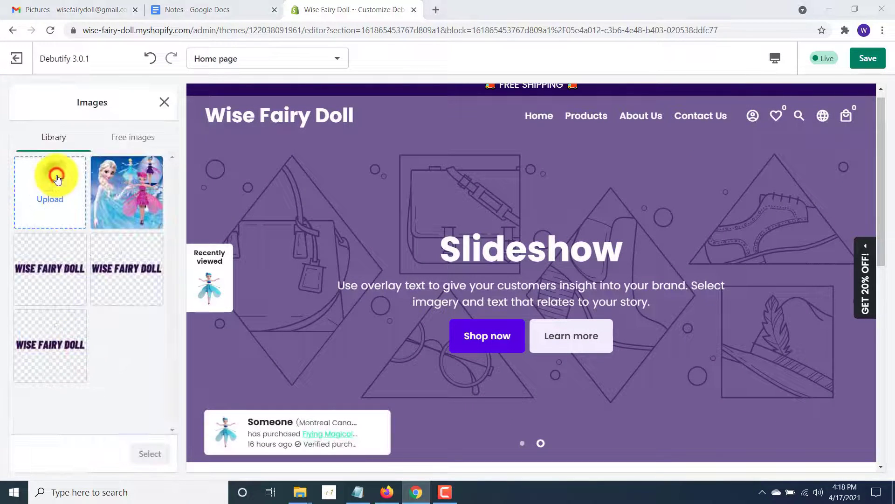
{"action": "left_click", "coordinate": [48, 162]}
{"action": "left_click", "coordinate": [117, 28]}
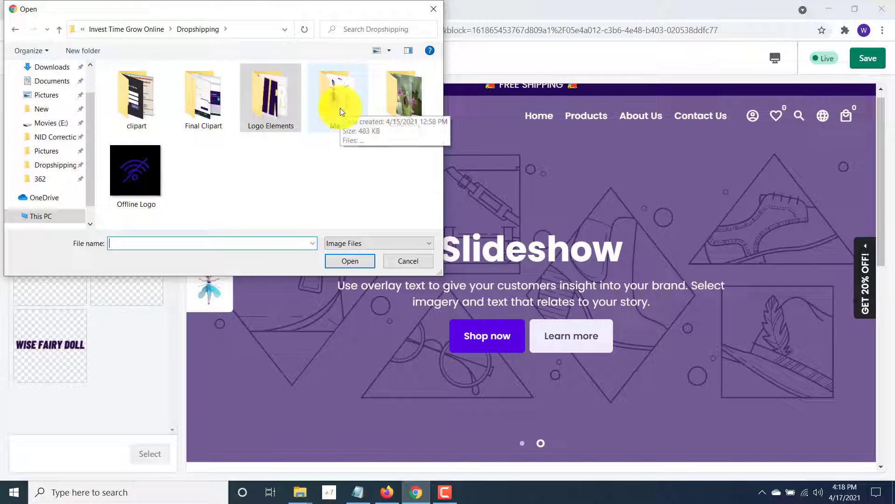
{"action": "double_click", "coordinate": [400, 119]}
{"action": "double_click", "coordinate": [334, 110]}
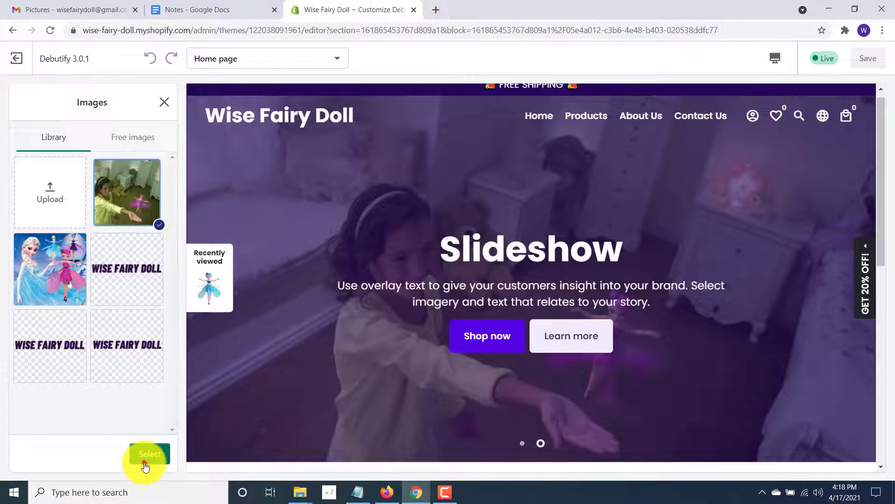
{"action": "left_click", "coordinate": [147, 455]}
{"action": "scroll", "coordinate": [173, 205], "scroll_direction": "down", "scroll_amount": 3}
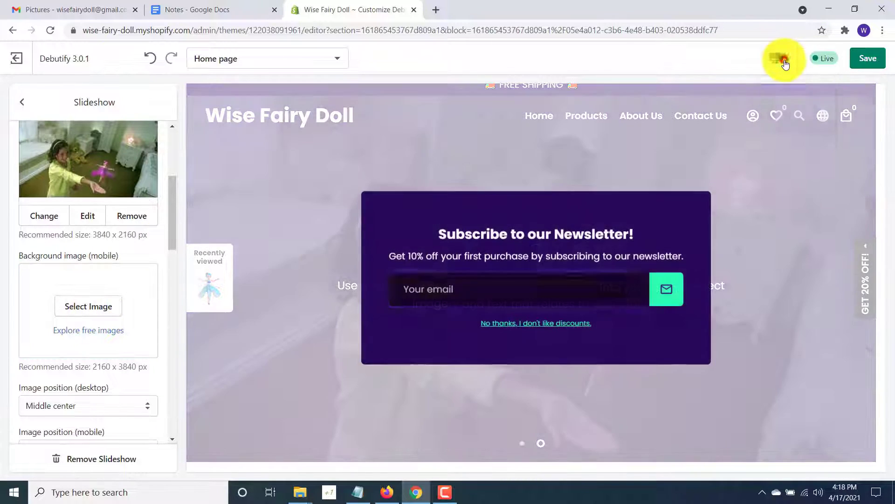
- In mobile preview, set the girl-and-doll photo as the slide's mobile background
{"action": "left_click", "coordinate": [776, 58]}
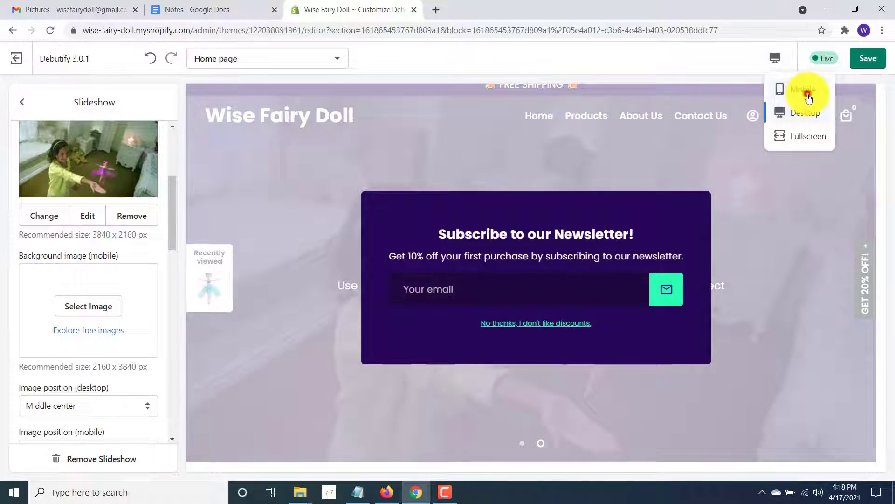
{"action": "left_click", "coordinate": [809, 97]}
{"action": "left_click", "coordinate": [88, 306]}
{"action": "left_click", "coordinate": [116, 191]}
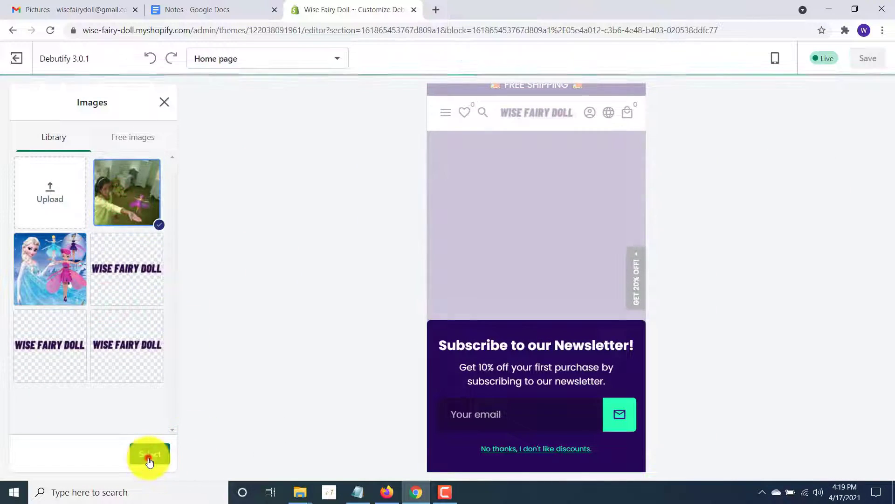
{"action": "left_click", "coordinate": [150, 461]}
{"action": "left_click", "coordinate": [520, 450]}
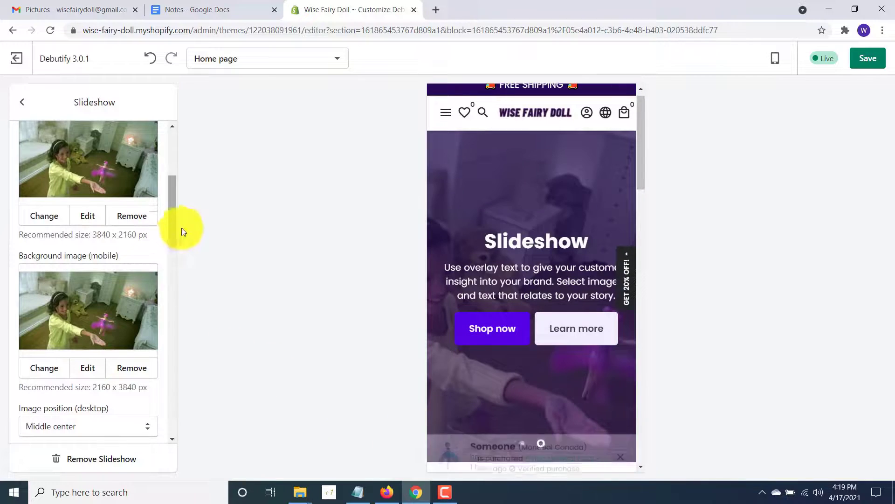
{"action": "scroll", "coordinate": [172, 231], "scroll_direction": "down", "scroll_amount": 3}
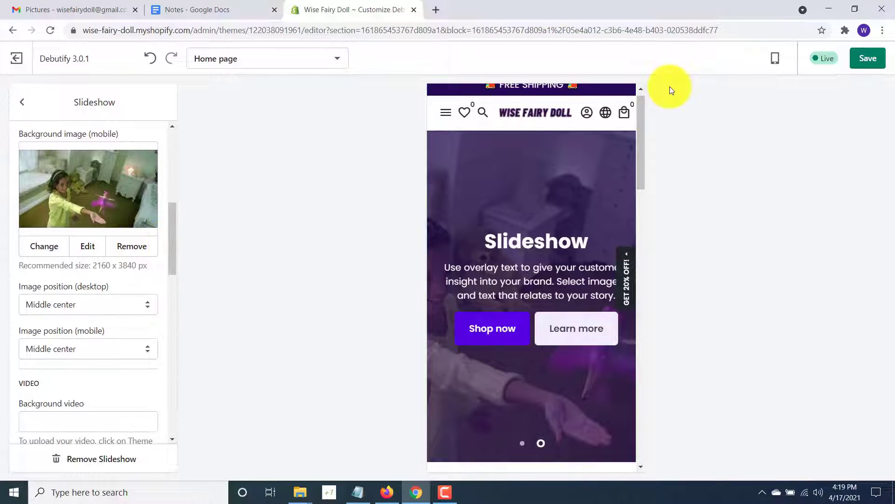
- Try several mobile image positions and settle on Bottom center
{"action": "left_click", "coordinate": [98, 349]}
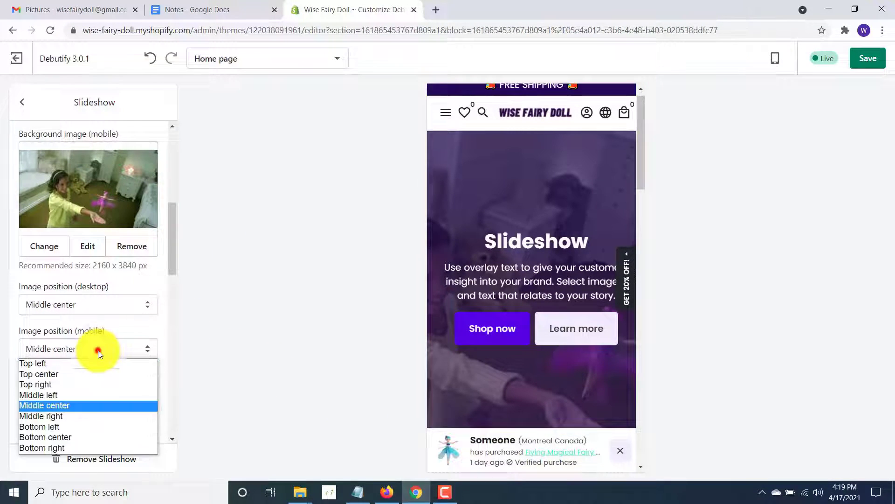
{"action": "left_click", "coordinate": [79, 438]}
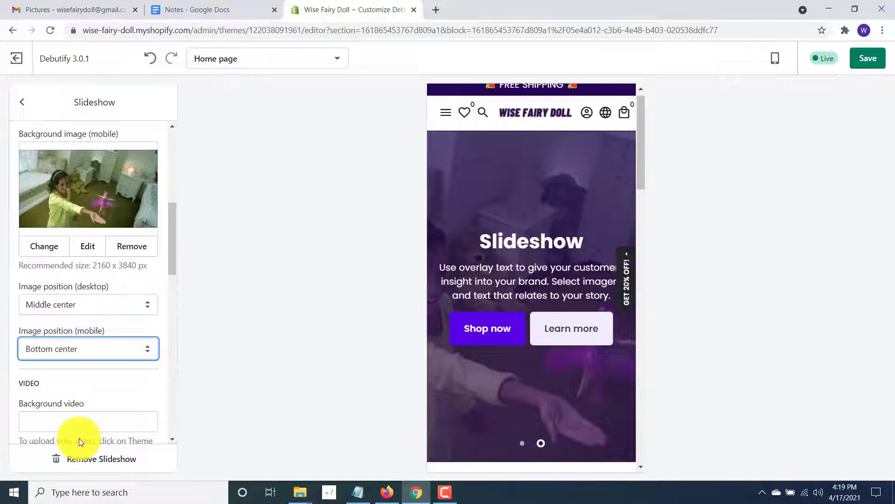
{"action": "left_click", "coordinate": [116, 350]}
{"action": "left_click", "coordinate": [58, 448]}
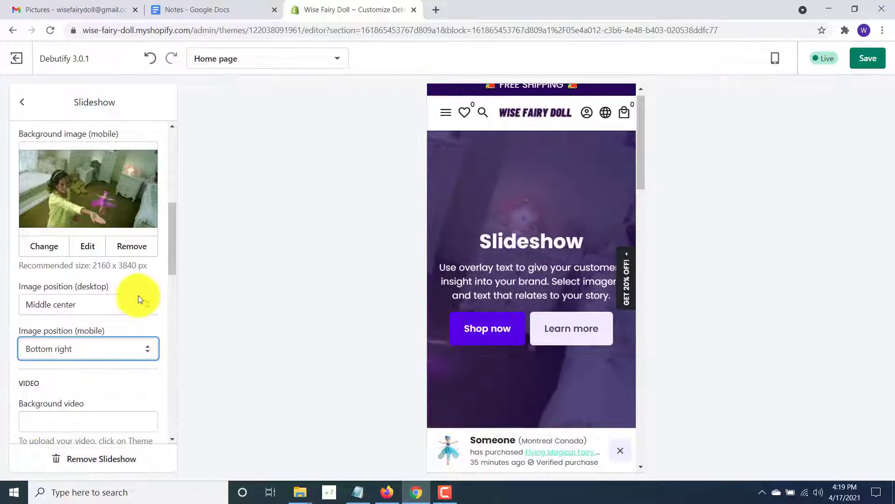
{"action": "left_click", "coordinate": [111, 350]}
{"action": "left_click", "coordinate": [70, 406]}
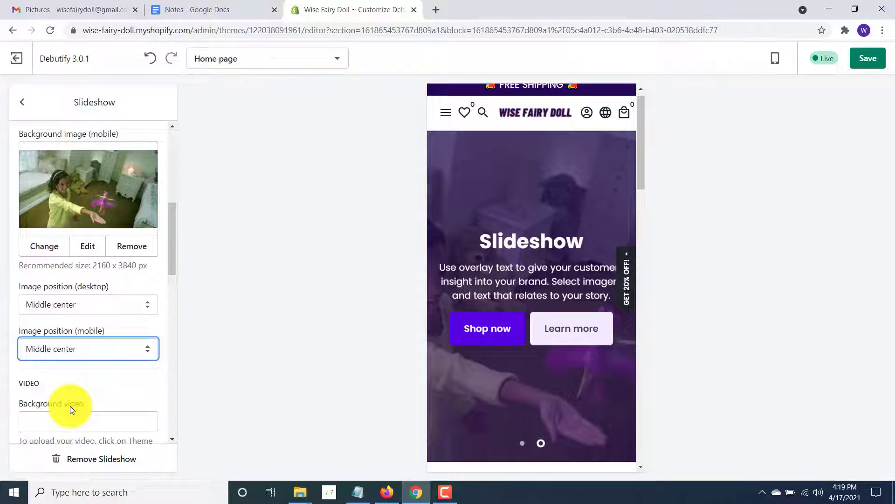
{"action": "left_click", "coordinate": [68, 347]}
{"action": "left_click", "coordinate": [57, 375]}
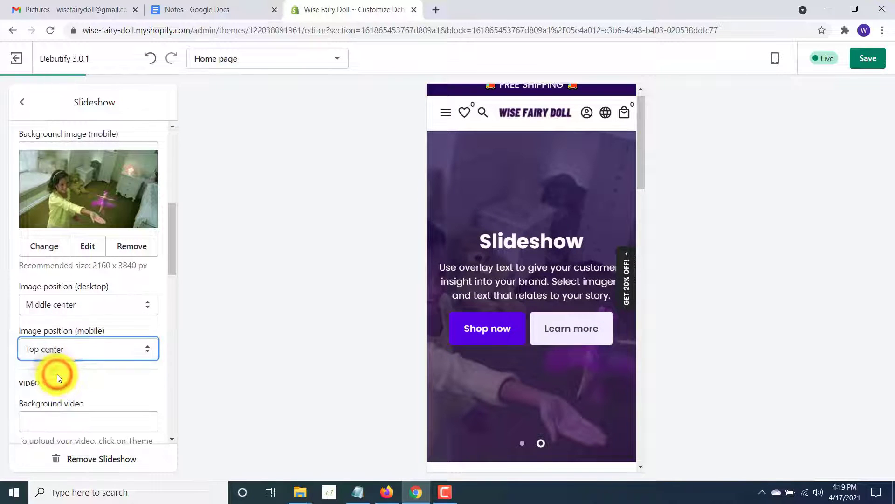
{"action": "left_click", "coordinate": [108, 348]}
{"action": "left_click", "coordinate": [66, 436]}
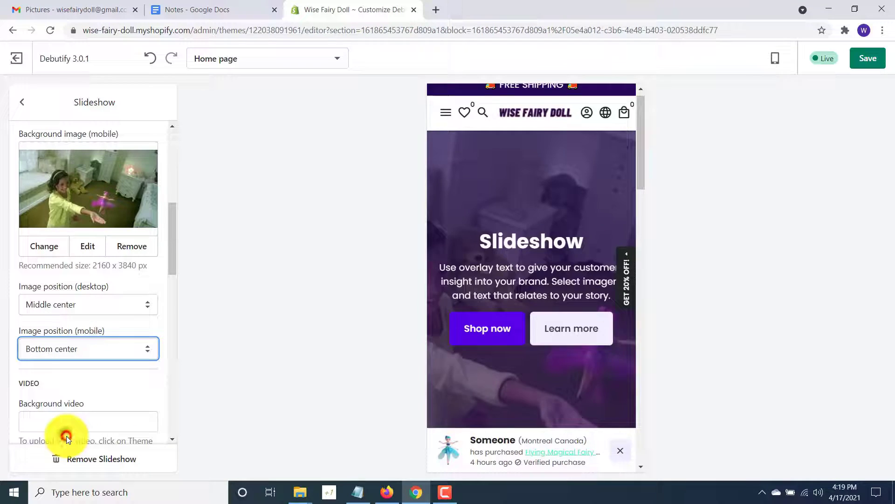
- Switch the preview back to desktop width
{"action": "left_click_drag", "start_coordinate": [172, 267], "coordinate": [172, 270]}
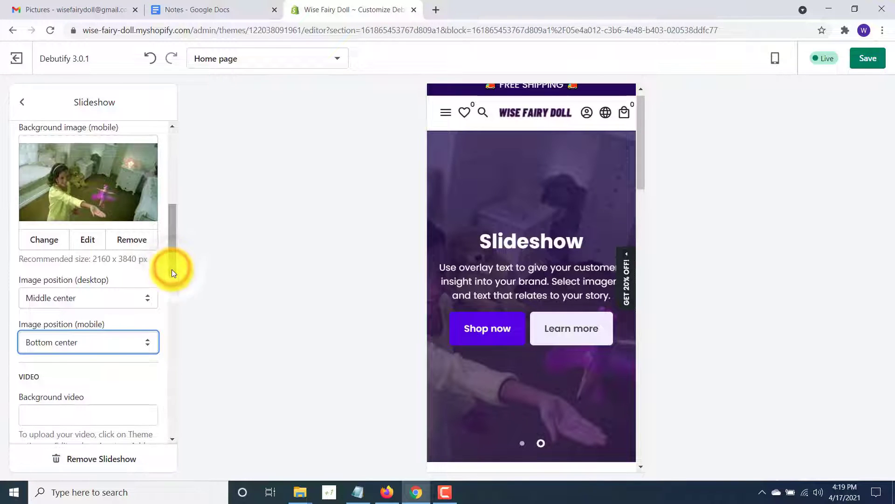
{"action": "left_click", "coordinate": [775, 58]}
{"action": "left_click", "coordinate": [779, 110]}
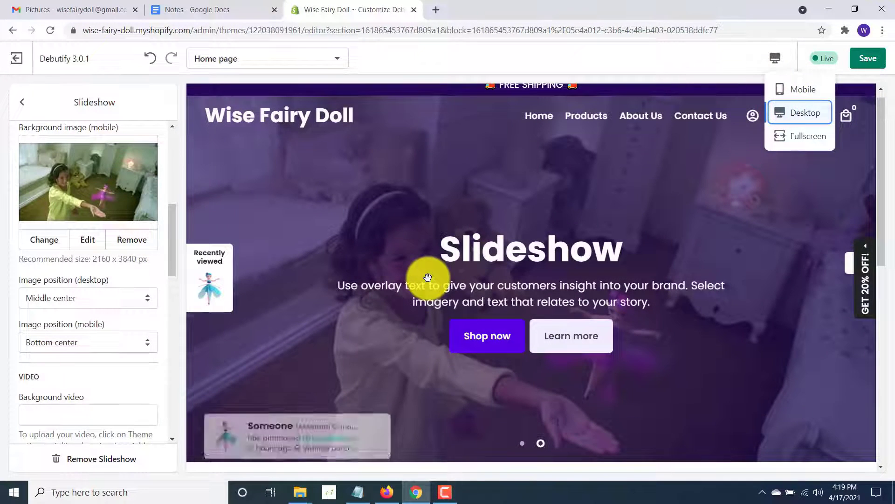
{"action": "left_click_drag", "start_coordinate": [175, 259], "coordinate": [169, 316]}
- Replace the second slide's heading with 'The Magic is in Your Hand' from the notes
{"action": "left_click", "coordinate": [209, 9]}
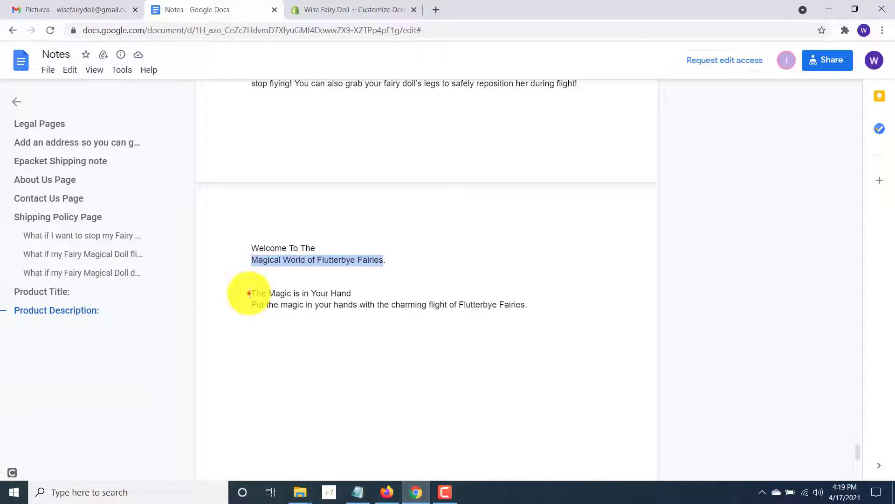
{"action": "left_click_drag", "start_coordinate": [251, 294], "coordinate": [356, 294]}
{"action": "key", "text": "ctrl+c"}
{"action": "left_click", "coordinate": [394, 9]}
{"action": "left_click", "coordinate": [120, 288]}
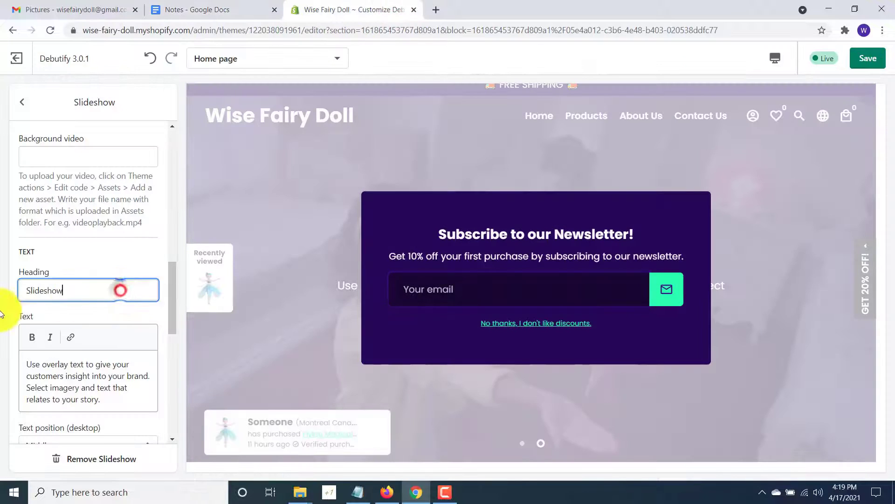
{"action": "key", "text": "ctrl+a"}
{"action": "key", "text": "ctrl+v"}
- Paste the Flutterbye Fairies sentence from the notes as the slide text, unbolded, then dismiss the newsletter popup
{"action": "triple_click", "coordinate": [85, 376]}
{"action": "left_click", "coordinate": [209, 9]}
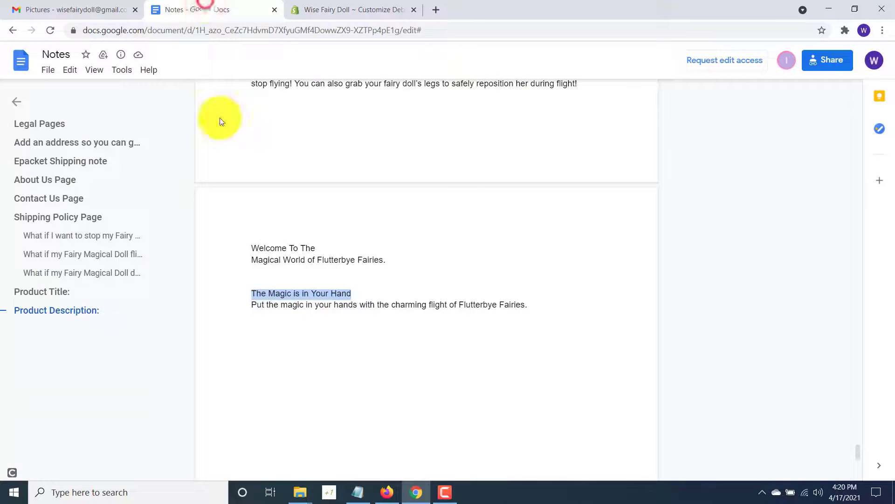
{"action": "left_click_drag", "start_coordinate": [252, 306], "coordinate": [530, 302]}
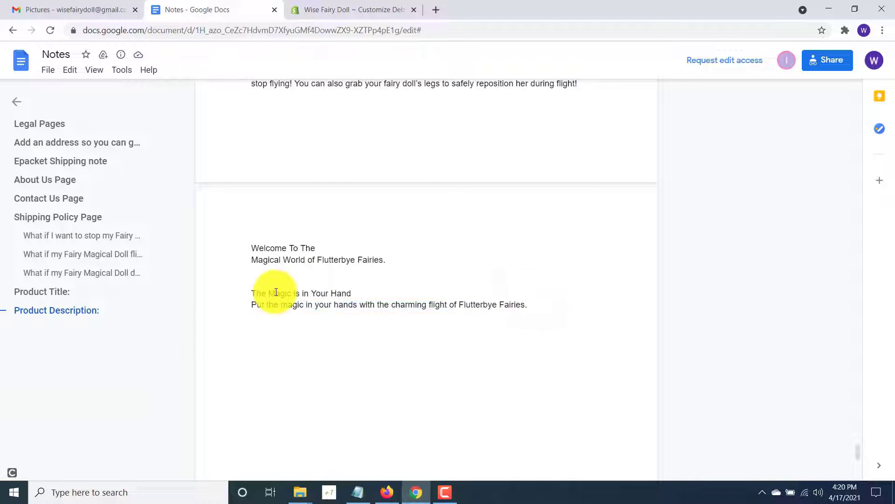
{"action": "left_click_drag", "start_coordinate": [250, 306], "coordinate": [531, 307]}
{"action": "key", "text": "ctrl+c"}
{"action": "left_click", "coordinate": [345, 10]}
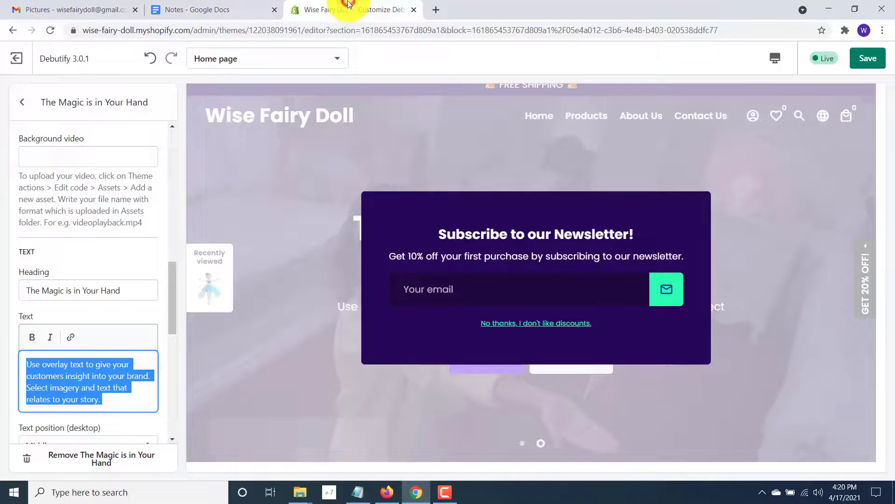
{"action": "key", "text": "ctrl+v"}
{"action": "left_click_drag", "start_coordinate": [106, 385], "coordinate": [7, 356]}
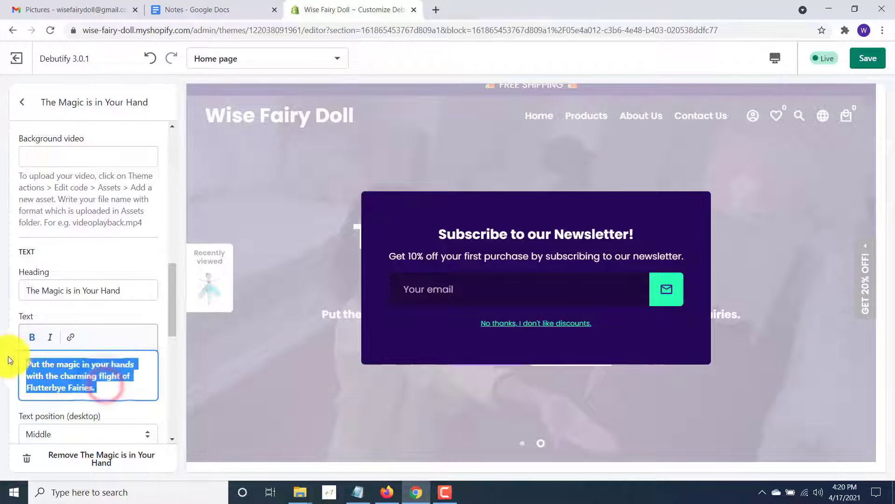
{"action": "left_click", "coordinate": [31, 337]}
{"action": "left_click", "coordinate": [75, 386]}
{"action": "left_click", "coordinate": [520, 323]}
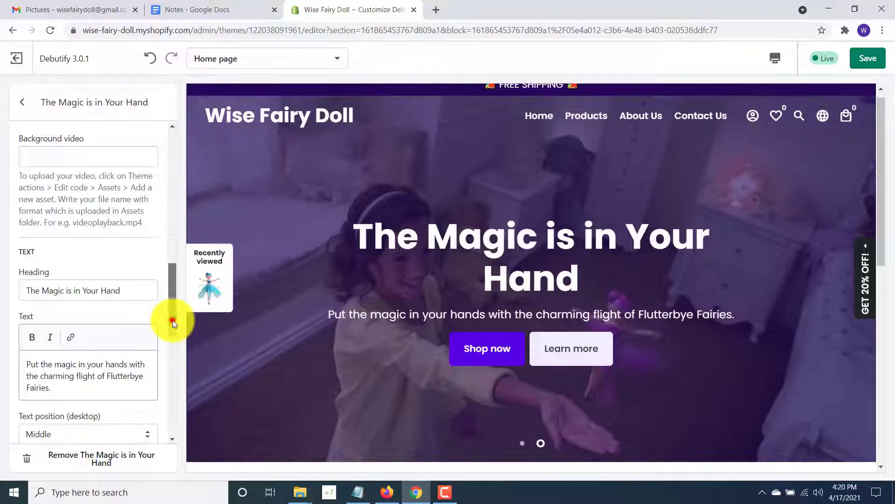
{"action": "left_click_drag", "start_coordinate": [173, 320], "coordinate": [170, 356]}
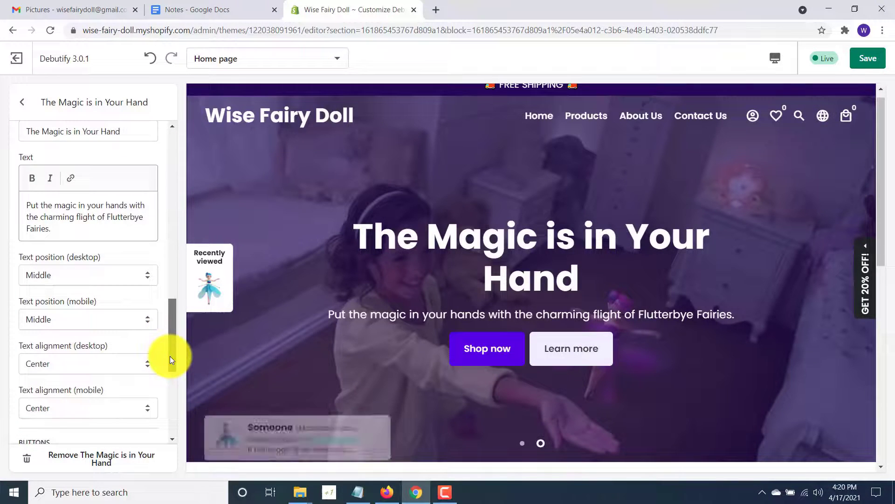
- In mobile preview, link Shop now to the Flying Magical Fairy Doll product
{"action": "left_click", "coordinate": [776, 57]}
{"action": "left_click", "coordinate": [793, 91]}
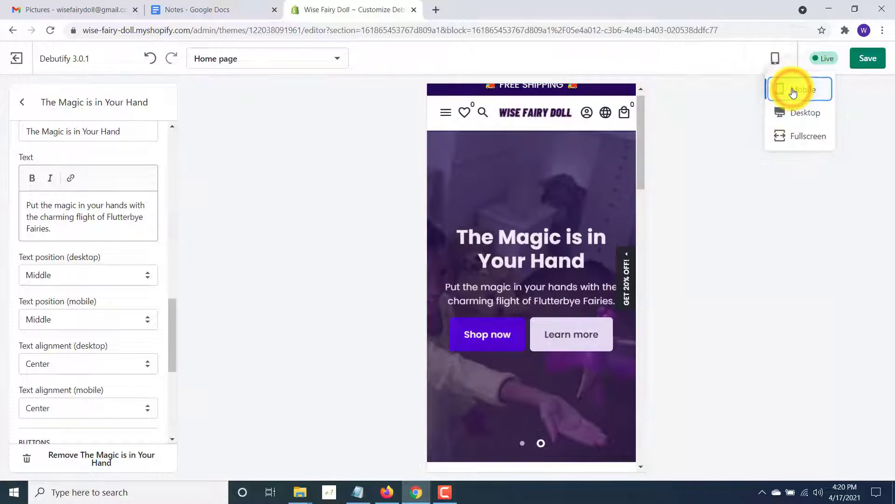
{"action": "left_click_drag", "start_coordinate": [170, 319], "coordinate": [166, 366]}
{"action": "left_click", "coordinate": [64, 306]}
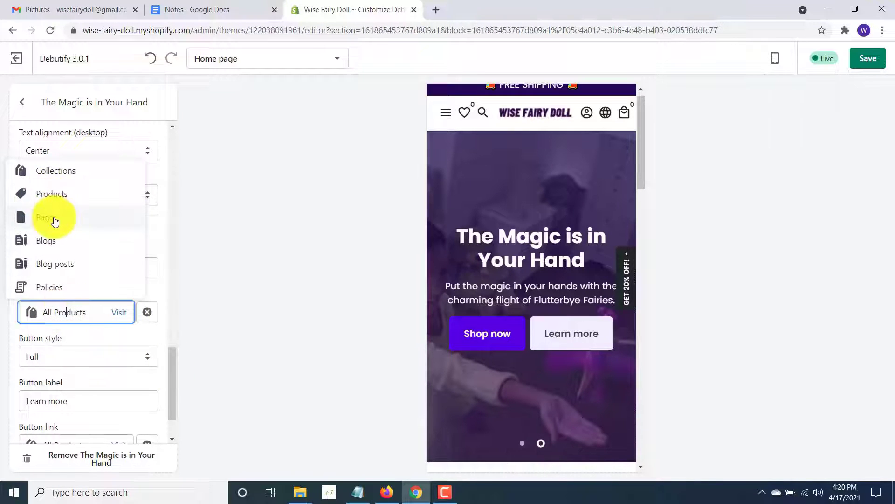
{"action": "left_click", "coordinate": [51, 187]}
{"action": "left_click", "coordinate": [61, 286]}
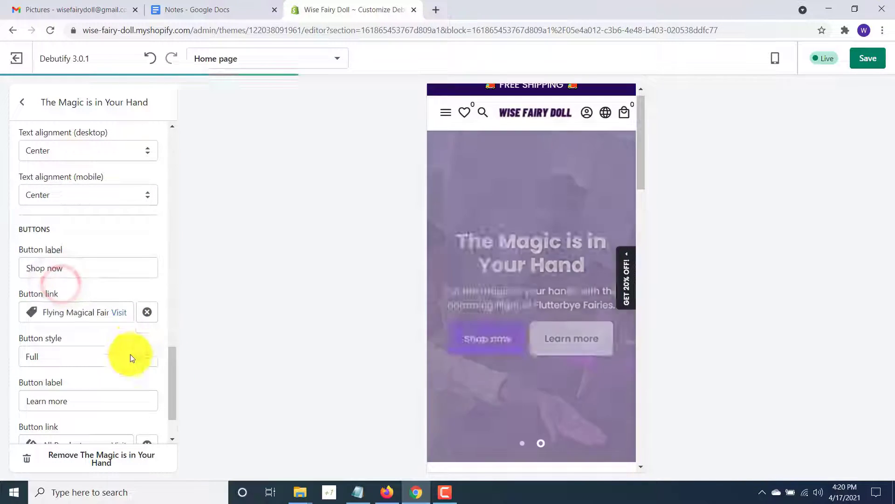
- Clear the second button's 'Learn more' label and its link
{"action": "left_click_drag", "start_coordinate": [169, 348], "coordinate": [168, 368]}
{"action": "left_click_drag", "start_coordinate": [94, 336], "coordinate": [2, 342]}
{"action": "key", "text": "BackSpace"}
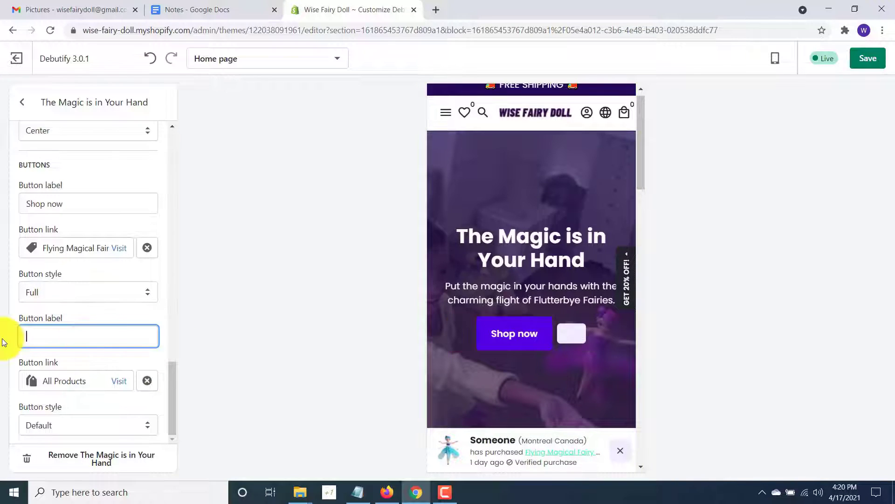
{"action": "left_click", "coordinate": [148, 381]}
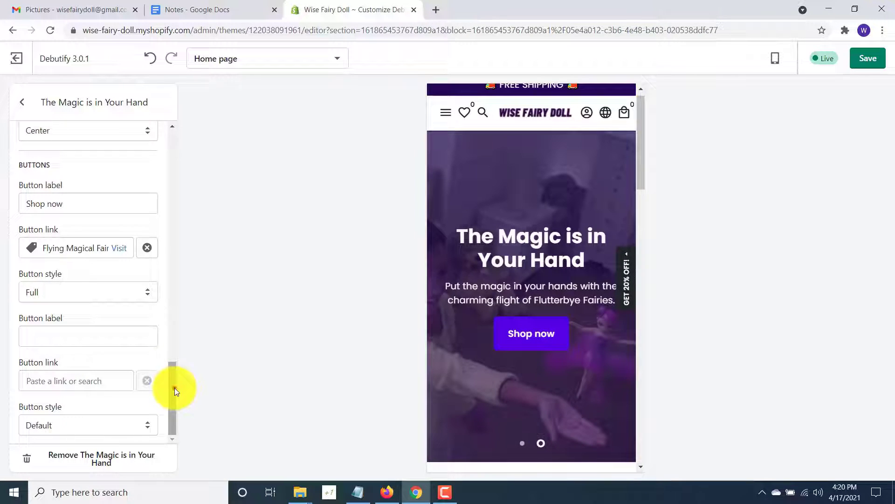
- Turn on slideshow auto-rotation with a 5-second interval
{"action": "left_click", "coordinate": [22, 103]}
{"action": "left_click_drag", "start_coordinate": [173, 214], "coordinate": [167, 286]}
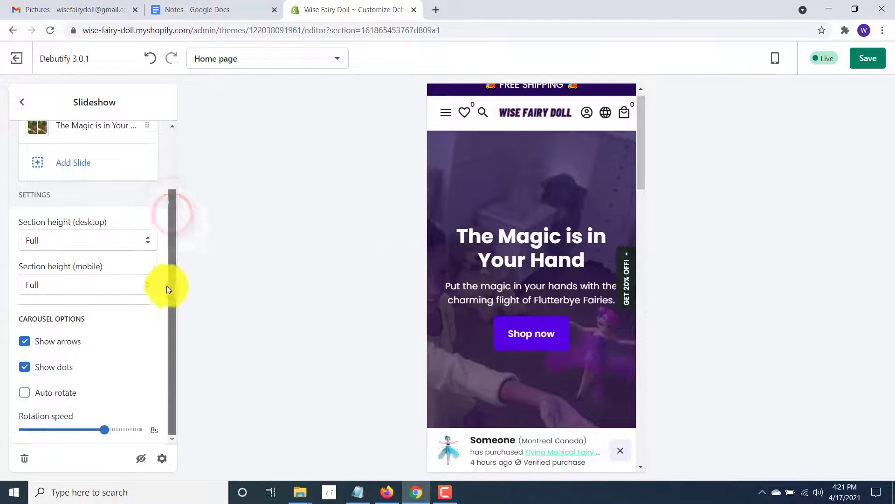
{"action": "left_click", "coordinate": [43, 397]}
{"action": "left_click_drag", "start_coordinate": [104, 430], "coordinate": [56, 430]}
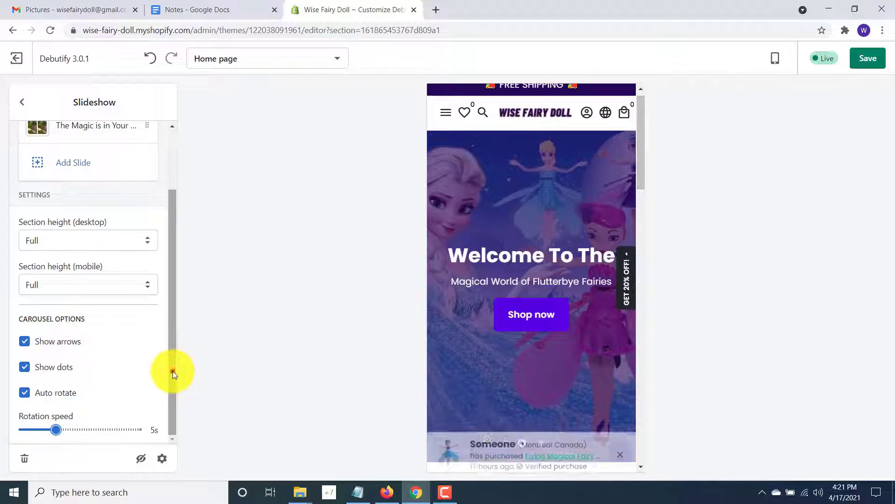
{"action": "left_click_drag", "start_coordinate": [172, 373], "coordinate": [180, 287]}
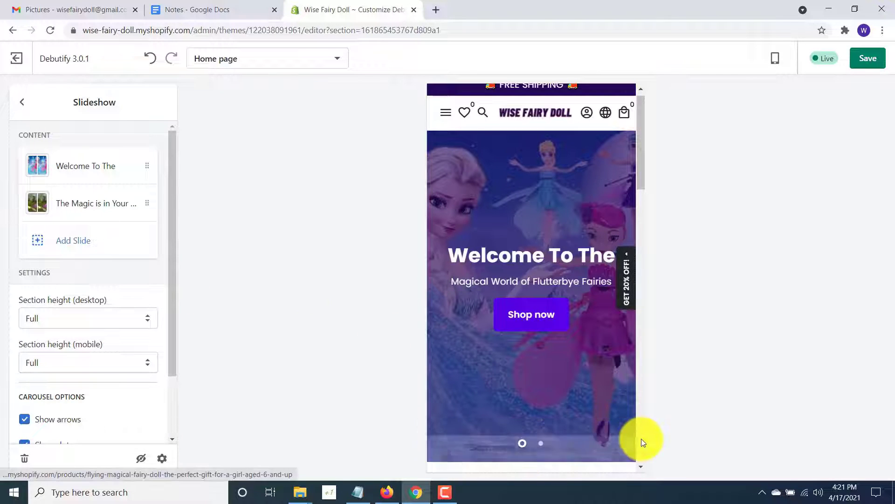
- Save, then review the home page at desktop width after accepting cookies, and leave the slideshow settings
{"action": "left_click", "coordinate": [866, 58]}
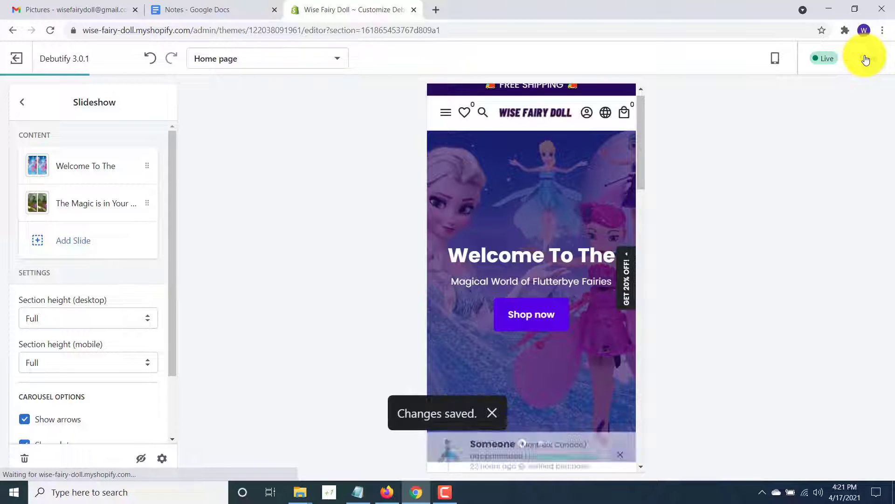
{"action": "left_click", "coordinate": [774, 57]}
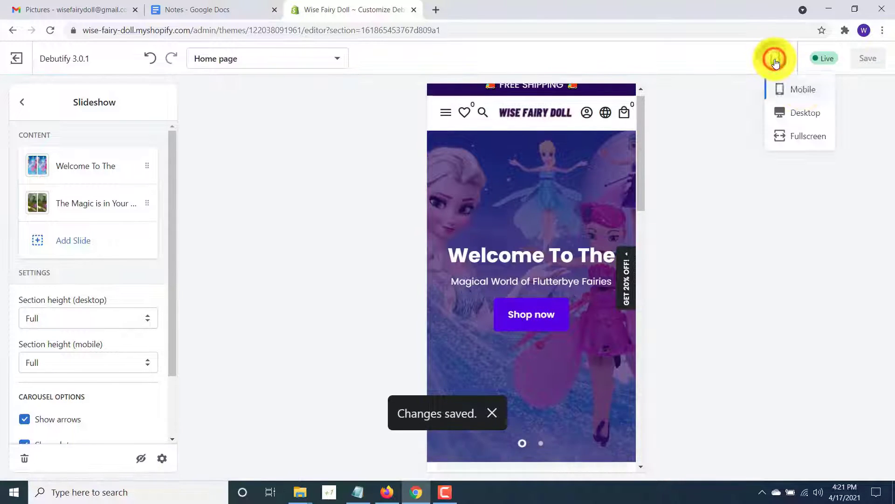
{"action": "left_click", "coordinate": [792, 116]}
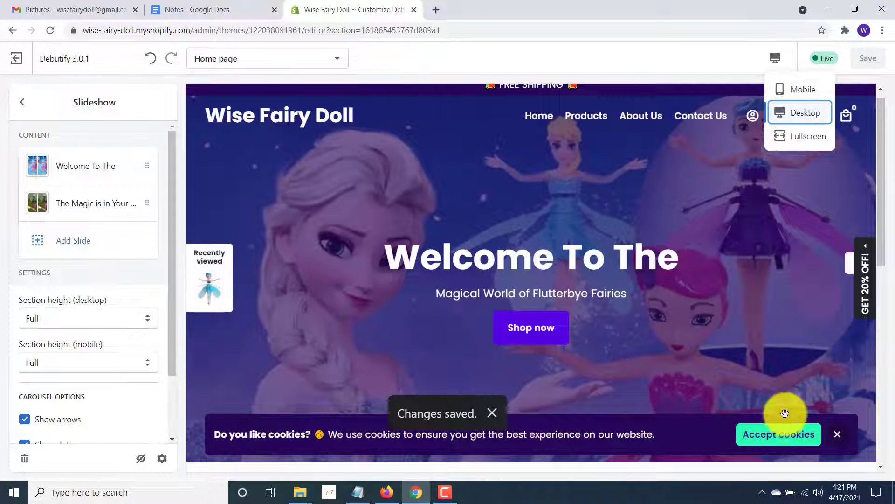
{"action": "left_click", "coordinate": [777, 438]}
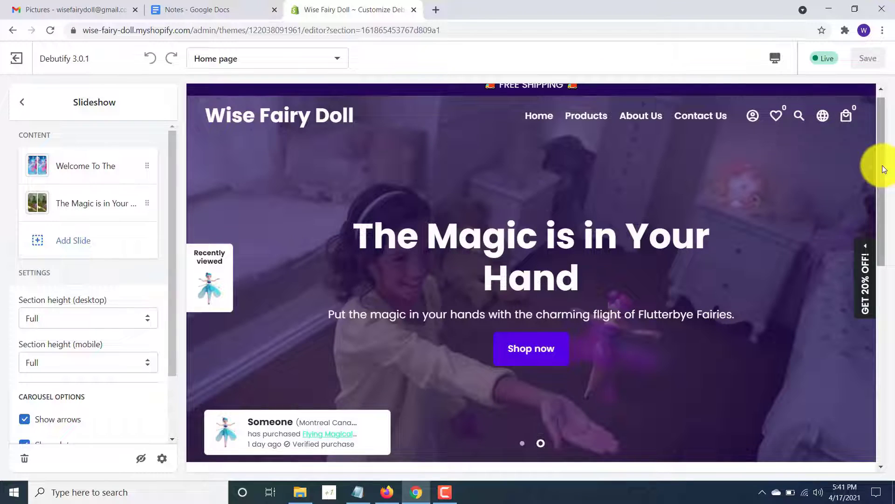
{"action": "scroll", "coordinate": [883, 169], "scroll_direction": "down", "scroll_amount": 3}
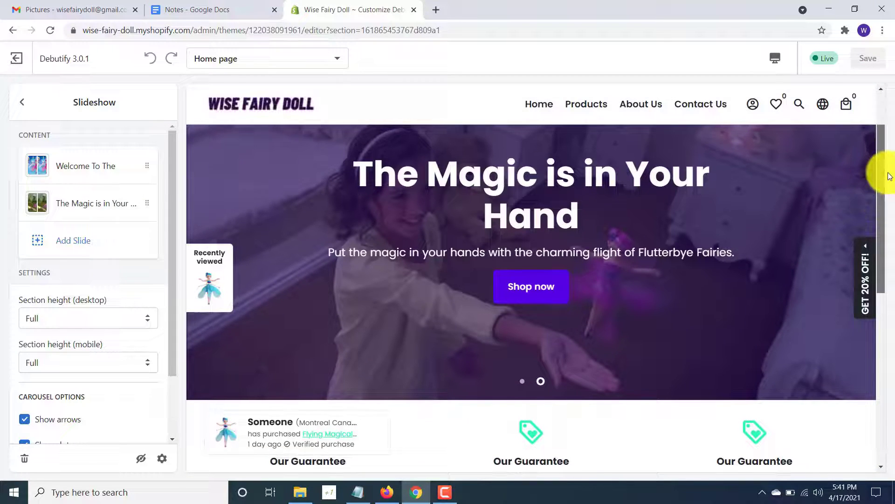
{"action": "scroll", "coordinate": [888, 177], "scroll_direction": "up", "scroll_amount": 3}
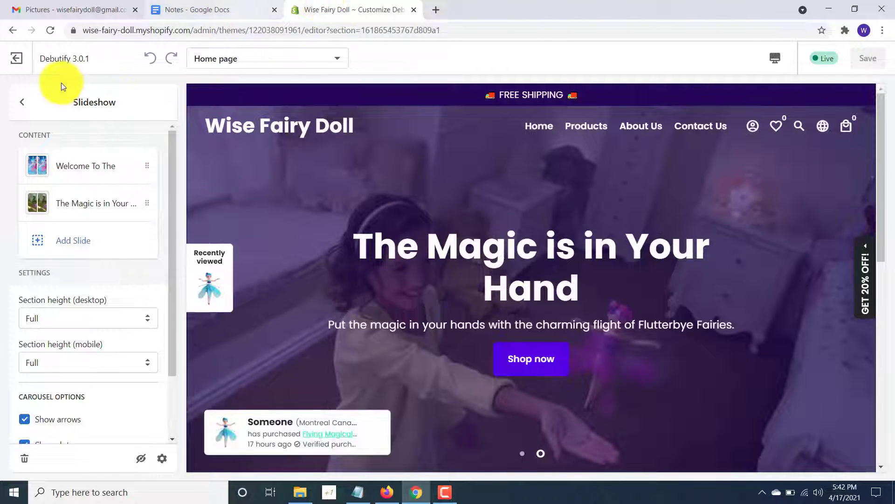
{"action": "left_click", "coordinate": [19, 103]}
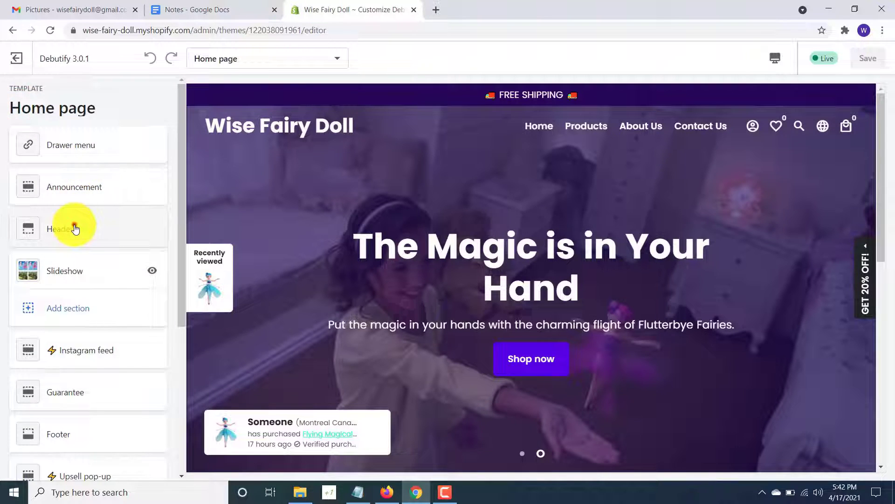
- In Header settings, upload the removebg-preview WISE FAIRY DOLL logo as the inverted logo
{"action": "left_click", "coordinate": [73, 226]}
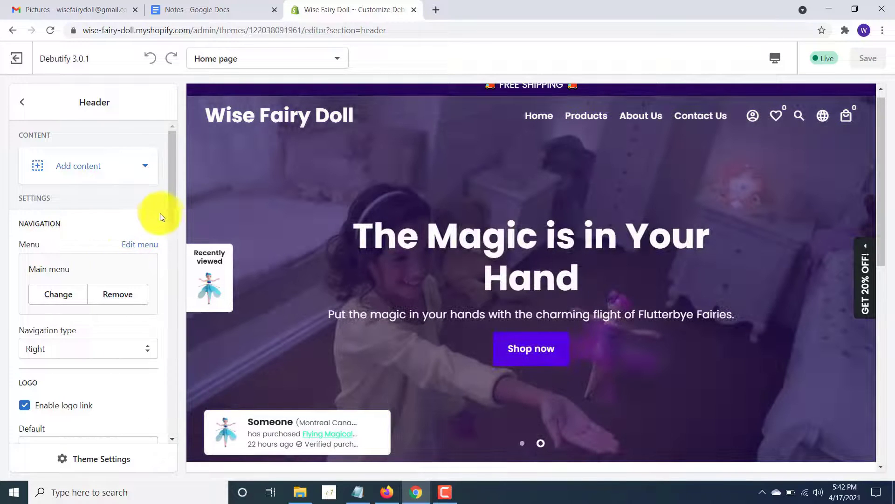
{"action": "left_click_drag", "start_coordinate": [175, 201], "coordinate": [167, 320]}
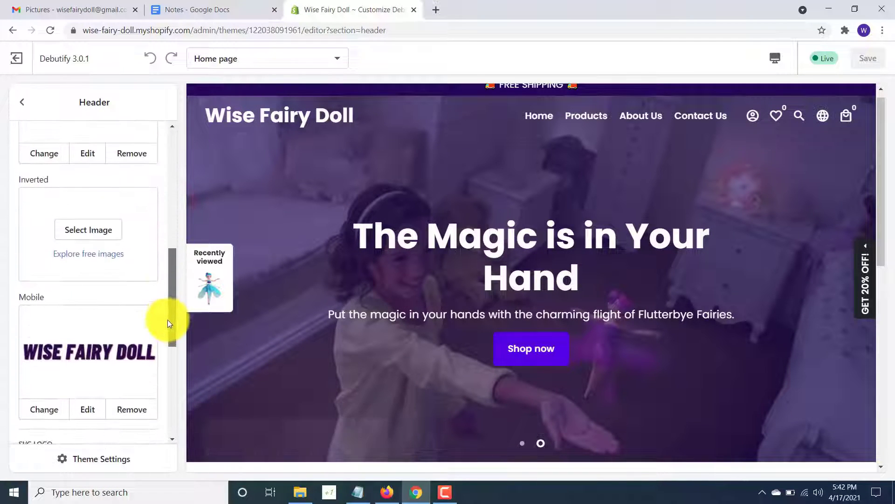
{"action": "left_click", "coordinate": [98, 227]}
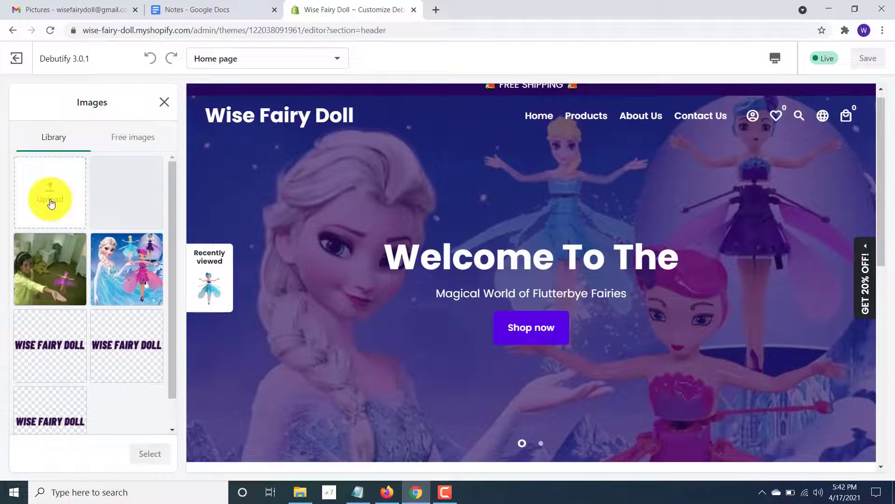
{"action": "left_click", "coordinate": [50, 202]}
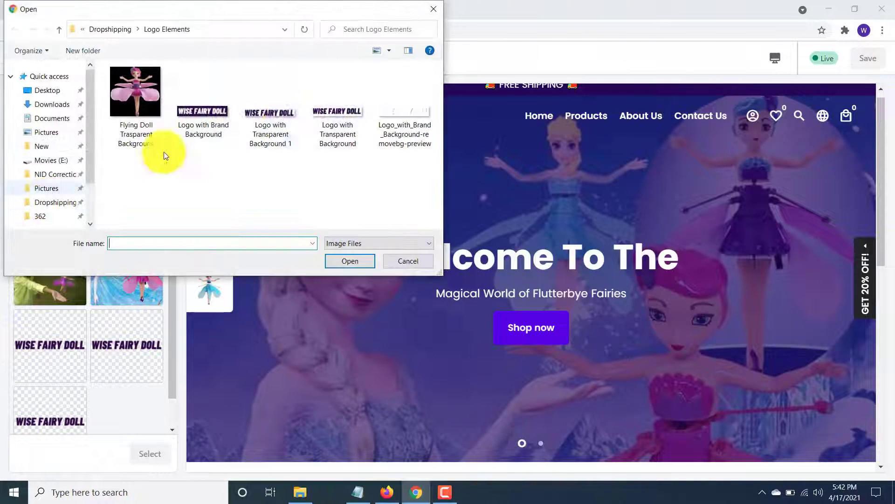
{"action": "double_click", "coordinate": [414, 129]}
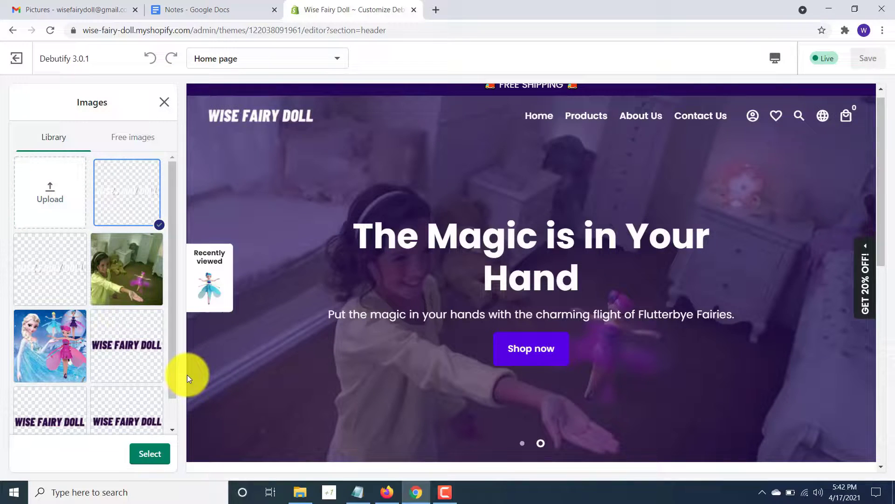
{"action": "left_click", "coordinate": [156, 461]}
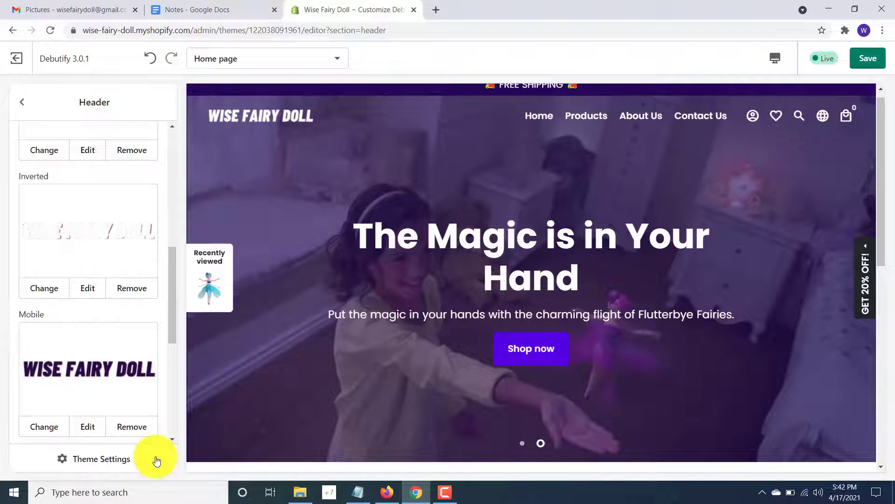
- Save the header logo change, dismiss the newsletter popup, and scroll the preview to the top
{"action": "left_click", "coordinate": [870, 60]}
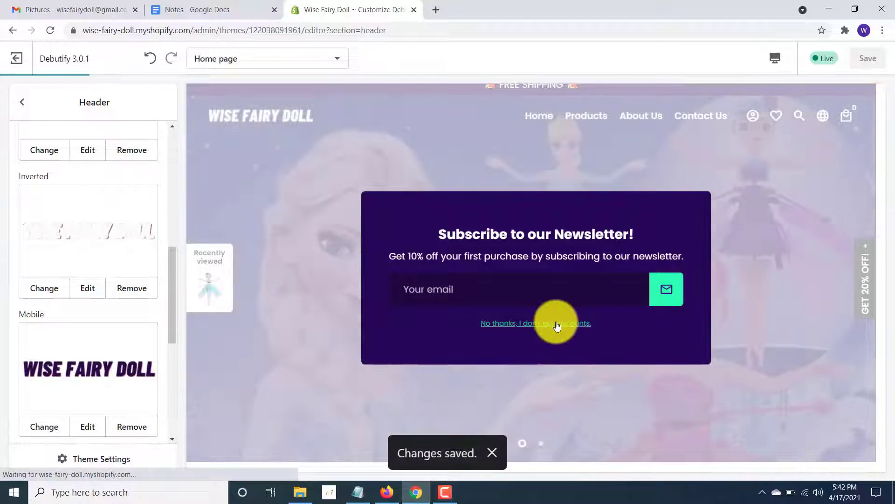
{"action": "left_click", "coordinate": [557, 324]}
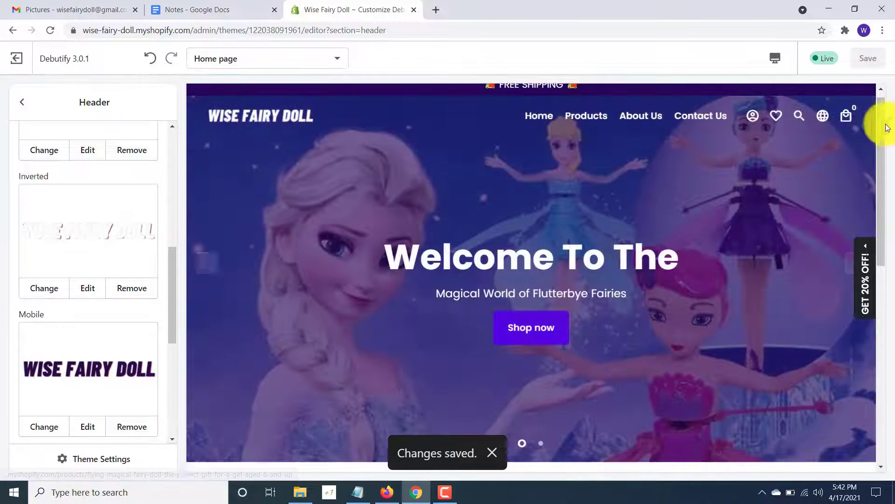
{"action": "left_click_drag", "start_coordinate": [882, 127], "coordinate": [893, 101]}
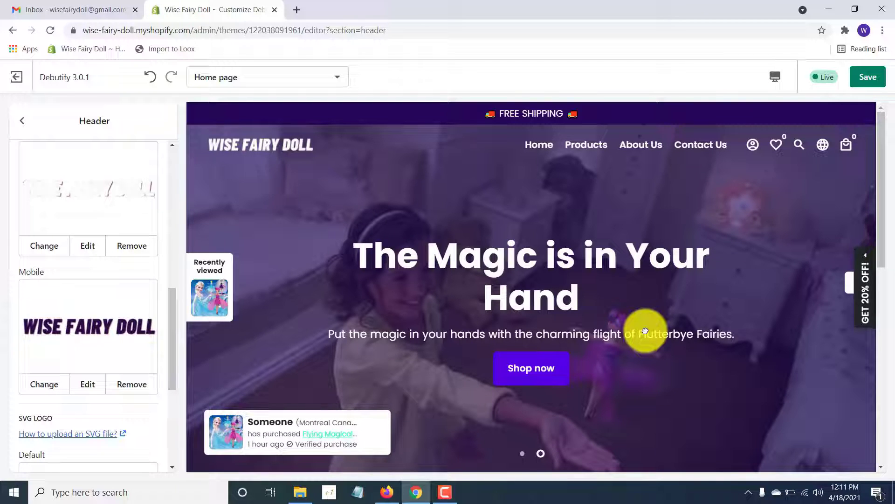
- Add a Featured product section from the Product category to the home page
{"action": "left_click", "coordinate": [20, 122]}
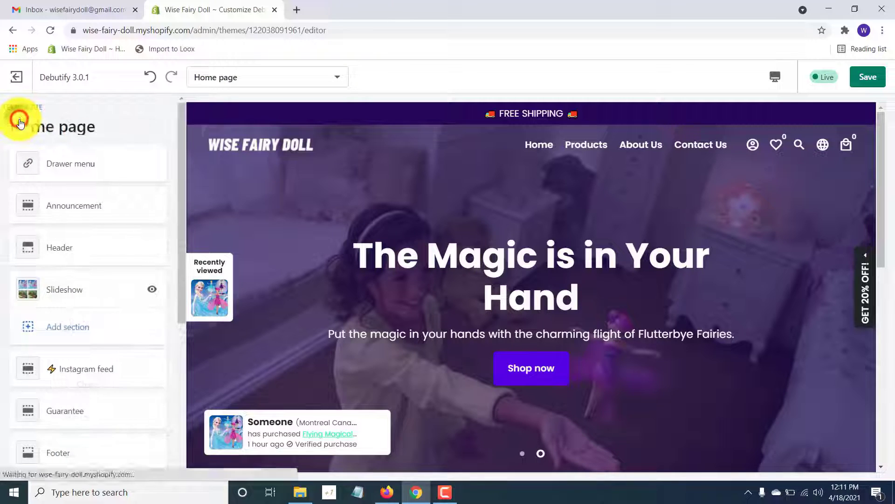
{"action": "left_click", "coordinate": [70, 330]}
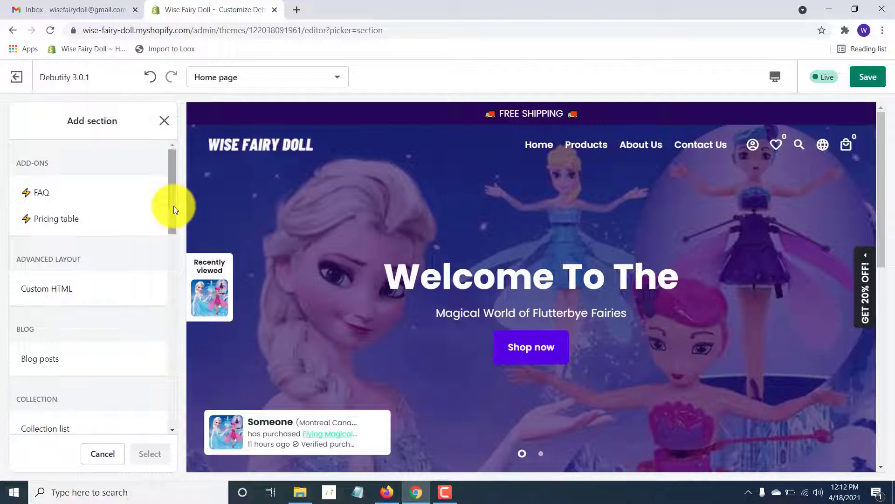
{"action": "left_click_drag", "start_coordinate": [174, 206], "coordinate": [174, 387]}
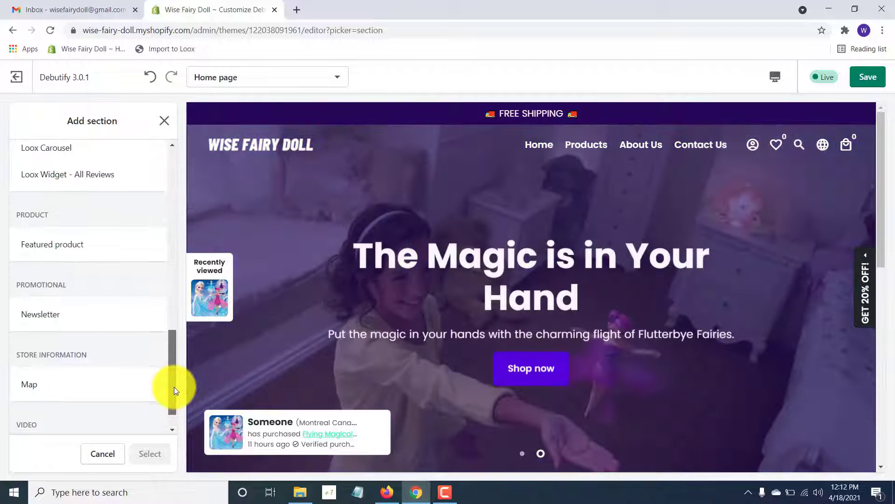
{"action": "left_click", "coordinate": [52, 245]}
{"action": "left_click", "coordinate": [151, 456]}
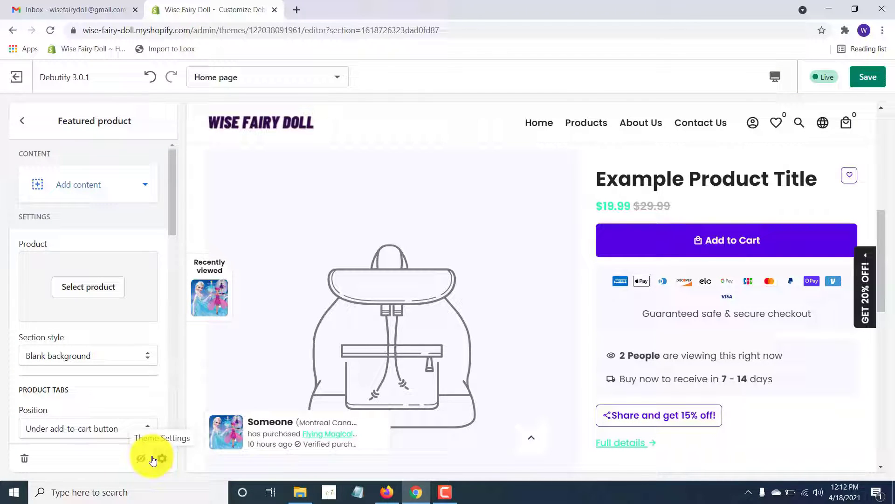
- Choose the Flying Magical Fairy Doll as the Featured product section's product
{"action": "left_click", "coordinate": [81, 287]}
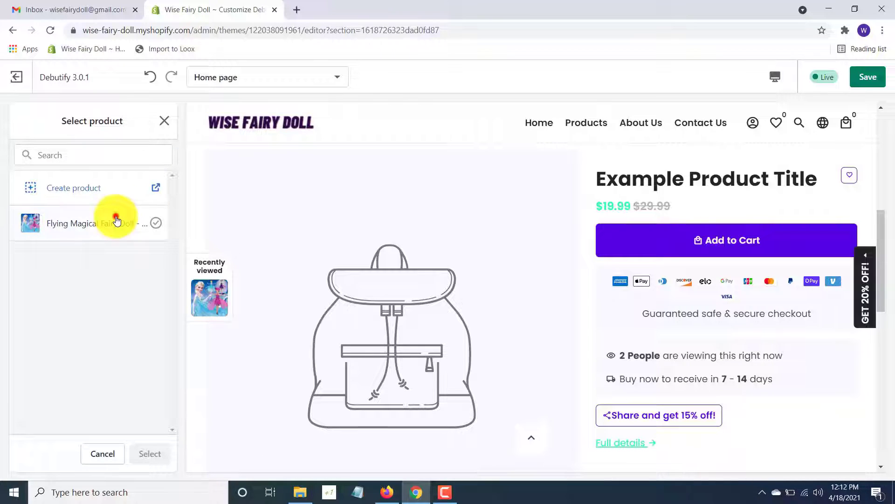
{"action": "left_click", "coordinate": [116, 221]}
{"action": "left_click", "coordinate": [152, 456]}
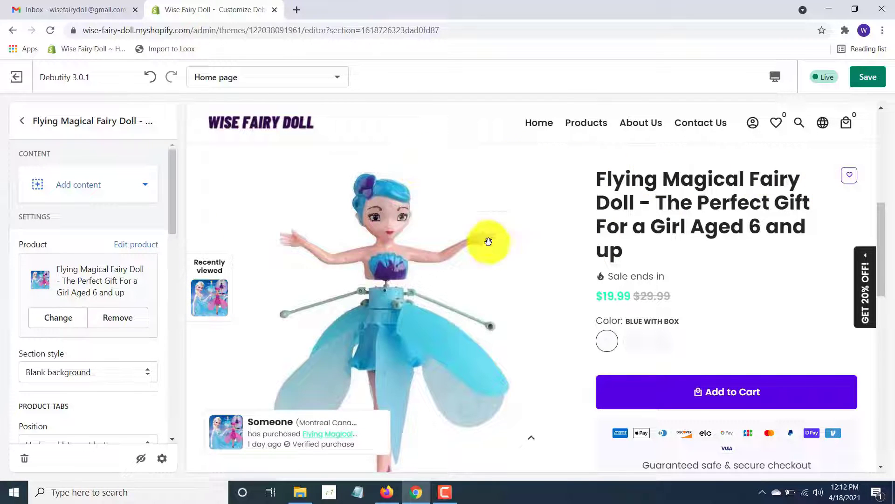
- Turn off Show product type and Show product tags in the featured section
{"action": "scroll", "coordinate": [885, 223], "scroll_direction": "down", "scroll_amount": 5}
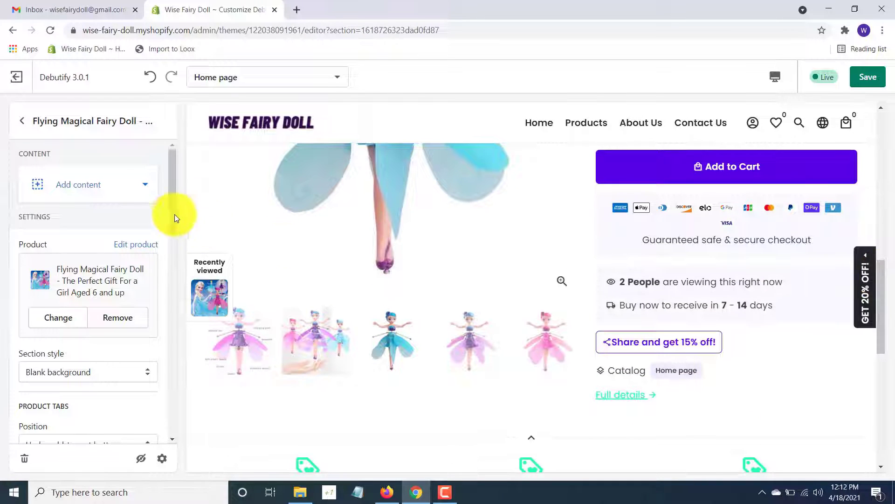
{"action": "left_click_drag", "start_coordinate": [172, 212], "coordinate": [178, 296]}
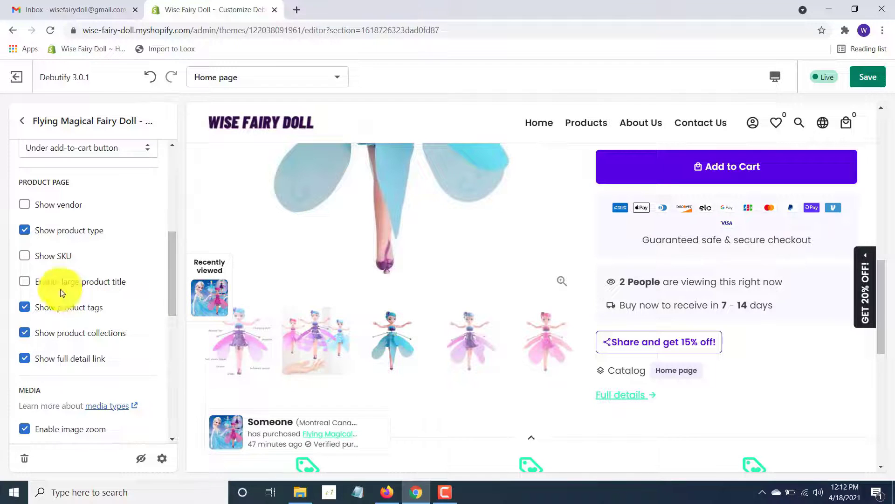
{"action": "left_click", "coordinate": [60, 231]}
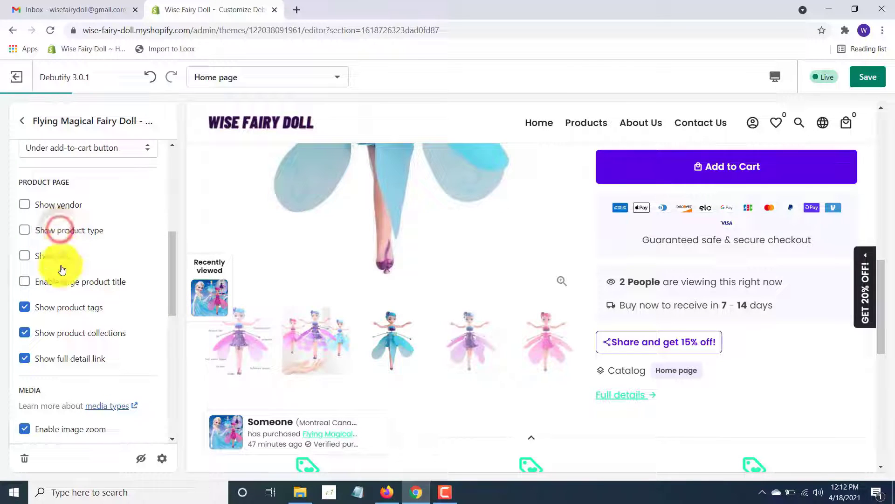
{"action": "left_click", "coordinate": [46, 309]}
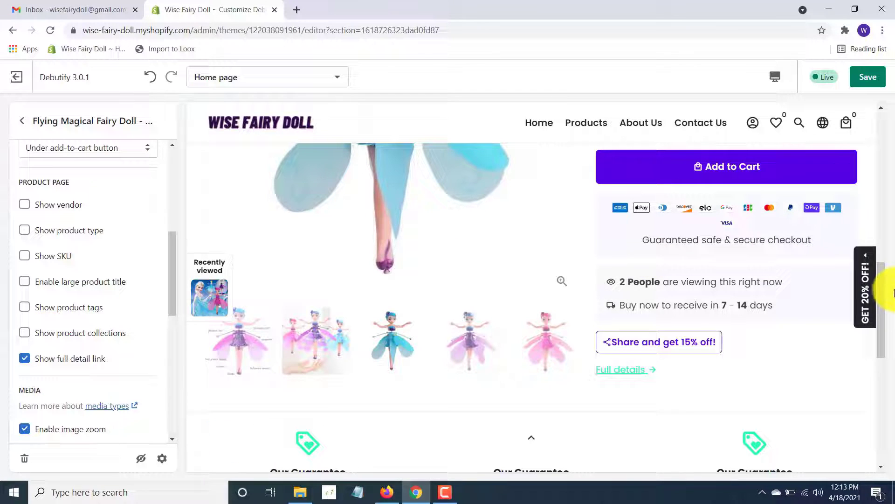
{"action": "left_click_drag", "start_coordinate": [883, 297], "coordinate": [889, 235]}
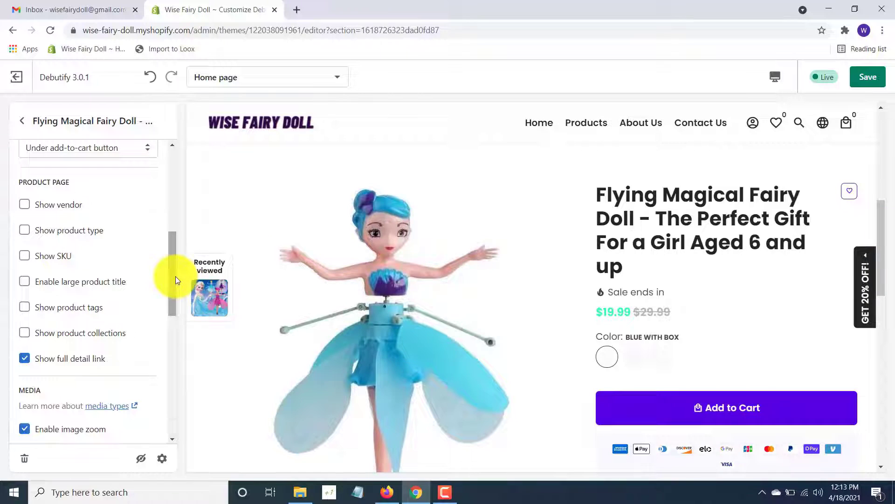
{"action": "left_click_drag", "start_coordinate": [175, 276], "coordinate": [171, 351]}
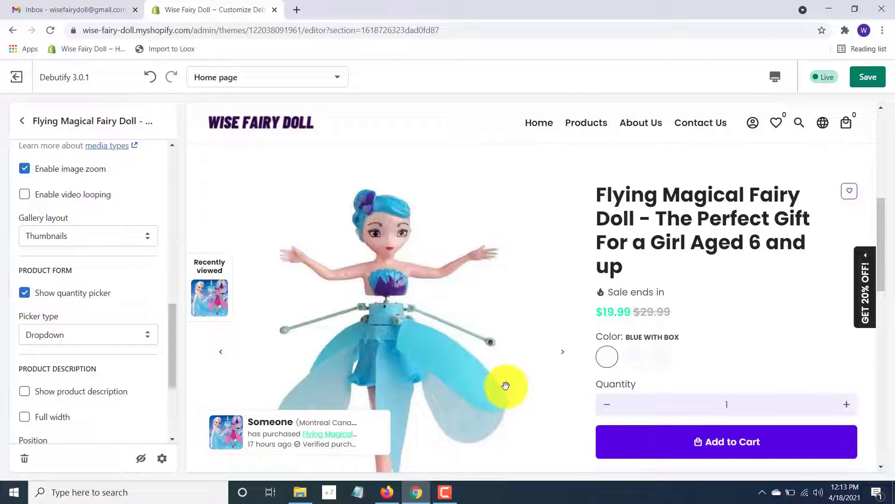
- In Theme Settings, uncheck Wish list and select Loox as the review app
{"action": "left_click", "coordinate": [162, 459]}
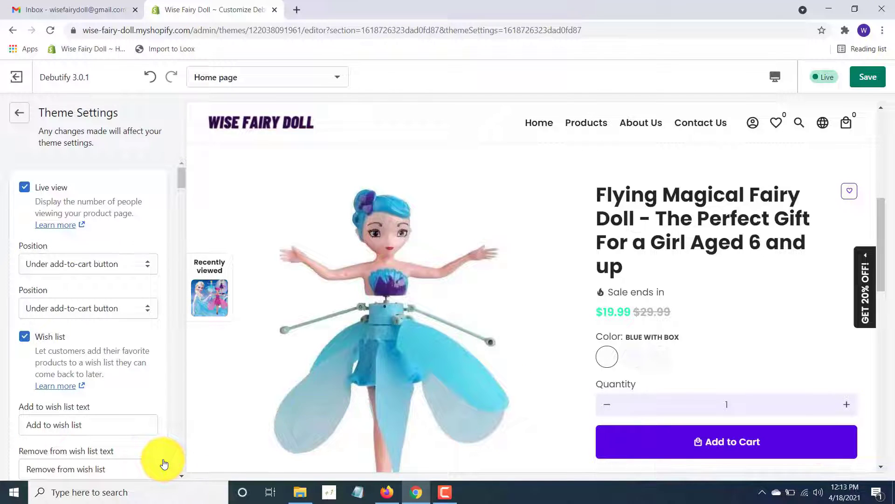
{"action": "left_click", "coordinate": [27, 338]}
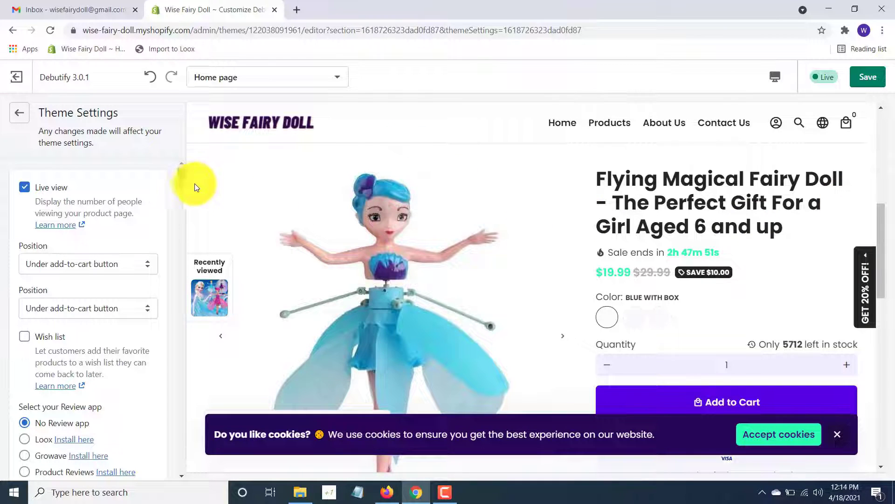
{"action": "scroll", "coordinate": [184, 191], "scroll_direction": "down", "scroll_amount": 4}
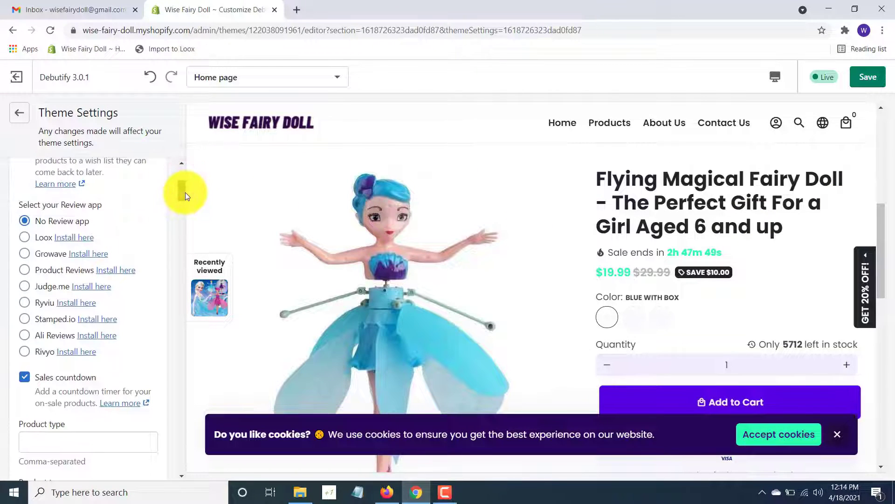
{"action": "left_click", "coordinate": [24, 238]}
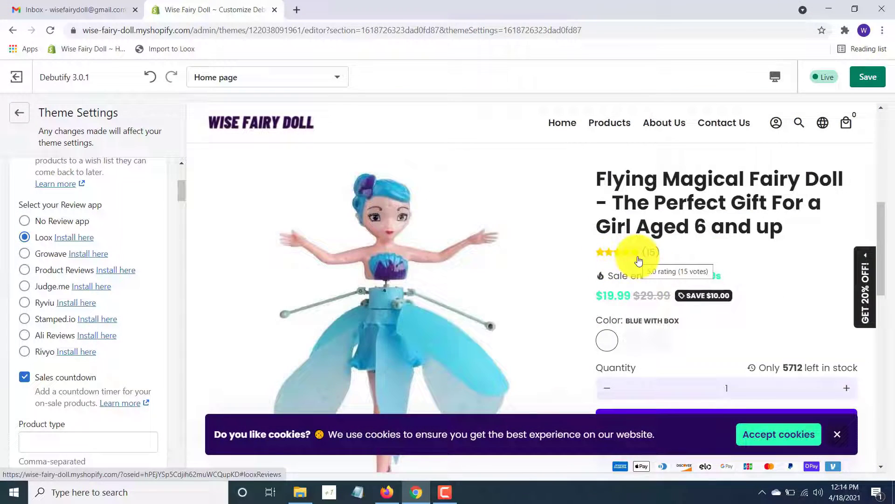
{"action": "left_click_drag", "start_coordinate": [179, 186], "coordinate": [180, 279]}
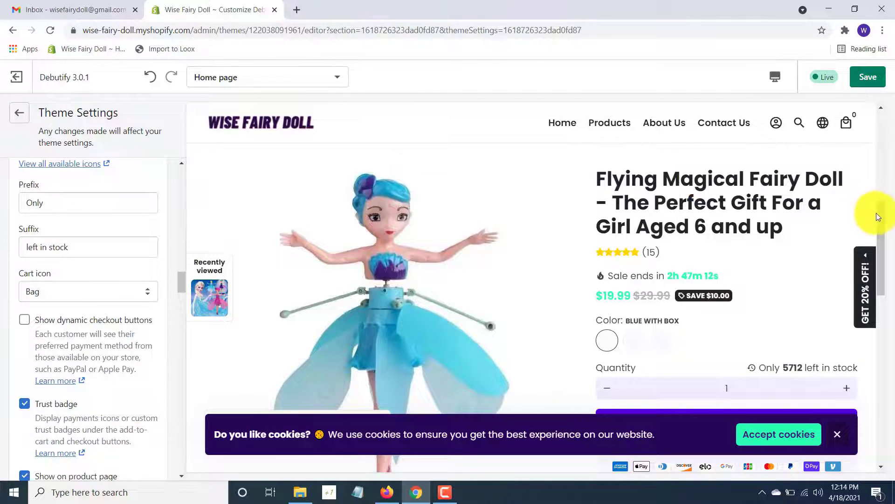
{"action": "left_click_drag", "start_coordinate": [881, 238], "coordinate": [880, 258]}
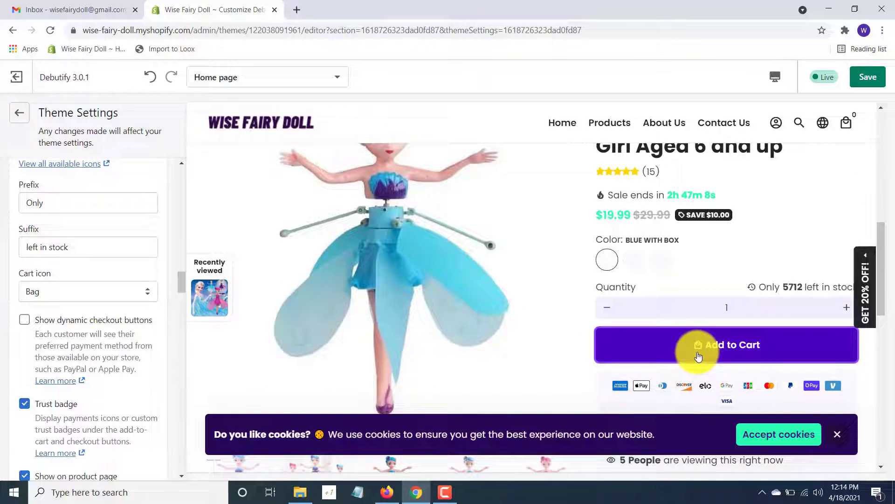
- Set the Cart icon from Bag to Cart and dismiss the preview's newsletter popup
{"action": "left_click", "coordinate": [90, 293]}
{"action": "left_click", "coordinate": [55, 304]}
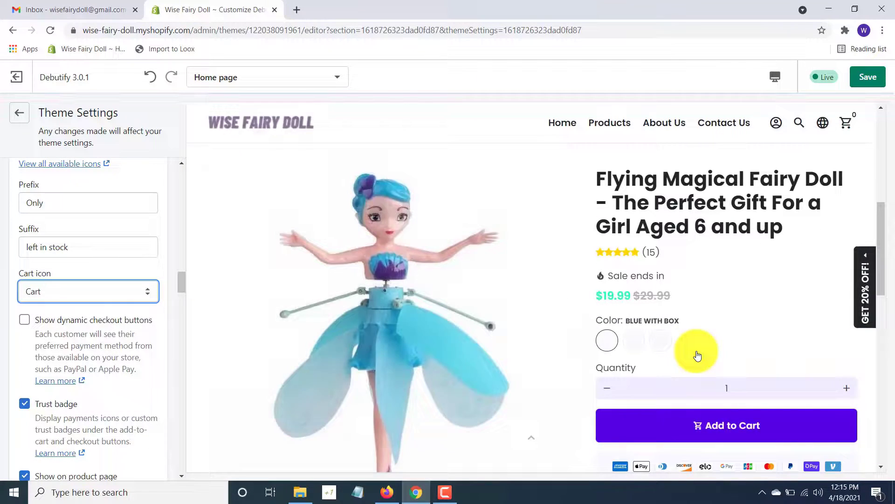
{"action": "scroll", "coordinate": [883, 241], "scroll_direction": "down", "scroll_amount": 3}
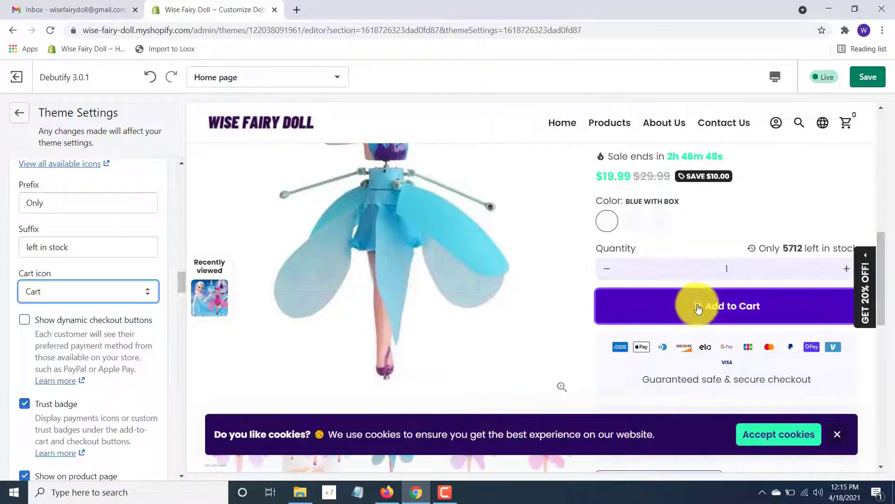
{"action": "left_click", "coordinate": [560, 322]}
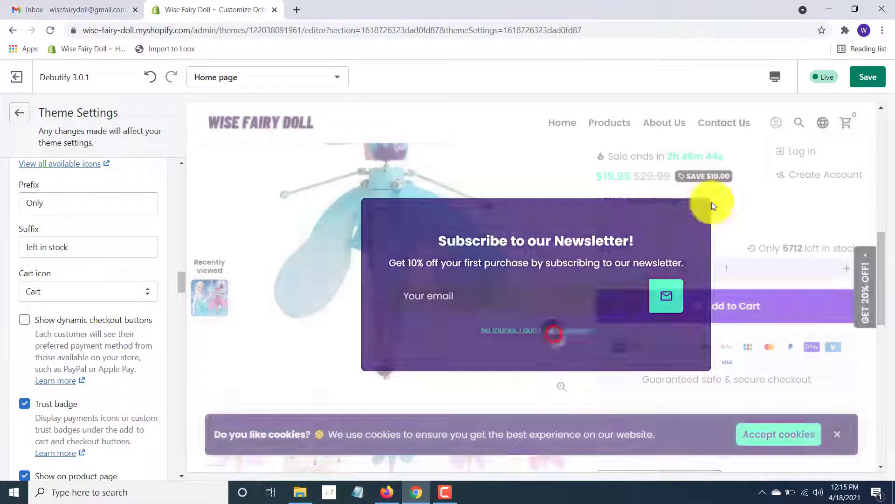
{"action": "left_click_drag", "start_coordinate": [548, 256], "coordinate": [588, 254]}
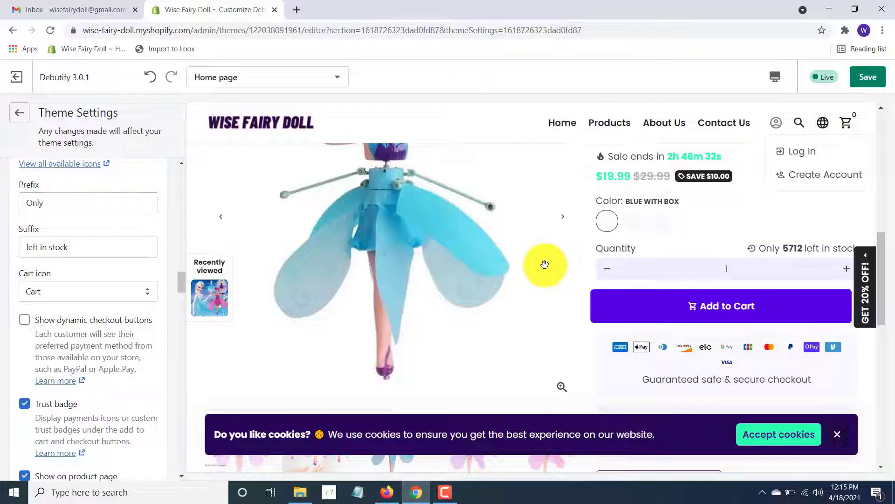
- Set Max delivery time to 21, enable Show as date, and empty the delivery Suffix field
{"action": "left_click_drag", "start_coordinate": [181, 287], "coordinate": [181, 353]}
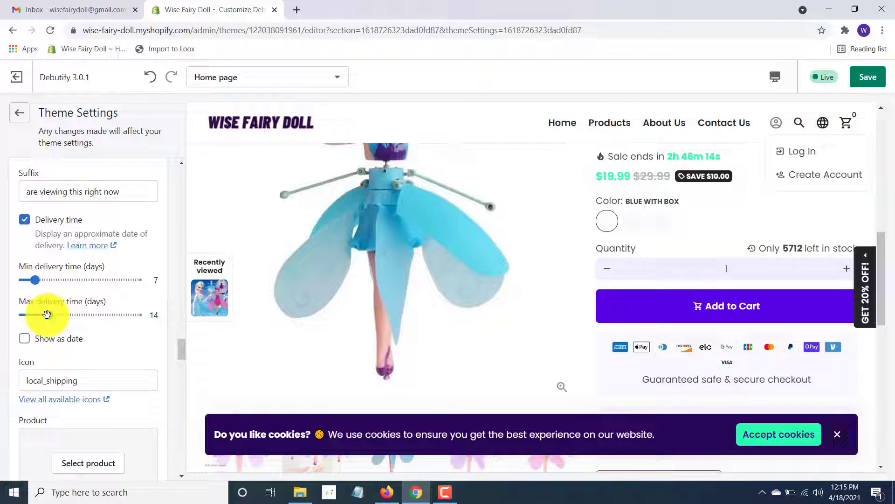
{"action": "left_click_drag", "start_coordinate": [53, 316], "coordinate": [59, 316]}
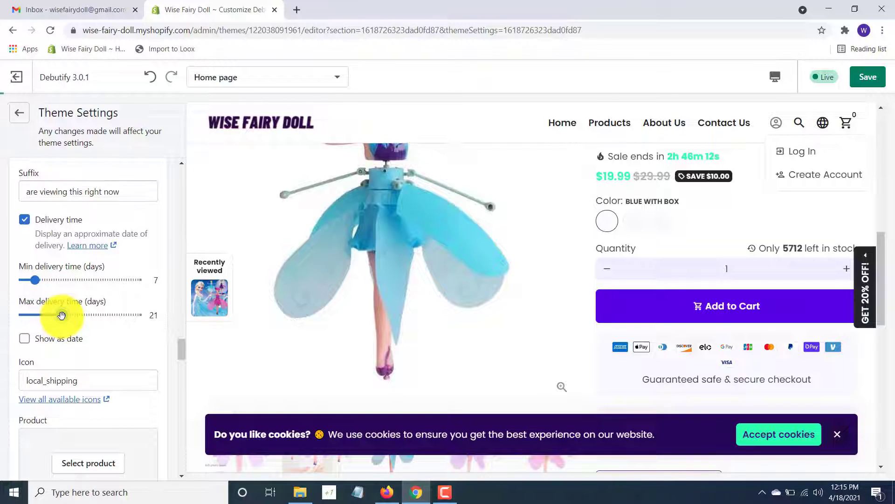
{"action": "left_click", "coordinate": [24, 339]}
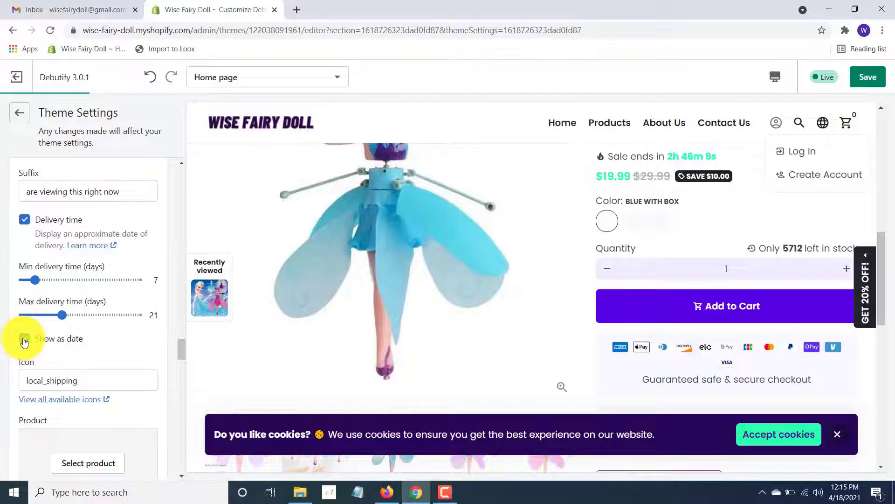
{"action": "left_click", "coordinate": [24, 341]}
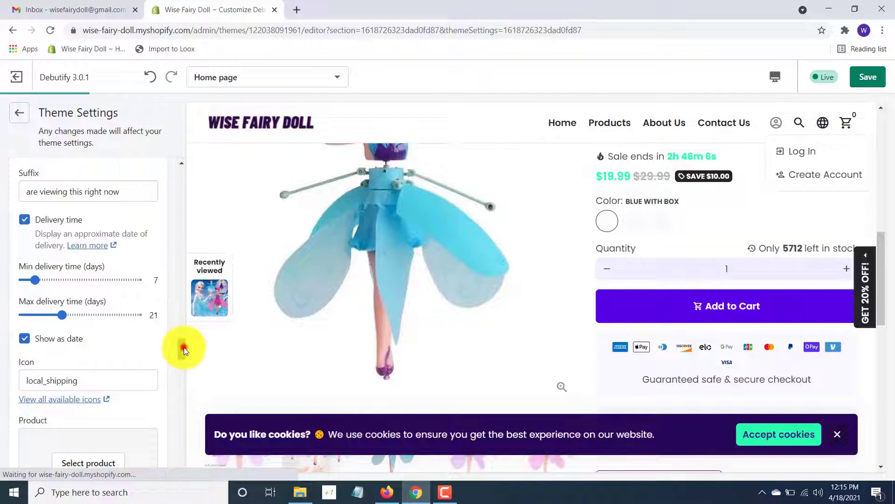
{"action": "left_click_drag", "start_coordinate": [184, 347], "coordinate": [183, 420]}
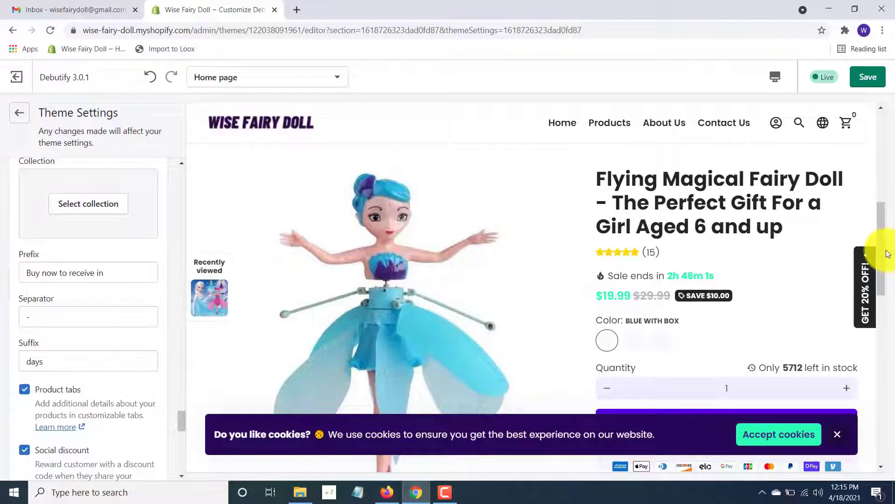
{"action": "scroll", "coordinate": [883, 253], "scroll_direction": "down", "scroll_amount": 5}
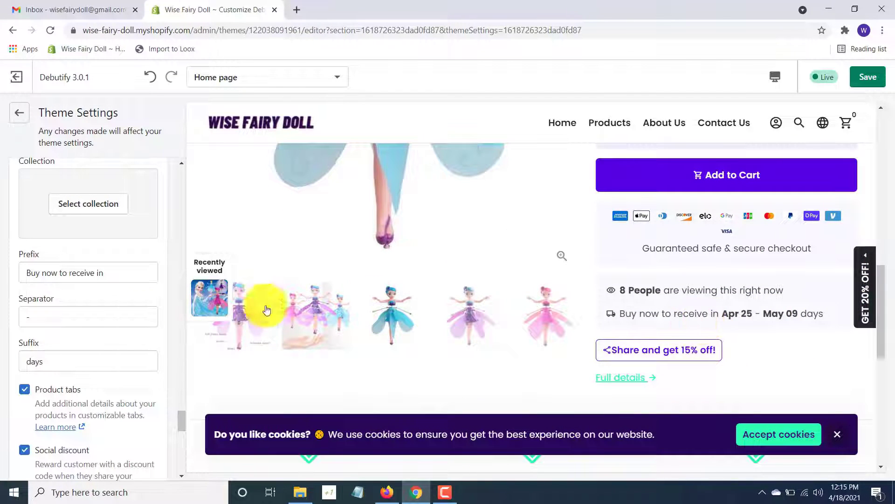
{"action": "key", "text": "BackSpace"}
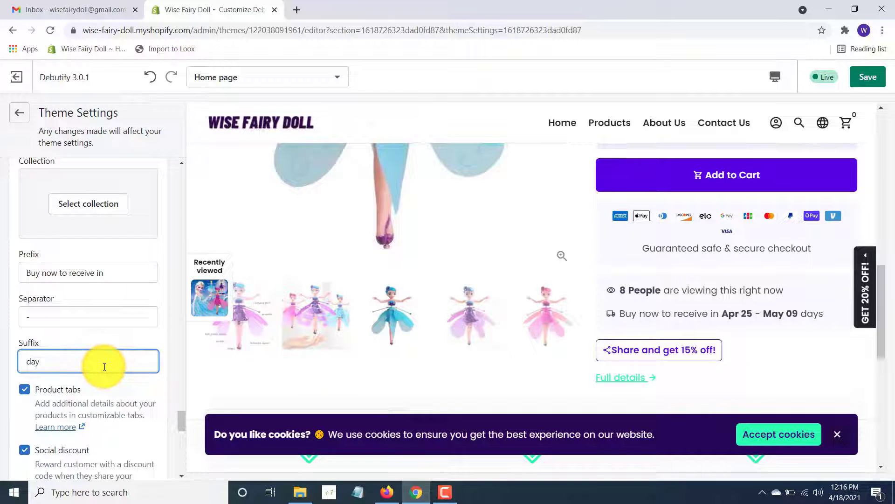
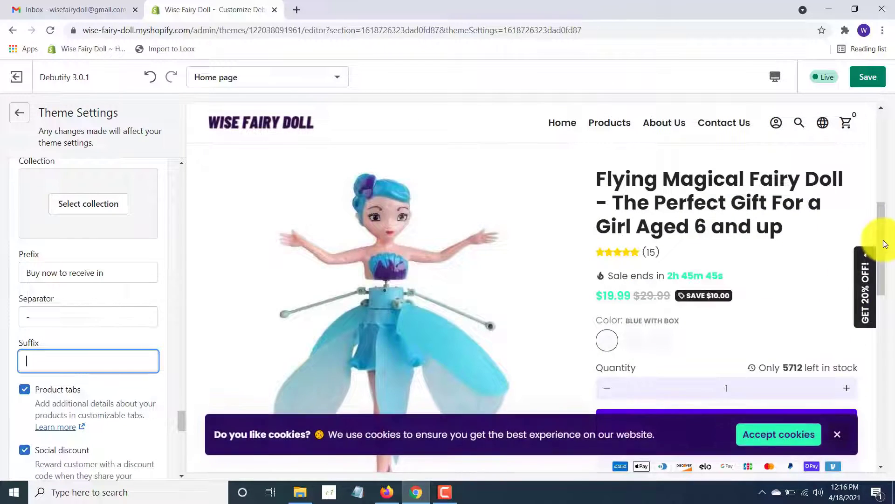
- Save the delivery-date theme edits and copy the store domain from the address bar
{"action": "left_click_drag", "start_coordinate": [882, 239], "coordinate": [876, 307]}
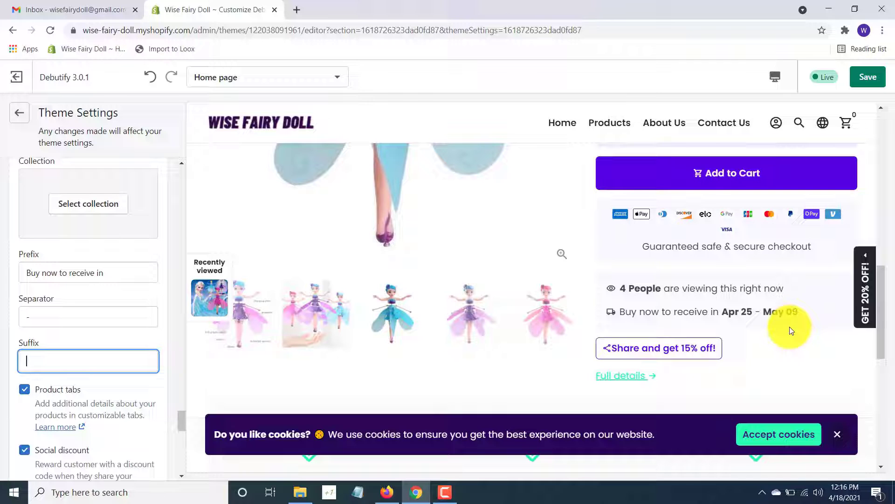
{"action": "left_click", "coordinate": [869, 77]}
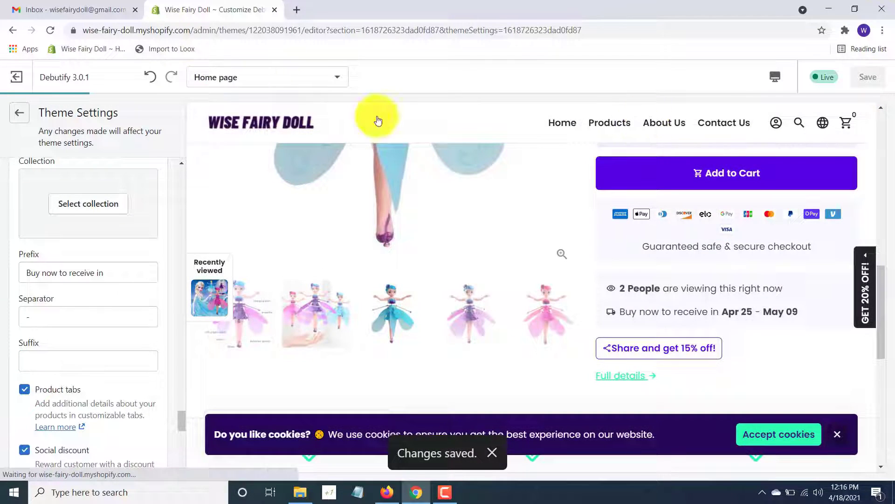
{"action": "left_click_drag", "start_coordinate": [217, 30], "coordinate": [77, 30]}
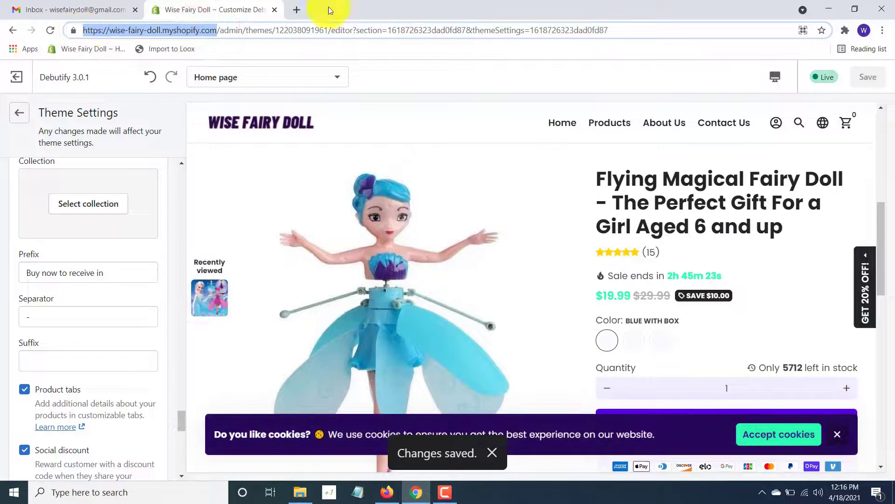
{"action": "key", "text": "ctrl+c"}
- Load the live storefront in a new browser tab using the copied address
{"action": "left_click", "coordinate": [297, 10]}
{"action": "key", "text": "ctrl+v"}
{"action": "key", "text": "Return"}
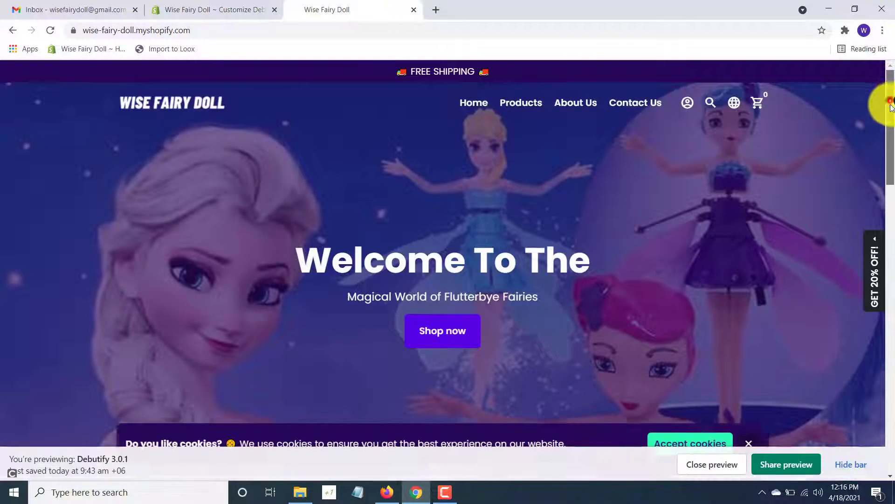
{"action": "left_click_drag", "start_coordinate": [891, 106], "coordinate": [881, 201]}
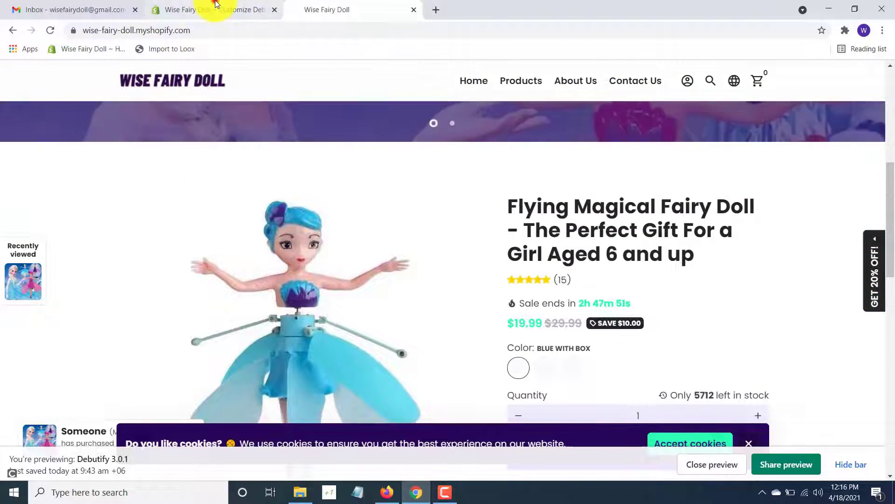
- Switch the theme editor preview to Mobile and accept the cookie notice
{"action": "left_click", "coordinate": [215, 5]}
{"action": "left_click", "coordinate": [785, 77]}
{"action": "left_click", "coordinate": [797, 106]}
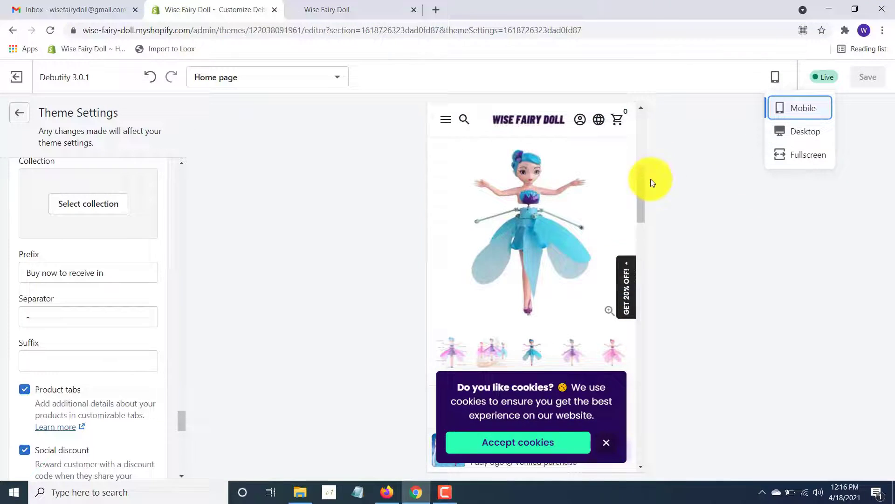
{"action": "left_click", "coordinate": [522, 446]}
{"action": "left_click_drag", "start_coordinate": [643, 194], "coordinate": [643, 245]}
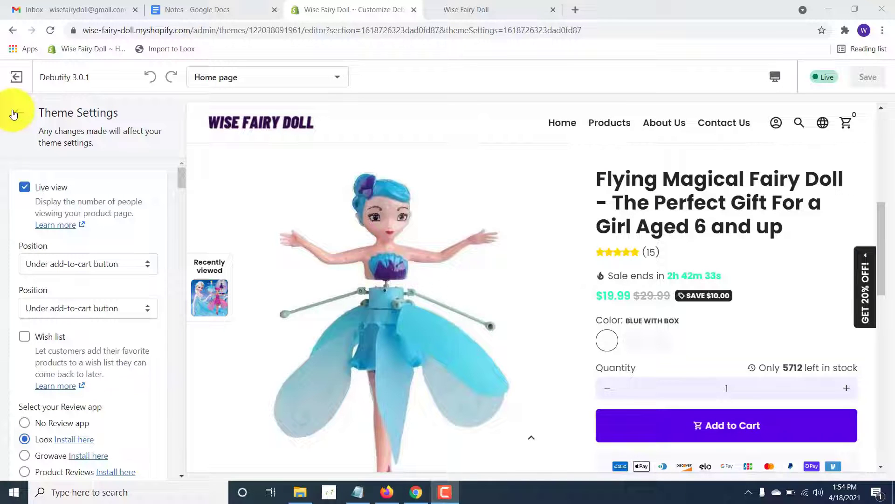
- Return to the home page sections and add an Image with text section
{"action": "left_click", "coordinate": [14, 114]}
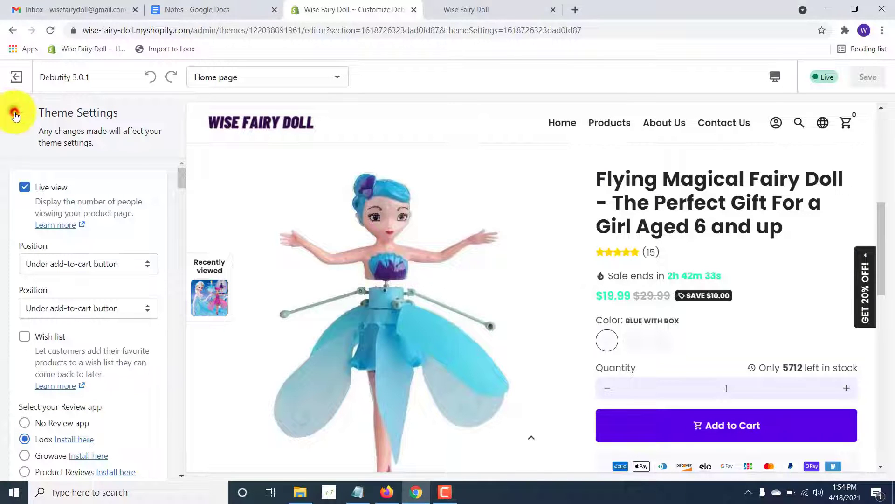
{"action": "left_click", "coordinate": [18, 120]}
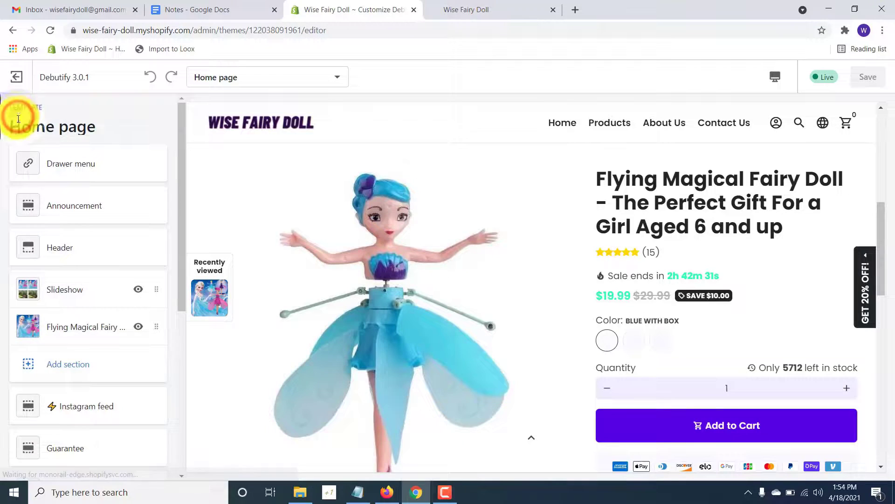
{"action": "left_click", "coordinate": [76, 372]}
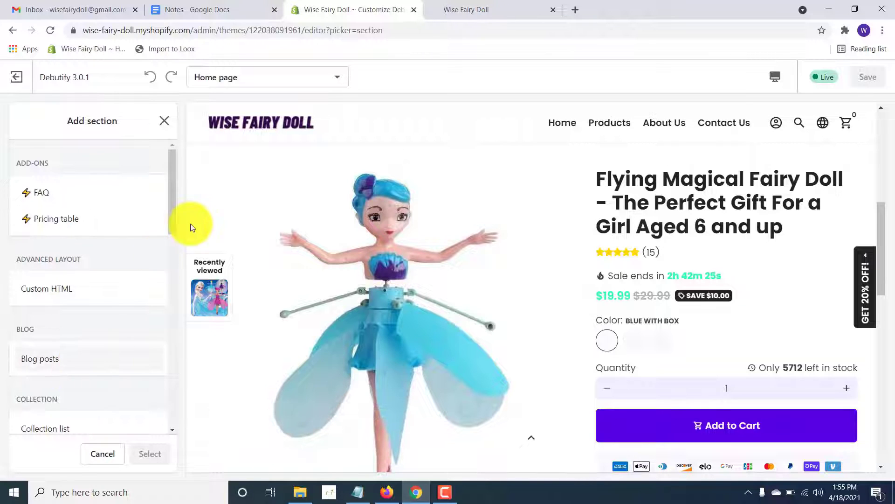
{"action": "left_click_drag", "start_coordinate": [181, 253], "coordinate": [172, 294]}
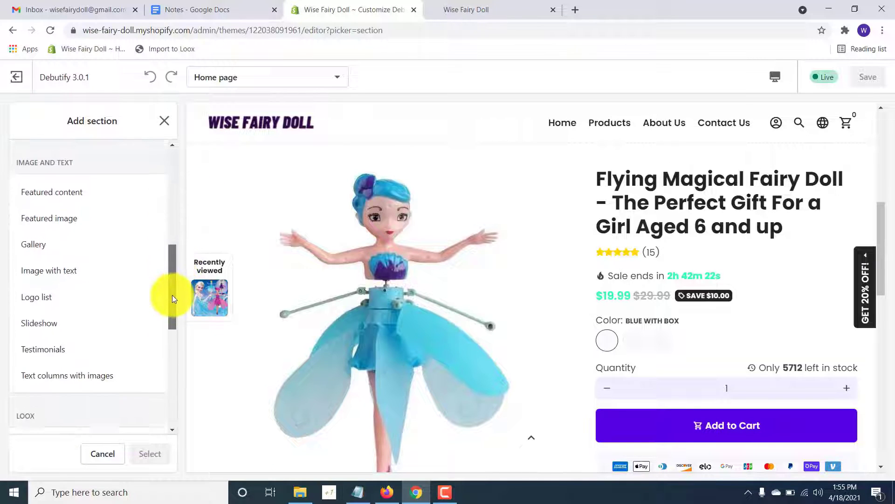
{"action": "left_click", "coordinate": [76, 269]}
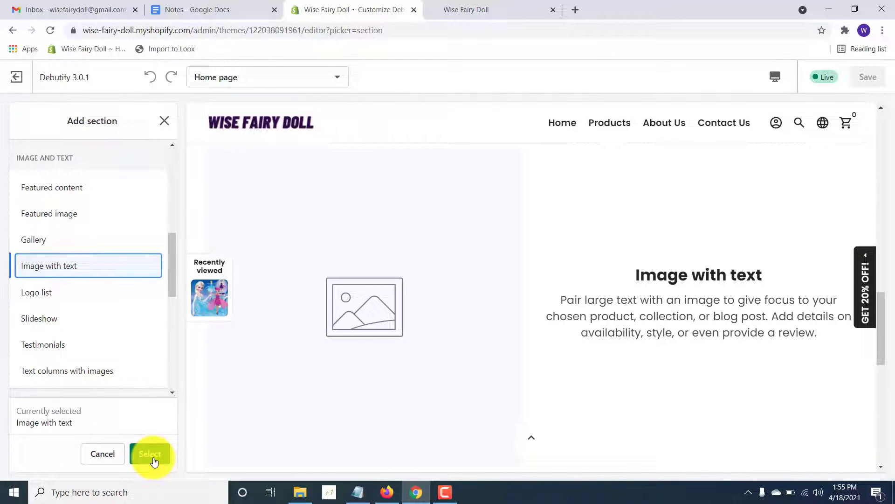
{"action": "left_click", "coordinate": [150, 454]}
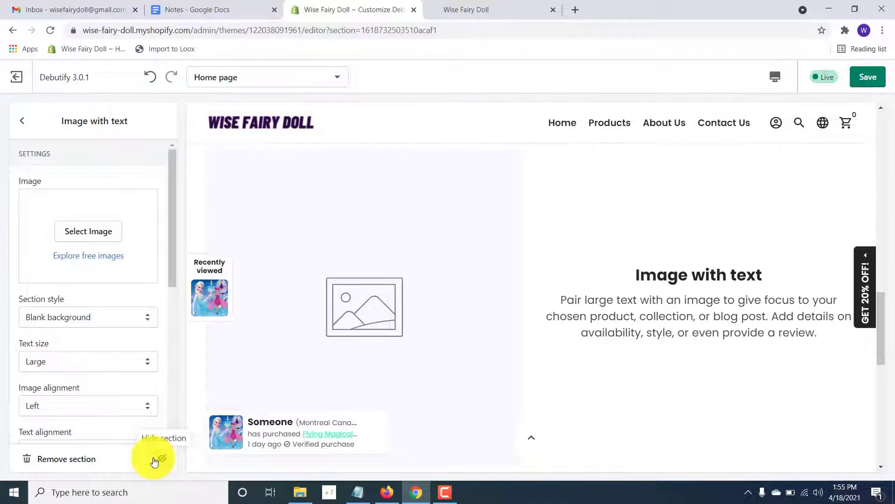
{"action": "left_click", "coordinate": [89, 233]}
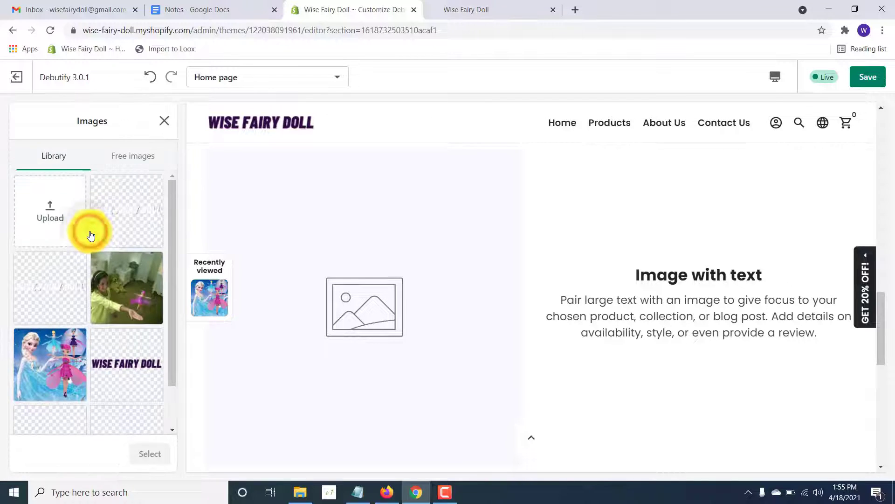
{"action": "left_click", "coordinate": [60, 226]}
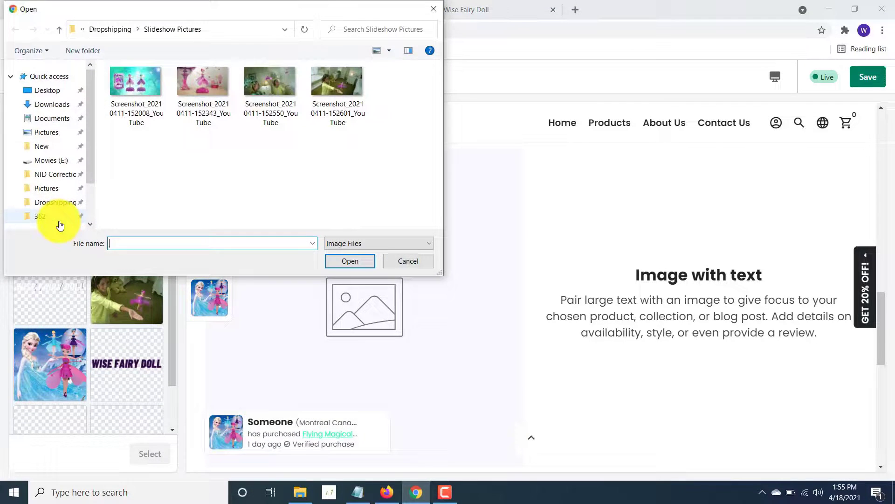
{"action": "double_click", "coordinate": [270, 87]}
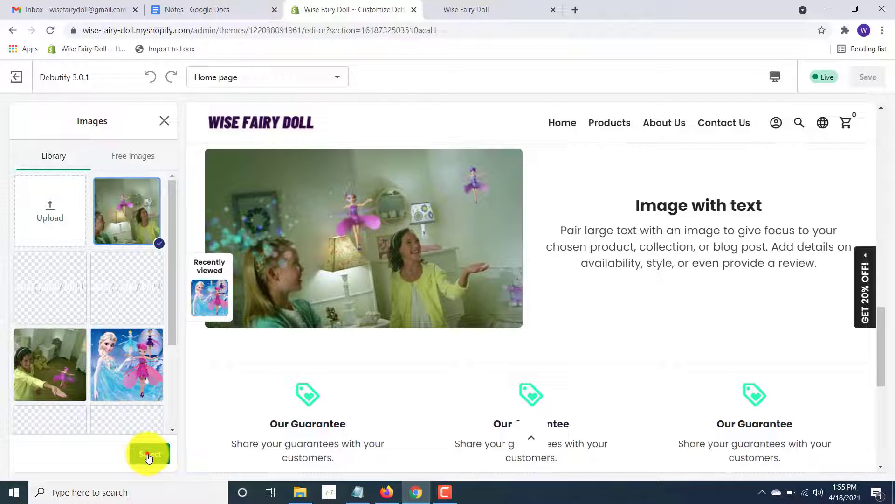
{"action": "left_click", "coordinate": [148, 454]}
- Set the section's Image alignment to Right
{"action": "left_click_drag", "start_coordinate": [172, 269], "coordinate": [172, 284]}
{"action": "left_click", "coordinate": [76, 390]}
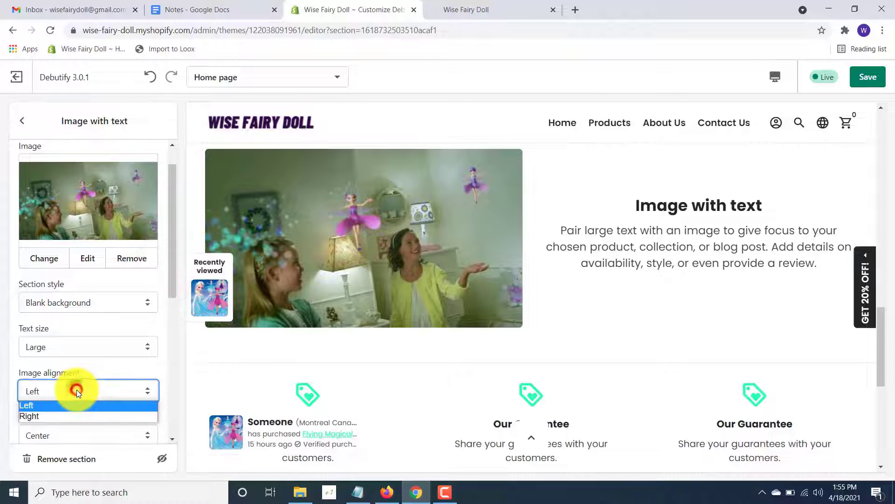
{"action": "left_click", "coordinate": [60, 418]}
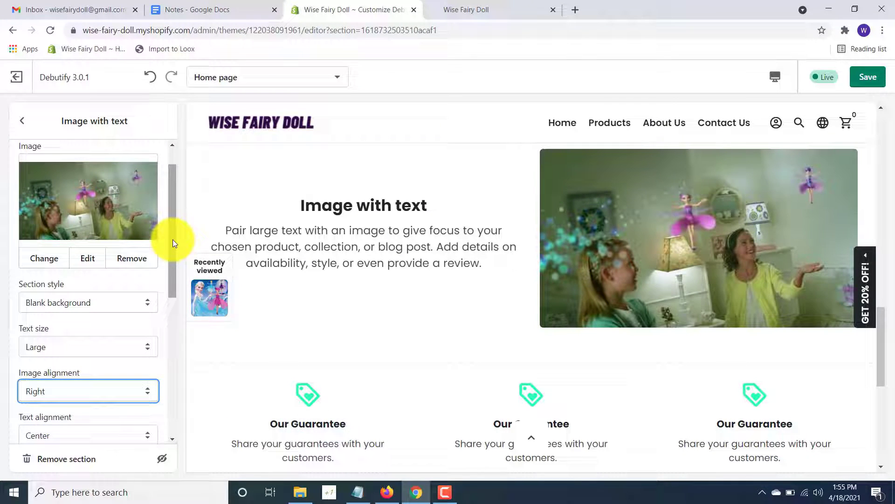
{"action": "left_click_drag", "start_coordinate": [170, 238], "coordinate": [157, 346]}
- Replace the section heading with 'Turn a Young Girl's Dreams into Reality' from the notes
{"action": "left_click", "coordinate": [240, 9]}
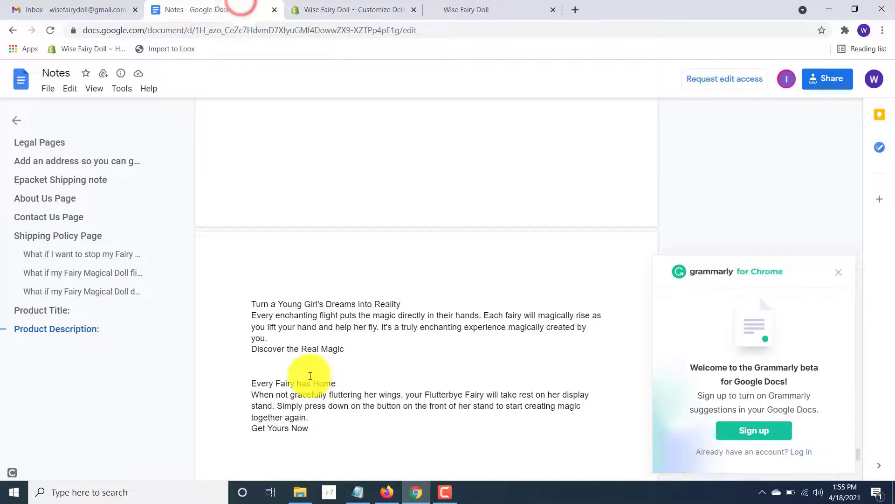
{"action": "left_click_drag", "start_coordinate": [251, 308], "coordinate": [403, 304]}
{"action": "key", "text": "ctrl+c"}
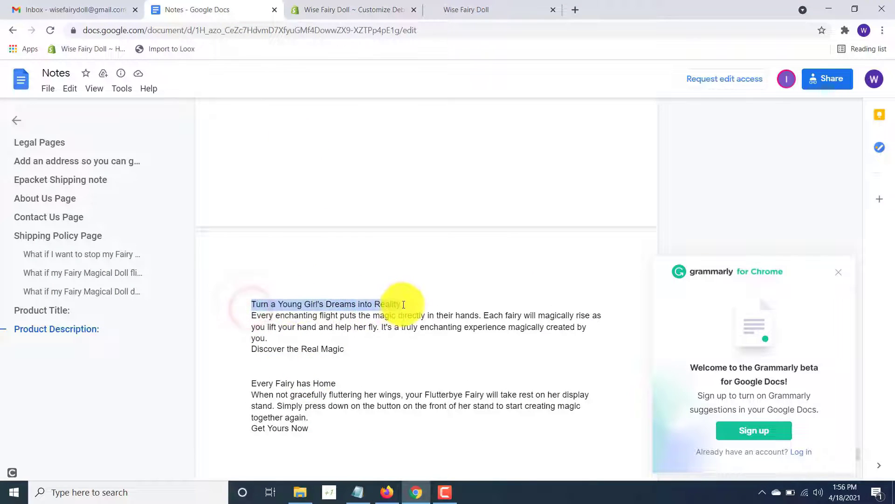
{"action": "left_click", "coordinate": [354, 10]}
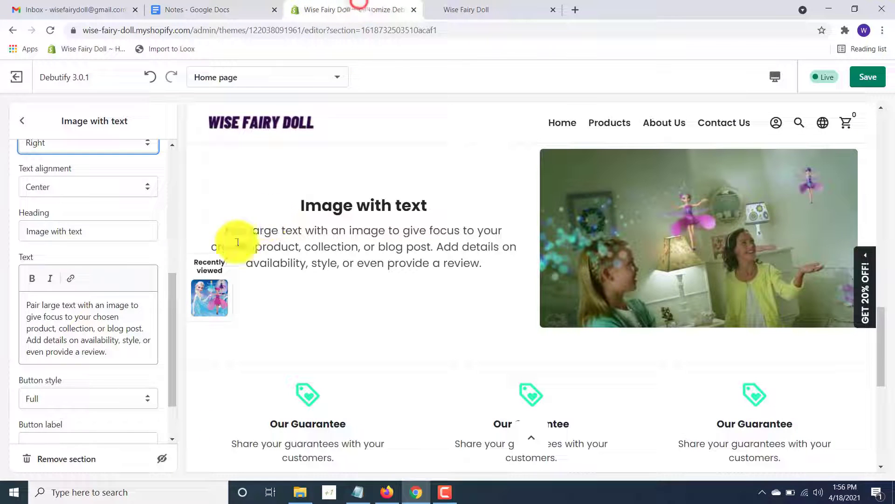
{"action": "left_click_drag", "start_coordinate": [95, 228], "coordinate": [10, 241]}
{"action": "key", "text": "ctrl+v"}
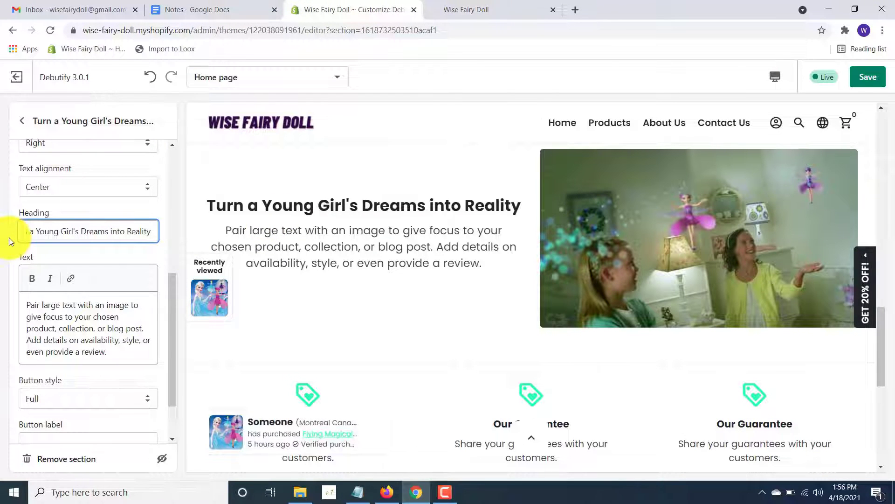
- Replace the body text with the notes' description paragraph and remove its bold
{"action": "left_click", "coordinate": [232, 8]}
{"action": "left_click_drag", "start_coordinate": [253, 317], "coordinate": [292, 340]}
{"action": "key", "text": "ctrl+c"}
{"action": "left_click", "coordinate": [326, 9]}
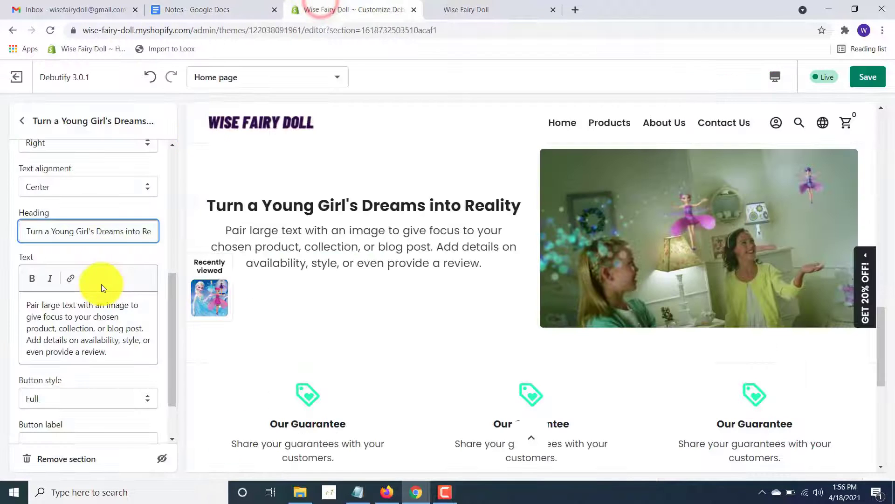
{"action": "left_click", "coordinate": [93, 310]}
{"action": "key", "text": "ctrl+a"}
{"action": "key", "text": "ctrl+v"}
{"action": "key", "text": "ctrl+a"}
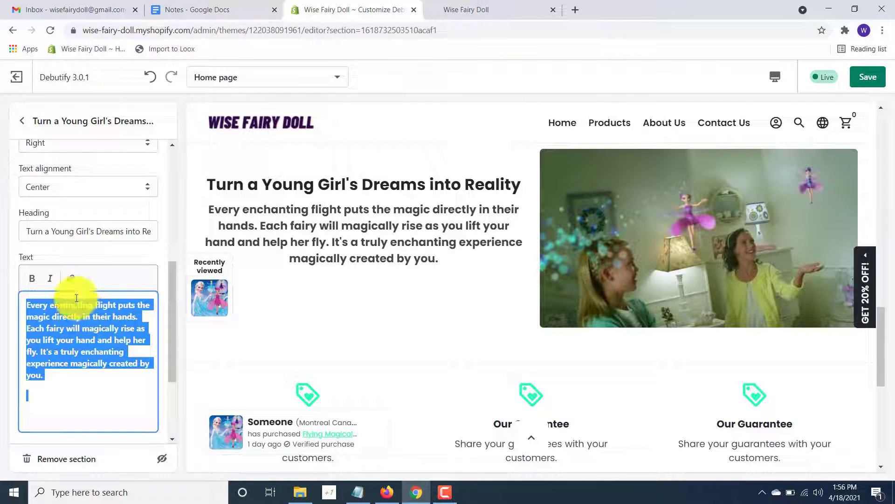
{"action": "left_click", "coordinate": [32, 280]}
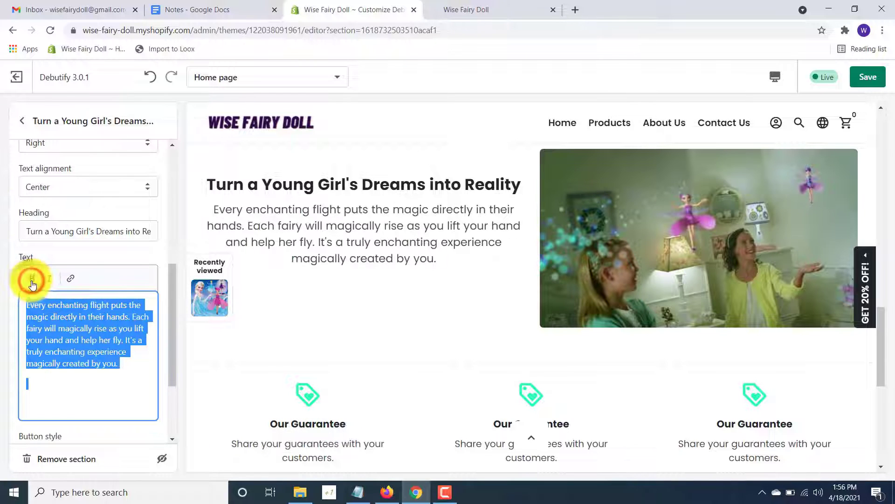
{"action": "left_click", "coordinate": [85, 380]}
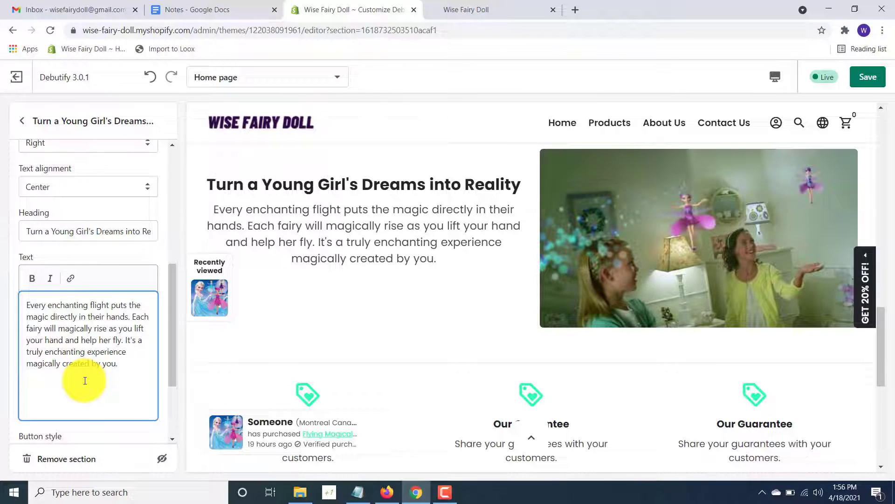
- Add a 'Discover the Real Magic' button linking to the Flying Magical Fairy Doll product
{"action": "left_click", "coordinate": [177, 9]}
{"action": "left_click_drag", "start_coordinate": [254, 352], "coordinate": [341, 352]}
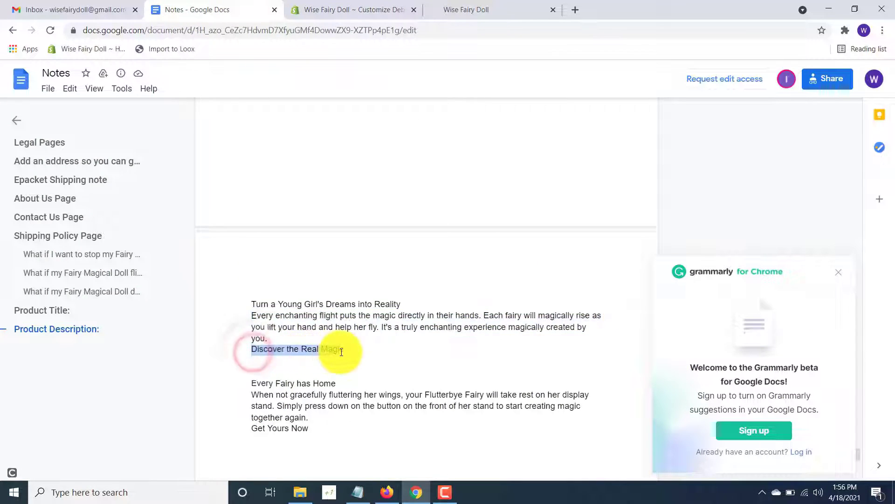
{"action": "left_click", "coordinate": [365, 9]}
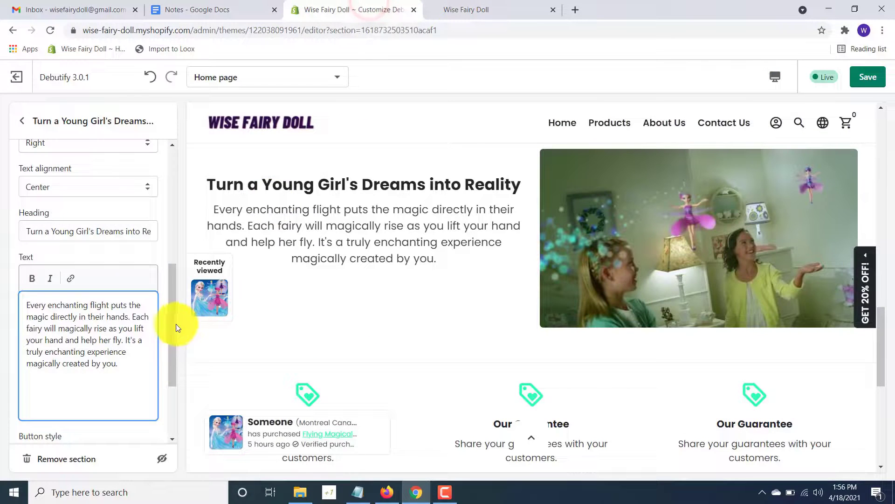
{"action": "key", "text": "Return"}
{"action": "scroll", "coordinate": [177, 356], "scroll_direction": "down", "scroll_amount": 3}
{"action": "left_click", "coordinate": [96, 379]}
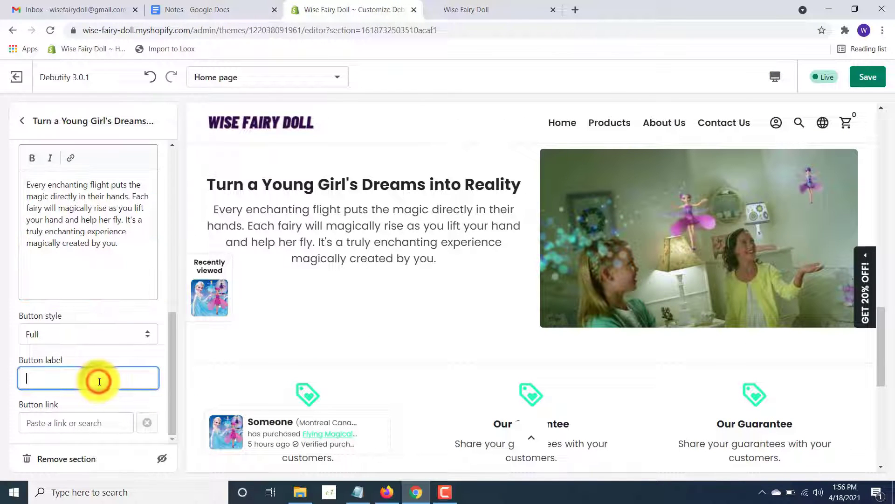
{"action": "key", "text": "ctrl+v"}
{"action": "left_click", "coordinate": [104, 421]}
{"action": "left_click", "coordinate": [72, 398]}
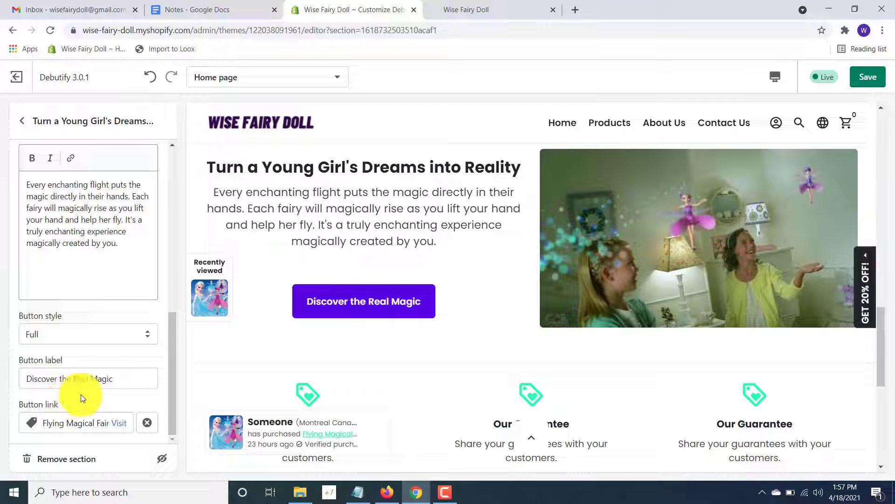
{"action": "left_click_drag", "start_coordinate": [170, 366], "coordinate": [172, 415]}
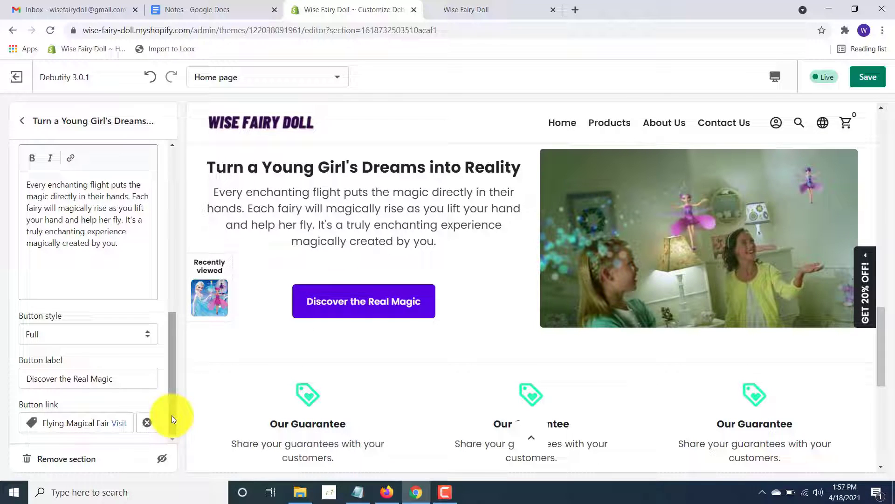
- Add another Image with text section to the home page
{"action": "left_click", "coordinate": [19, 125]}
{"action": "left_click", "coordinate": [70, 400]}
{"action": "scroll", "coordinate": [166, 243], "scroll_direction": "down", "scroll_amount": 5}
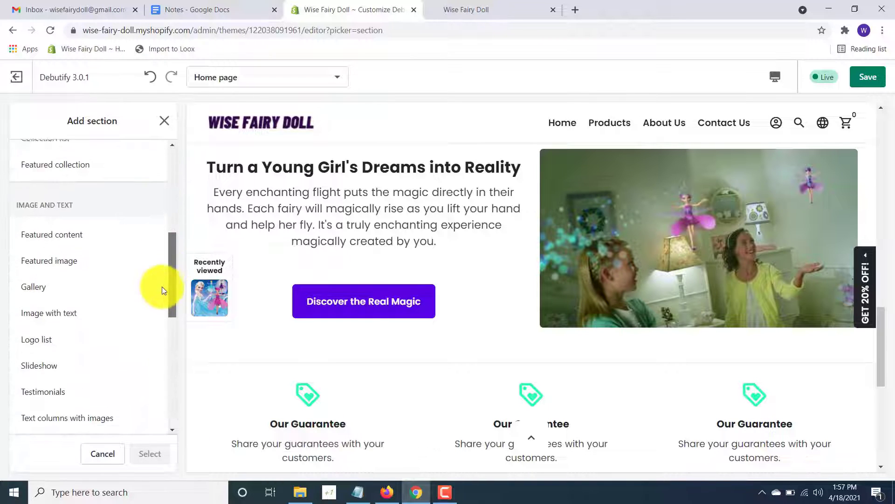
{"action": "left_click", "coordinate": [104, 294]}
{"action": "left_click", "coordinate": [150, 453]}
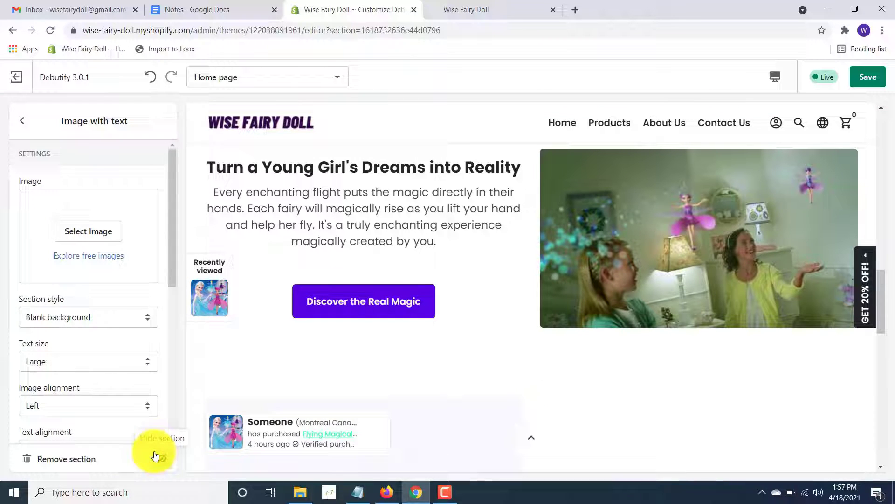
- Upload the pink fairy-doll-on-stand photo as the new section's image
{"action": "left_click", "coordinate": [88, 231]}
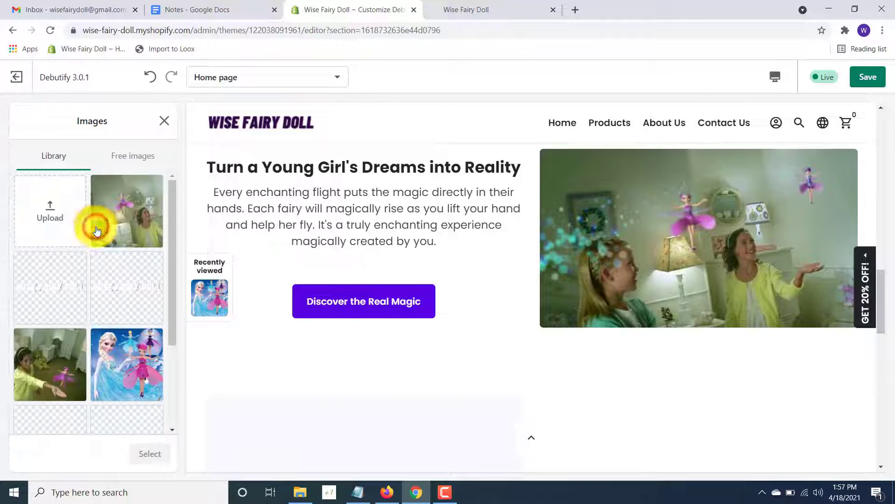
{"action": "left_click", "coordinate": [59, 206]}
{"action": "double_click", "coordinate": [203, 86]}
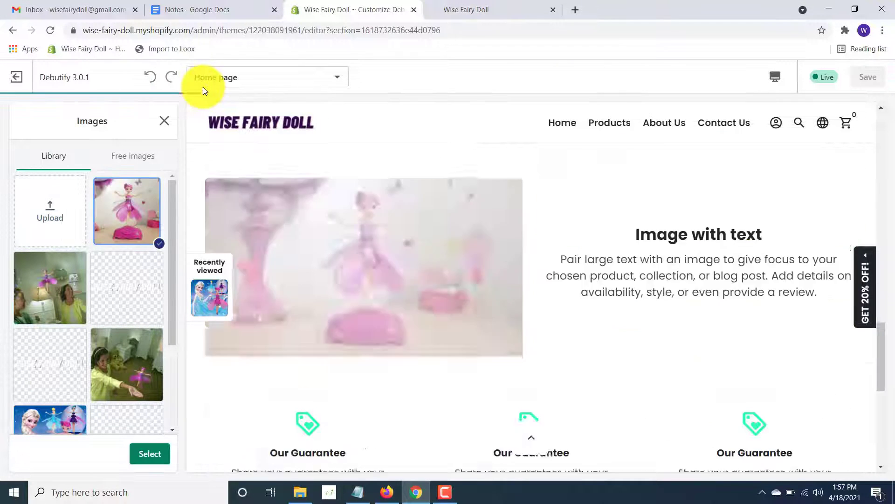
{"action": "left_click", "coordinate": [150, 453]}
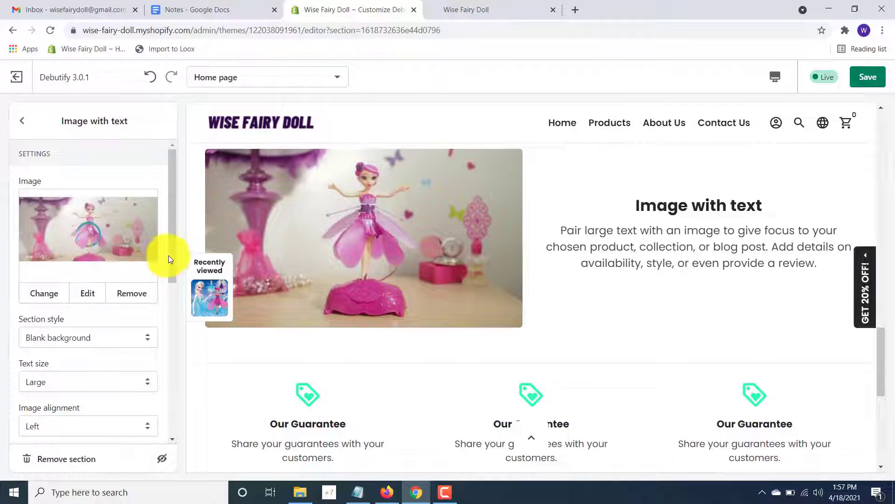
{"action": "scroll", "coordinate": [164, 362], "scroll_direction": "down", "scroll_amount": 5}
{"action": "scroll", "coordinate": [165, 362], "scroll_direction": "down", "scroll_amount": 2}
{"action": "left_click", "coordinate": [210, 7]}
- Set the new section heading to 'Every Fairy has Home' from the notes
{"action": "left_click_drag", "start_coordinate": [250, 378], "coordinate": [330, 380]}
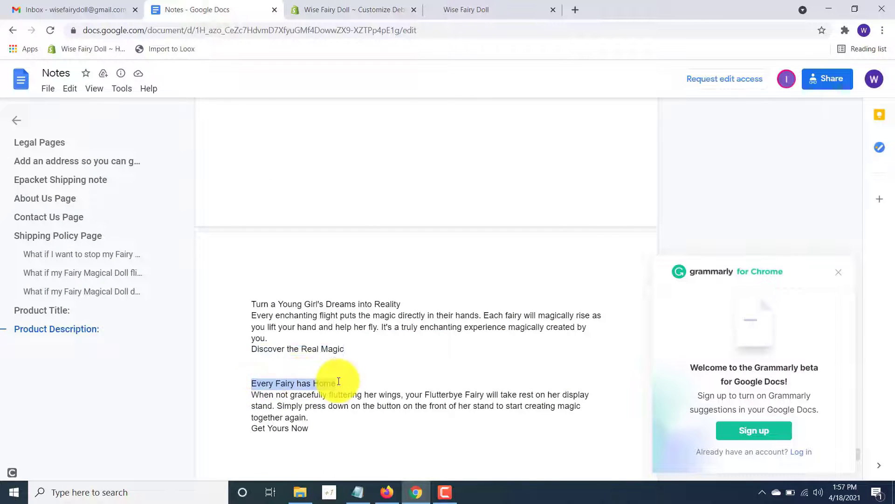
{"action": "left_click", "coordinate": [386, 5]}
{"action": "triple_click", "coordinate": [108, 232]}
{"action": "key", "text": "ctrl+v"}
- Paste the notes' description paragraph into the section text and unbold it
{"action": "left_click", "coordinate": [214, 8]}
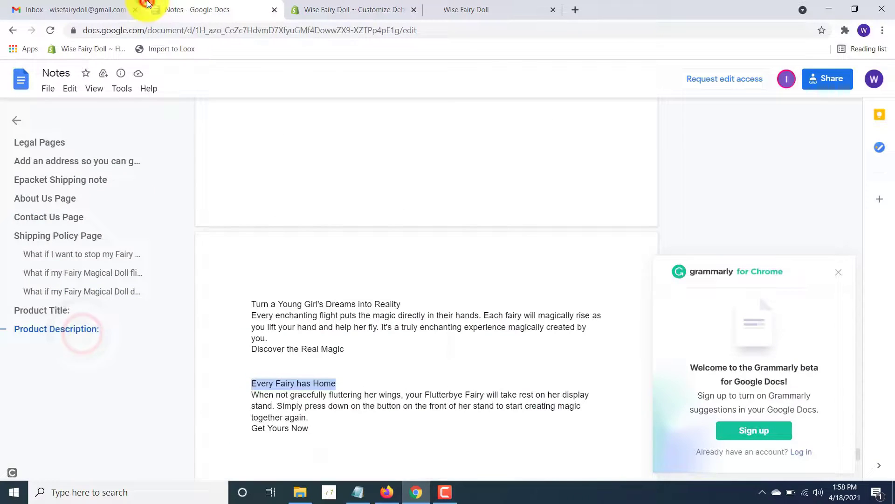
{"action": "left_click_drag", "start_coordinate": [250, 397], "coordinate": [312, 419]}
{"action": "key", "text": "ctrl+c"}
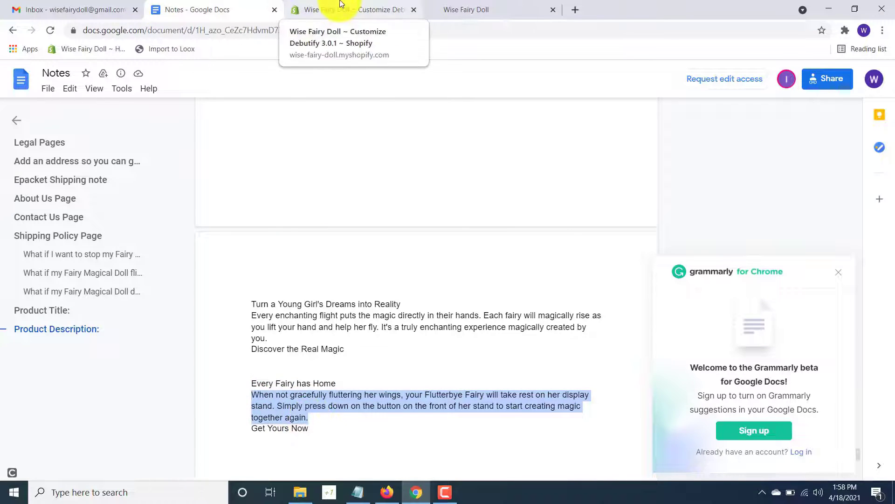
{"action": "left_click", "coordinate": [355, 9]}
{"action": "triple_click", "coordinate": [149, 343]}
{"action": "key", "text": "ctrl+v"}
{"action": "triple_click", "coordinate": [48, 305]}
{"action": "key", "text": "ctrl+b"}
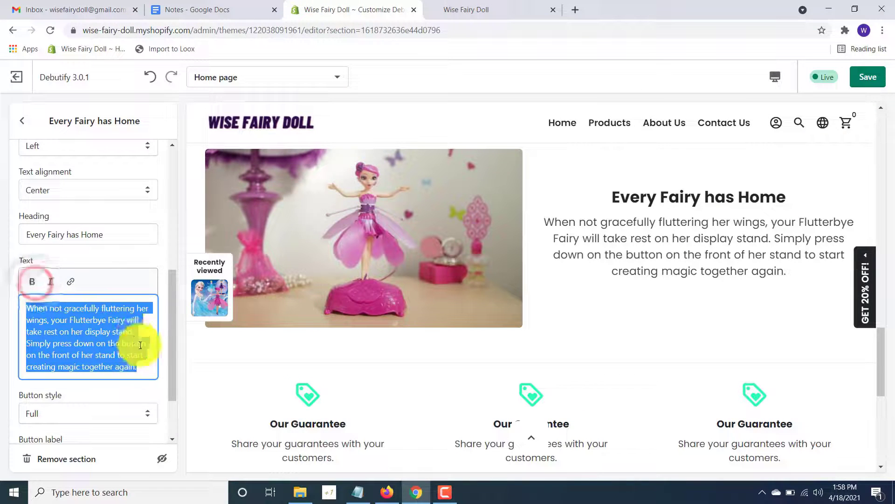
{"action": "left_click", "coordinate": [135, 364]}
- Add a 'Get Yours Now' button linked to the Flying Magical Fairy Doll product, then save
{"action": "left_click", "coordinate": [187, 9]}
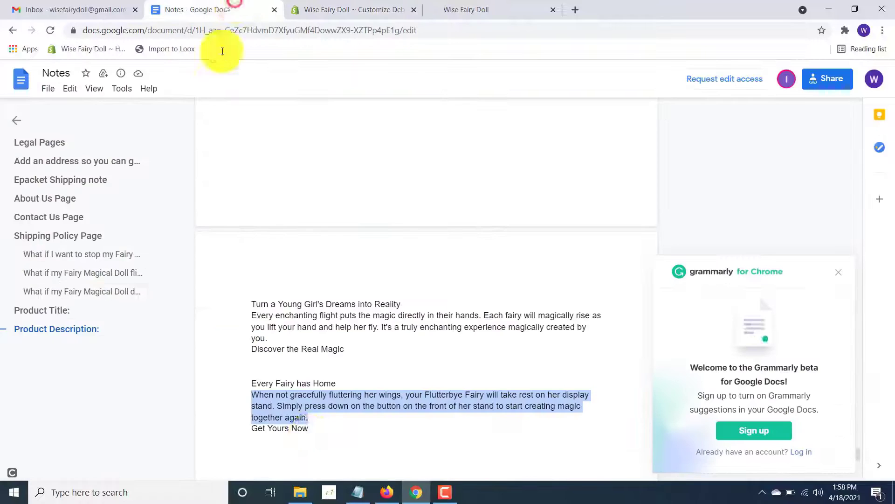
{"action": "left_click_drag", "start_coordinate": [252, 428], "coordinate": [310, 428]}
{"action": "left_click", "coordinate": [369, 10]}
{"action": "scroll", "coordinate": [174, 329], "scroll_direction": "down", "scroll_amount": 2}
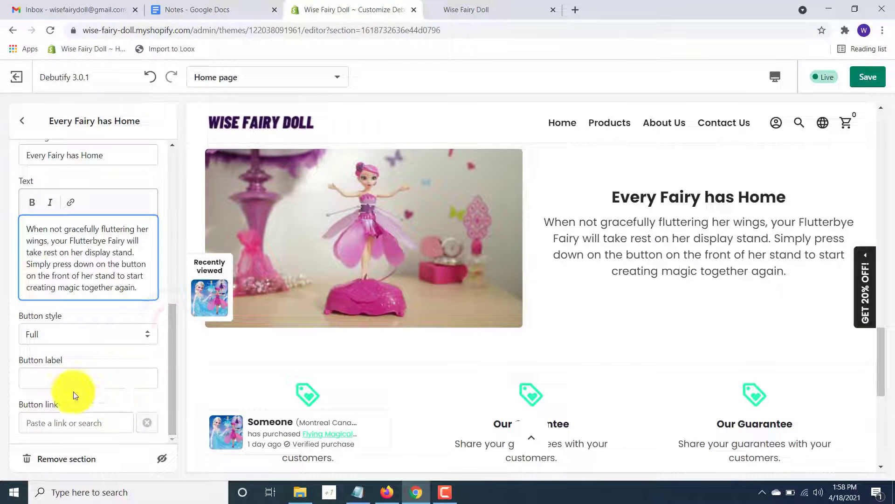
{"action": "left_click", "coordinate": [66, 376]}
{"action": "key", "text": "ctrl+v"}
{"action": "left_click", "coordinate": [93, 423]}
{"action": "left_click", "coordinate": [52, 305]}
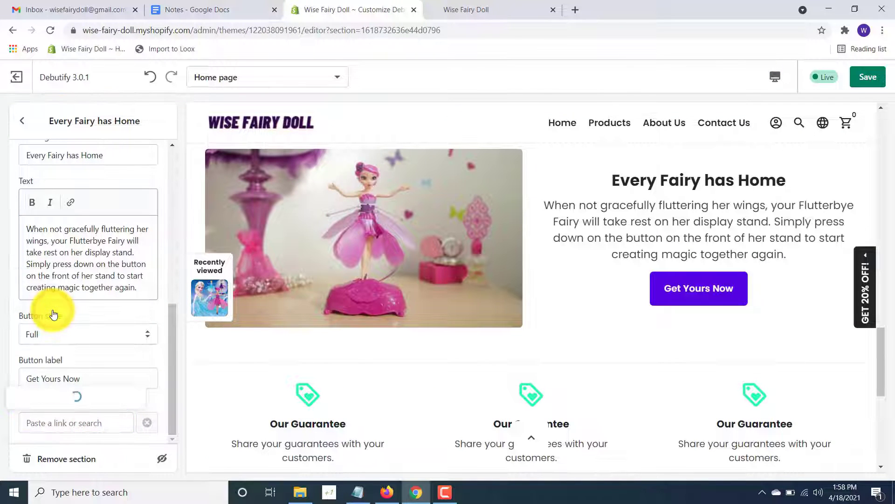
{"action": "left_click", "coordinate": [66, 398]}
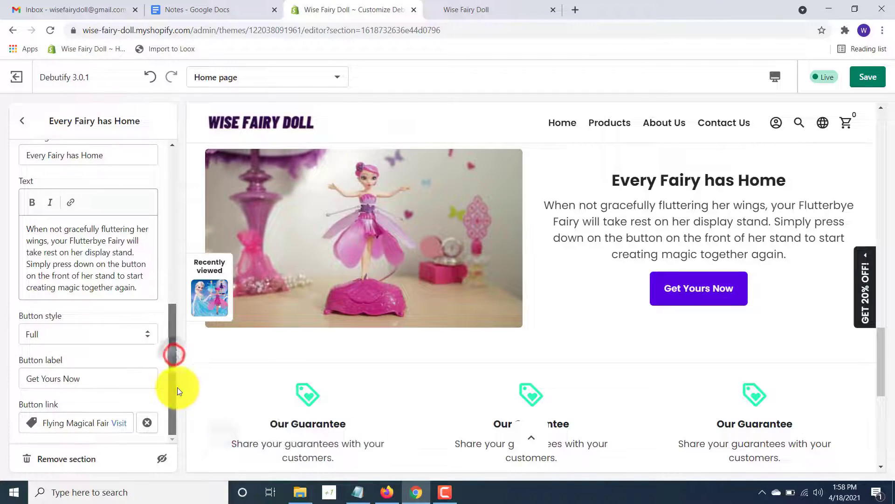
{"action": "left_click", "coordinate": [22, 121]}
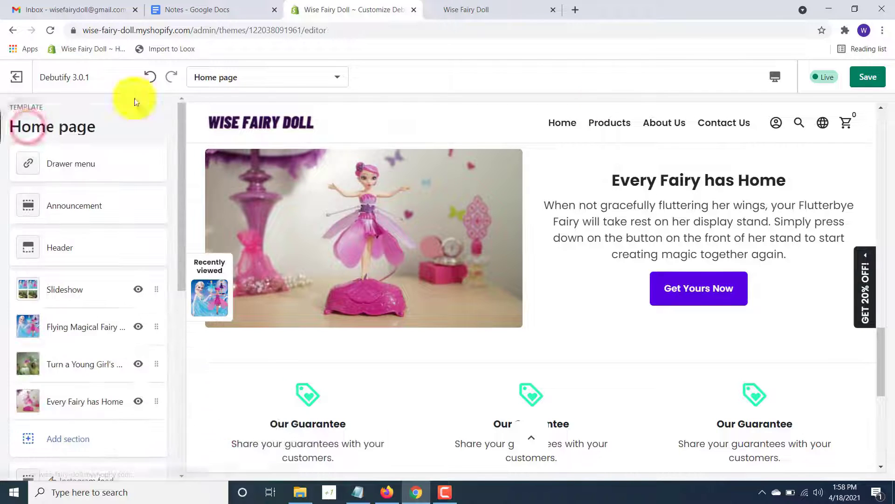
{"action": "left_click", "coordinate": [863, 75]}
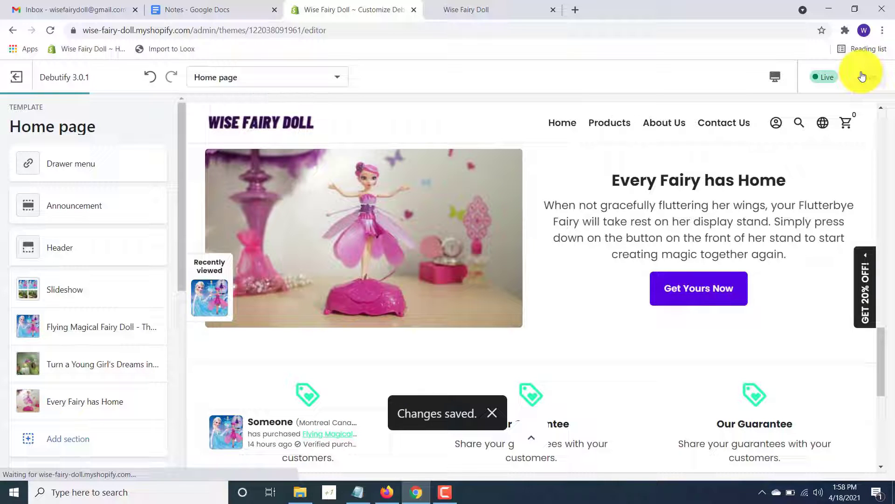
- Reload the storefront and scroll down to the Every Fairy has Home section and its Get Yours Now button
{"action": "left_click", "coordinate": [510, 5]}
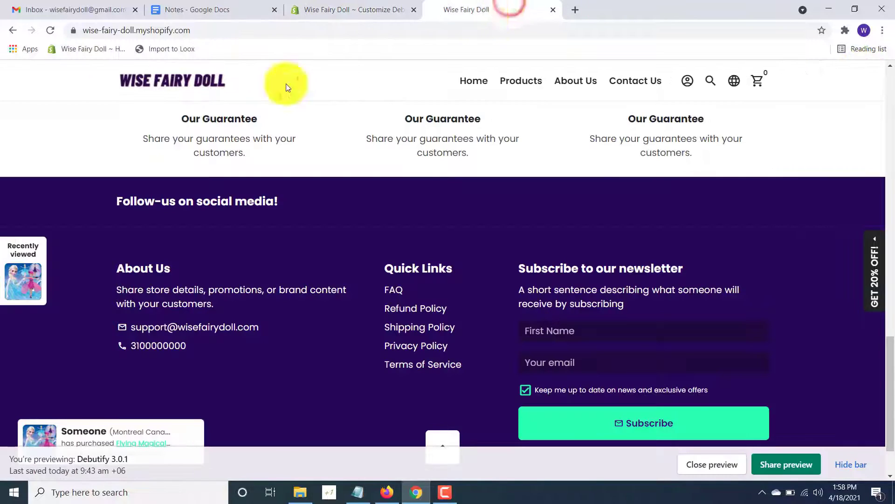
{"action": "left_click", "coordinate": [55, 30]}
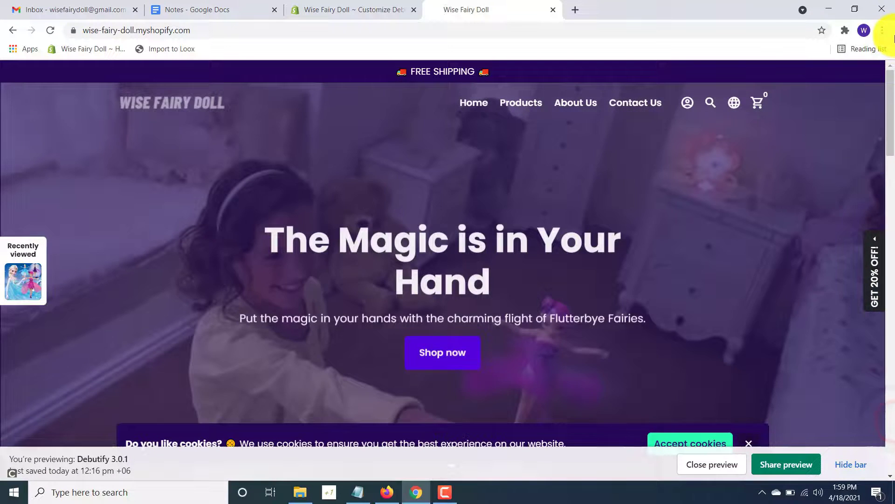
{"action": "scroll", "coordinate": [830, 147], "scroll_direction": "down", "scroll_amount": 3}
{"action": "scroll", "coordinate": [829, 148], "scroll_direction": "down", "scroll_amount": 10}
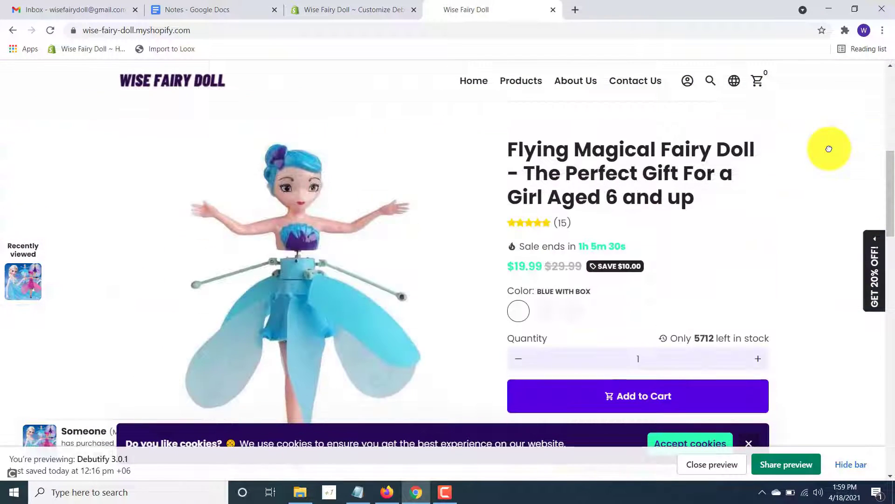
{"action": "scroll", "coordinate": [829, 148], "scroll_direction": "down", "scroll_amount": 7}
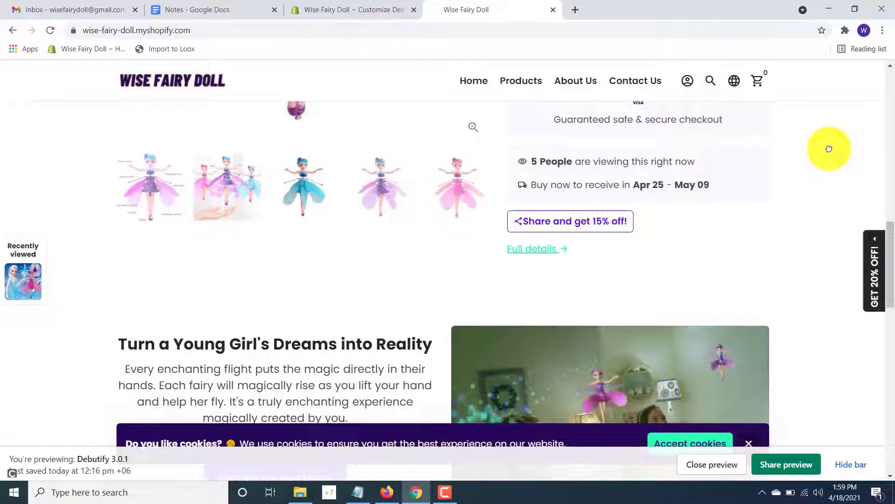
{"action": "scroll", "coordinate": [829, 149], "scroll_direction": "down", "scroll_amount": 5}
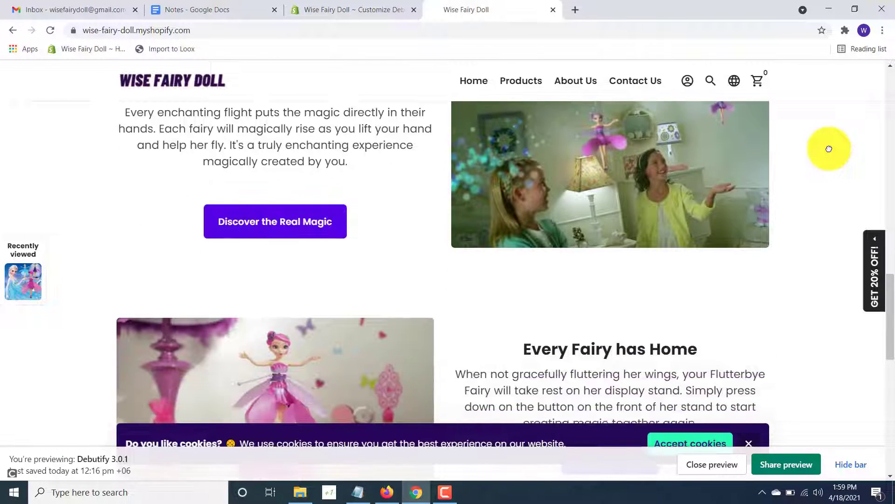
{"action": "scroll", "coordinate": [830, 148], "scroll_direction": "up", "scroll_amount": 4}
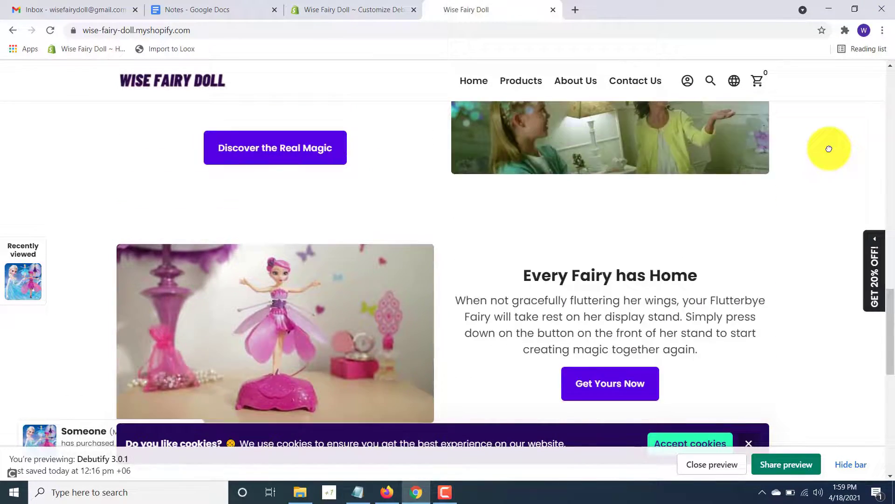
- Delete the empty trailing line in the Turn a Young Girl's Dreams description and save
{"action": "left_click", "coordinate": [369, 9]}
{"action": "left_click", "coordinate": [75, 372]}
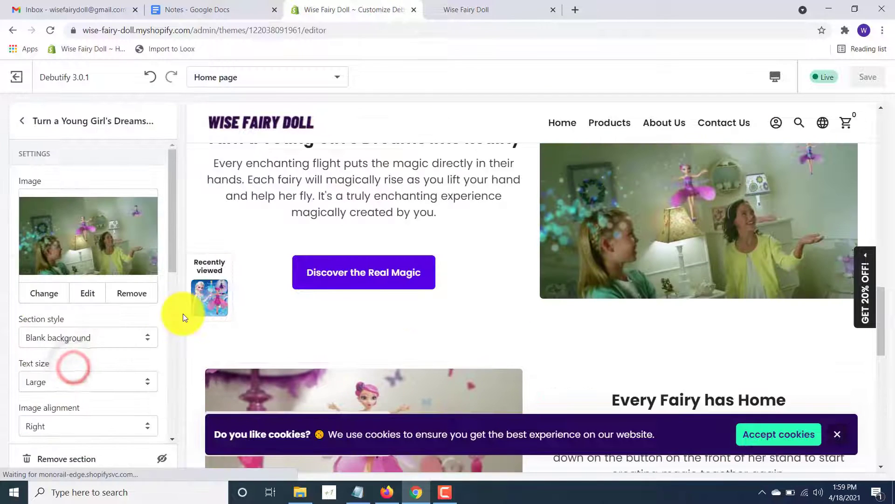
{"action": "left_click_drag", "start_coordinate": [172, 256], "coordinate": [116, 397]}
{"action": "left_click", "coordinate": [116, 397]}
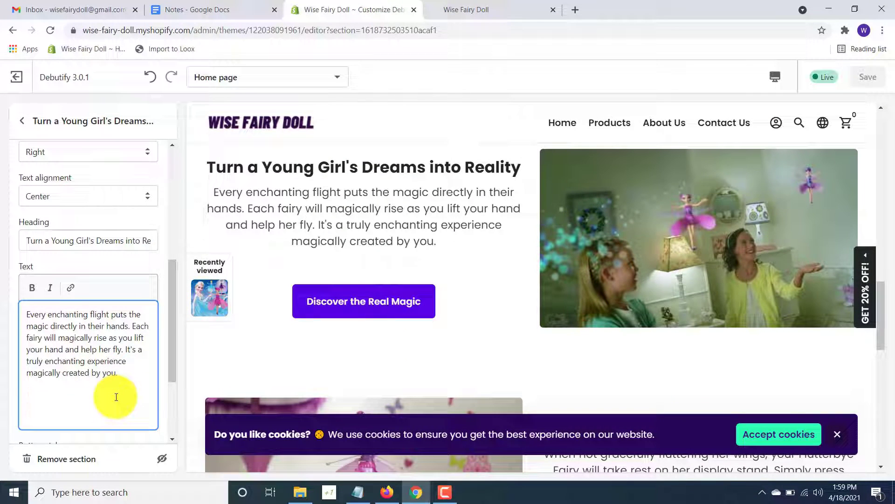
{"action": "key", "text": "BackSpace"}
{"action": "left_click", "coordinate": [880, 78]}
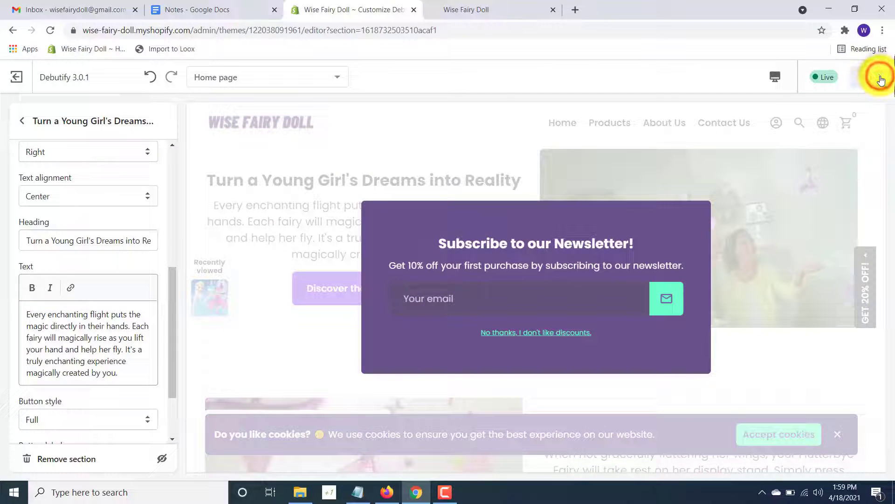
- Refresh the storefront, dismiss the preview and cookie notices, then bring up the preview device choices
{"action": "left_click", "coordinate": [521, 6]}
{"action": "key", "text": "F5"}
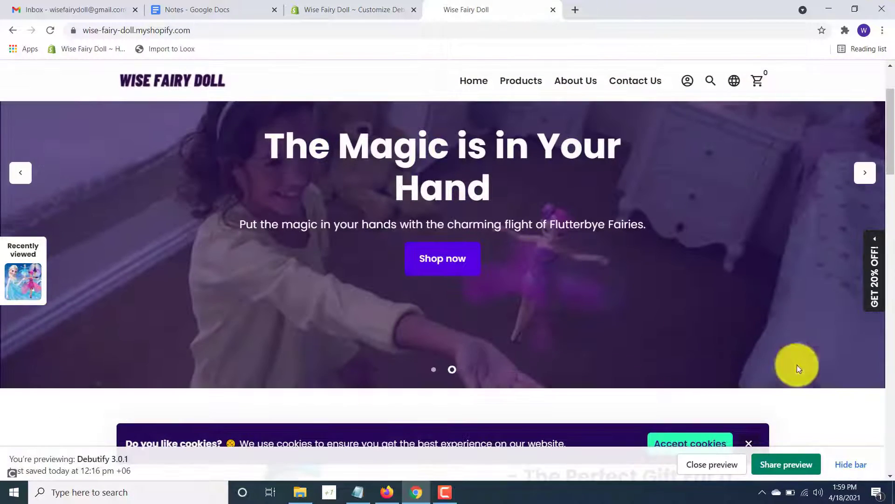
{"action": "left_click", "coordinate": [858, 464]}
{"action": "left_click", "coordinate": [711, 444]}
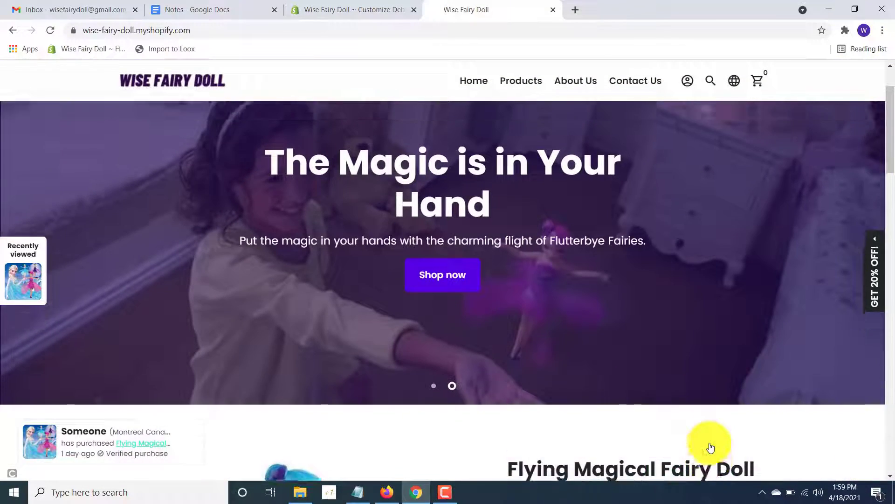
{"action": "scroll", "coordinate": [711, 447], "scroll_direction": "down", "scroll_amount": 1}
{"action": "scroll", "coordinate": [711, 447], "scroll_direction": "down", "scroll_amount": 14}
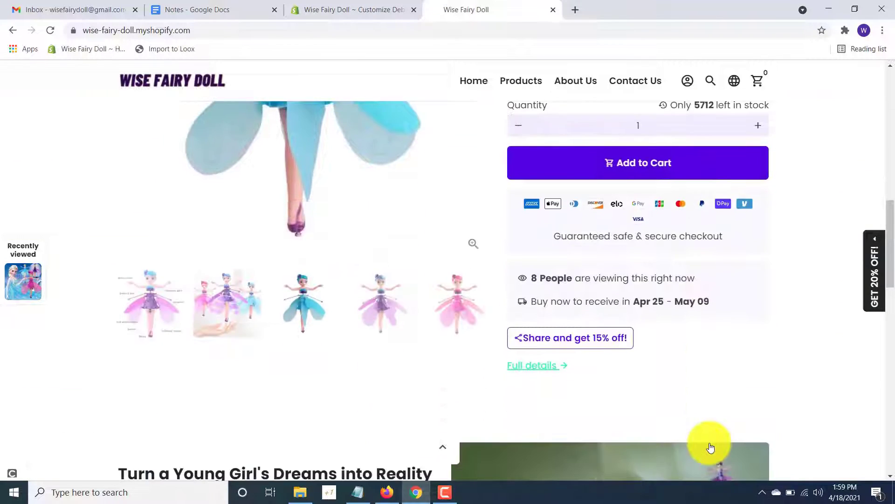
{"action": "scroll", "coordinate": [711, 446], "scroll_direction": "down", "scroll_amount": 6}
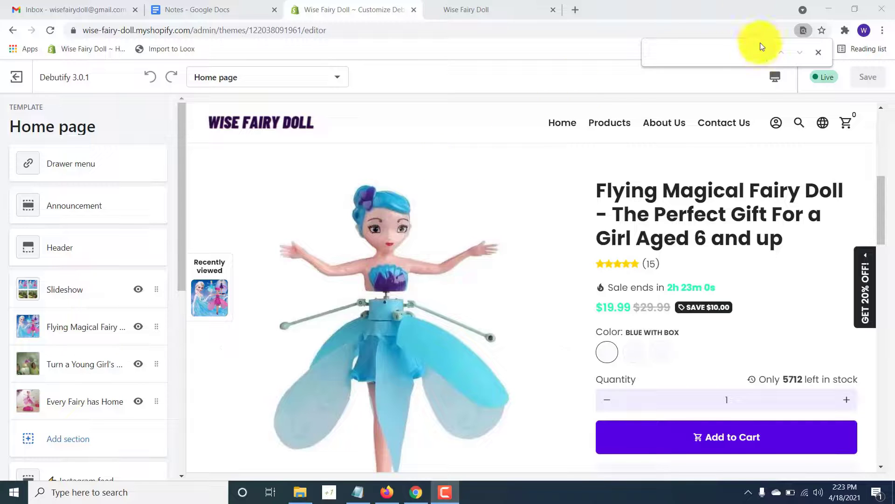
{"action": "left_click", "coordinate": [770, 78]}
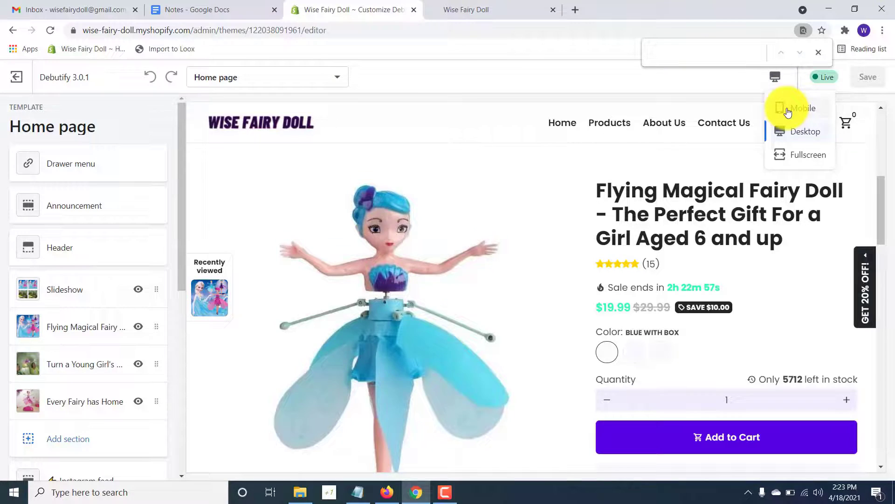
- Preview the store in the Mobile layout
{"action": "left_click", "coordinate": [787, 112]}
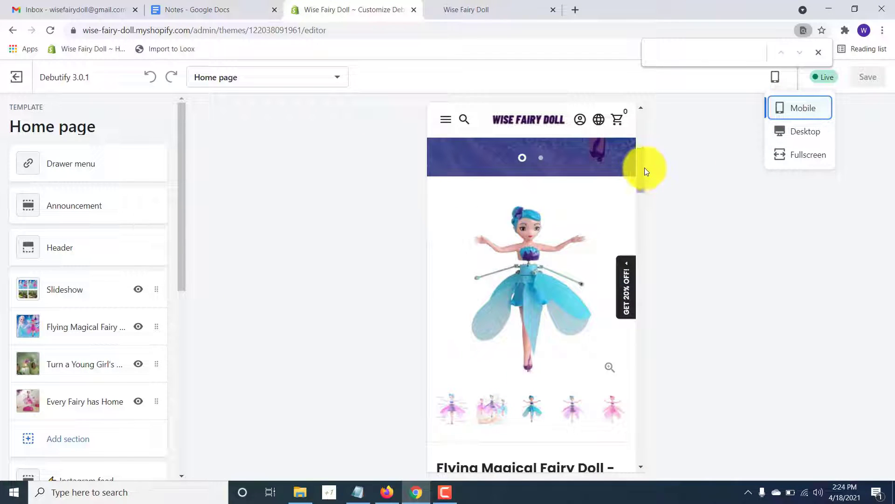
{"action": "left_click_drag", "start_coordinate": [645, 167], "coordinate": [648, 118]}
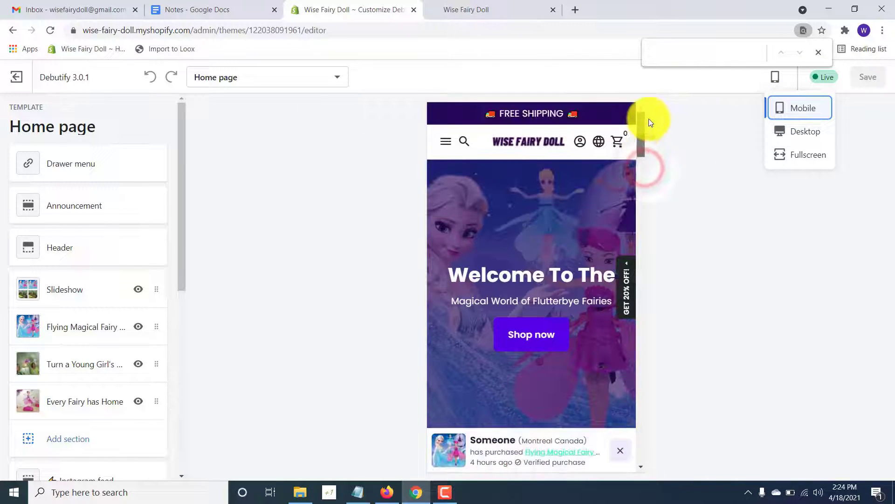
{"action": "left_click", "coordinate": [681, 163]}
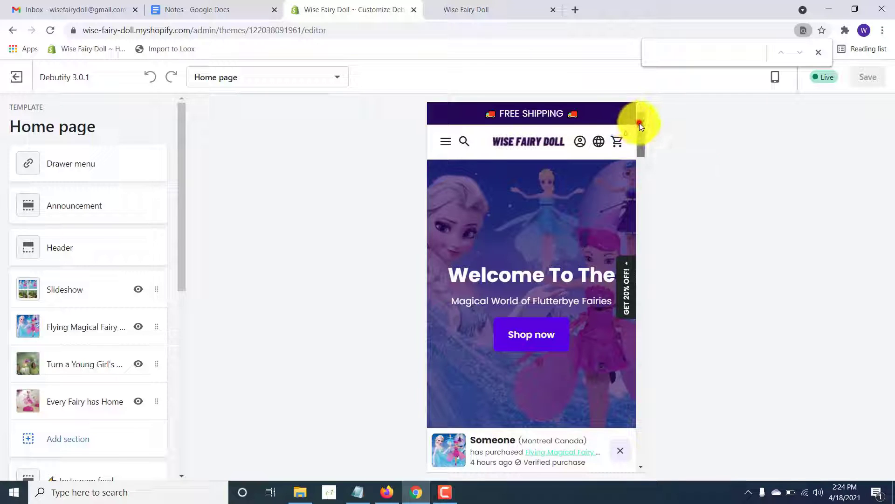
{"action": "mouse_move", "coordinate": [639, 122]}
{"action": "left_mouse_down"}
{"action": "mouse_move", "coordinate": [637, 366]}
{"action": "mouse_move", "coordinate": [653, 127]}
{"action": "left_mouse_up"}
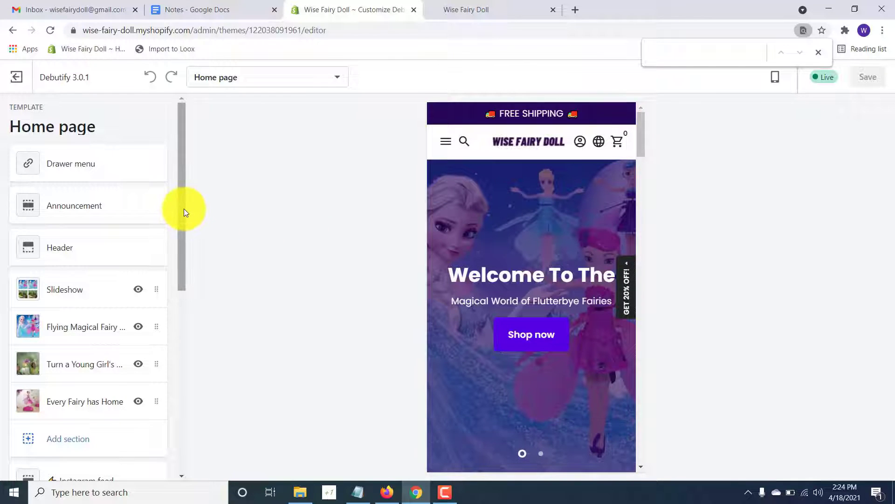
- Open Theme settings > Colors to view the Buttons colour
{"action": "left_click_drag", "start_coordinate": [184, 209], "coordinate": [168, 427]}
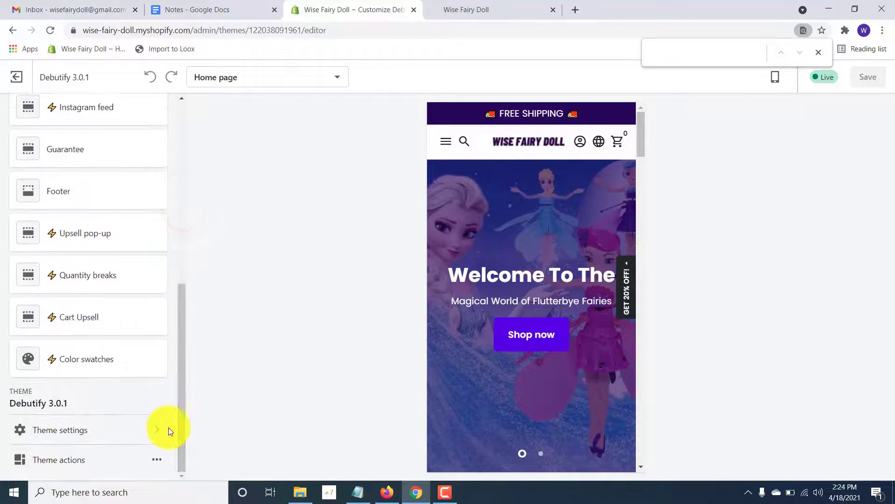
{"action": "left_click", "coordinate": [112, 431]}
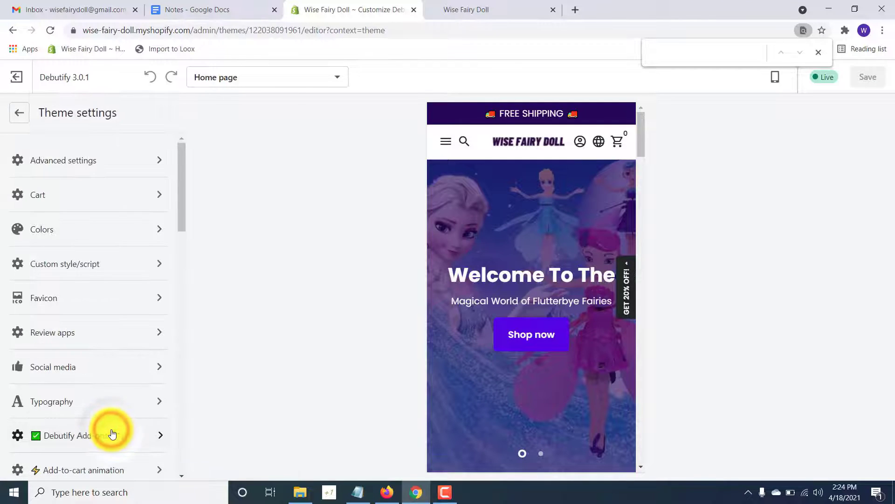
{"action": "left_click", "coordinate": [58, 229]}
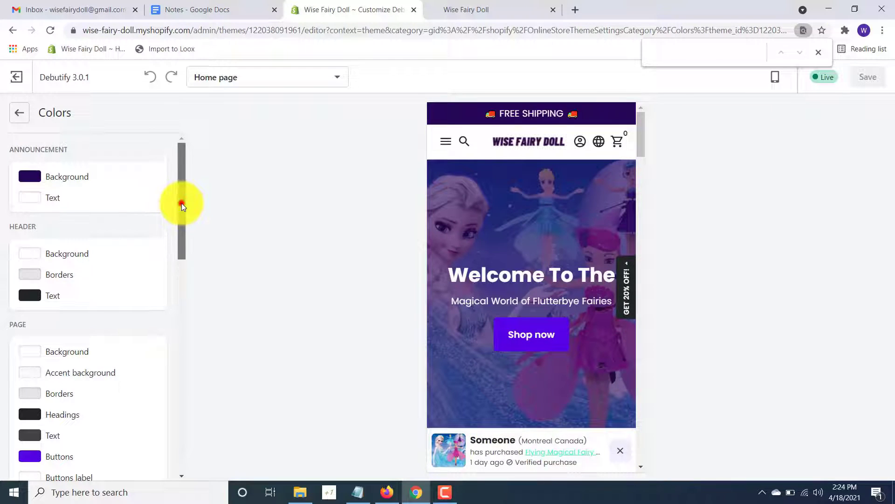
- Set the page Buttons colour to the brand purple #2a0b45 copied from the notes
{"action": "left_click_drag", "start_coordinate": [181, 203], "coordinate": [181, 206]}
{"action": "left_click", "coordinate": [209, 6]}
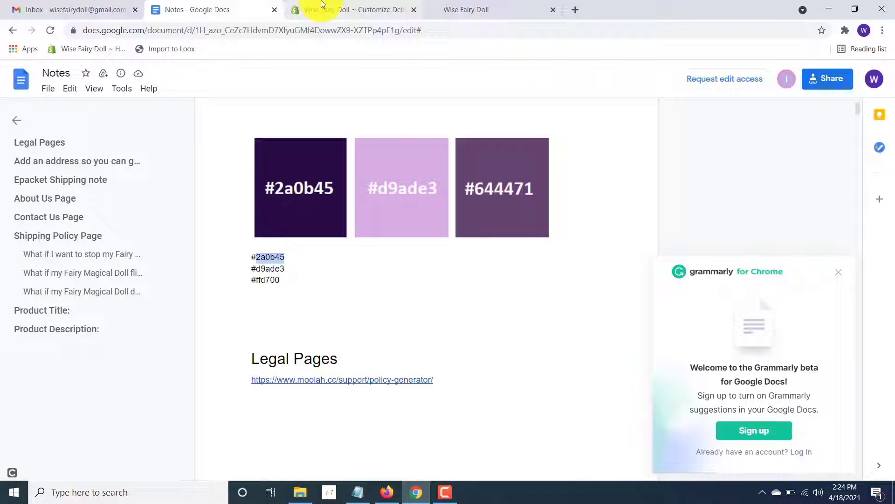
{"action": "left_click", "coordinate": [399, 5]}
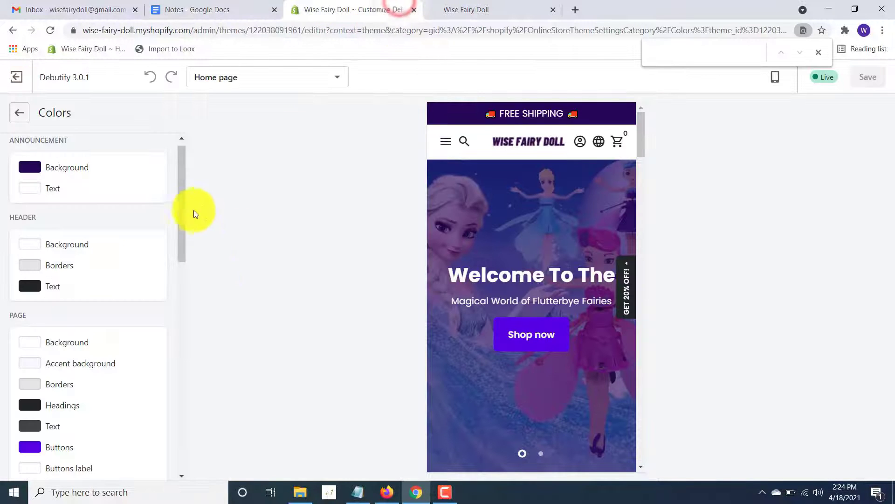
{"action": "left_click_drag", "start_coordinate": [181, 210], "coordinate": [180, 244]}
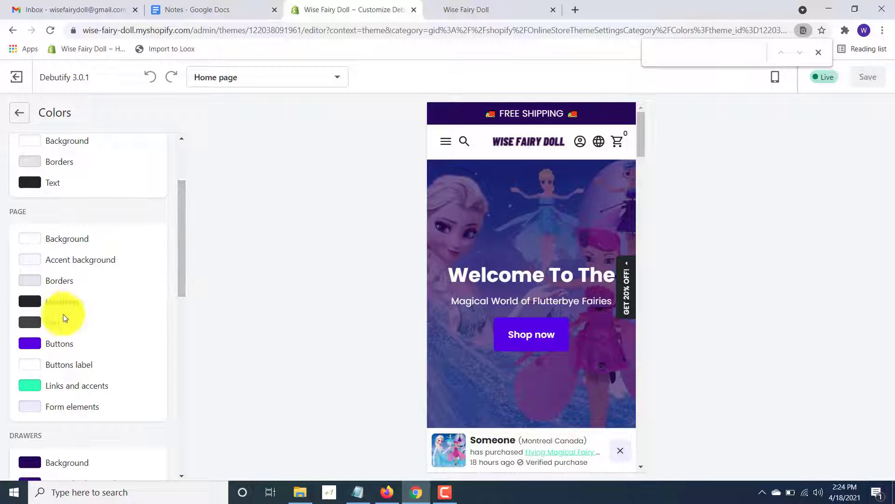
{"action": "left_click", "coordinate": [29, 345]}
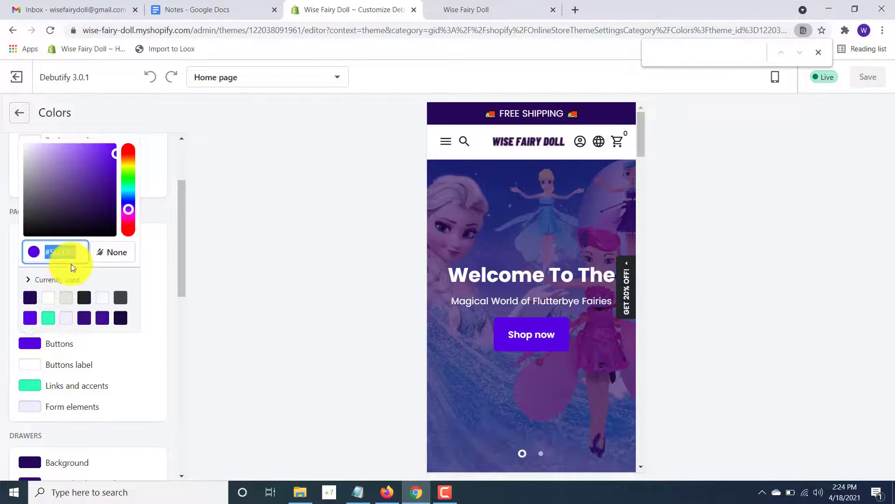
{"action": "type", "text": "2a004f"}
{"action": "left_click", "coordinate": [1, 306]}
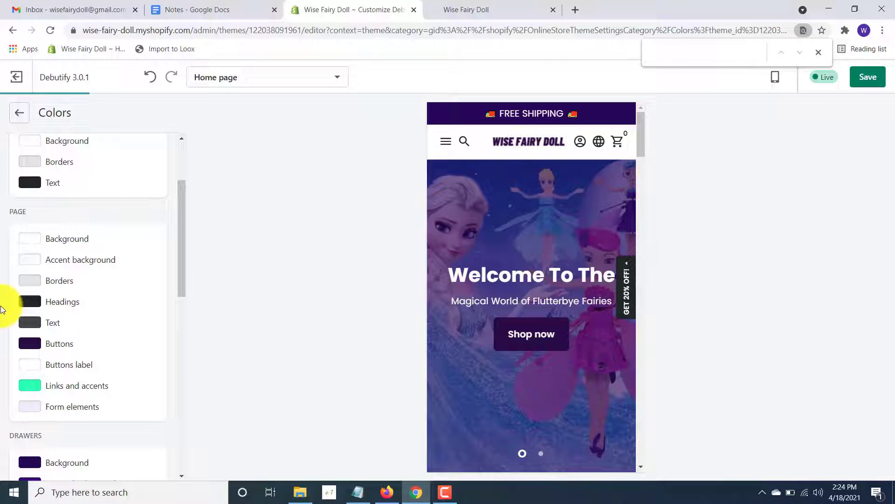
- Change the Links and accents colour from mint green to #2a0b45
{"action": "left_click_drag", "start_coordinate": [644, 138], "coordinate": [642, 226]}
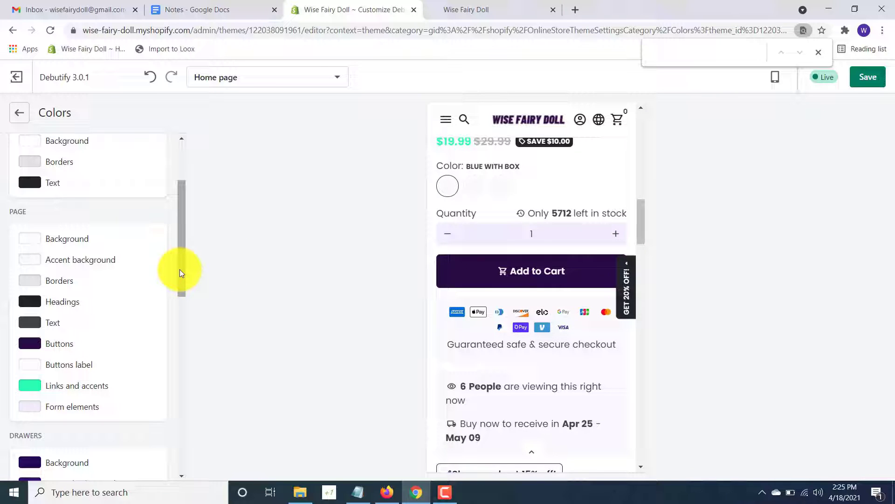
{"action": "left_click", "coordinate": [26, 385]}
{"action": "triple_click", "coordinate": [76, 263]}
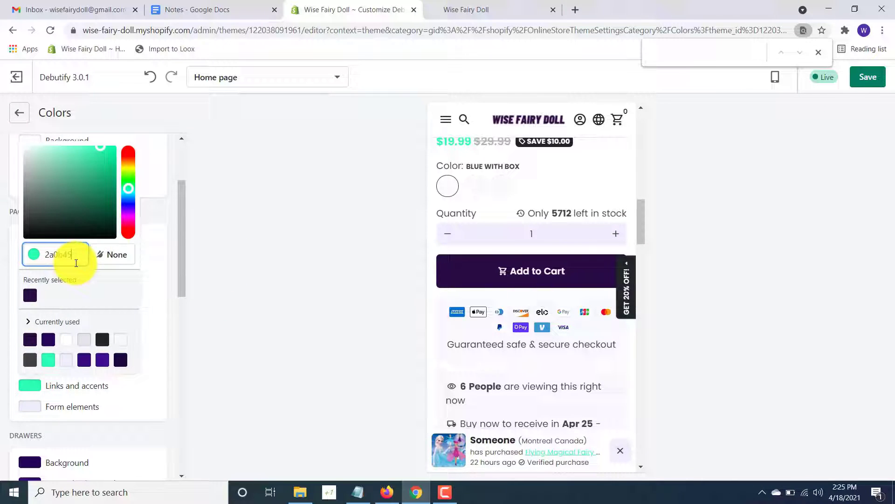
{"action": "left_click", "coordinate": [2, 371]}
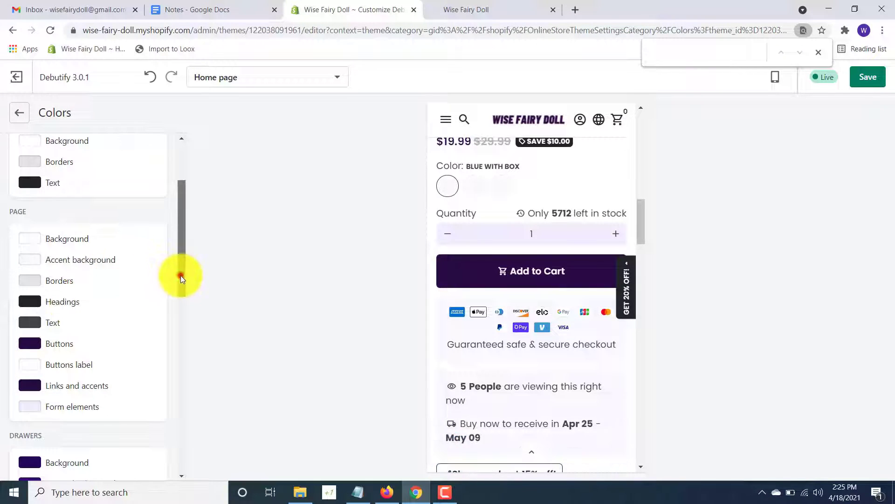
{"action": "left_click_drag", "start_coordinate": [181, 275], "coordinate": [143, 199]}
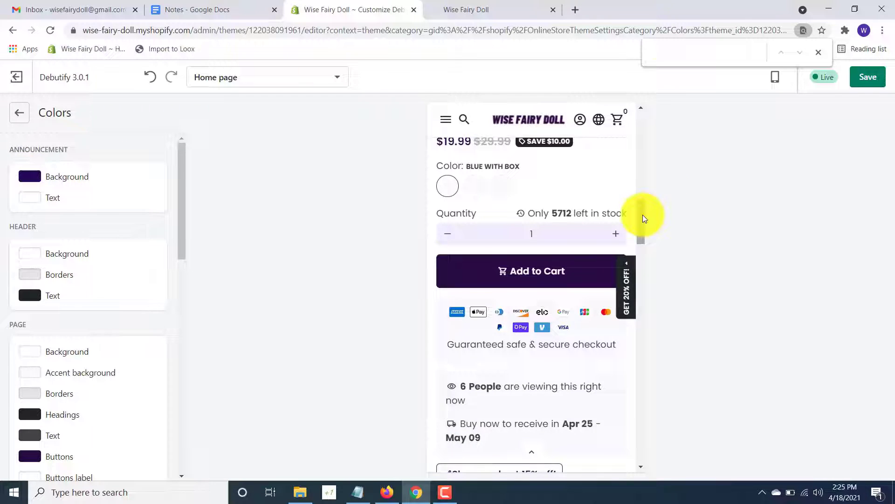
- Inspect the announcement bar background colour against the brand palette
{"action": "left_click", "coordinate": [30, 176]}
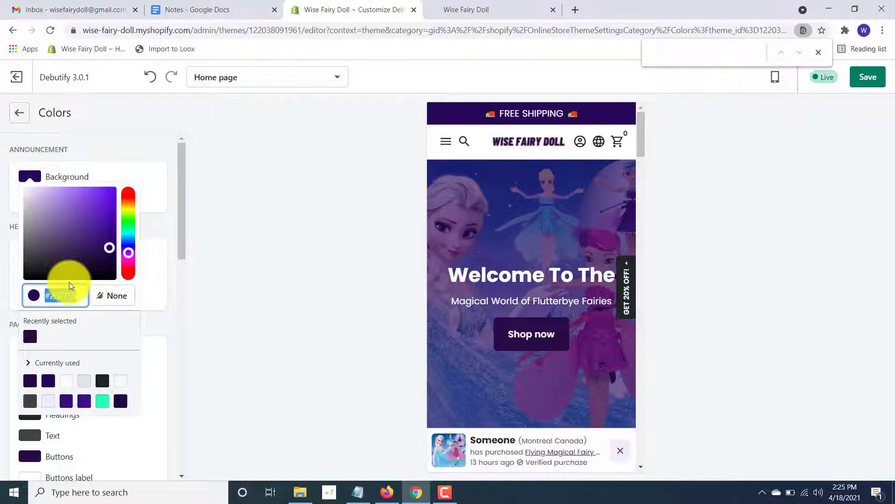
{"action": "left_click", "coordinate": [1, 299]}
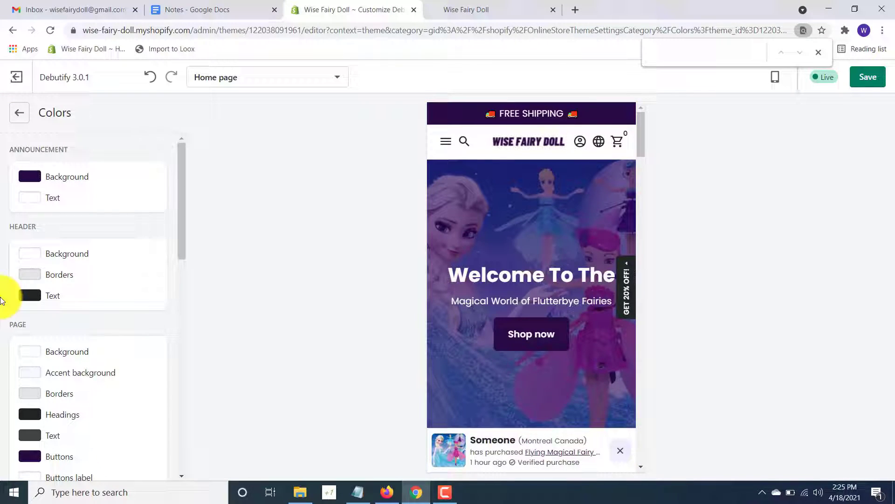
{"action": "left_click_drag", "start_coordinate": [182, 236], "coordinate": [172, 325]}
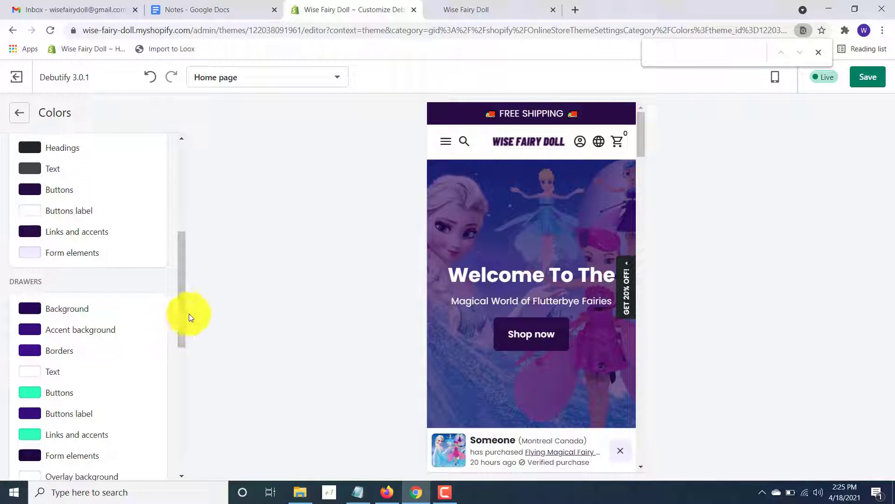
{"action": "left_click_drag", "start_coordinate": [183, 311], "coordinate": [182, 439]}
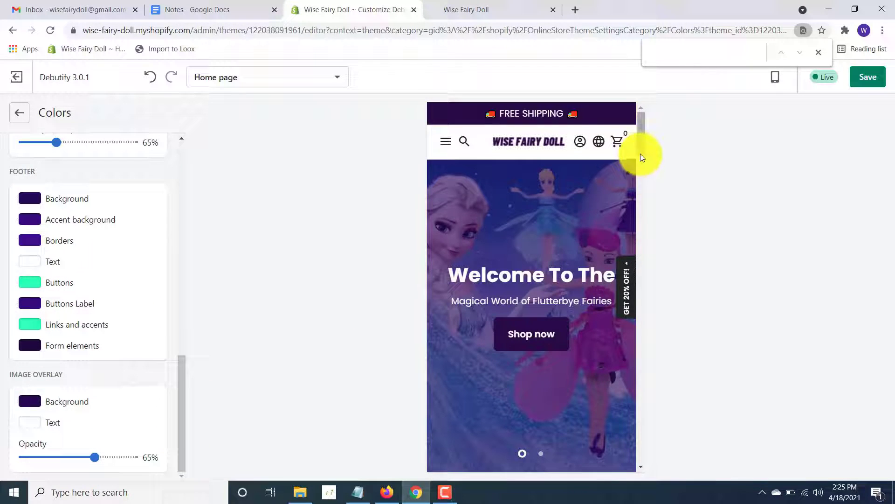
{"action": "left_click_drag", "start_coordinate": [640, 153], "coordinate": [640, 443]}
- Compare the footer background colour with the notes' brand codes, then save the theme colours
{"action": "left_click", "coordinate": [256, 9]}
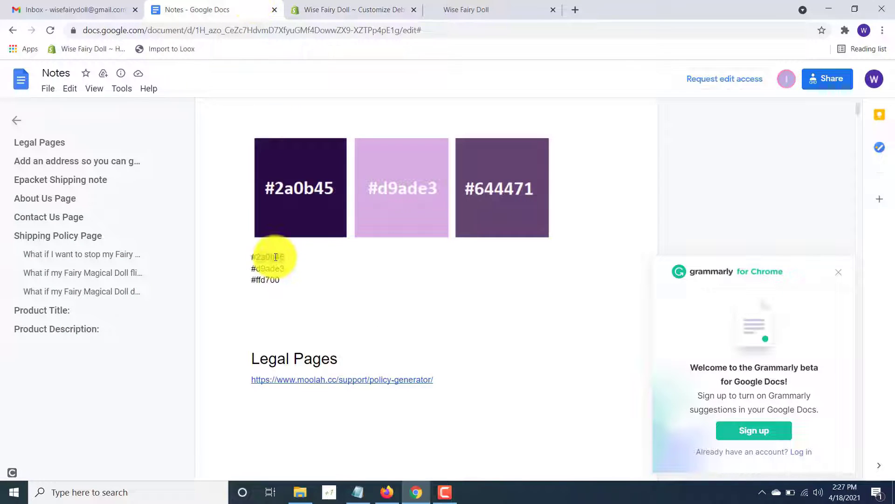
{"action": "left_click", "coordinate": [354, 9]}
{"action": "left_click", "coordinate": [30, 244]}
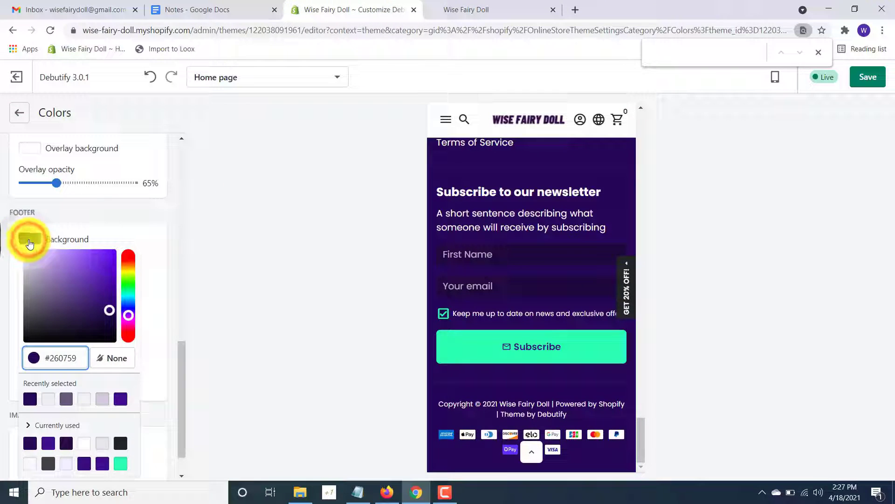
{"action": "left_click", "coordinate": [2, 269]}
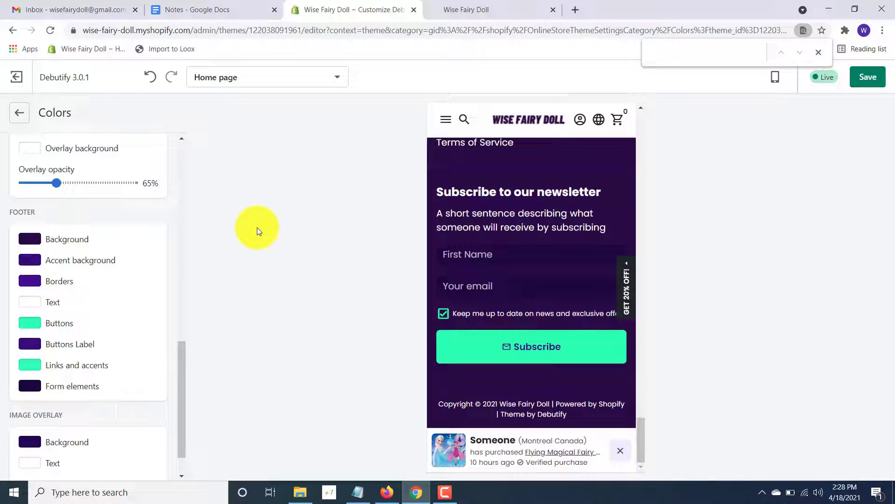
{"action": "left_click", "coordinate": [868, 81]}
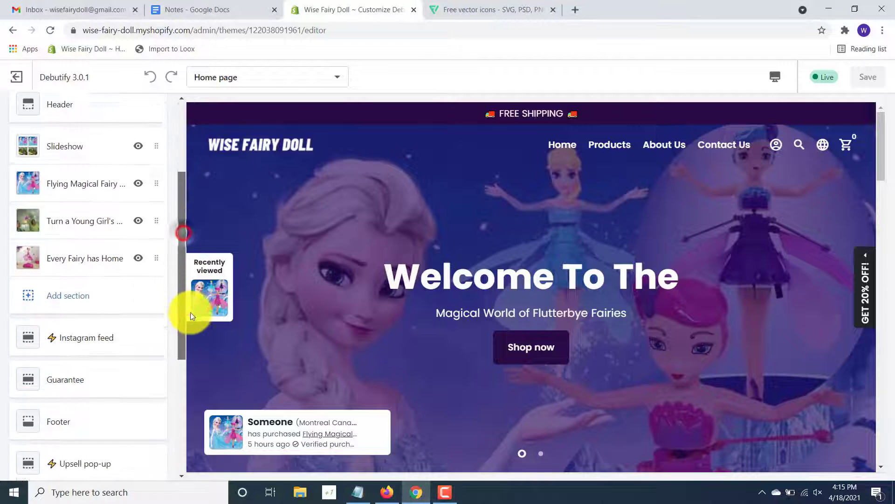
- Open the home page Guarantee section to reveal its three Our Guarantee blocks
{"action": "scroll", "coordinate": [177, 317], "scroll_direction": "down", "scroll_amount": 1}
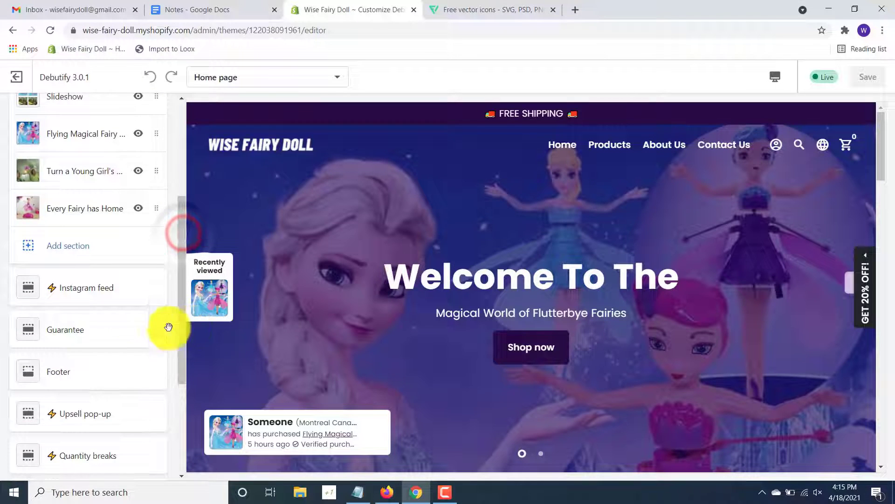
{"action": "left_click", "coordinate": [117, 329]}
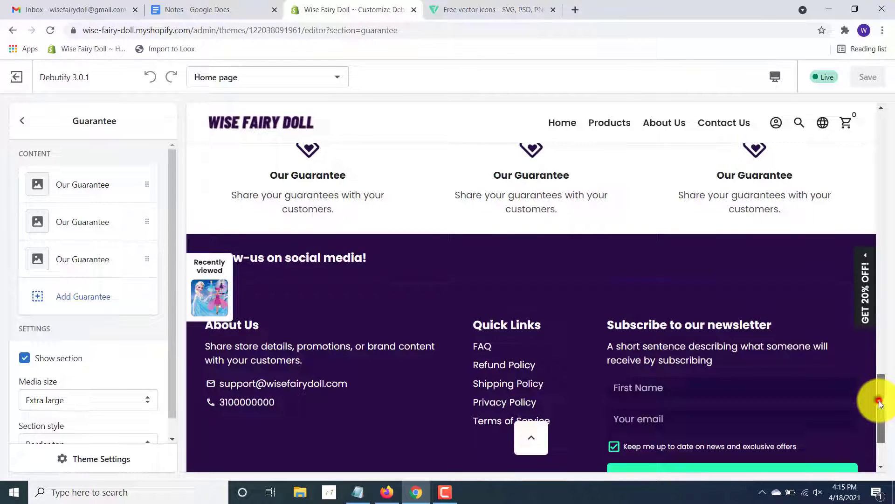
{"action": "left_click_drag", "start_coordinate": [879, 402], "coordinate": [886, 385]}
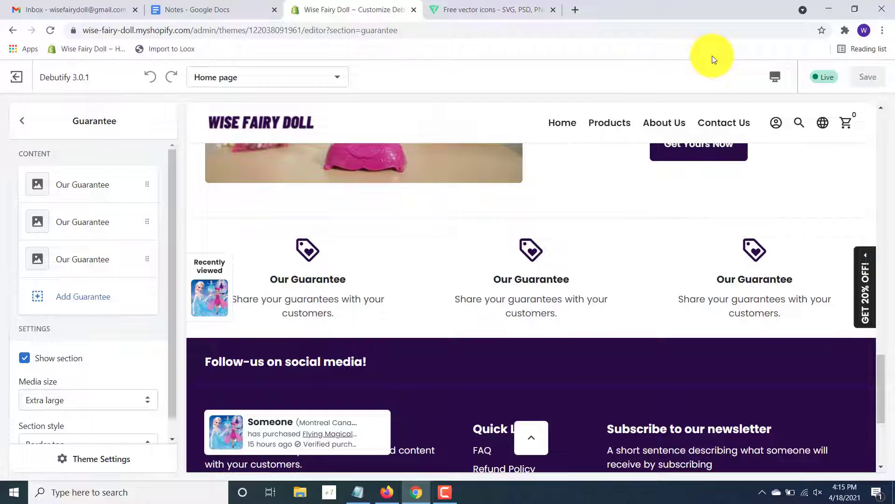
- Search Flaticon for 'shipping' and download the green truck icon as a free PNG
{"action": "left_click", "coordinate": [522, 5]}
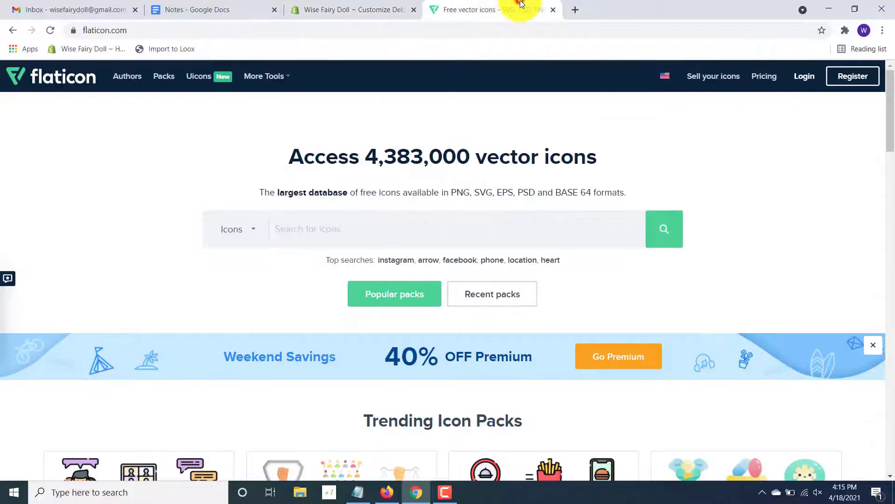
{"action": "left_click", "coordinate": [386, 231]}
{"action": "type", "text": "shipp"}
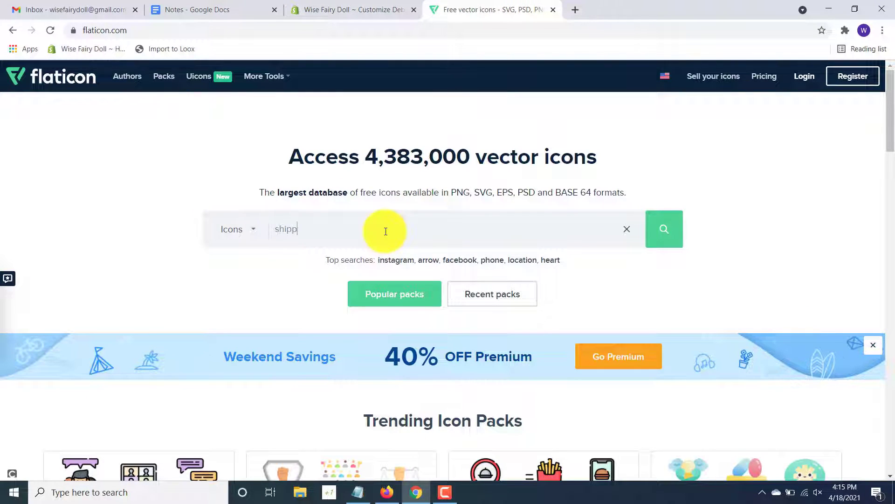
{"action": "type", "text": "ing"}
{"action": "key", "text": "Return"}
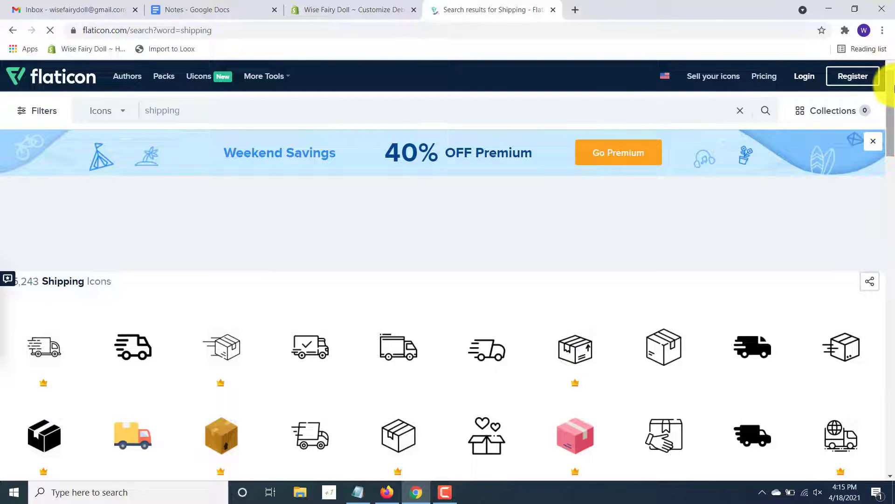
{"action": "left_click_drag", "start_coordinate": [894, 88], "coordinate": [875, 220]}
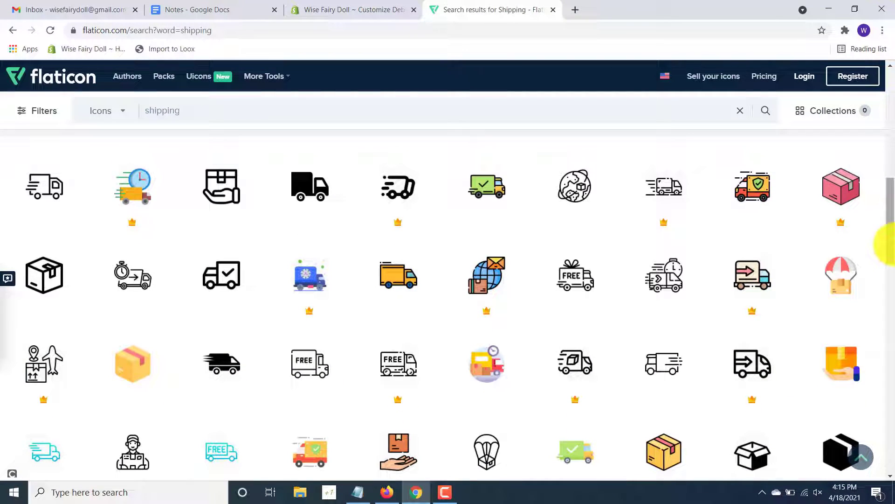
{"action": "left_click_drag", "start_coordinate": [892, 244], "coordinate": [892, 279]}
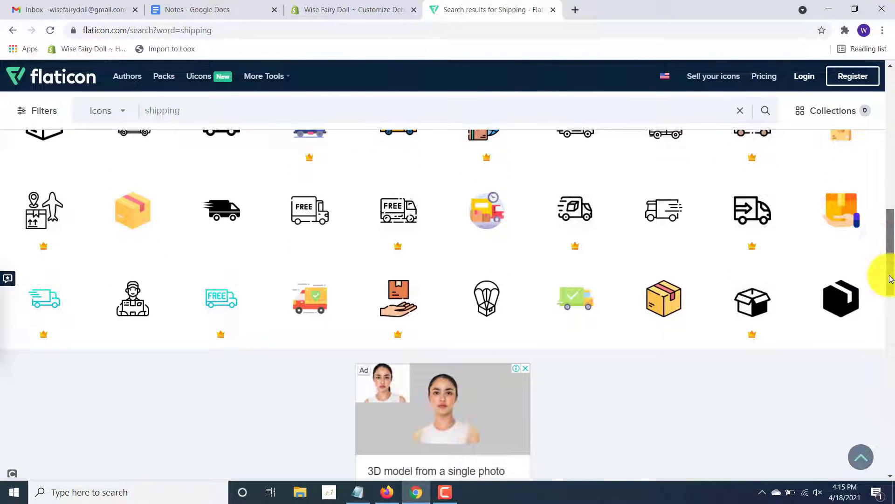
{"action": "left_click", "coordinate": [570, 297]}
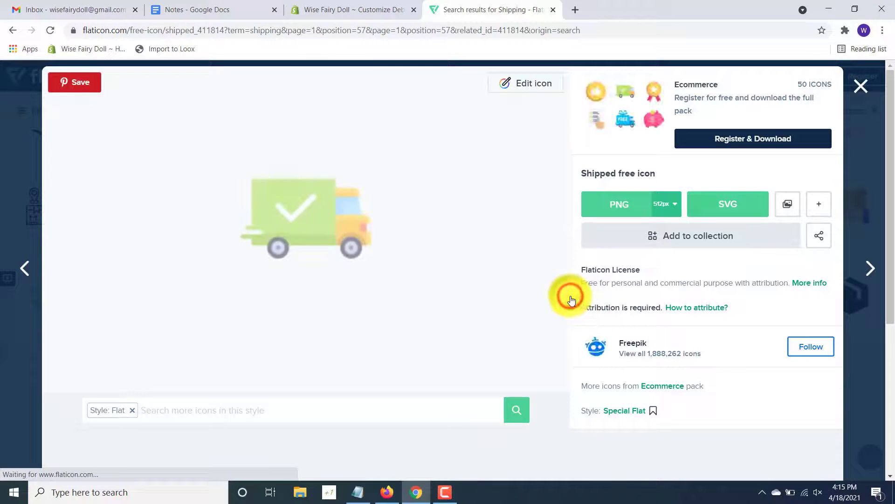
{"action": "left_click", "coordinate": [607, 202]}
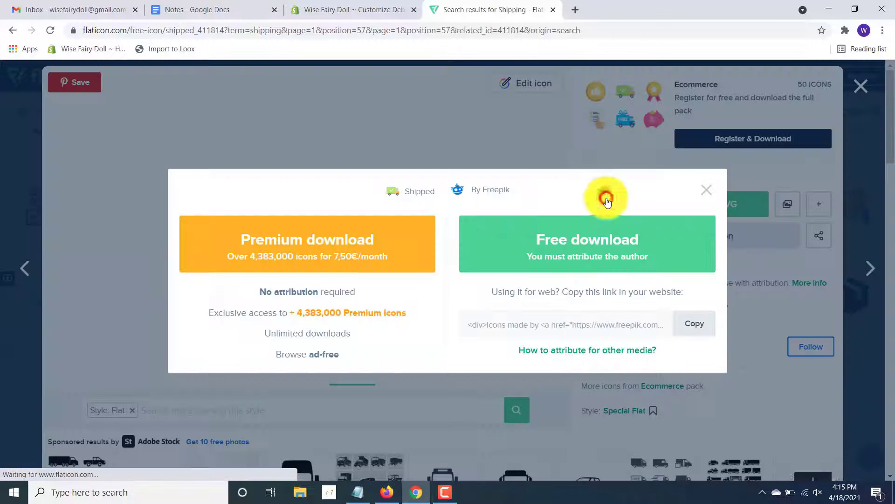
{"action": "left_click", "coordinate": [589, 249]}
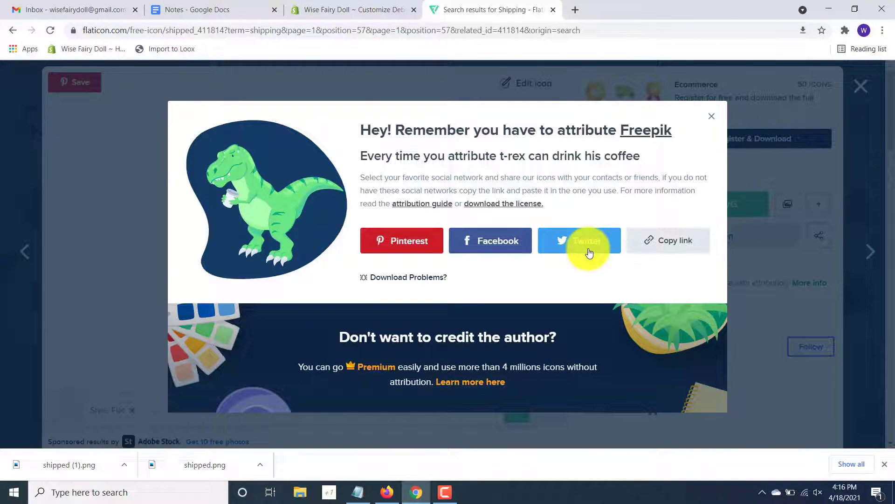
{"action": "left_click", "coordinate": [860, 84]}
{"action": "left_click", "coordinate": [855, 88]}
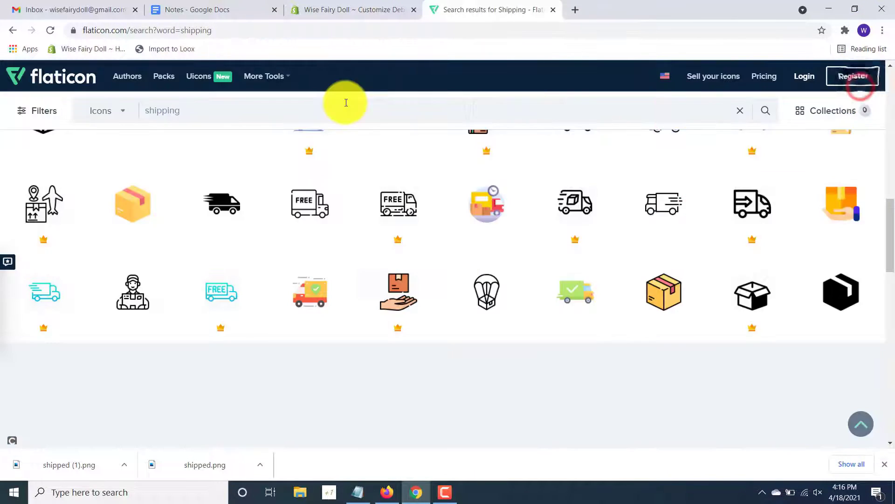
- Search 'returns' and download the box-with-return-arrow icon as free PNG exchange.png
{"action": "left_click_drag", "start_coordinate": [343, 100], "coordinate": [114, 110]}
{"action": "type", "text": "returns"}
{"action": "key", "text": "Return"}
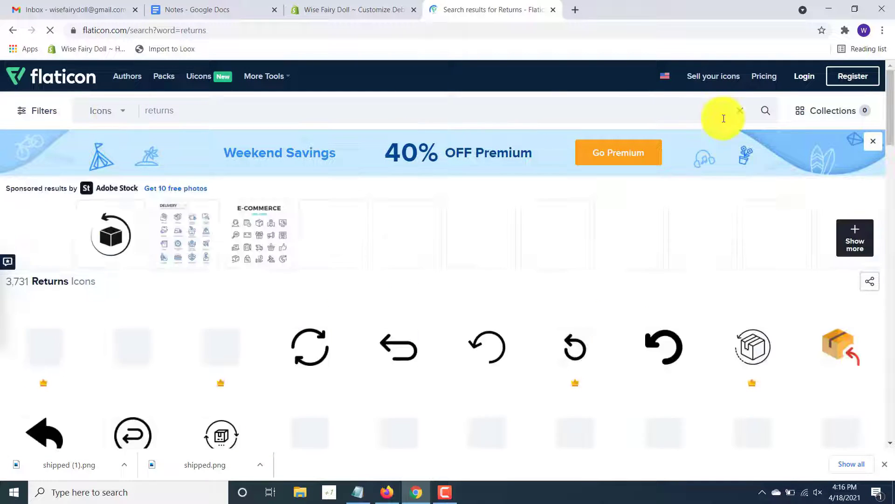
{"action": "left_click_drag", "start_coordinate": [893, 124], "coordinate": [890, 196]}
{"action": "left_click", "coordinate": [843, 234]}
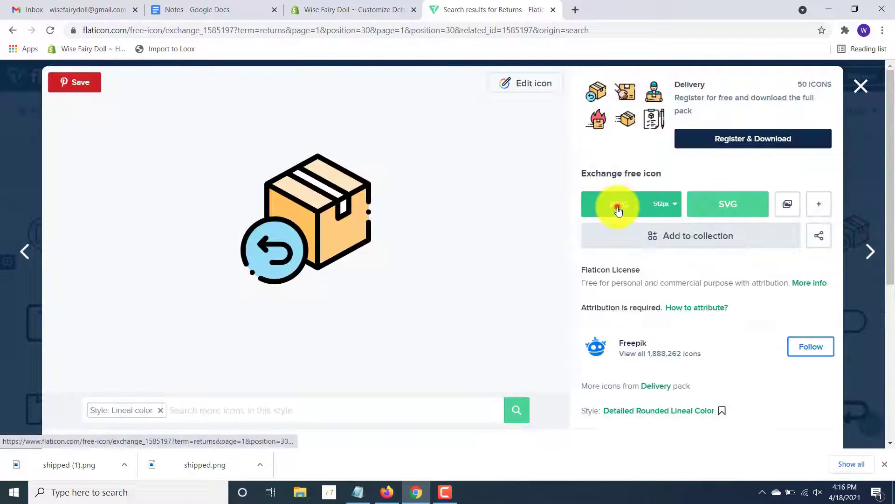
{"action": "left_click", "coordinate": [617, 204]}
{"action": "left_click", "coordinate": [591, 232]}
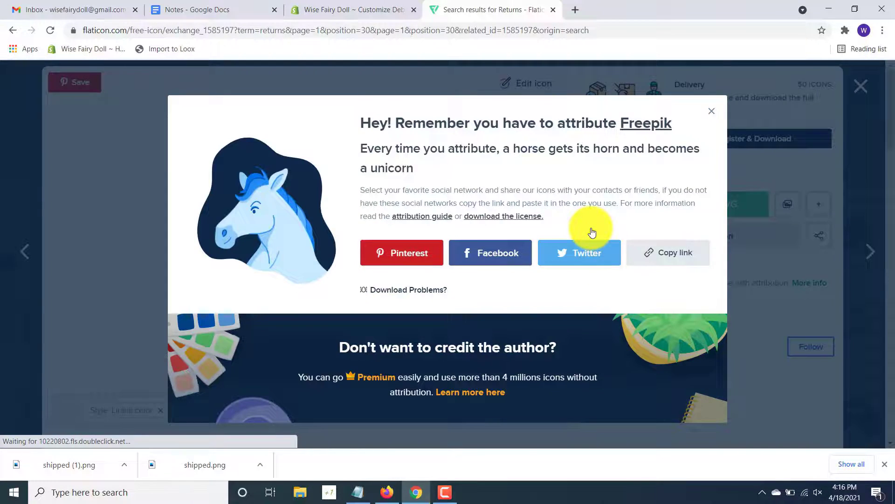
{"action": "left_click", "coordinate": [863, 87]}
{"action": "left_click", "coordinate": [864, 87]}
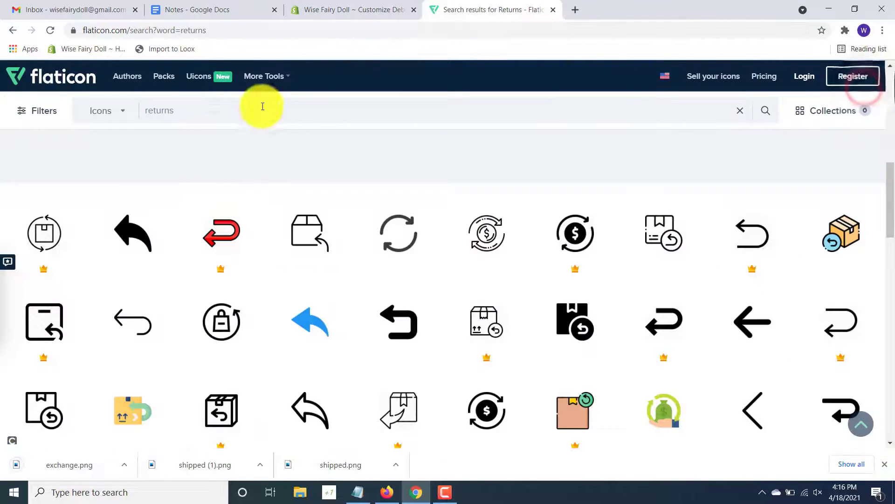
{"action": "left_click_drag", "start_coordinate": [209, 105], "coordinate": [116, 109]}
- Search 'guarantee' and download the ribbon badge icon as free PNG guarantee.png
{"action": "key", "text": "BackSpace"}
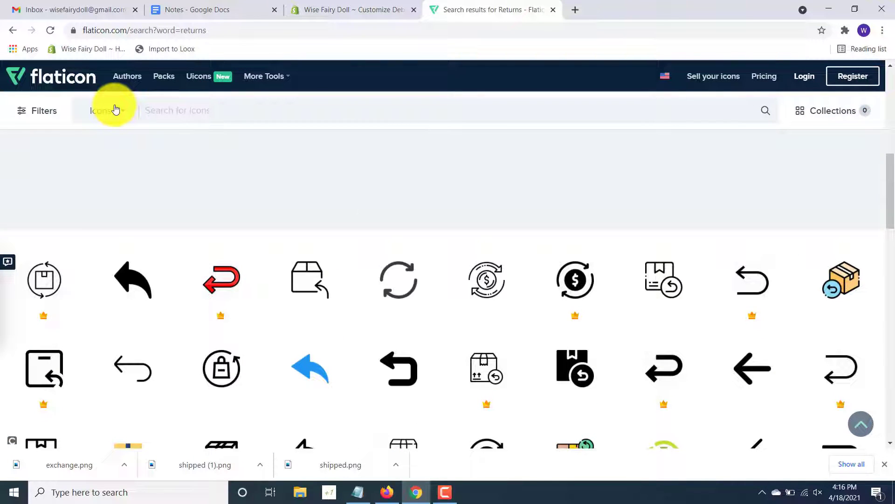
{"action": "type", "text": "guarantee"}
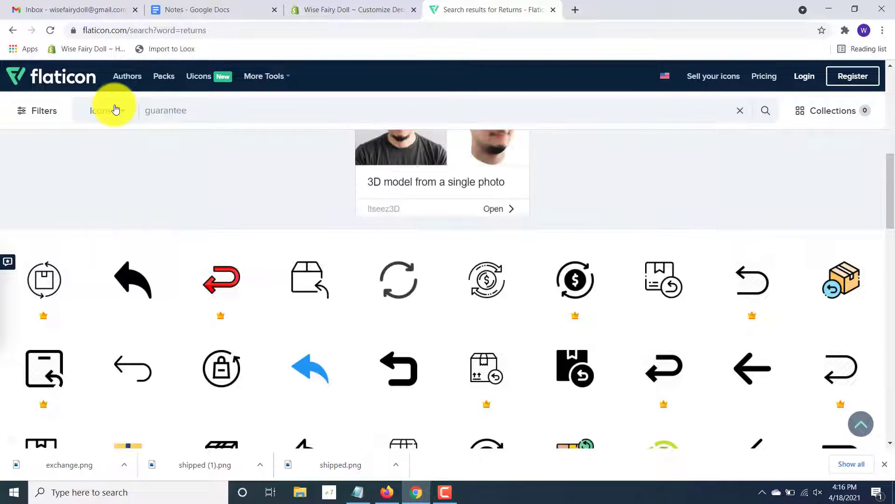
{"action": "key", "text": "Return"}
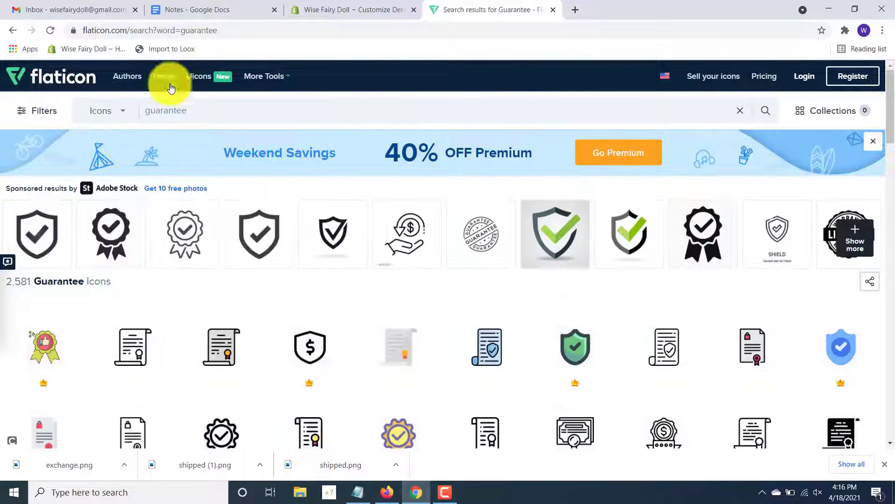
{"action": "left_click_drag", "start_coordinate": [894, 99], "coordinate": [873, 324]}
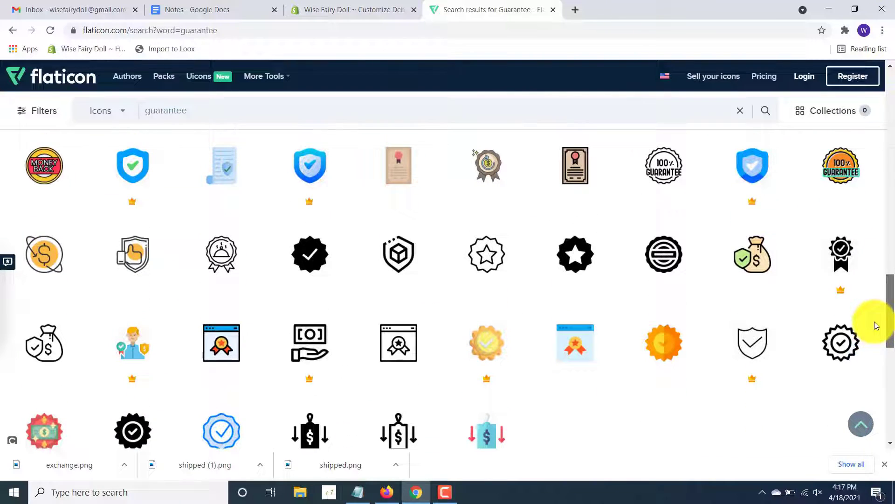
{"action": "left_click", "coordinate": [219, 339]}
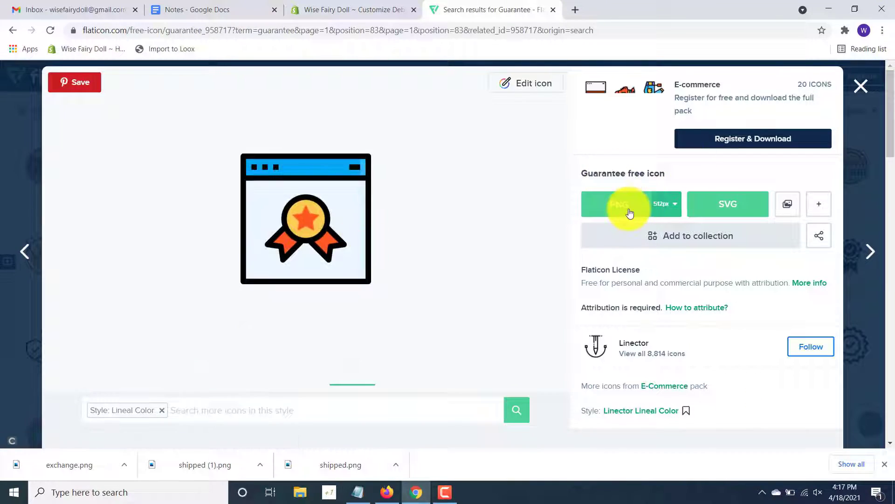
{"action": "left_click", "coordinate": [626, 208]}
{"action": "left_click", "coordinate": [575, 233]}
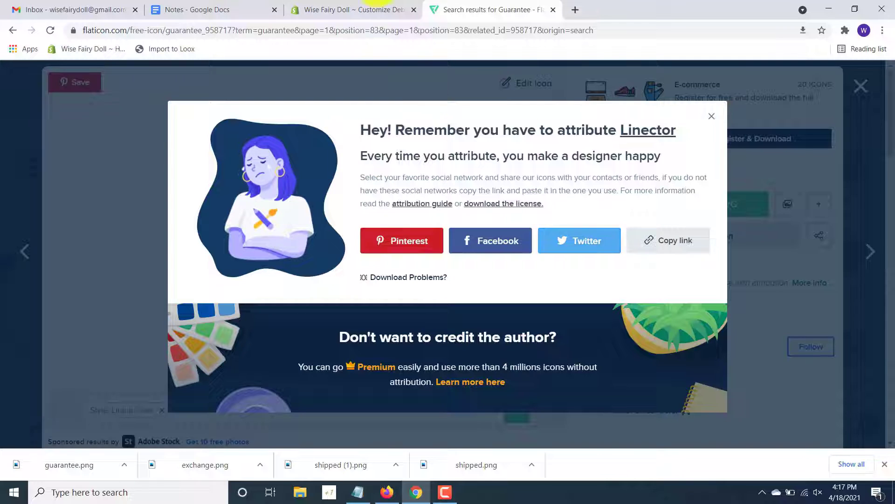
- Upload the downloaded green truck icon as the first guarantee block's image
{"action": "left_click", "coordinate": [361, 6]}
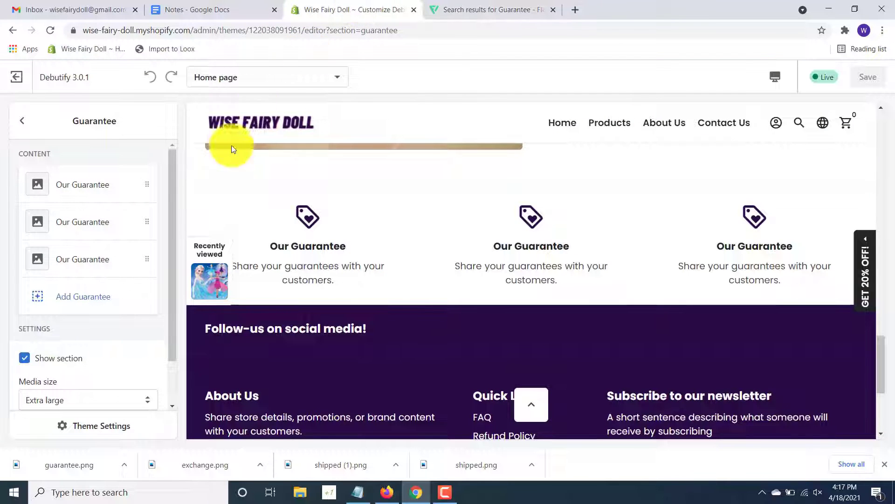
{"action": "left_click", "coordinate": [130, 191]}
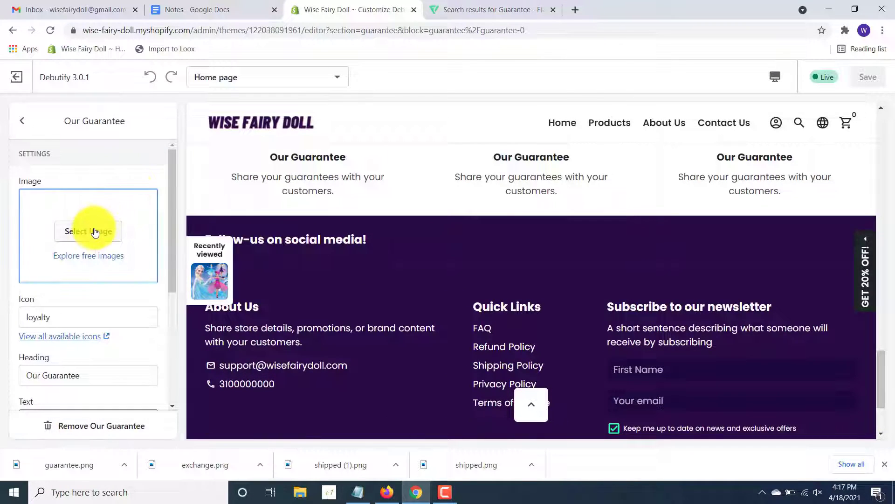
{"action": "left_click", "coordinate": [94, 232]}
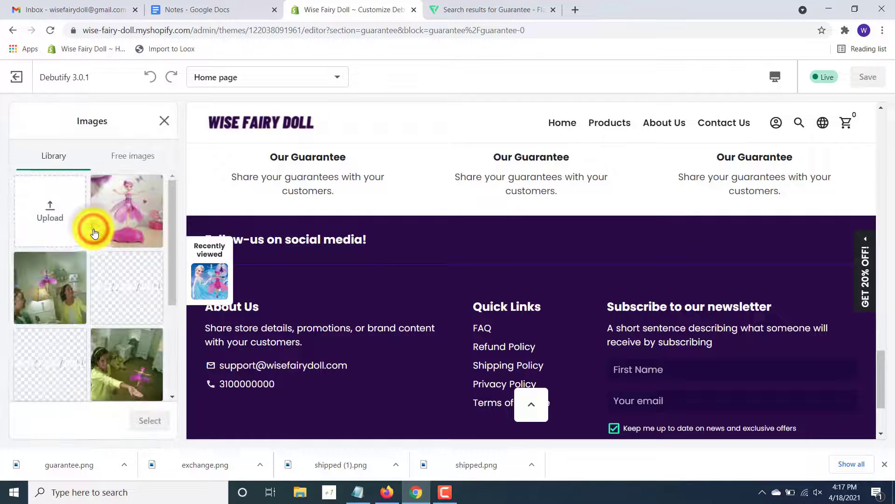
{"action": "left_click", "coordinate": [62, 228]}
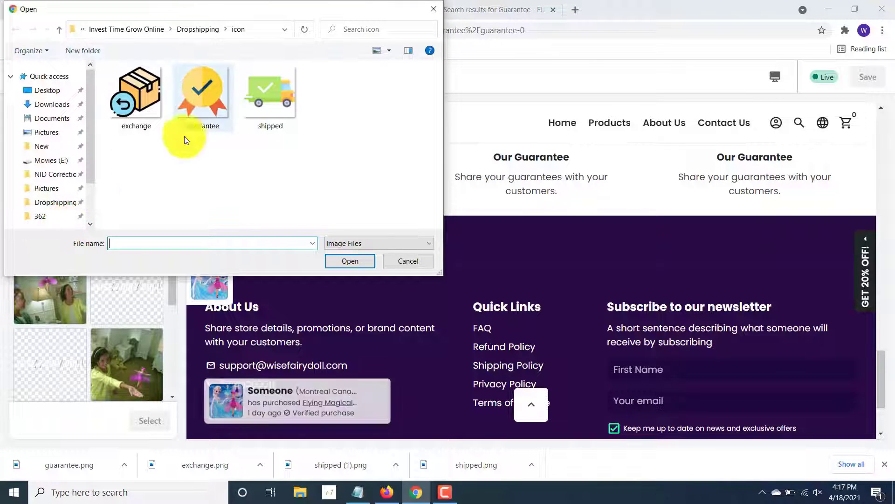
{"action": "left_click", "coordinate": [59, 104]}
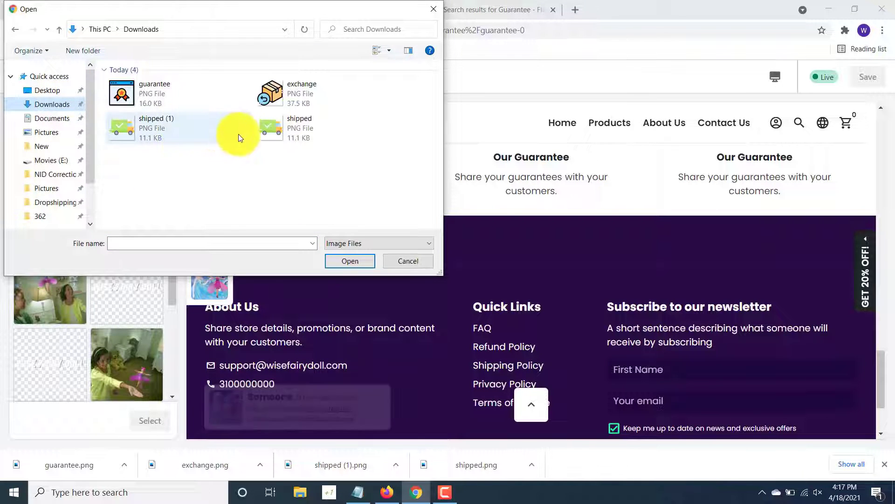
{"action": "double_click", "coordinate": [188, 124]}
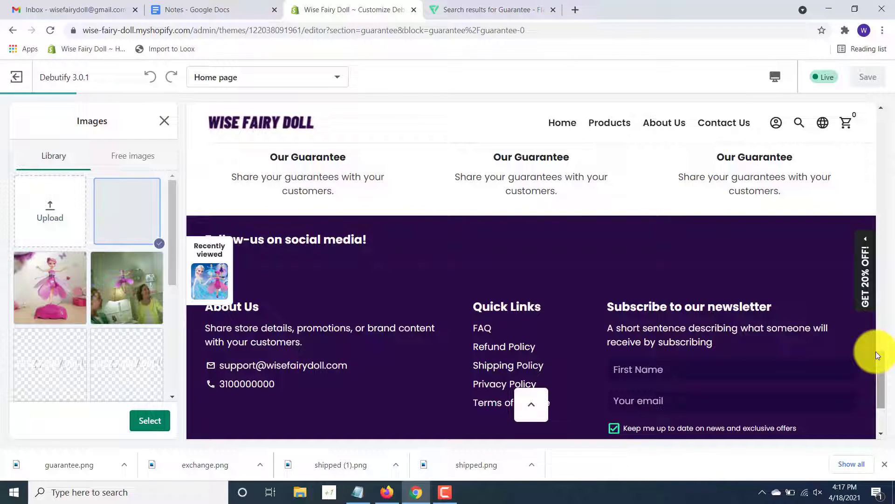
{"action": "left_click_drag", "start_coordinate": [879, 355], "coordinate": [887, 334]}
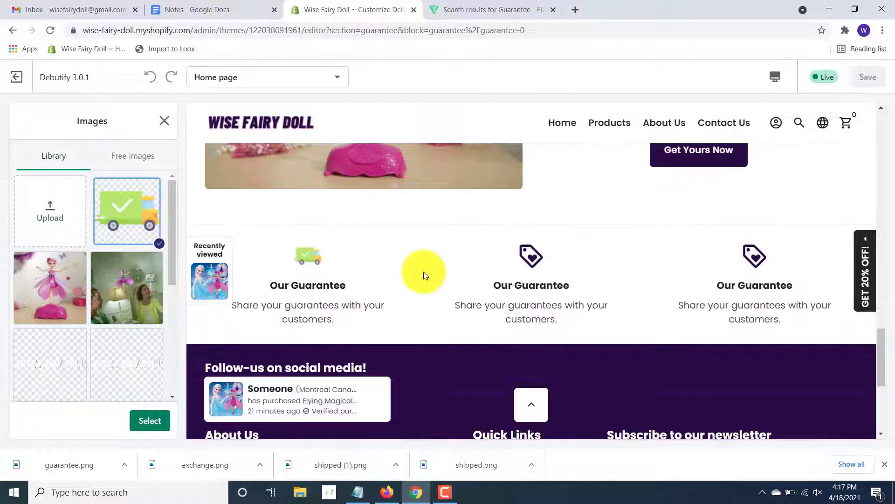
{"action": "left_click", "coordinate": [162, 423]}
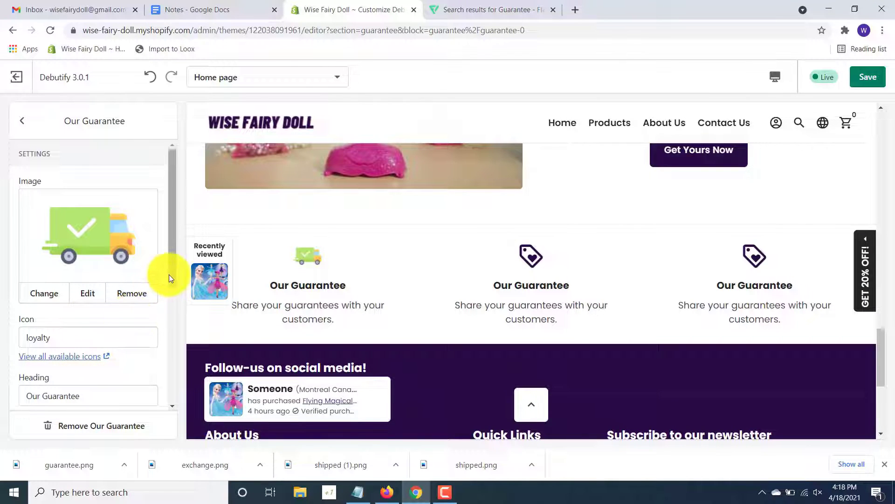
- Change the first block's heading to 'Super Fast Delivery' and clear its placeholder description
{"action": "scroll", "coordinate": [169, 280], "scroll_direction": "down", "scroll_amount": 1}
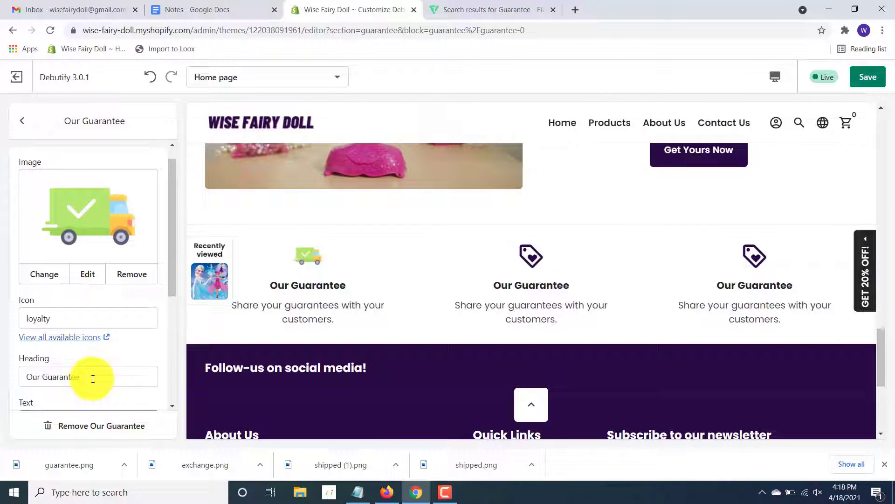
{"action": "left_click_drag", "start_coordinate": [79, 381], "coordinate": [3, 378]}
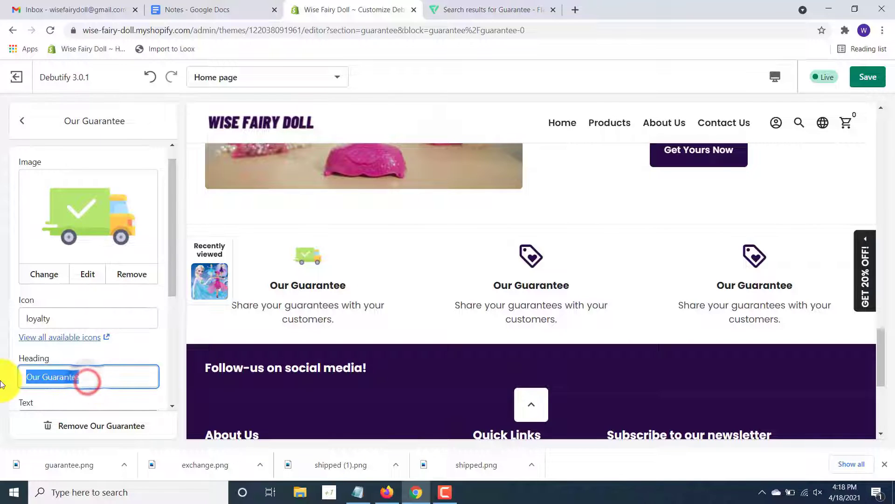
{"action": "type", "text": "Super Fas"}
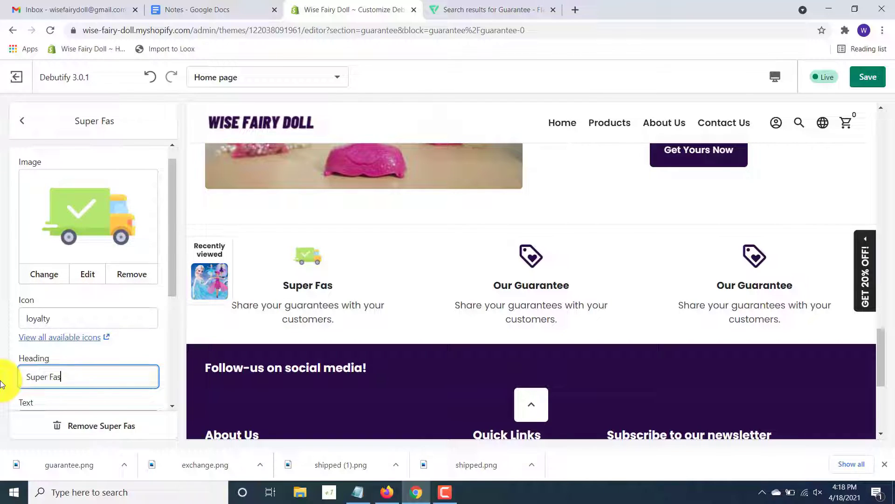
{"action": "type", "text": "t Deliv"}
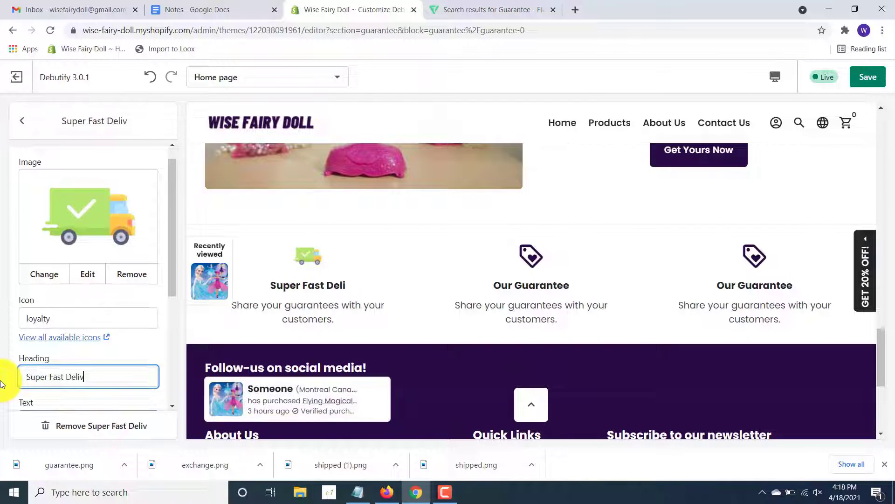
{"action": "type", "text": "ery"}
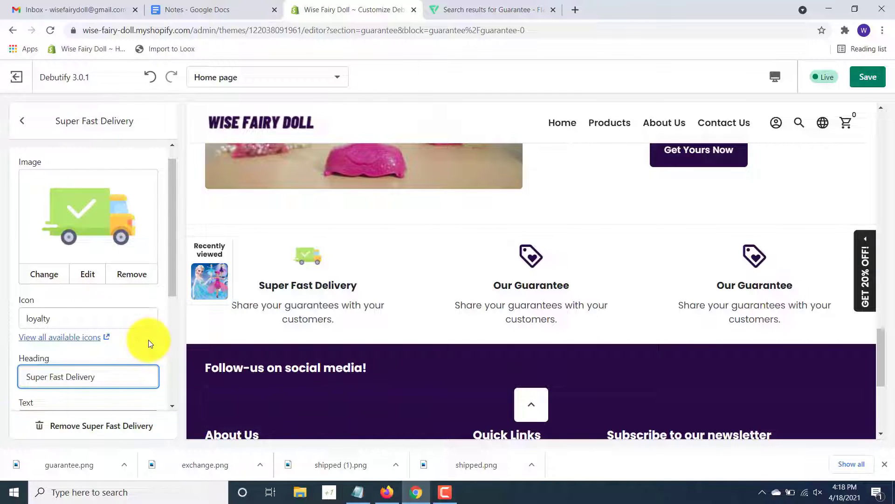
{"action": "scroll", "coordinate": [170, 294], "scroll_direction": "down", "scroll_amount": 3}
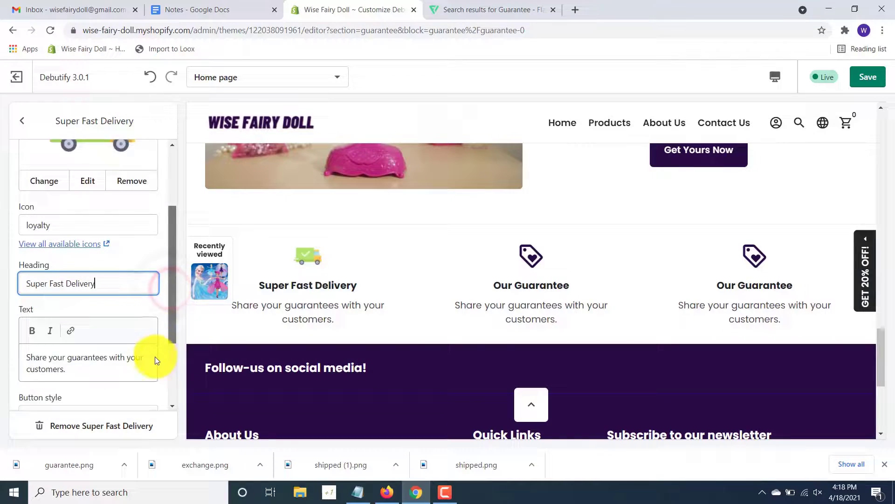
{"action": "left_click", "coordinate": [66, 322]}
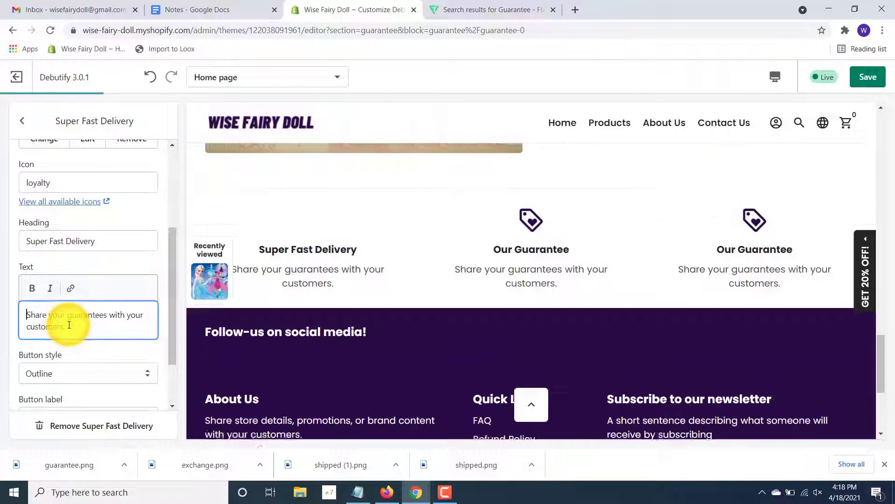
{"action": "key", "text": "ctrl+a"}
{"action": "key", "text": "BackSpace"}
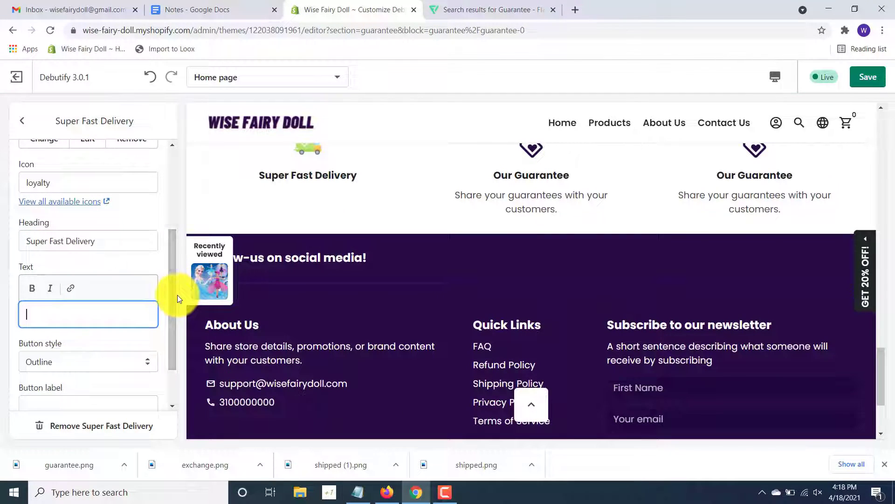
- Upload exchange.png as the second guarantee block's image
{"action": "left_click", "coordinate": [27, 122]}
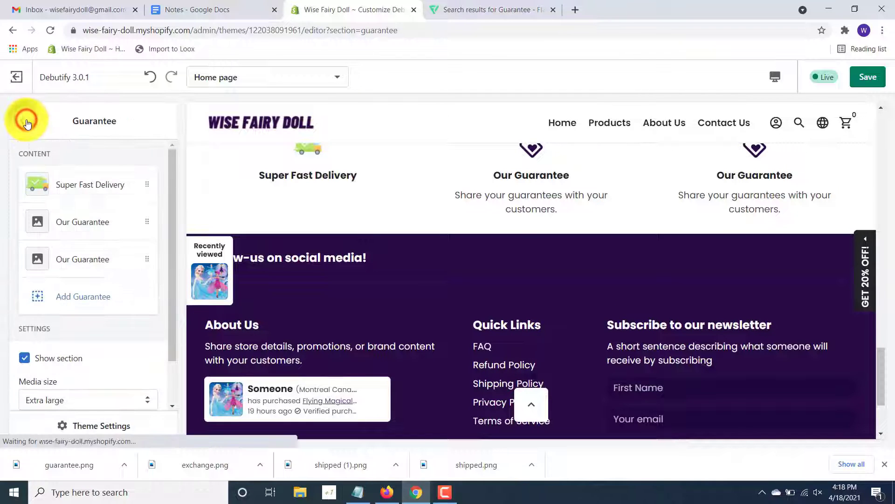
{"action": "left_click", "coordinate": [104, 231]}
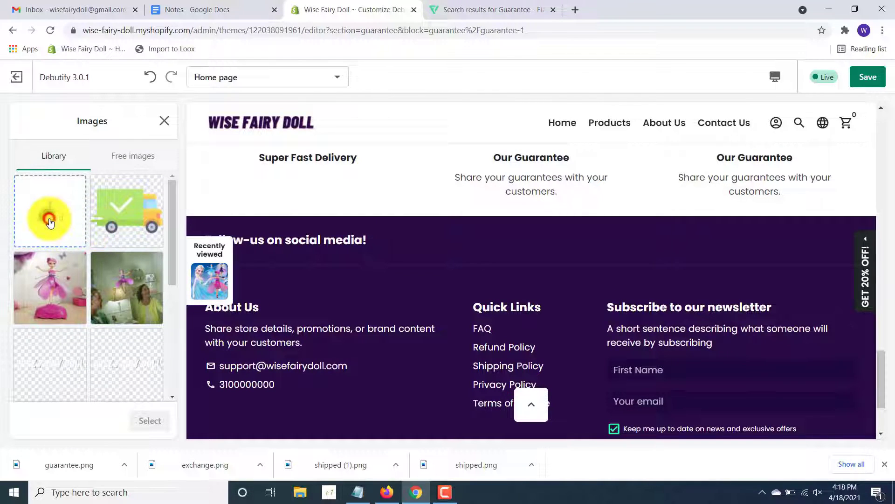
{"action": "left_click", "coordinate": [50, 223]}
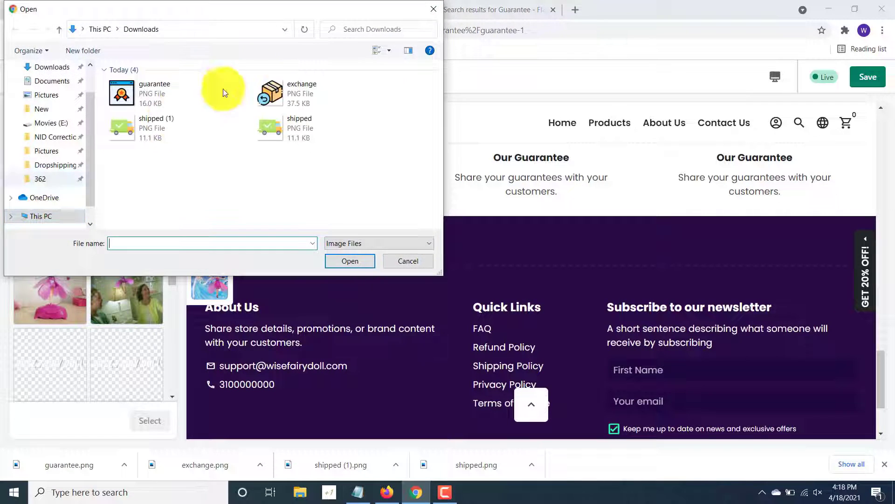
{"action": "double_click", "coordinate": [269, 88]}
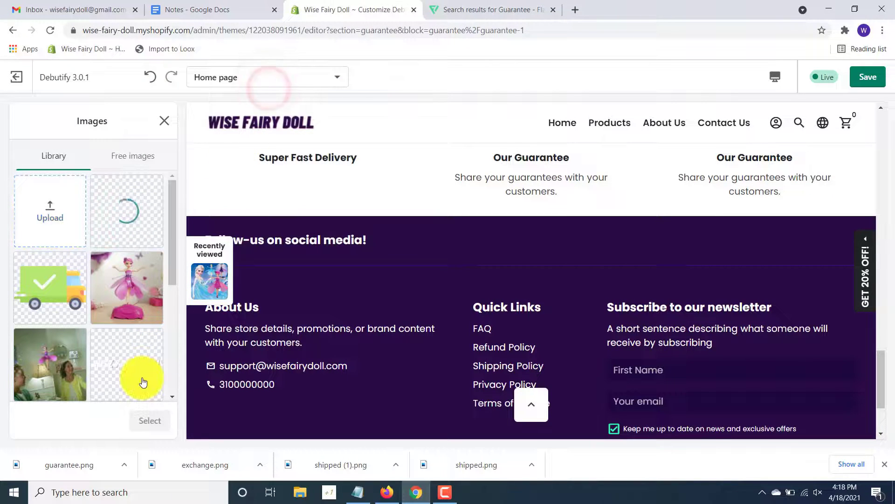
{"action": "left_click_drag", "start_coordinate": [880, 371], "coordinate": [880, 338]}
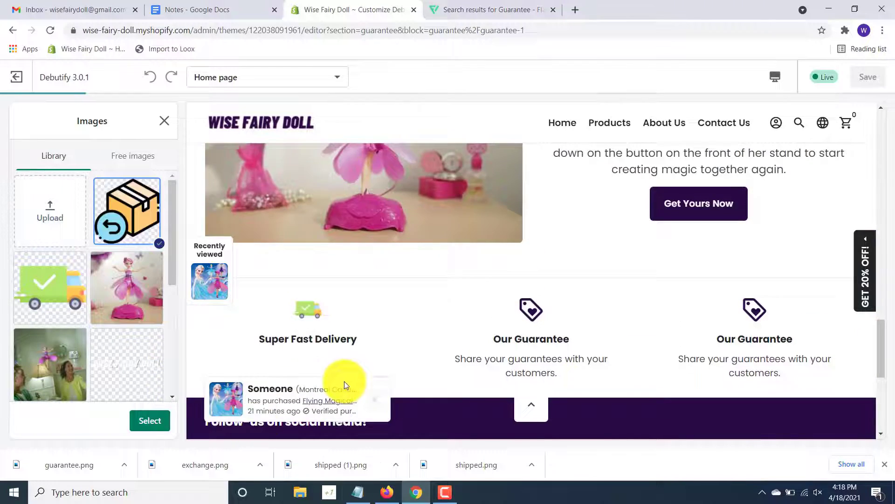
{"action": "left_click", "coordinate": [164, 423]}
- Set the second block's heading to 'Easy 30-Day Returns' and delete its description
{"action": "triple_click", "coordinate": [100, 396]}
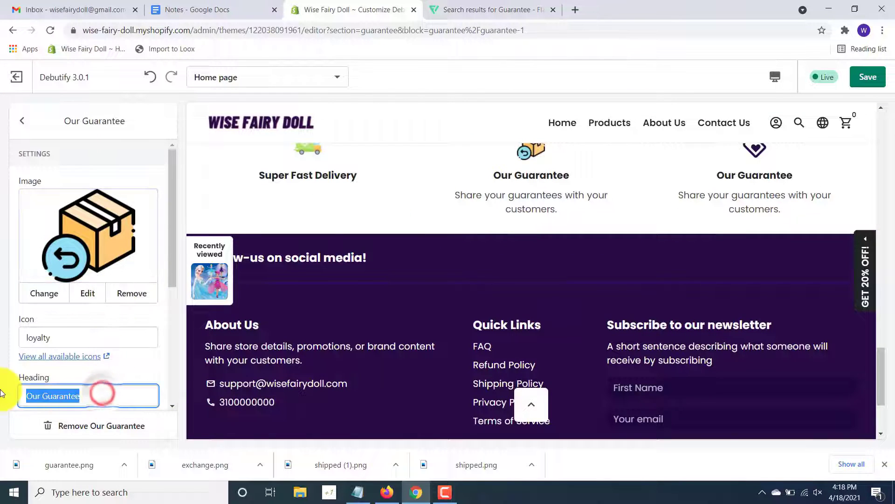
{"action": "type", "text": "Easy 30-Day Returns"}
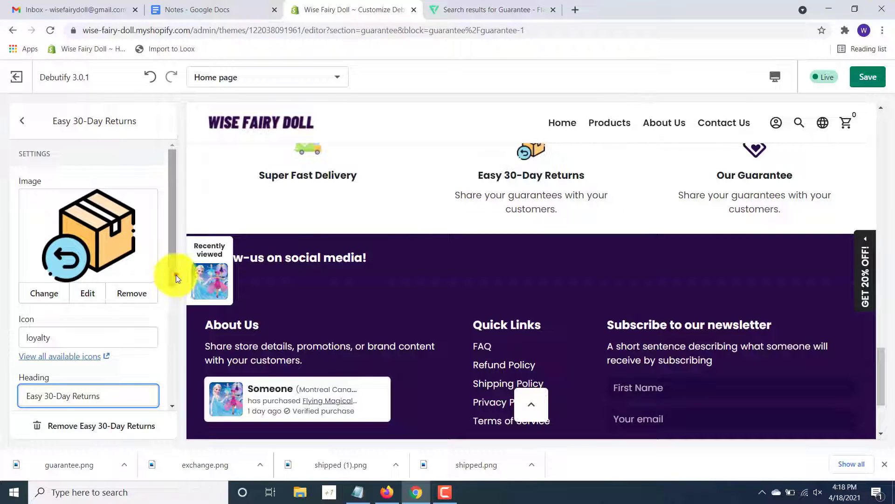
{"action": "scroll", "coordinate": [175, 278], "scroll_direction": "down", "scroll_amount": 4}
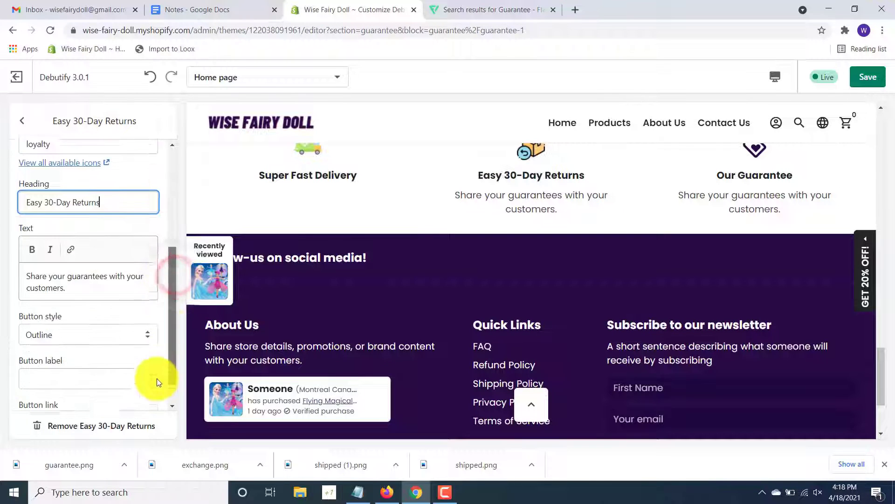
{"action": "triple_click", "coordinate": [87, 277]}
{"action": "key", "text": "BackSpace"}
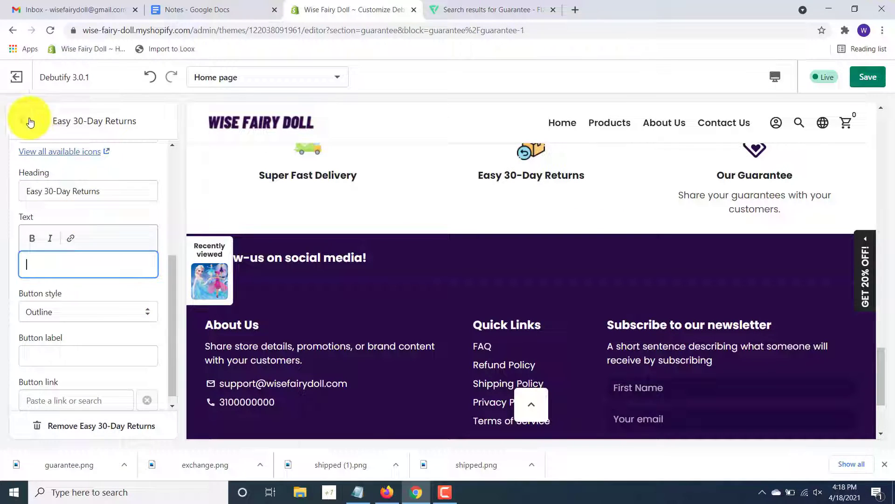
- Open the third guarantee block and start choosing its image
{"action": "left_click", "coordinate": [22, 121]}
{"action": "left_click", "coordinate": [89, 259]}
{"action": "left_click", "coordinate": [86, 229]}
- Upload guarantee.png as the third block's image
{"action": "left_click", "coordinate": [34, 226]}
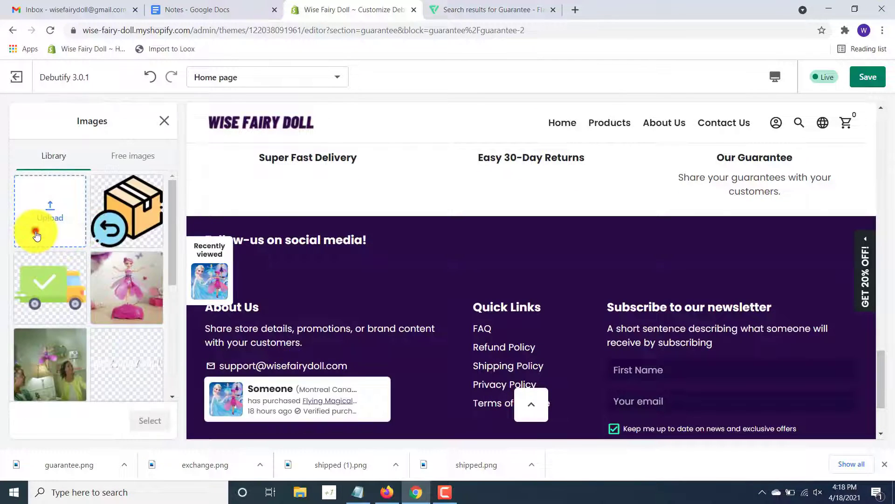
{"action": "double_click", "coordinate": [172, 86]}
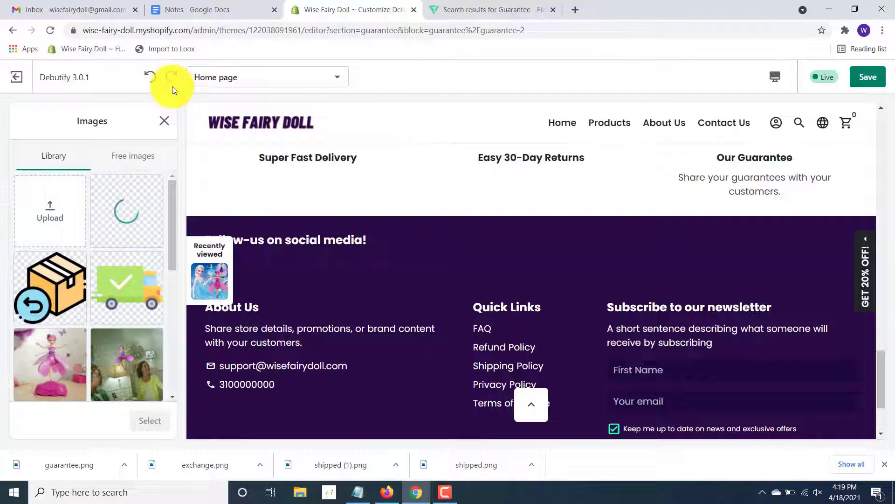
{"action": "mouse_move", "coordinate": [880, 362]}
{"action": "left_mouse_down"}
{"action": "mouse_move", "coordinate": [883, 339]}
{"action": "mouse_move", "coordinate": [882, 371]}
{"action": "left_mouse_up"}
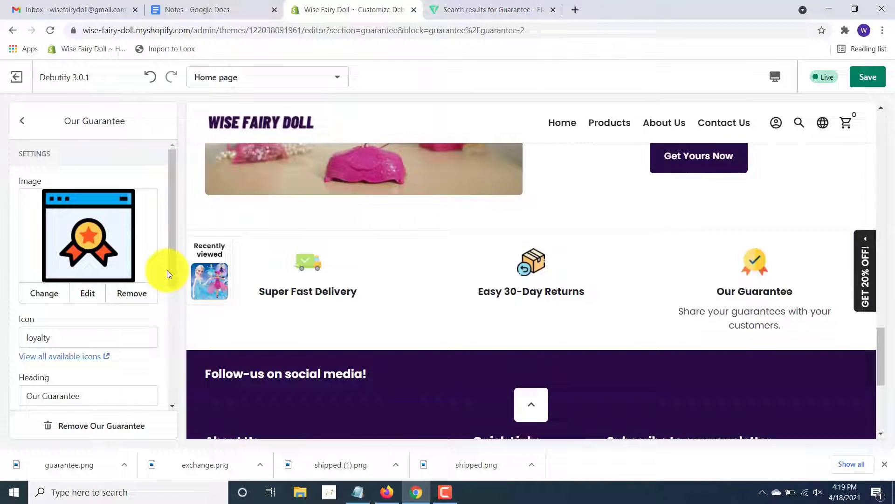
{"action": "left_click_drag", "start_coordinate": [172, 271], "coordinate": [166, 309]}
- Set the third block's heading to 'Lifetime Guarantee' and clear its placeholder description
{"action": "triple_click", "coordinate": [89, 328]}
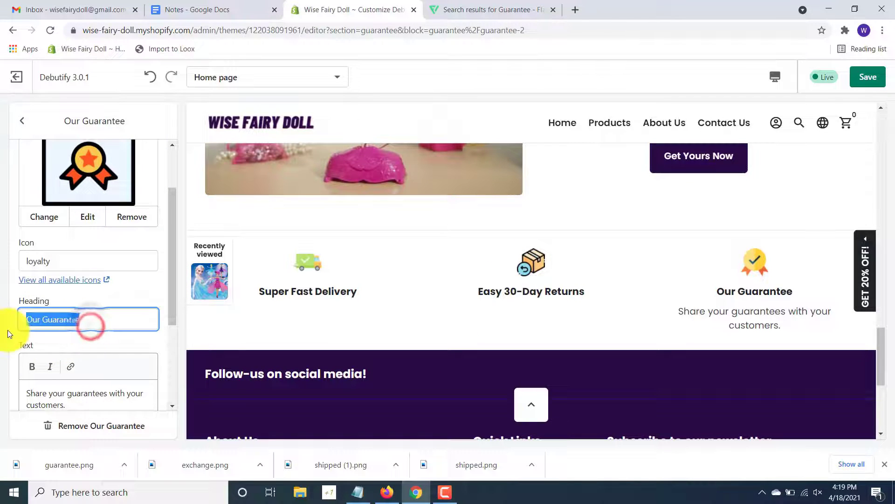
{"action": "type", "text": "LifeTi"}
{"action": "key", "text": "BackSpace"}
{"action": "key", "text": "BackSpace"}
{"action": "type", "text": "tim"}
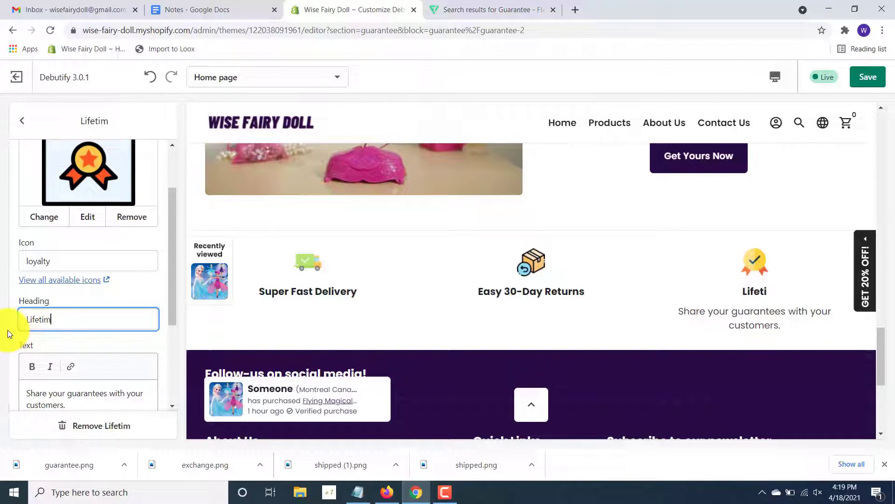
{"action": "type", "text": "e Guarantee"}
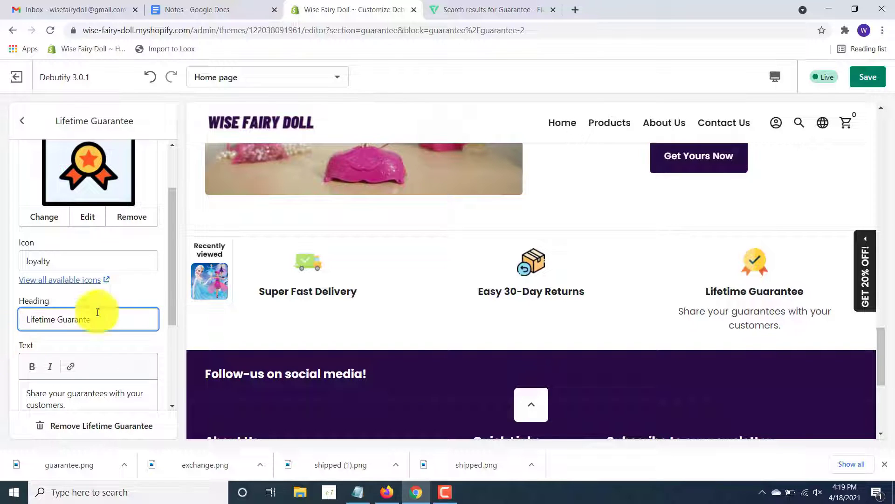
{"action": "scroll", "coordinate": [168, 280], "scroll_direction": "down", "scroll_amount": 1}
{"action": "left_click", "coordinate": [106, 336]}
{"action": "key", "text": "ctrl+a"}
{"action": "key", "text": "BackSpace"}
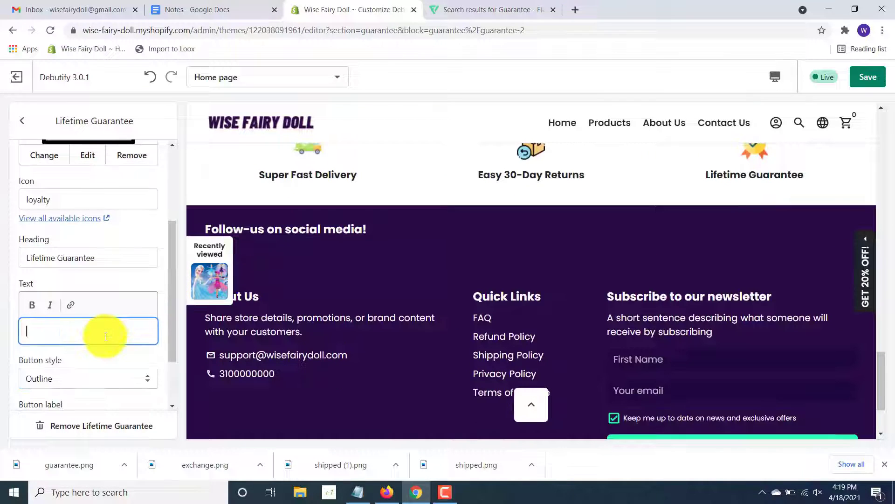
{"action": "scroll", "coordinate": [170, 333], "scroll_direction": "down", "scroll_amount": 2}
- Save the Guarantee section changes
{"action": "left_click", "coordinate": [22, 121]}
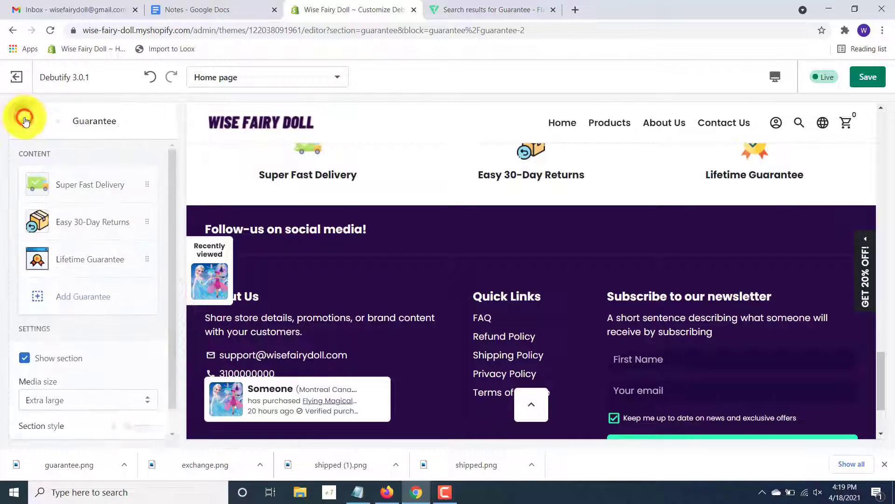
{"action": "mouse_move", "coordinate": [880, 380]}
{"action": "left_mouse_down"}
{"action": "mouse_move", "coordinate": [881, 323]}
{"action": "mouse_move", "coordinate": [870, 366]}
{"action": "left_mouse_up"}
{"action": "left_click", "coordinate": [869, 78]}
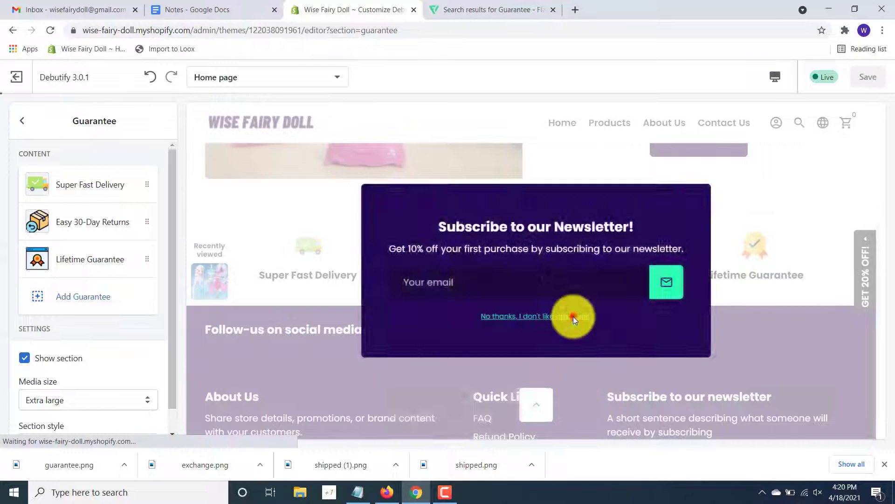
- Dismiss the newsletter pop-up and preview the store on a mobile screen
{"action": "left_click", "coordinate": [573, 316]}
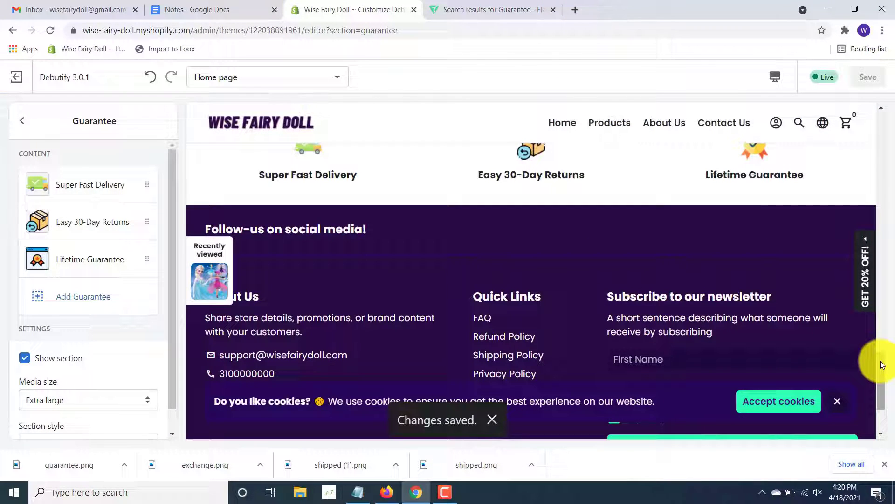
{"action": "left_click_drag", "start_coordinate": [881, 366], "coordinate": [885, 348]}
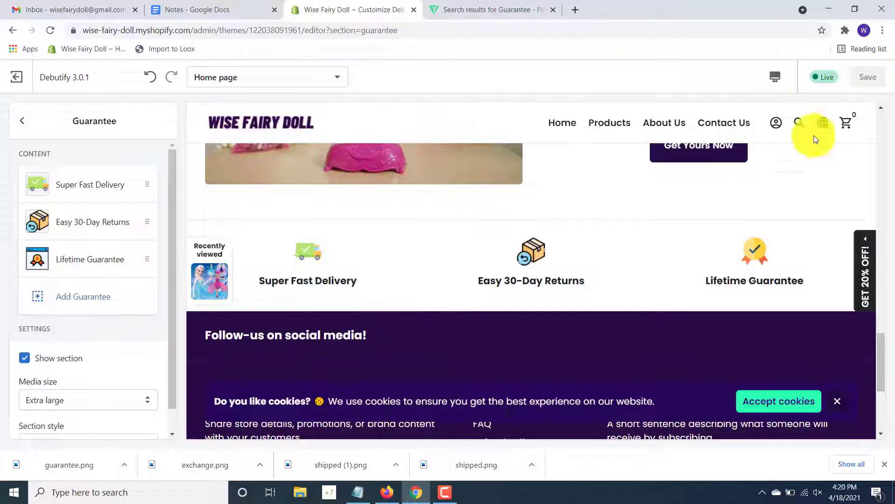
{"action": "left_click", "coordinate": [775, 77]}
{"action": "left_click", "coordinate": [805, 109]}
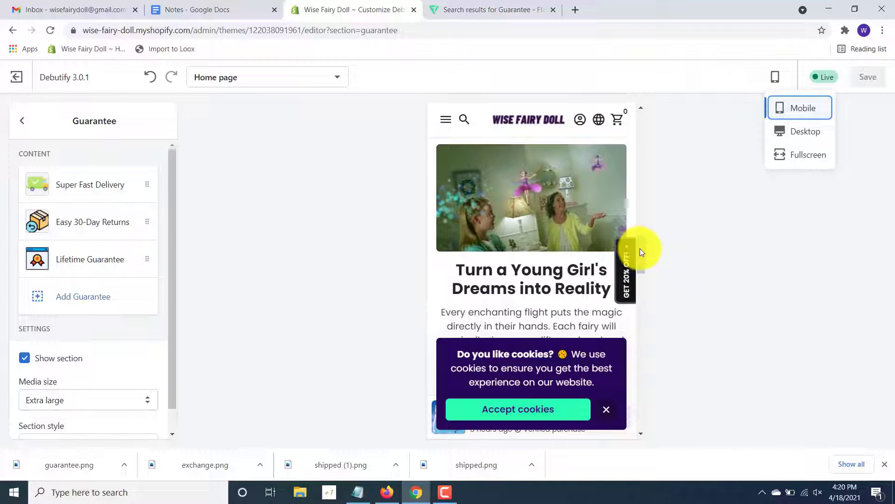
{"action": "left_click_drag", "start_coordinate": [640, 248], "coordinate": [632, 351]}
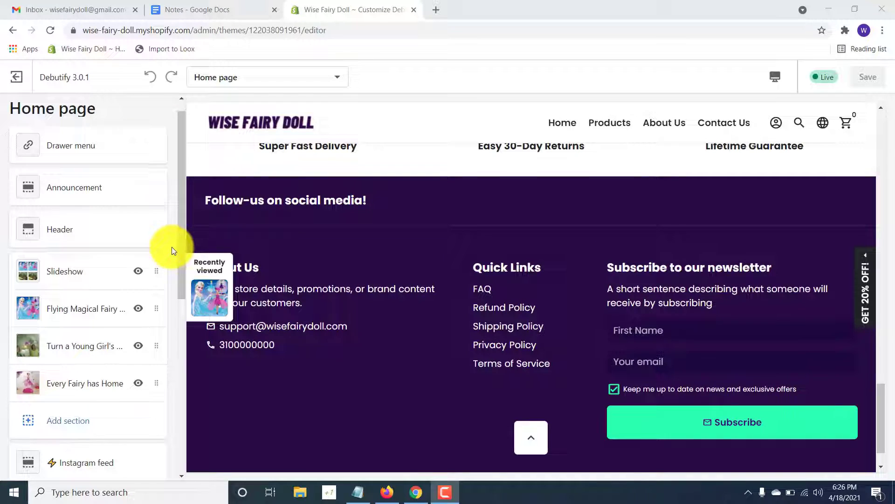
- Set the footer About Us block's logo to the transparent Wise Fairy Doll logo
{"action": "left_click_drag", "start_coordinate": [182, 262], "coordinate": [171, 356]}
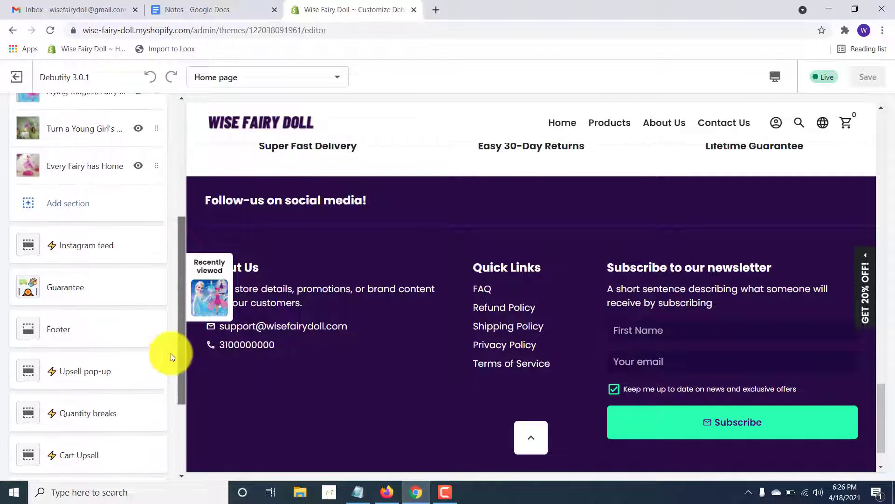
{"action": "left_click", "coordinate": [107, 328]}
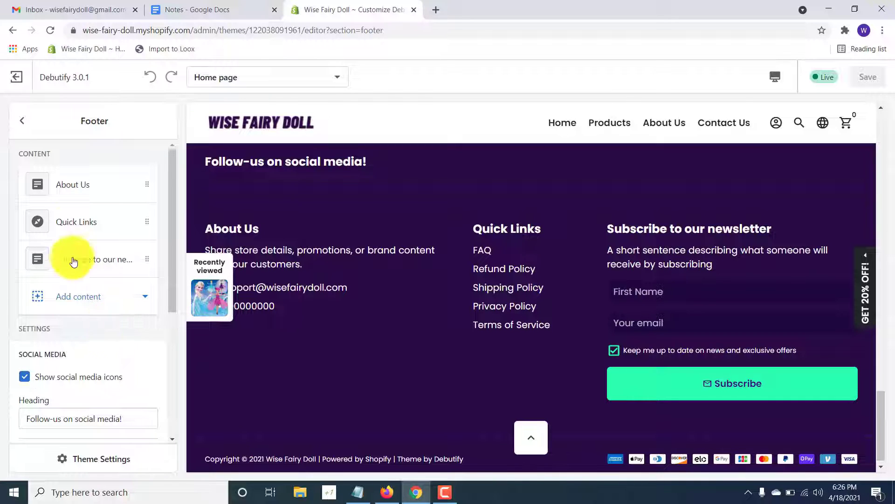
{"action": "left_click", "coordinate": [80, 179]}
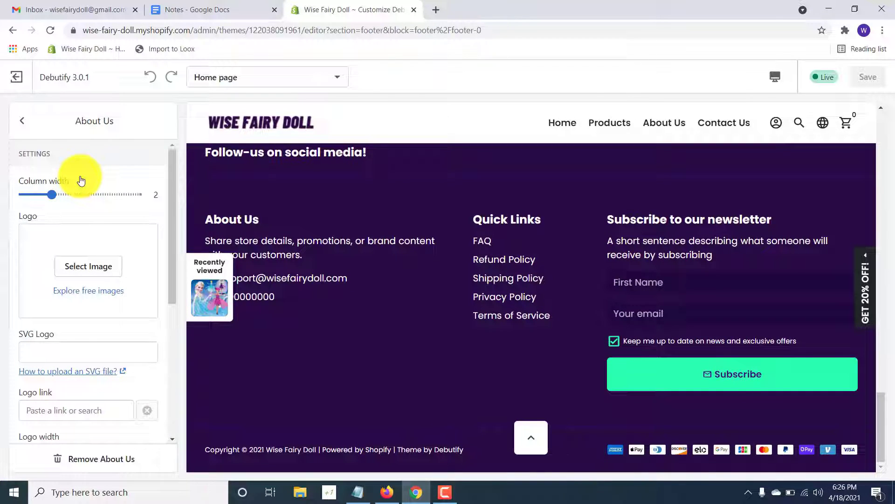
{"action": "left_click", "coordinate": [94, 272]}
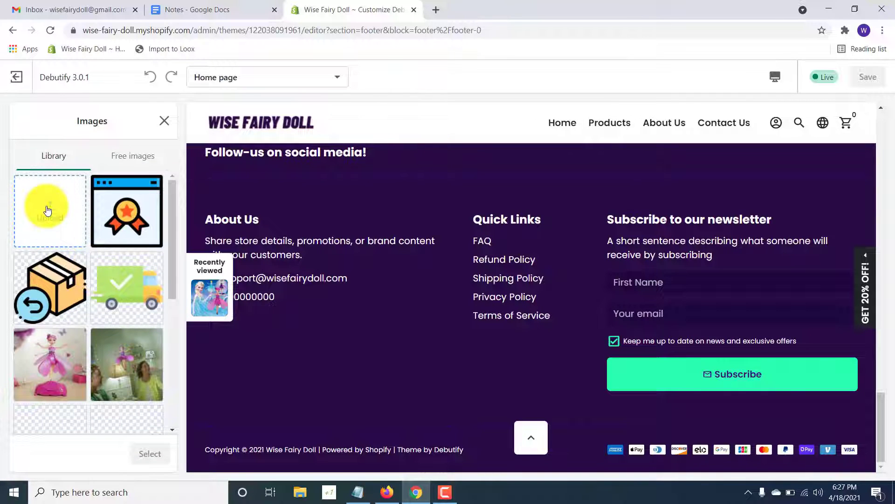
{"action": "left_click_drag", "start_coordinate": [172, 268], "coordinate": [173, 351]}
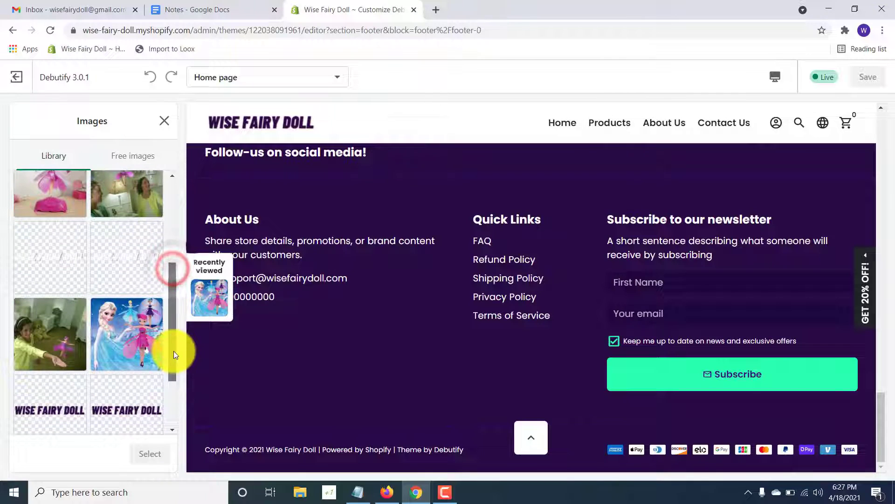
{"action": "left_click", "coordinate": [123, 257]}
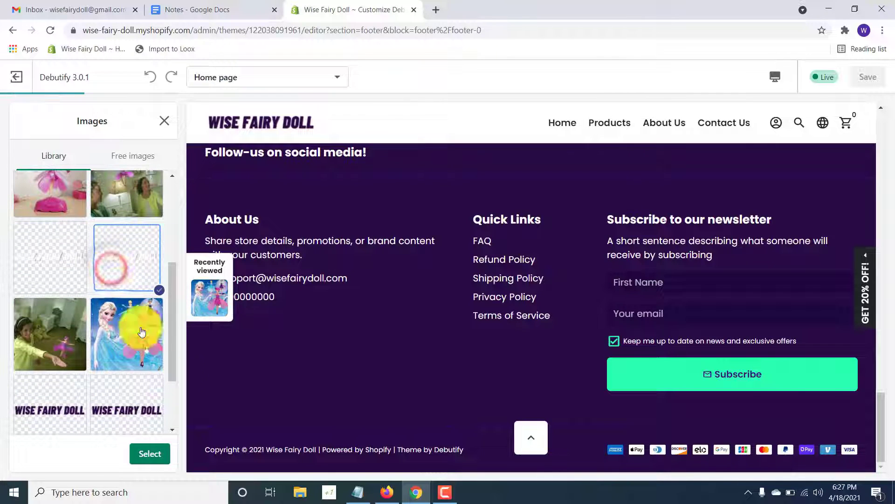
{"action": "left_click", "coordinate": [150, 455]}
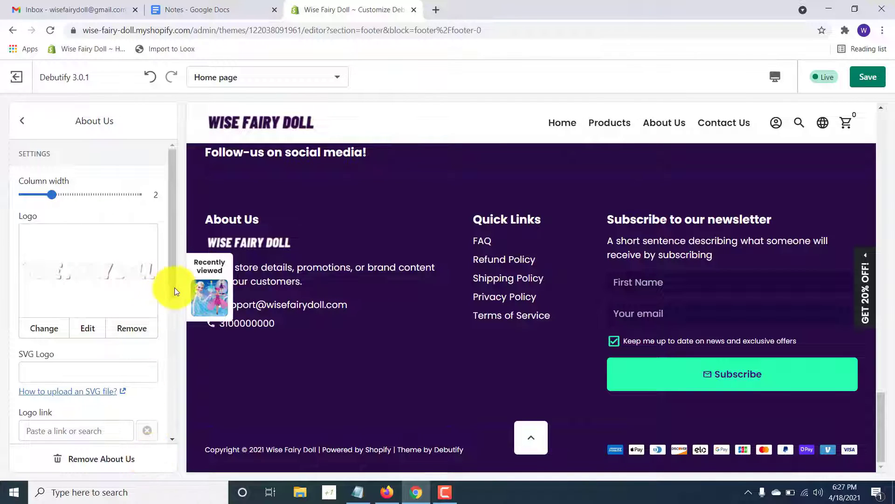
- Widen the footer logo to 230px and delete the About Us heading
{"action": "left_click_drag", "start_coordinate": [175, 270], "coordinate": [167, 340]}
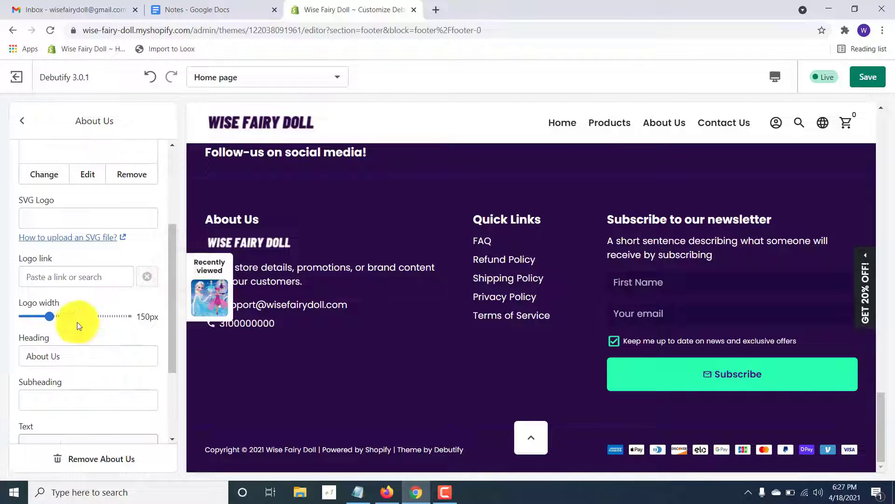
{"action": "left_click_drag", "start_coordinate": [56, 313], "coordinate": [91, 316]}
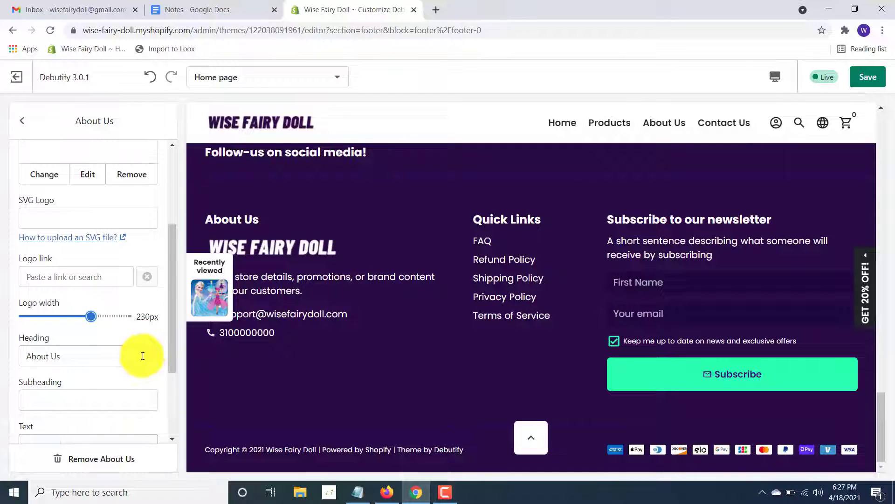
{"action": "left_click_drag", "start_coordinate": [114, 354], "coordinate": [2, 352]}
{"action": "key", "text": "BackSpace"}
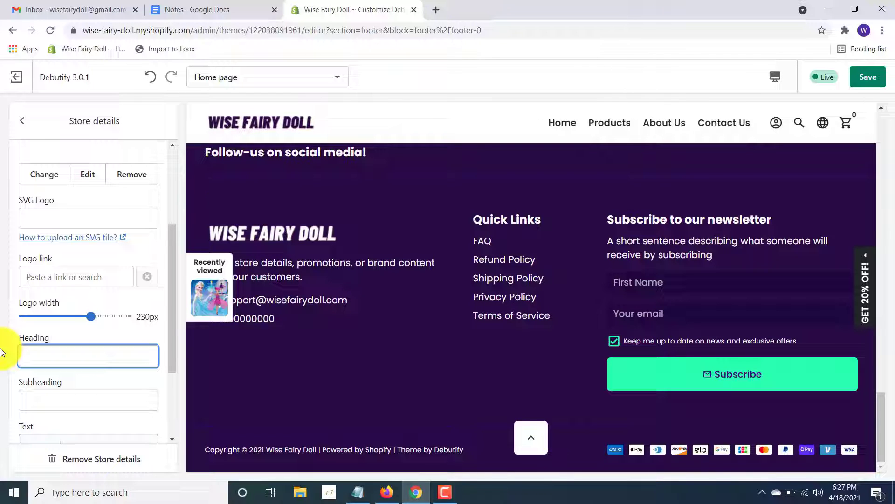
- Replace the footer's placeholder text with the copied welcome paragraph, set in regular (non-bold) weight
{"action": "left_click", "coordinate": [195, 9]}
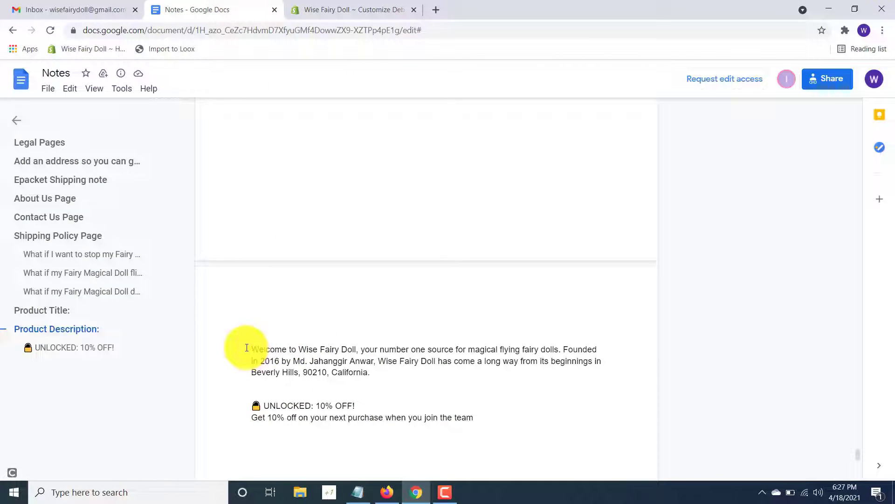
{"action": "left_click_drag", "start_coordinate": [247, 346], "coordinate": [378, 376]}
{"action": "left_click", "coordinate": [344, 9]}
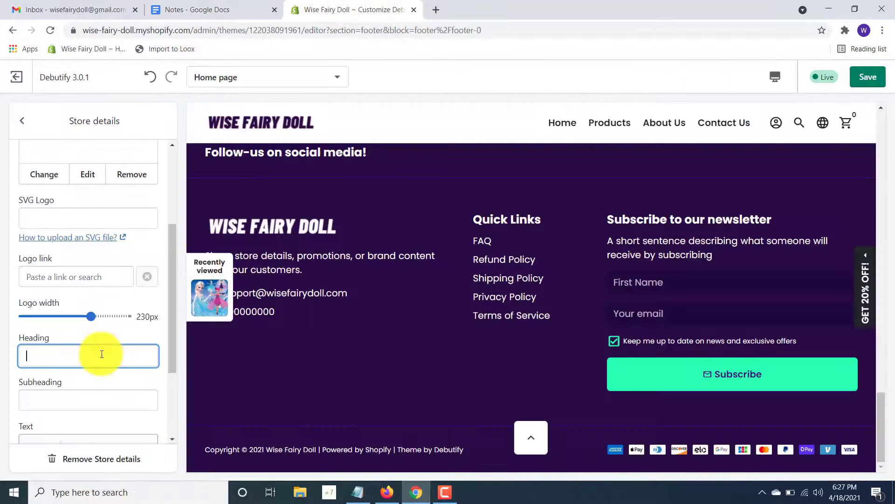
{"action": "left_click", "coordinate": [66, 399]}
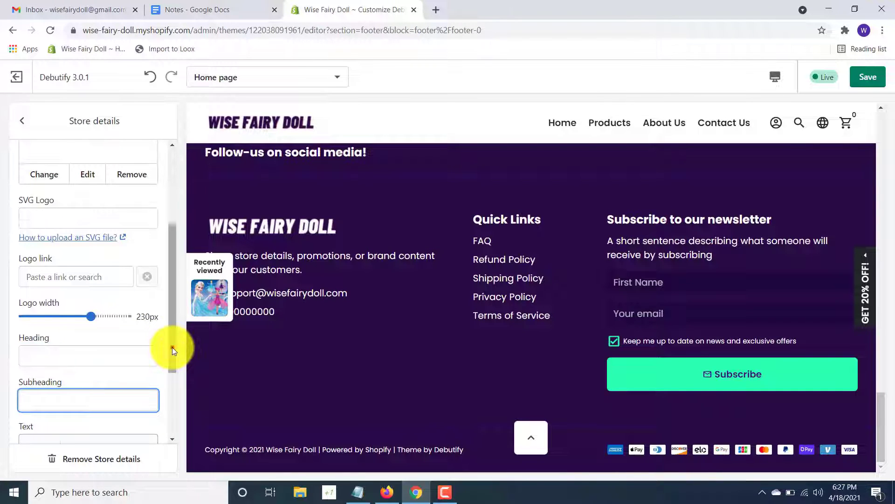
{"action": "left_click_drag", "start_coordinate": [172, 347], "coordinate": [164, 397]}
{"action": "triple_click", "coordinate": [77, 386]}
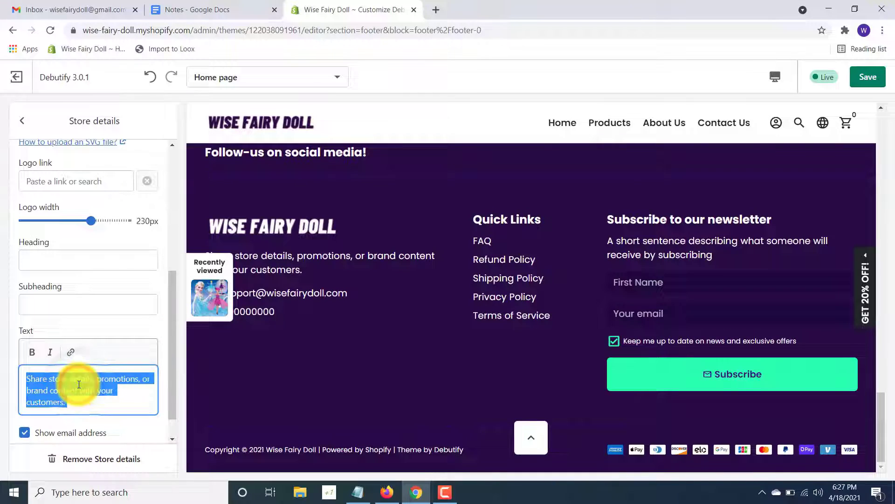
{"action": "key", "text": "ctrl+v"}
{"action": "triple_click", "coordinate": [70, 385]}
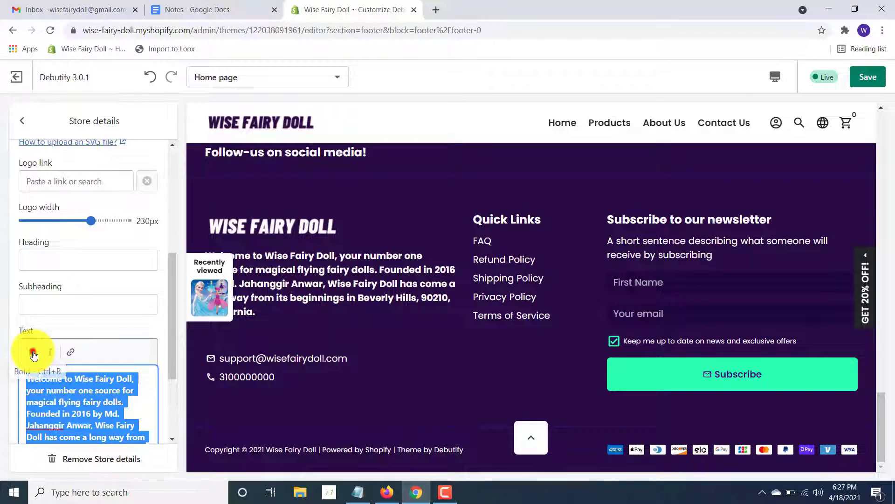
{"action": "left_click", "coordinate": [32, 353]}
{"action": "left_click", "coordinate": [132, 402]}
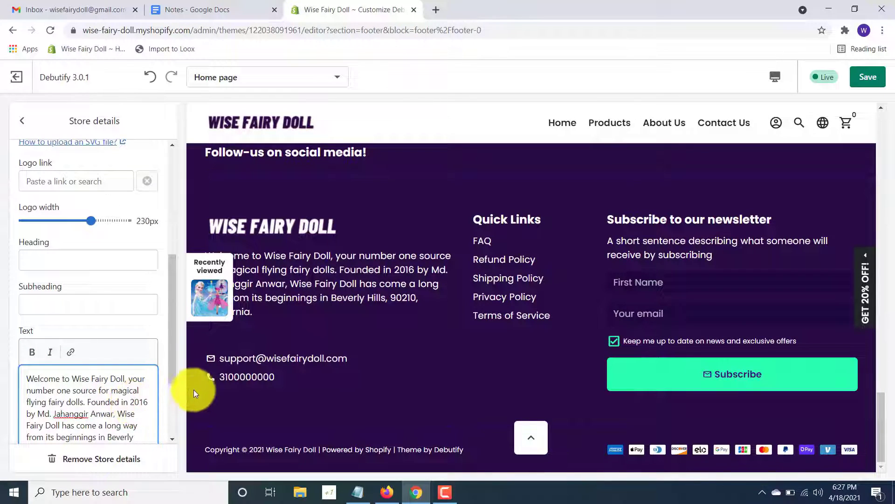
- Hide the support email line and return to the footer block list
{"action": "left_click_drag", "start_coordinate": [172, 370], "coordinate": [159, 441]}
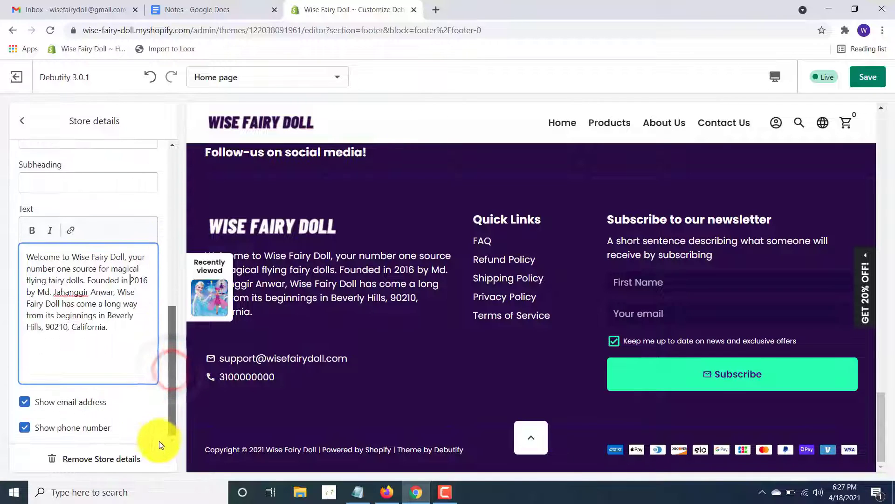
{"action": "left_click", "coordinate": [48, 407]}
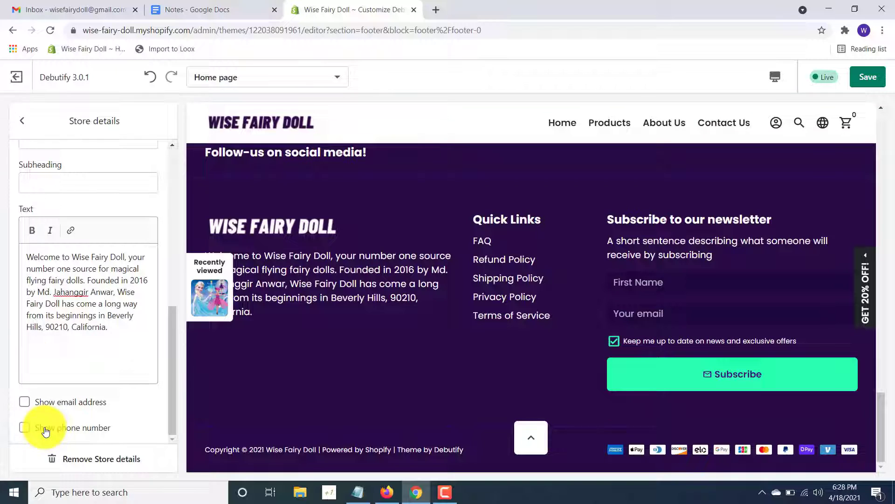
{"action": "left_click", "coordinate": [23, 124]}
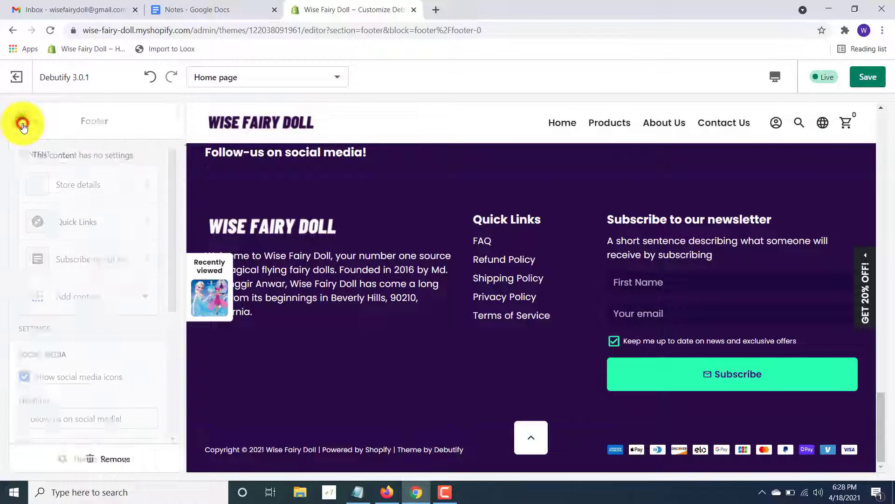
- Change the newsletter block heading to 'UNLOCKED: 10% OFF!' from the notes
{"action": "left_click", "coordinate": [93, 262]}
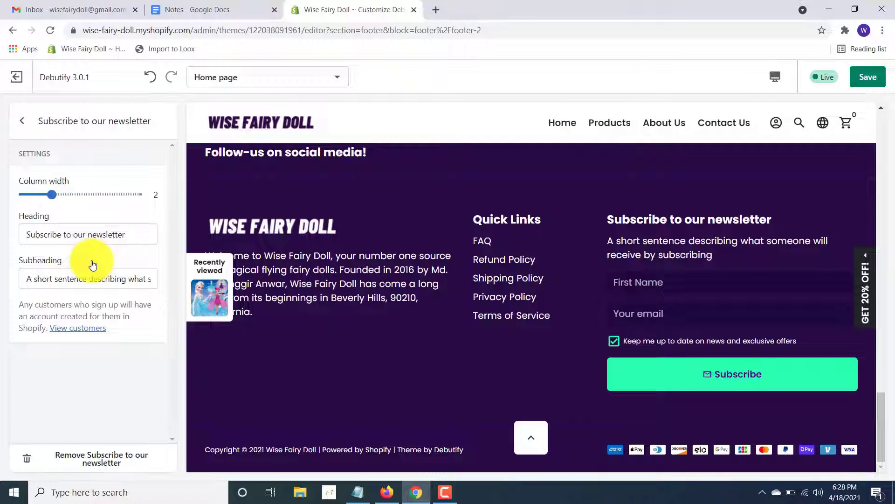
{"action": "left_click", "coordinate": [235, 5]}
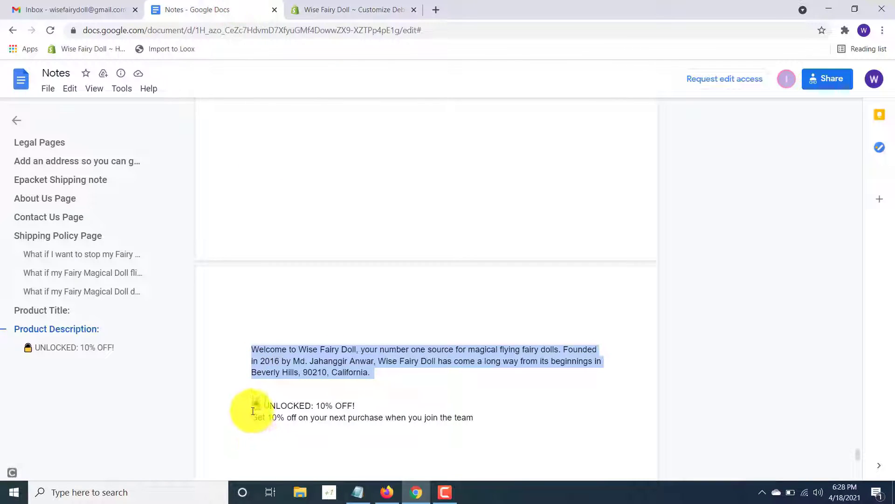
{"action": "left_click_drag", "start_coordinate": [252, 407], "coordinate": [364, 409]}
{"action": "key", "text": "ctrl+c"}
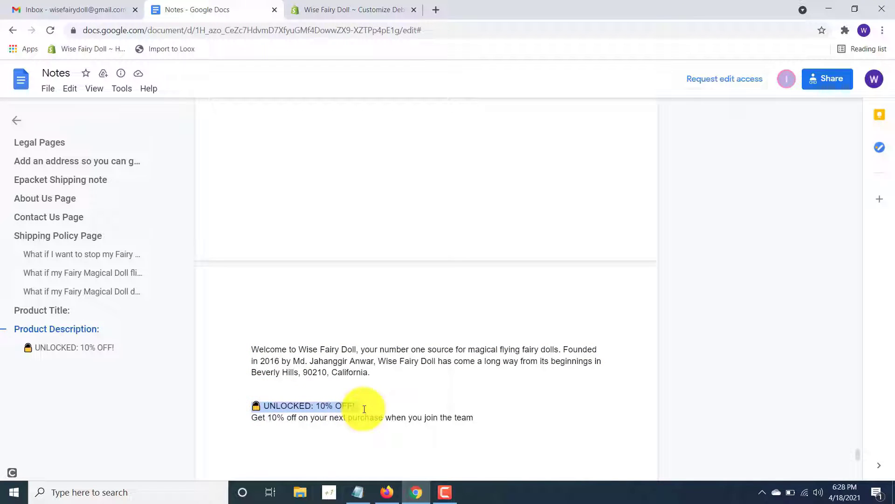
{"action": "left_click", "coordinate": [330, 7]}
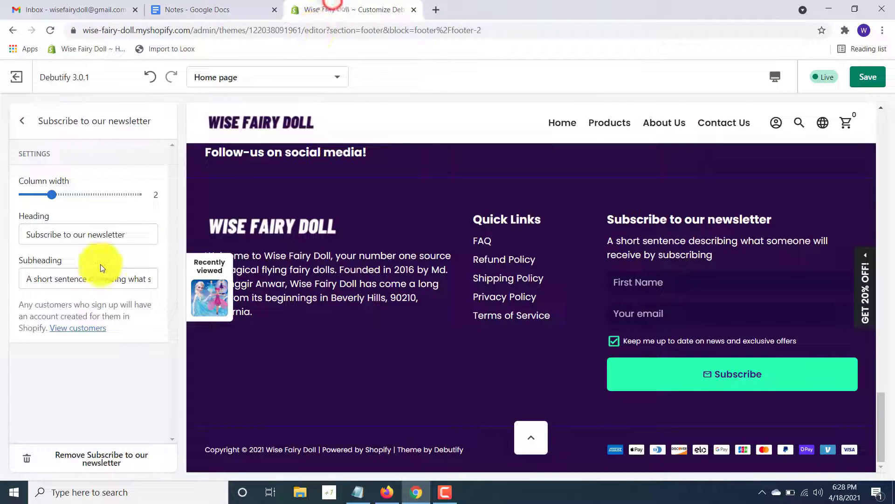
{"action": "triple_click", "coordinate": [107, 233]}
{"action": "key", "text": "ctrl+v"}
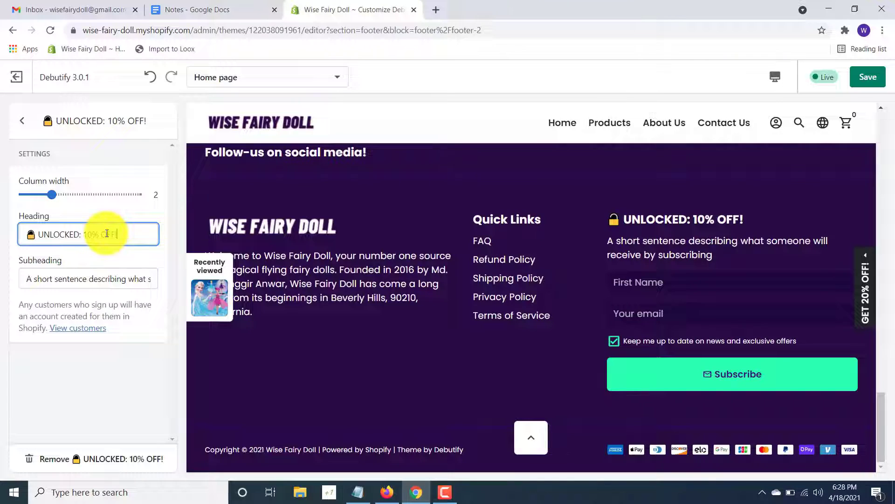
- Replace the newsletter subheading with the 10% off sentence from the notes
{"action": "left_click", "coordinate": [235, 10]}
{"action": "left_click", "coordinate": [326, 4]}
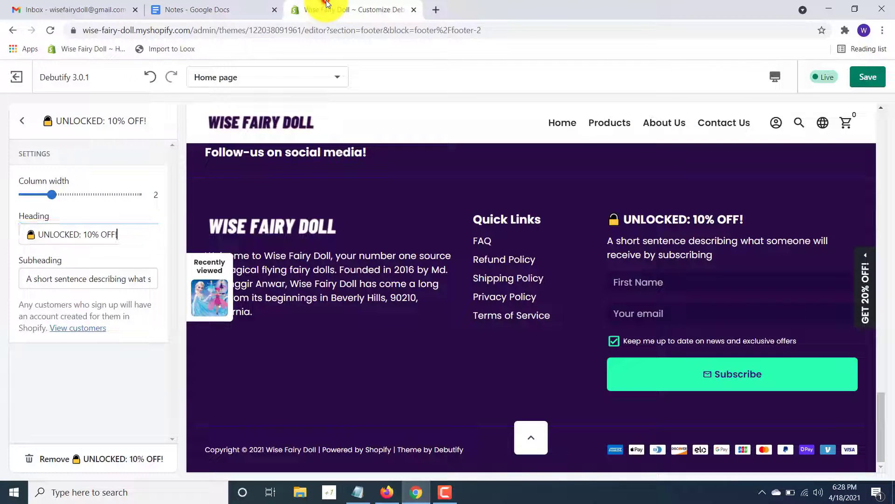
{"action": "left_click", "coordinate": [270, 9]}
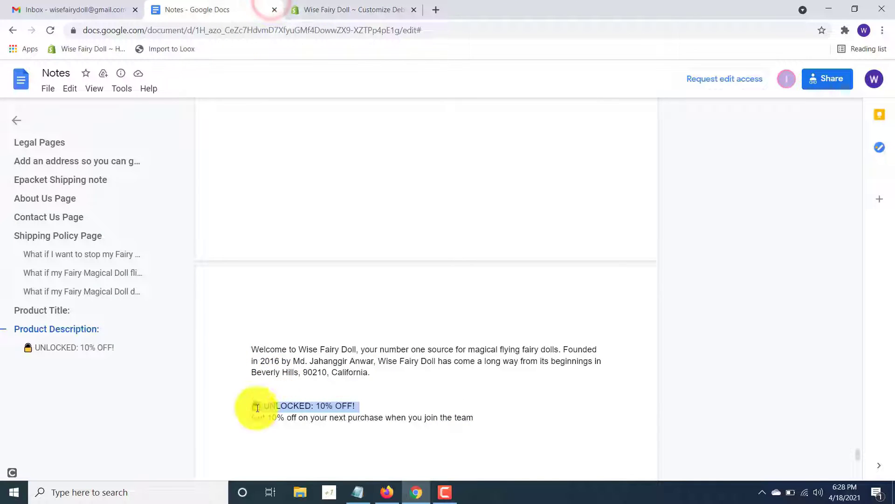
{"action": "left_click_drag", "start_coordinate": [252, 418], "coordinate": [475, 418]}
{"action": "key", "text": "ctrl+c"}
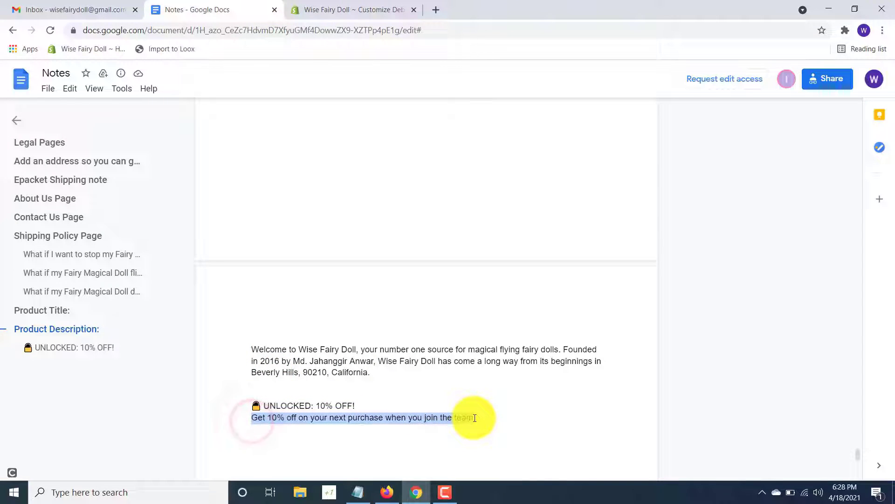
{"action": "left_click", "coordinate": [369, 9]}
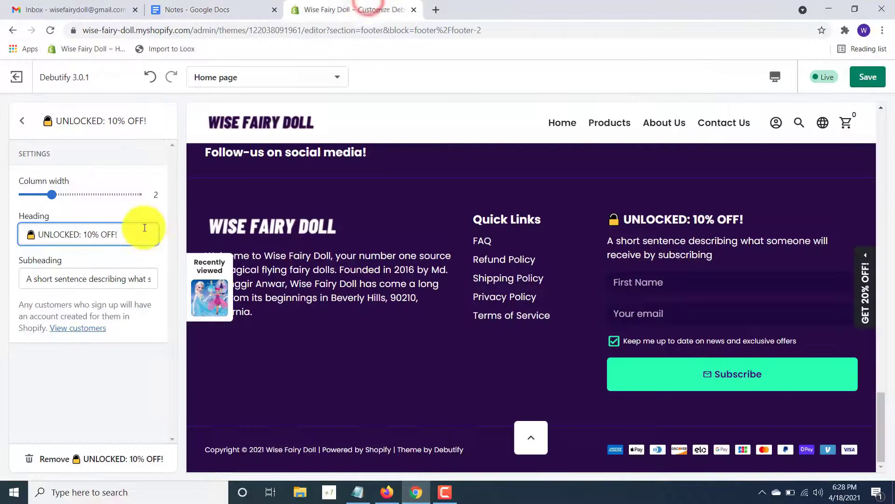
{"action": "triple_click", "coordinate": [60, 278]}
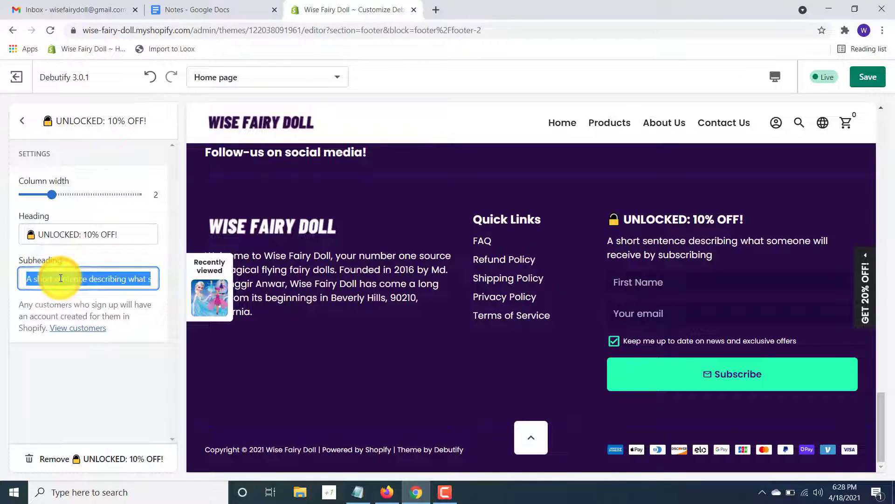
{"action": "key", "text": "ctrl+v"}
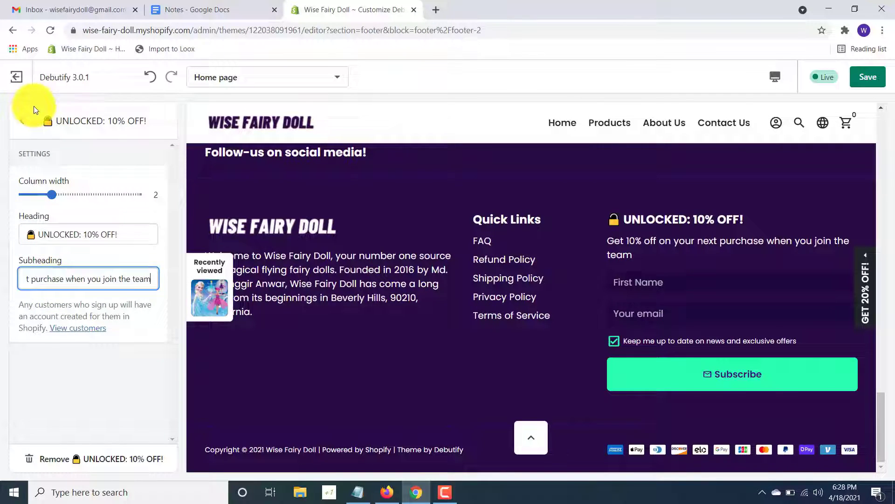
- Uncheck the Powered by Shopify and Theme by Debutify credits in the footer settings
{"action": "left_click", "coordinate": [22, 121]}
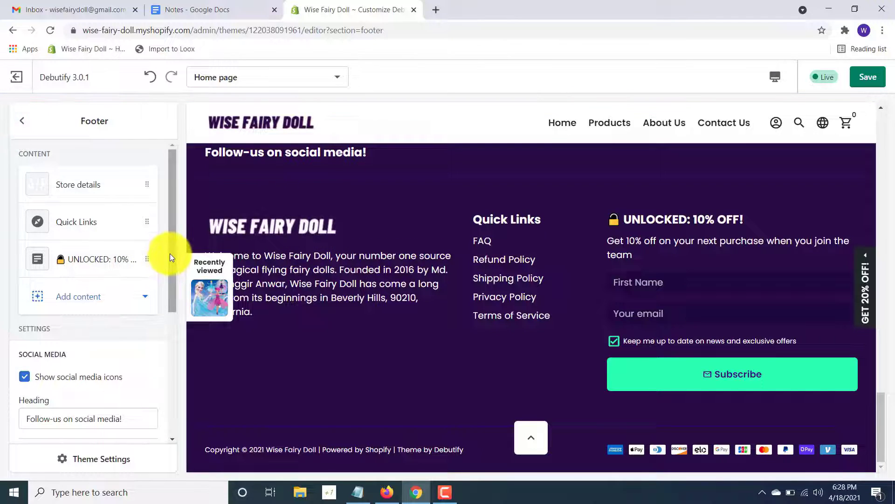
{"action": "left_click_drag", "start_coordinate": [170, 254], "coordinate": [150, 370]}
{"action": "left_click", "coordinate": [25, 334]}
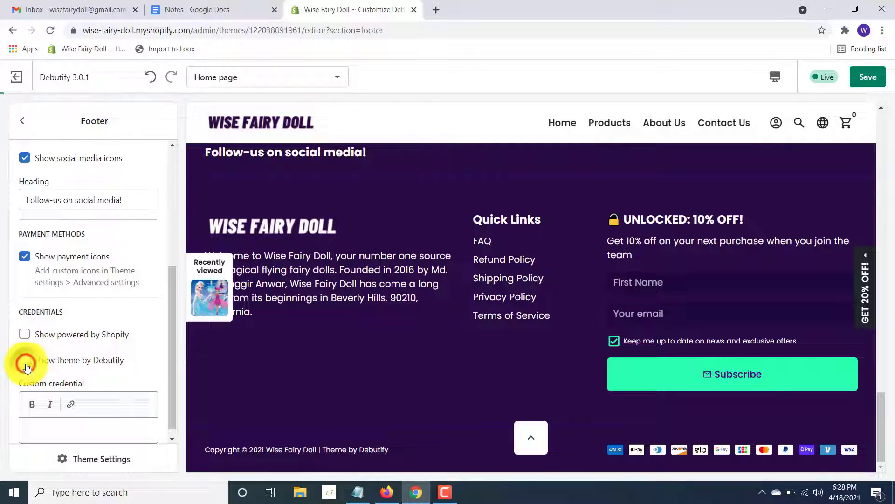
{"action": "left_click", "coordinate": [25, 363]}
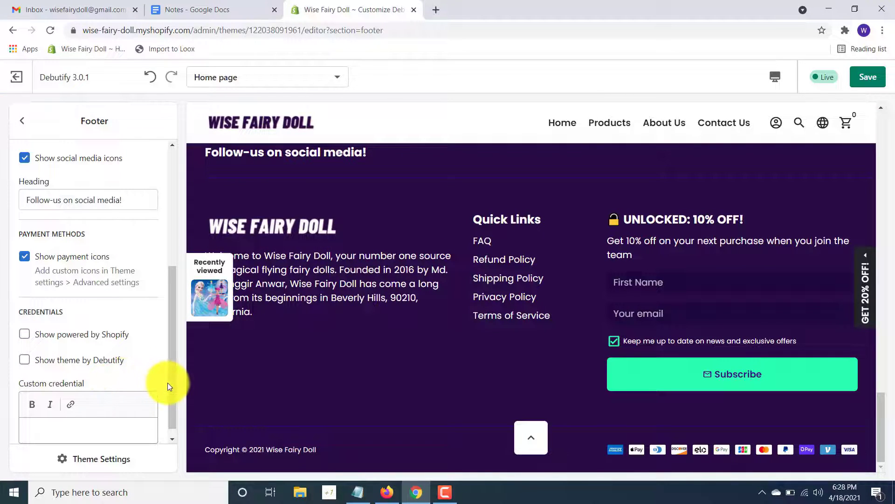
{"action": "scroll", "coordinate": [169, 382], "scroll_direction": "down", "scroll_amount": 1}
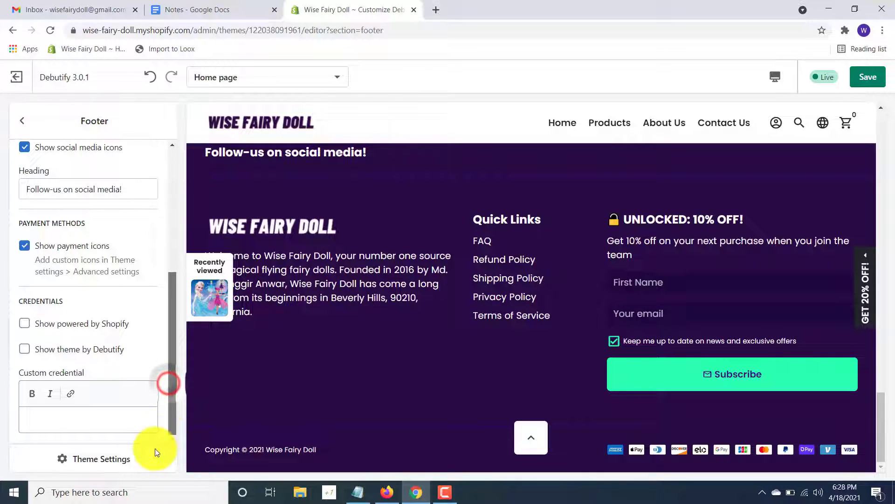
- In Theme settings, enter facebook.com/wisefairydoll and twitter.com/wisefairydoll as social links
{"action": "left_click", "coordinate": [109, 461]}
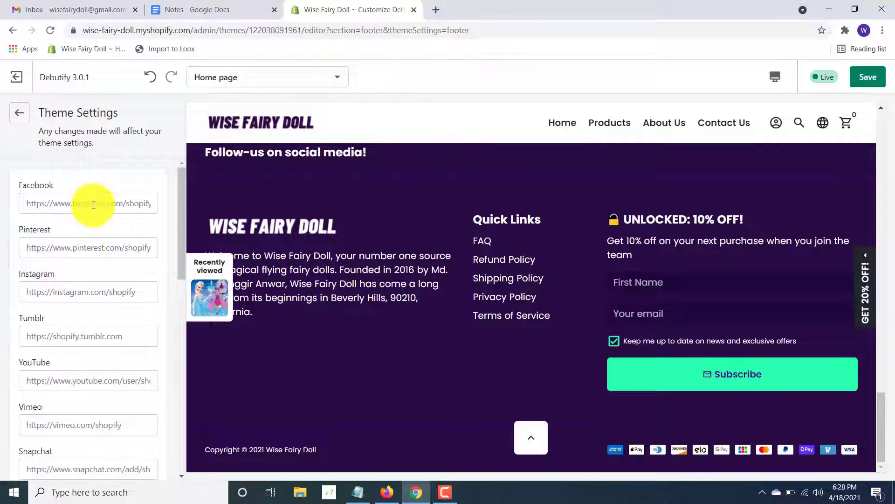
{"action": "type", "text": "face"}
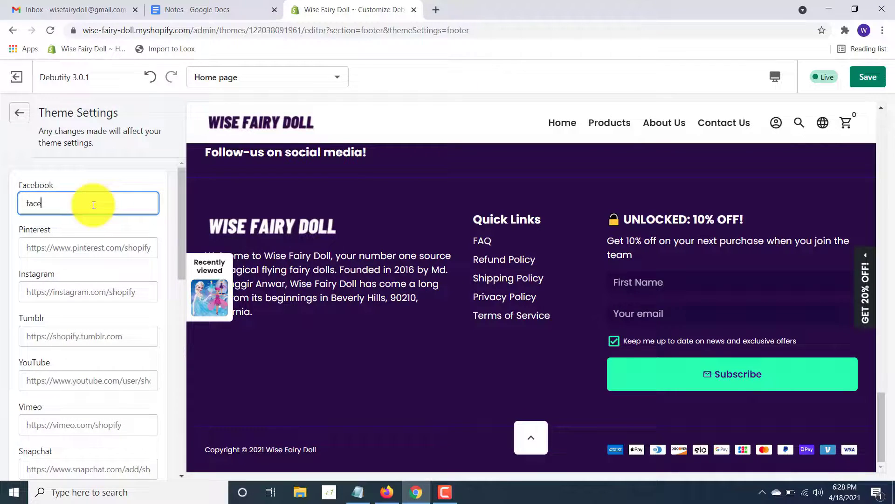
{"action": "type", "text": "book"}
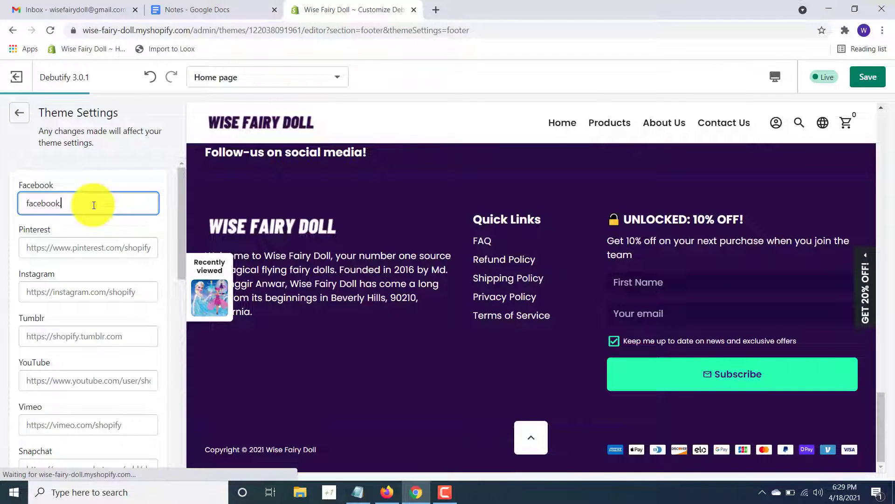
{"action": "type", "text": ".com/"}
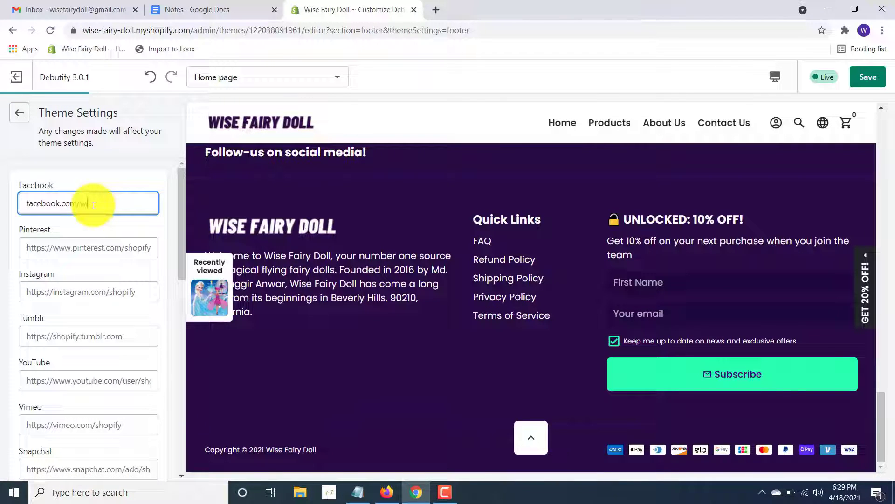
{"action": "type", "text": "wisefairydo"}
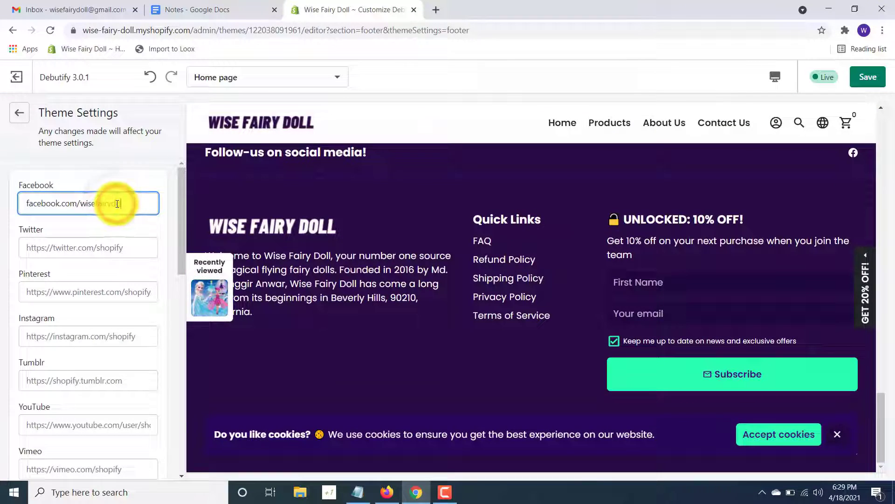
{"action": "type", "text": "ll"}
{"action": "key", "text": "ctrl+a"}
{"action": "left_click_drag", "start_coordinate": [141, 204], "coordinate": [79, 205]}
{"action": "left_click", "coordinate": [72, 245]}
{"action": "type", "text": "tw"}
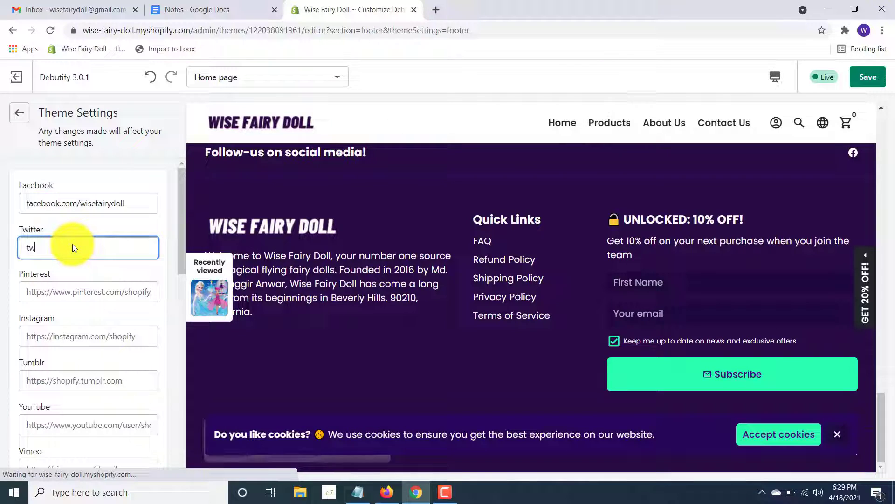
{"action": "type", "text": "itter.com/wisefairydoll"}
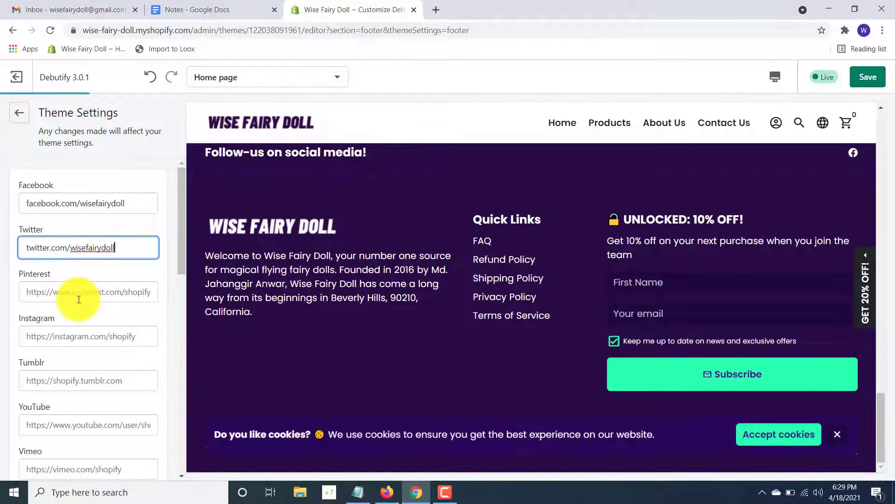
{"action": "left_click", "coordinate": [74, 297]}
- Add instagram.com/wisefairydoll and youtube.com/wisefairy as the Instagram and YouTube links
{"action": "left_click", "coordinate": [80, 340]}
{"action": "type", "text": "ins"}
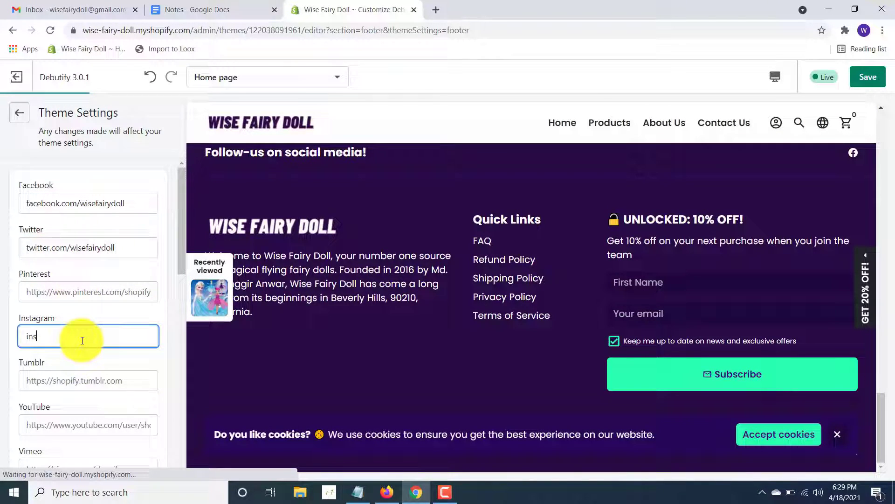
{"action": "type", "text": "tagram.com"}
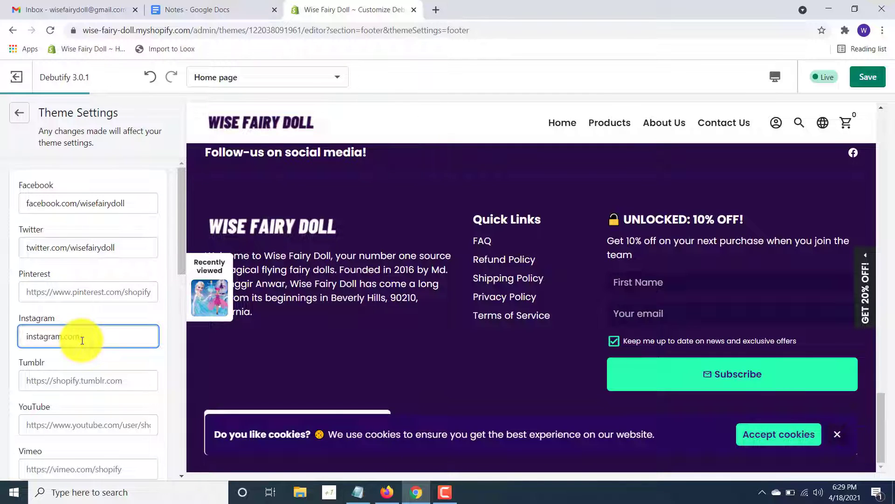
{"action": "type", "text": "/wisefairydoll"}
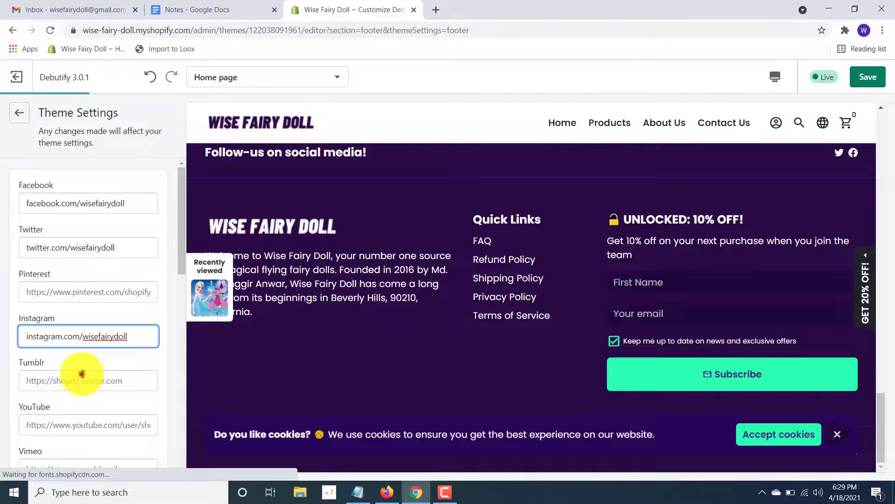
{"action": "left_click", "coordinate": [82, 374]}
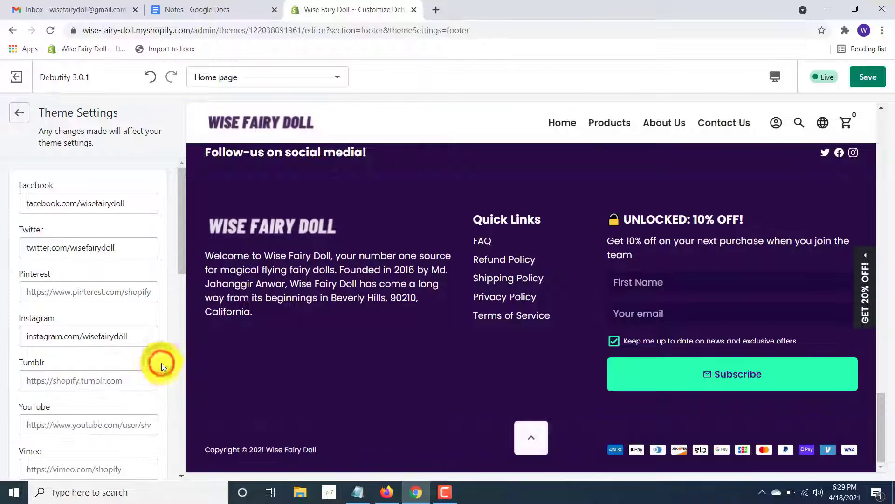
{"action": "left_click", "coordinate": [96, 424]}
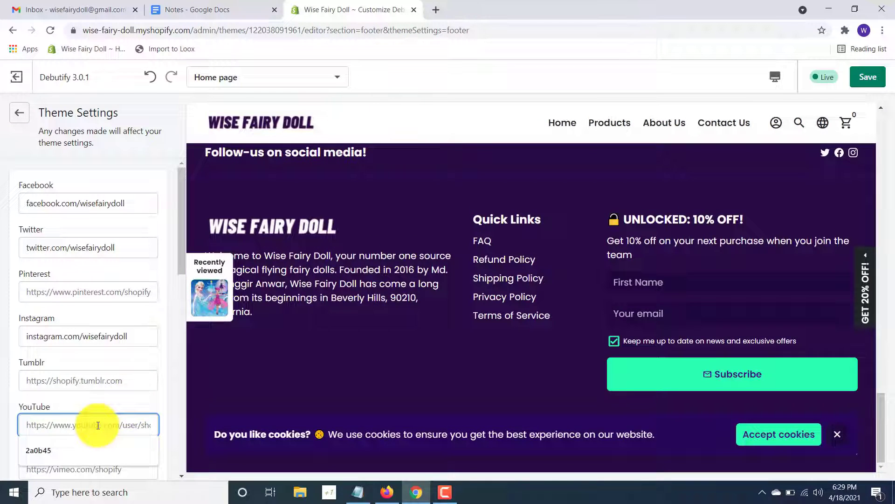
{"action": "type", "text": "youtube.com/wisefairydoll"}
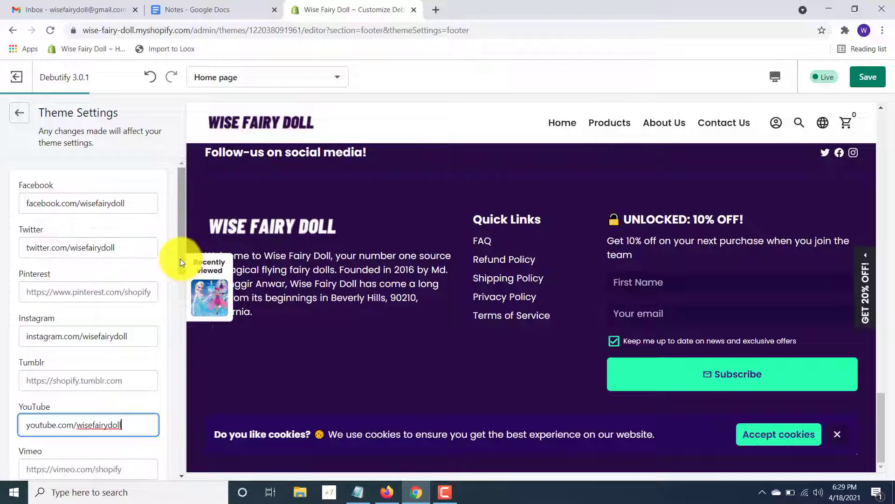
- Turn off the newsletter's name field so signup asks only for email
{"action": "left_click_drag", "start_coordinate": [180, 258], "coordinate": [145, 407]}
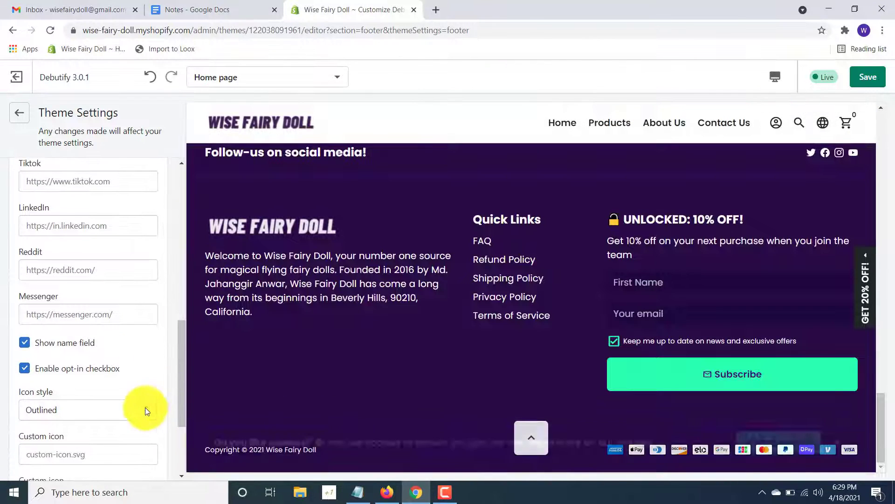
{"action": "left_click", "coordinate": [88, 344]}
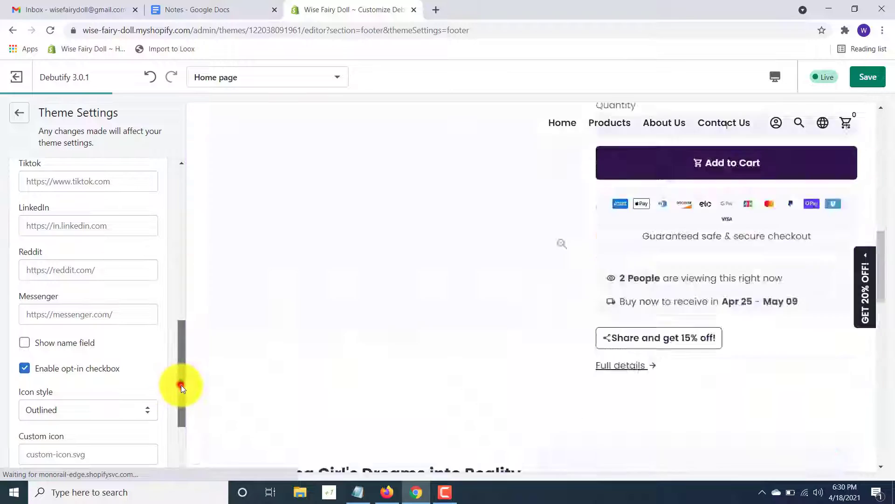
{"action": "left_click_drag", "start_coordinate": [181, 385], "coordinate": [177, 413]}
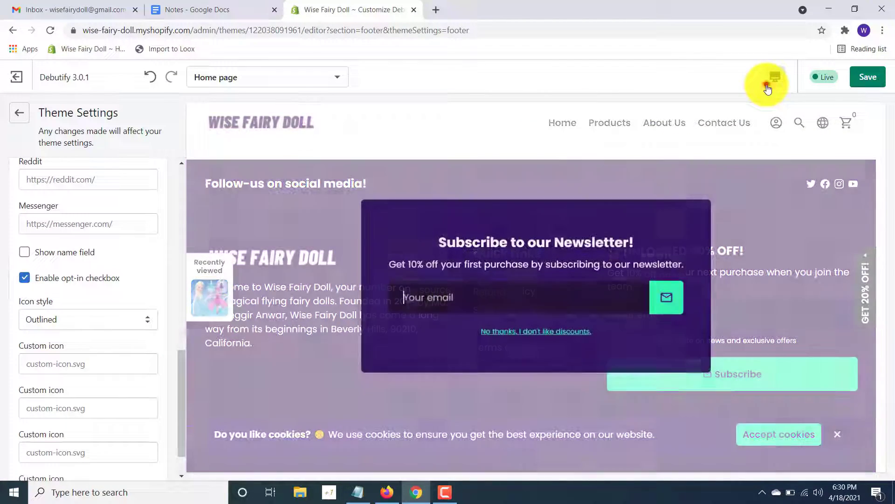
- Preview the footer in Mobile view, dismissing the newsletter popup and cookie notice, then save
{"action": "left_click", "coordinate": [773, 79]}
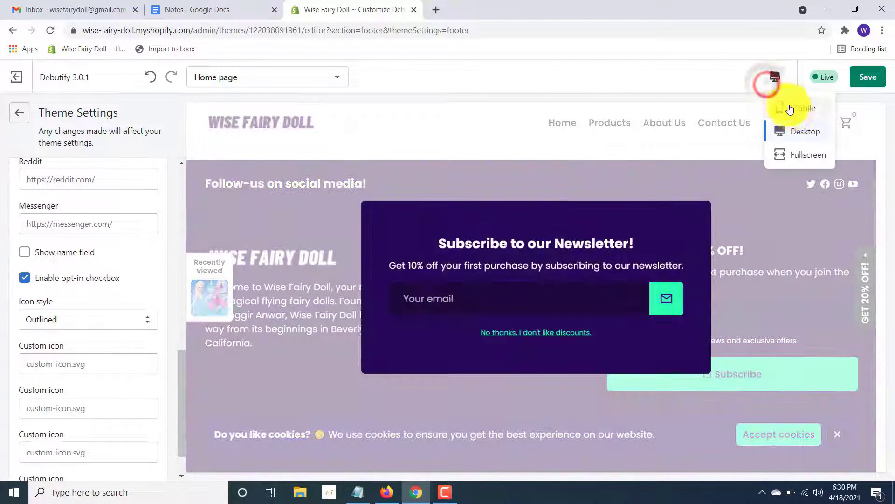
{"action": "left_click", "coordinate": [795, 109]}
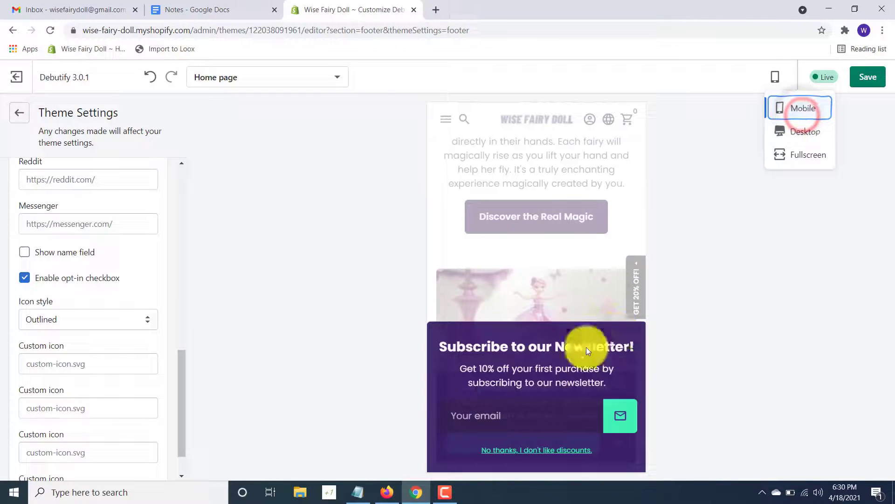
{"action": "left_click", "coordinate": [537, 449]}
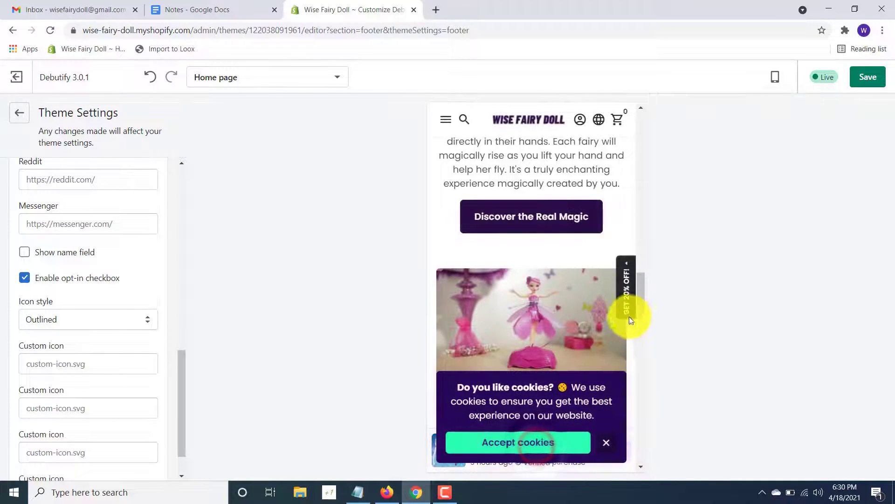
{"action": "left_click", "coordinate": [572, 443]}
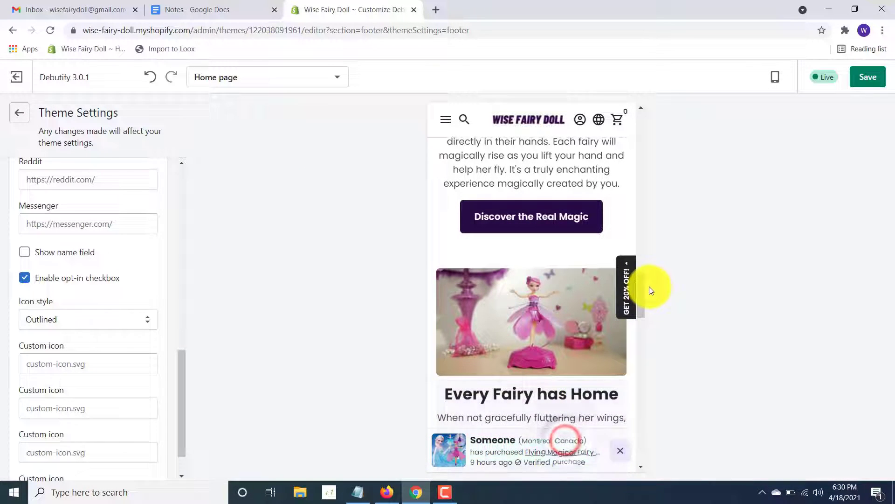
{"action": "left_click_drag", "start_coordinate": [640, 292], "coordinate": [637, 432]}
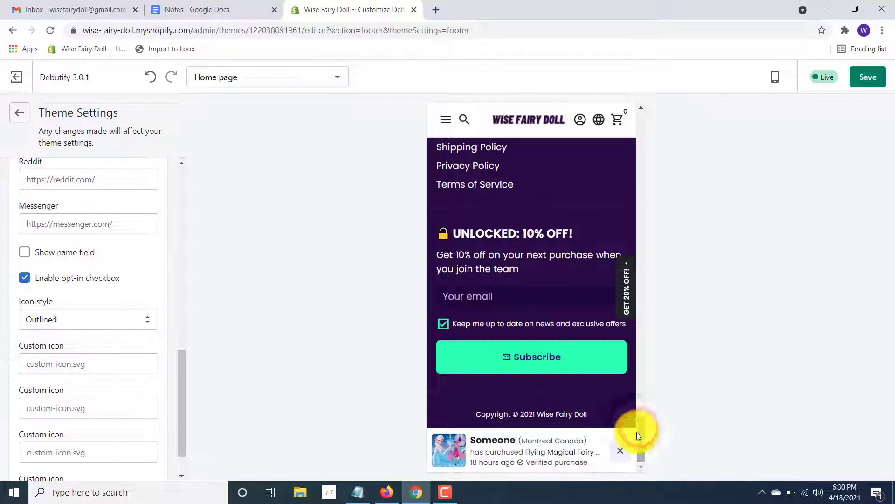
{"action": "left_click", "coordinate": [864, 77]}
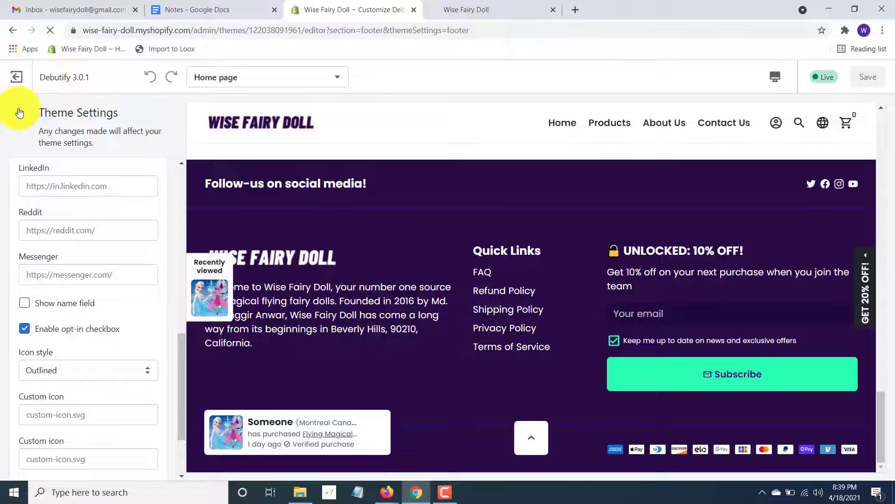
- Upload the flying doll picture as the favicon, save, and switch to the storefront tab
{"action": "left_click", "coordinate": [17, 108]}
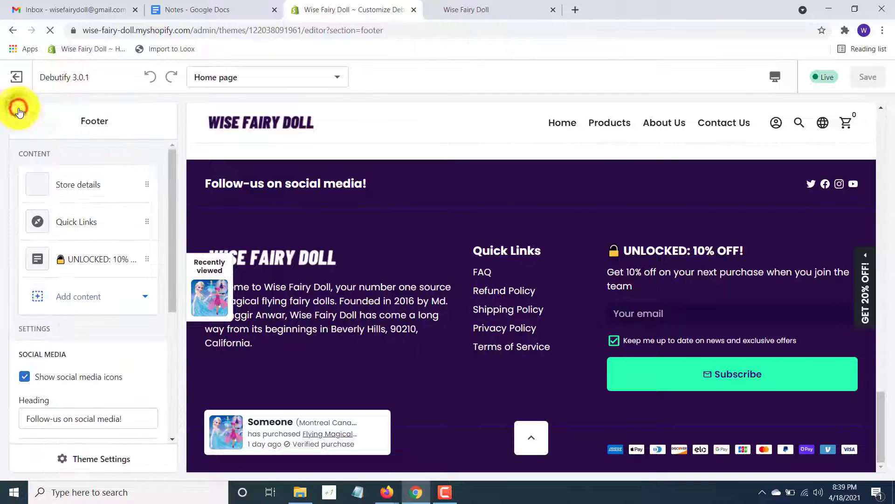
{"action": "left_click", "coordinate": [20, 122]}
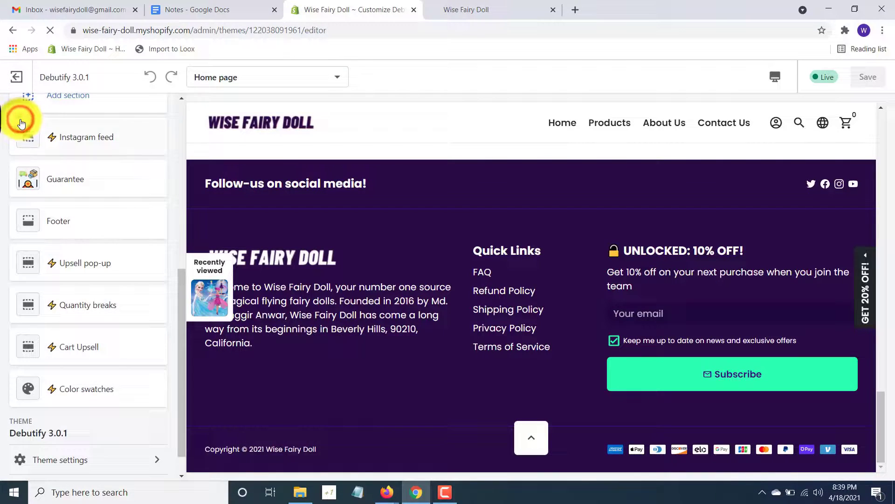
{"action": "left_click_drag", "start_coordinate": [180, 368], "coordinate": [182, 415]}
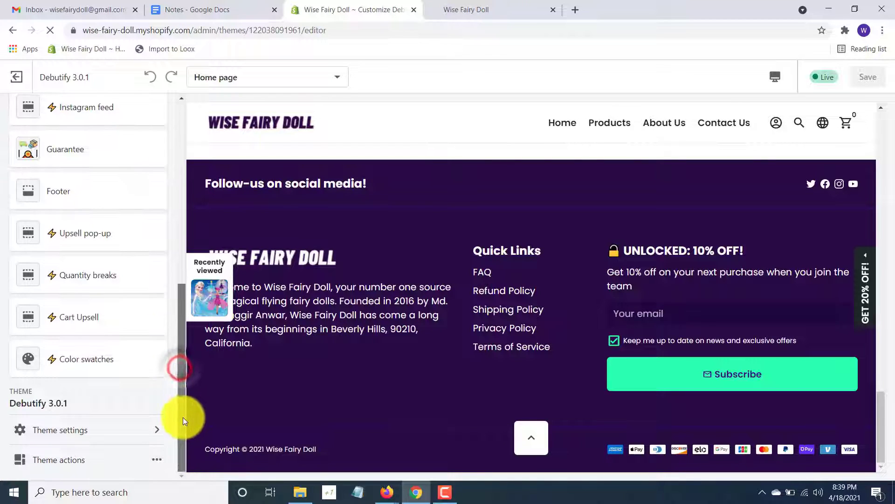
{"action": "left_click", "coordinate": [106, 430]}
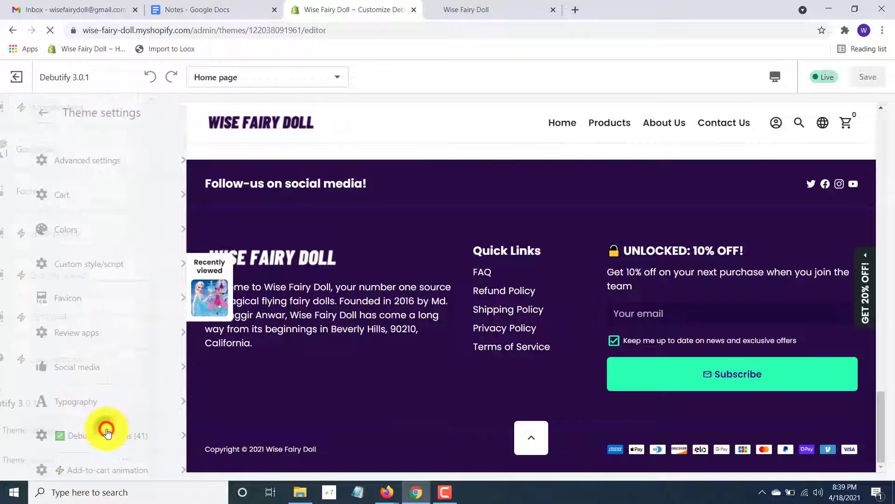
{"action": "left_click", "coordinate": [90, 296]}
{"action": "left_click", "coordinate": [76, 212]}
{"action": "left_click", "coordinate": [82, 218]}
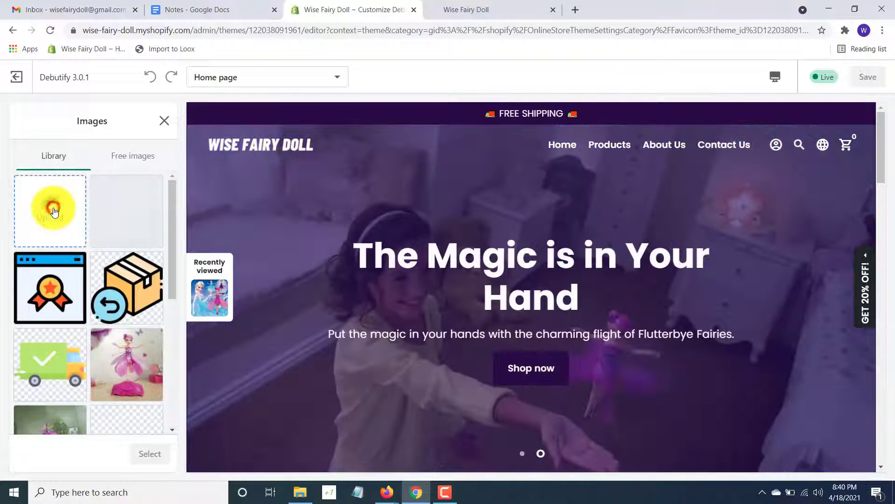
{"action": "double_click", "coordinate": [147, 115]}
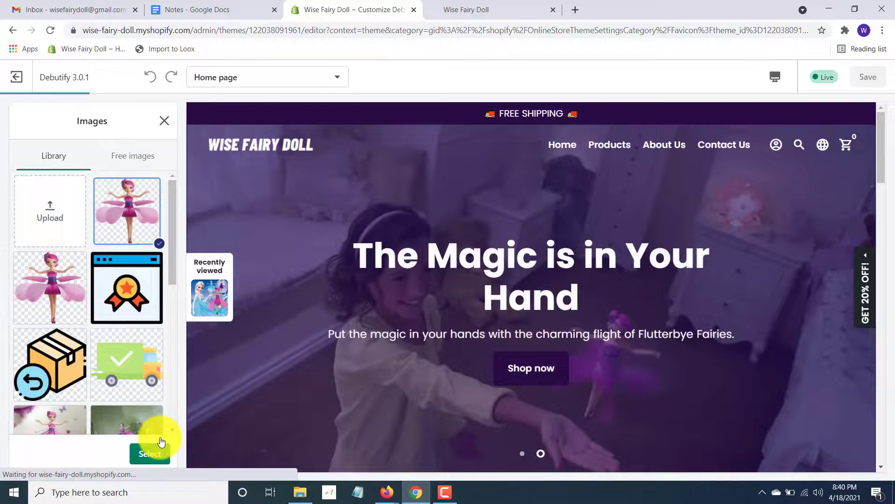
{"action": "left_click", "coordinate": [147, 454]}
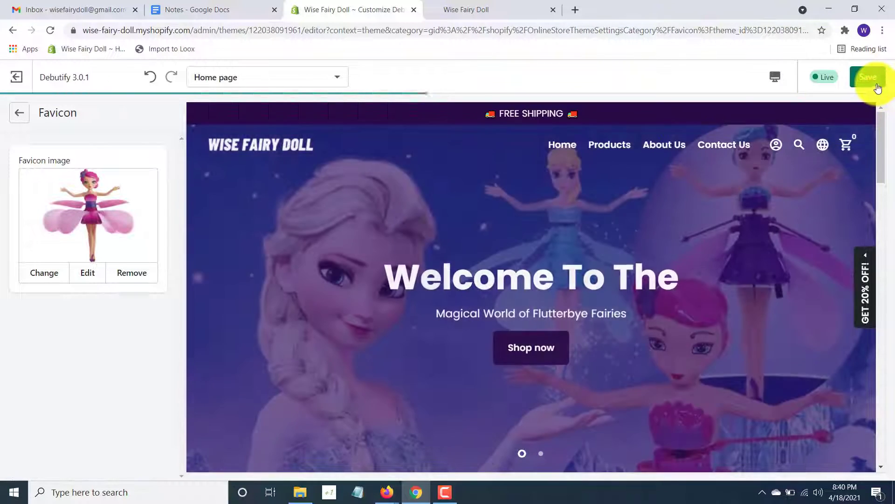
{"action": "left_click", "coordinate": [874, 83]}
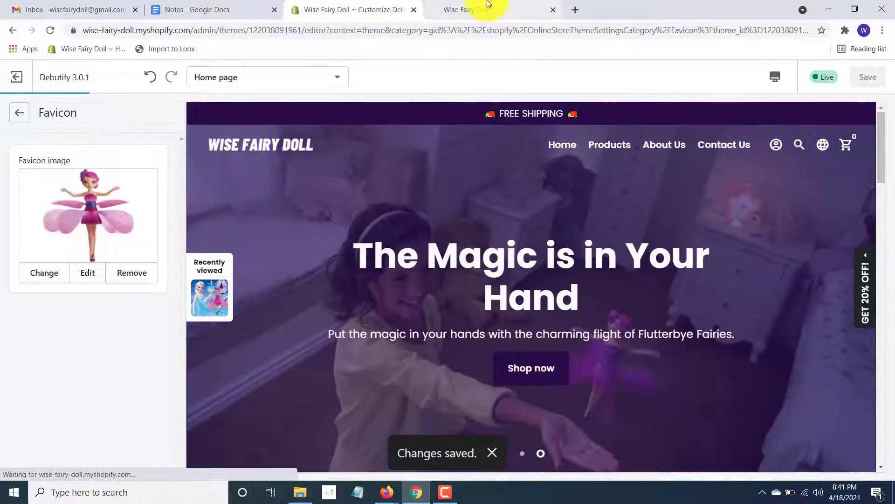
{"action": "left_click", "coordinate": [487, 4]}
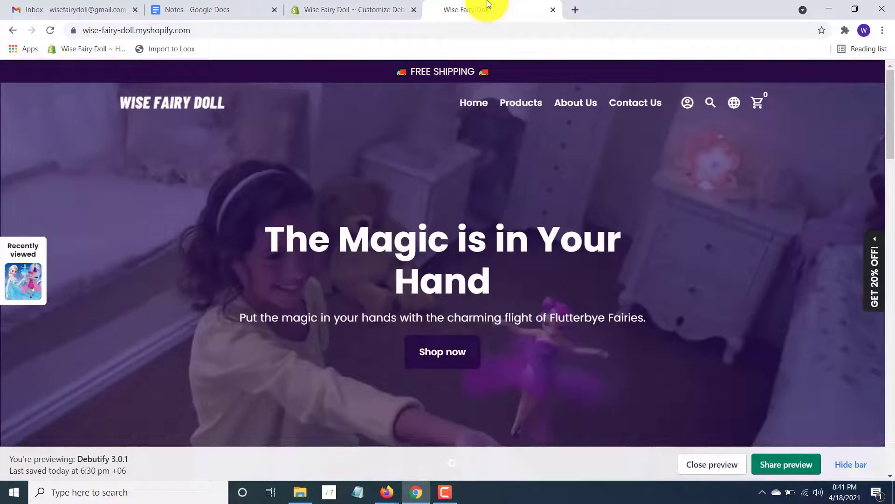
- Refresh the storefront twice to check the new doll favicon
{"action": "key", "text": "F5"}
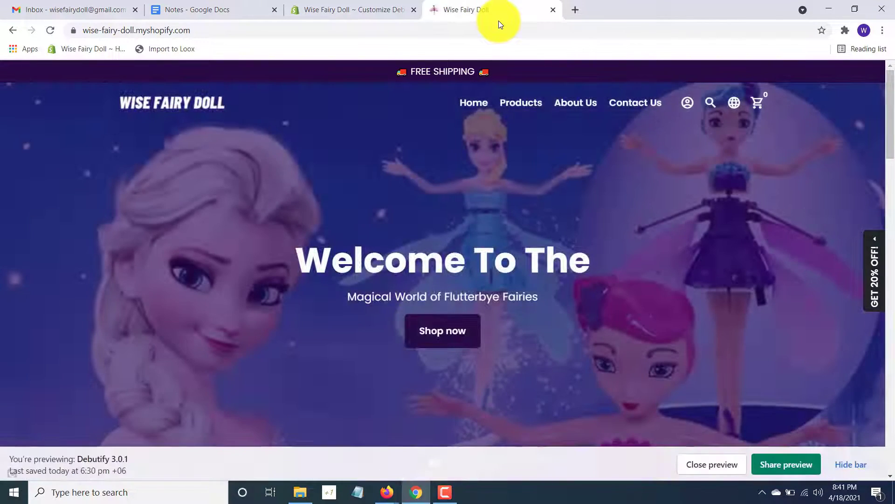
{"action": "key", "text": "F5"}
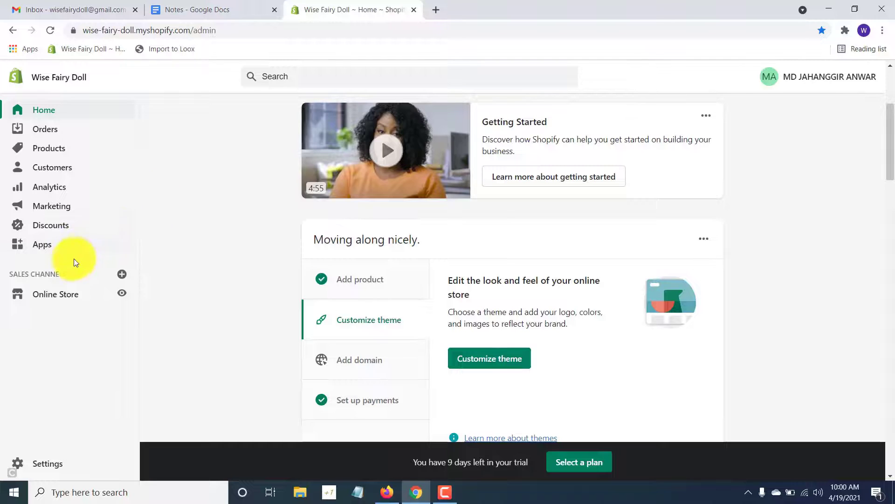
- Customize Debutify 3.0.1 from the Themes page and scroll the preview to the product section
{"action": "left_click", "coordinate": [68, 298]}
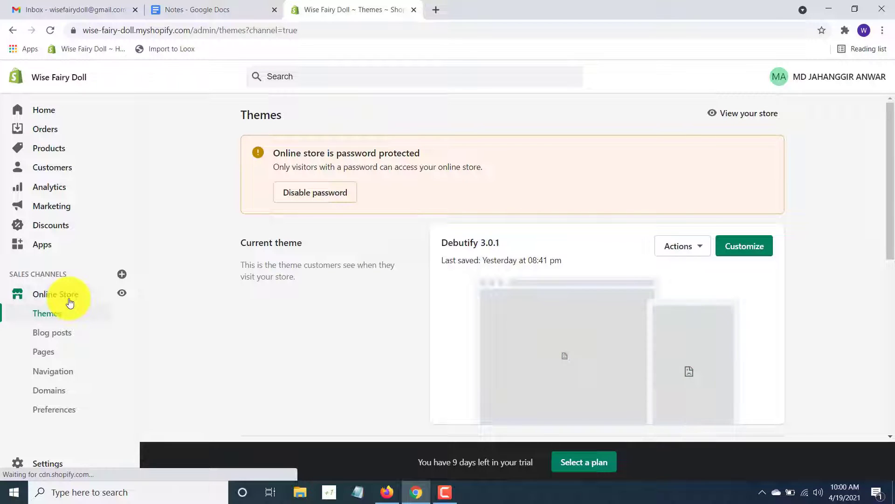
{"action": "left_click", "coordinate": [742, 253]}
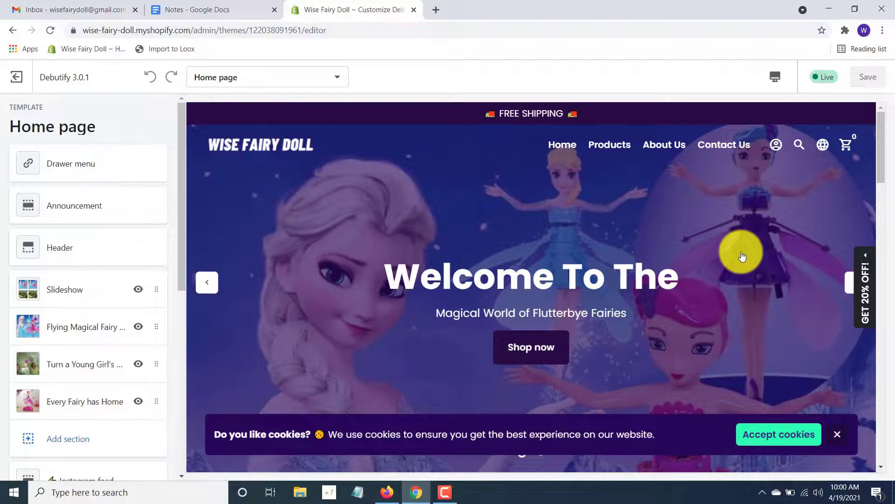
{"action": "left_click_drag", "start_coordinate": [874, 124], "coordinate": [867, 219]}
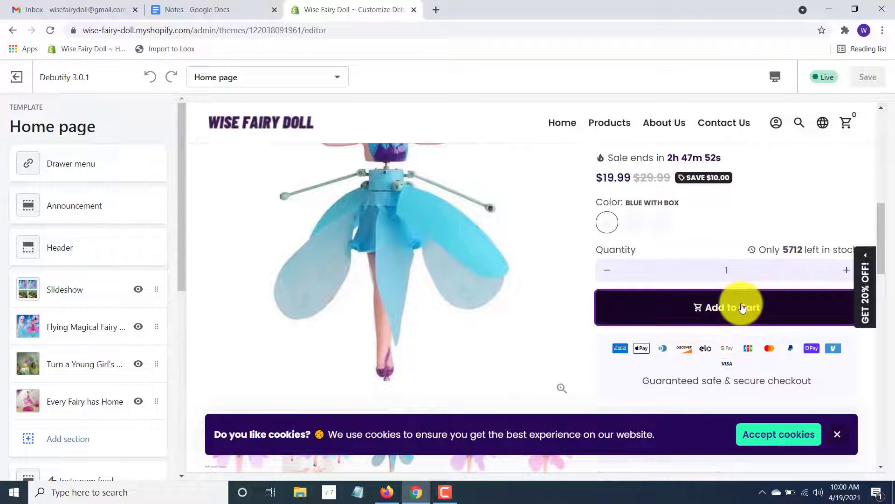
- Add one fairy doll to the preview cart, then open Theme settings and scroll toward Cart goal
{"action": "left_click", "coordinate": [742, 306]}
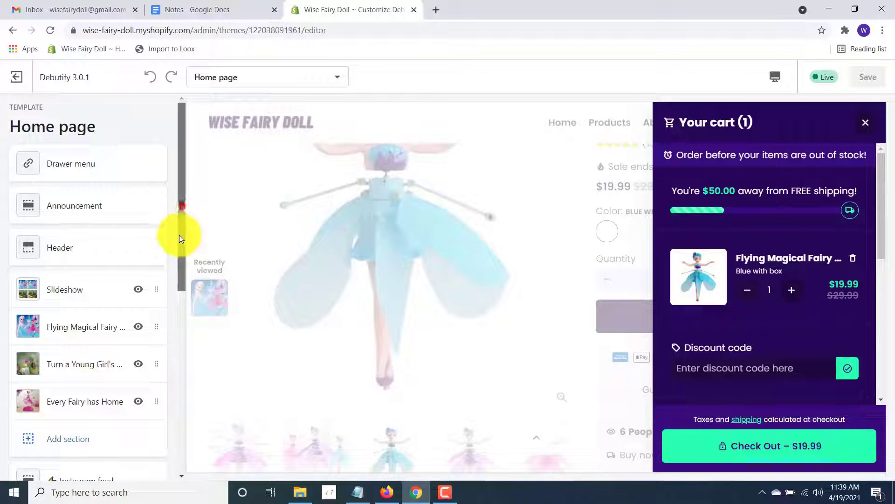
{"action": "left_click_drag", "start_coordinate": [179, 234], "coordinate": [194, 406]}
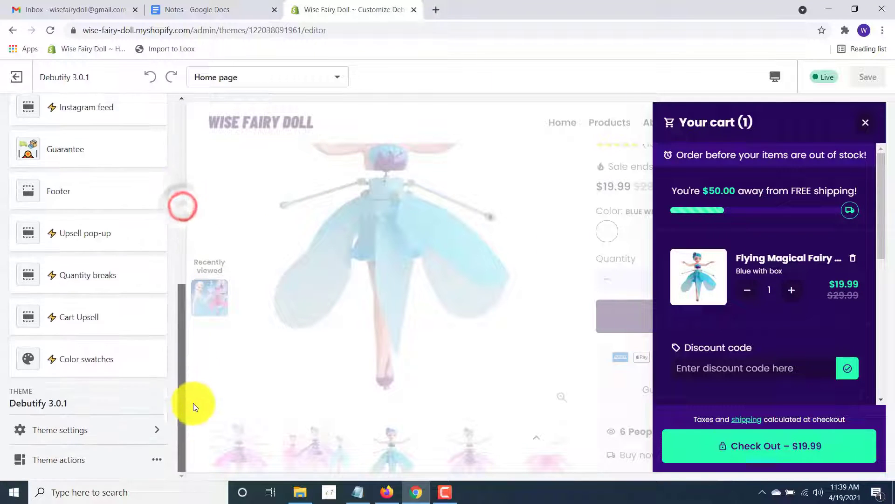
{"action": "left_click", "coordinate": [123, 430]}
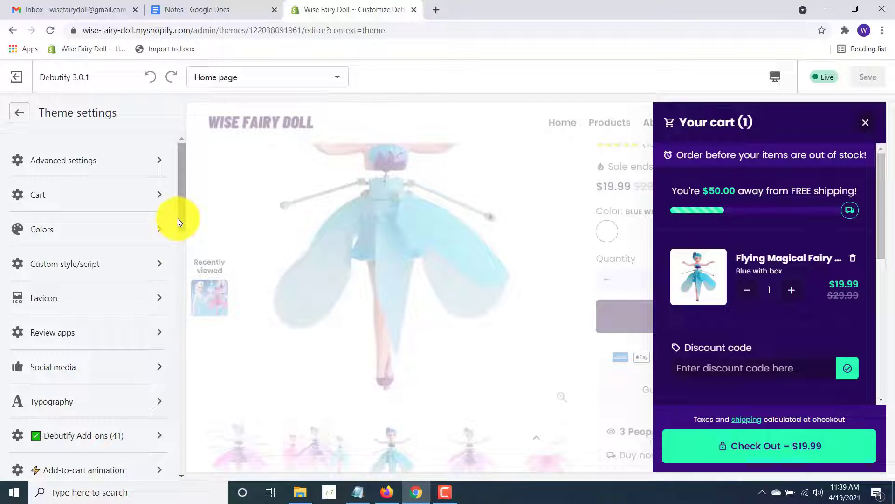
{"action": "left_click_drag", "start_coordinate": [178, 219], "coordinate": [181, 303]}
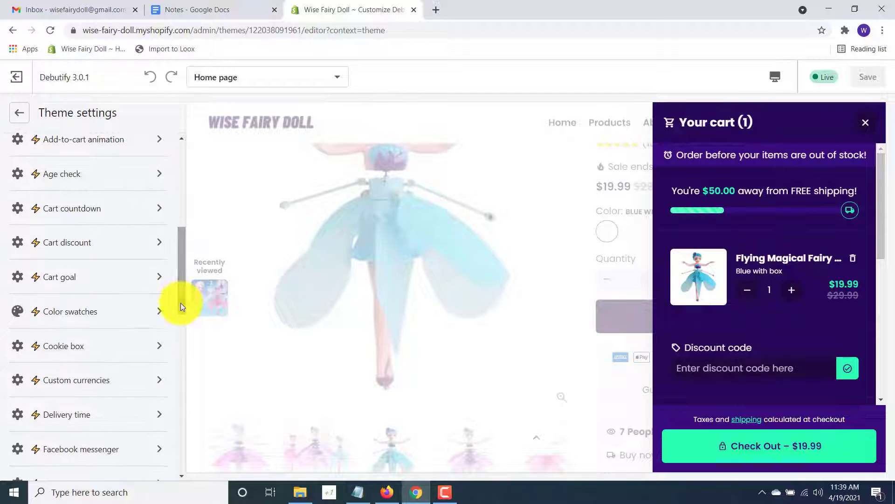
- Set the Cart goal amount to 0 for free shipping
{"action": "left_click", "coordinate": [65, 277]}
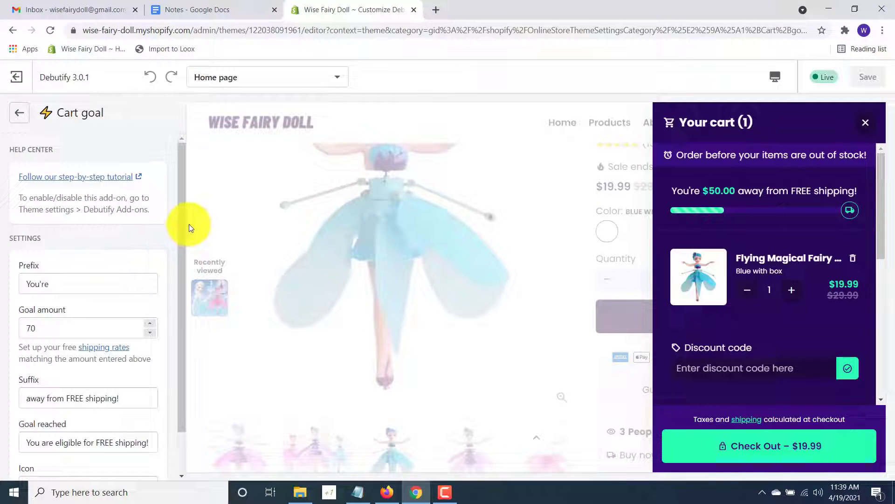
{"action": "left_click_drag", "start_coordinate": [183, 225], "coordinate": [183, 249]}
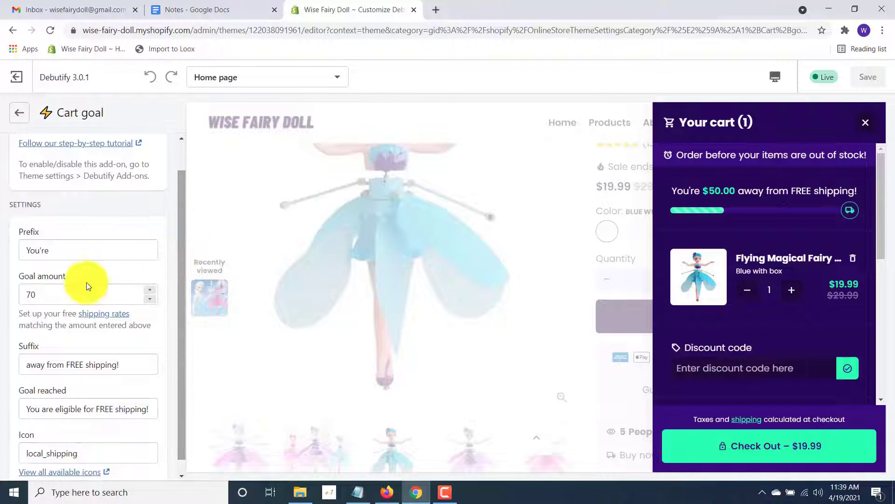
{"action": "left_click", "coordinate": [52, 296]}
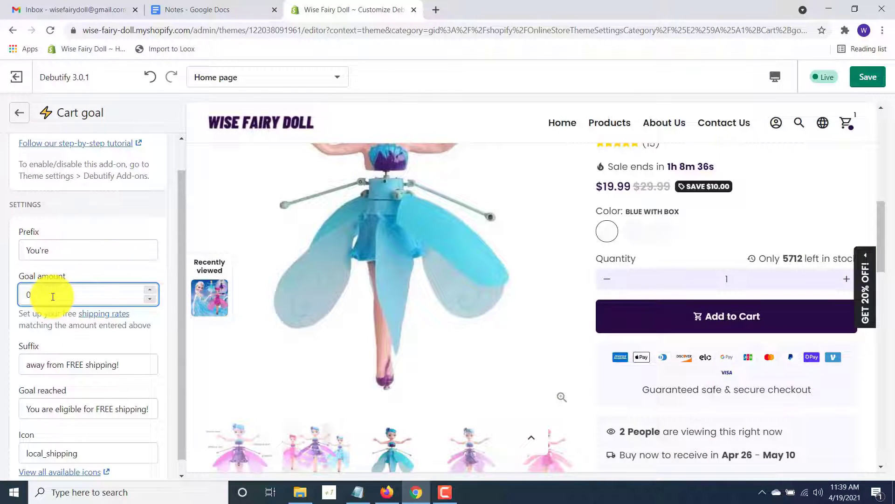
- Test the cart by adding the doll, reducing quantity back to one, and checking out
{"action": "left_click", "coordinate": [718, 317]}
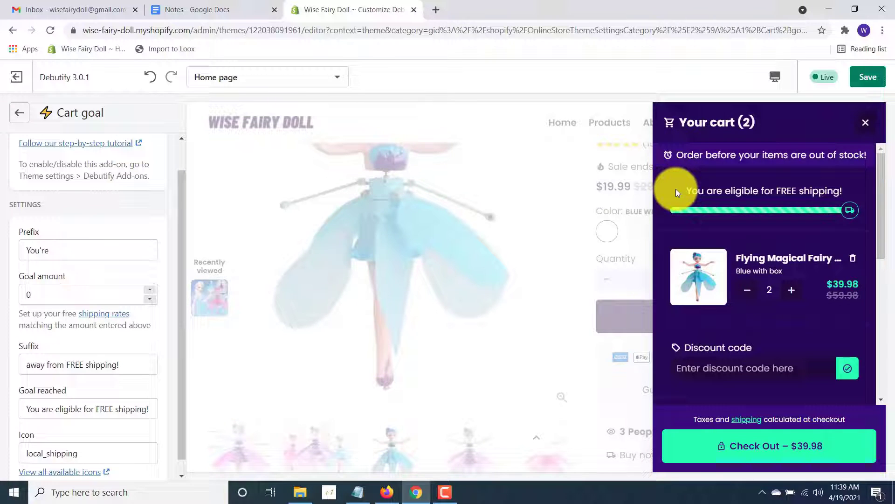
{"action": "left_click", "coordinate": [665, 176]}
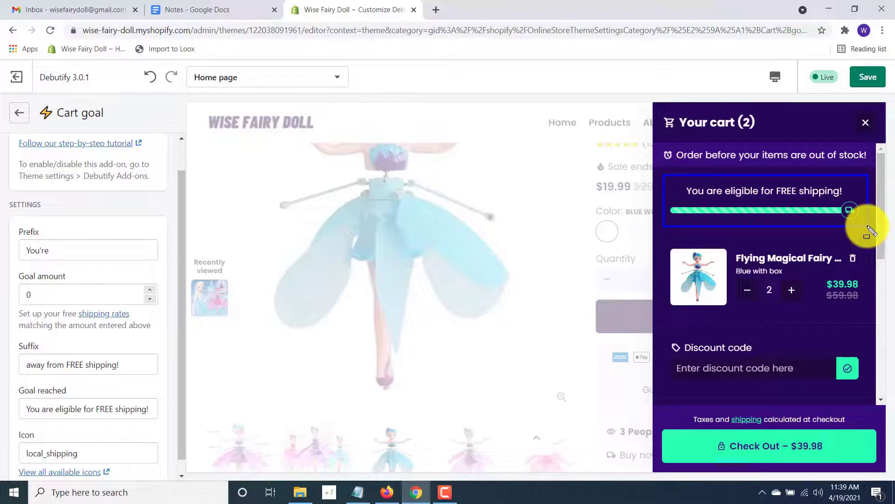
{"action": "left_click", "coordinate": [743, 291]}
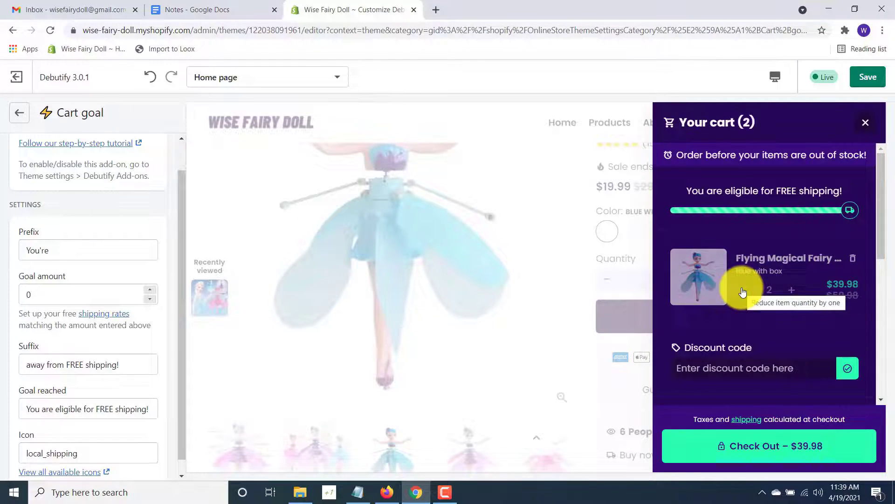
{"action": "left_click", "coordinate": [664, 176]}
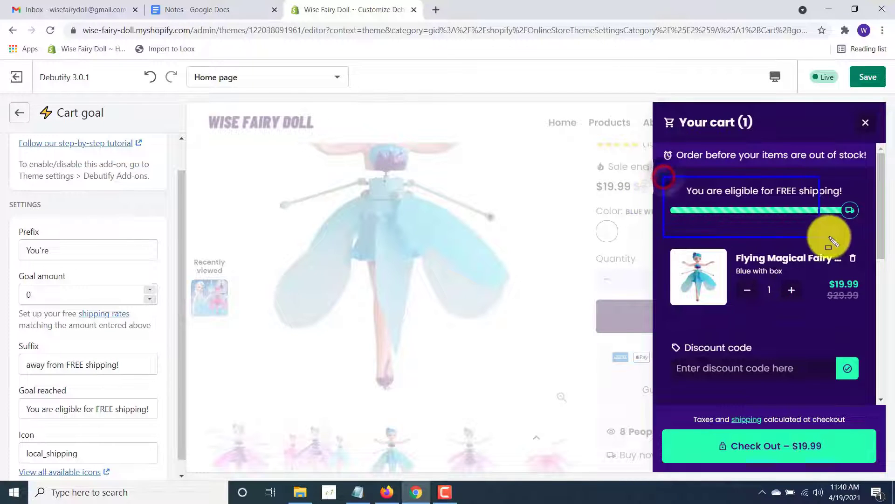
{"action": "left_click_drag", "start_coordinate": [833, 241], "coordinate": [872, 229]}
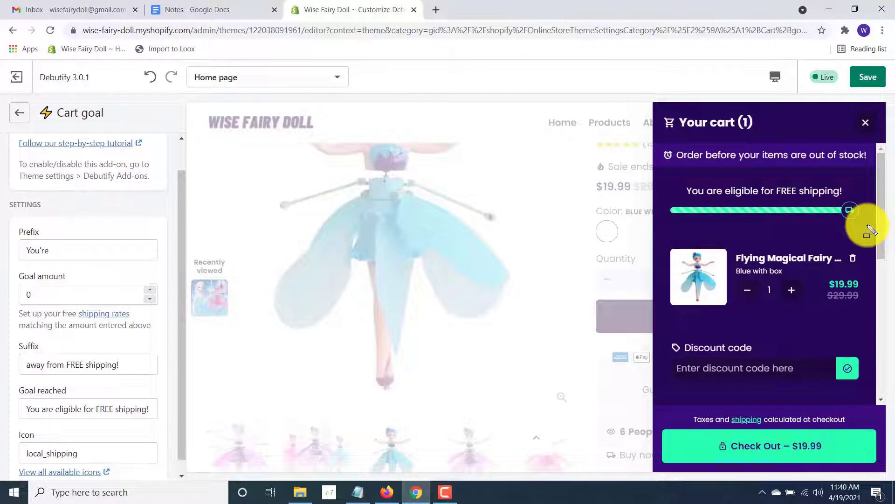
{"action": "left_click", "coordinate": [766, 446]}
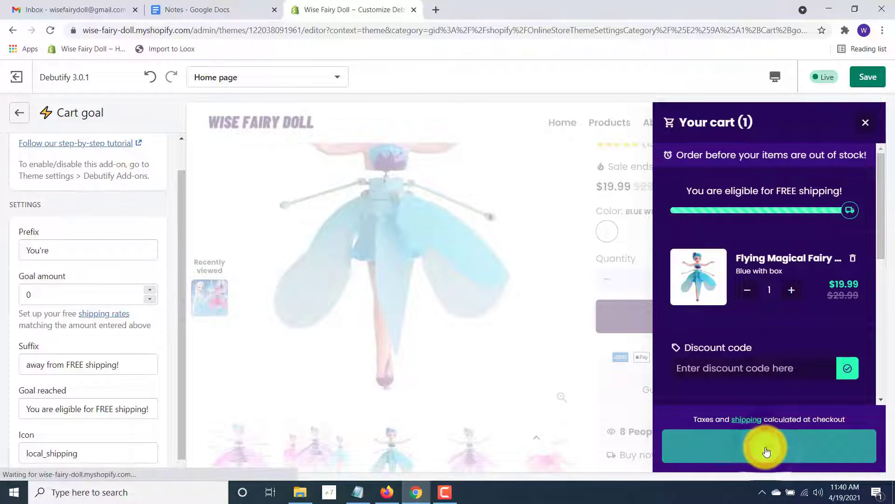
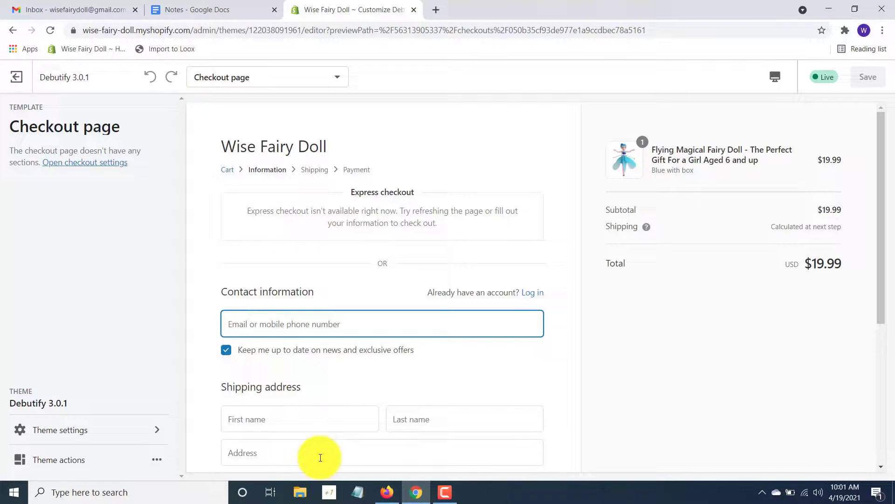
- Open the Checkout styling section at the bottom of the Theme settings list
{"action": "left_click", "coordinate": [133, 434]}
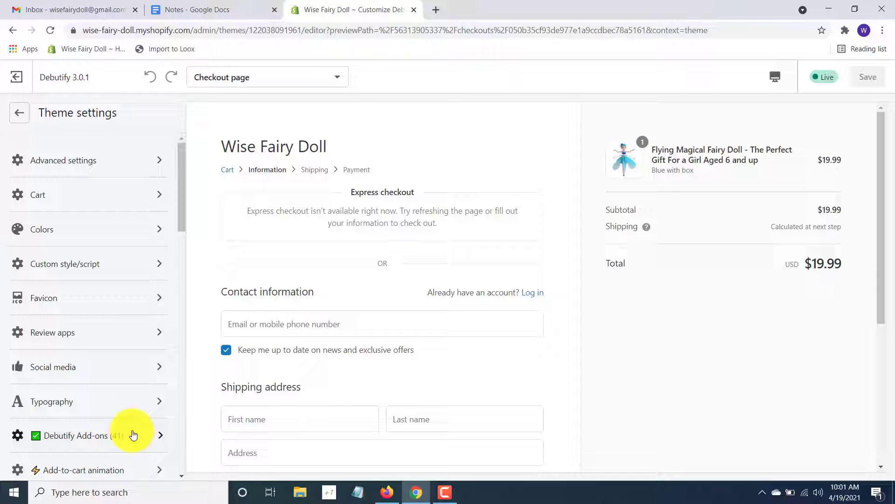
{"action": "left_click_drag", "start_coordinate": [180, 208], "coordinate": [200, 448]}
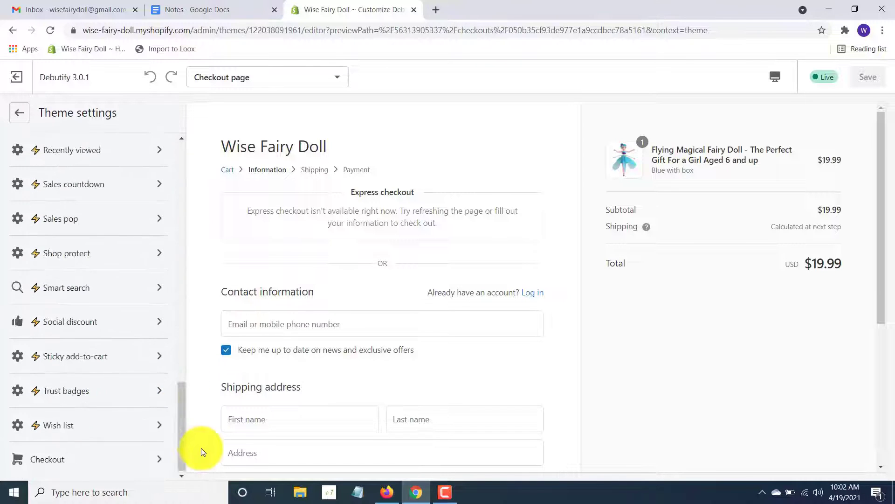
{"action": "left_click", "coordinate": [68, 462]}
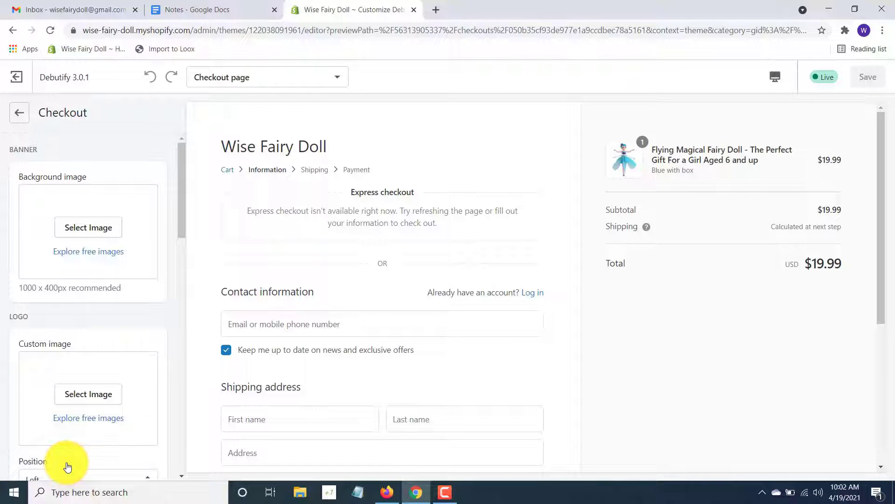
- Choose the WISE FAIRY DOLL image as the checkout logo
{"action": "left_click", "coordinate": [89, 395]}
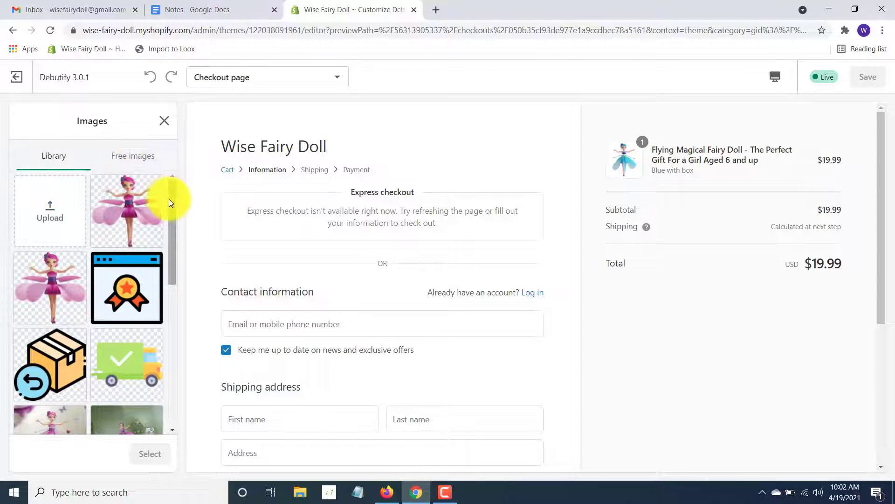
{"action": "scroll", "coordinate": [172, 199], "scroll_direction": "down", "scroll_amount": 5}
{"action": "left_click", "coordinate": [55, 312]}
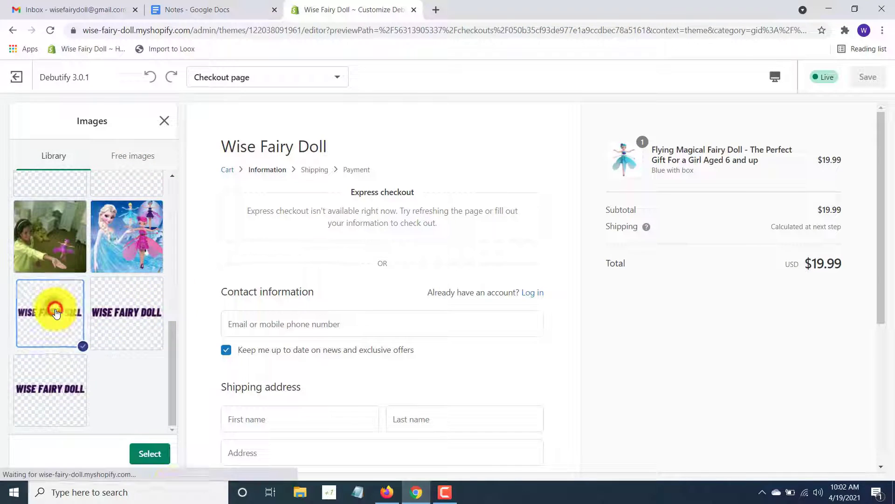
{"action": "left_click", "coordinate": [149, 455]}
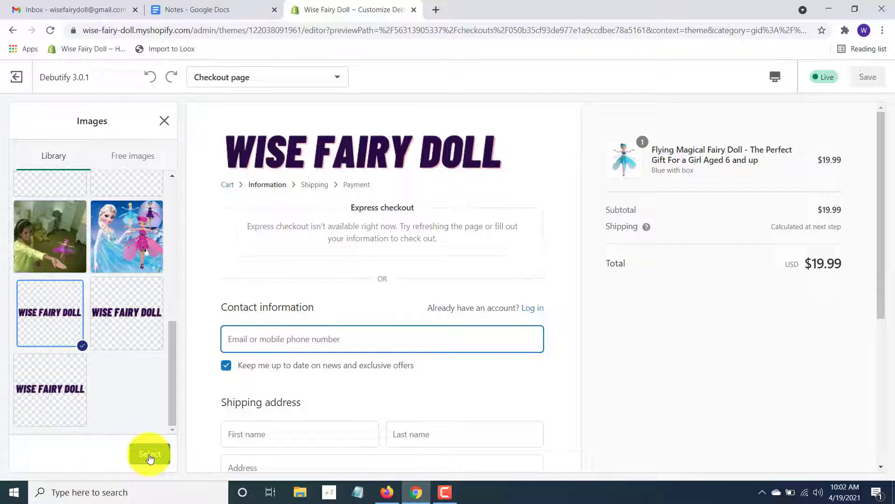
{"action": "left_click", "coordinate": [150, 454]}
{"action": "left_click_drag", "start_coordinate": [180, 213], "coordinate": [168, 269]}
- Set the checkout logo size to Small and its position to Center
{"action": "left_click", "coordinate": [112, 337]}
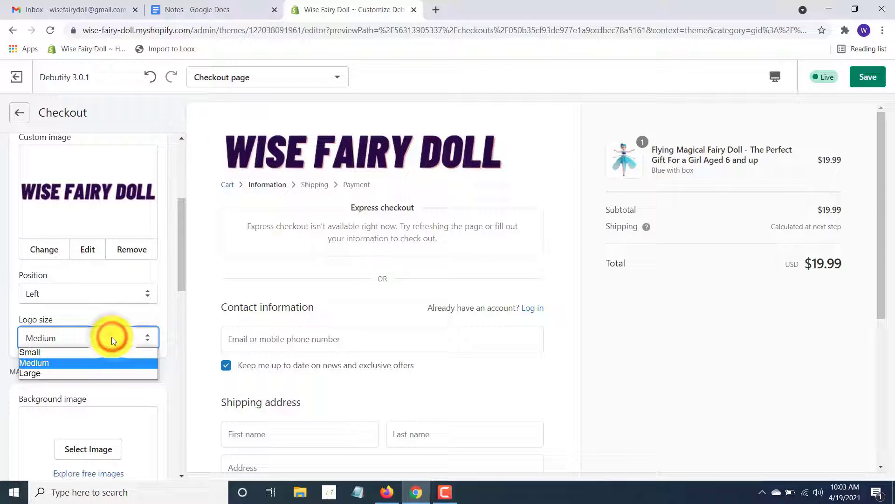
{"action": "left_click", "coordinate": [98, 353]}
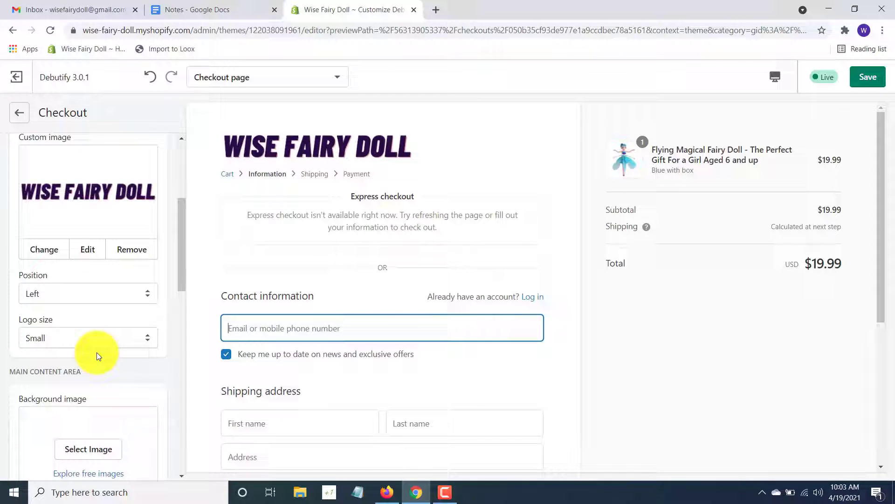
{"action": "left_click", "coordinate": [84, 293]}
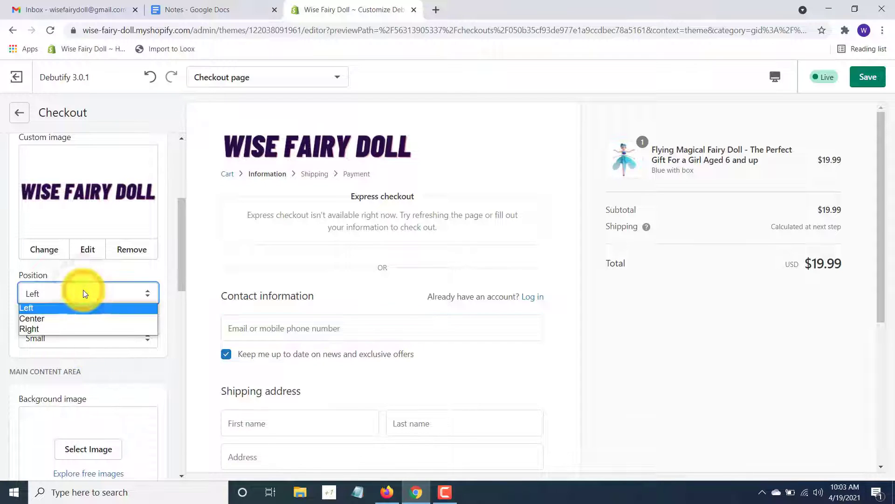
{"action": "left_click", "coordinate": [71, 318]}
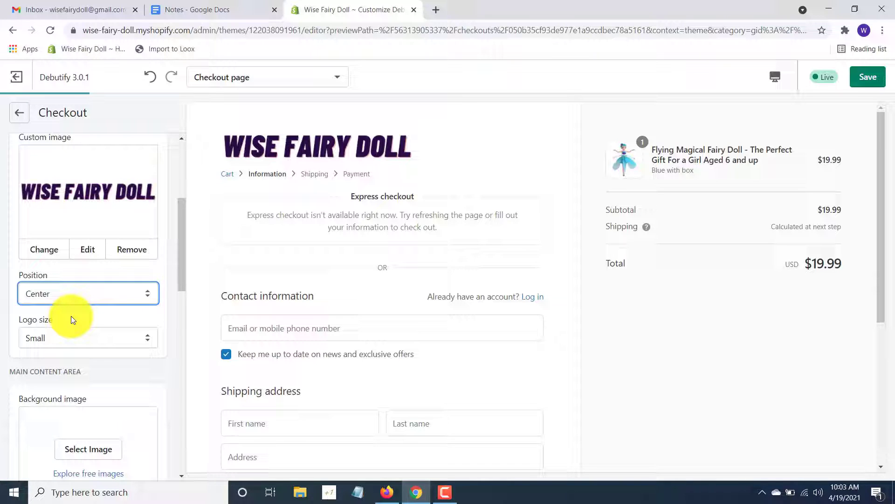
{"action": "left_click", "coordinate": [71, 315]}
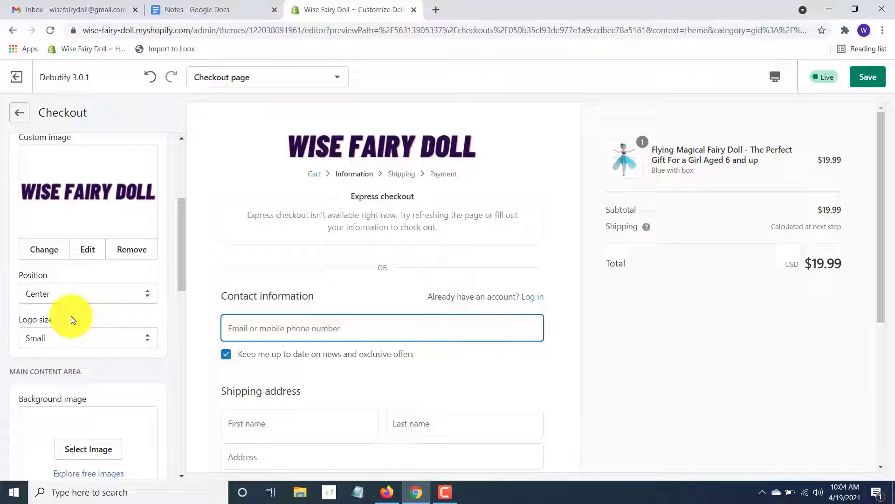
- Copy the dark purple code 2a0b45 from the brand colour notes
{"action": "left_click_drag", "start_coordinate": [181, 239], "coordinate": [180, 411]}
{"action": "scroll", "coordinate": [880, 259], "scroll_direction": "down", "scroll_amount": 5}
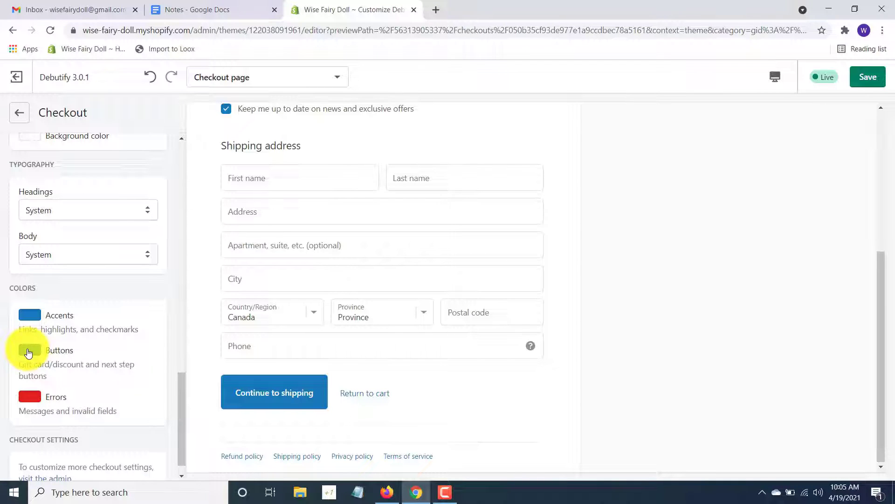
{"action": "left_click", "coordinate": [176, 7]}
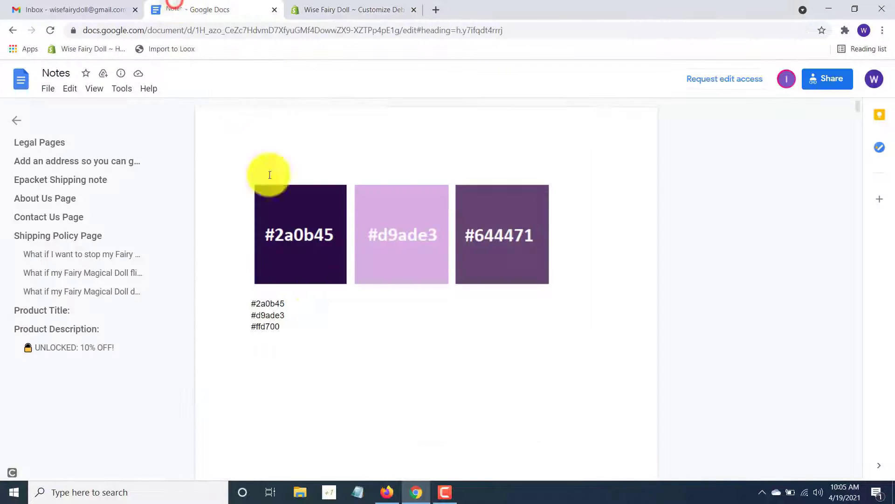
{"action": "double_click", "coordinate": [274, 304]}
{"action": "key", "text": "ctrl+c"}
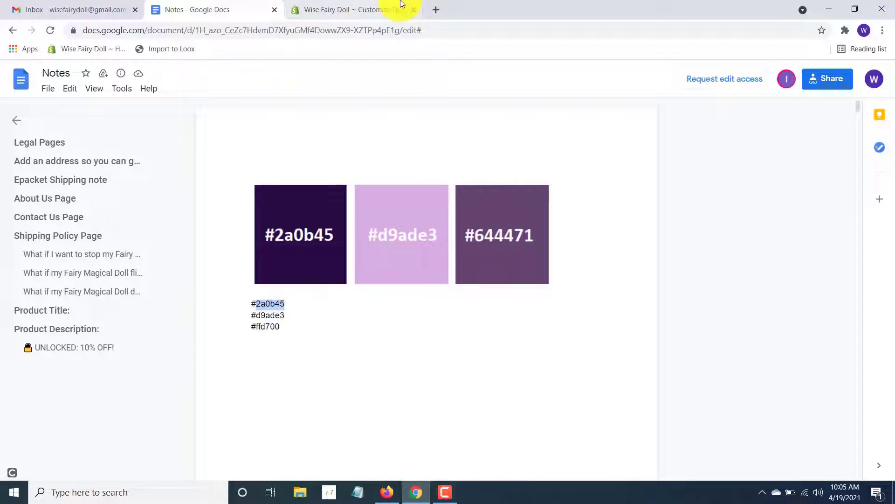
{"action": "left_click", "coordinate": [402, 4]}
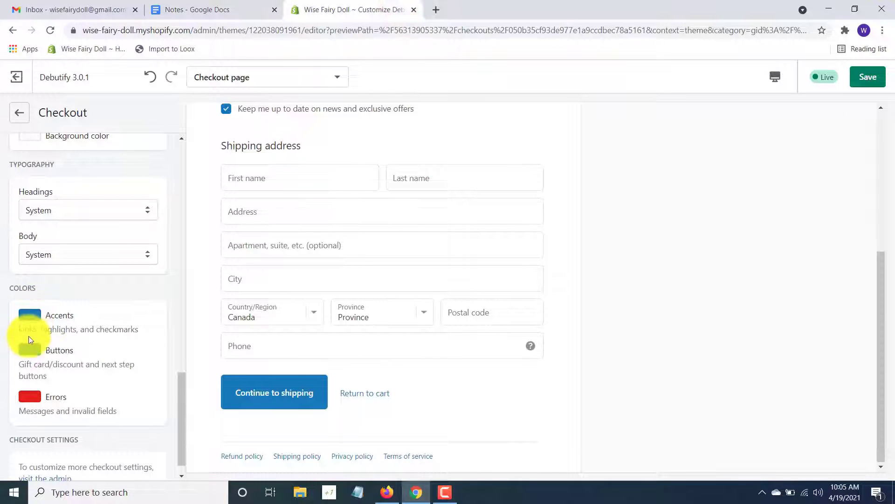
- Set the checkout Buttons and Accents colours to 2a0b45
{"action": "left_click", "coordinate": [28, 349]}
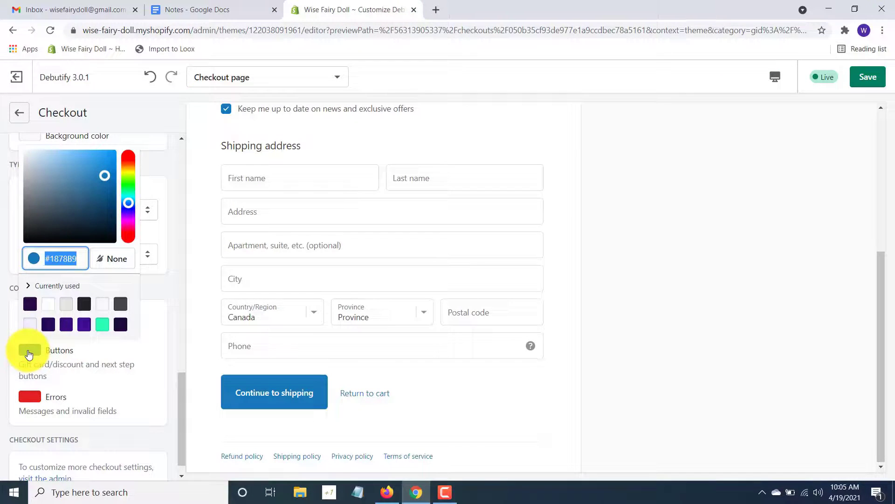
{"action": "key", "text": "ctrl+v"}
{"action": "left_click", "coordinate": [6, 364]}
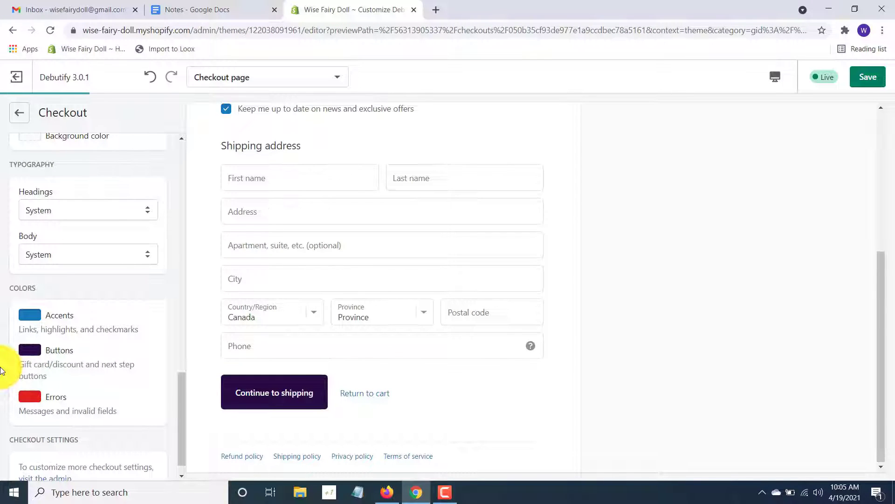
{"action": "left_click", "coordinate": [31, 315]}
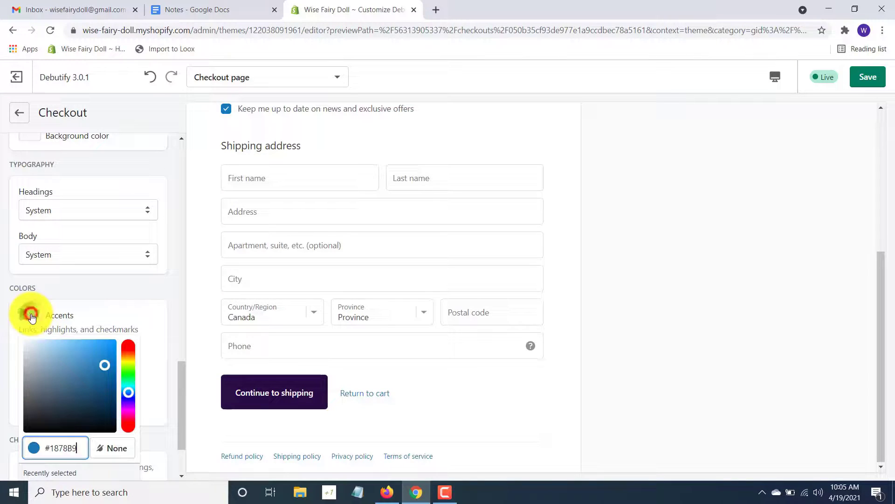
{"action": "key", "text": "ctrl+v"}
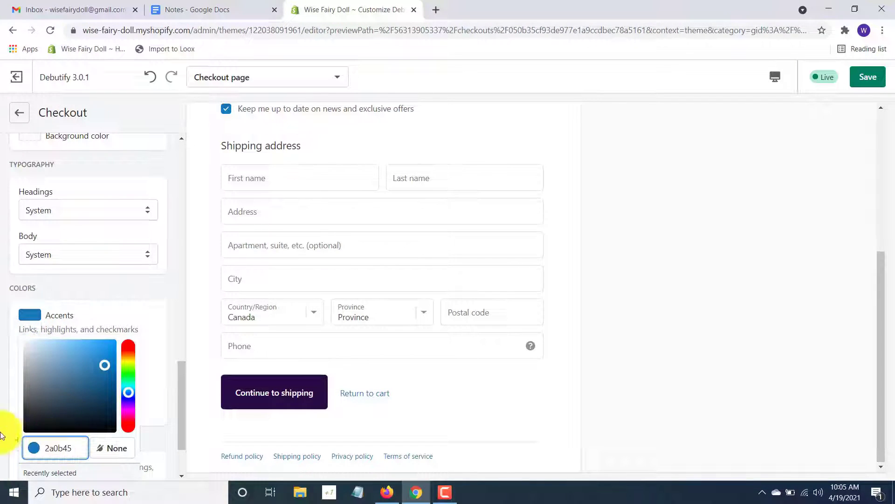
{"action": "left_click", "coordinate": [2, 434]}
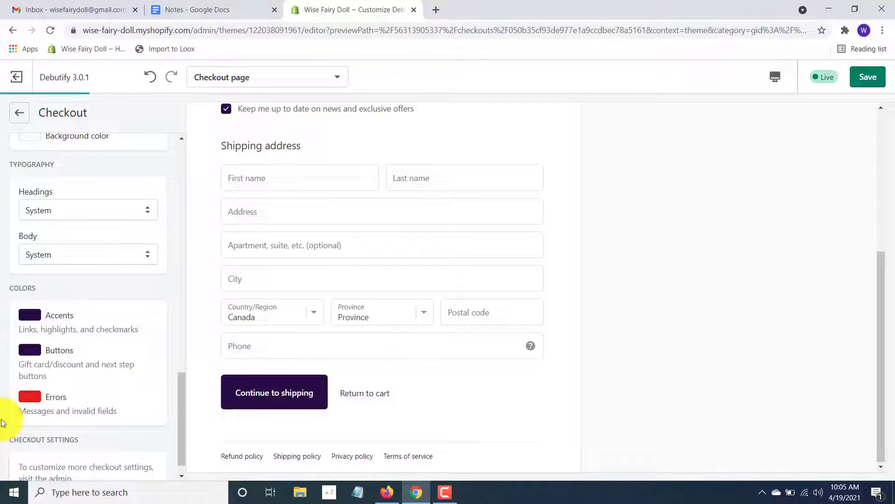
- Replace the Errors colour with the same 2a0b45 dark purple
{"action": "left_click", "coordinate": [30, 396]}
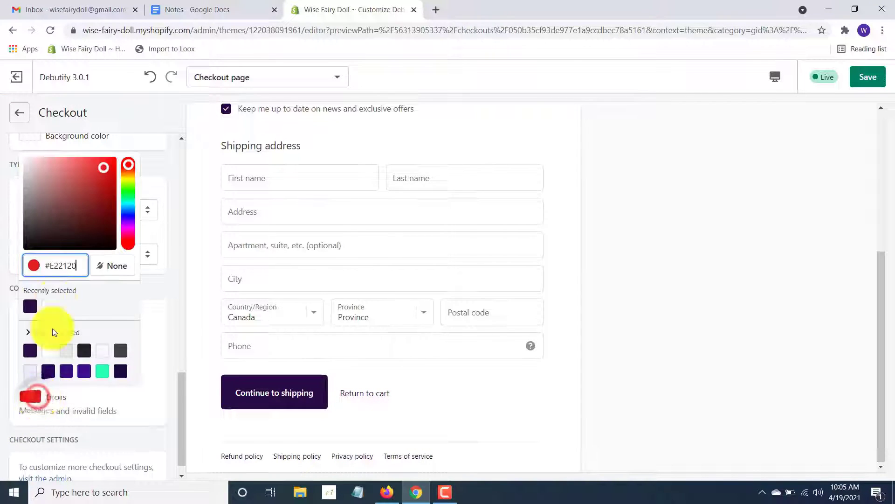
{"action": "double_click", "coordinate": [73, 268]}
{"action": "key", "text": "ctrl+v"}
{"action": "left_click", "coordinate": [8, 398]}
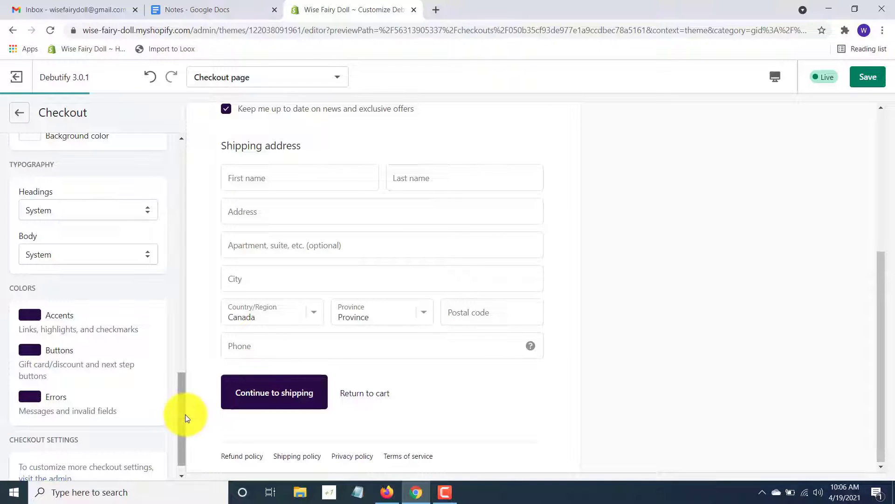
{"action": "left_click_drag", "start_coordinate": [186, 414], "coordinate": [200, 177]}
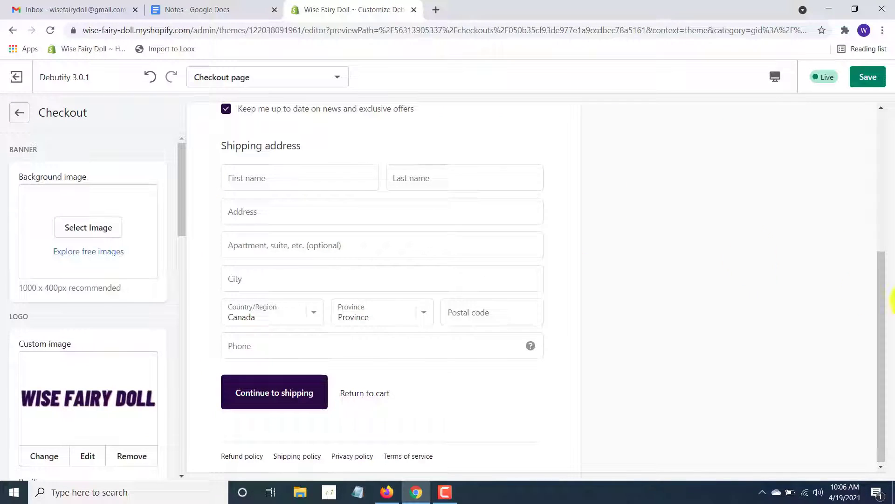
{"action": "left_click_drag", "start_coordinate": [880, 279], "coordinate": [880, 139]}
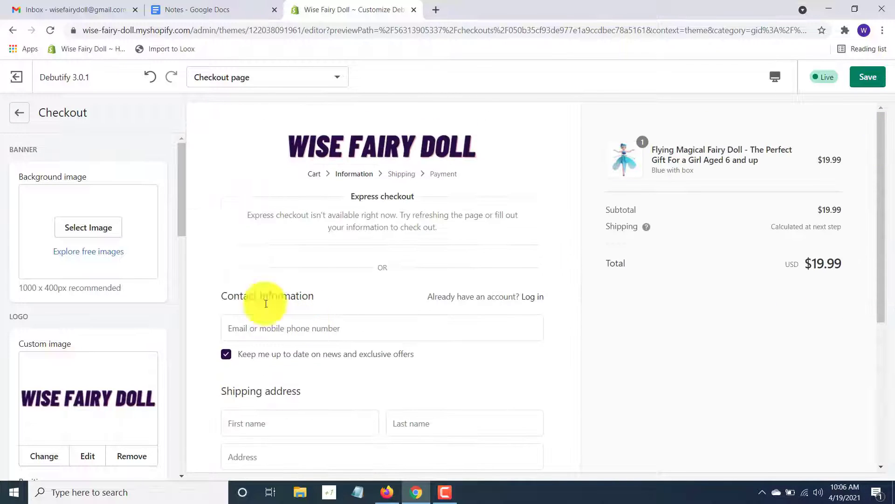
{"action": "left_click_drag", "start_coordinate": [182, 228], "coordinate": [182, 383]}
- Set the order summary background colour to the dark purple 2a0b45
{"action": "left_click", "coordinate": [31, 358]}
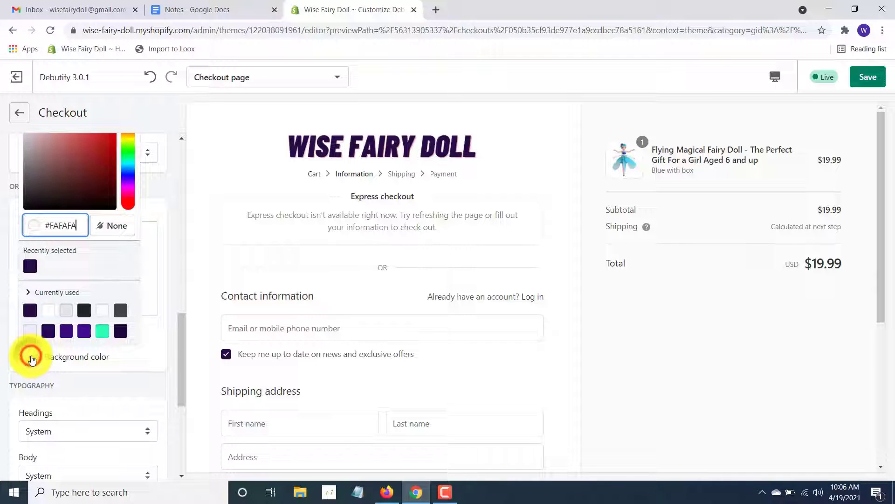
{"action": "triple_click", "coordinate": [70, 219]}
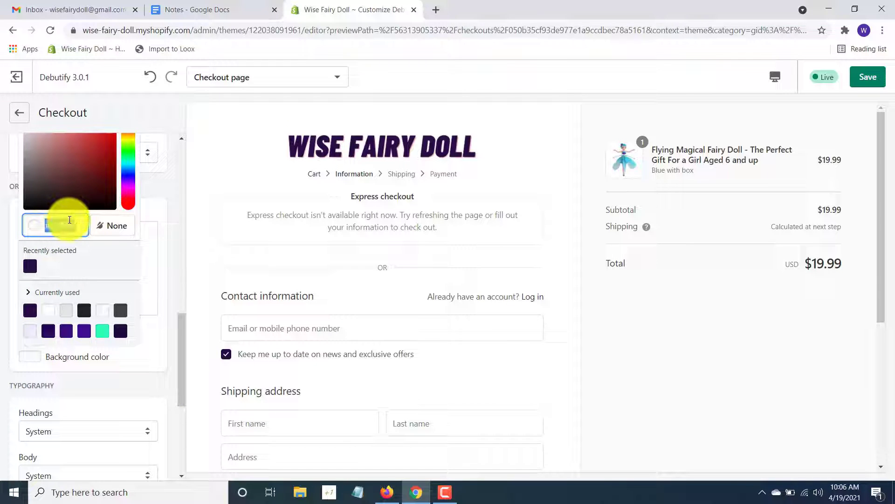
{"action": "type", "text": "2a0845"}
{"action": "left_click", "coordinate": [1, 331]}
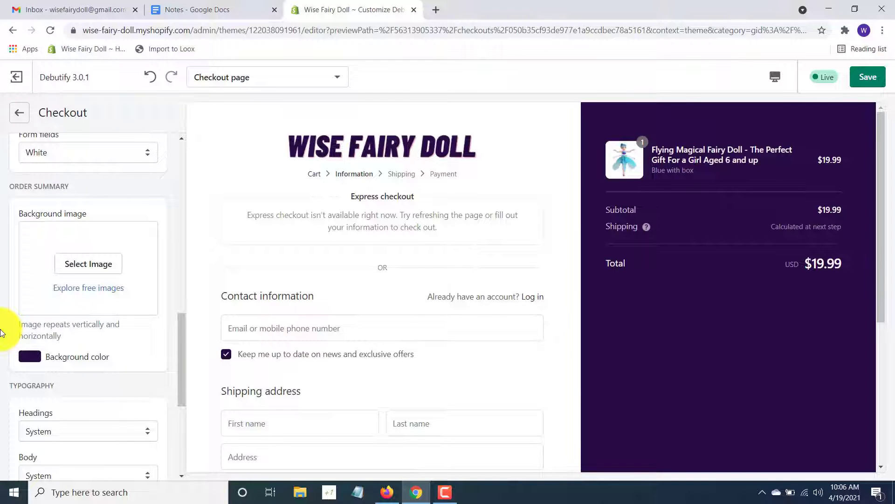
{"action": "left_click_drag", "start_coordinate": [182, 347], "coordinate": [189, 447]}
- Check the checkout in mobile preview, collapse the order summary, and save
{"action": "left_click", "coordinate": [775, 77]}
{"action": "left_click", "coordinate": [800, 108]}
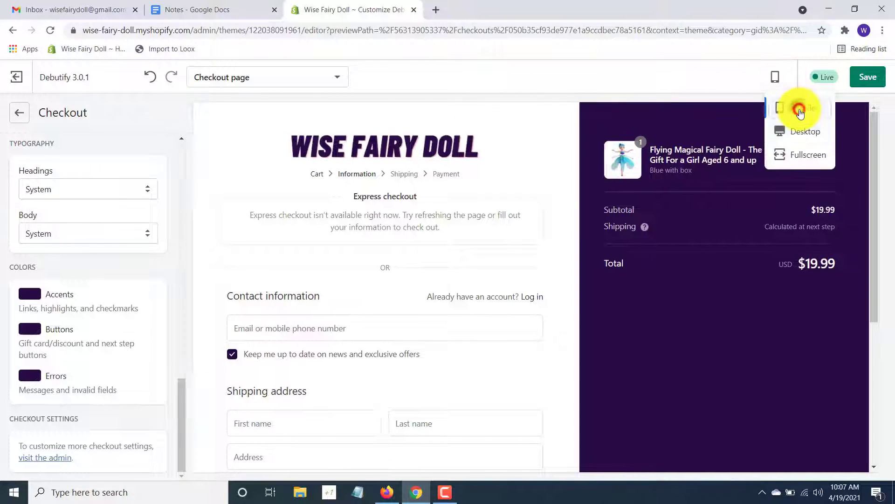
{"action": "left_click", "coordinate": [694, 194]}
{"action": "left_click_drag", "start_coordinate": [639, 178], "coordinate": [533, 139]}
{"action": "left_click", "coordinate": [523, 163]}
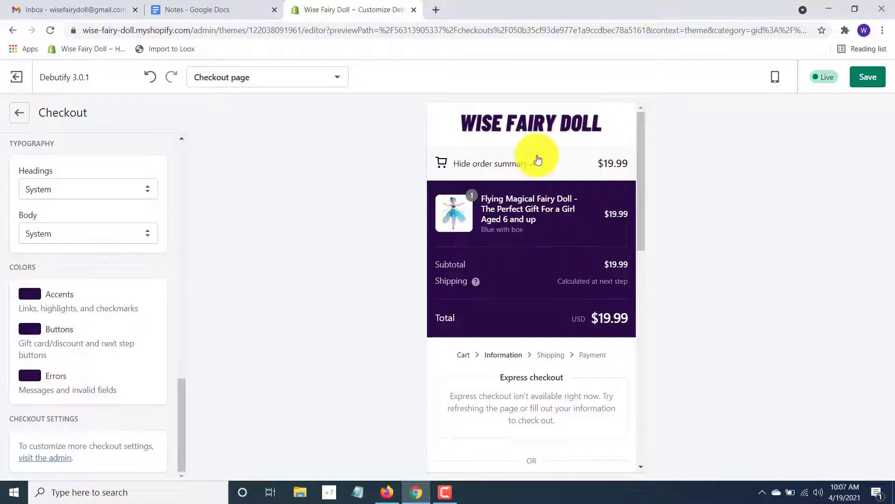
{"action": "left_click", "coordinate": [520, 165]}
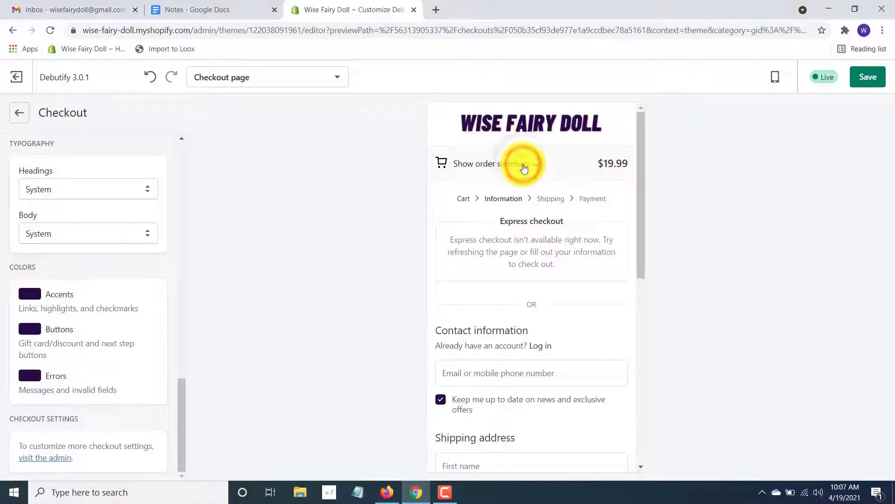
{"action": "left_click", "coordinate": [863, 79]}
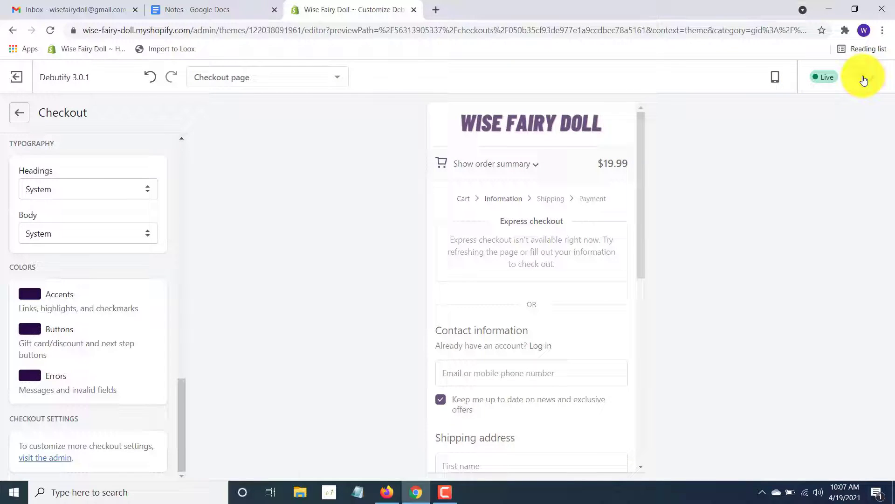
{"action": "left_click_drag", "start_coordinate": [639, 196], "coordinate": [663, 415]}
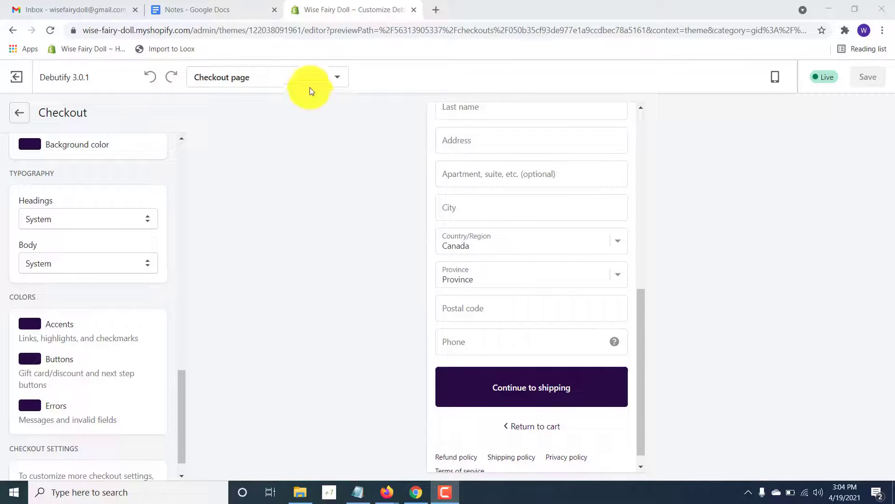
- Preview the Home page template and return to its section list
{"action": "left_click", "coordinate": [310, 76]}
{"action": "left_click", "coordinate": [286, 108]}
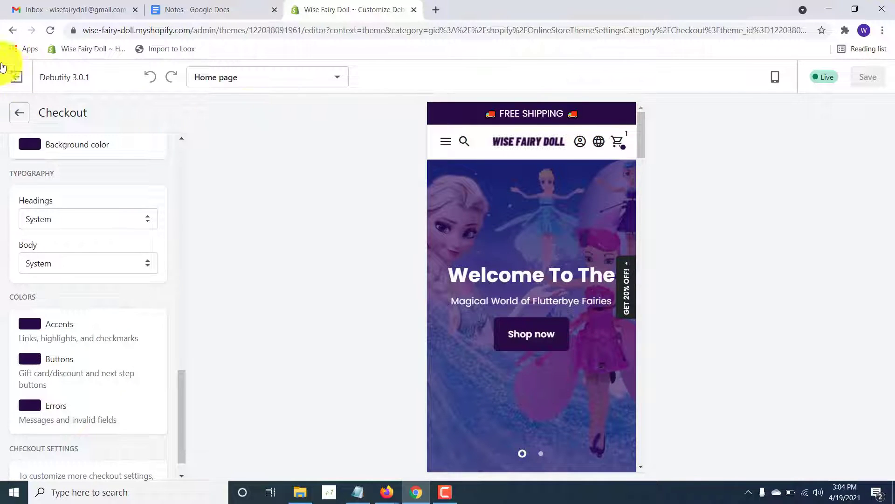
{"action": "left_click", "coordinate": [25, 113]}
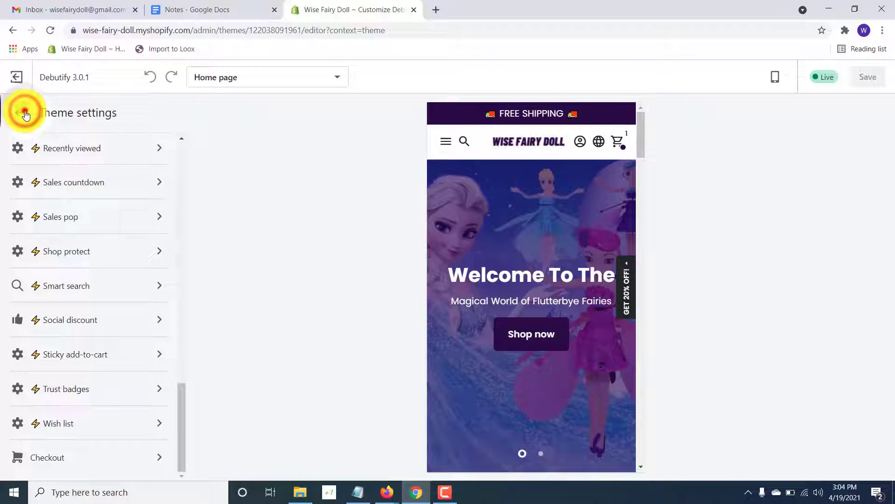
{"action": "left_click", "coordinate": [24, 113]}
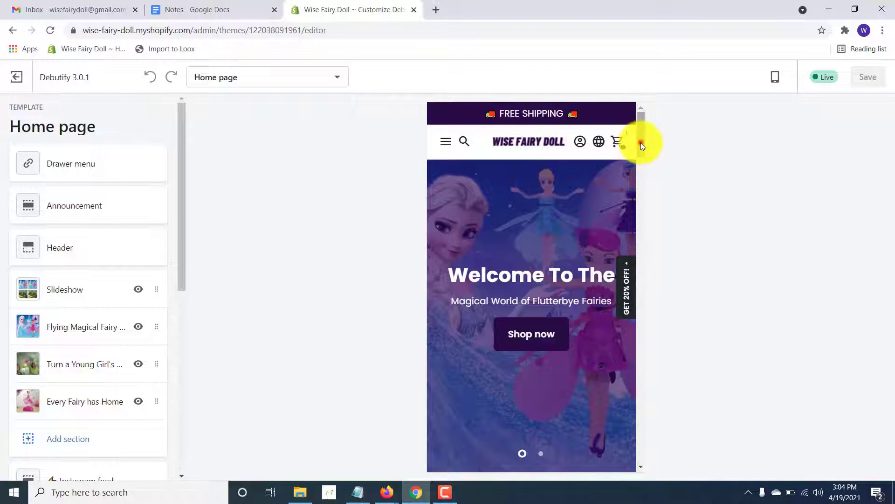
{"action": "left_click_drag", "start_coordinate": [642, 146], "coordinate": [641, 350]}
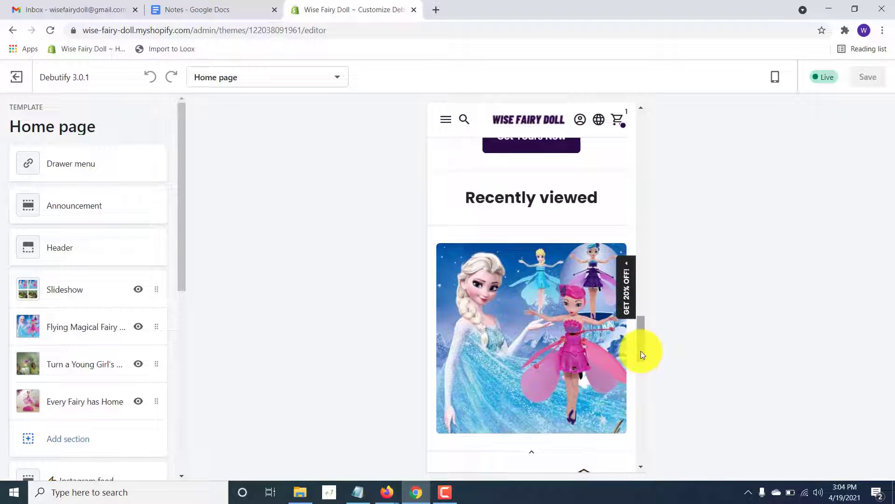
{"action": "mouse_move", "coordinate": [408, 174]}
{"action": "left_mouse_down"}
{"action": "mouse_move", "coordinate": [674, 474]}
{"action": "mouse_move", "coordinate": [661, 453]}
{"action": "left_mouse_up"}
{"action": "key", "text": "Escape"}
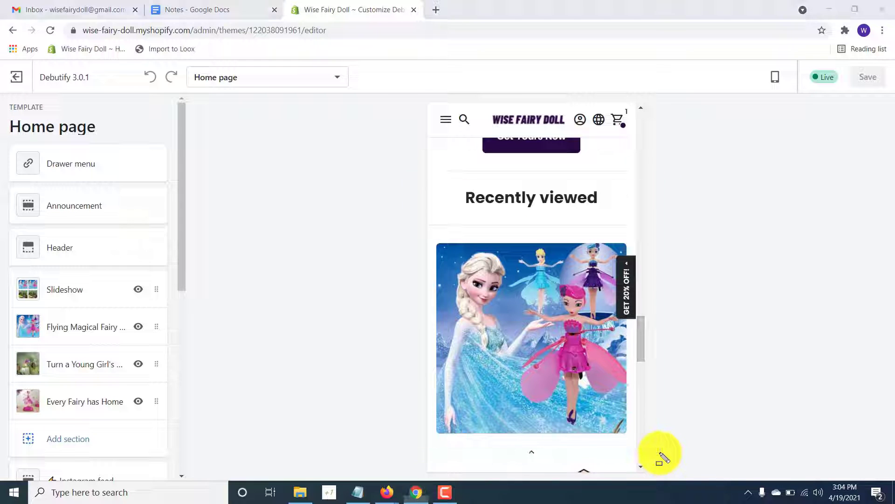
- Switch the home page preview to desktop layout and reopen Theme settings
{"action": "left_click", "coordinate": [778, 79]}
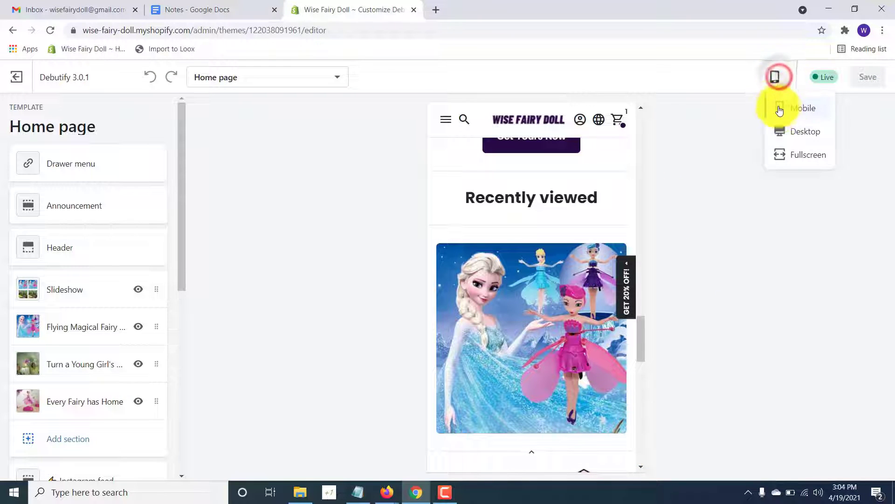
{"action": "left_click", "coordinate": [781, 131]}
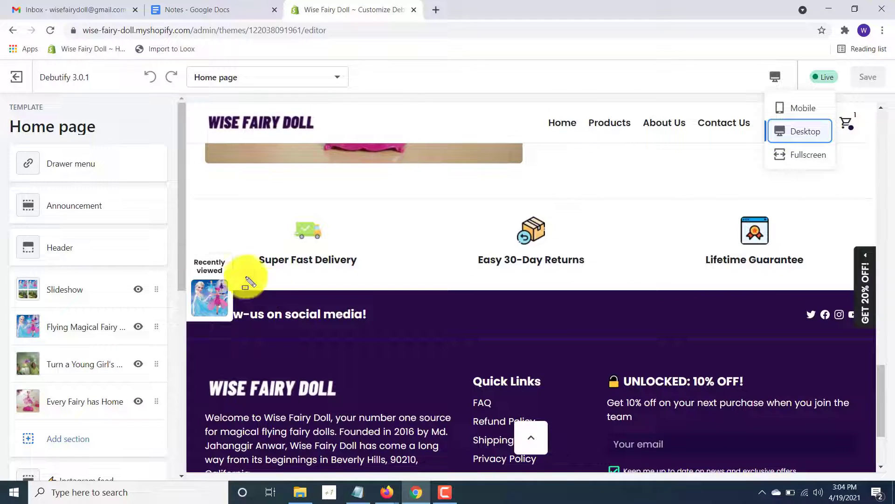
{"action": "left_click_drag", "start_coordinate": [176, 244], "coordinate": [252, 338]}
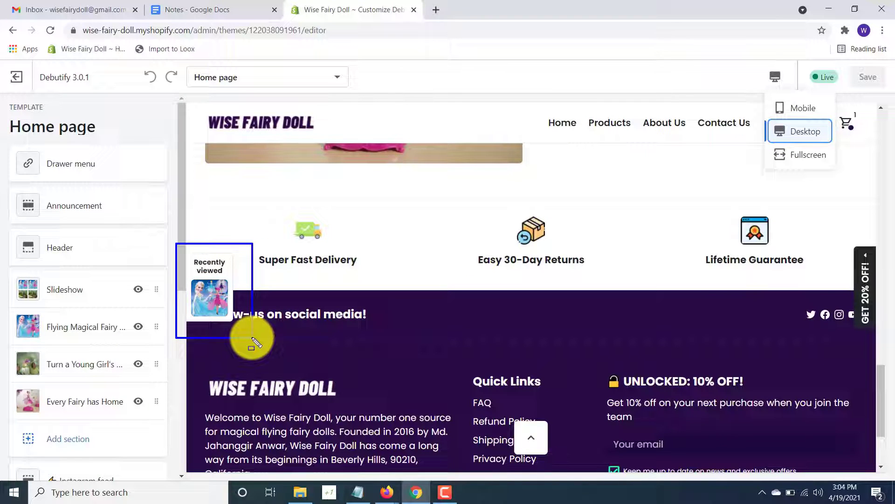
{"action": "key", "text": "Escape"}
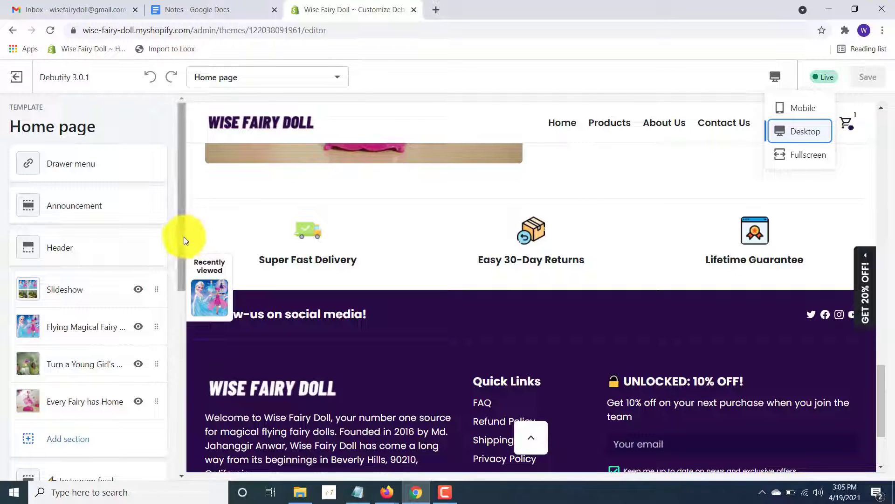
{"action": "left_click_drag", "start_coordinate": [182, 236], "coordinate": [178, 469]}
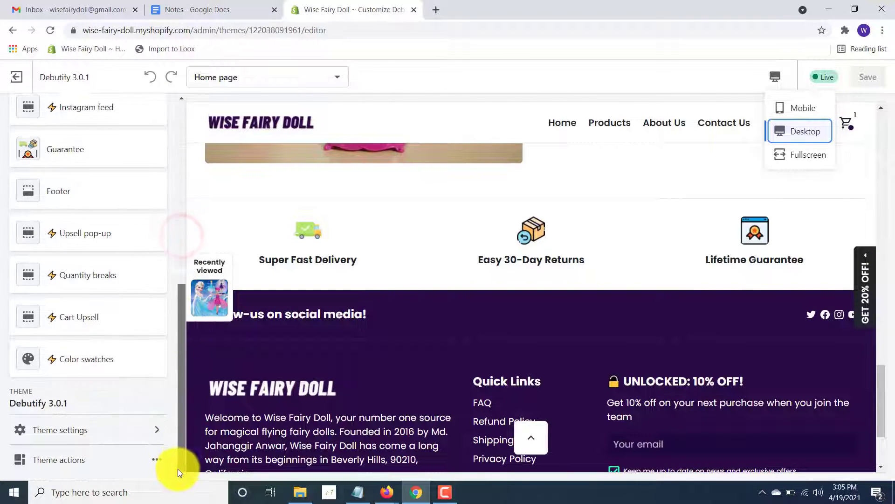
{"action": "left_click", "coordinate": [66, 428]}
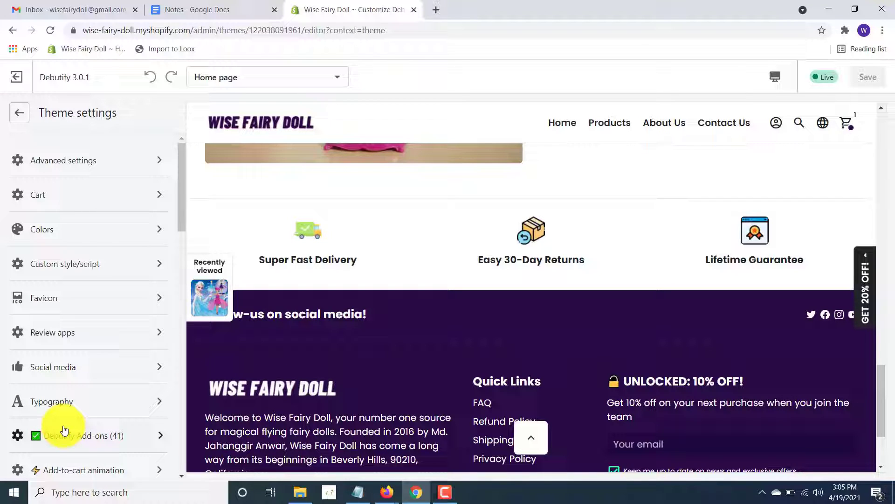
- Uncheck Recently viewed under Debutify Add-ons and save the theme
{"action": "left_click", "coordinate": [180, 220]}
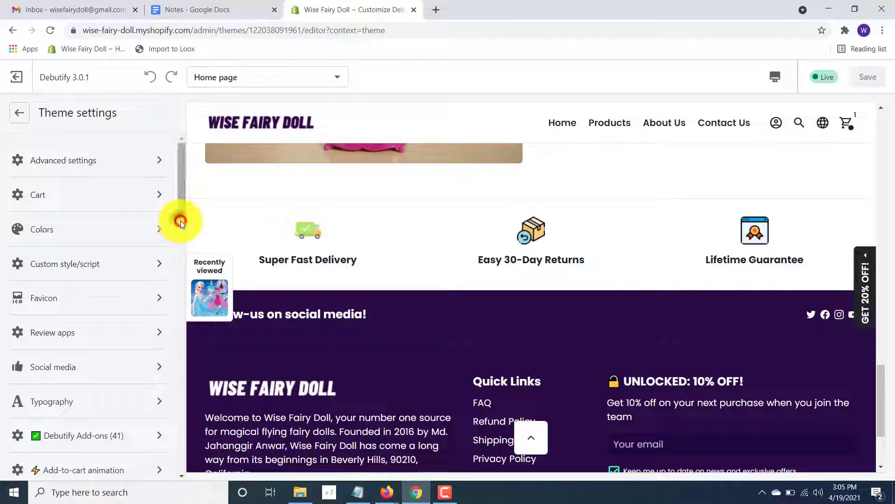
{"action": "left_click", "coordinate": [87, 437]}
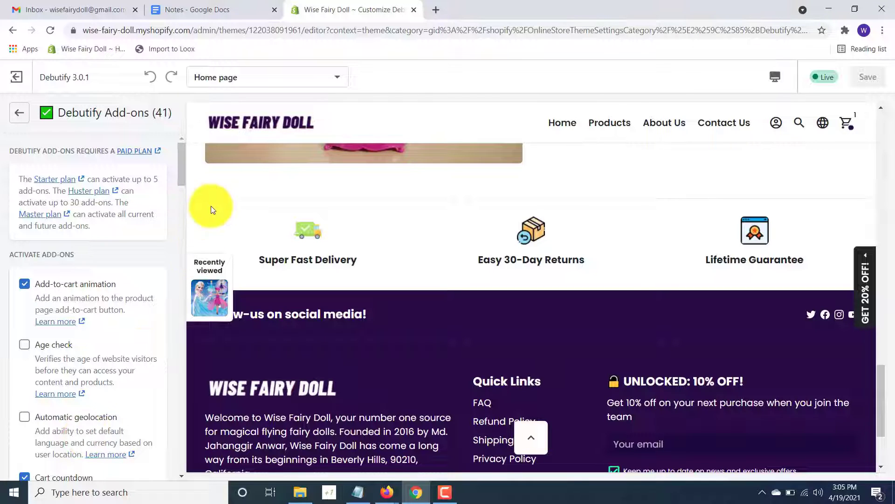
{"action": "left_click_drag", "start_coordinate": [180, 169], "coordinate": [180, 366]}
{"action": "scroll", "coordinate": [164, 368], "scroll_direction": "down", "scroll_amount": 5}
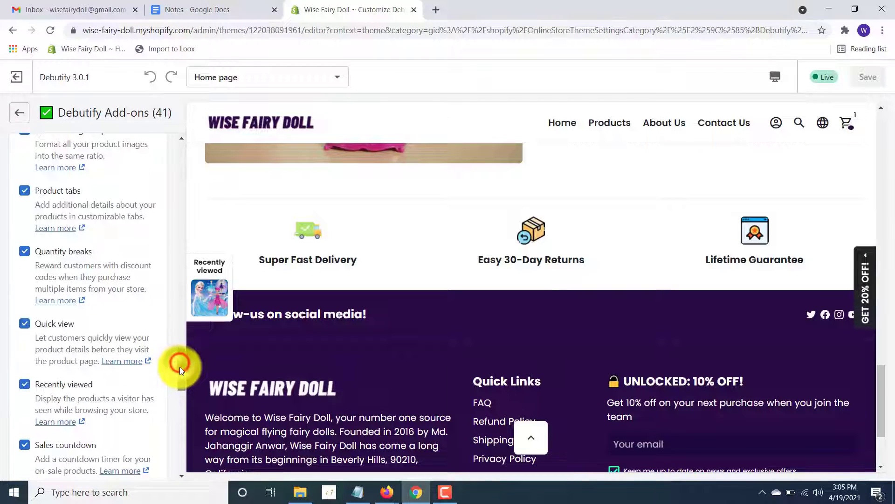
{"action": "left_click", "coordinate": [27, 380]}
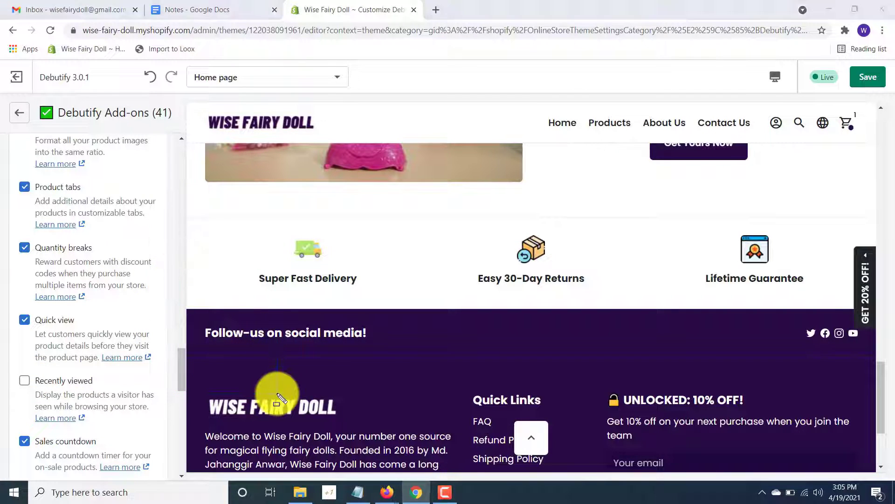
{"action": "left_click", "coordinate": [871, 77]}
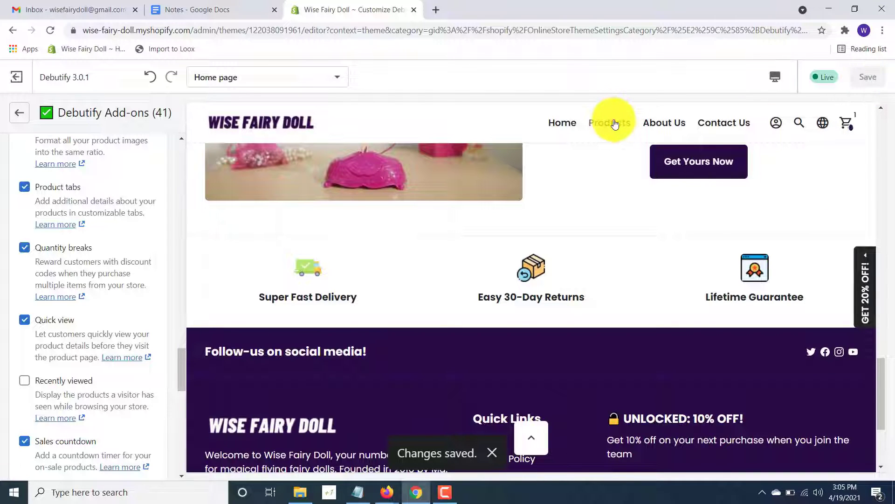
{"action": "left_click", "coordinate": [614, 124]}
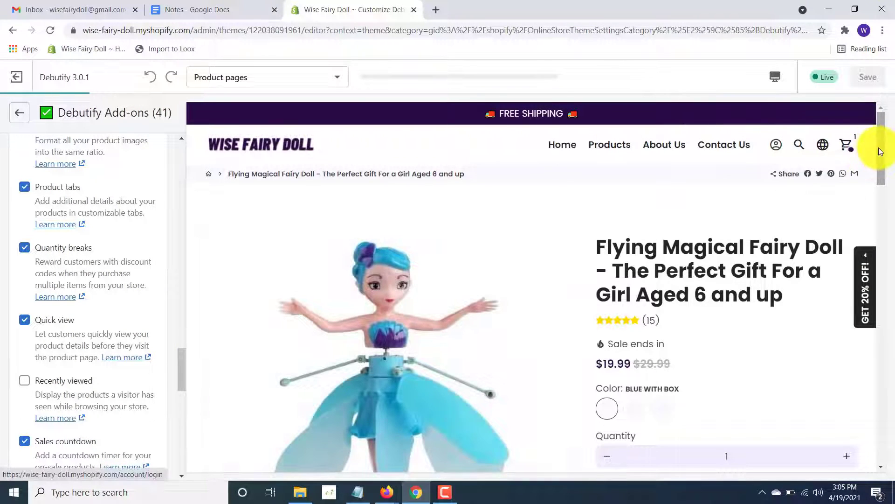
- Preview the product page at mobile width and turn off the Upsell bundles add-on
{"action": "mouse_move", "coordinate": [879, 148]}
{"action": "left_mouse_down"}
{"action": "mouse_move", "coordinate": [863, 286]}
{"action": "mouse_move", "coordinate": [863, 304]}
{"action": "mouse_move", "coordinate": [873, 306]}
{"action": "mouse_move", "coordinate": [869, 410]}
{"action": "left_mouse_up"}
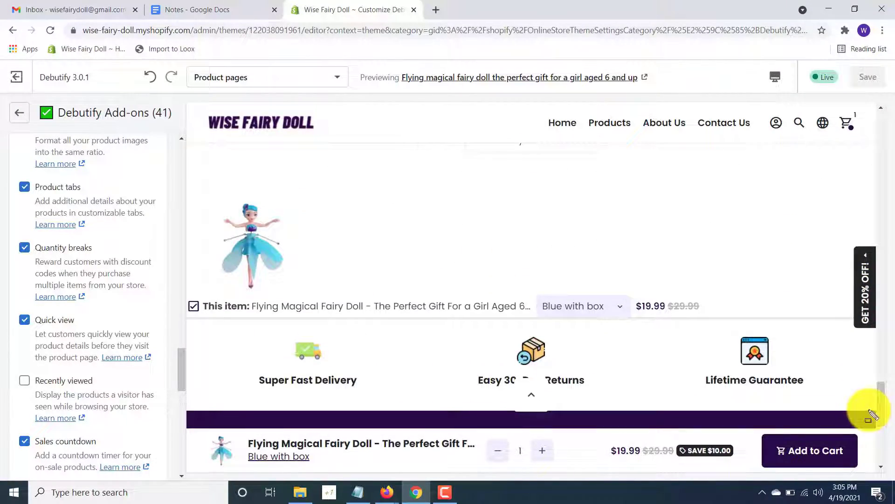
{"action": "left_click_drag", "start_coordinate": [183, 190], "coordinate": [740, 343]}
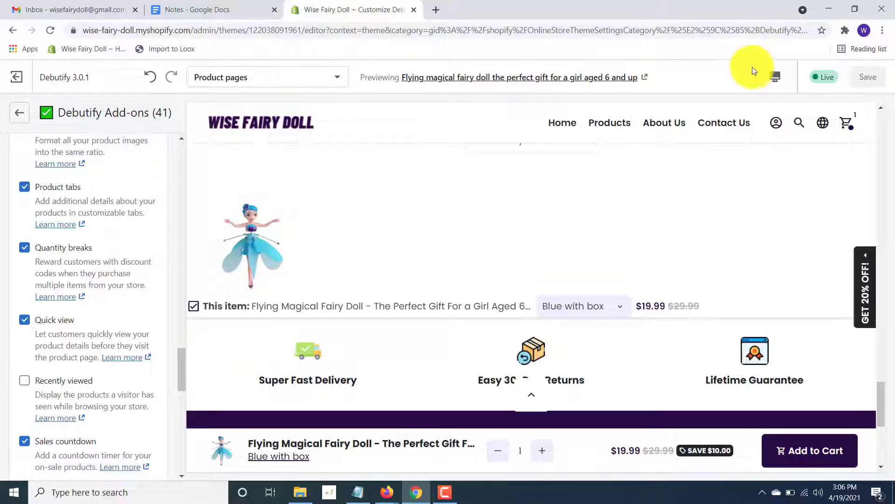
{"action": "left_click", "coordinate": [775, 77]}
{"action": "left_click", "coordinate": [800, 108]}
{"action": "mouse_move", "coordinate": [644, 294]}
{"action": "left_mouse_down"}
{"action": "mouse_move", "coordinate": [639, 397]}
{"action": "mouse_move", "coordinate": [640, 388]}
{"action": "left_mouse_up"}
{"action": "left_click_drag", "start_coordinate": [391, 201], "coordinate": [648, 441]}
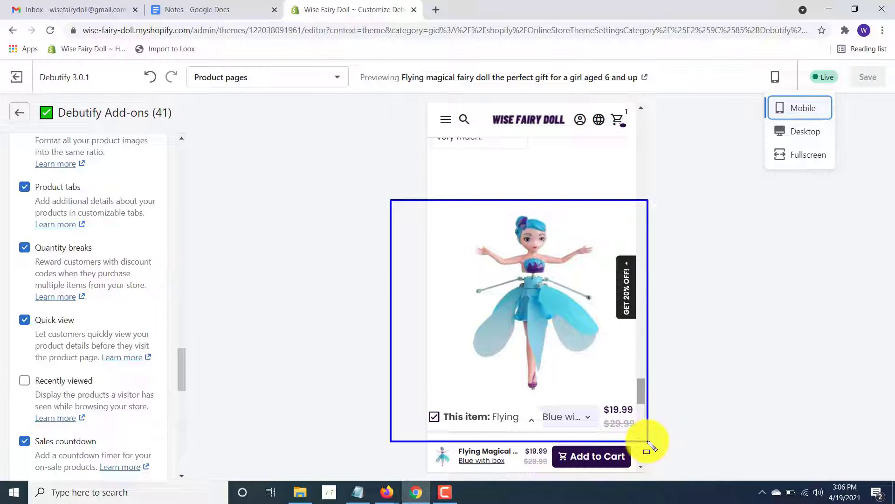
{"action": "key", "text": "Escape"}
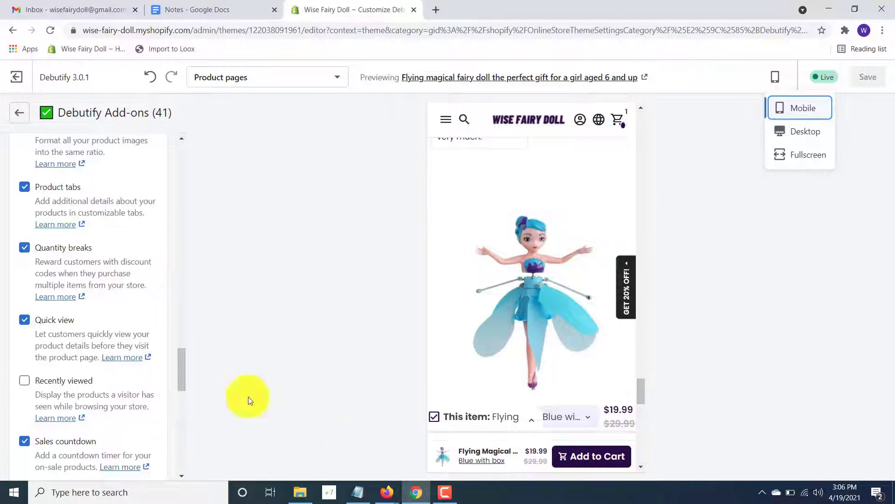
{"action": "left_click_drag", "start_coordinate": [180, 360], "coordinate": [182, 437]}
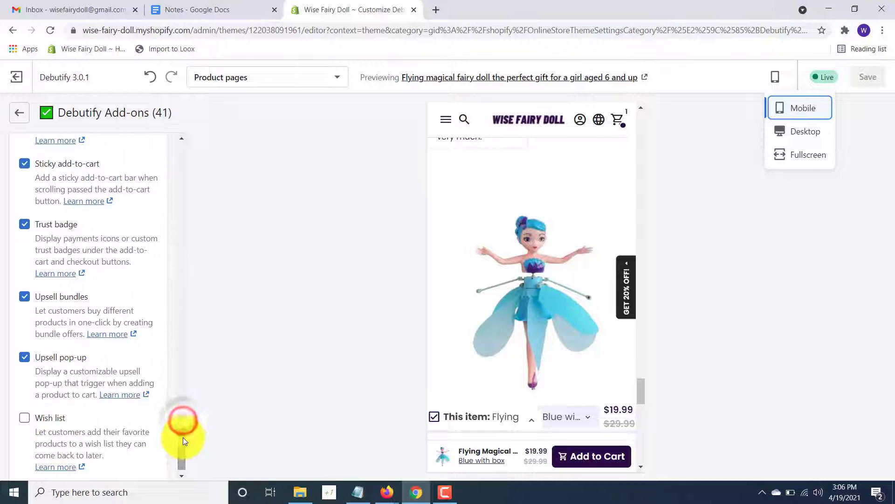
{"action": "left_click", "coordinate": [23, 296]}
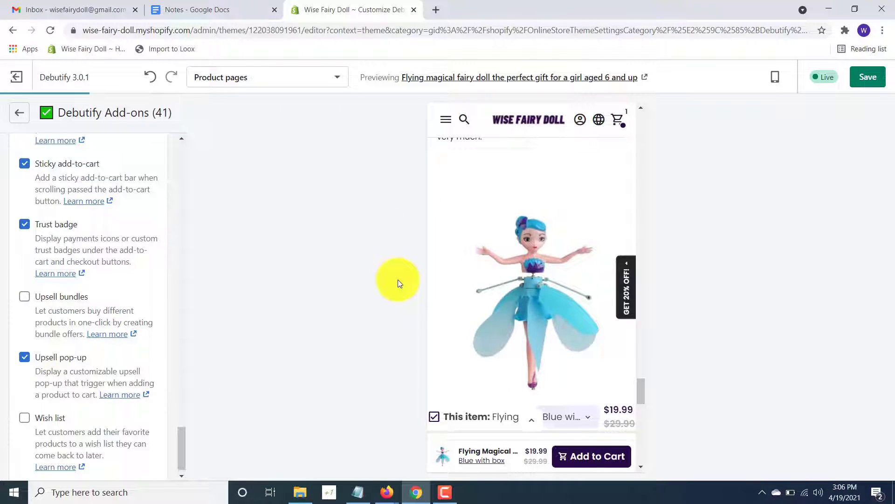
- Return the preview to desktop size and save the theme changes
{"action": "left_click", "coordinate": [774, 78]}
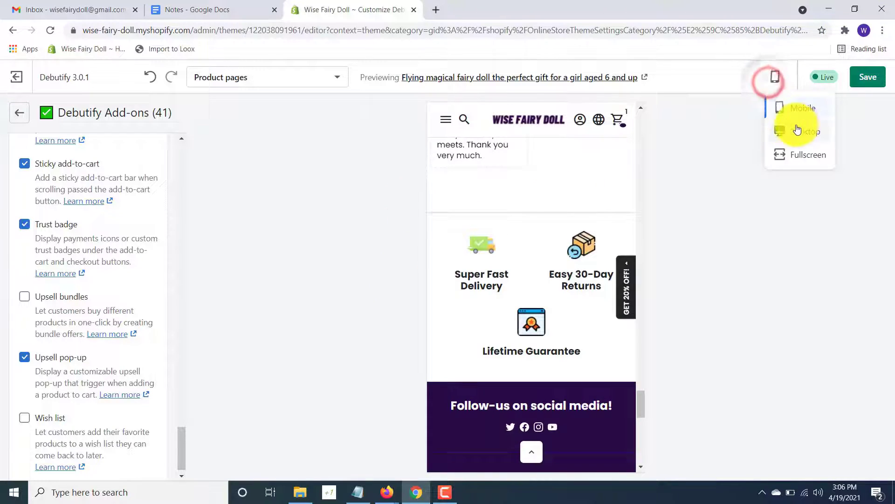
{"action": "left_click", "coordinate": [798, 130]}
{"action": "left_click_drag", "start_coordinate": [881, 445], "coordinate": [875, 414]}
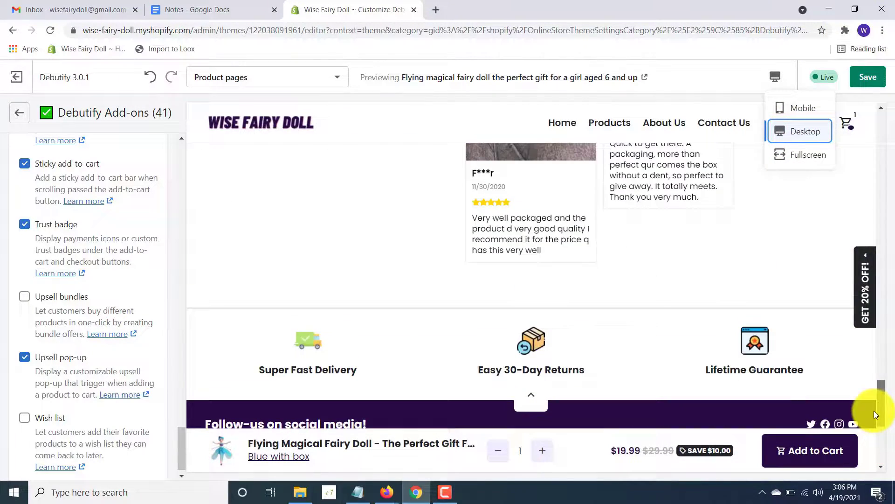
{"action": "key", "text": "ctrl+shift+d"}
{"action": "mouse_move", "coordinate": [187, 222]}
{"action": "left_mouse_down"}
{"action": "mouse_move", "coordinate": [822, 334]}
{"action": "mouse_move", "coordinate": [843, 346]}
{"action": "left_mouse_up"}
{"action": "key", "text": "Escape"}
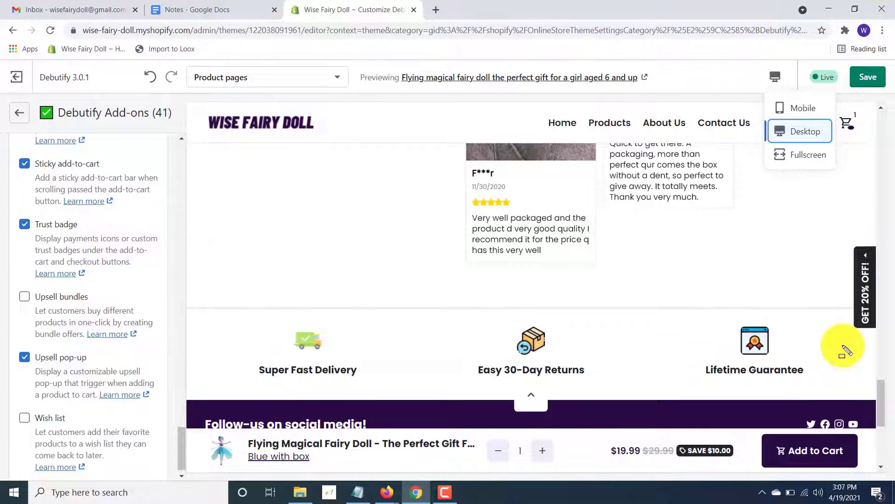
{"action": "left_click", "coordinate": [850, 162]}
{"action": "left_click", "coordinate": [857, 193]}
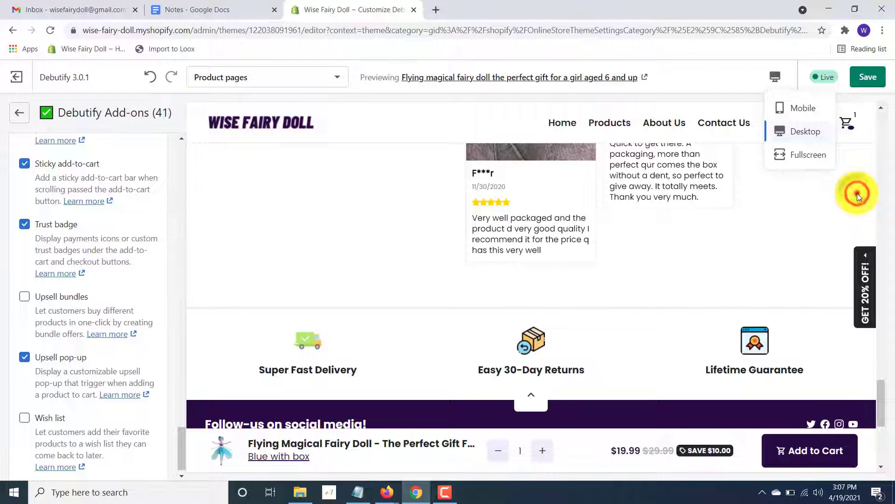
{"action": "left_click", "coordinate": [811, 195]}
{"action": "left_click", "coordinate": [798, 126]}
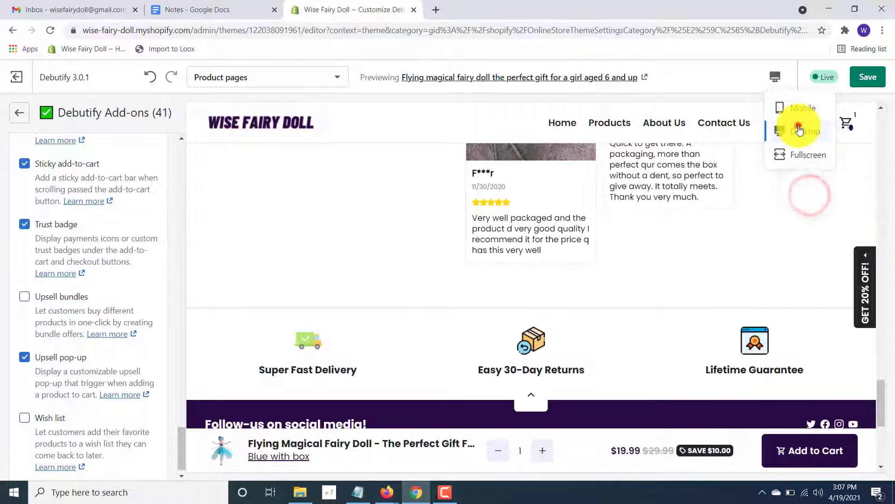
{"action": "left_click", "coordinate": [857, 84]}
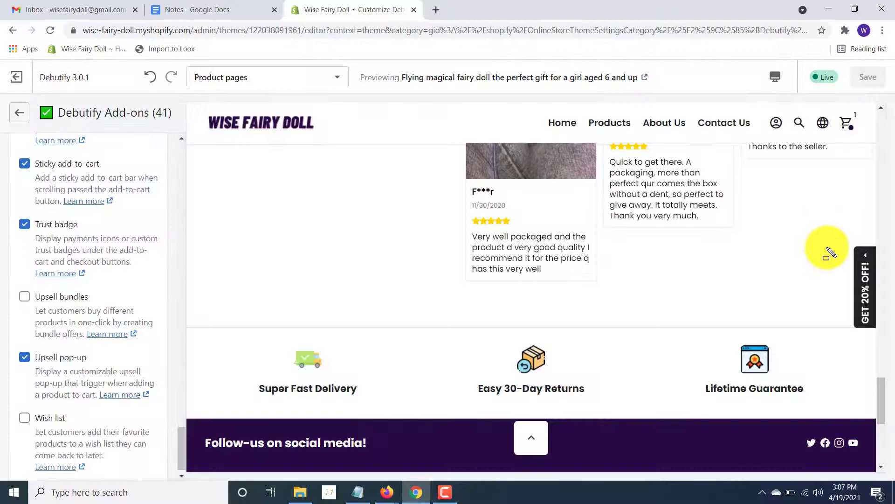
- Go back from the add-ons to the Theme settings list and select Newsletter pop-up
{"action": "mouse_move", "coordinate": [829, 227]}
{"action": "left_mouse_down"}
{"action": "mouse_move", "coordinate": [880, 360]}
{"action": "mouse_move", "coordinate": [886, 348]}
{"action": "left_mouse_up"}
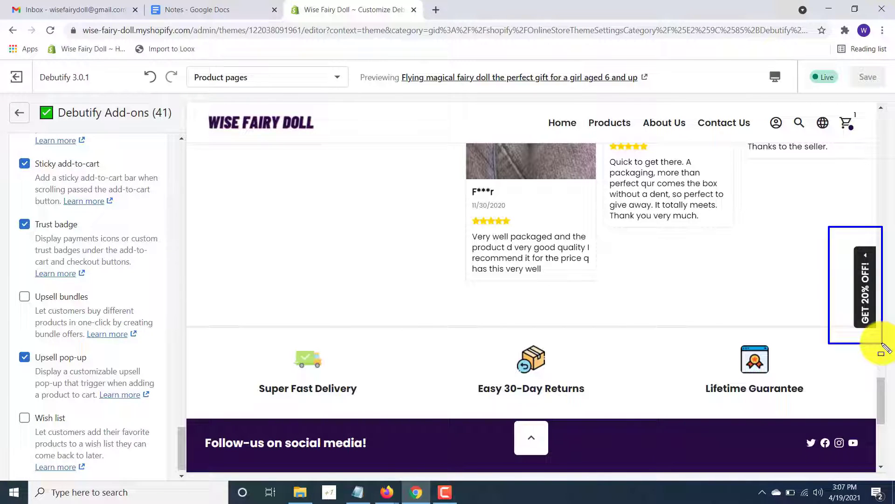
{"action": "key", "text": "Escape"}
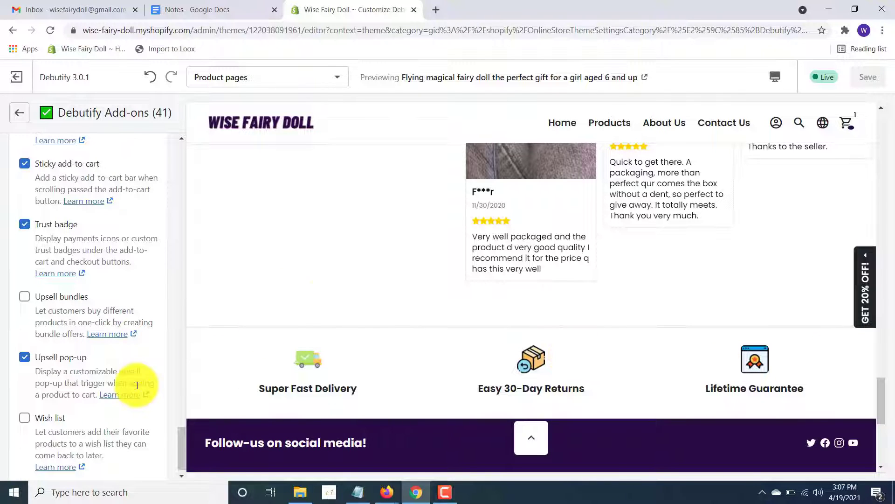
{"action": "left_click", "coordinate": [19, 113]}
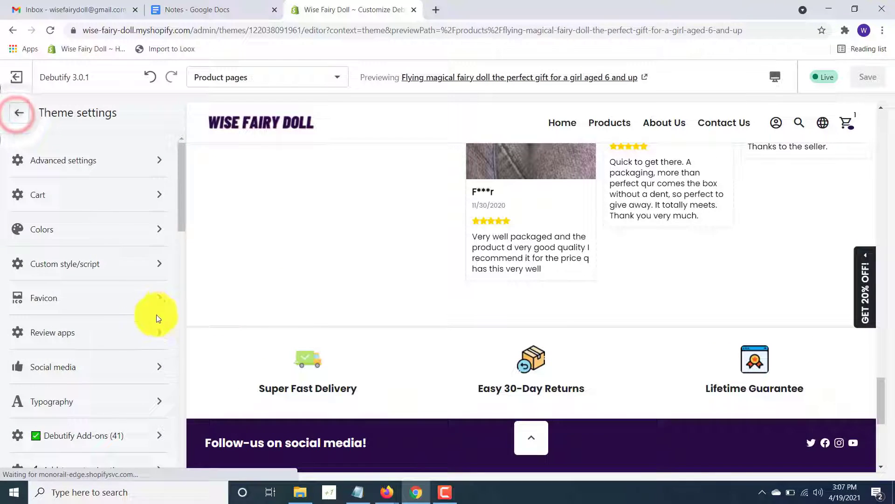
{"action": "left_click_drag", "start_coordinate": [180, 198], "coordinate": [183, 365]}
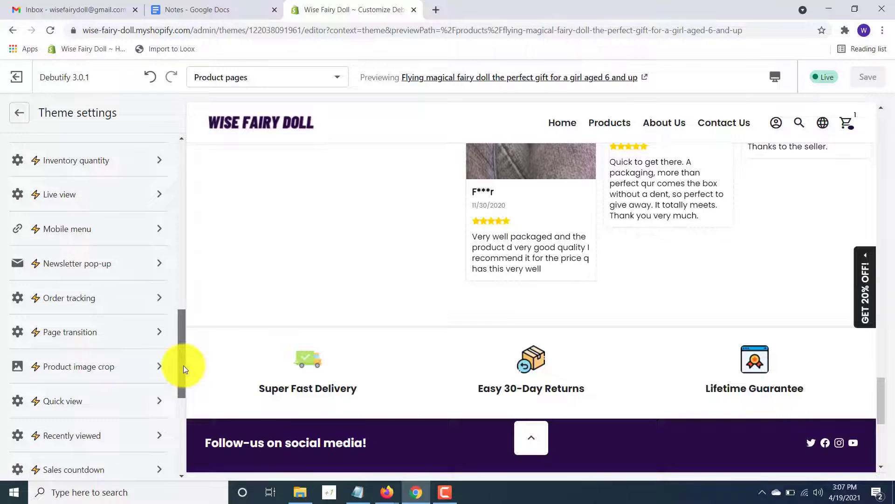
{"action": "left_click", "coordinate": [77, 275]}
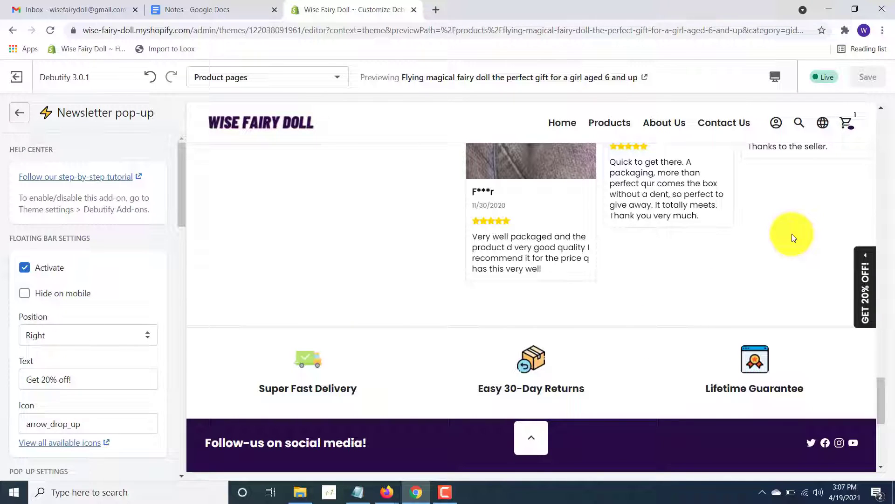
- Change the floating tab text from 'Get 20% off!' to 'Get 10% off!'
{"action": "left_click_drag", "start_coordinate": [851, 222], "coordinate": [886, 341]}
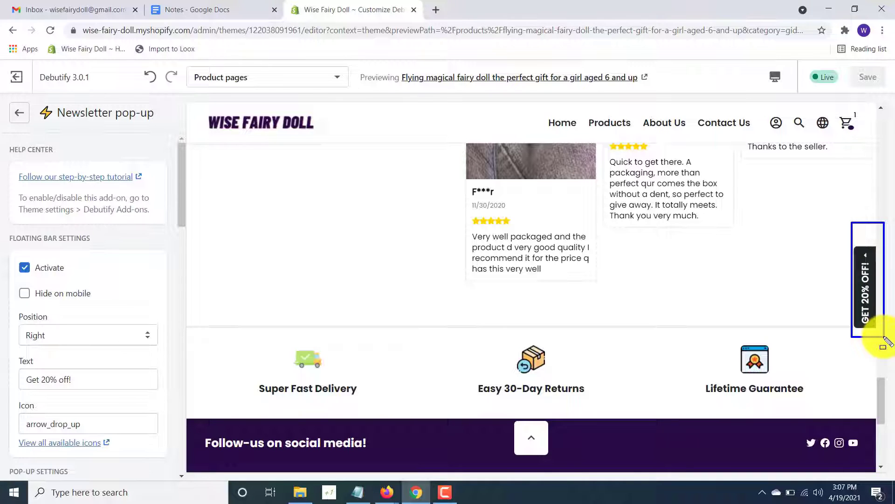
{"action": "left_click", "coordinate": [47, 379]}
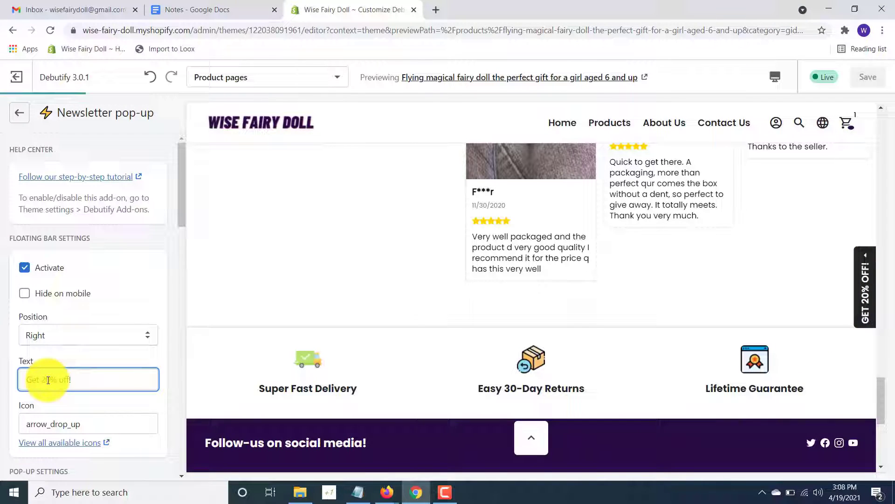
{"action": "key", "text": "BackSpace"}
{"action": "type", "text": "1"}
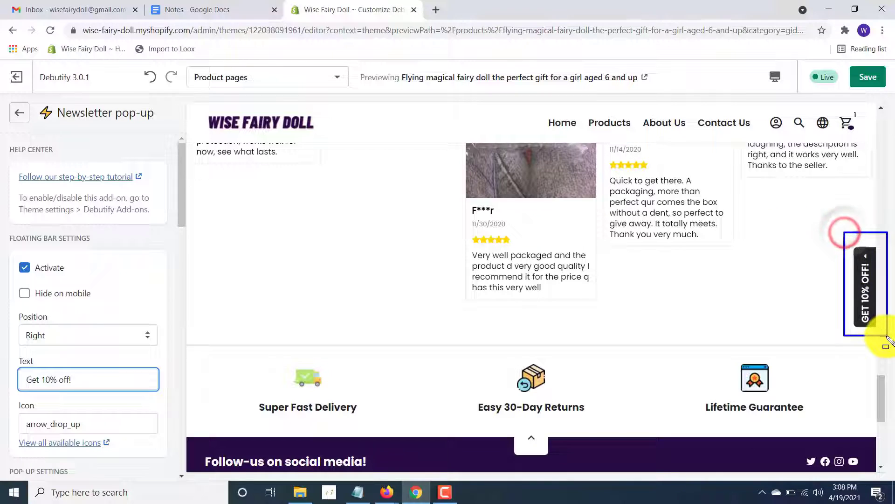
{"action": "scroll", "coordinate": [882, 340], "scroll_direction": "down", "scroll_amount": 6}
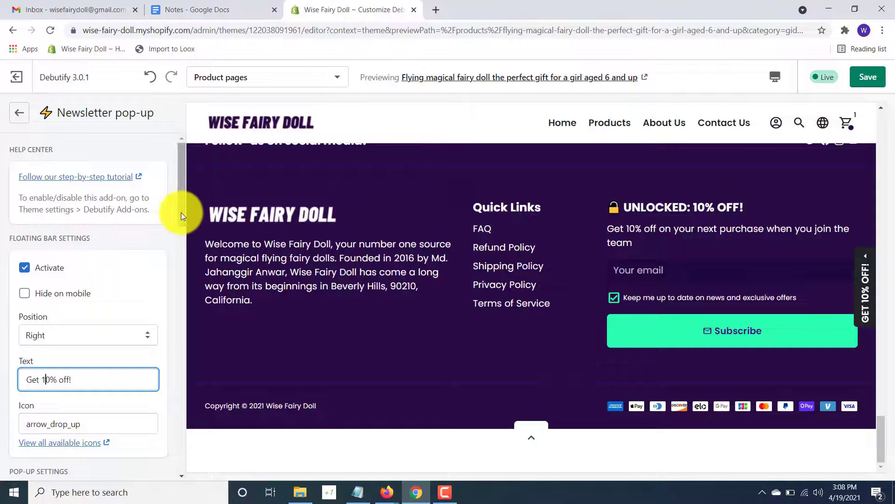
{"action": "left_click_drag", "start_coordinate": [181, 212], "coordinate": [183, 237]}
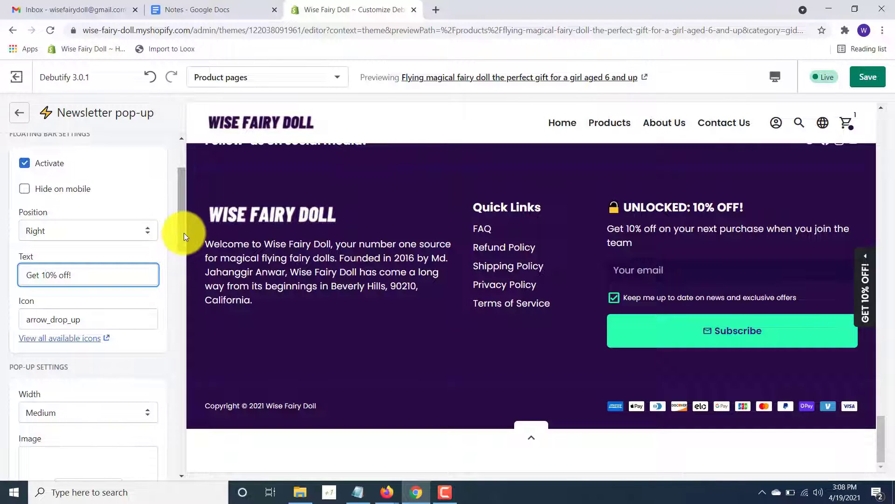
{"action": "left_click_drag", "start_coordinate": [184, 234], "coordinate": [170, 326]}
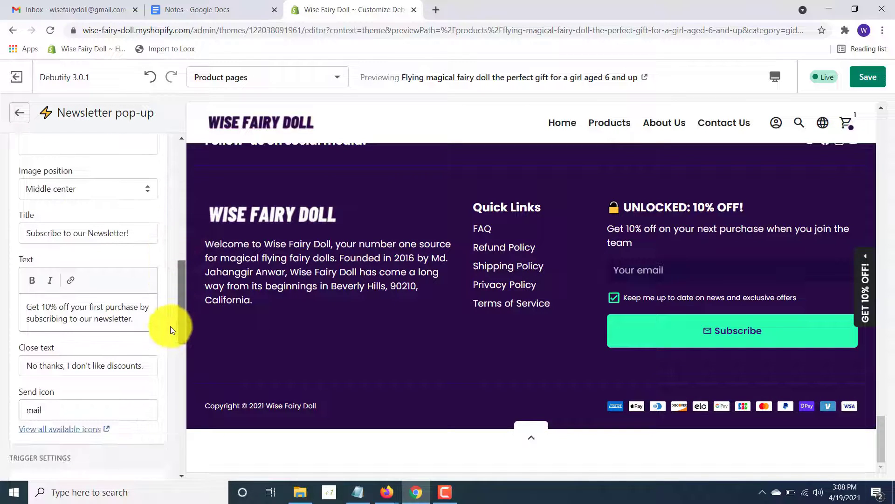
- Replace the pop-up title with 'UNLOCKED: 10% OFF'
{"action": "left_click", "coordinate": [138, 230]}
{"action": "left_click_drag", "start_coordinate": [138, 230], "coordinate": [26, 231]}
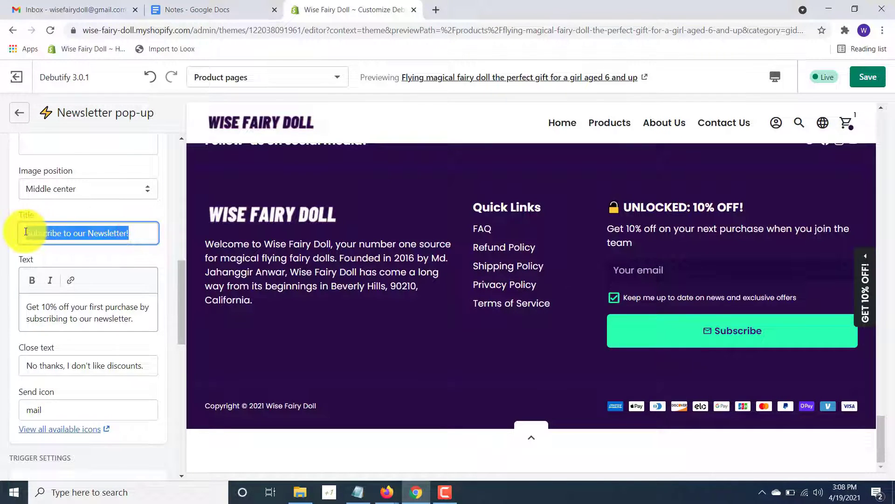
{"action": "key", "text": "BackSpace"}
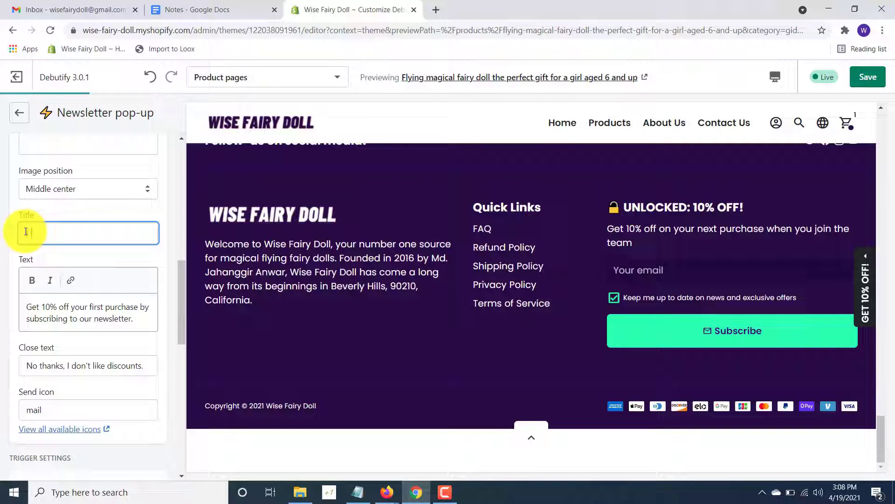
{"action": "type", "text": "UNLOCKED: 10"}
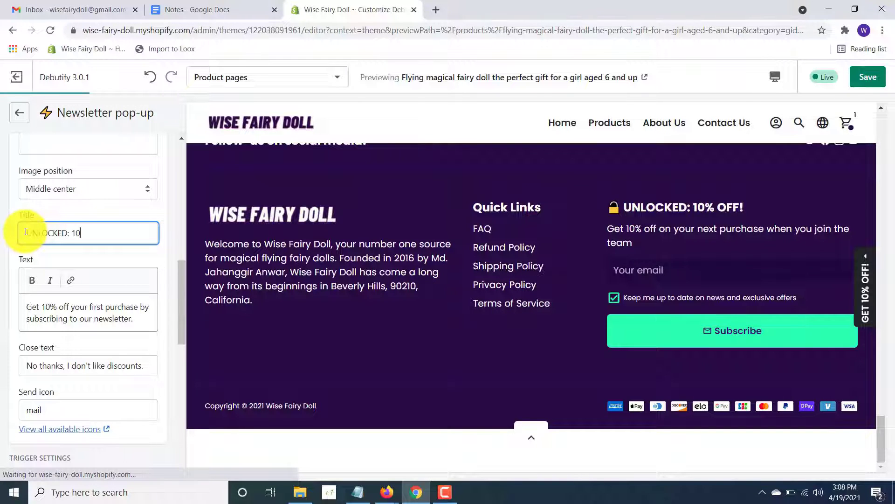
{"action": "type", "text": "% OFF"}
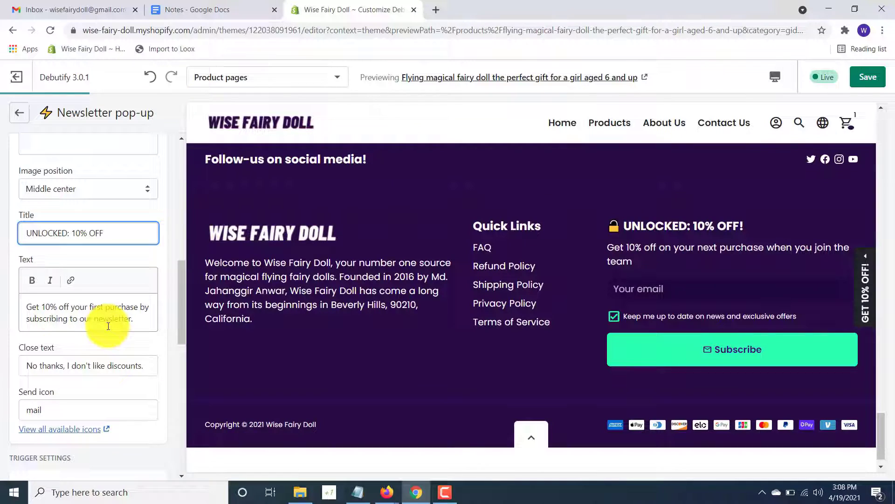
- Reword the pop-up message to offer 10% off your next order for joining the team
{"action": "left_click", "coordinate": [71, 307]}
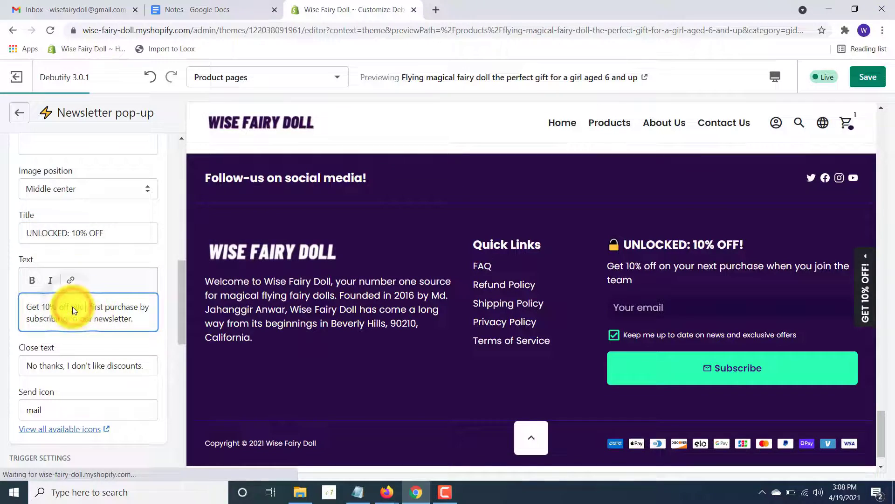
{"action": "type", "text": "ON =="}
{"action": "key", "text": "BackSpace"}
{"action": "key", "text": "BackSpace"}
{"action": "key", "text": "BackSpace"}
{"action": "key", "text": "BackSpace"}
{"action": "key", "text": "BackSpace"}
{"action": "type", "text": "on"}
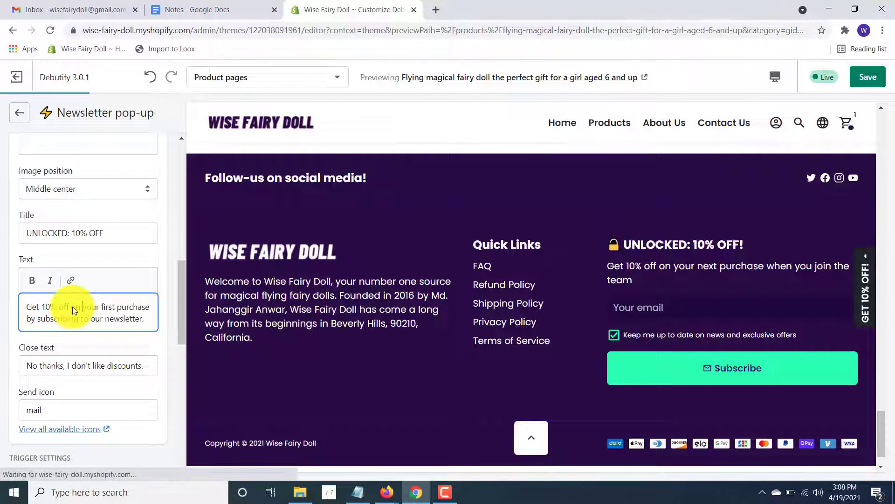
{"action": "left_click", "coordinate": [116, 306]}
{"action": "key", "text": "BackSpace"}
{"action": "key", "text": "BackSpace"}
{"action": "key", "text": "BackSpace"}
{"action": "key", "text": "BackSpace"}
{"action": "type", "text": "next"}
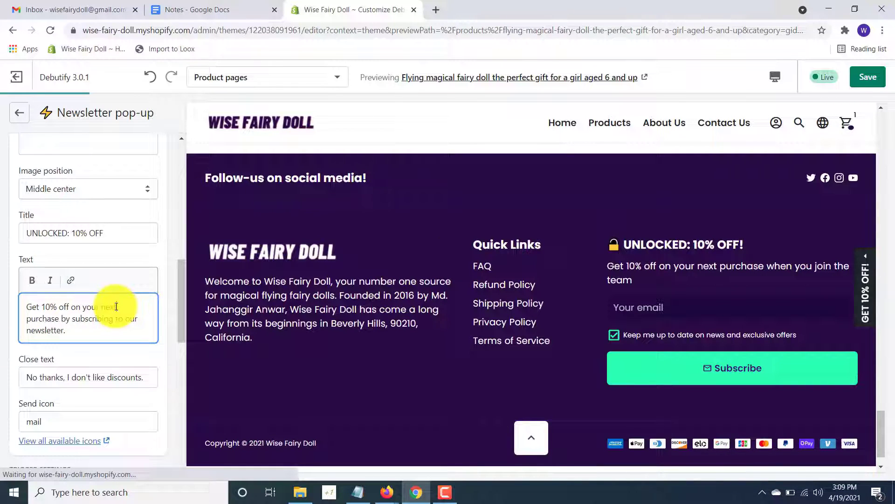
{"action": "left_click_drag", "start_coordinate": [94, 327], "coordinate": [74, 319]}
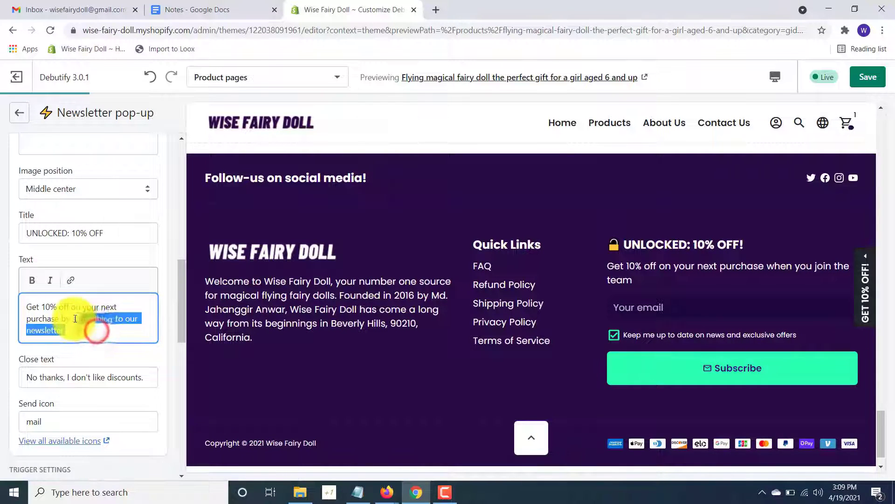
{"action": "type", "text": "joining the t"}
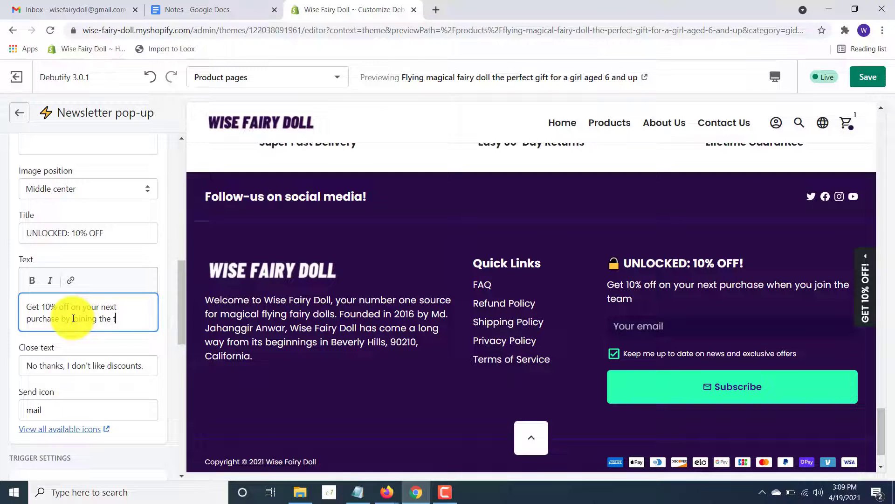
{"action": "left_click_drag", "start_coordinate": [879, 410], "coordinate": [887, 157]}
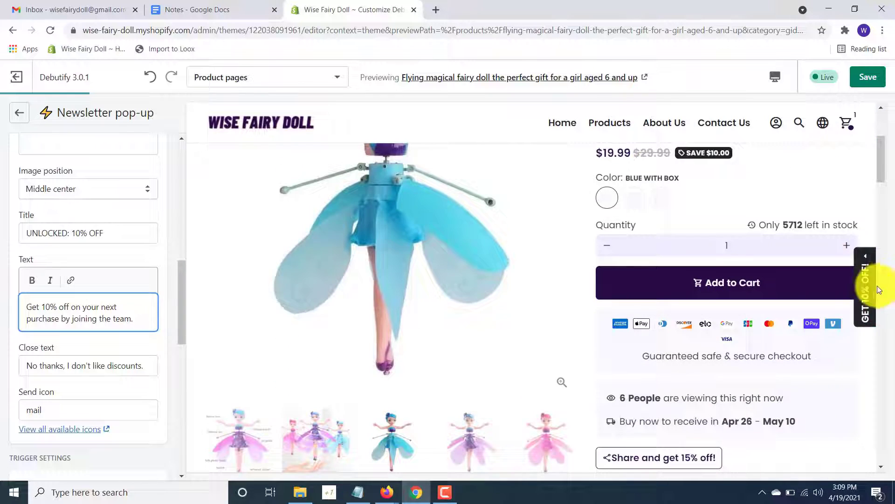
{"action": "left_click", "coordinate": [867, 288]}
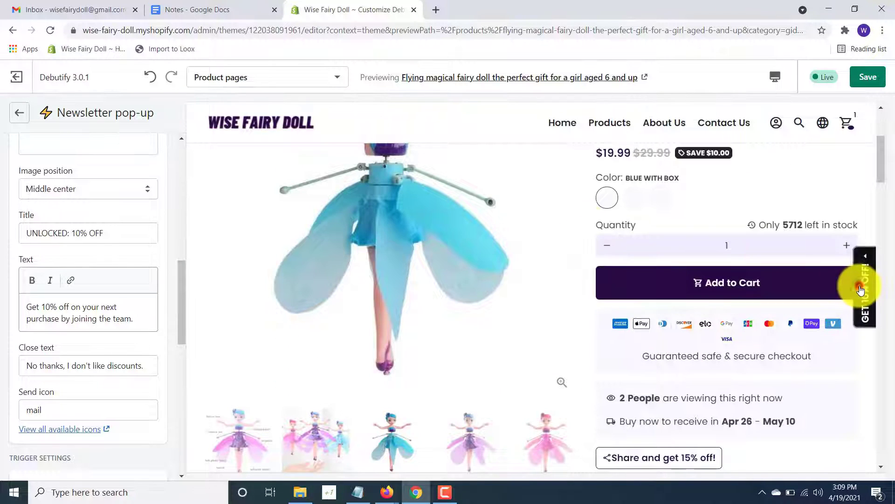
- Give the pop-up discount the name WFD_10OFF and a 10 percent amount, then save
{"action": "left_click", "coordinate": [860, 286]}
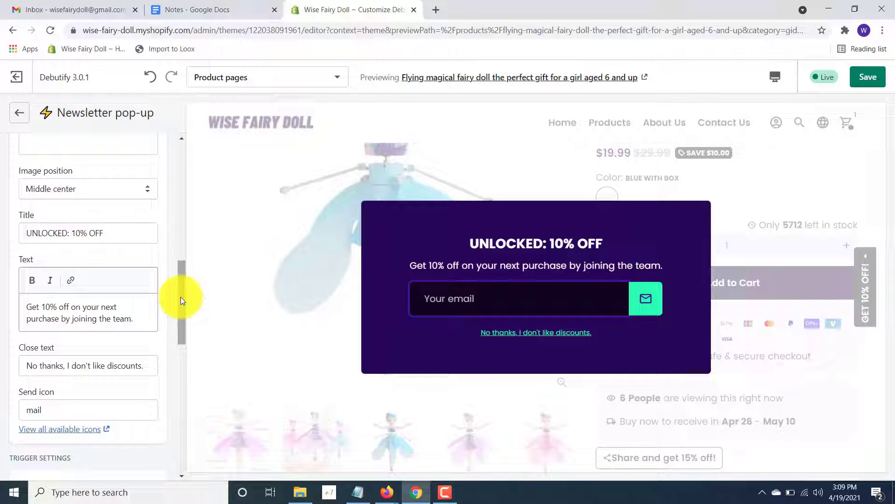
{"action": "left_click_drag", "start_coordinate": [181, 296], "coordinate": [181, 427]}
{"action": "left_click", "coordinate": [56, 349]}
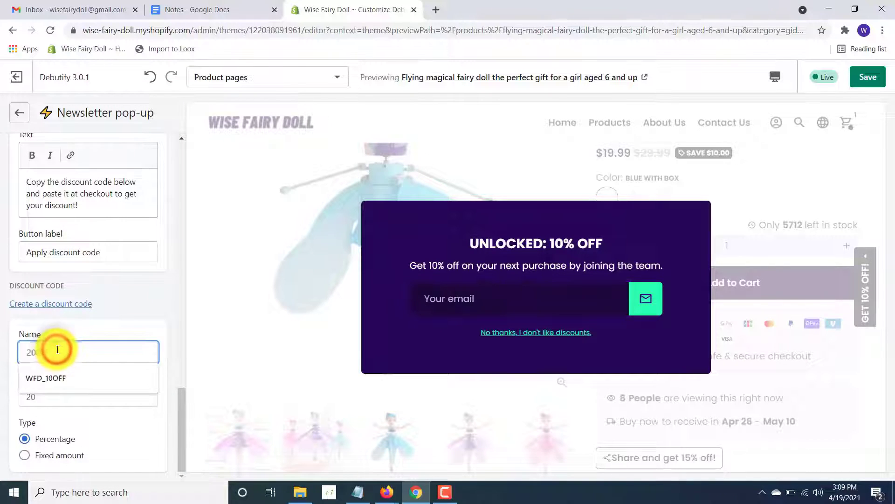
{"action": "left_click", "coordinate": [55, 377]}
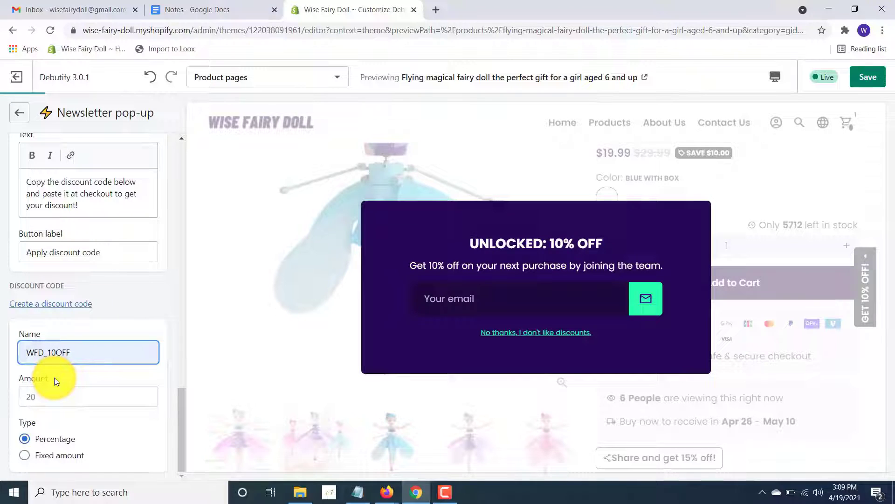
{"action": "left_click", "coordinate": [46, 396]}
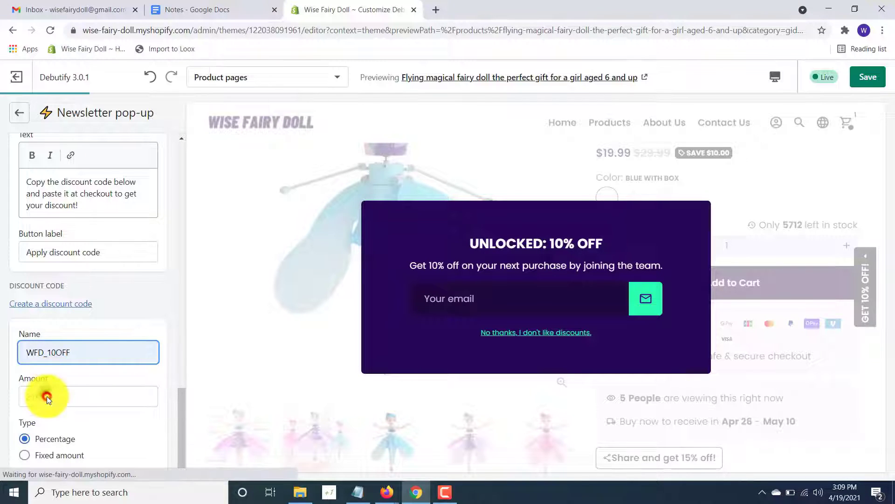
{"action": "type", "text": "10"}
{"action": "left_click", "coordinate": [51, 441]}
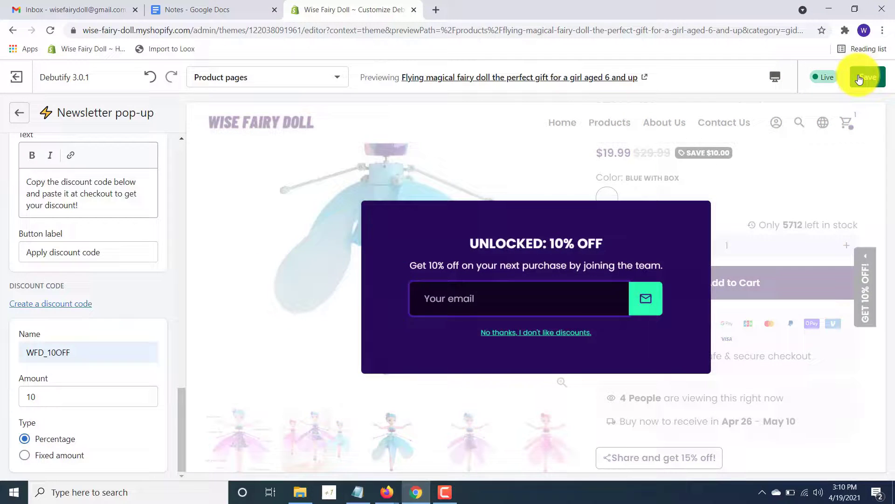
{"action": "left_click", "coordinate": [858, 77]}
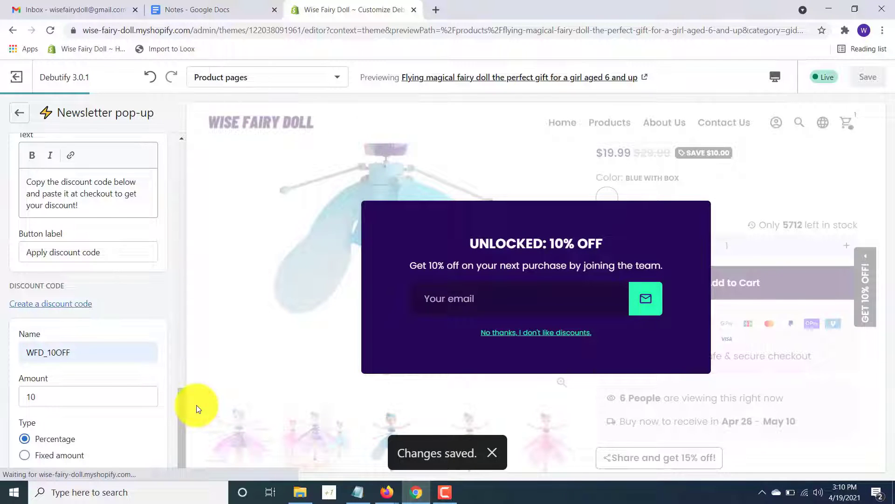
- Copy the WFD_10OFF code name and start a new store discount code
{"action": "double_click", "coordinate": [95, 357]}
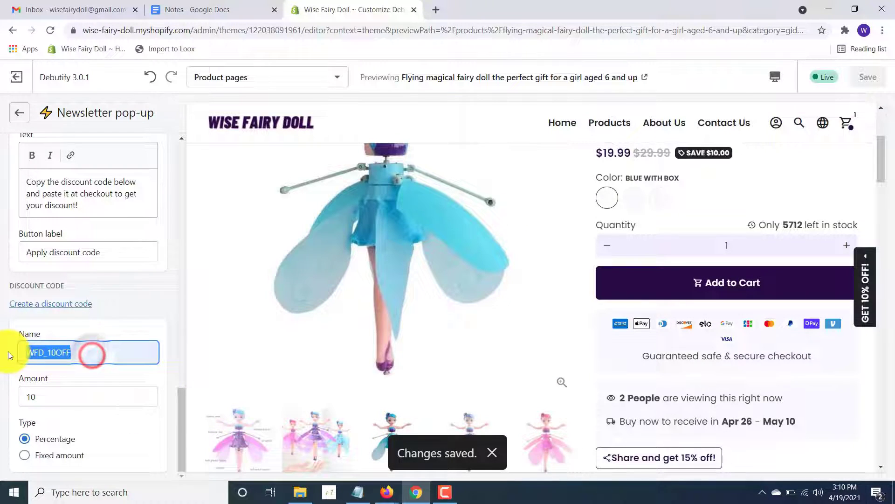
{"action": "right_click", "coordinate": [81, 353]}
{"action": "left_click", "coordinate": [122, 187]}
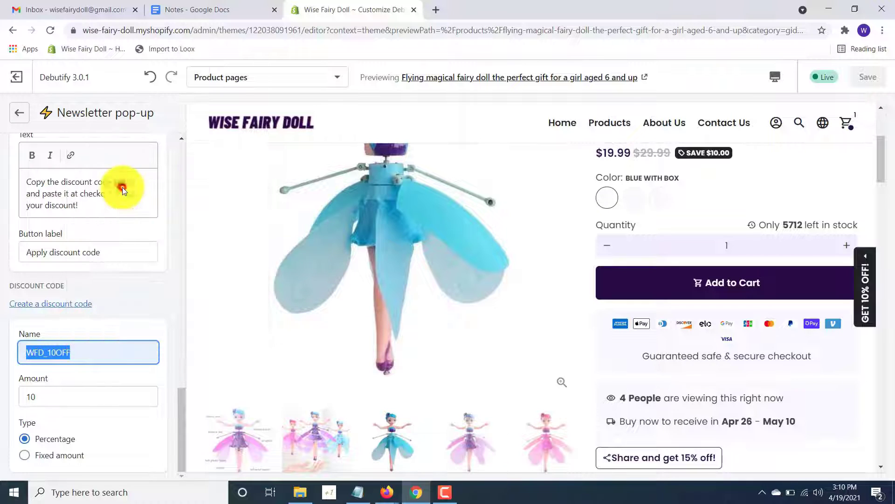
{"action": "left_click", "coordinate": [103, 355]}
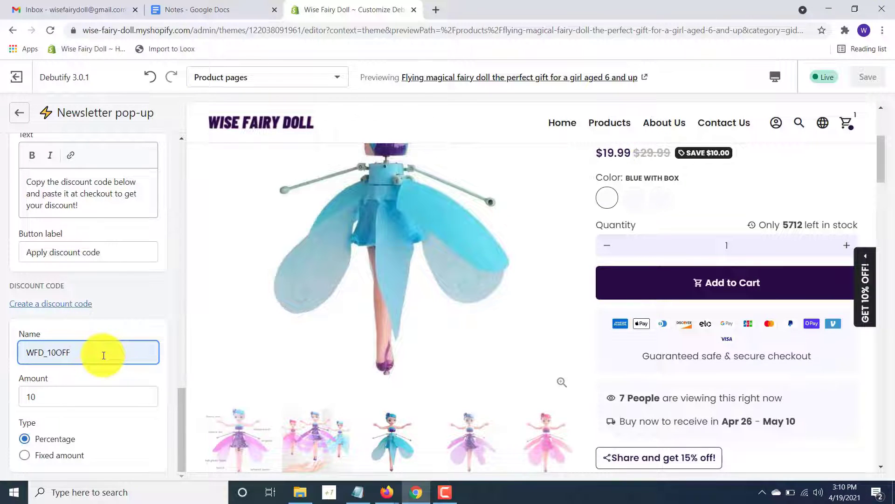
{"action": "left_click", "coordinate": [60, 304]}
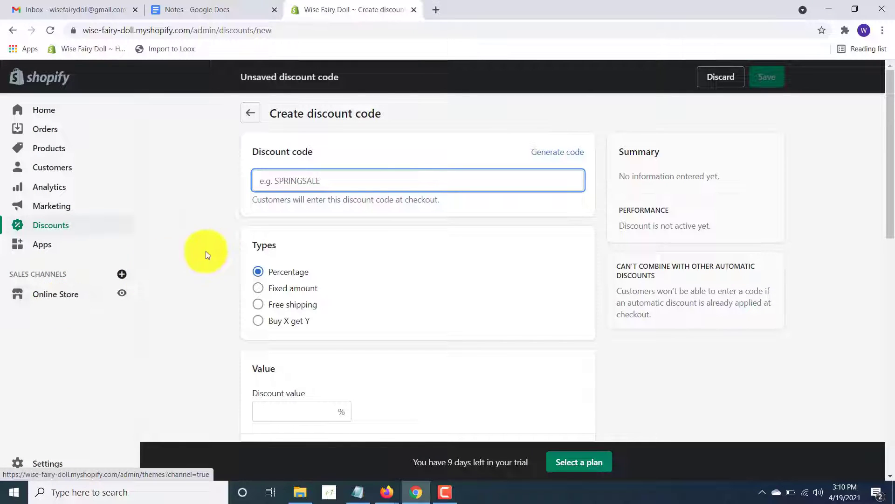
- Create discount code WFD_10OFF at 10% off, limited to one use per customer, and save it
{"action": "left_click", "coordinate": [279, 182]}
{"action": "right_click", "coordinate": [299, 183]}
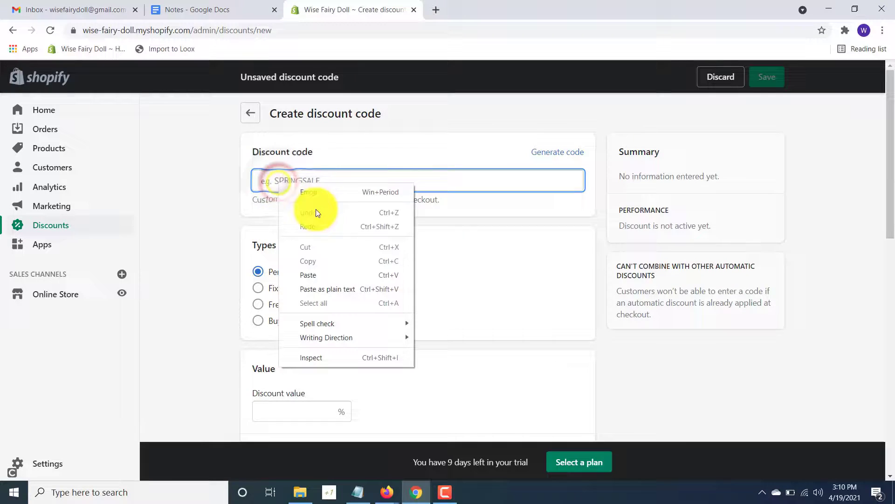
{"action": "left_click", "coordinate": [311, 270]}
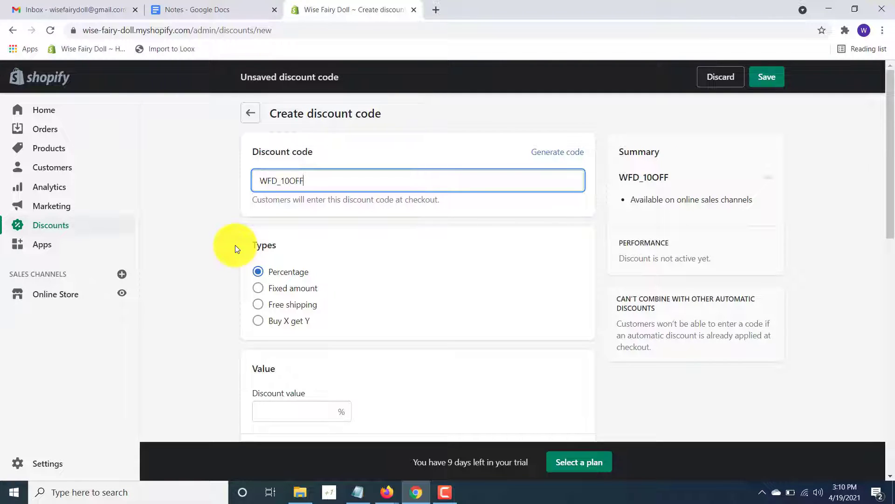
{"action": "left_click", "coordinate": [282, 274]}
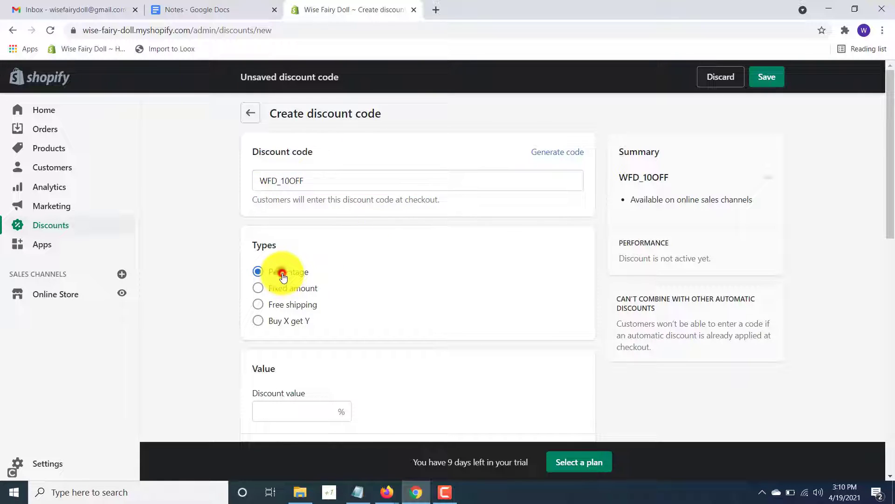
{"action": "left_click", "coordinate": [303, 410]}
{"action": "type", "text": "1"}
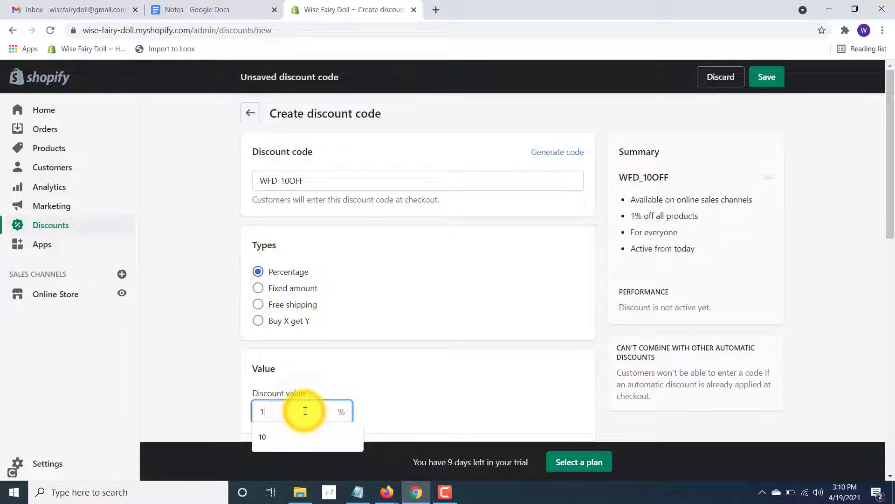
{"action": "type", "text": "0"}
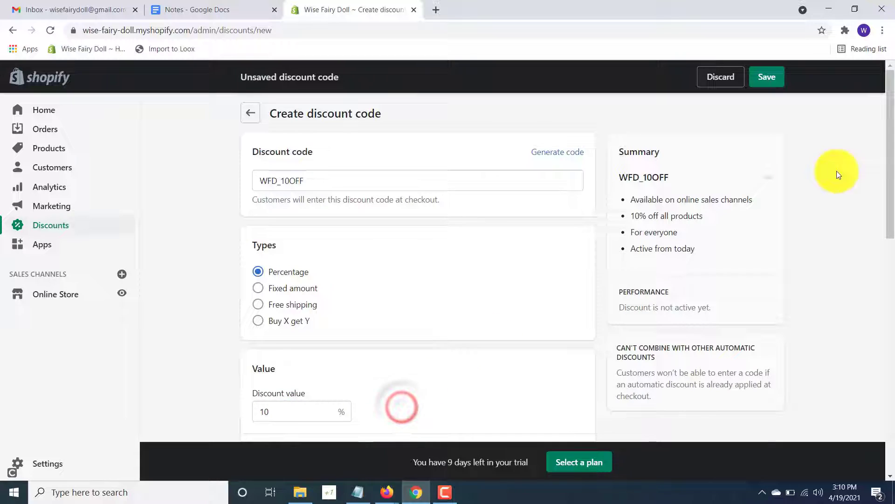
{"action": "left_click_drag", "start_coordinate": [888, 154], "coordinate": [888, 336]}
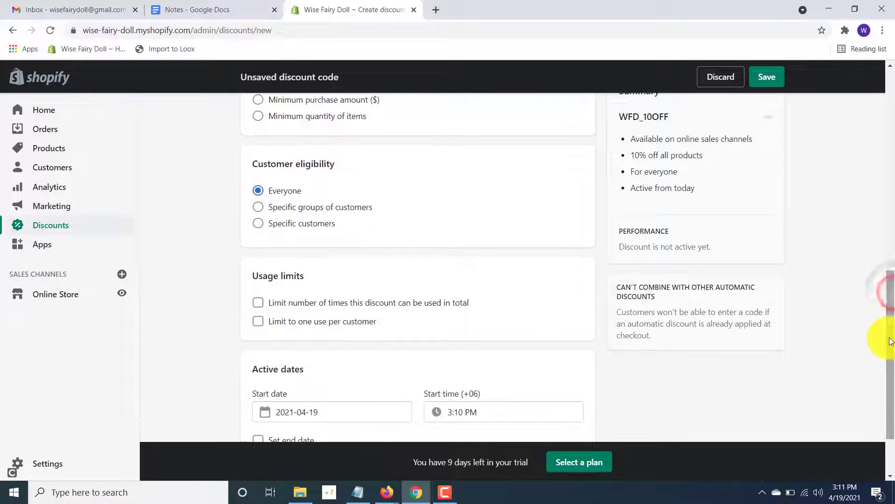
{"action": "left_click", "coordinate": [258, 322]}
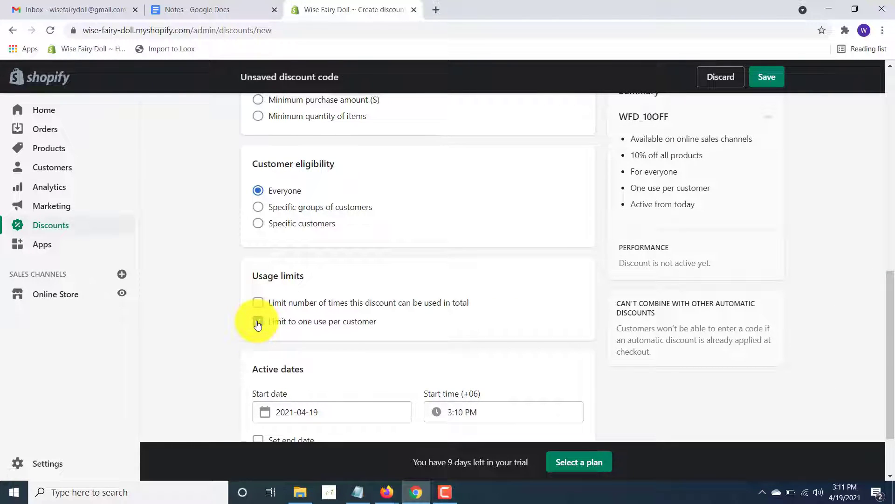
{"action": "left_click_drag", "start_coordinate": [888, 300], "coordinate": [894, 134]}
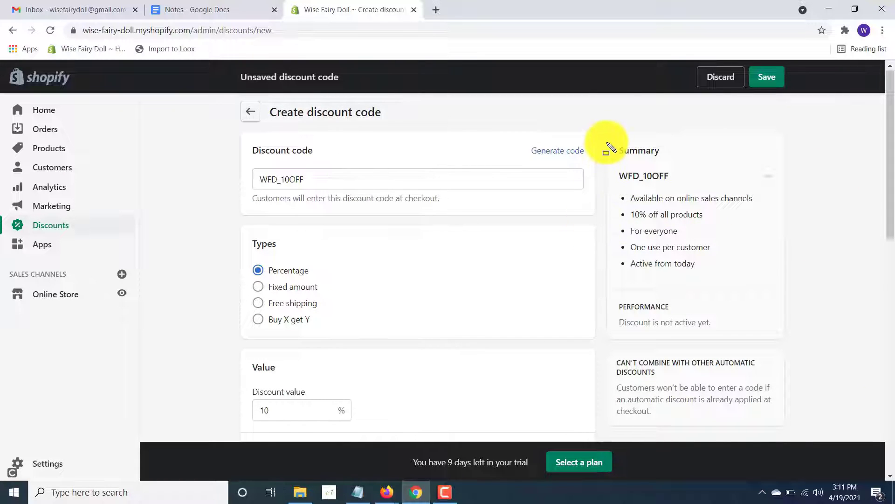
{"action": "mouse_move", "coordinate": [607, 140]}
{"action": "left_mouse_down"}
{"action": "mouse_move", "coordinate": [734, 275]}
{"action": "mouse_move", "coordinate": [778, 281]}
{"action": "left_mouse_up"}
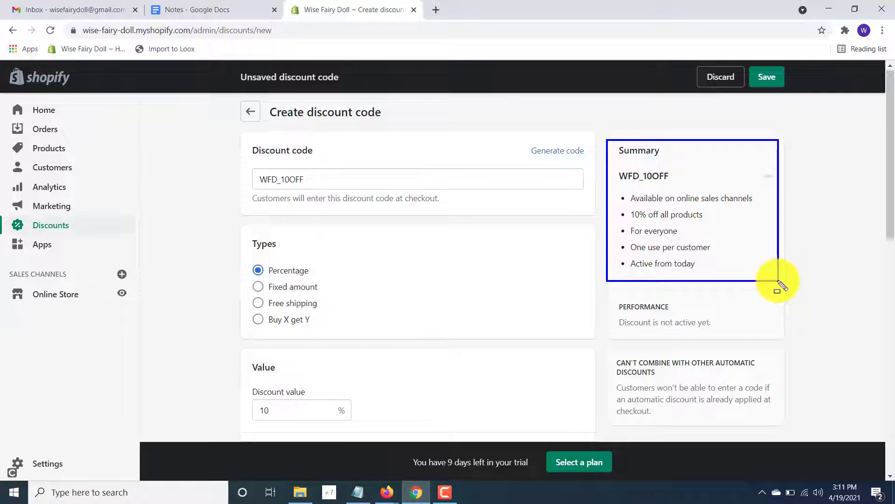
{"action": "key", "text": "Escape"}
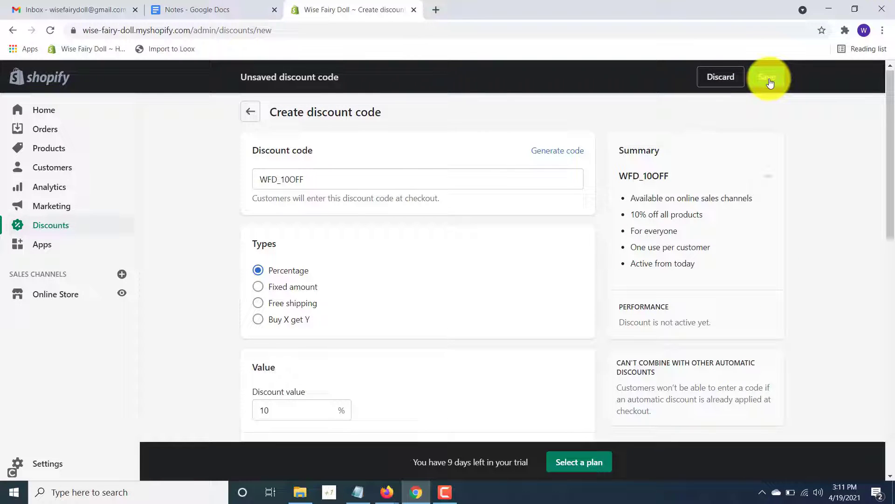
{"action": "left_click", "coordinate": [768, 78]}
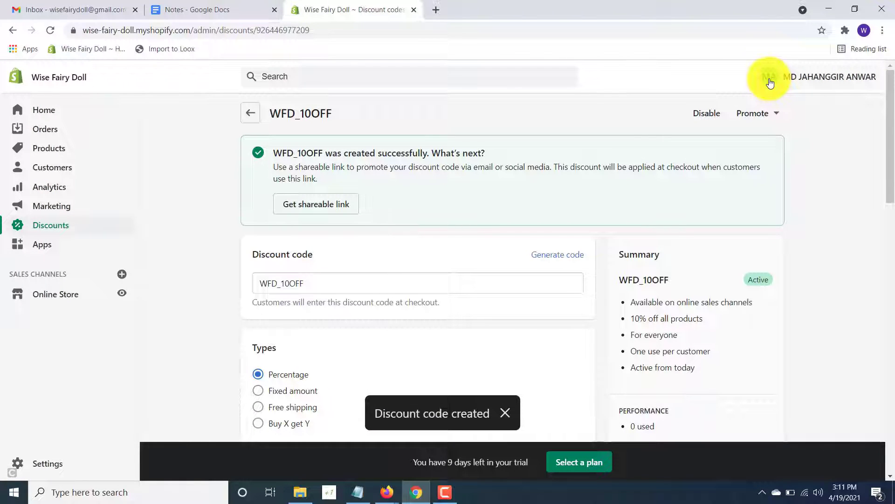
- Preview the storefront and submit an email address in the 10% off signup pop-up
{"action": "left_click", "coordinate": [122, 293]}
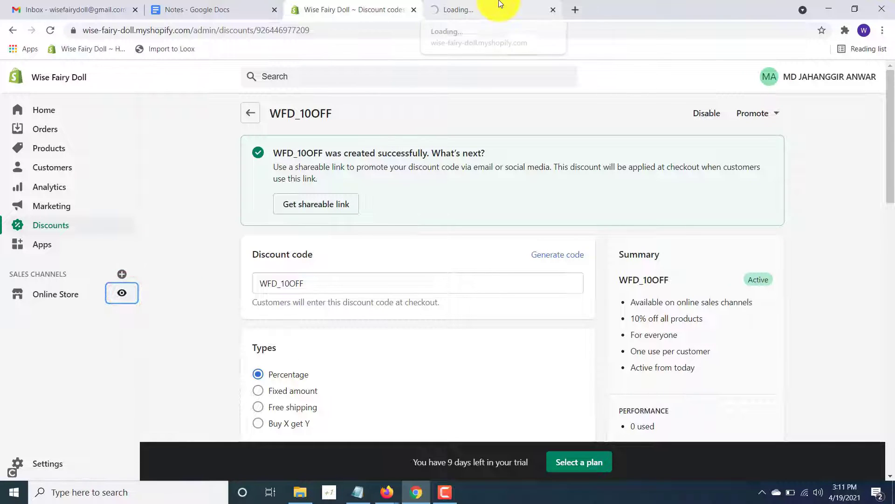
{"action": "left_click", "coordinate": [500, 4]}
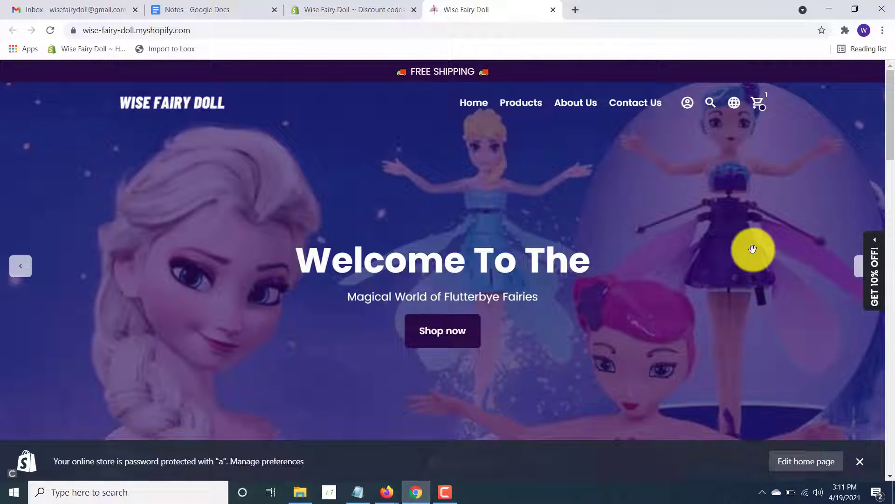
{"action": "left_click", "coordinate": [874, 262]}
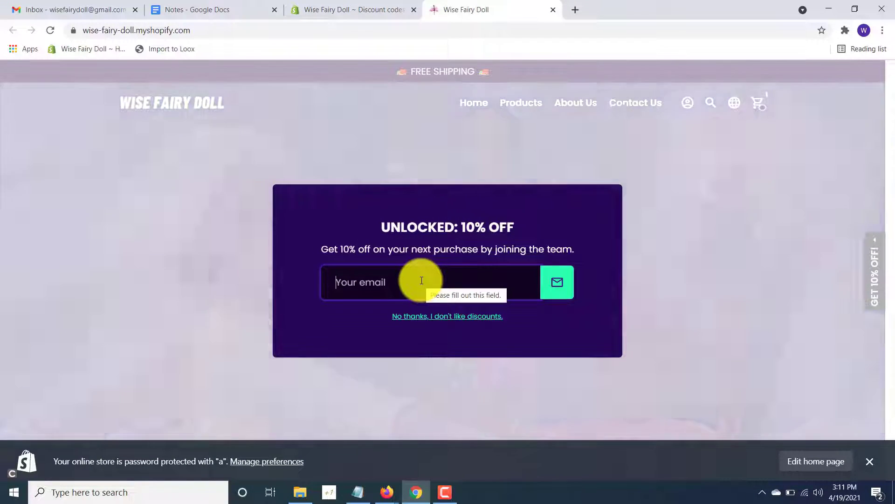
{"action": "left_click", "coordinate": [421, 280]}
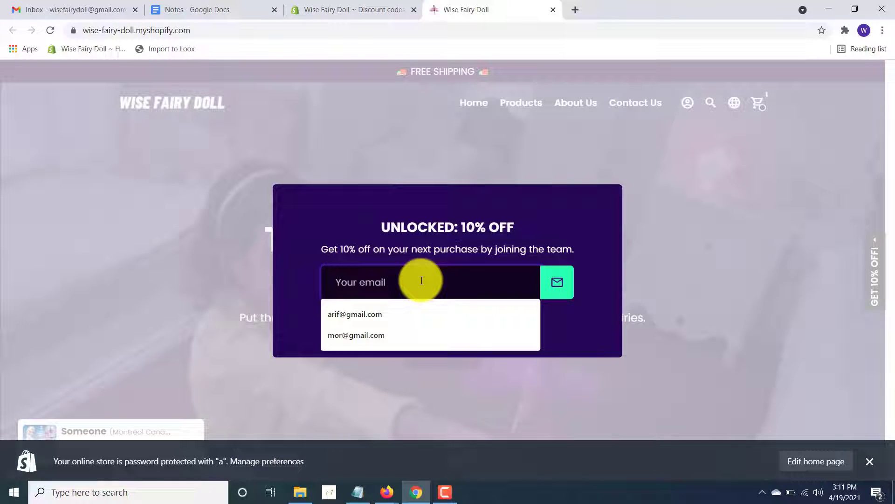
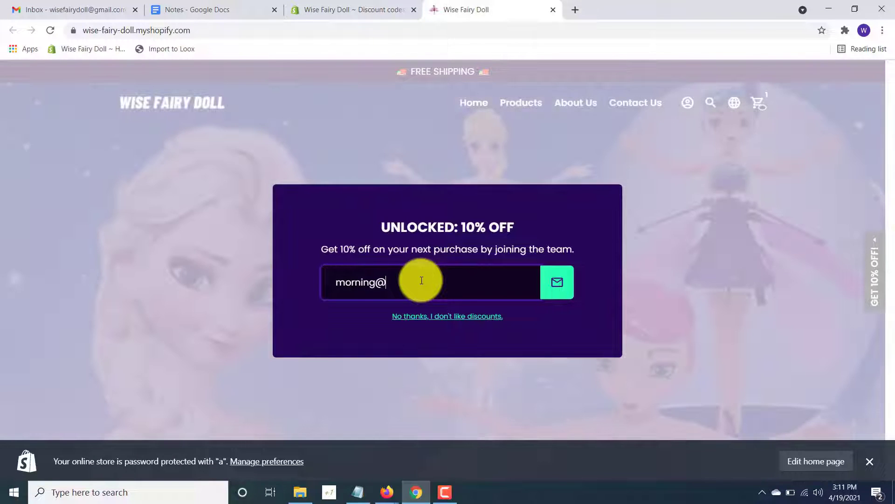
{"action": "left_click", "coordinate": [558, 282]}
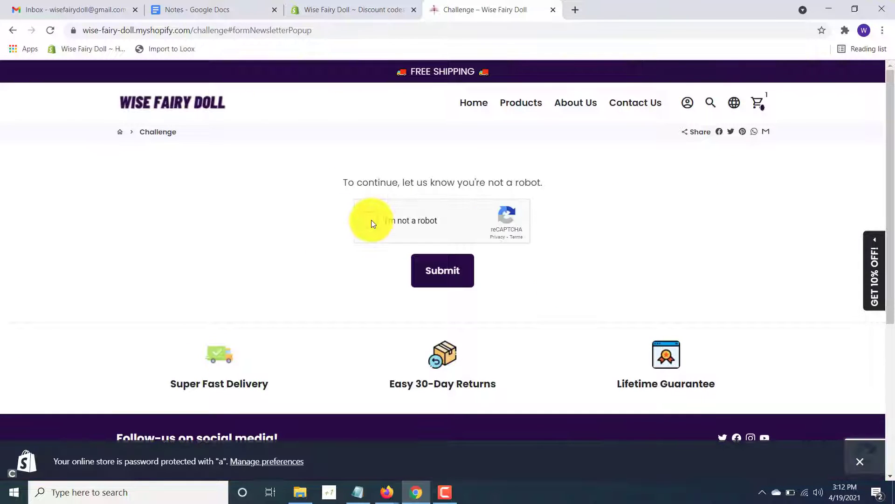
- Complete the crosswalk image check and submit the signup form
{"action": "left_click", "coordinate": [371, 222]}
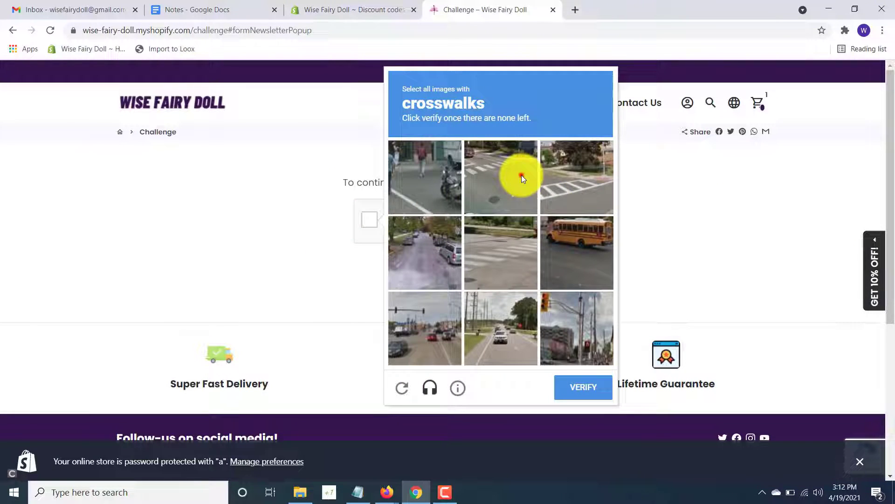
{"action": "left_click", "coordinate": [517, 175]}
{"action": "left_click", "coordinate": [504, 256]}
{"action": "left_click", "coordinate": [580, 378]}
{"action": "left_click", "coordinate": [500, 270]}
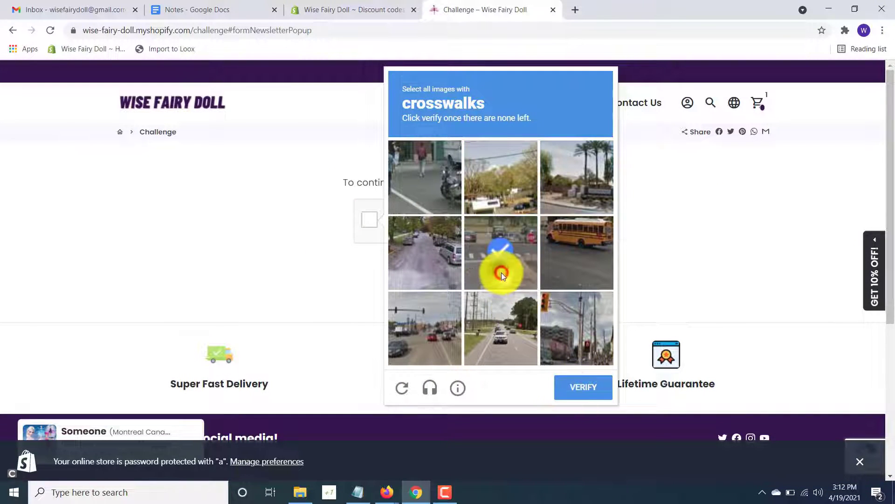
{"action": "left_click", "coordinate": [587, 388]}
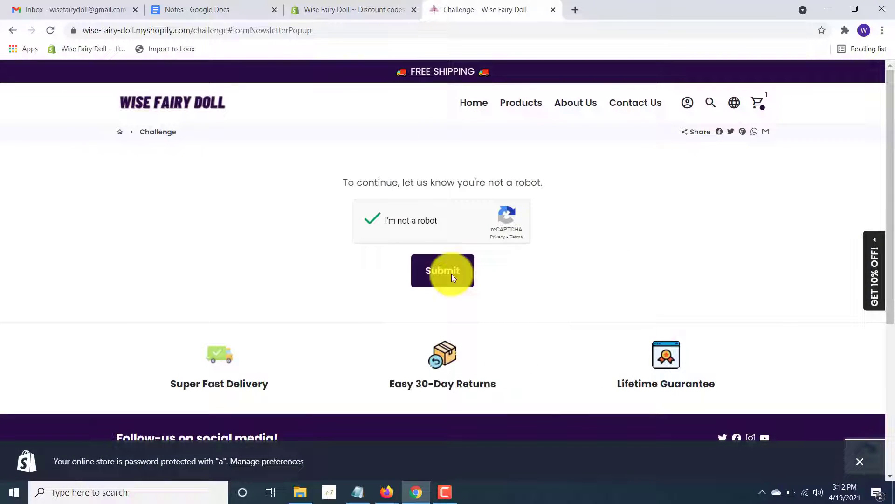
{"action": "left_click", "coordinate": [448, 268]}
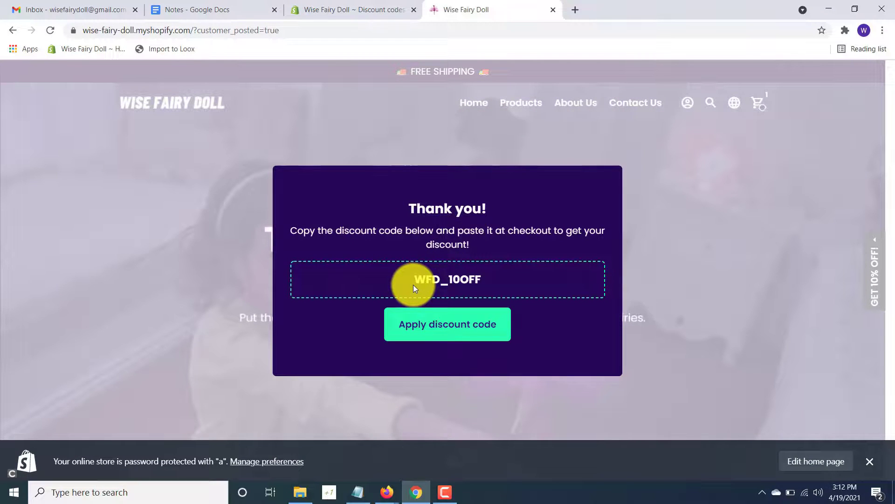
- Apply WFD_10OFF, confirm the cart shows $2.00 off the doll, then go to the Facebook page
{"action": "left_click_drag", "start_coordinate": [373, 251], "coordinate": [529, 304]}
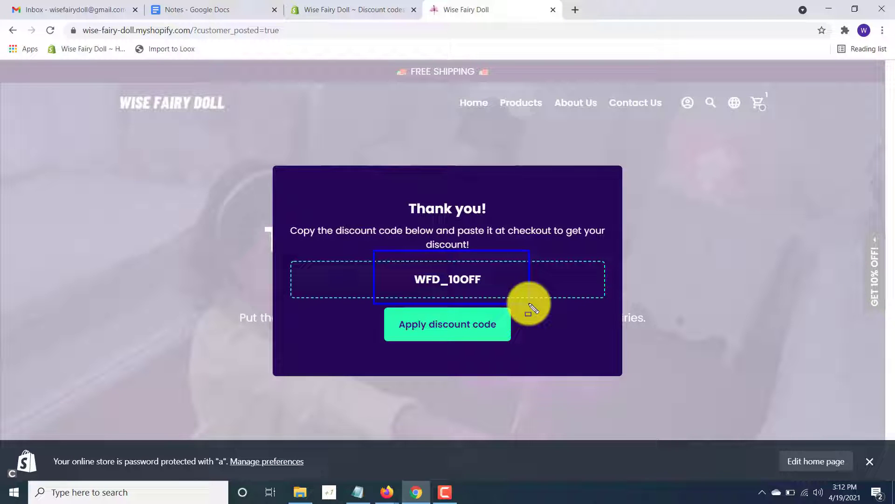
{"action": "left_click", "coordinate": [488, 325]}
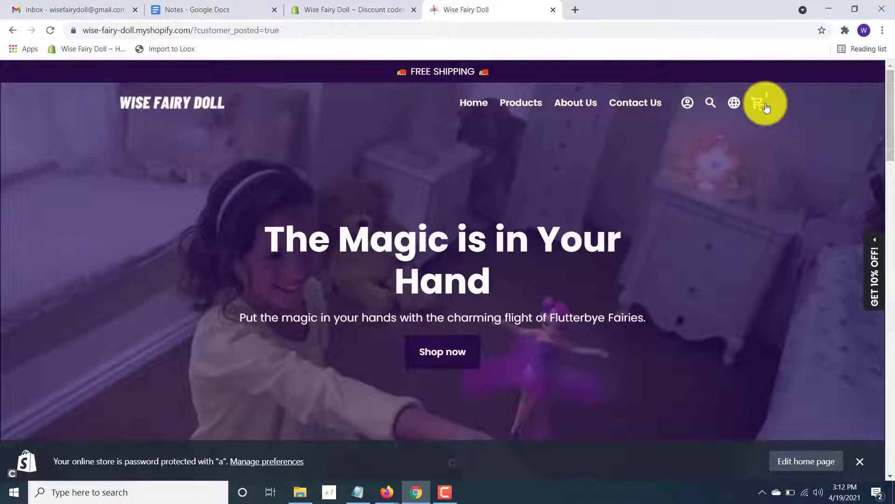
{"action": "left_click", "coordinate": [760, 104]}
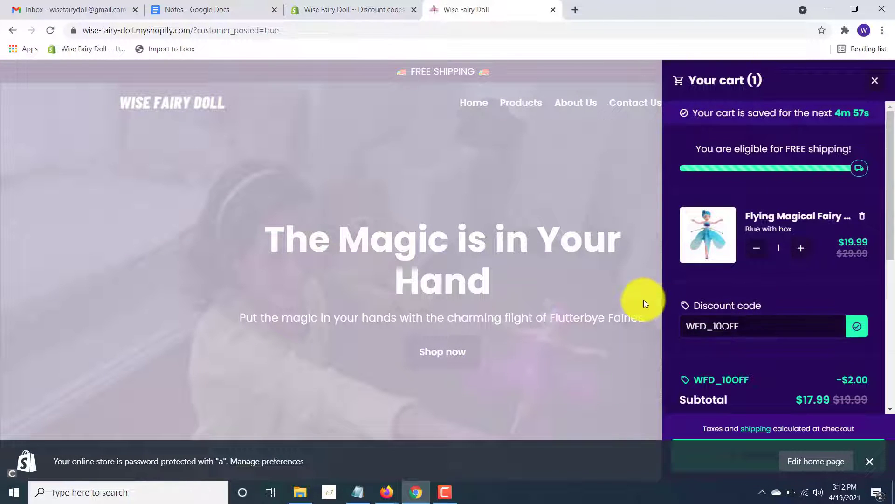
{"action": "mouse_move", "coordinate": [670, 291]}
{"action": "left_mouse_down"}
{"action": "mouse_move", "coordinate": [876, 362]}
{"action": "mouse_move", "coordinate": [881, 355]}
{"action": "left_mouse_up"}
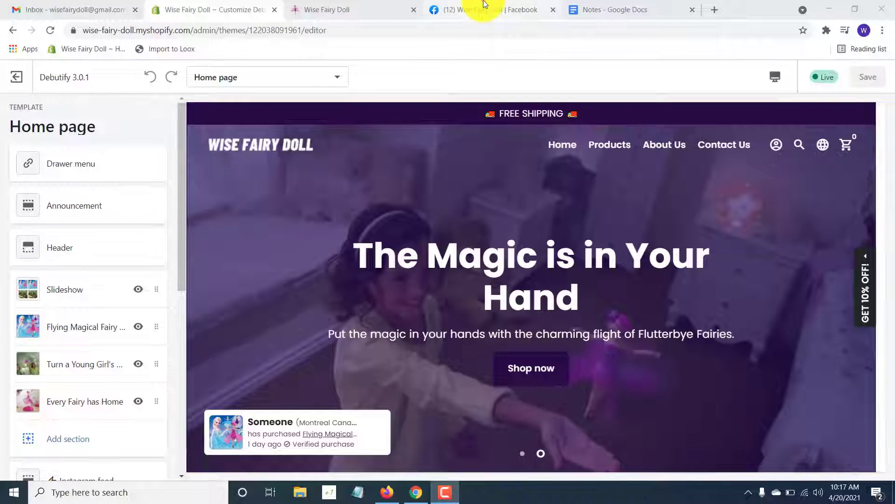
{"action": "left_click", "coordinate": [484, 5]}
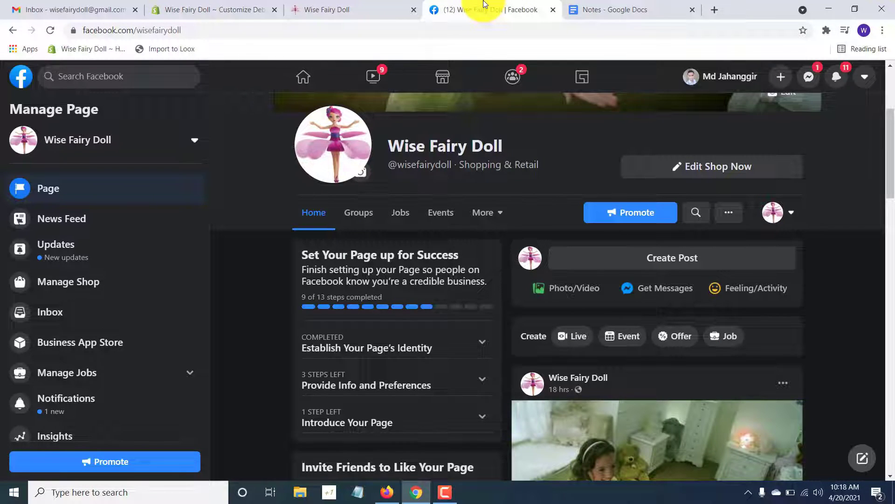
- Enable Facebook messenger under Theme settings > Debutify Add-ons, then return to the Facebook page
{"action": "left_click", "coordinate": [205, 7]}
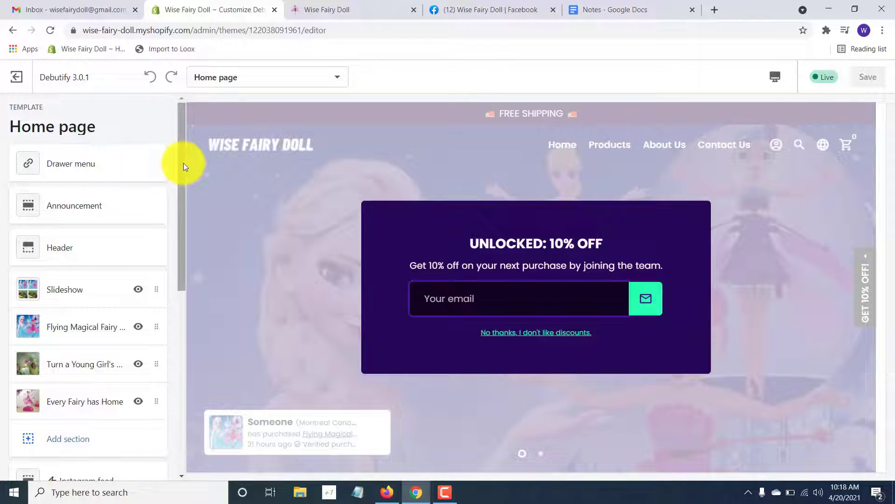
{"action": "left_click_drag", "start_coordinate": [183, 253], "coordinate": [170, 382]}
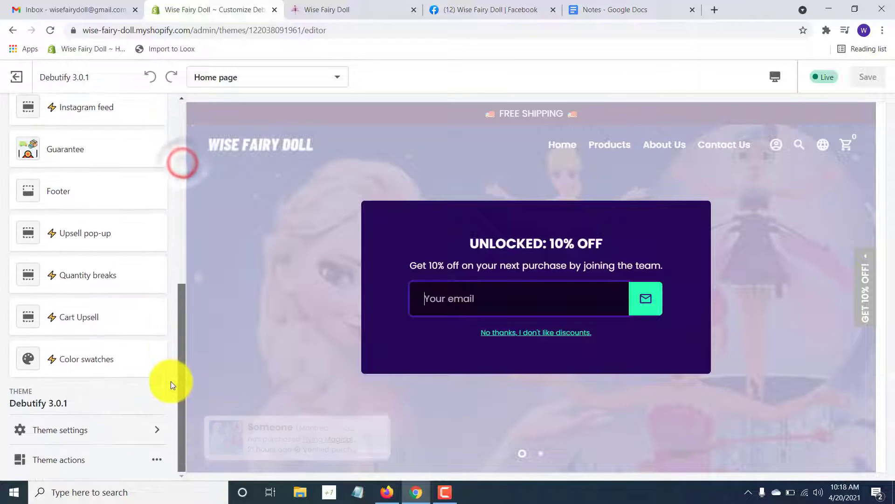
{"action": "left_click", "coordinate": [119, 422]}
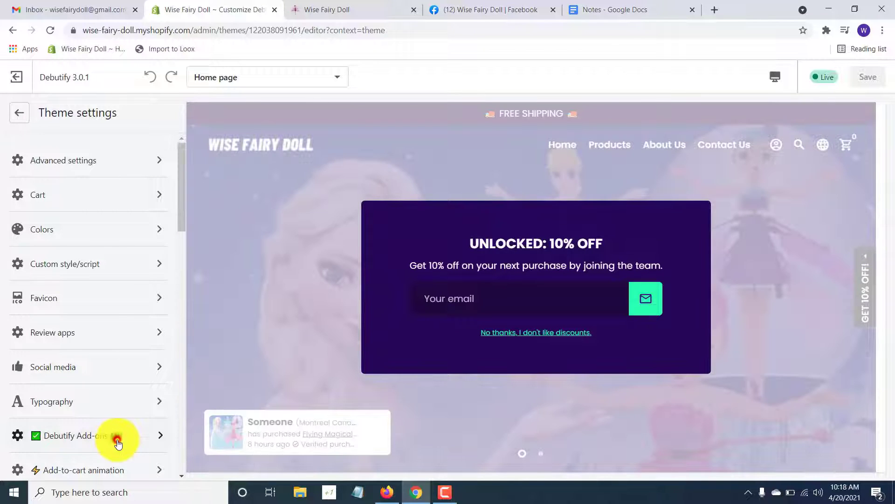
{"action": "left_click", "coordinate": [120, 424]}
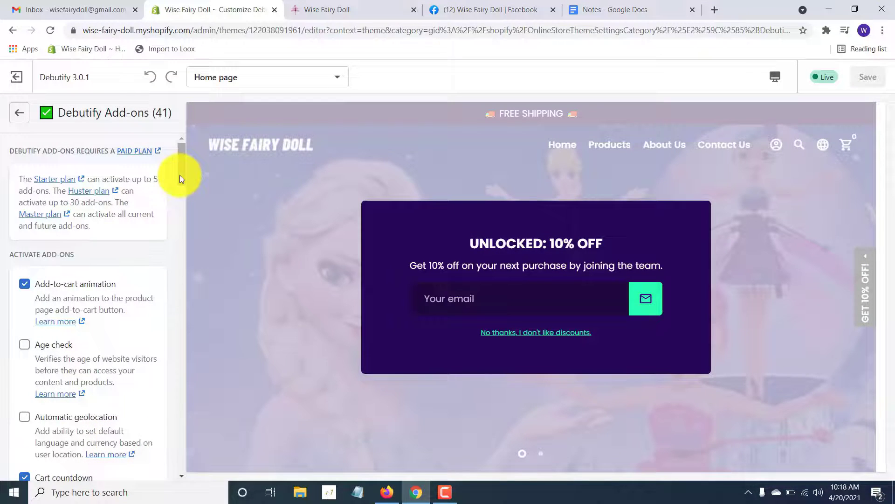
{"action": "left_click_drag", "start_coordinate": [180, 175], "coordinate": [176, 272]}
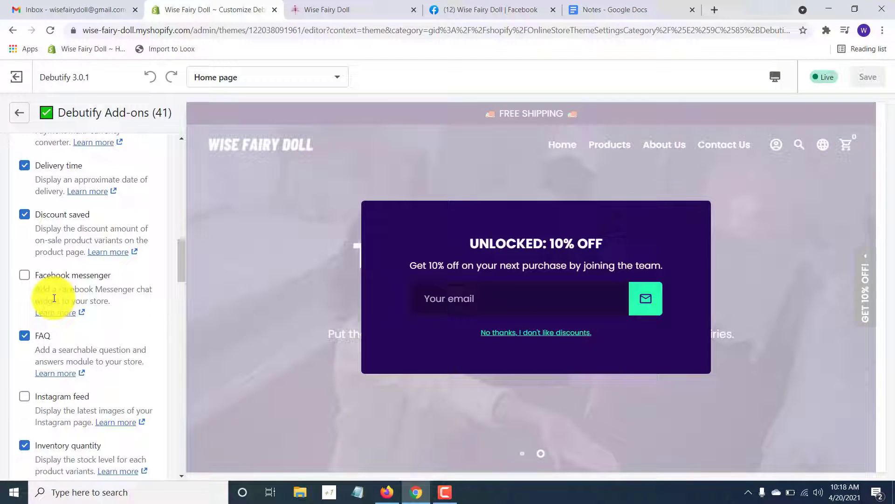
{"action": "left_click", "coordinate": [25, 277]}
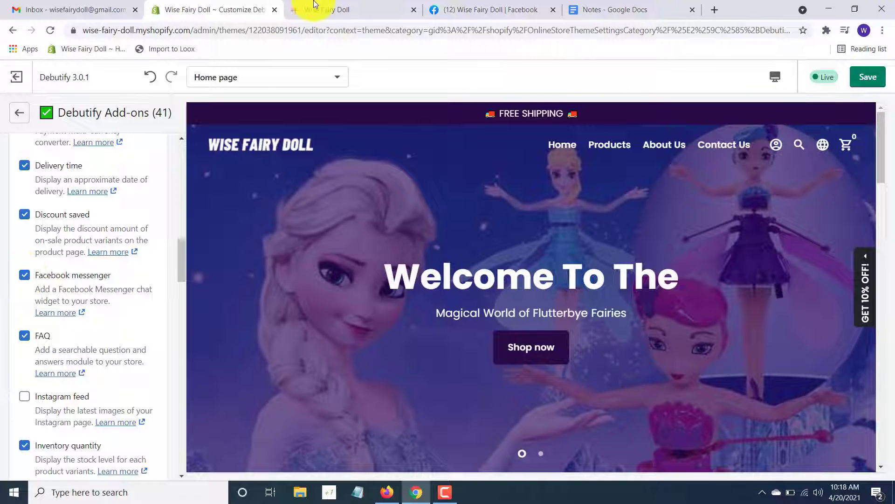
{"action": "left_click", "coordinate": [486, 4]}
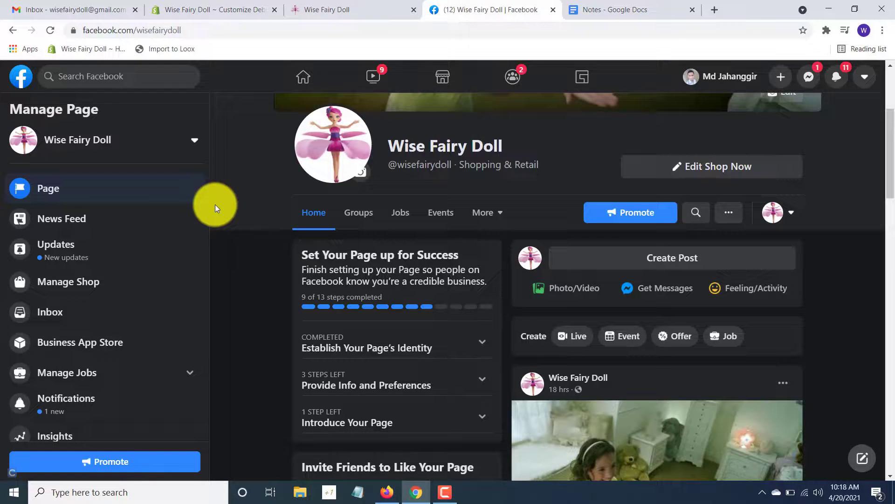
- In the page's Settings > Messaging, choose Get Started for Add Messenger to your website
{"action": "left_click_drag", "start_coordinate": [205, 241], "coordinate": [220, 400]}
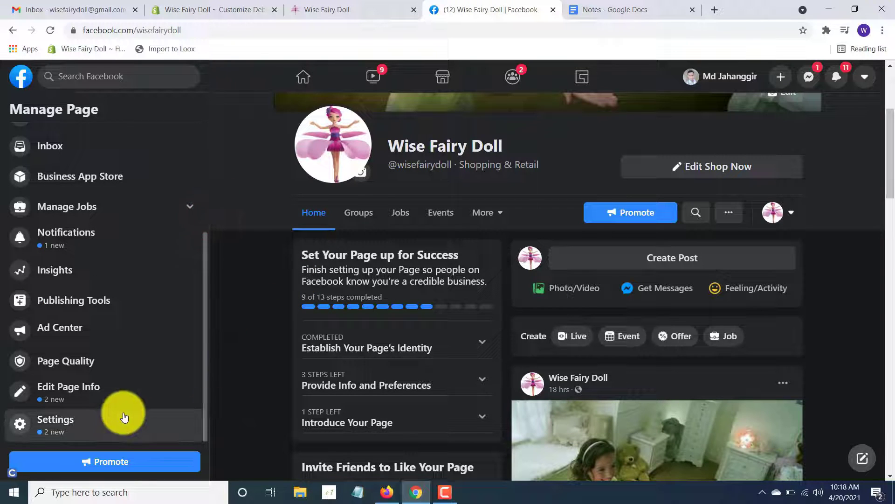
{"action": "left_click", "coordinate": [110, 415]}
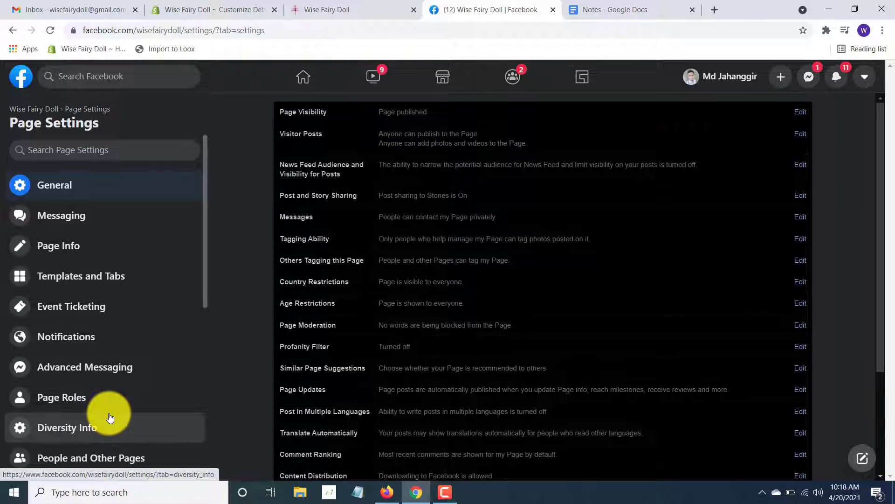
{"action": "left_click", "coordinate": [90, 219]}
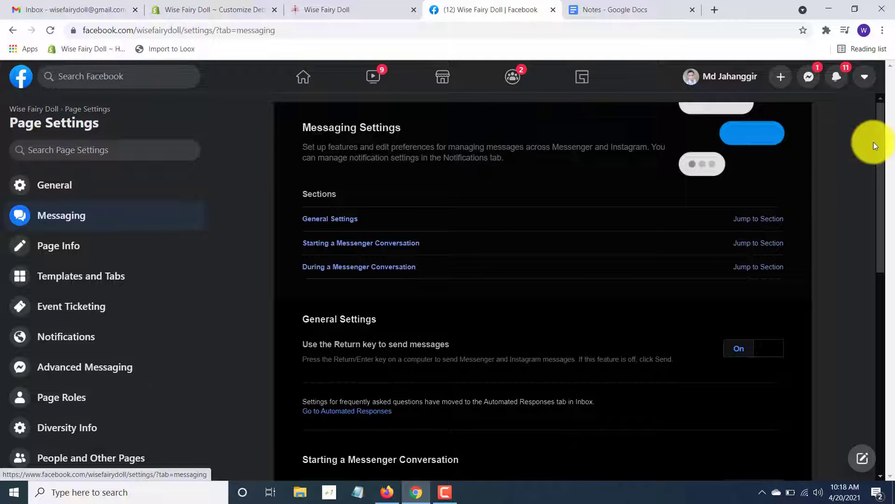
{"action": "left_click_drag", "start_coordinate": [877, 142], "coordinate": [873, 294]}
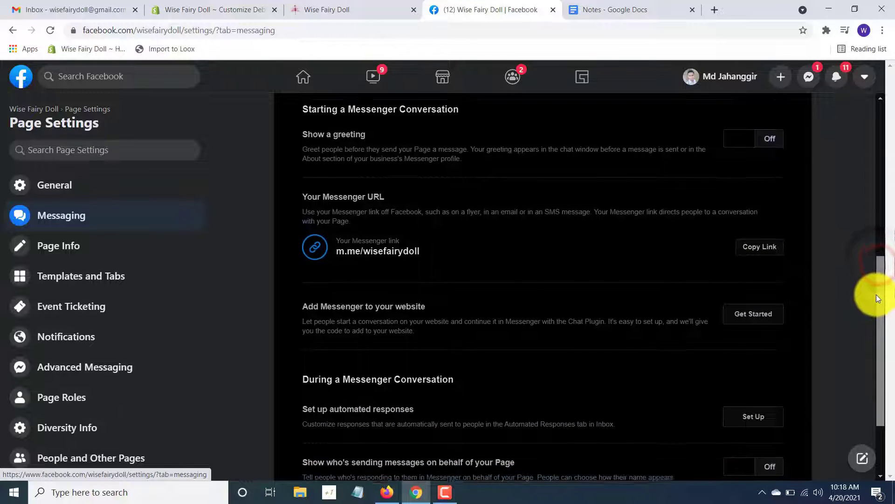
{"action": "left_click", "coordinate": [755, 311]}
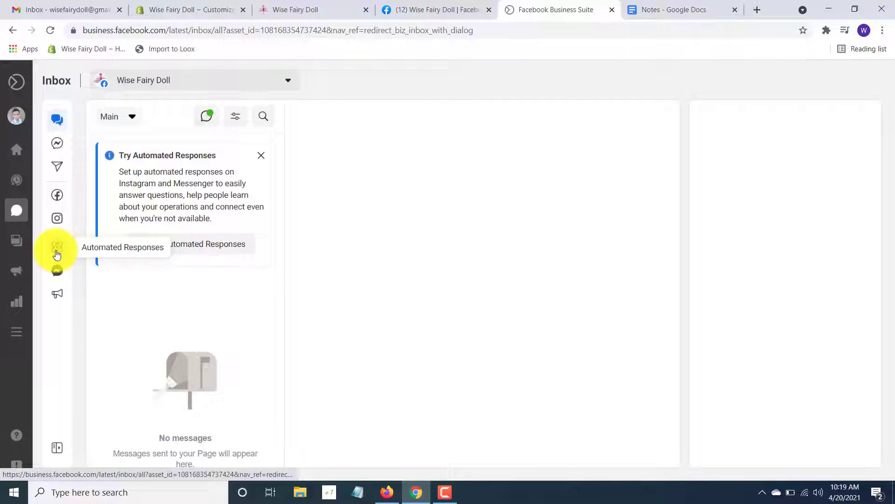
- Open the Chat Plugin setup and save the store's website domain
{"action": "left_click", "coordinate": [58, 273]}
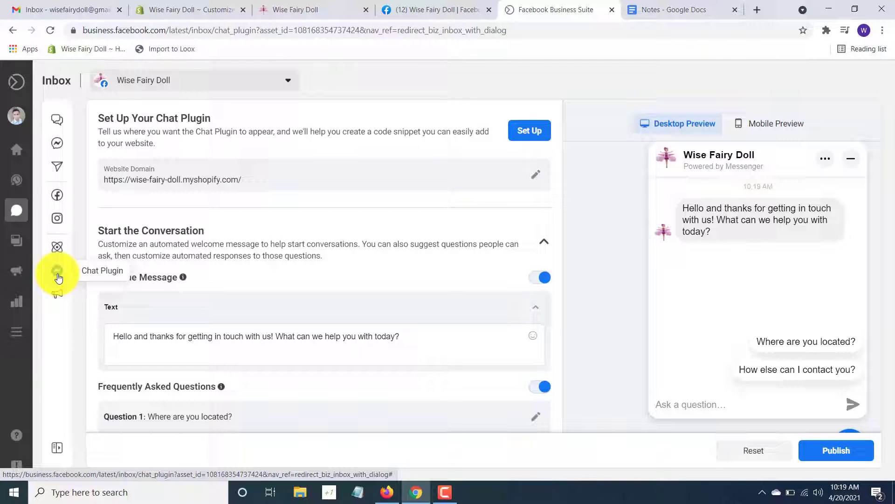
{"action": "left_click", "coordinate": [536, 174]}
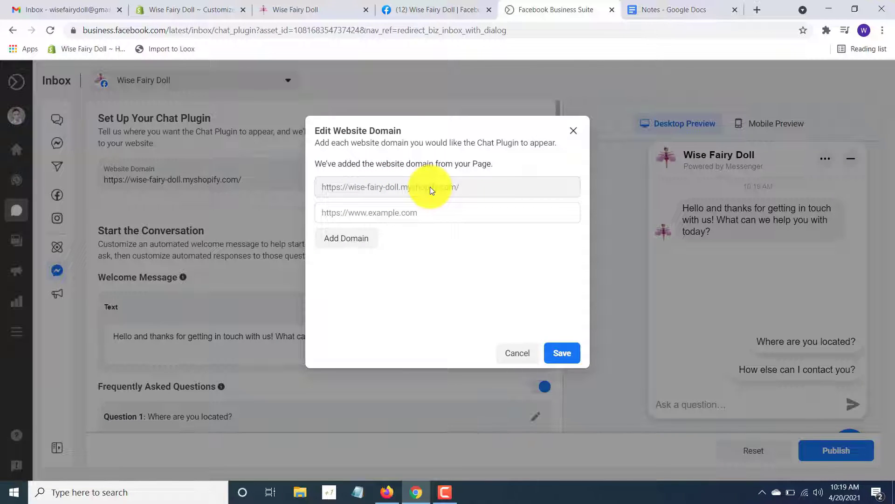
{"action": "left_click", "coordinate": [562, 354]}
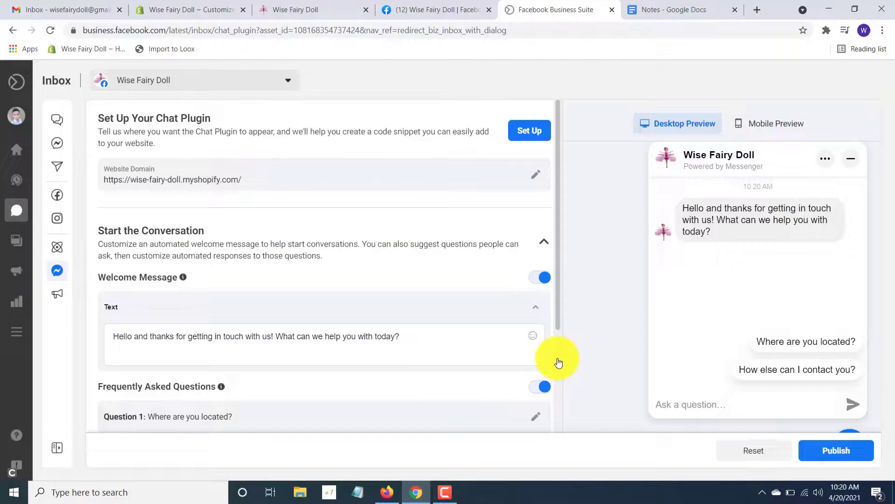
- Switch off Frequently Asked Questions in the chat plugin settings
{"action": "left_click_drag", "start_coordinate": [555, 265], "coordinate": [554, 367]}
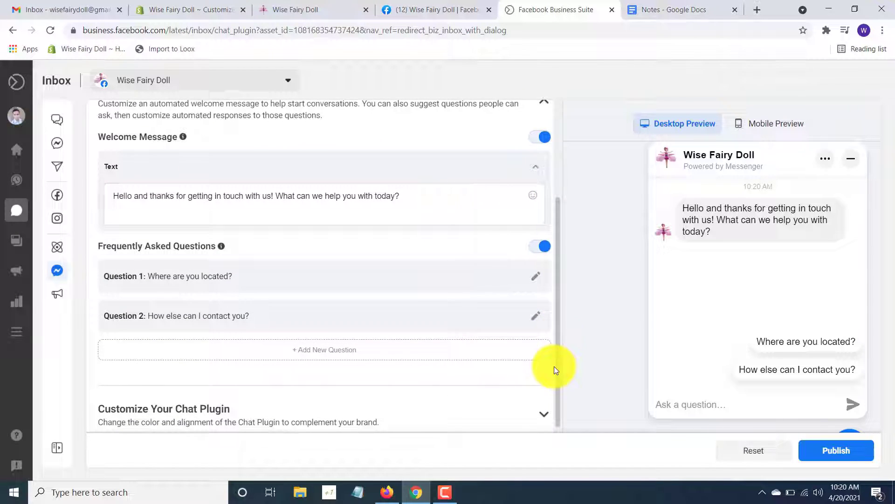
{"action": "scroll", "coordinate": [561, 313], "scroll_direction": "down", "scroll_amount": 1}
{"action": "left_click", "coordinate": [535, 241]}
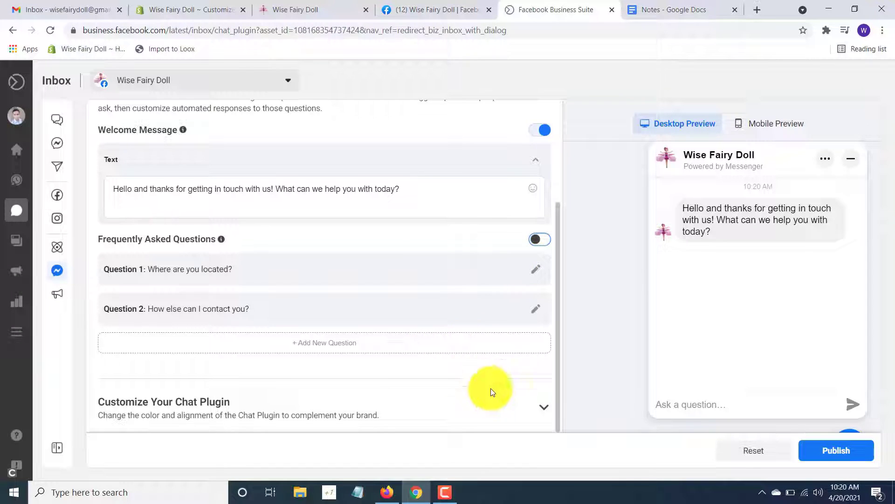
- Give the chat plugin the custom colour dark purple #2A0B45 copied from the brand notes
{"action": "left_click", "coordinate": [546, 409]}
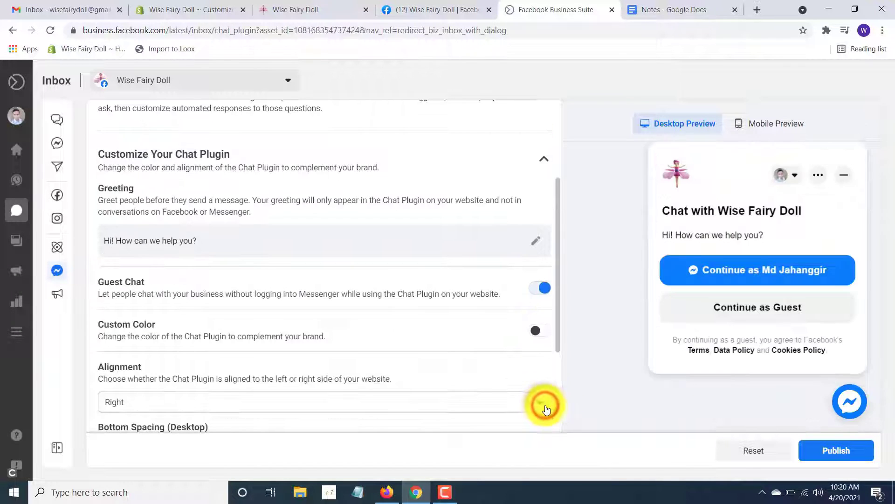
{"action": "left_click_drag", "start_coordinate": [558, 208], "coordinate": [546, 254]}
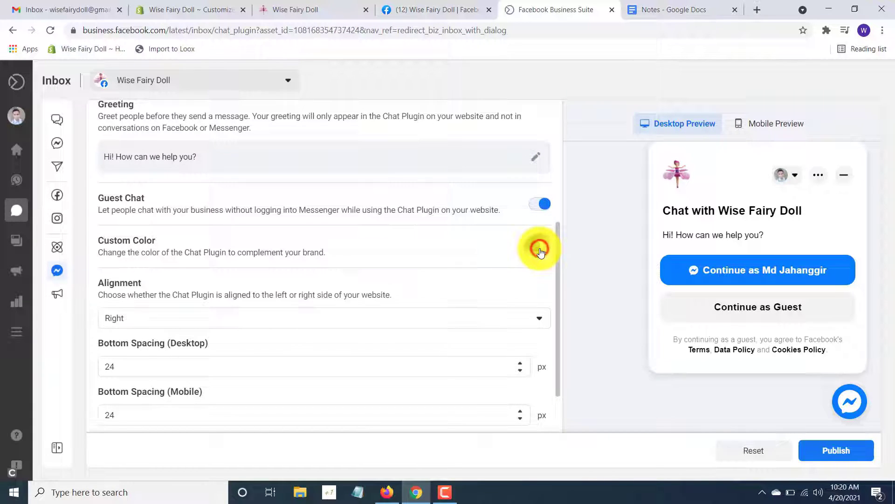
{"action": "left_click", "coordinate": [540, 251]}
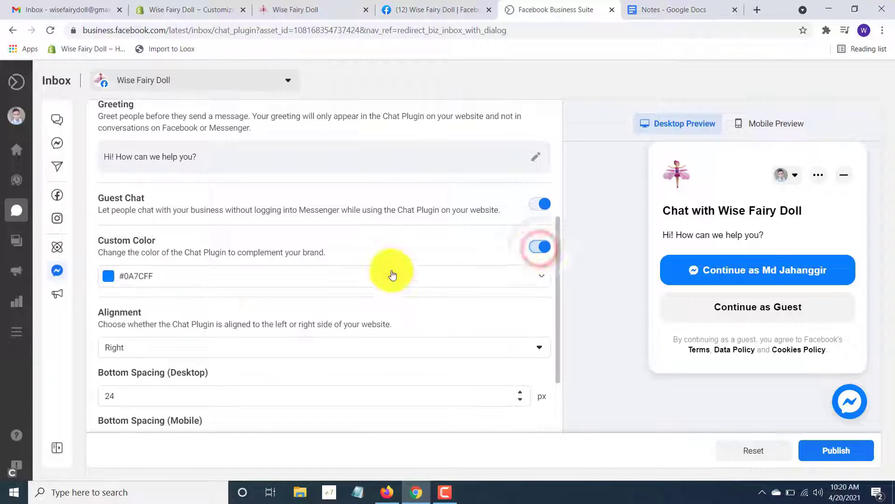
{"action": "left_click", "coordinate": [643, 6]}
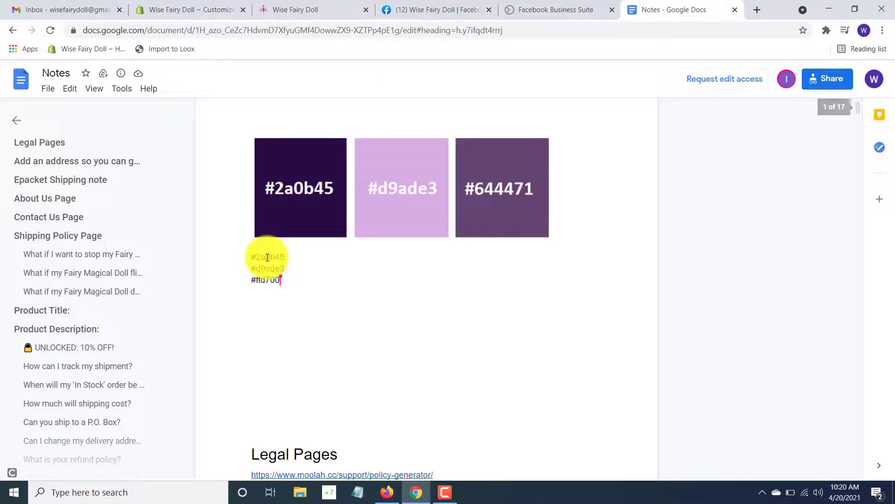
{"action": "double_click", "coordinate": [267, 257]}
{"action": "left_click", "coordinate": [553, 9]}
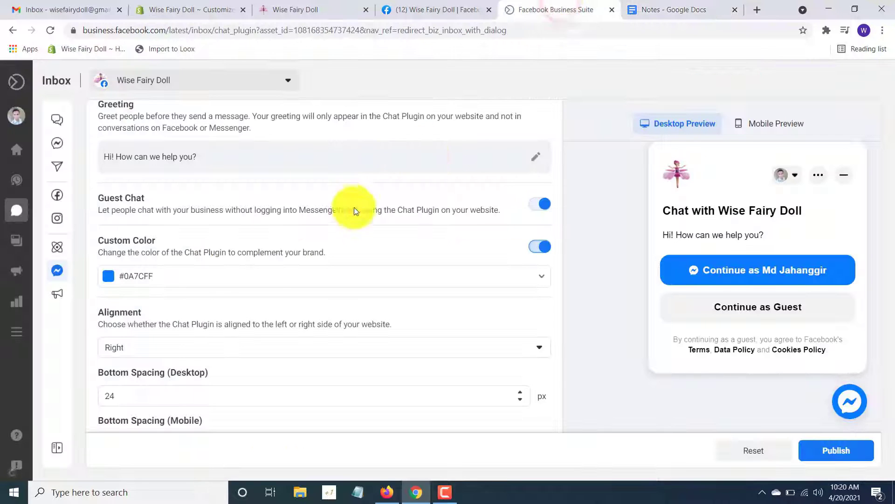
{"action": "left_click", "coordinate": [167, 279]}
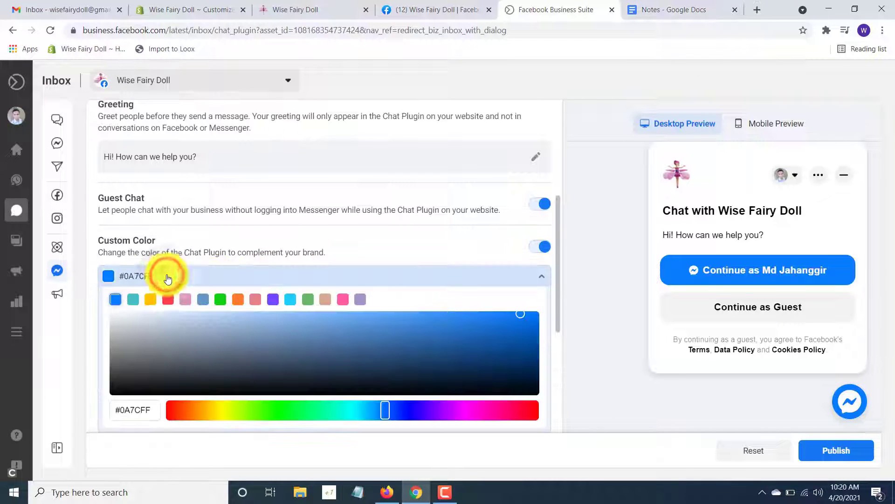
{"action": "double_click", "coordinate": [140, 410]}
{"action": "type", "text": "2A0B45"}
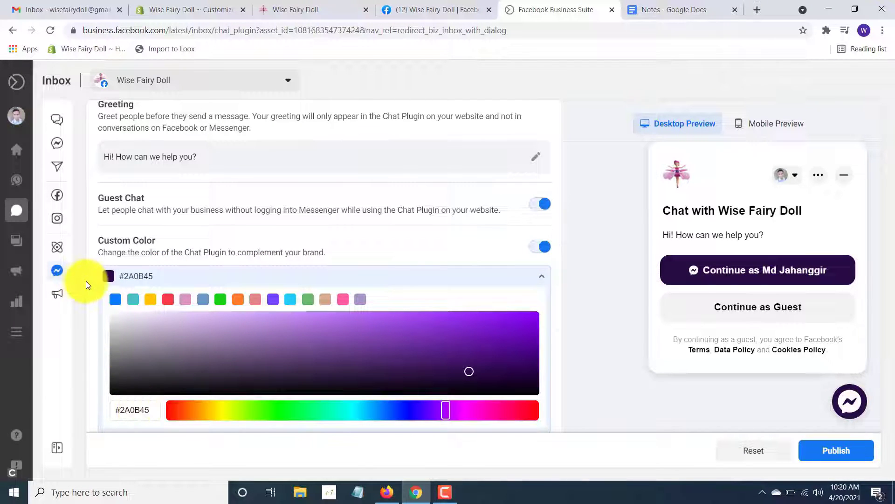
{"action": "left_click", "coordinate": [96, 283]}
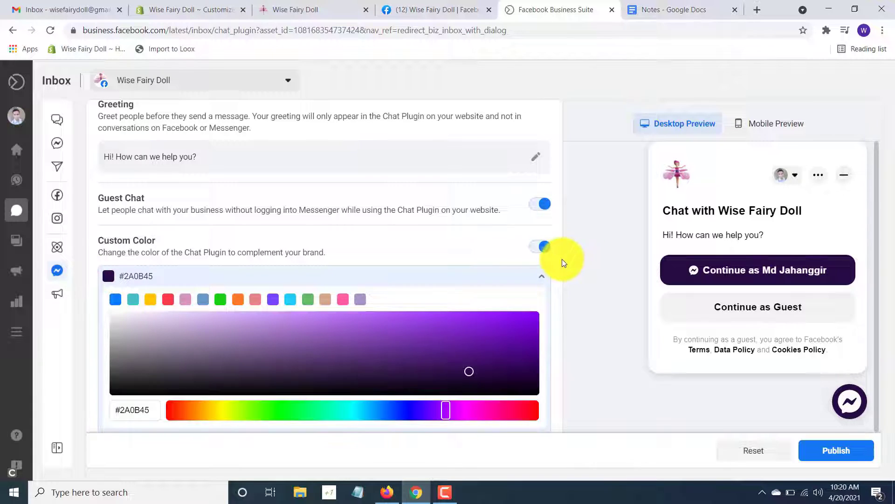
- Switch off Automatically Expand so the chat plugin loads as just a bubble
{"action": "left_click_drag", "start_coordinate": [560, 260], "coordinate": [551, 401]}
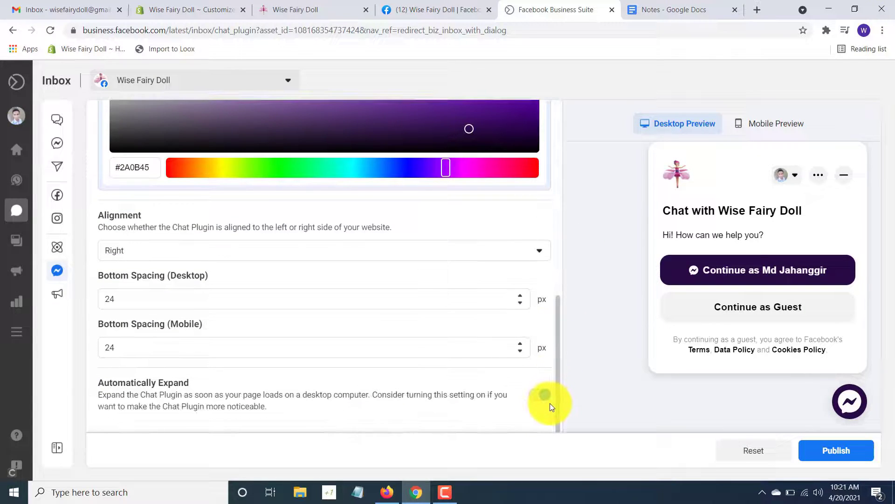
{"action": "left_click", "coordinate": [542, 400]}
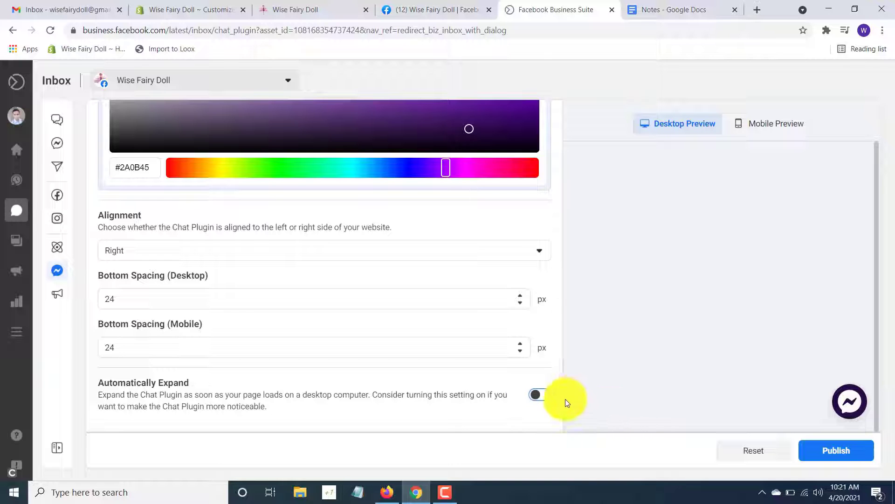
{"action": "left_click_drag", "start_coordinate": [558, 390], "coordinate": [584, 112]}
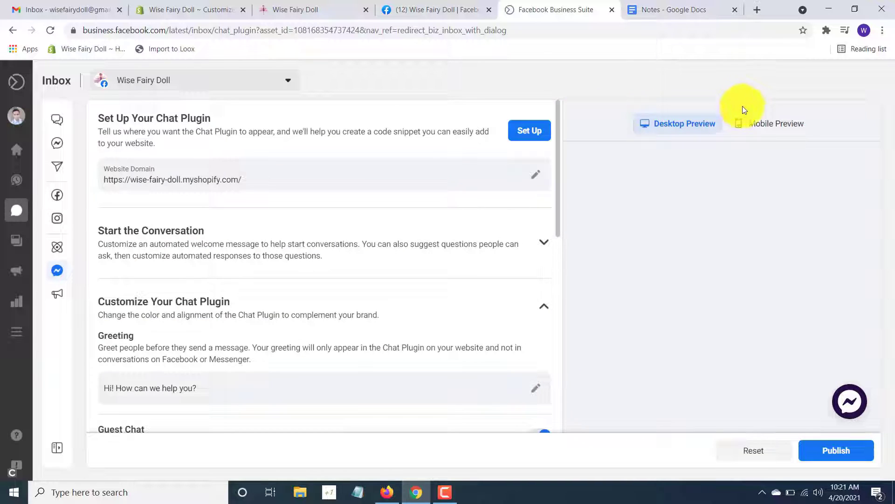
- Check the mobile preview, publish, and confirm English (US) and the store domain in setup
{"action": "left_click", "coordinate": [752, 118]}
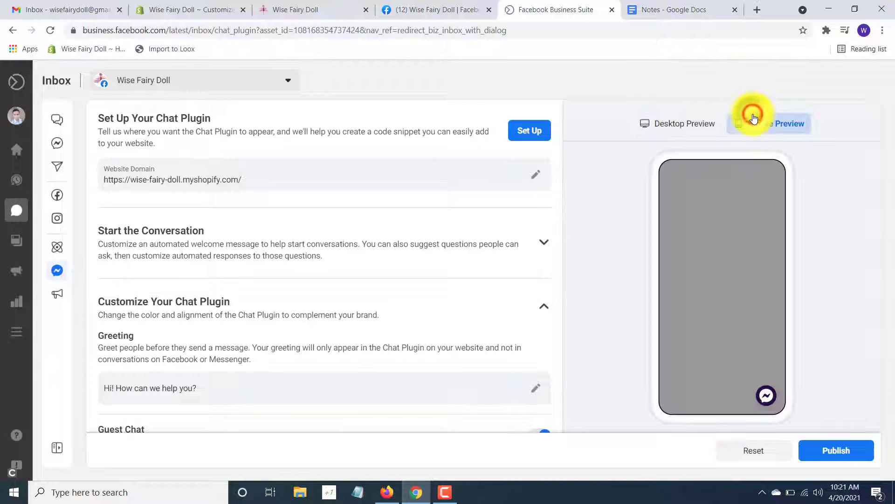
{"action": "left_click", "coordinate": [828, 455]}
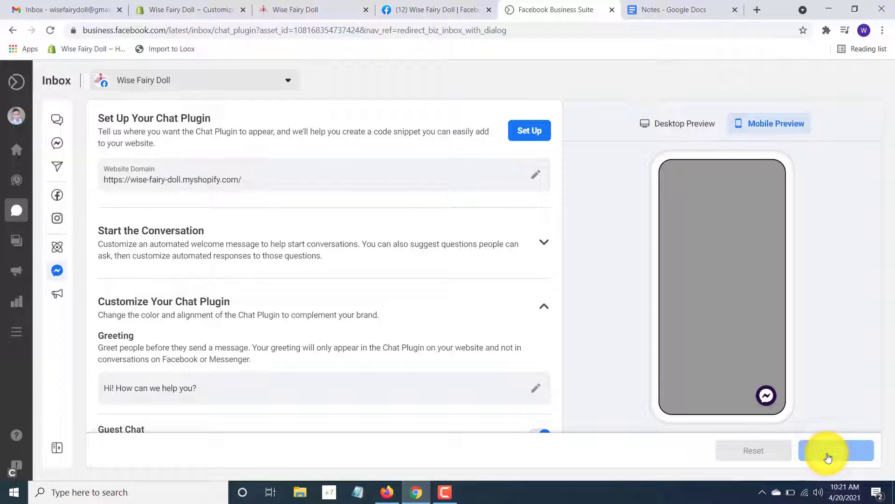
{"action": "left_click", "coordinate": [530, 133]}
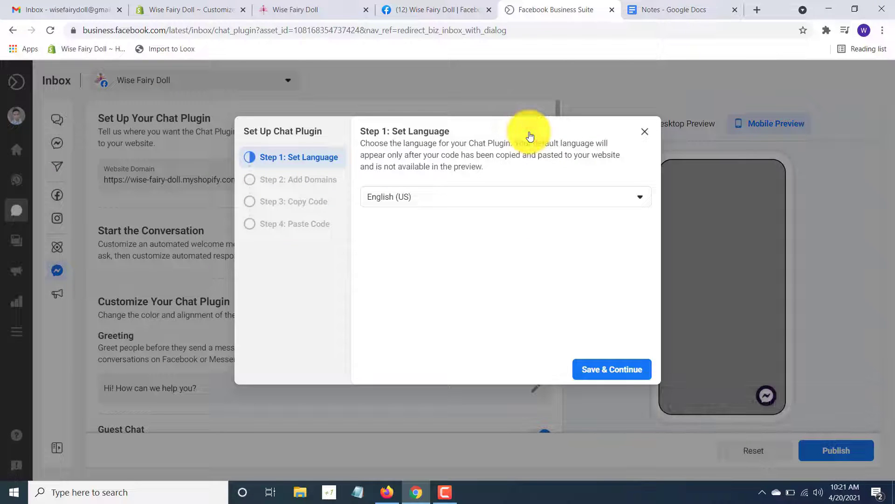
{"action": "left_click", "coordinate": [591, 370]}
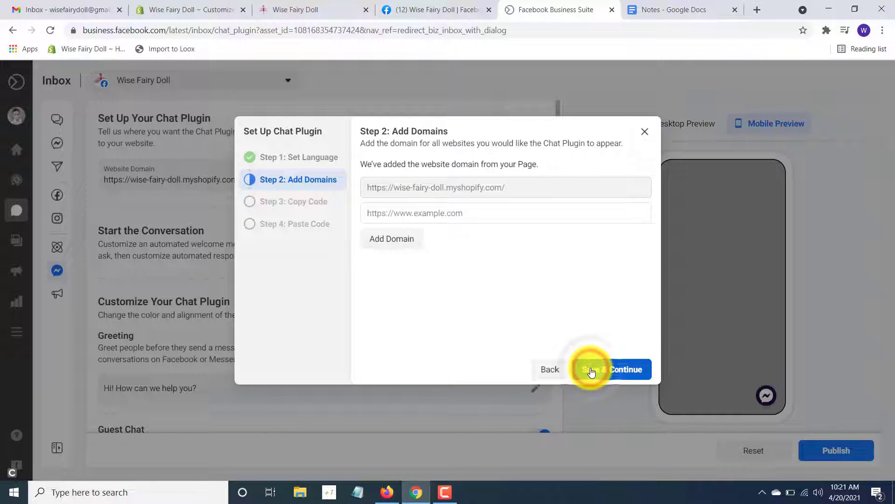
{"action": "left_click", "coordinate": [591, 370]}
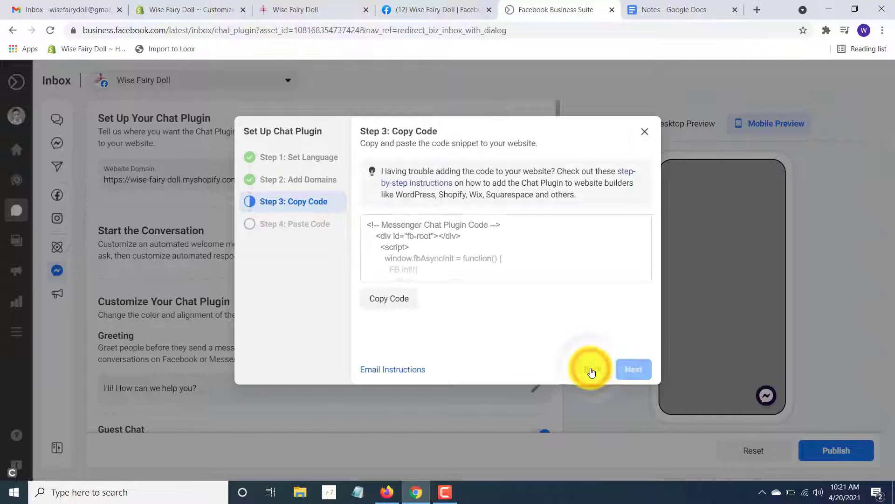
- Copy the chat plugin code snippet, finish the setup, and publish again
{"action": "left_click", "coordinate": [396, 305]}
{"action": "left_click", "coordinate": [631, 371]}
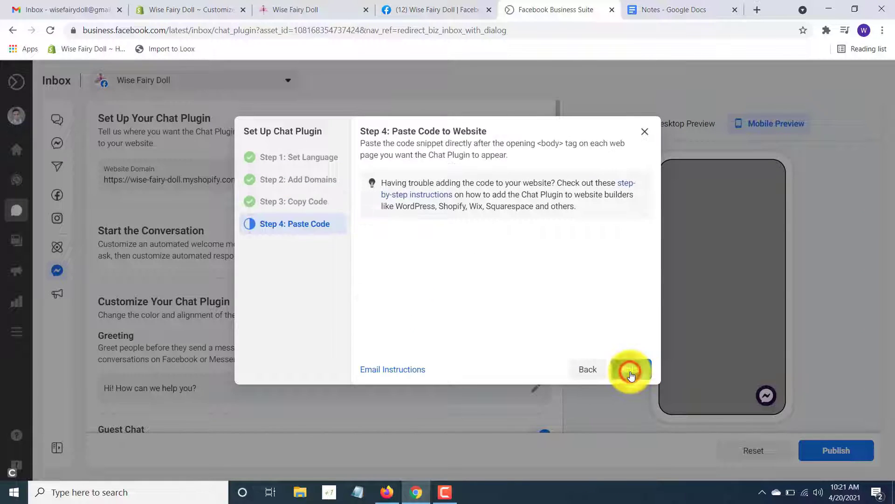
{"action": "left_click", "coordinate": [631, 370]}
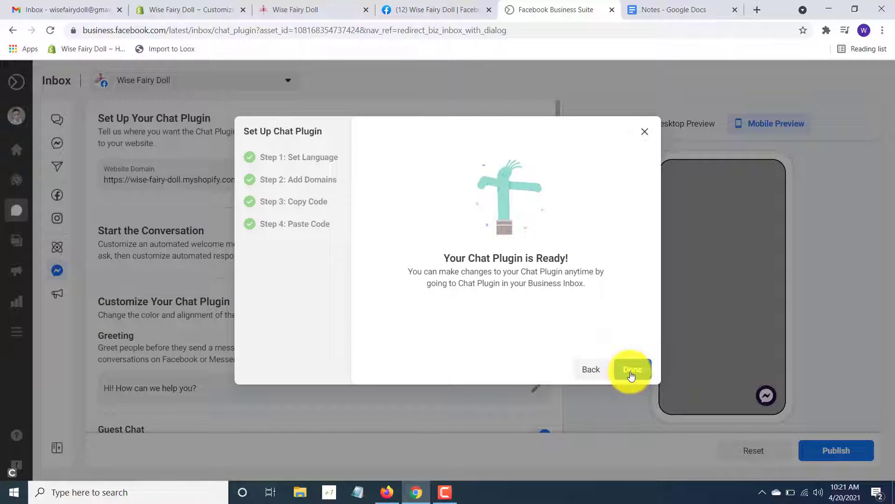
{"action": "left_click", "coordinate": [631, 371]}
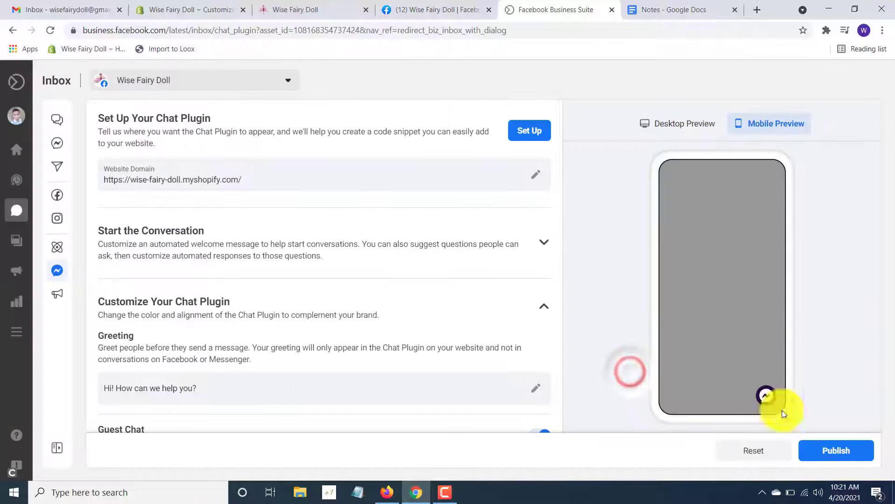
{"action": "left_click", "coordinate": [836, 452]}
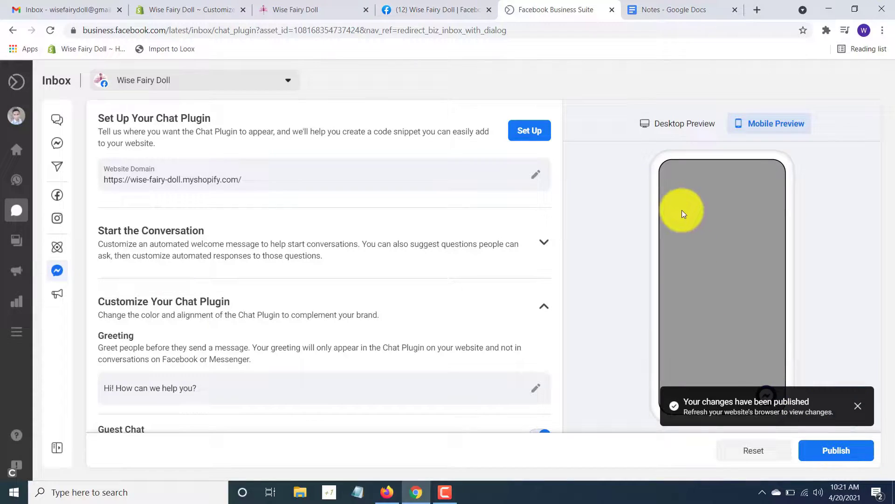
{"action": "left_click", "coordinate": [303, 5]}
- Paste the chat plugin code into the Facebook messenger add-on's Code field, save, and reopen Chat Plugin
{"action": "left_click", "coordinate": [172, 8]}
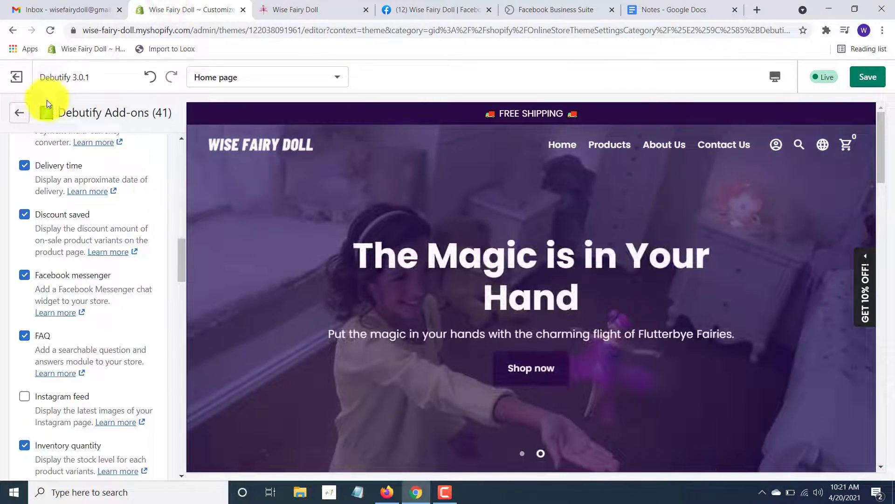
{"action": "left_click", "coordinate": [20, 112]}
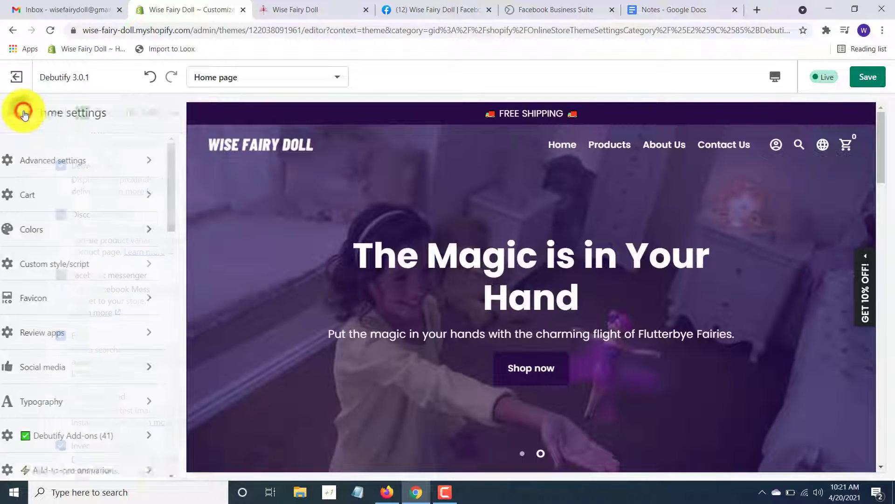
{"action": "left_click_drag", "start_coordinate": [181, 166], "coordinate": [174, 282]}
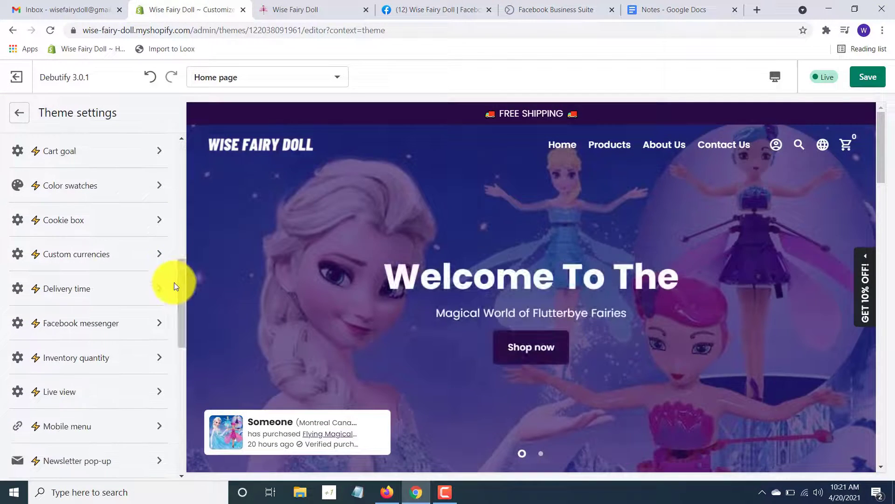
{"action": "left_click", "coordinate": [84, 334]}
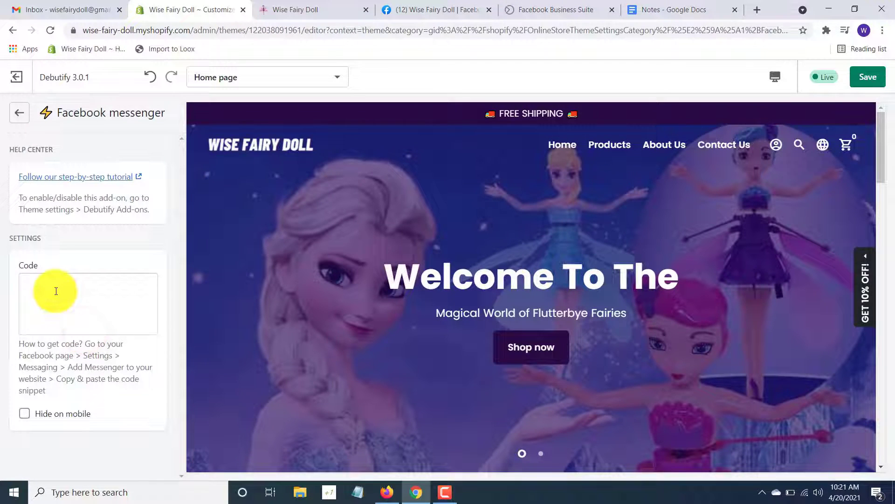
{"action": "key", "text": "ctrl+v"}
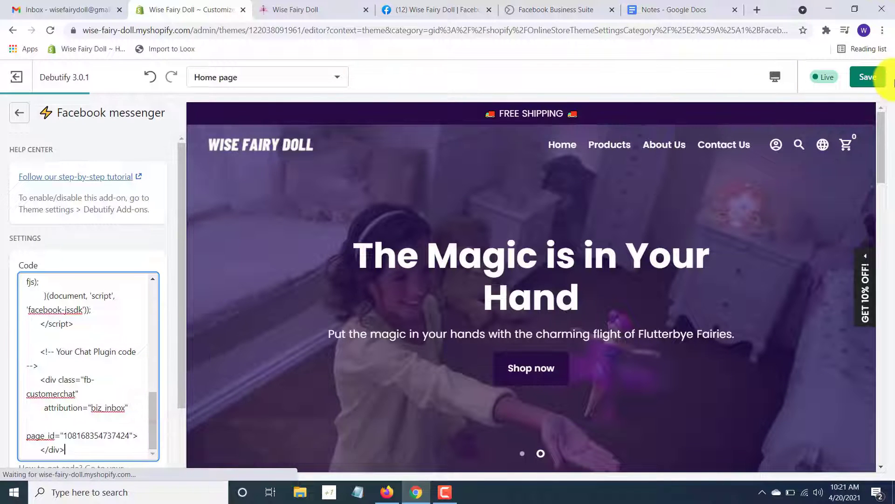
{"action": "left_click", "coordinate": [873, 79]}
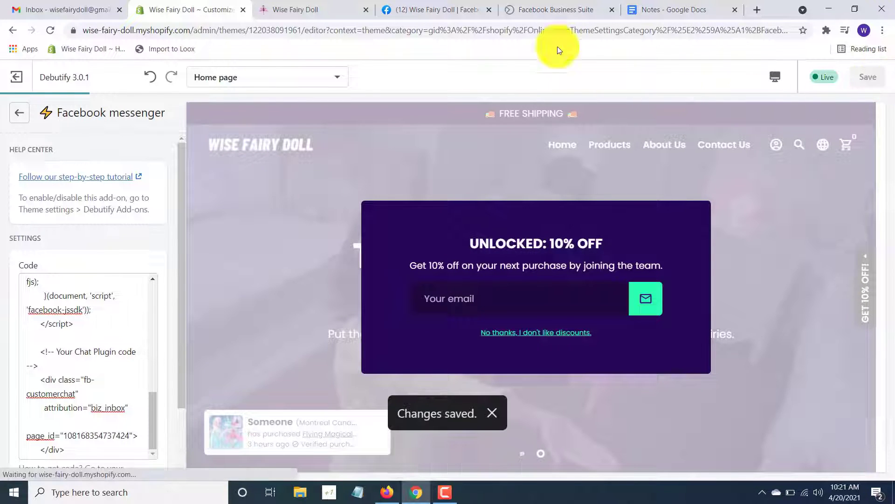
{"action": "left_click", "coordinate": [571, 5]}
{"action": "left_click", "coordinate": [57, 271]}
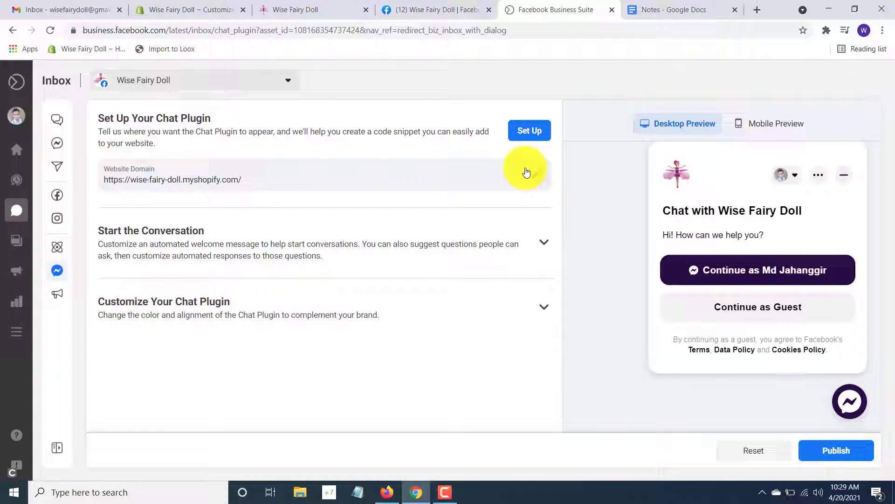
- Delete the 'Where are you located?' and 'How else can I contact you?' questions and turn FAQs on
{"action": "left_click", "coordinate": [544, 243]}
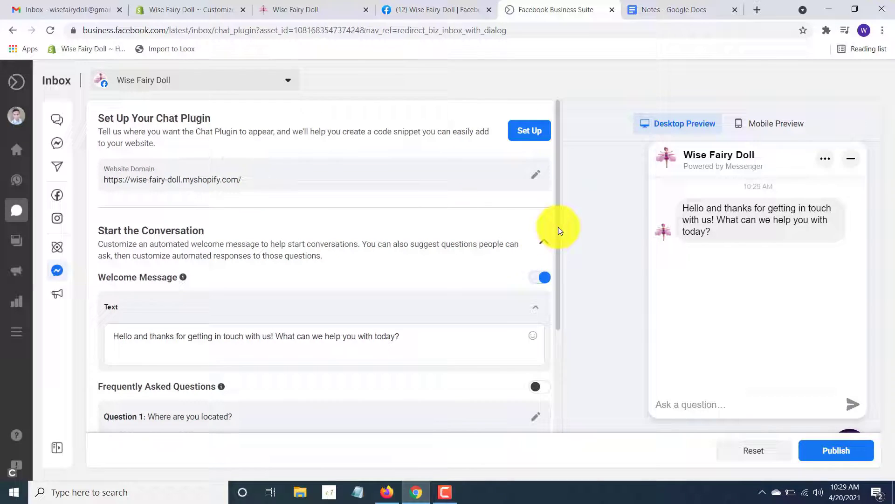
{"action": "left_click_drag", "start_coordinate": [558, 227], "coordinate": [558, 312]}
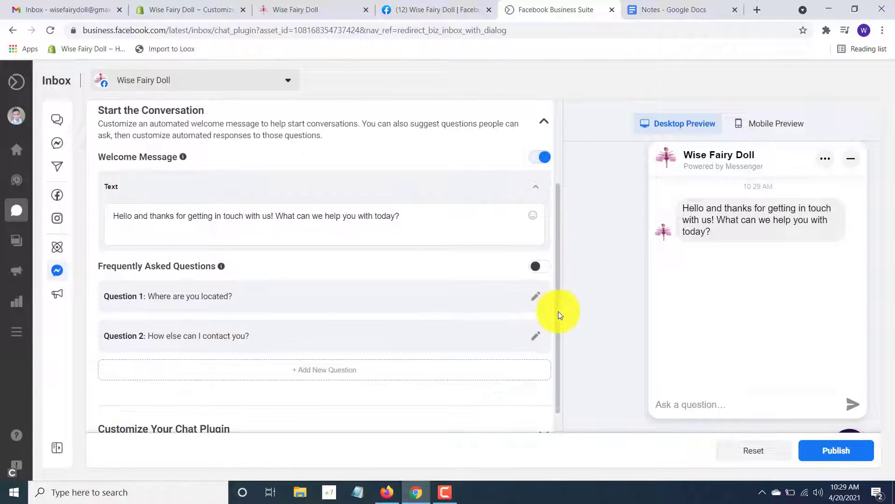
{"action": "left_click", "coordinate": [536, 296]}
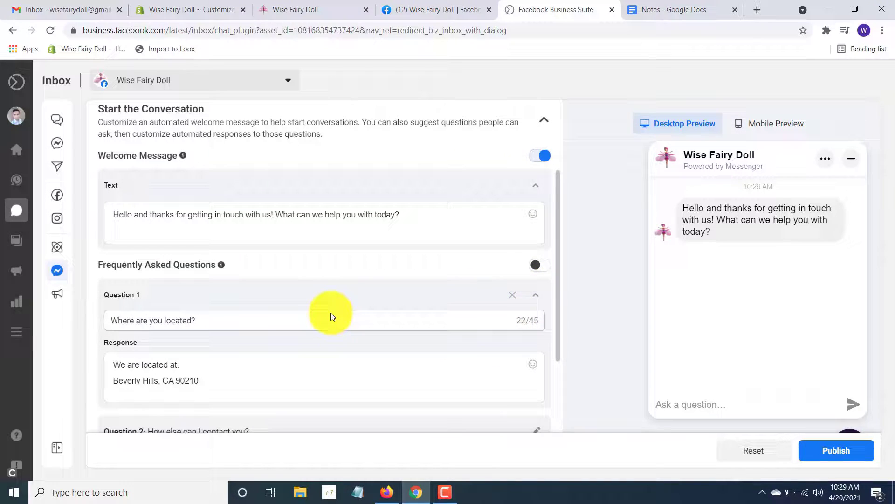
{"action": "left_click", "coordinate": [515, 293]}
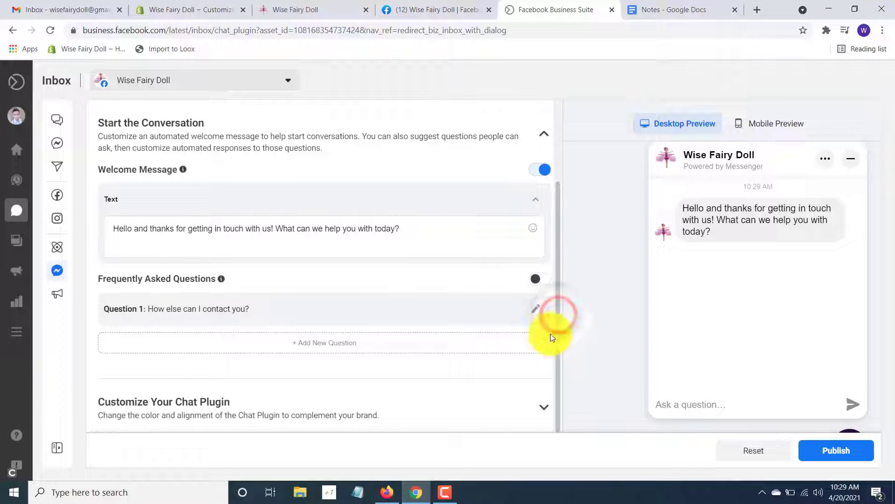
{"action": "left_click", "coordinate": [535, 311]}
{"action": "left_click", "coordinate": [516, 310]}
{"action": "left_click", "coordinate": [542, 320]}
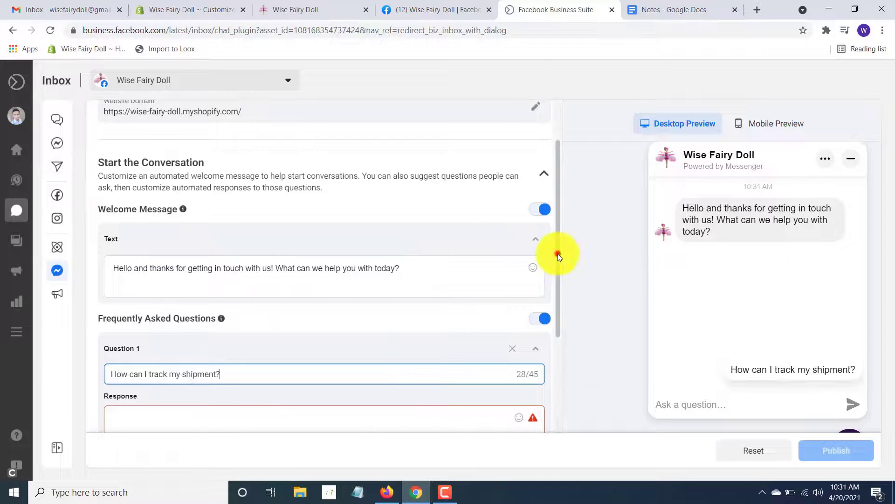
{"action": "scroll", "coordinate": [558, 254], "scroll_direction": "down", "scroll_amount": 2}
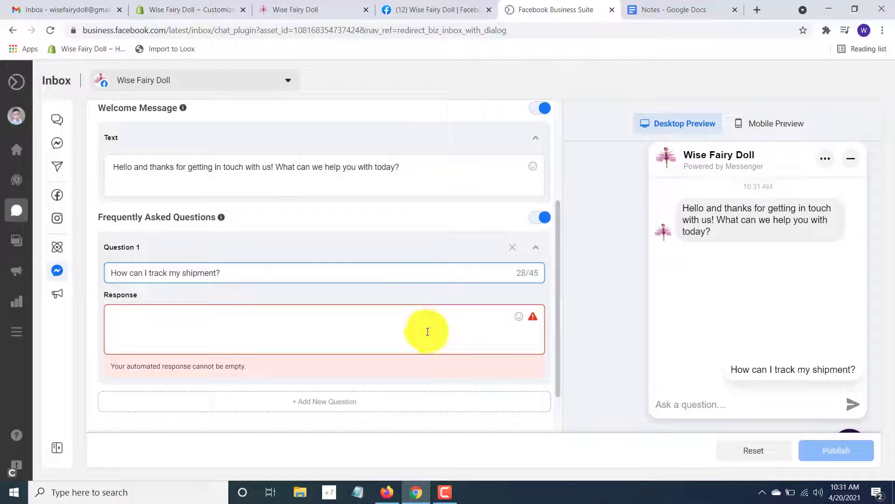
- Paste the shipment tracking answer from the notes into the first question's response
{"action": "left_click", "coordinate": [667, 6]}
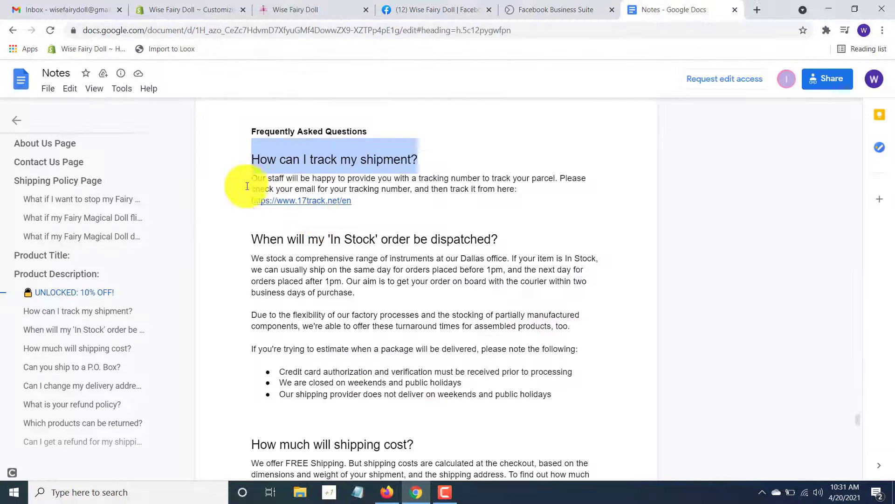
{"action": "left_click_drag", "start_coordinate": [242, 180], "coordinate": [373, 198]}
{"action": "key", "text": "ctrl+c"}
{"action": "left_click", "coordinate": [541, 8]}
{"action": "left_click", "coordinate": [221, 322]}
{"action": "key", "text": "ctrl+v"}
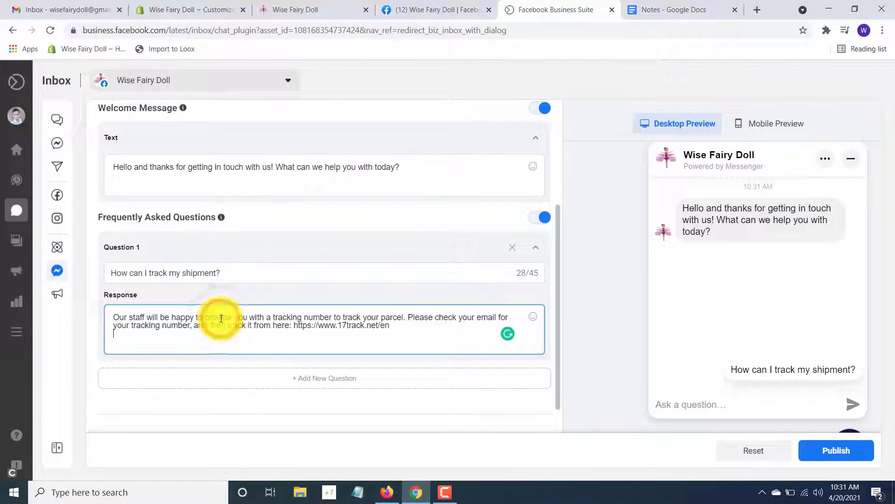
{"action": "scroll", "coordinate": [559, 280], "scroll_direction": "down", "scroll_amount": 1}
- Add Question 2 using the 'In Stock' dispatch heading from the notes
{"action": "left_click", "coordinate": [364, 343]}
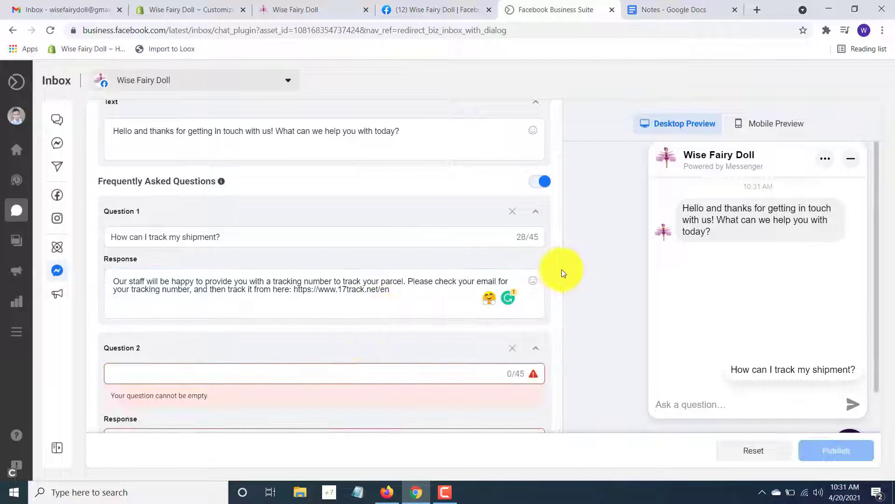
{"action": "scroll", "coordinate": [558, 304], "scroll_direction": "down", "scroll_amount": 3}
{"action": "left_click", "coordinate": [672, 9]}
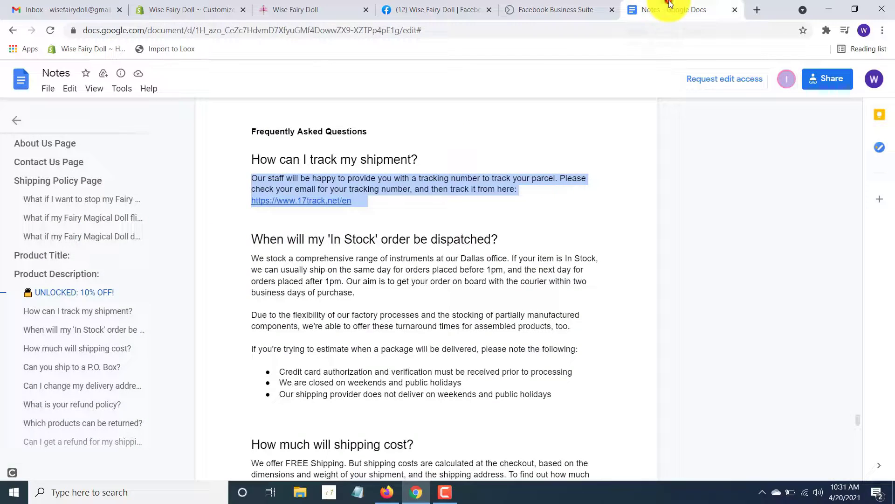
{"action": "scroll", "coordinate": [860, 421], "scroll_direction": "down", "scroll_amount": 2}
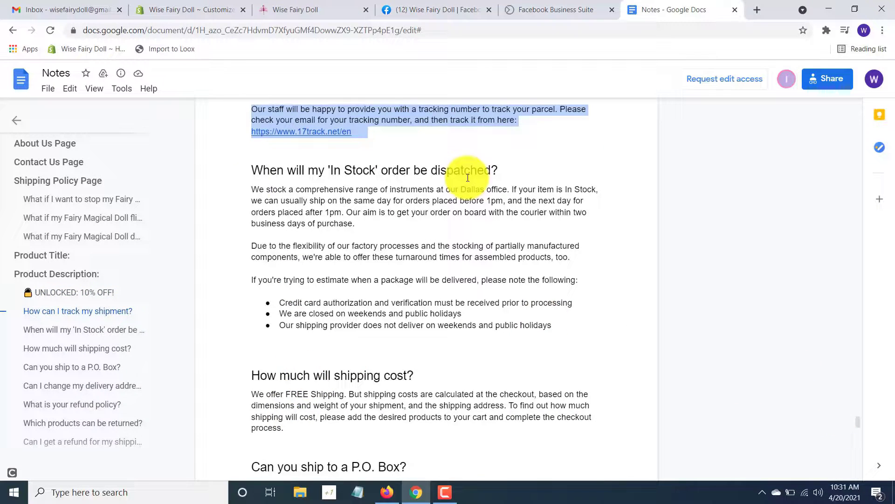
{"action": "left_click_drag", "start_coordinate": [246, 176], "coordinate": [512, 168]}
{"action": "key", "text": "ctrl+c"}
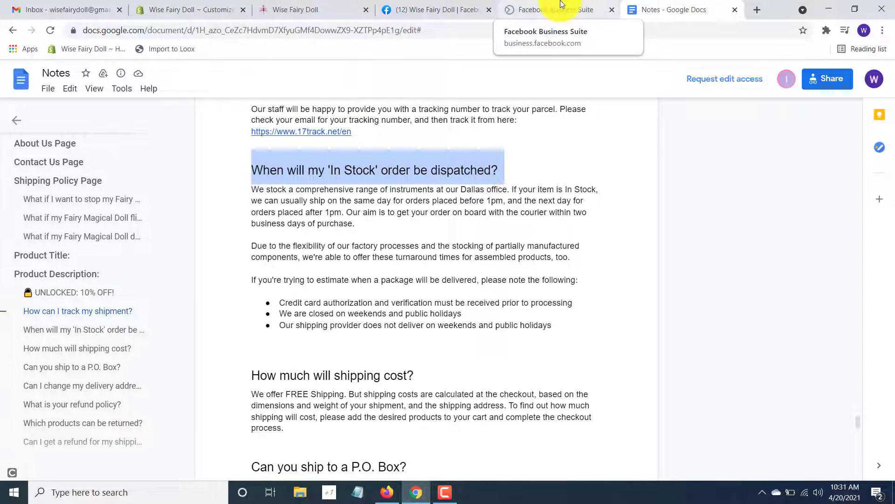
{"action": "left_click", "coordinate": [560, 4]}
{"action": "left_click", "coordinate": [252, 205]}
{"action": "key", "text": "ctrl+v"}
{"action": "left_click", "coordinate": [221, 262]}
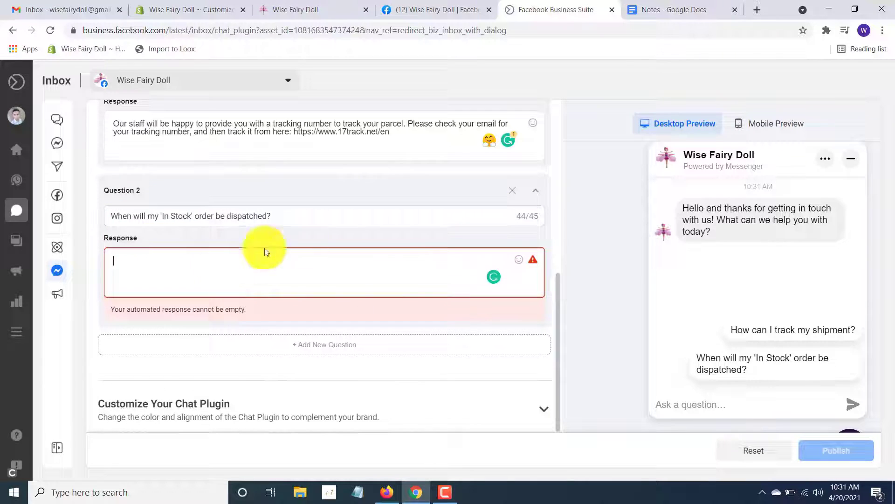
- Paste the dispatch answer as Question 2's response, keeping only its first paragraph
{"action": "left_click", "coordinate": [690, 7]}
{"action": "left_click_drag", "start_coordinate": [251, 190], "coordinate": [575, 343]}
{"action": "key", "text": "ctrl+c"}
{"action": "left_click", "coordinate": [560, 10]}
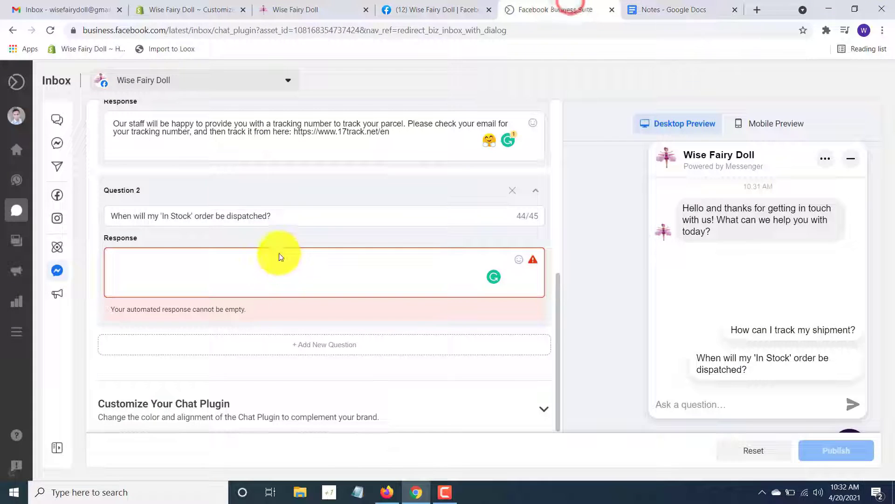
{"action": "left_click", "coordinate": [276, 259]}
{"action": "key", "text": "ctrl+v"}
{"action": "key", "text": "shift+Up"}
{"action": "key", "text": "shift+Up"}
{"action": "key", "text": "shift+Up"}
{"action": "key", "text": "shift+Up"}
{"action": "key", "text": "shift+Up"}
{"action": "key", "text": "shift+Up"}
{"action": "key", "text": "shift+Up"}
{"action": "key", "text": "shift+Up"}
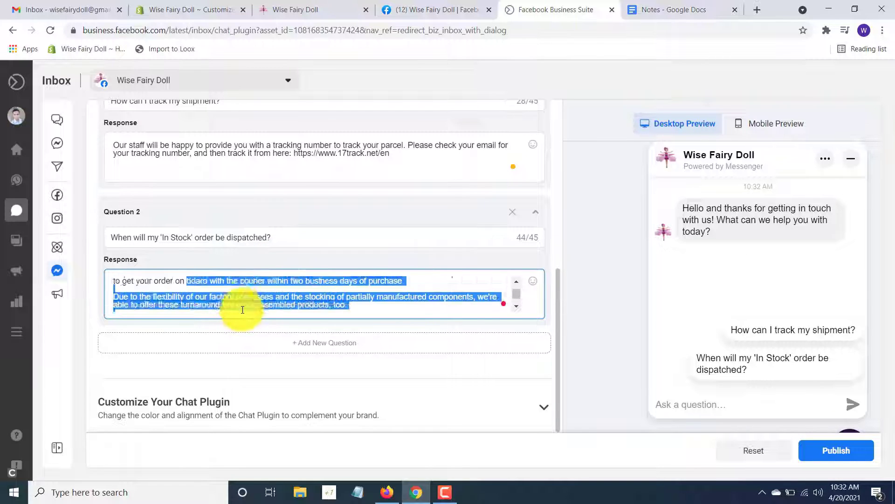
{"action": "key", "text": "shift+Down"}
{"action": "key", "text": "shift+Down"}
{"action": "key", "text": "shift+Down"}
{"action": "key", "text": "BackSpace"}
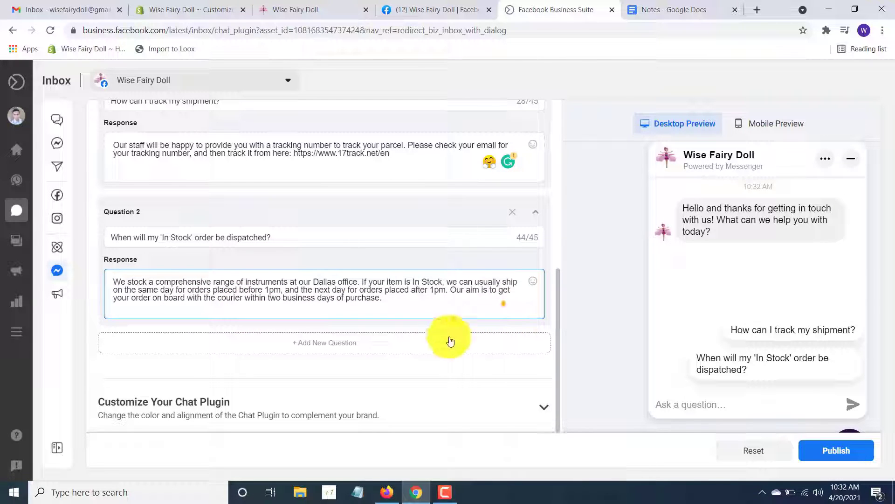
- Add Question 3 using the delivery address heading from the notes
{"action": "left_click", "coordinate": [333, 344]}
{"action": "scroll", "coordinate": [555, 303], "scroll_direction": "down", "scroll_amount": 2}
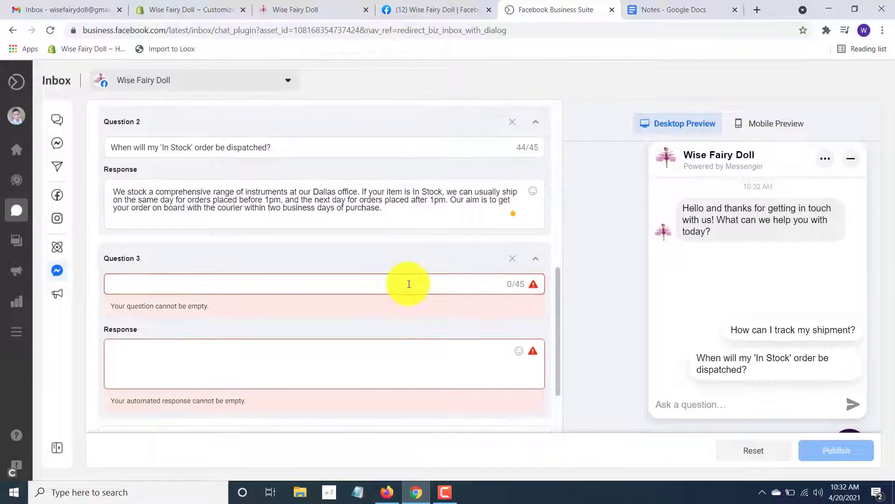
{"action": "left_click", "coordinate": [409, 283]}
{"action": "left_click", "coordinate": [677, 6]}
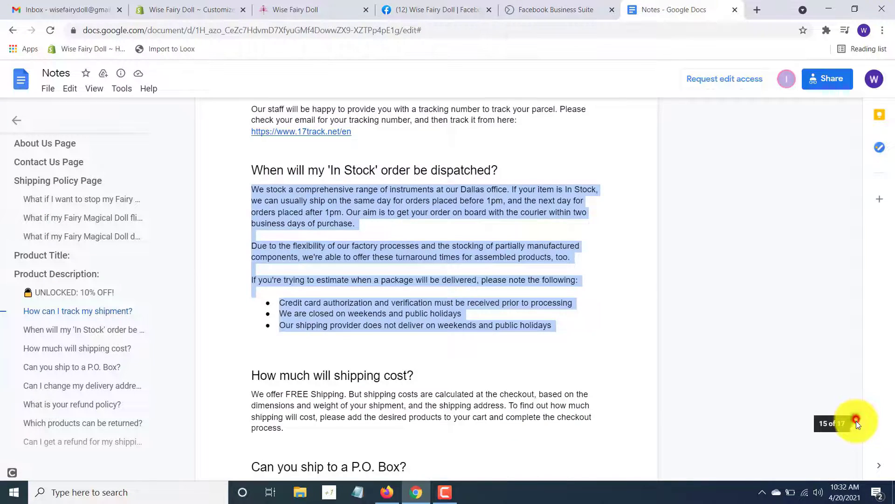
{"action": "left_click_drag", "start_coordinate": [856, 423], "coordinate": [853, 440]}
{"action": "left_click_drag", "start_coordinate": [248, 165], "coordinate": [453, 163]}
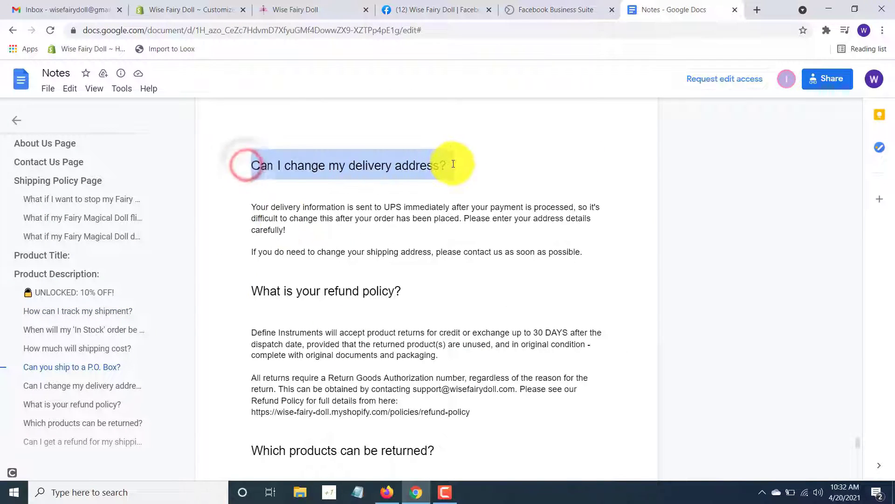
{"action": "key", "text": "ctrl+c"}
{"action": "key", "text": "ctrl+shift+Tab"}
{"action": "key", "text": "ctrl+v"}
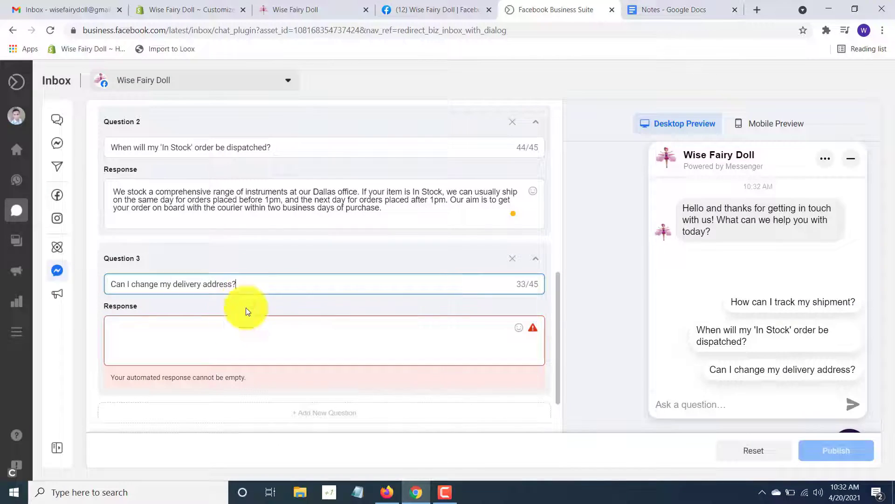
- Paste the two delivery address answer paragraphs as Question 3's response
{"action": "left_click", "coordinate": [226, 329]}
{"action": "left_click", "coordinate": [660, 8]}
{"action": "left_click_drag", "start_coordinate": [251, 205], "coordinate": [609, 258]}
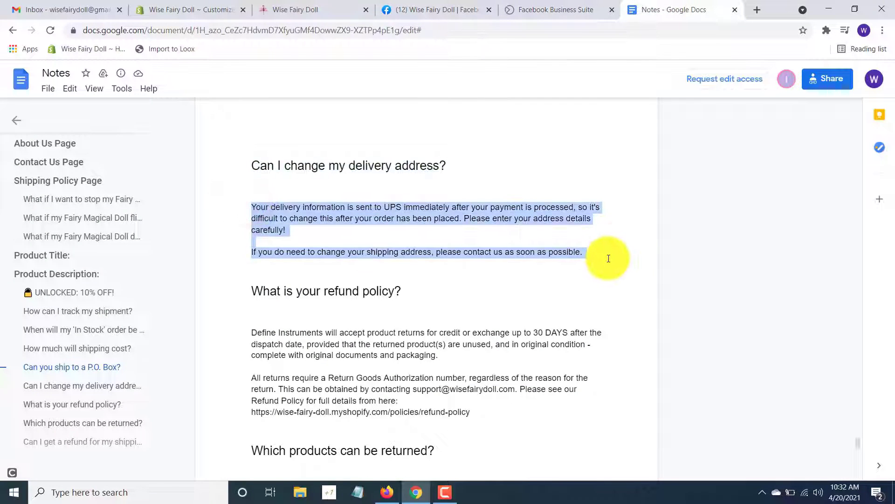
{"action": "key", "text": "ctrl+c"}
{"action": "left_click", "coordinate": [550, 8]}
{"action": "key", "text": "ctrl+v"}
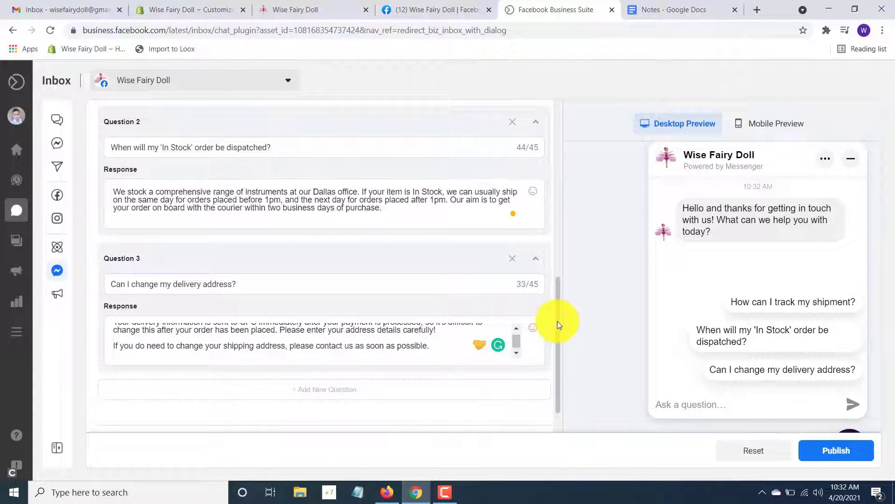
{"action": "left_click_drag", "start_coordinate": [557, 321], "coordinate": [557, 373]}
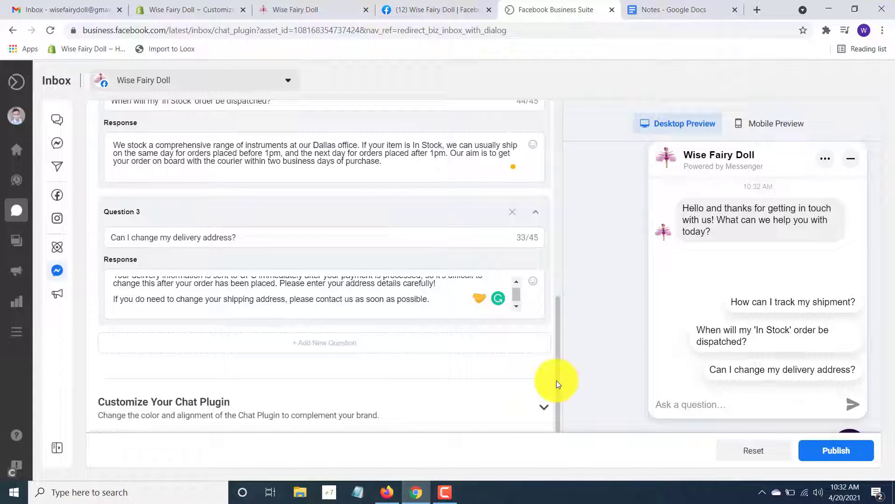
- Publish the chat plugin changes and switch to the live store tab
{"action": "left_click", "coordinate": [850, 459]}
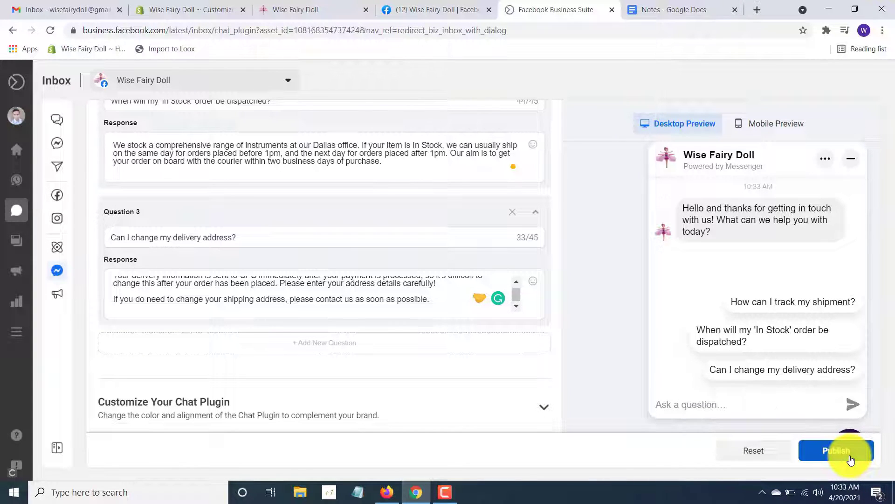
{"action": "left_click_drag", "start_coordinate": [558, 347], "coordinate": [547, 307]}
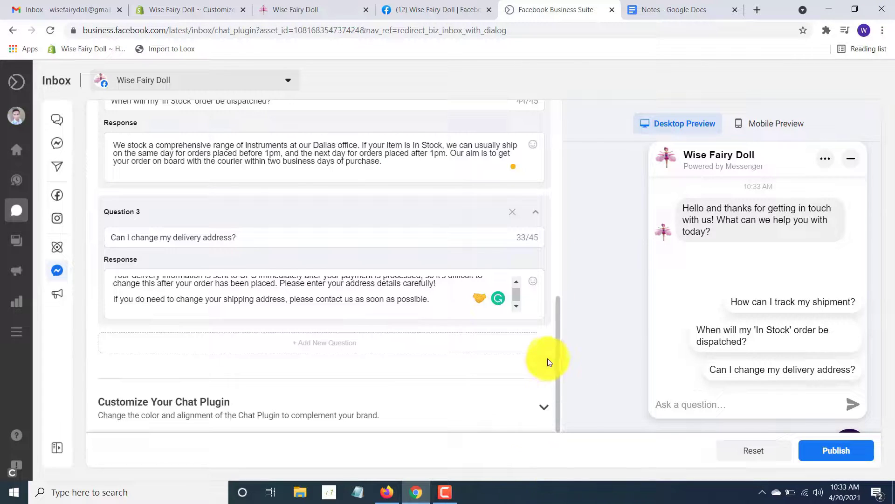
{"action": "scroll", "coordinate": [564, 293], "scroll_direction": "up", "scroll_amount": 3}
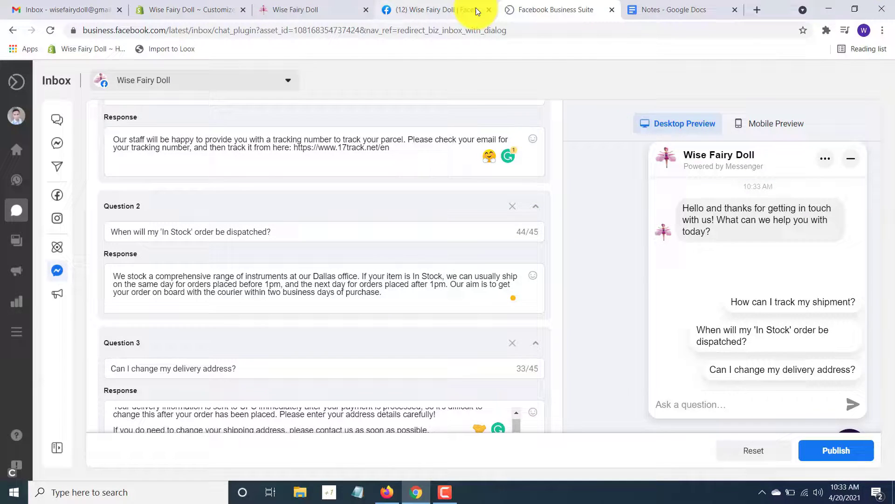
{"action": "left_click", "coordinate": [884, 31]}
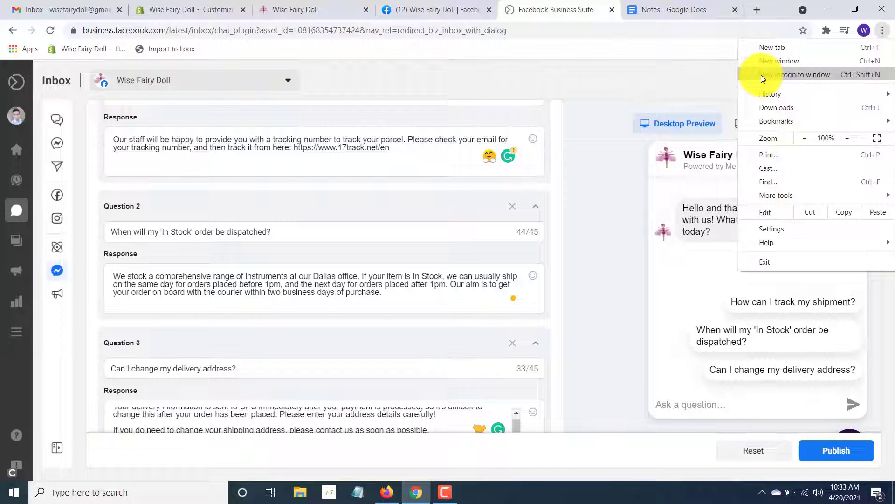
{"action": "left_click", "coordinate": [298, 3]}
{"action": "left_click", "coordinate": [298, 4]}
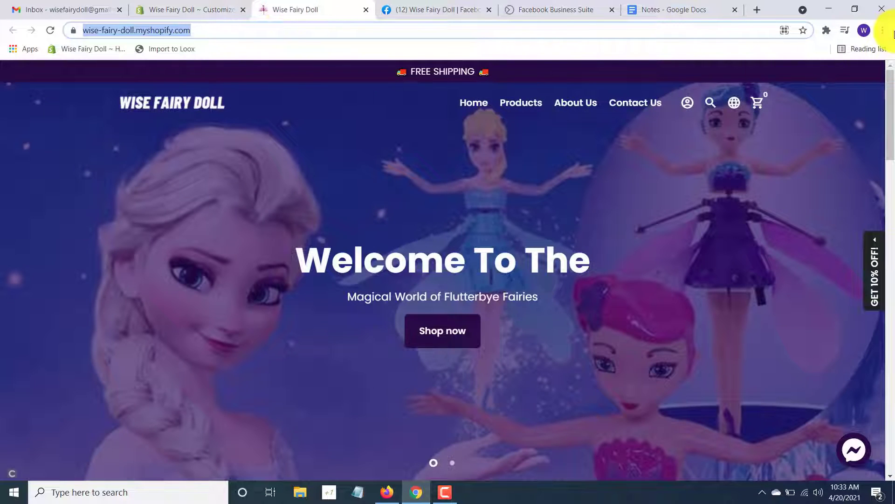
- Load the store in a private window, enter the store password and accept cookies
{"action": "left_click", "coordinate": [883, 30]}
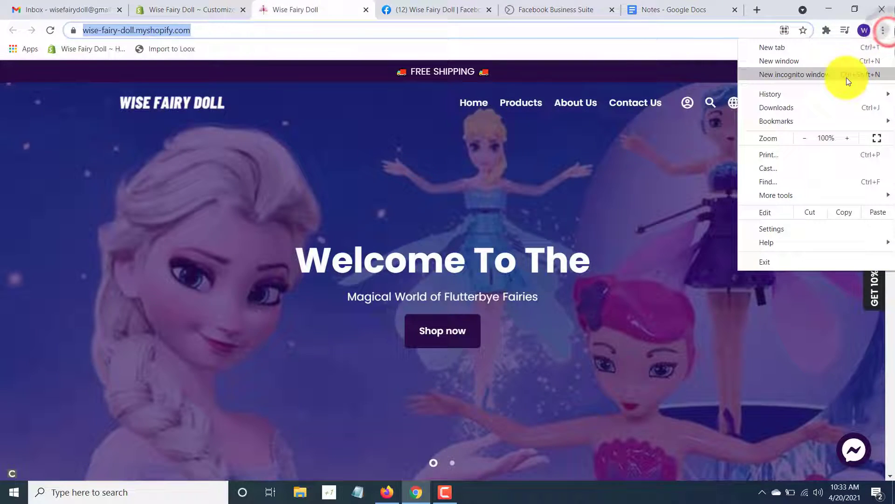
{"action": "left_click", "coordinate": [847, 75]}
{"action": "key", "text": "ctrl+v"}
{"action": "key", "text": "Return"}
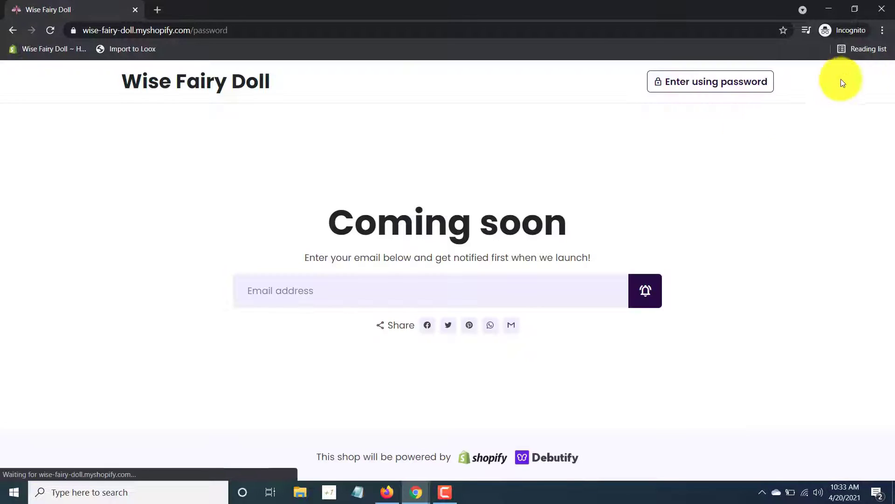
{"action": "left_click", "coordinate": [723, 87]}
{"action": "left_click", "coordinate": [437, 284]}
{"action": "type", "text": "•"}
{"action": "left_click", "coordinate": [595, 288]}
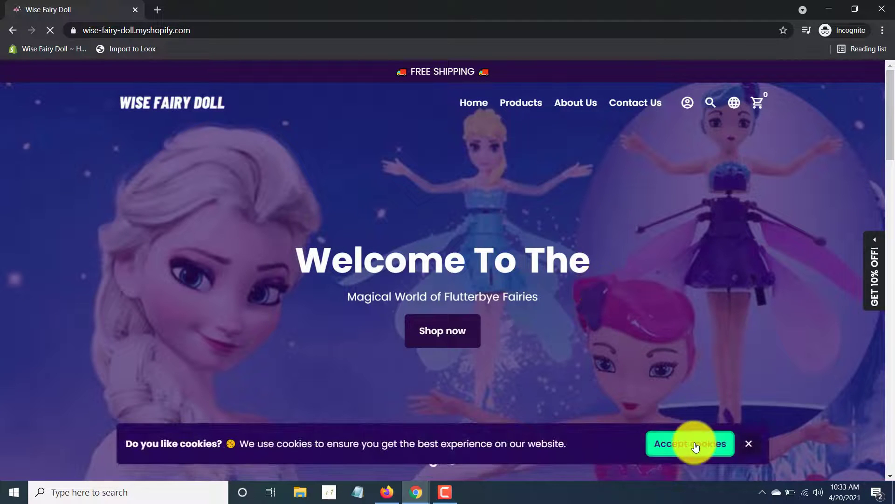
{"action": "left_click", "coordinate": [692, 445]}
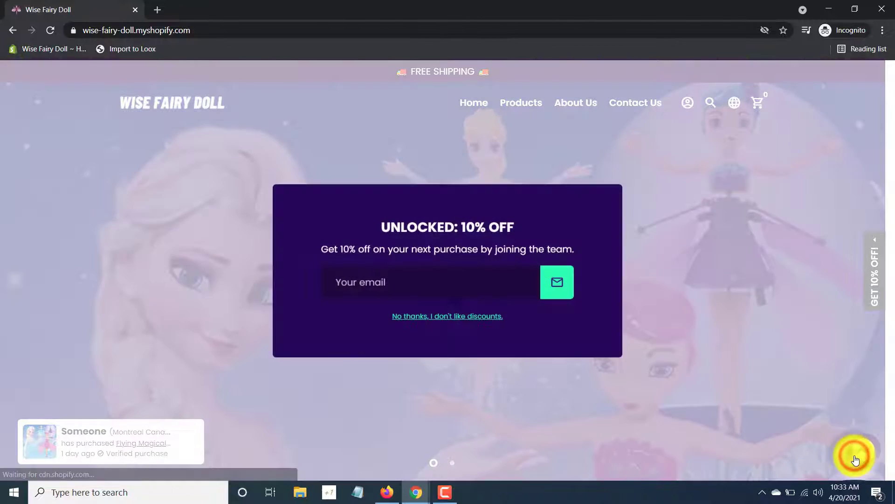
- As a guest in Messenger chat, ask the tracking, In Stock shipping and delivery-address FAQs, then send 'Hello'
{"action": "left_click", "coordinate": [854, 450]}
{"action": "left_click", "coordinate": [454, 317]}
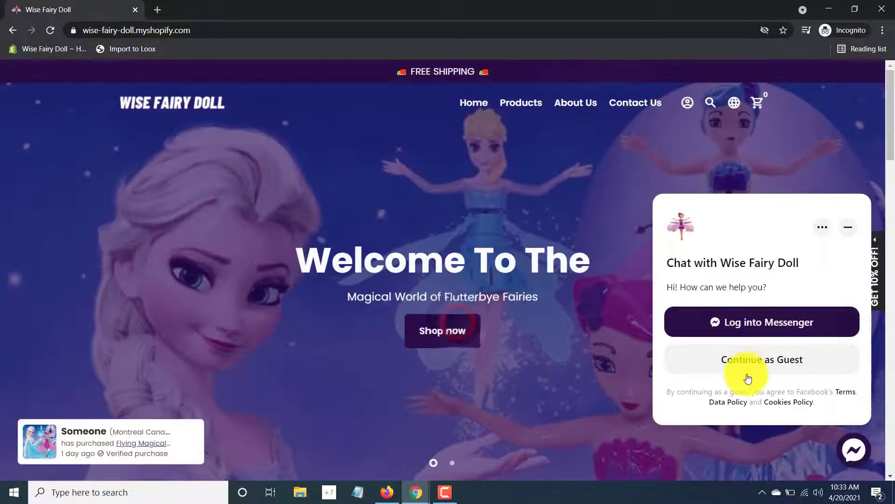
{"action": "left_click", "coordinate": [748, 379]}
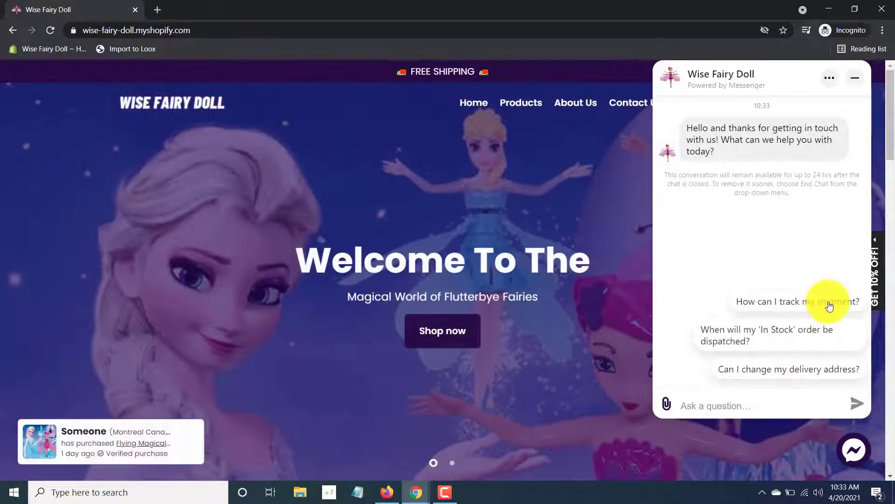
{"action": "left_click", "coordinate": [829, 305]}
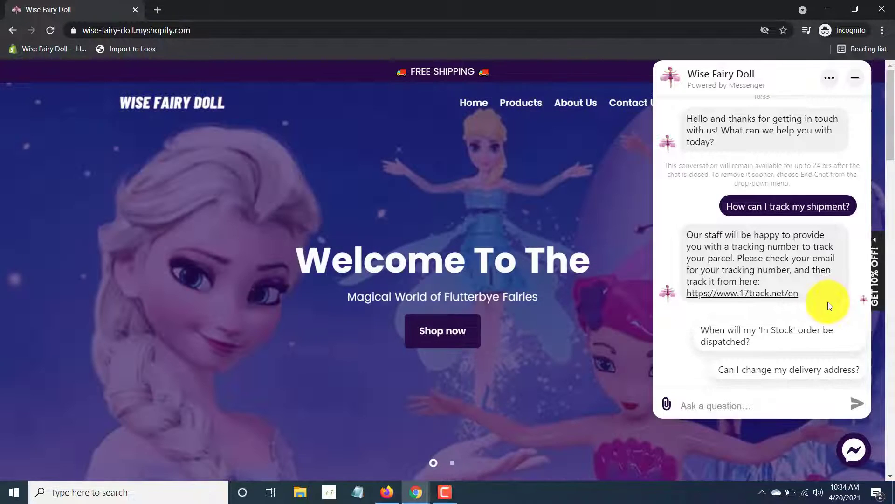
{"action": "left_click", "coordinate": [769, 345]}
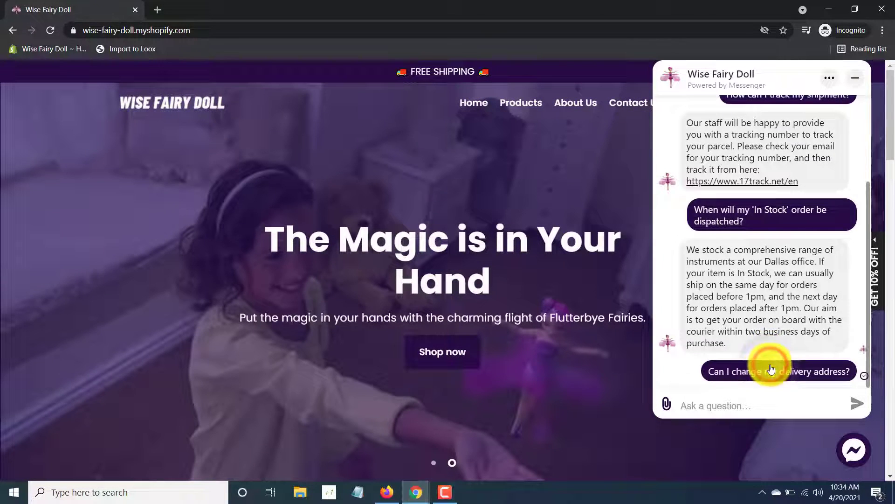
{"action": "left_click", "coordinate": [772, 369]}
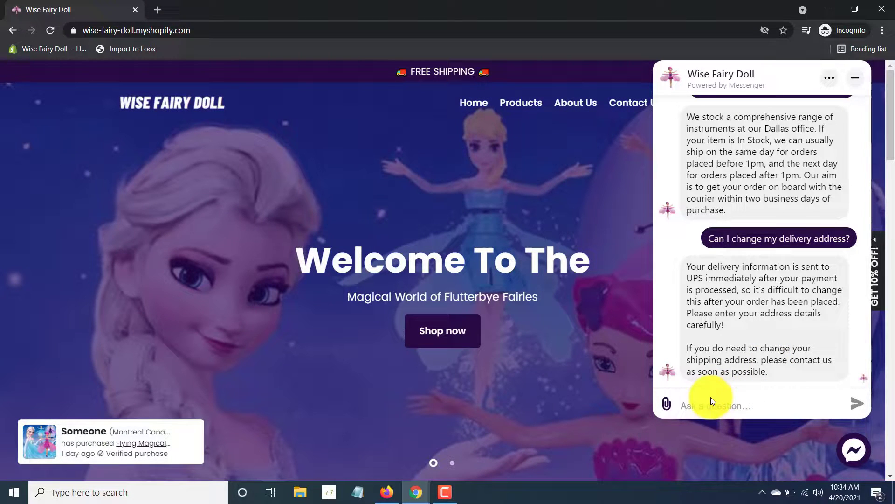
{"action": "left_click", "coordinate": [703, 409]}
{"action": "type", "text": "Hell"}
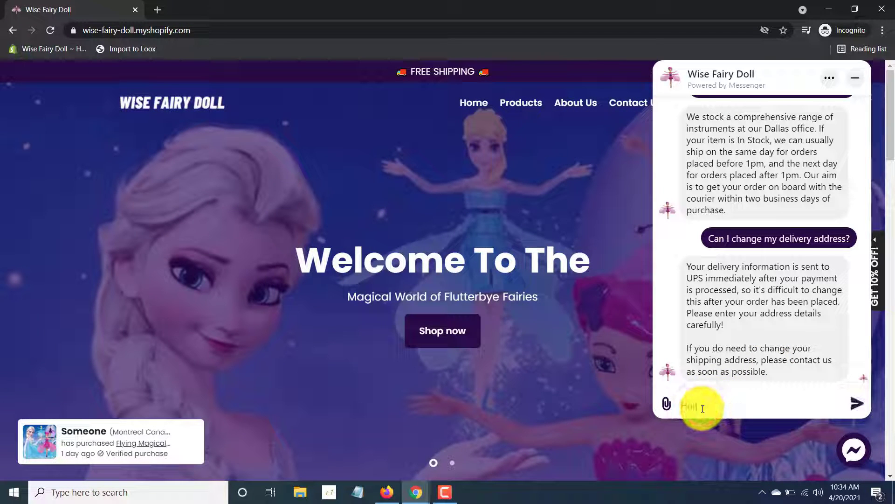
{"action": "type", "text": "o"}
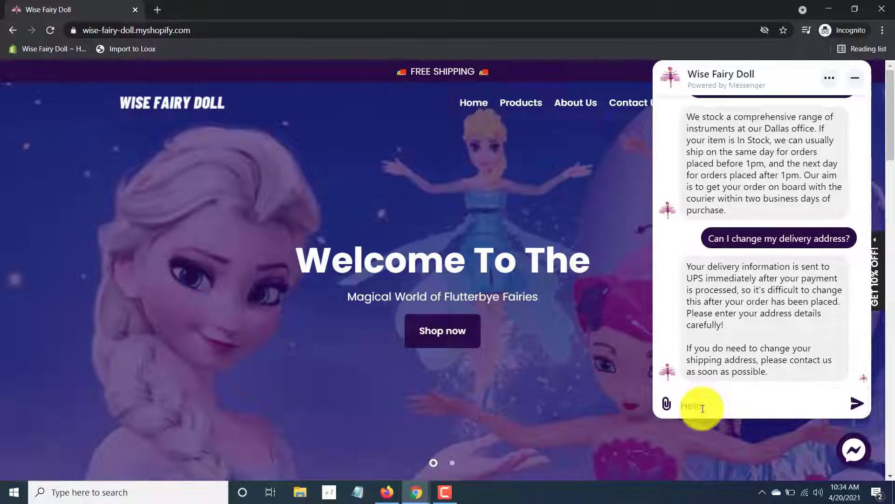
{"action": "key", "text": "Return"}
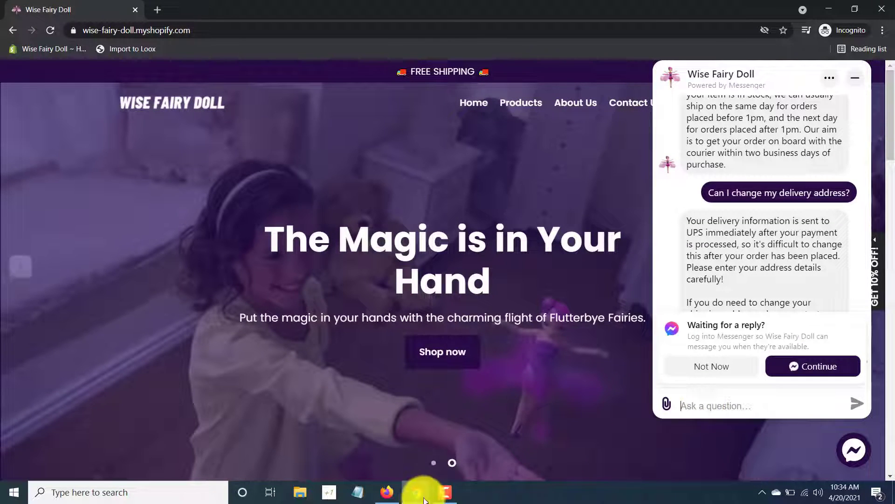
- Reply 'Hi how can I help you?' to the guest's Hello from the Business Suite inbox
{"action": "mouse_move", "coordinate": [416, 491]}
{"action": "left_click", "coordinate": [382, 440]}
{"action": "left_click", "coordinate": [512, 5]}
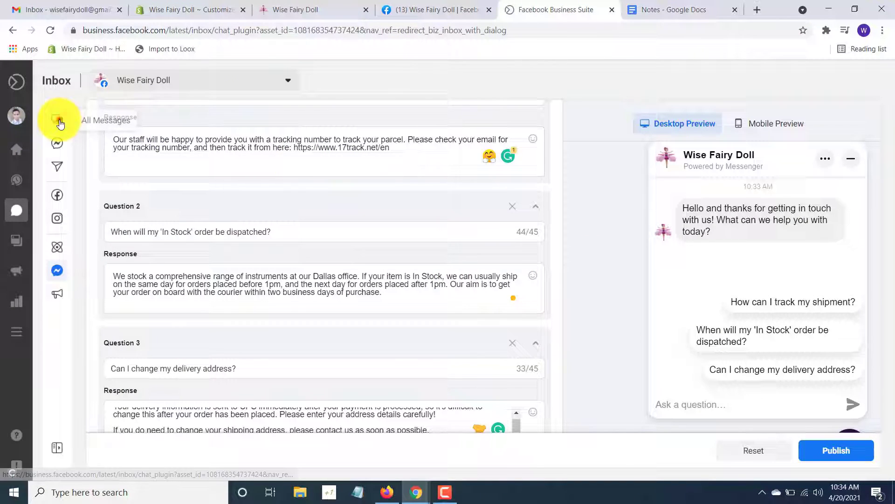
{"action": "left_click", "coordinate": [57, 121]}
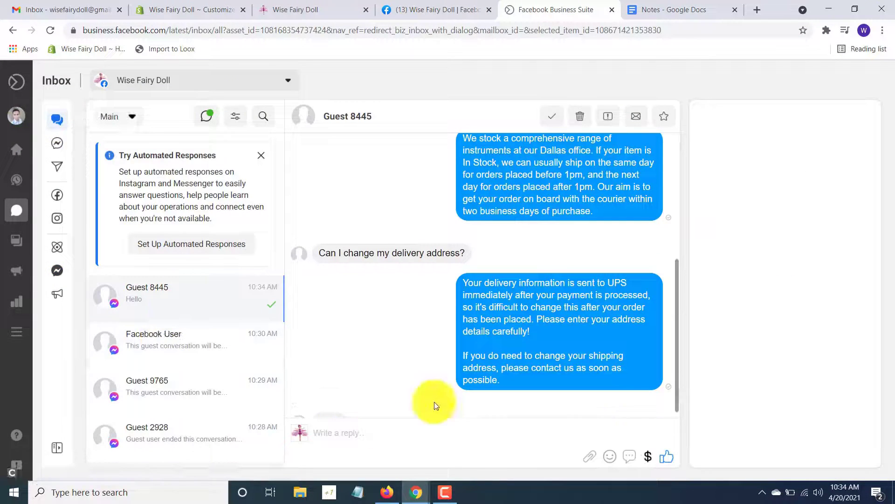
{"action": "left_click_drag", "start_coordinate": [676, 374], "coordinate": [671, 418]}
{"action": "left_click", "coordinate": [357, 438]}
{"action": "type", "text": "Hi"}
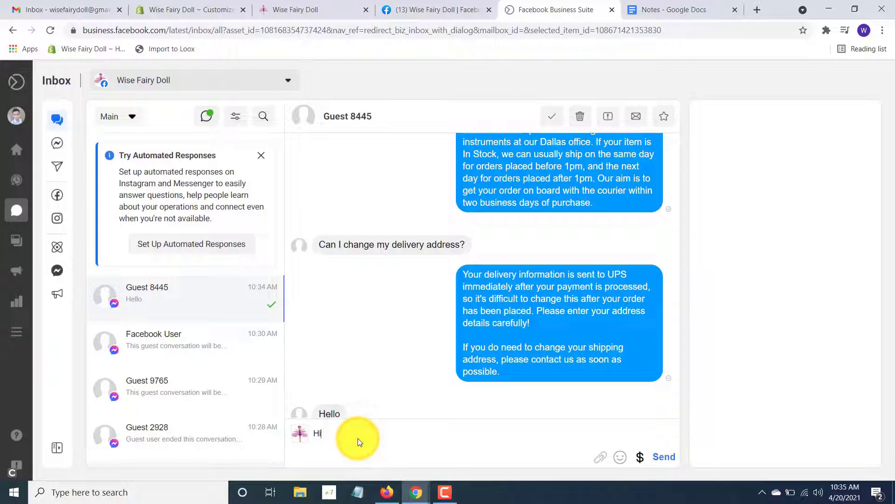
{"action": "type", "text": " how can I help you?"}
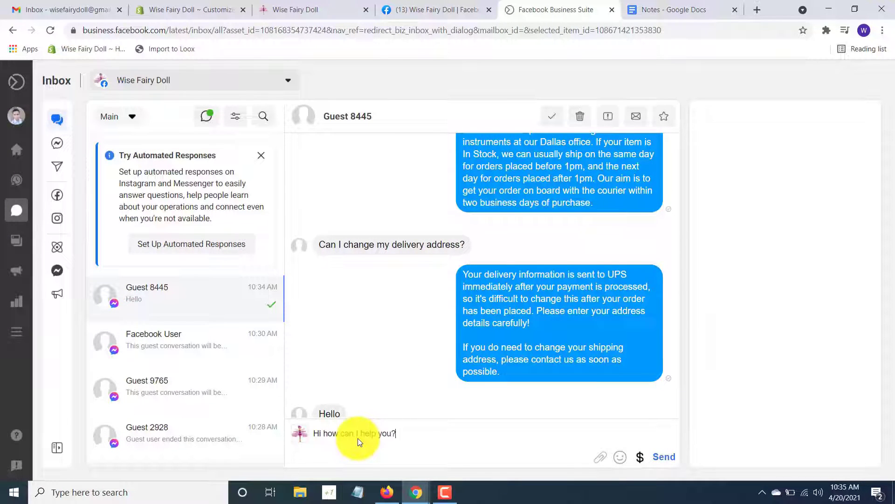
{"action": "key", "text": "Return"}
{"action": "mouse_move", "coordinate": [425, 494]}
{"action": "left_click", "coordinate": [506, 450]}
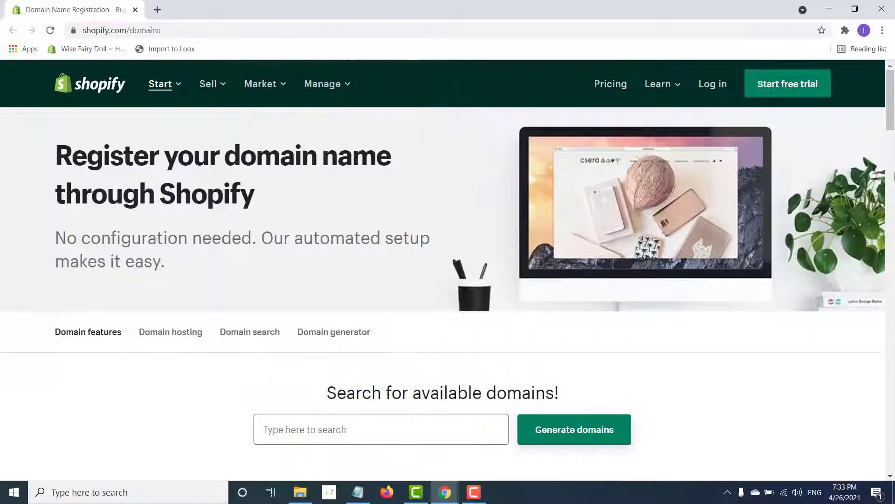
{"action": "scroll", "coordinate": [894, 175], "scroll_direction": "down", "scroll_amount": 2}
{"action": "scroll", "coordinate": [894, 175], "scroll_direction": "down", "scroll_amount": 3}
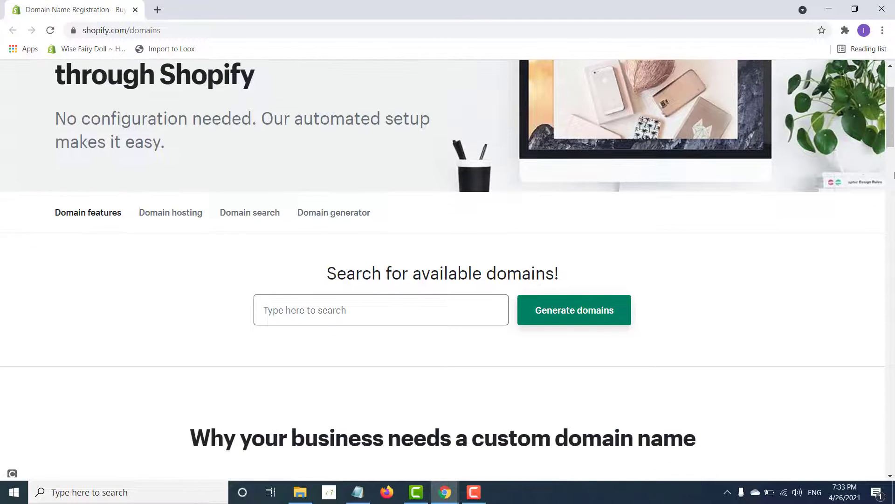
{"action": "scroll", "coordinate": [894, 175], "scroll_direction": "down", "scroll_amount": 3}
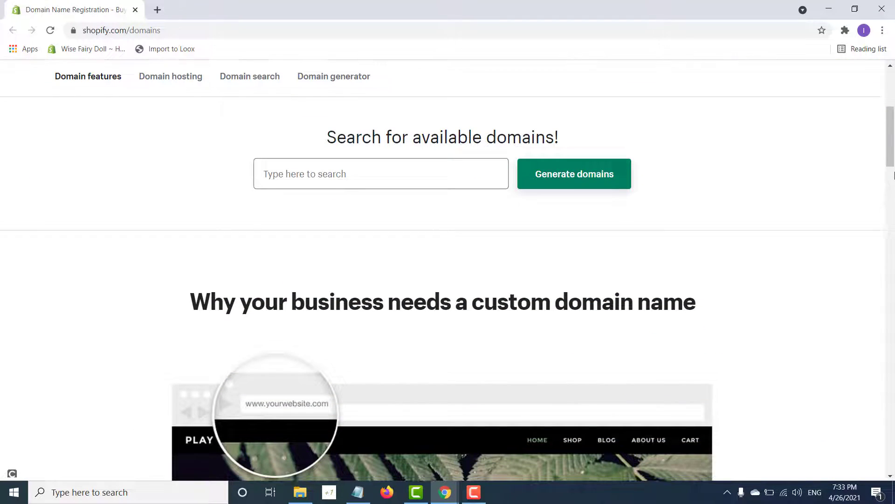
{"action": "scroll", "coordinate": [894, 175], "scroll_direction": "down", "scroll_amount": 3}
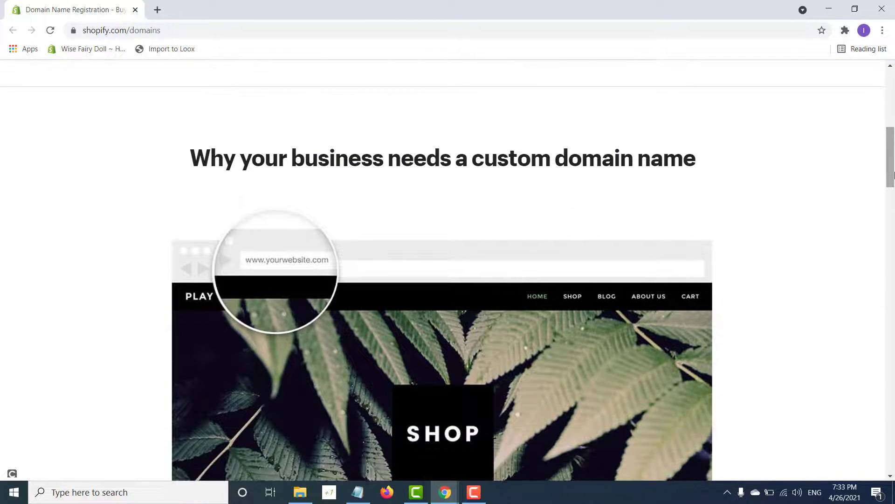
{"action": "scroll", "coordinate": [894, 175], "scroll_direction": "down", "scroll_amount": 3}
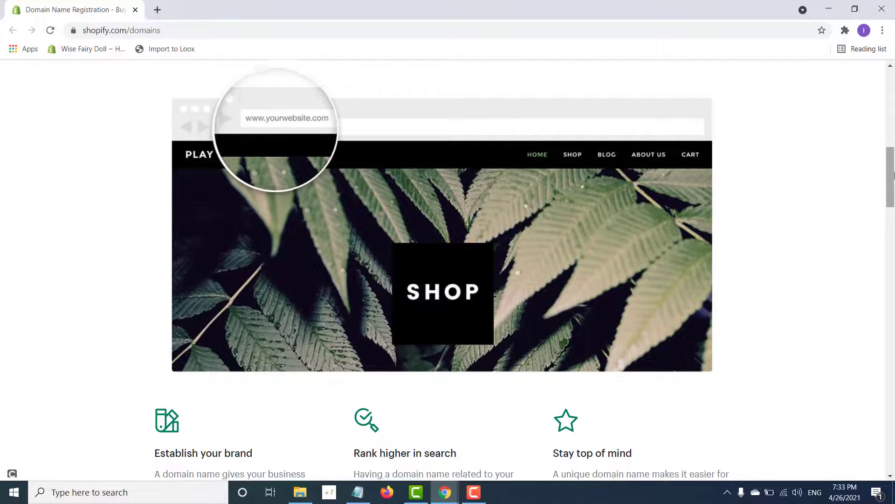
{"action": "scroll", "coordinate": [894, 176], "scroll_direction": "down", "scroll_amount": 3}
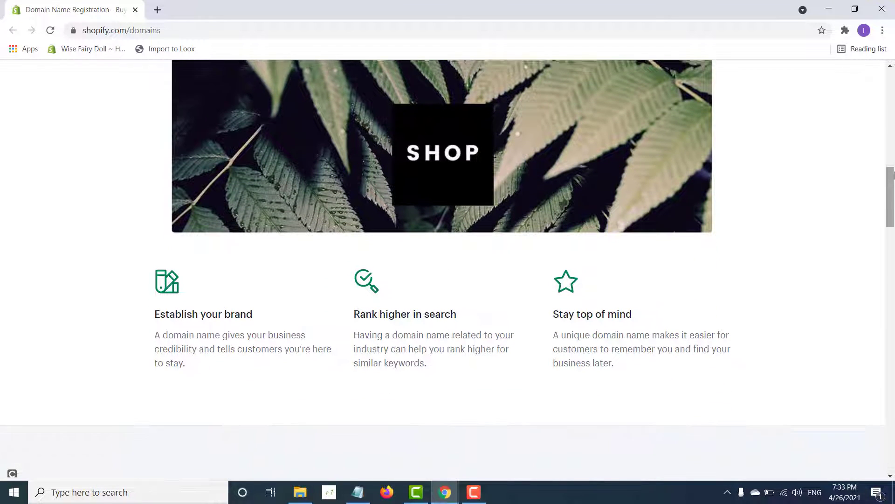
{"action": "scroll", "coordinate": [894, 175], "scroll_direction": "down", "scroll_amount": 3}
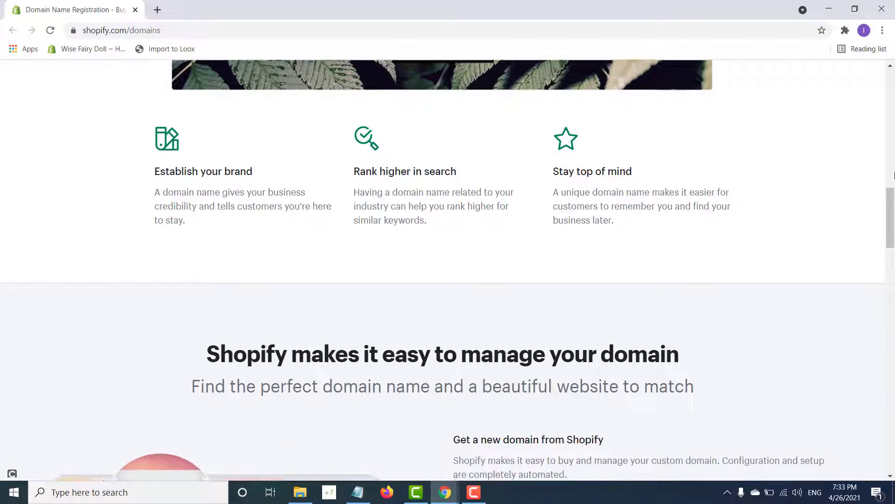
{"action": "scroll", "coordinate": [894, 175], "scroll_direction": "down", "scroll_amount": 3}
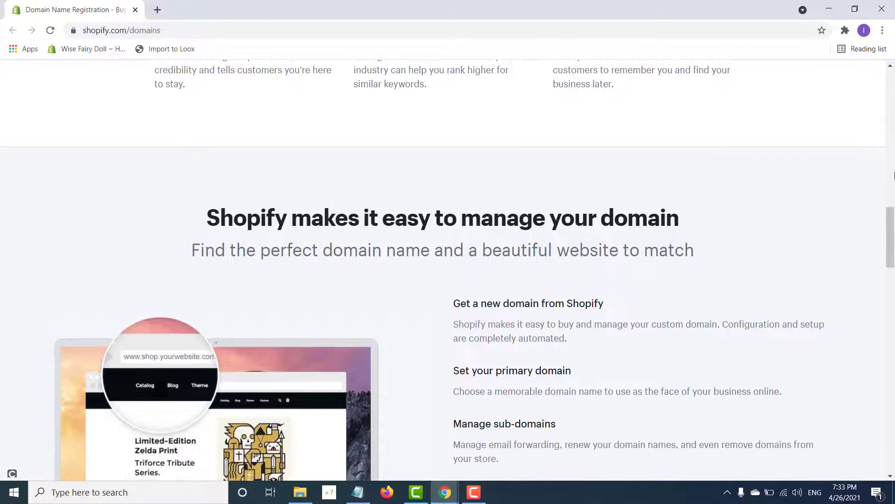
{"action": "scroll", "coordinate": [894, 175], "scroll_direction": "down", "scroll_amount": 1}
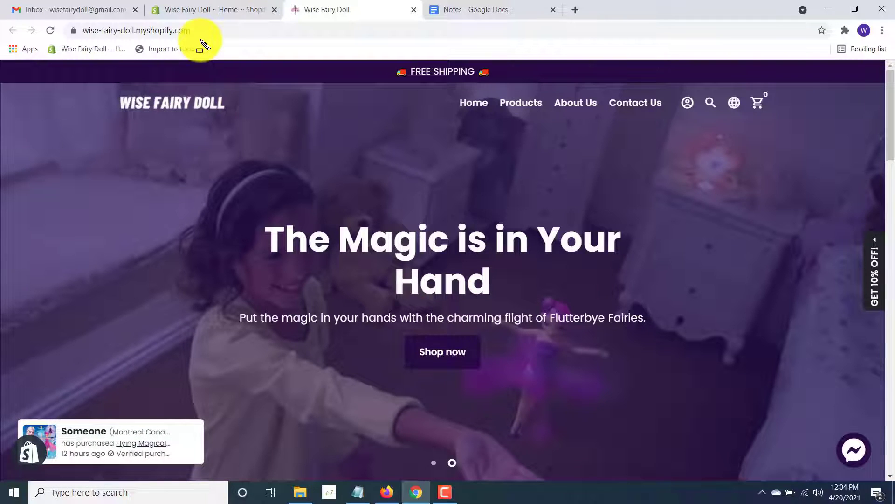
- Search Online Store > Domains for wisefairydoll and buy wisefairydoll.com at $14/year
{"action": "left_click", "coordinate": [172, 7]}
{"action": "left_click", "coordinate": [58, 295]}
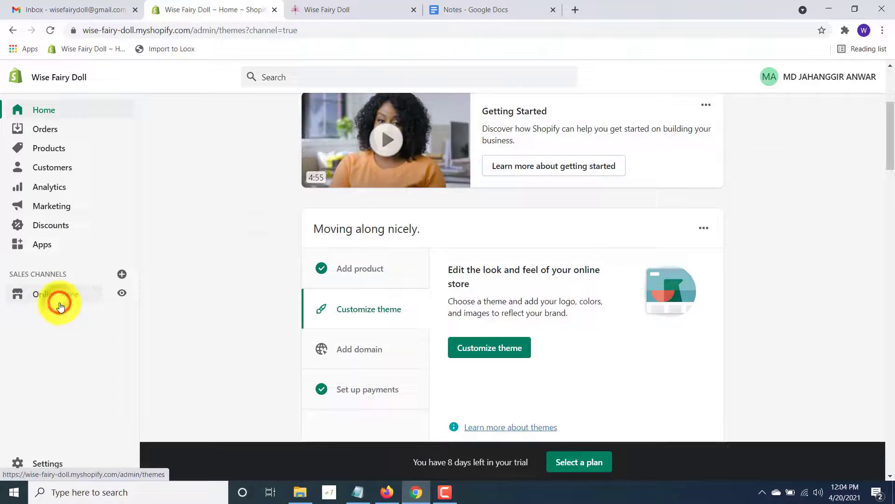
{"action": "left_click", "coordinate": [55, 392]}
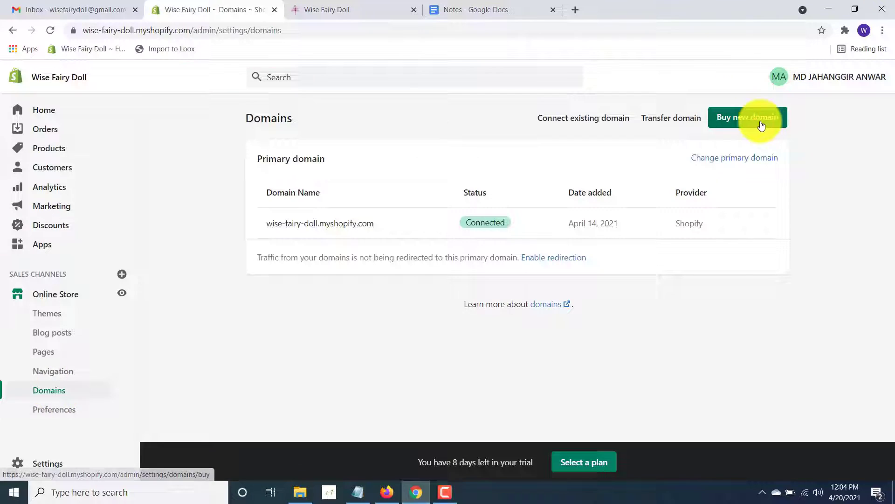
{"action": "left_click", "coordinate": [756, 121]}
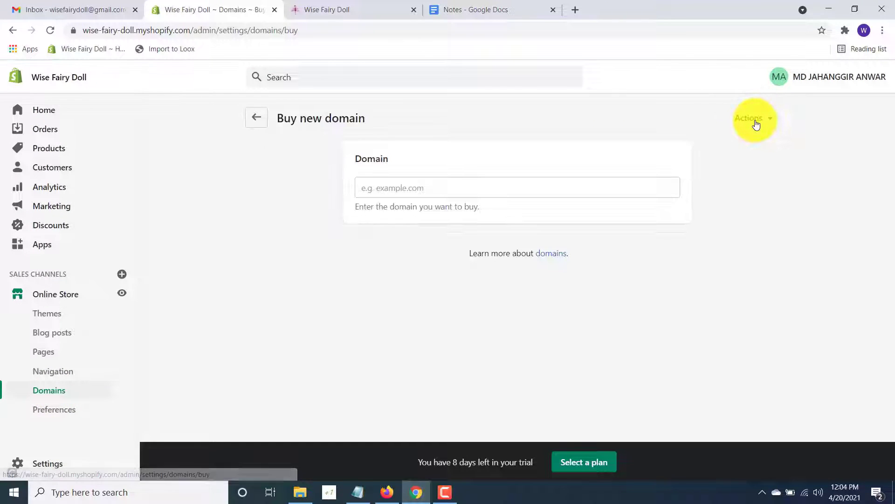
{"action": "left_click", "coordinate": [429, 192]}
{"action": "type", "text": "wise"}
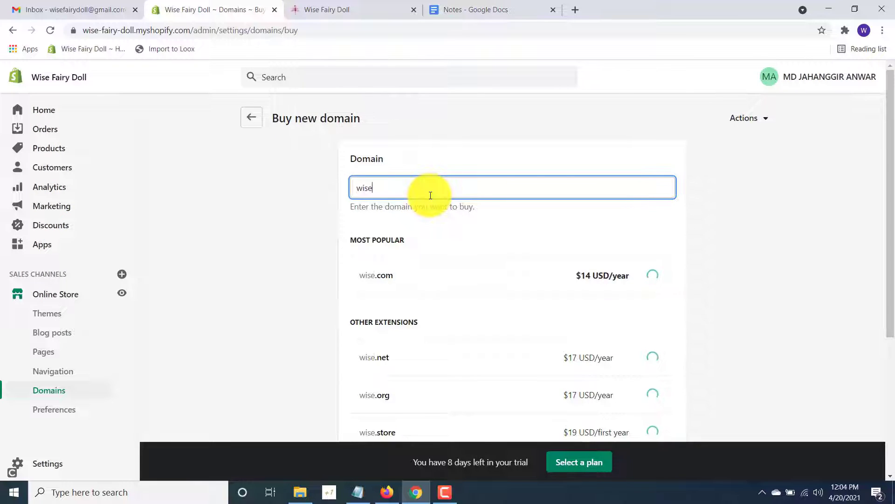
{"action": "type", "text": "fairydoll"}
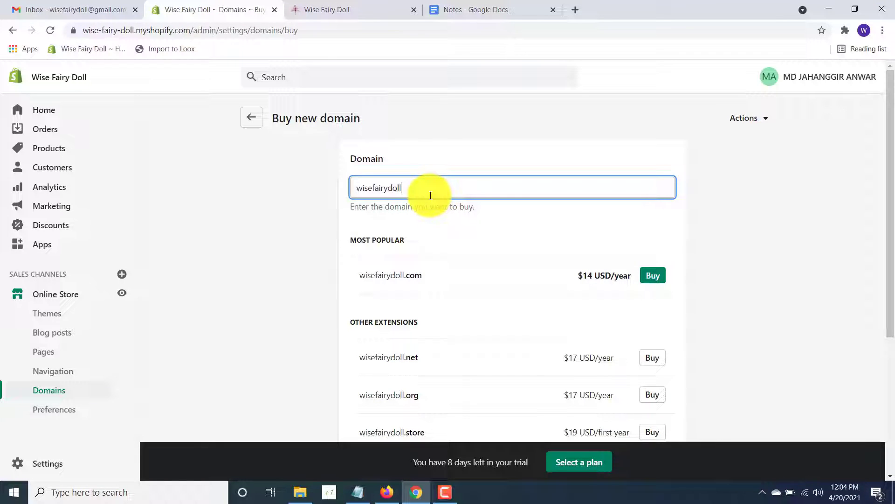
{"action": "left_click", "coordinate": [651, 278]}
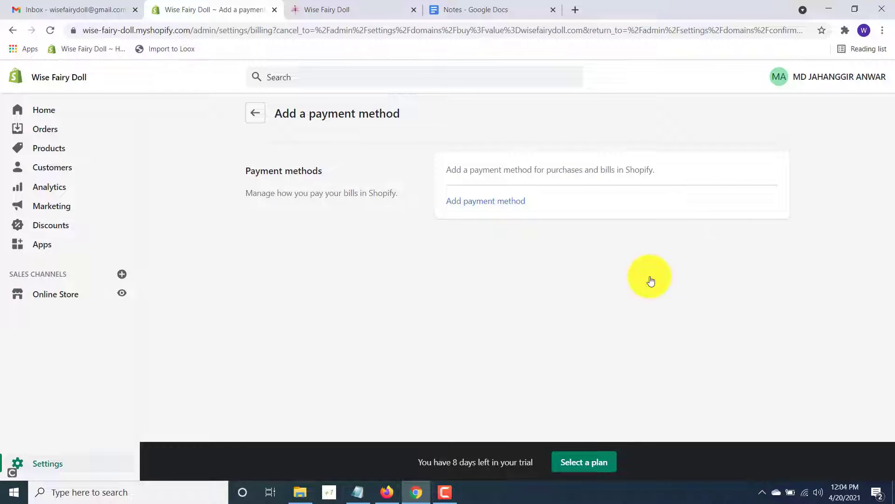
- Start adding a credit card, entering the card number, expiry date and security code
{"action": "left_click", "coordinate": [505, 201]}
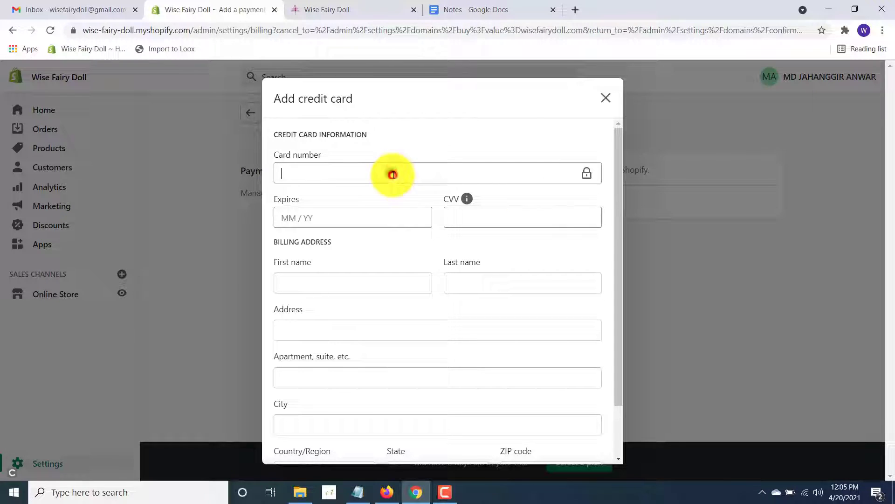
{"action": "left_click", "coordinate": [334, 216]}
{"action": "type", "text": "0823"}
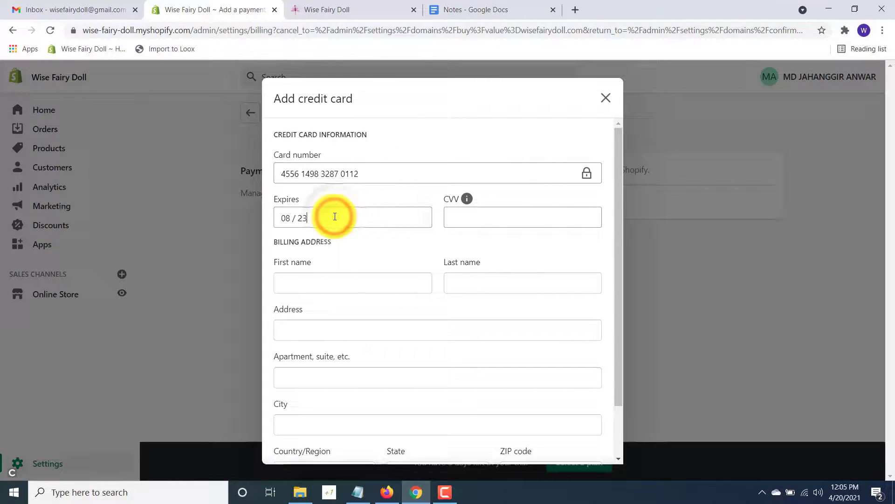
{"action": "left_click", "coordinate": [536, 216]}
- Enter the cardholder's name and Austin billing address from the suggestion, then save the card
{"action": "left_click", "coordinate": [329, 283]}
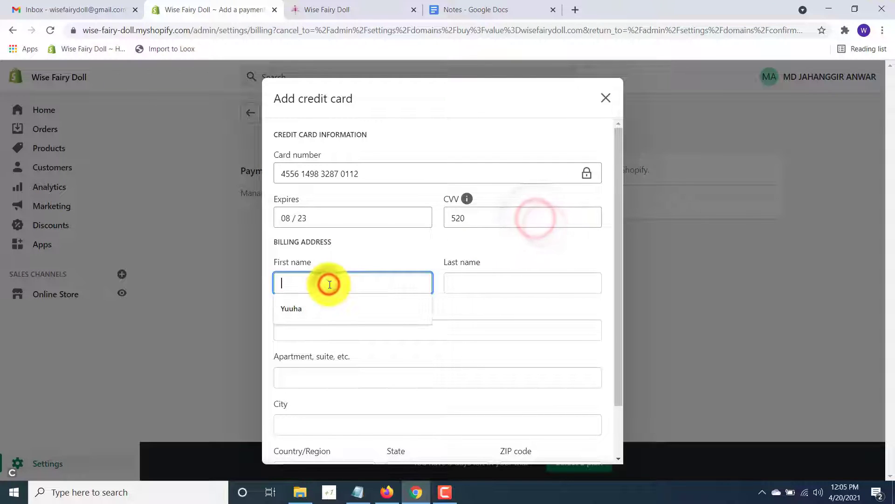
{"action": "key", "text": "Tab"}
{"action": "key", "text": "Tab"}
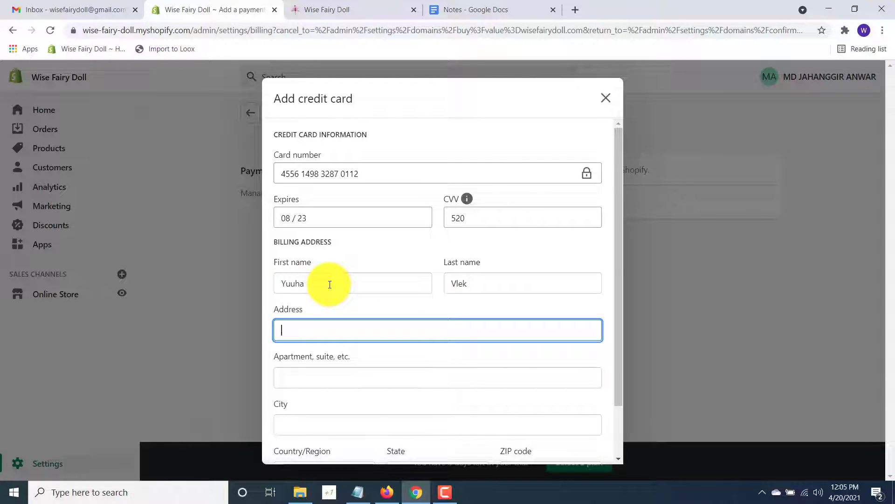
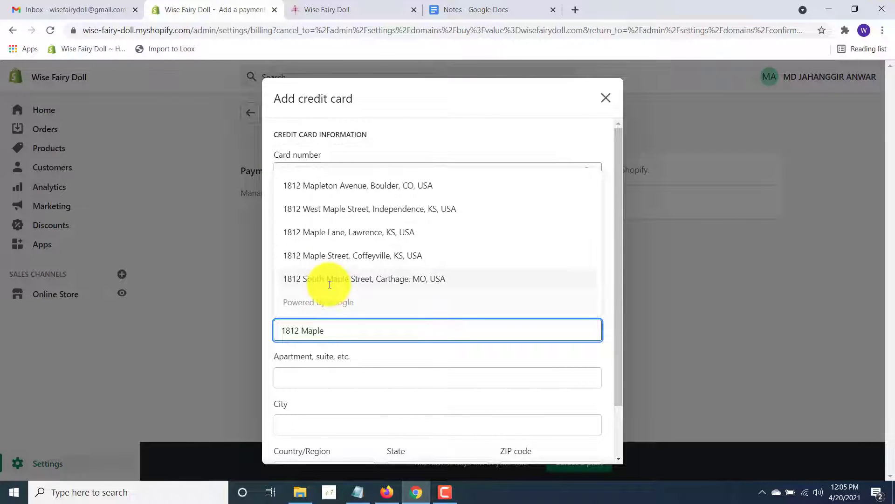
{"action": "left_click", "coordinate": [386, 189]}
{"action": "scroll", "coordinate": [596, 326], "scroll_direction": "down", "scroll_amount": 3}
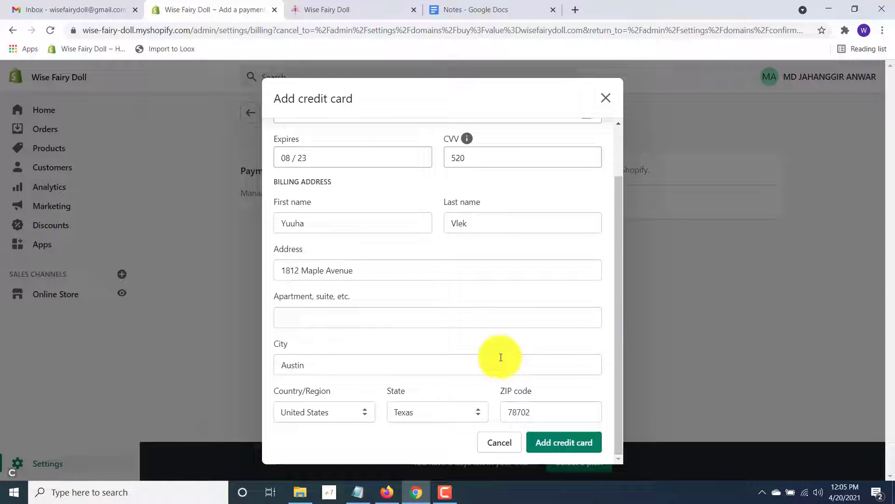
{"action": "left_click", "coordinate": [567, 448]}
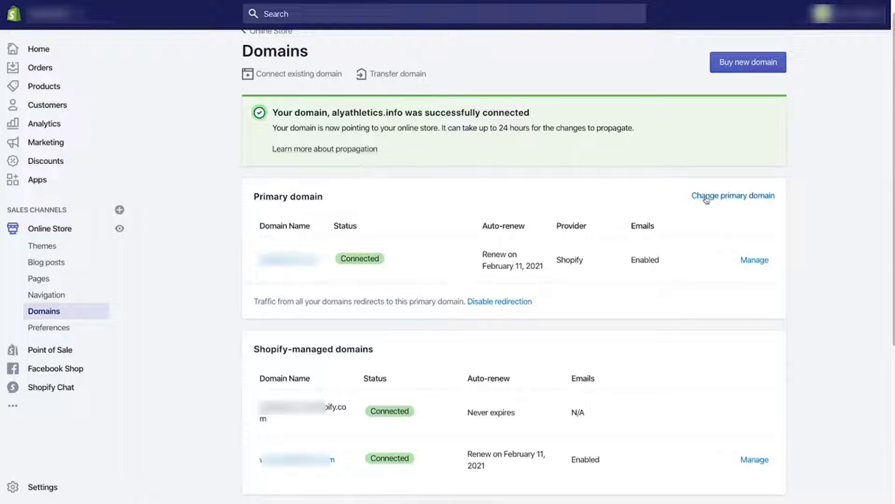
- Change the primary domain to the connected third-party domain and save
{"action": "left_click", "coordinate": [707, 197]}
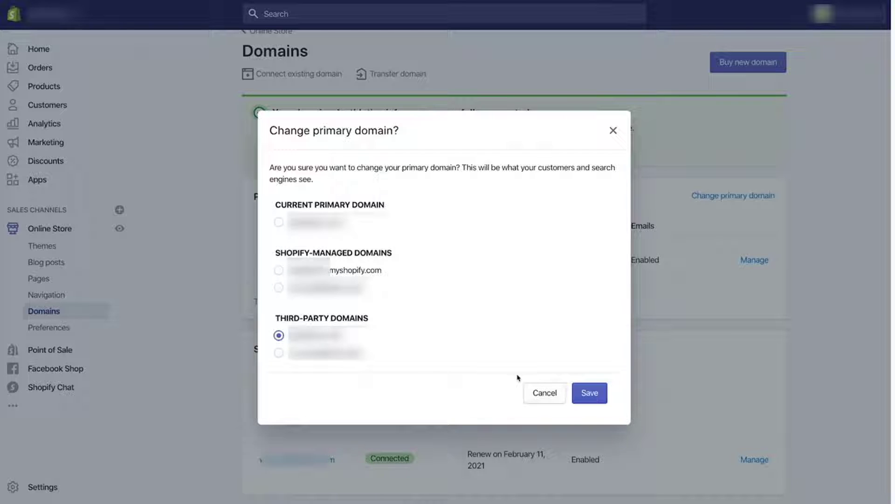
{"action": "left_click", "coordinate": [586, 394]}
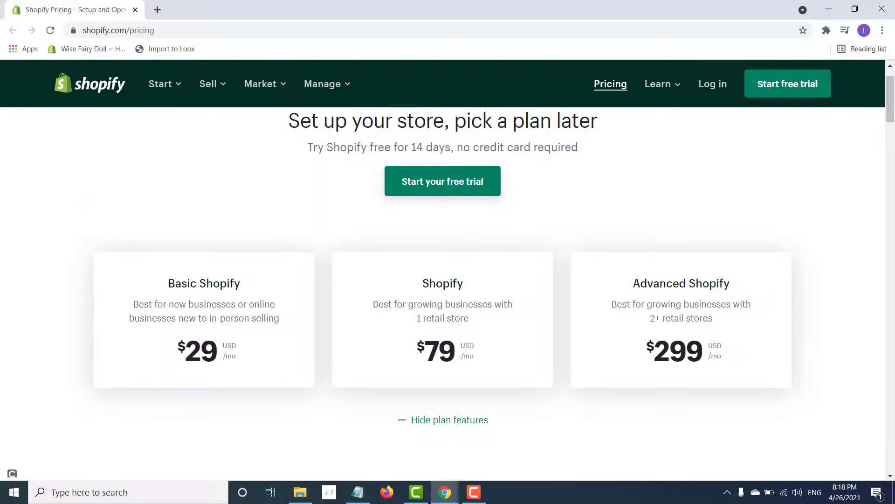
- Go to Settings > Plan and permissions > Compare plans and choose Basic Shopify
{"action": "scroll", "coordinate": [491, 278], "scroll_direction": "down", "scroll_amount": 5}
{"action": "scroll", "coordinate": [442, 294], "scroll_direction": "down", "scroll_amount": 7}
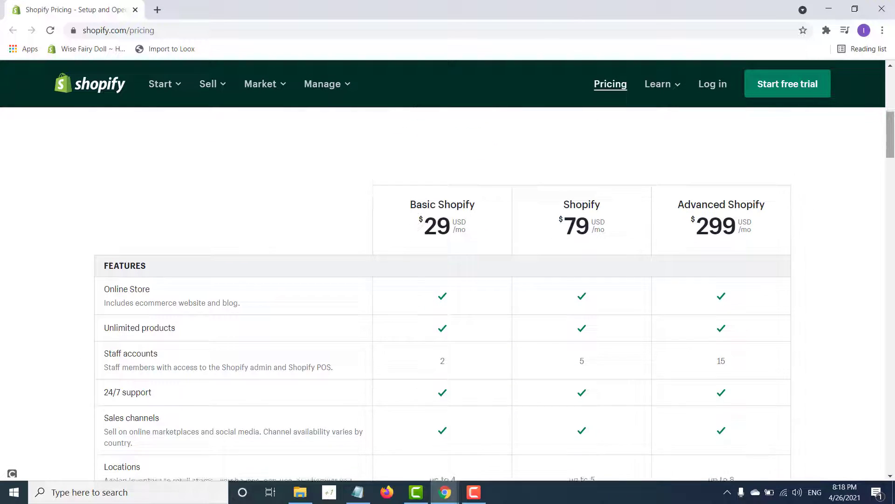
{"action": "scroll", "coordinate": [442, 294], "scroll_direction": "down", "scroll_amount": 7}
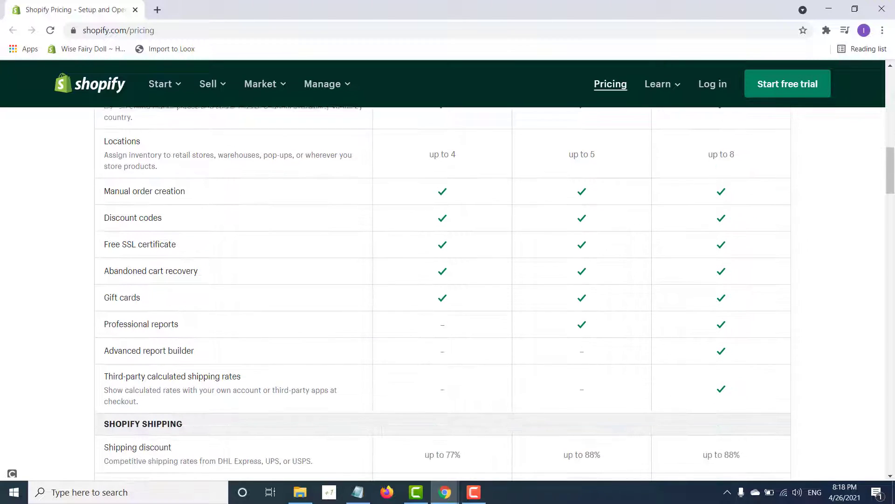
{"action": "scroll", "coordinate": [442, 293], "scroll_direction": "down", "scroll_amount": 6}
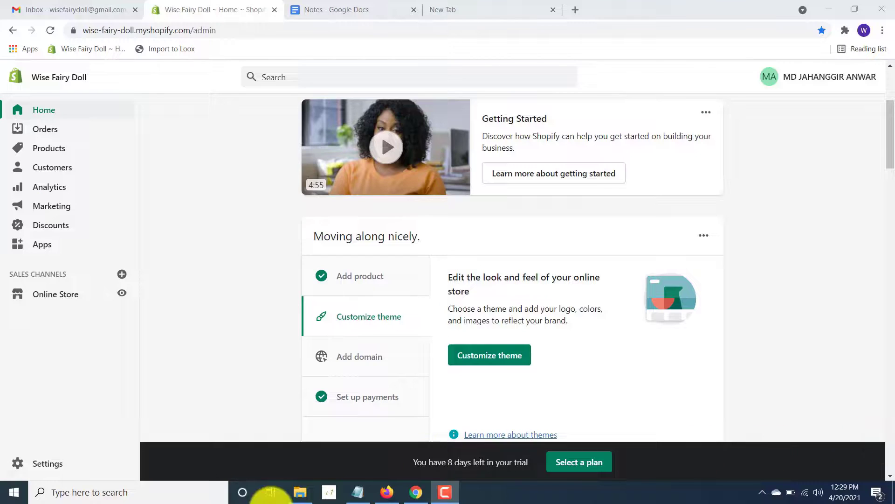
{"action": "left_click", "coordinate": [50, 463]}
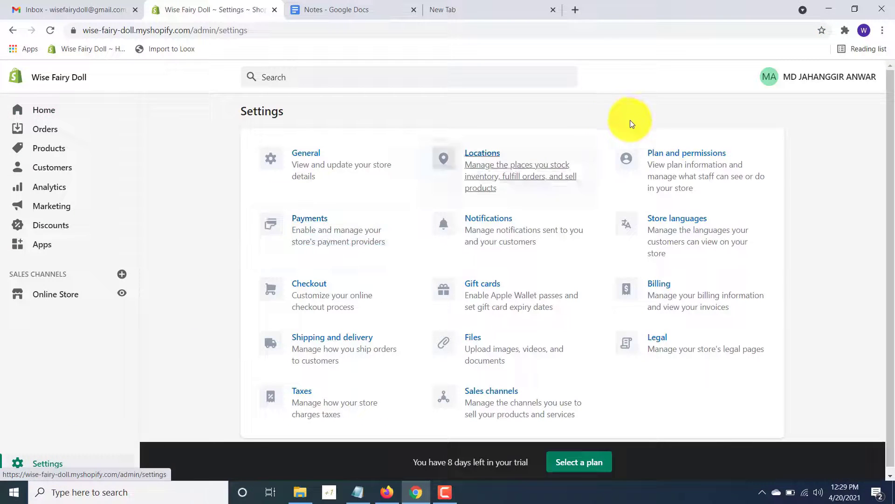
{"action": "left_click", "coordinate": [672, 160]}
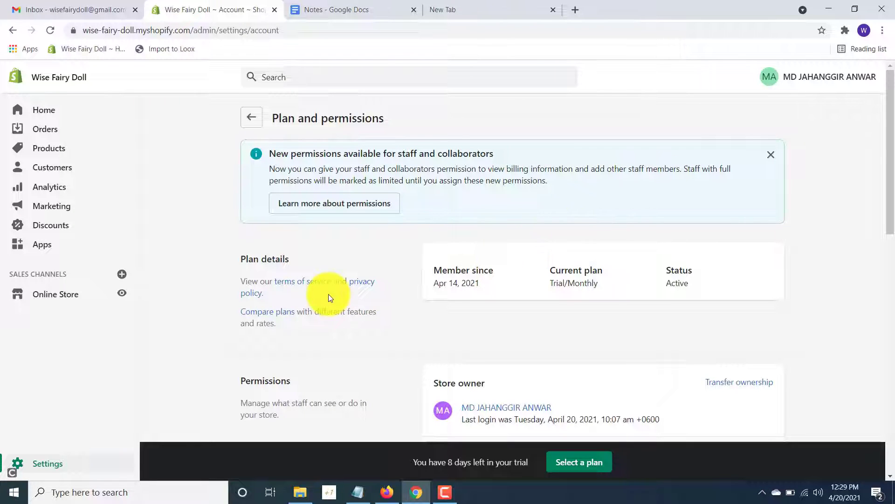
{"action": "left_click", "coordinate": [277, 314]}
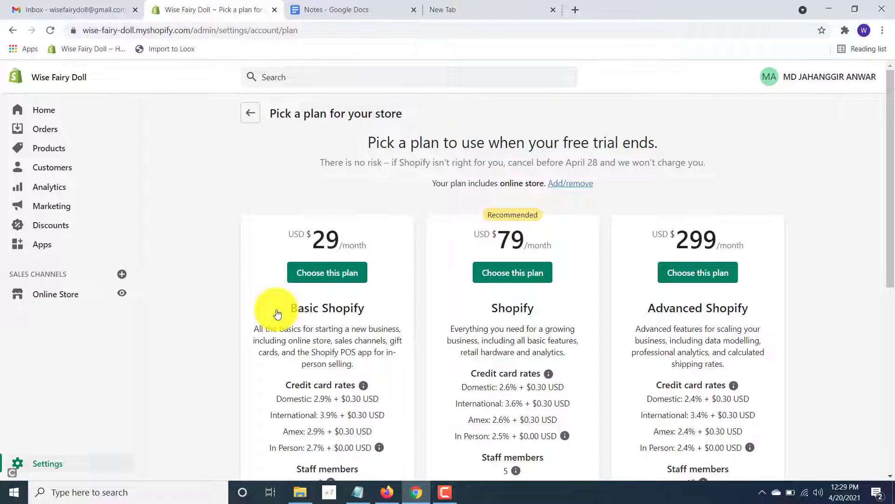
{"action": "left_click_drag", "start_coordinate": [890, 187], "coordinate": [893, 232]}
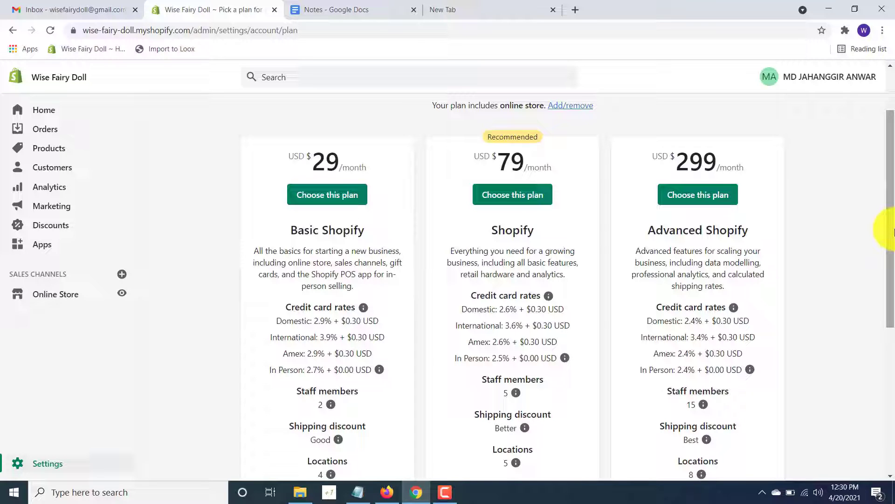
{"action": "left_click", "coordinate": [328, 196]}
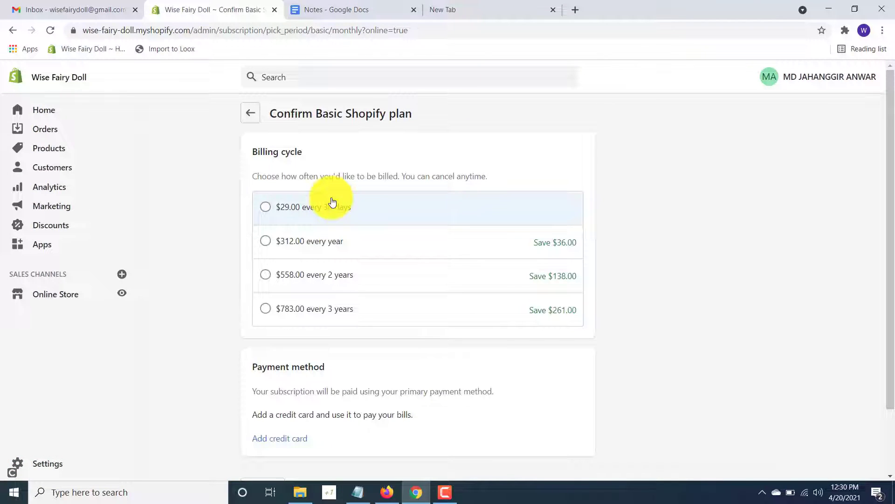
- Select $29.00 every 30 days and enter the new card's number, expiry and security code
{"action": "left_click", "coordinate": [332, 201]}
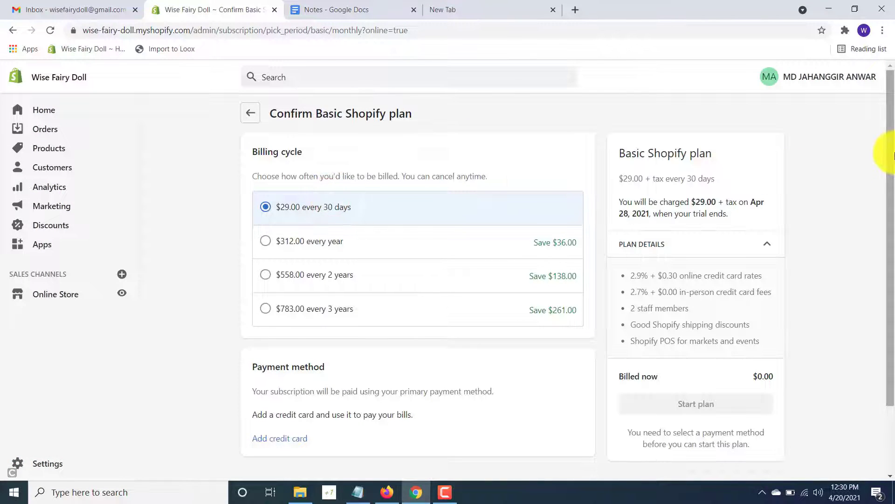
{"action": "scroll", "coordinate": [884, 152], "scroll_direction": "down", "scroll_amount": 3}
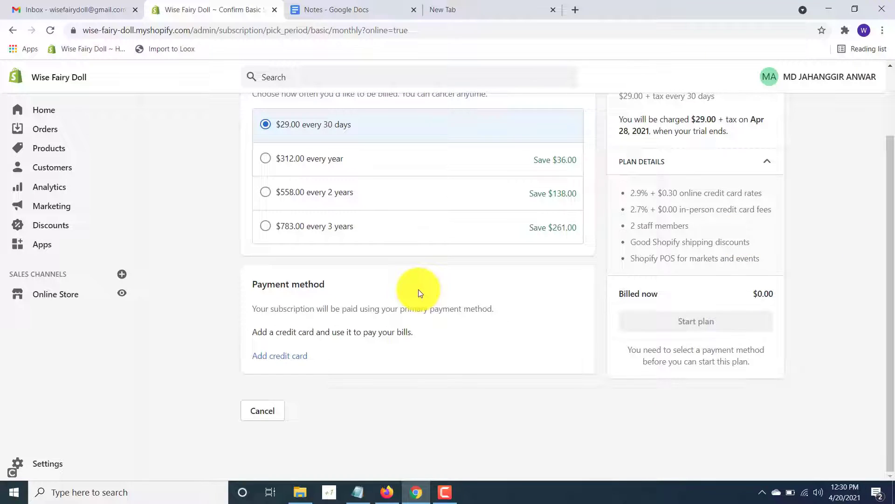
{"action": "left_click", "coordinate": [289, 356]}
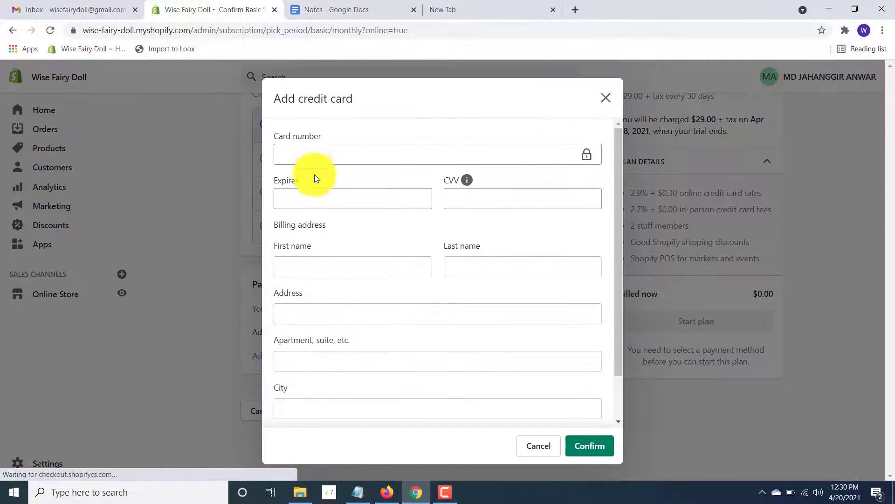
{"action": "left_click", "coordinate": [322, 148]}
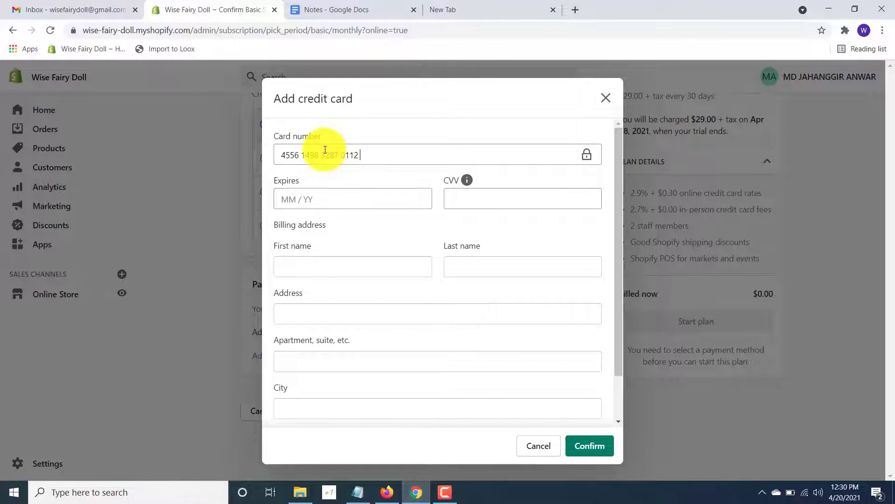
{"action": "left_click", "coordinate": [310, 200]}
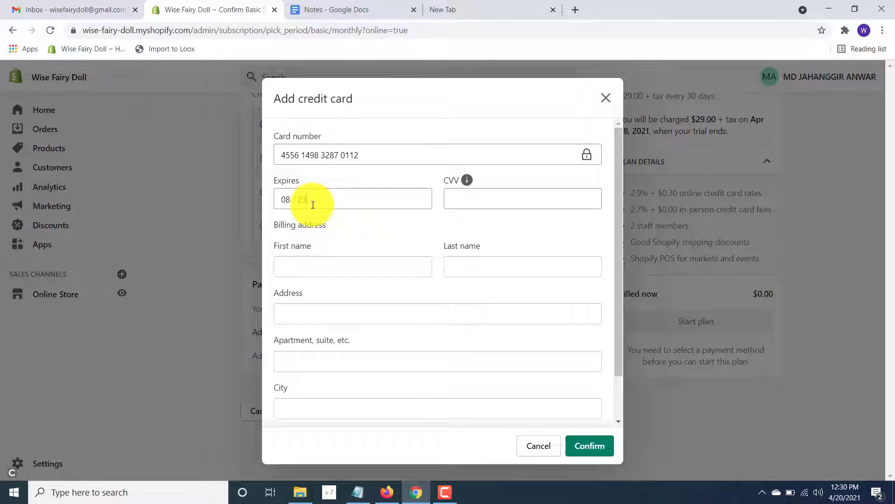
{"action": "type", "text": "0823"}
{"action": "left_click", "coordinate": [480, 195]}
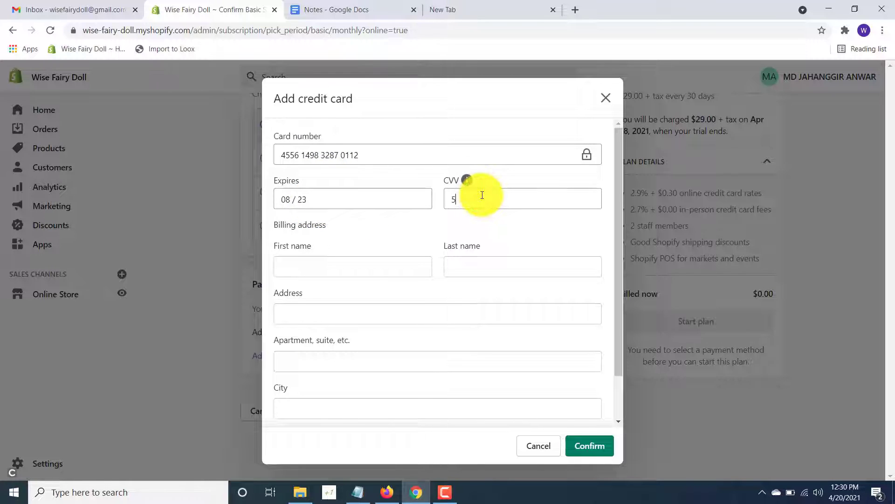
- Autofill the cardholder's name, fill the suggested billing address, and confirm the card
{"action": "left_click", "coordinate": [297, 265]}
{"action": "left_click", "coordinate": [298, 285]}
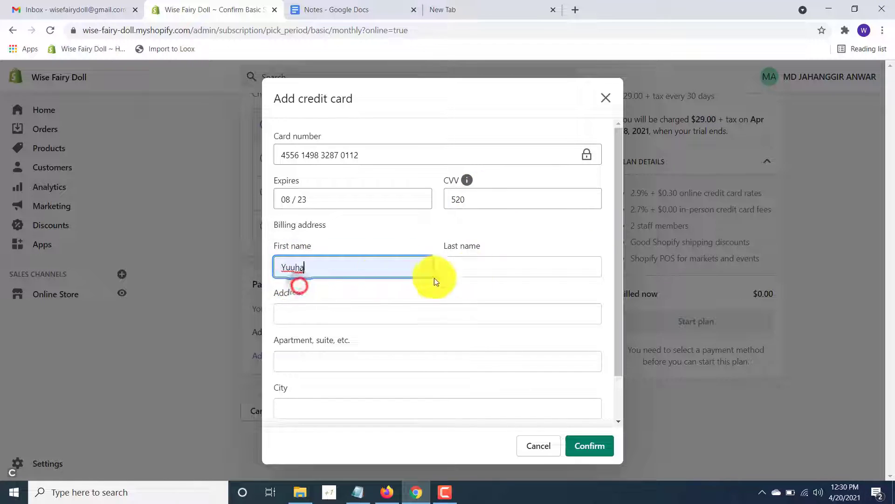
{"action": "left_click", "coordinate": [483, 269]}
{"action": "left_click", "coordinate": [475, 294]}
{"action": "left_click", "coordinate": [410, 306]}
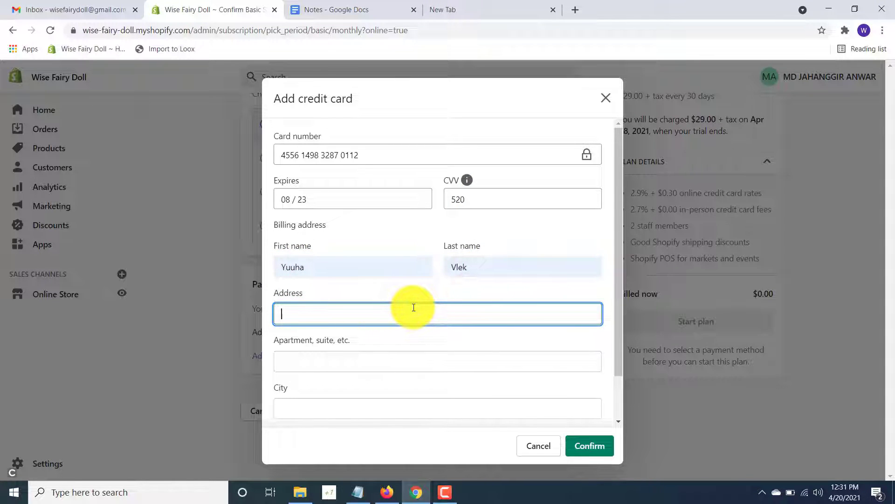
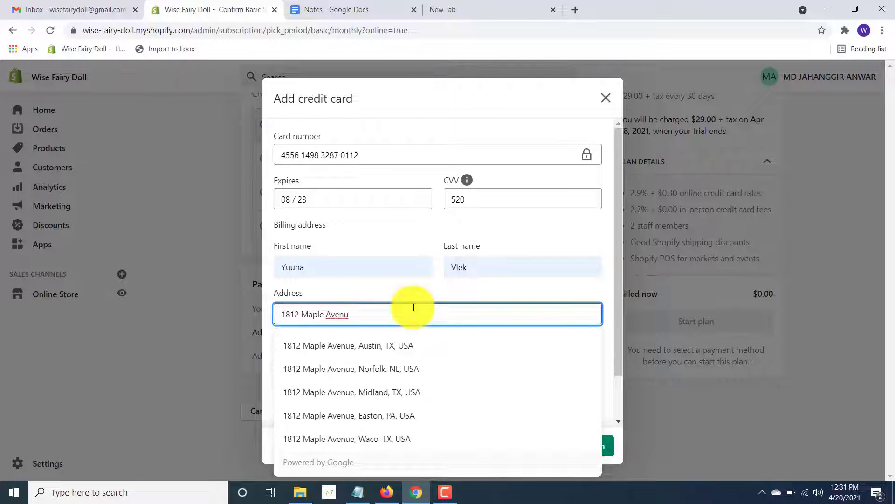
{"action": "left_click", "coordinate": [380, 345]}
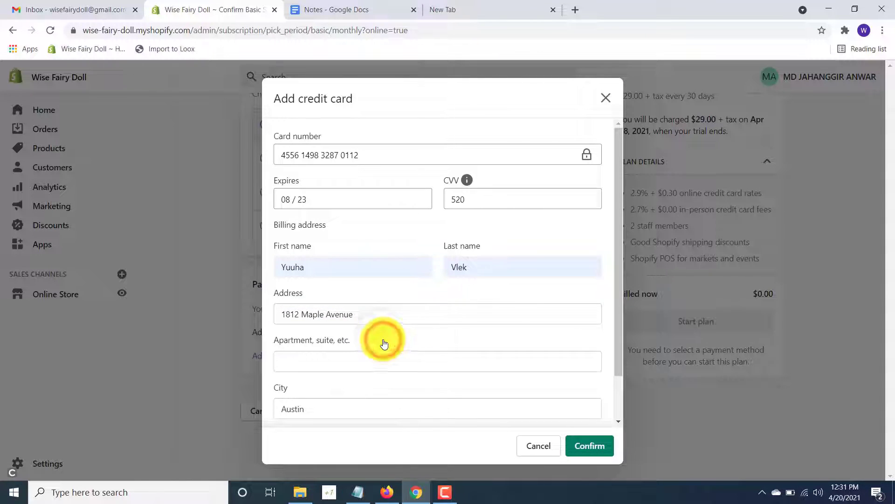
{"action": "left_click_drag", "start_coordinate": [617, 295], "coordinate": [626, 424]}
{"action": "left_click", "coordinate": [592, 446]}
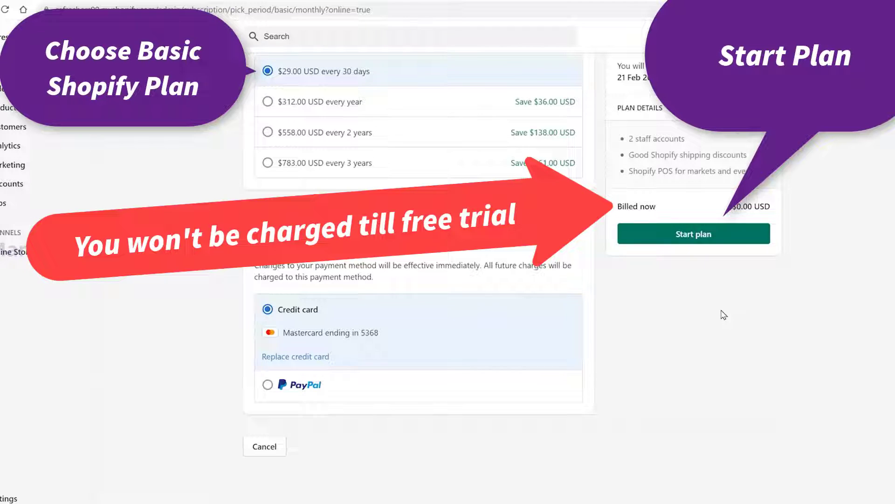
- Start the Basic Shopify plan and open the storefront's password entry prompt
{"action": "left_click", "coordinate": [699, 239]}
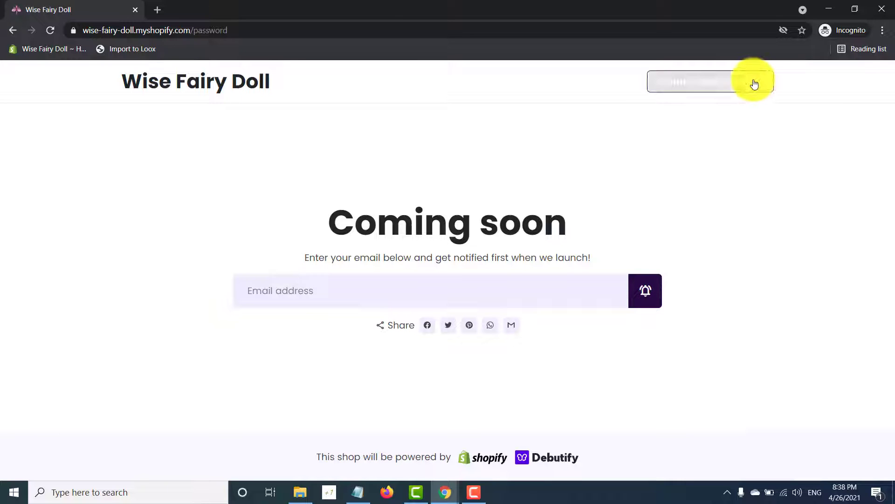
{"action": "left_click", "coordinate": [741, 84]}
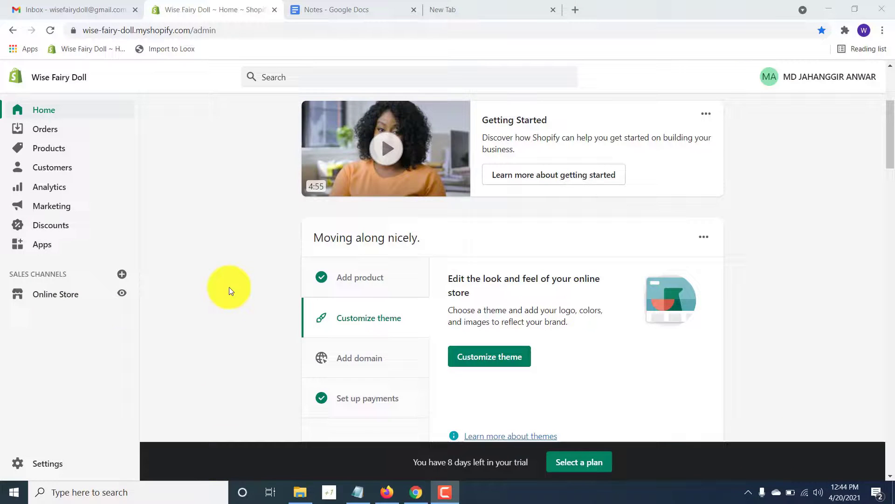
- Untick Enable password under Password protection in Online Store Preferences
{"action": "left_click", "coordinate": [79, 294]}
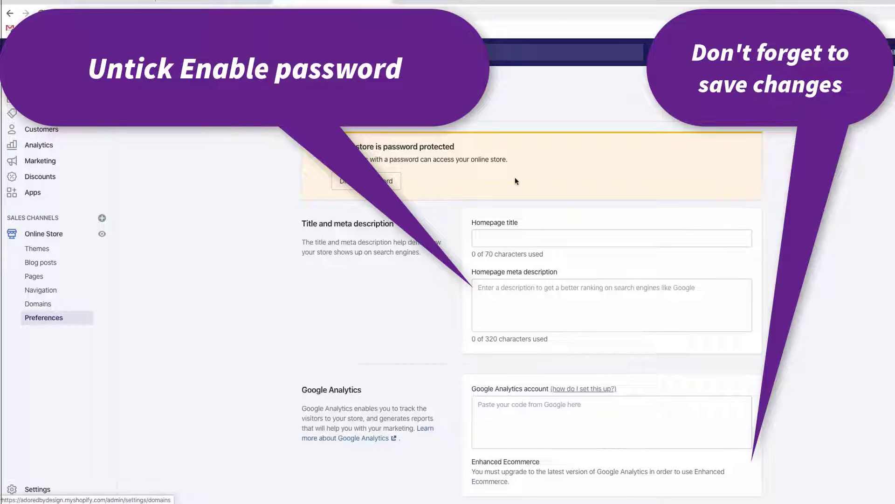
{"action": "scroll", "coordinate": [555, 173], "scroll_direction": "down", "scroll_amount": 4}
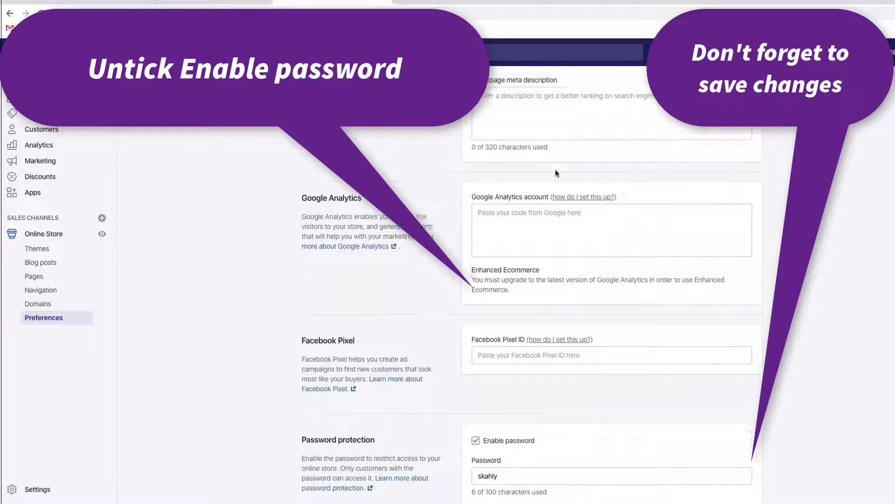
{"action": "scroll", "coordinate": [555, 174], "scroll_direction": "down", "scroll_amount": 3}
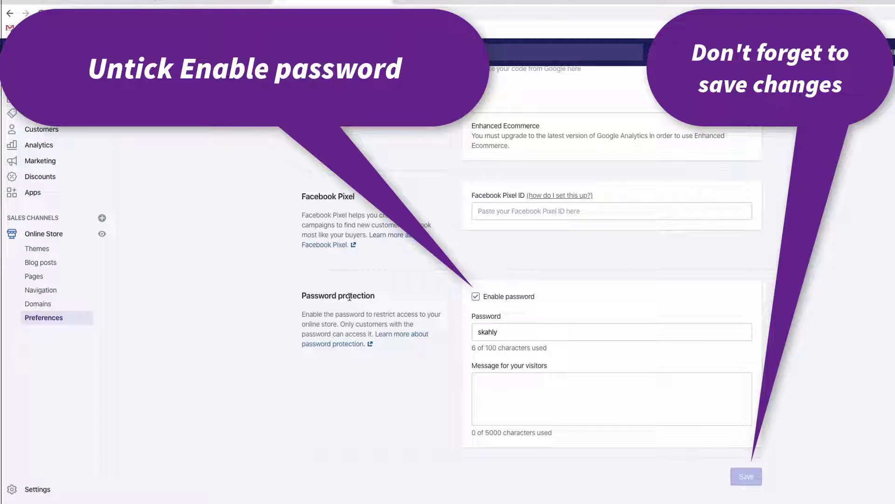
{"action": "left_click", "coordinate": [476, 297]}
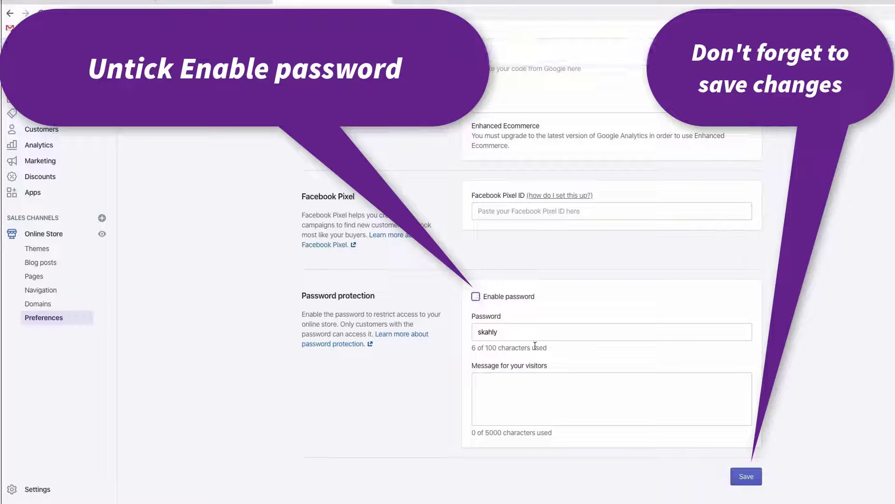
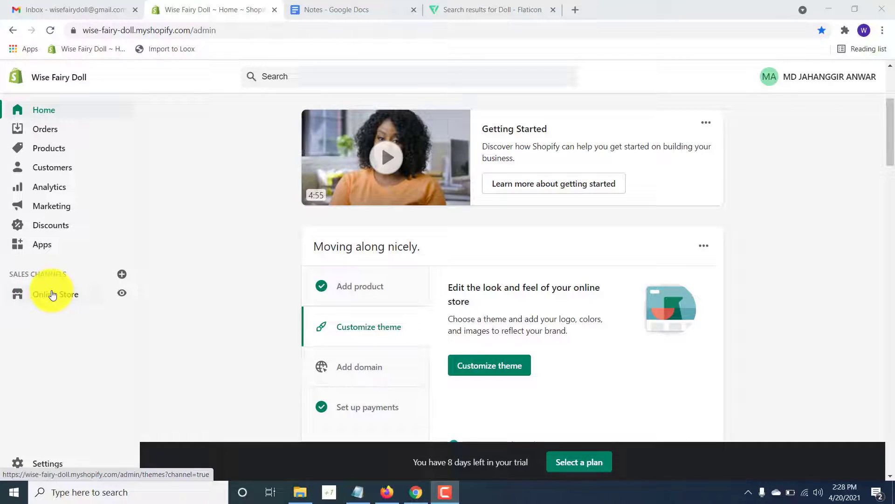
- Open the FAQ page from Online Store Pages and delete all of its body text
{"action": "left_click", "coordinate": [53, 295]}
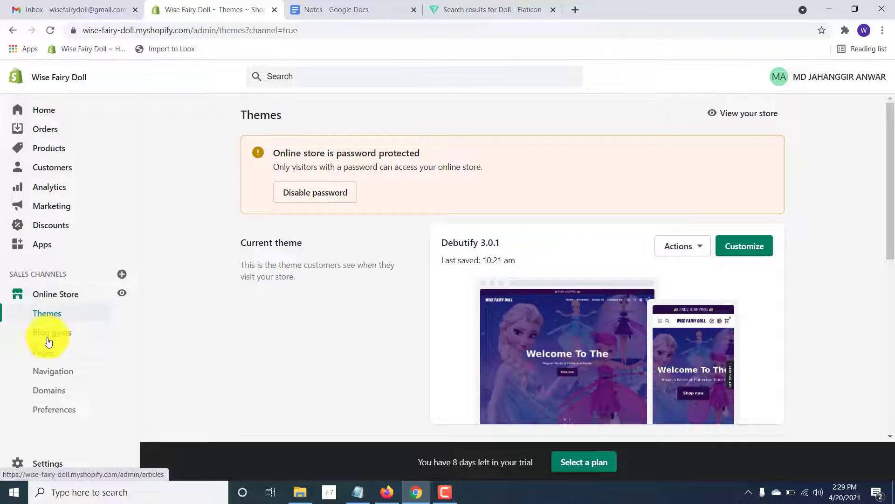
{"action": "left_click", "coordinate": [46, 352]}
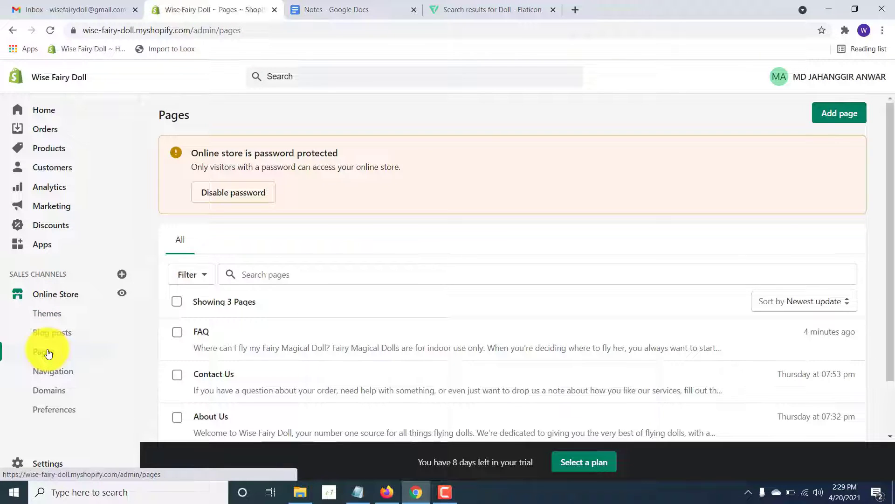
{"action": "left_click", "coordinate": [200, 337]}
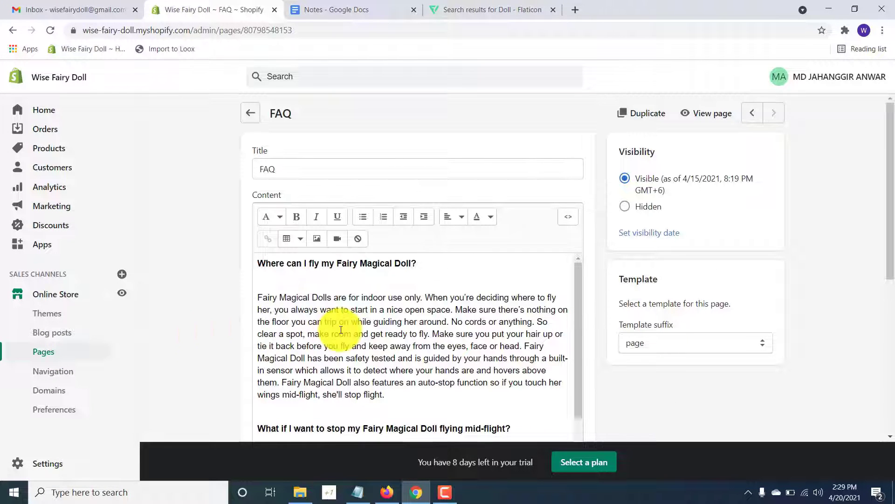
{"action": "left_click", "coordinate": [341, 330]}
{"action": "key", "text": "ctrl+a"}
{"action": "key", "text": "BackSpace"}
- Assign the page.faq template to the FAQ page and save it
{"action": "left_click", "coordinate": [694, 341]}
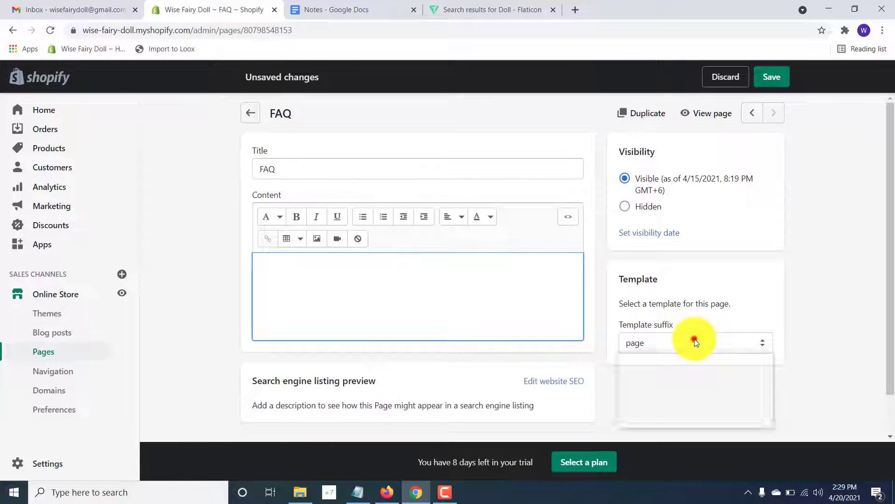
{"action": "left_click", "coordinate": [653, 378]}
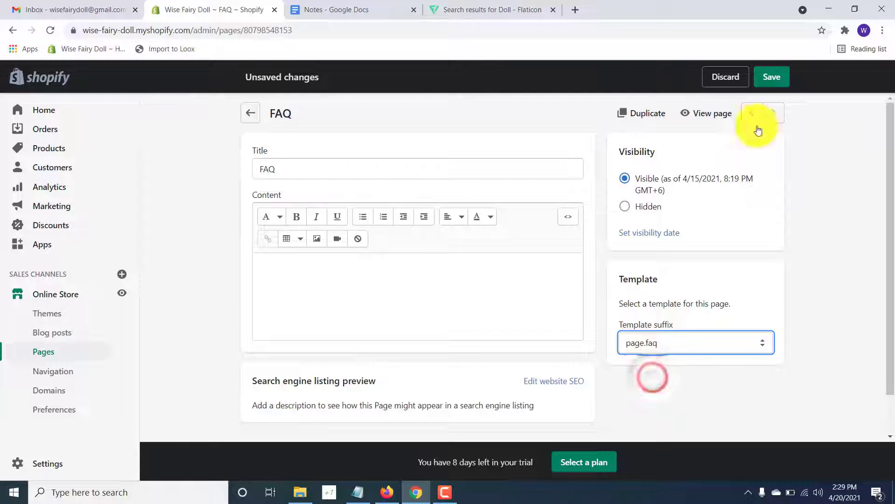
{"action": "left_click", "coordinate": [776, 77]}
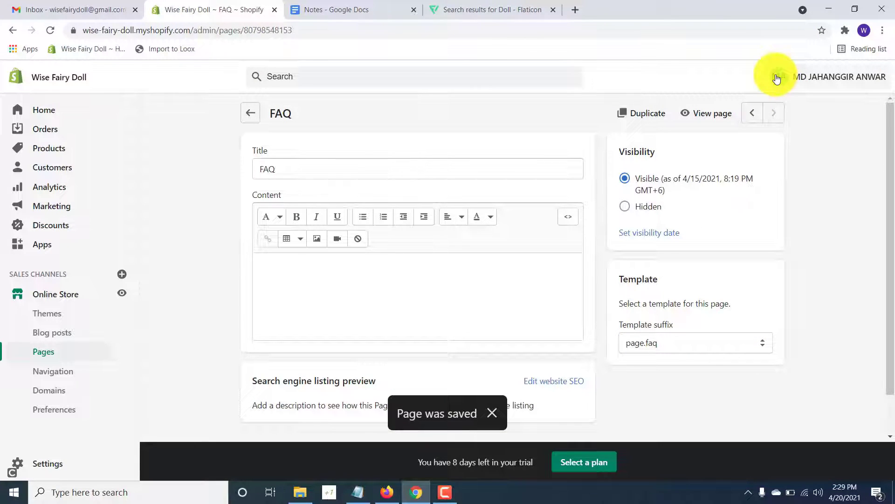
- Customize the current theme, preview the FAQ page, and show the FAQ section's settings
{"action": "left_click", "coordinate": [41, 317]}
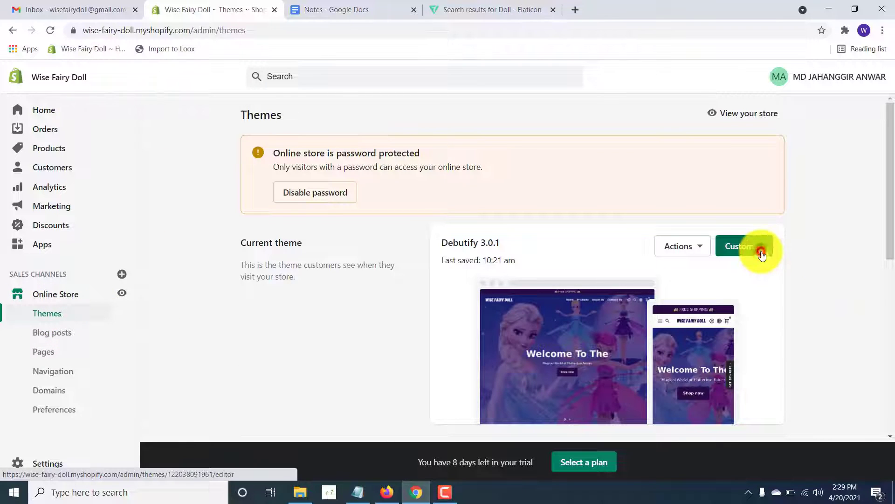
{"action": "left_click", "coordinate": [760, 250]}
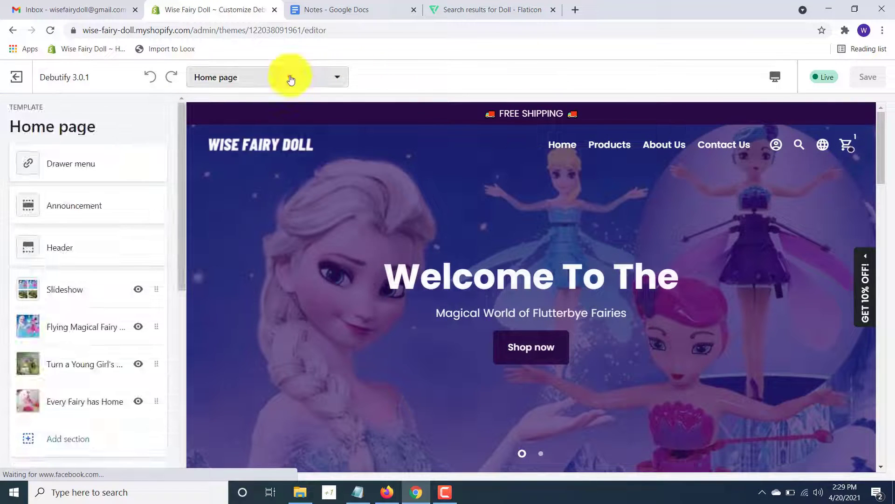
{"action": "left_click", "coordinate": [290, 80]}
{"action": "left_click_drag", "start_coordinate": [354, 152], "coordinate": [352, 251]}
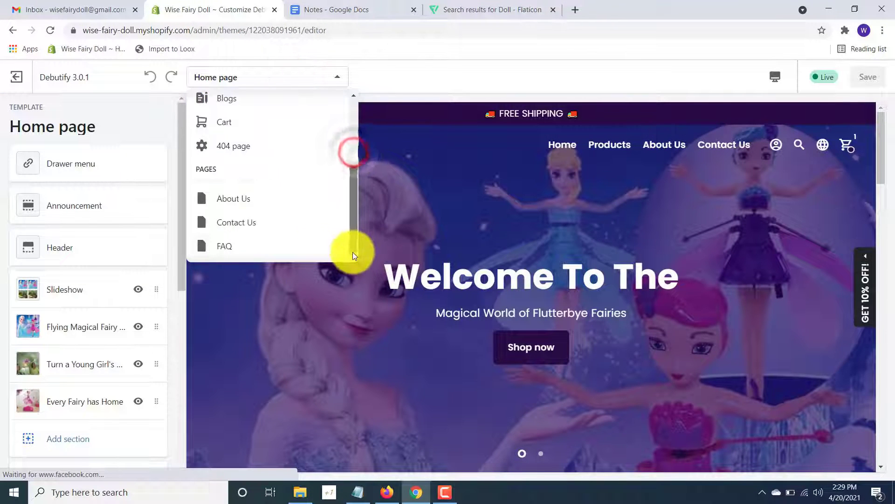
{"action": "left_click", "coordinate": [252, 253]}
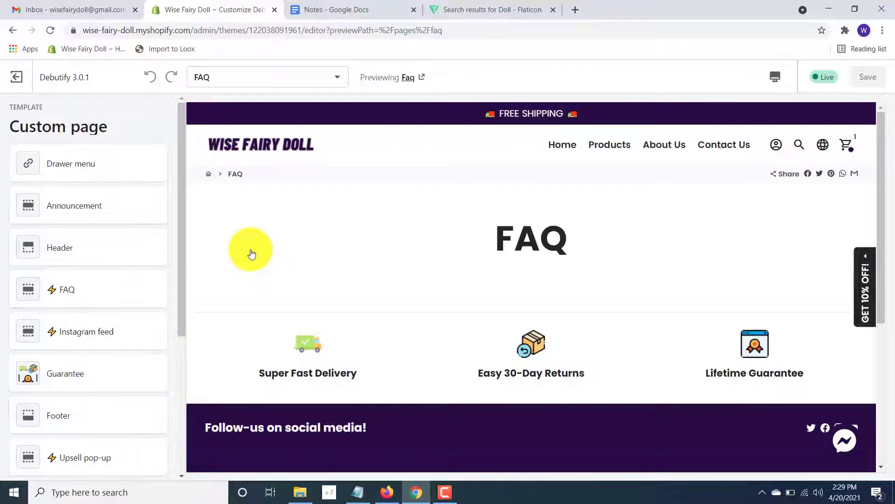
{"action": "left_click", "coordinate": [73, 289]}
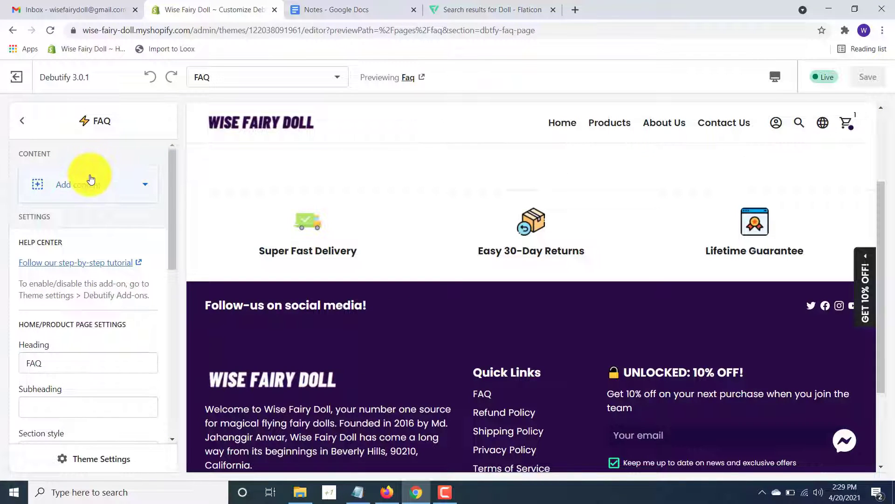
- Add a Category block headed 'Product Queries' with the help icon
{"action": "left_click", "coordinate": [119, 221]}
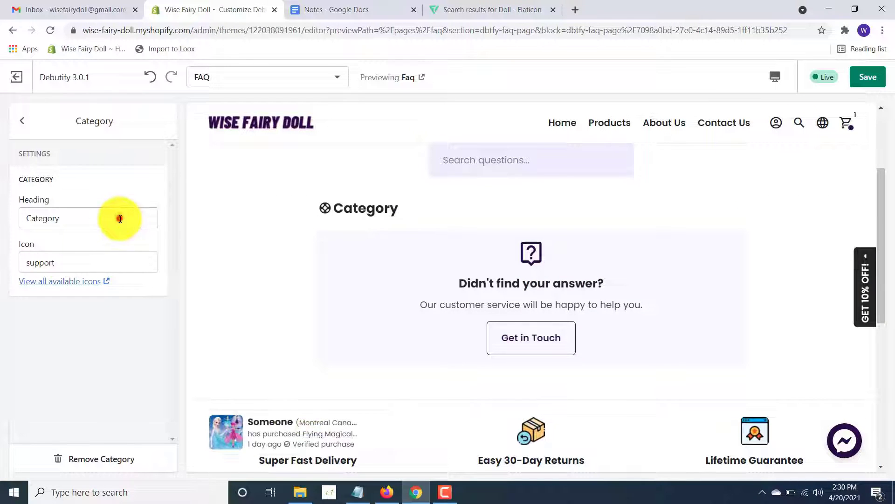
{"action": "left_click_drag", "start_coordinate": [119, 218], "coordinate": [1, 210]}
{"action": "type", "text": "P"}
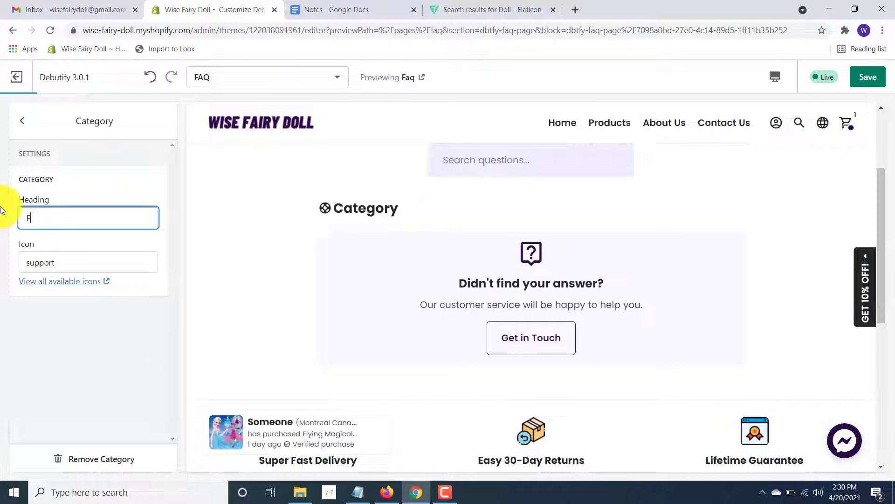
{"action": "type", "text": "roduct "}
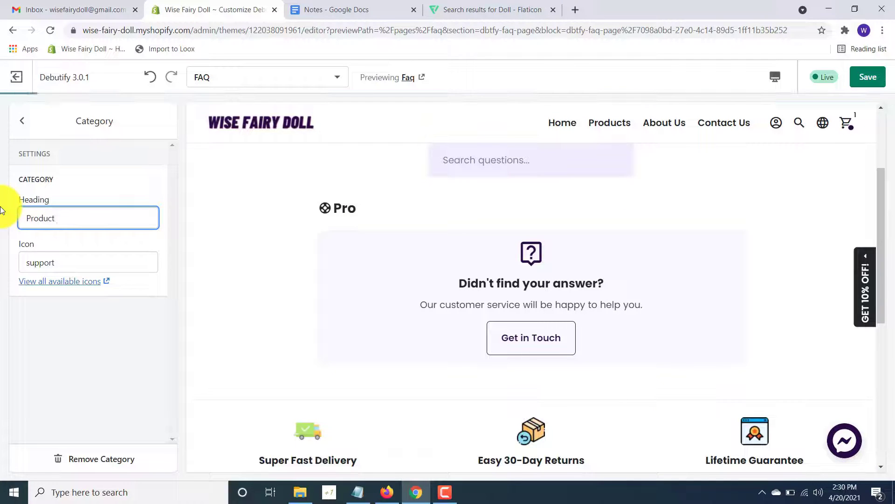
{"action": "type", "text": "Queries"}
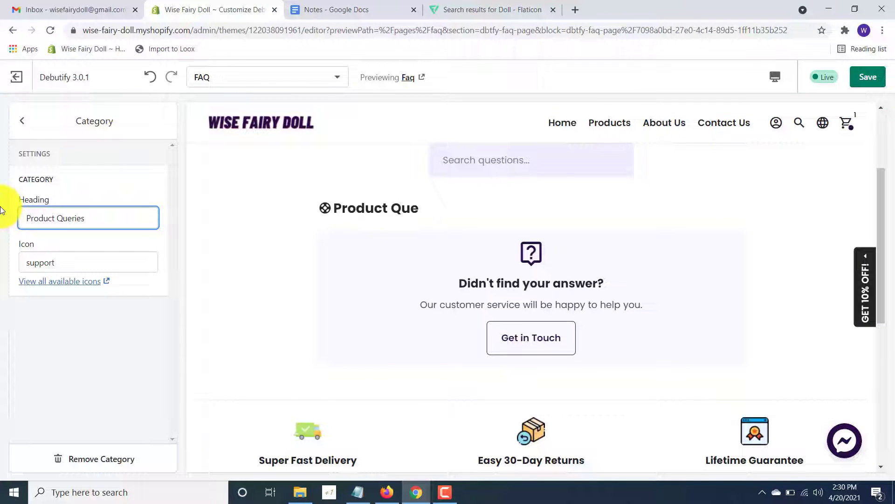
{"action": "left_click", "coordinate": [75, 255]}
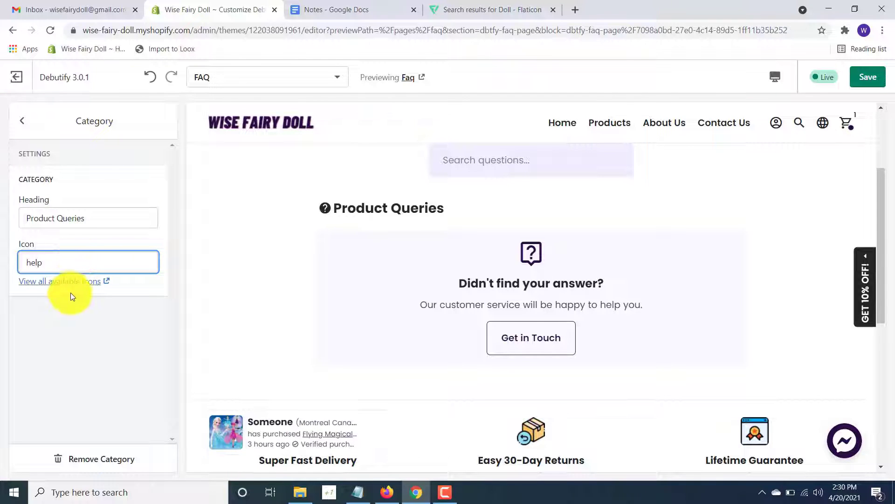
- Add a new placeholder Question block to the FAQ section
{"action": "left_click", "coordinate": [22, 121]}
{"action": "left_click", "coordinate": [77, 220]}
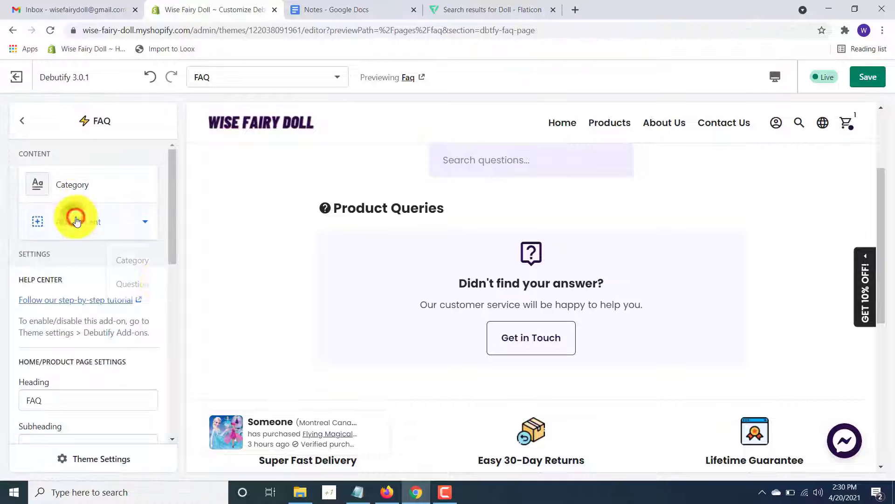
{"action": "left_click", "coordinate": [134, 286]}
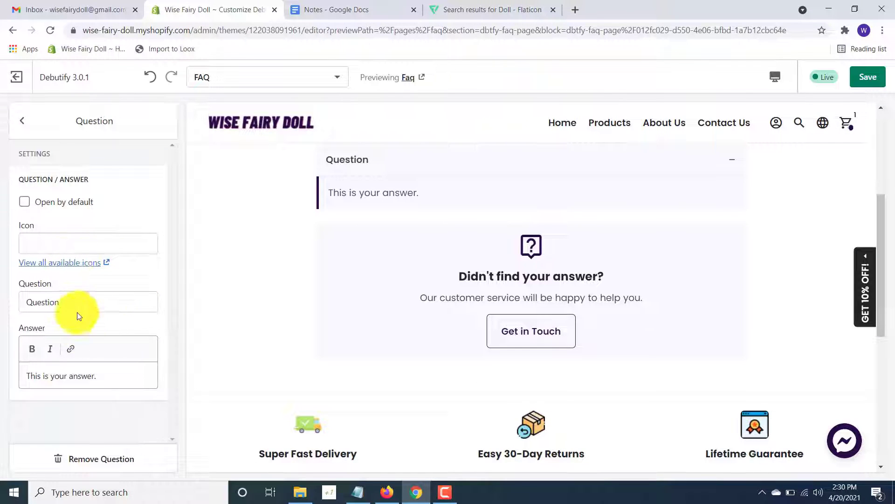
{"action": "left_click", "coordinate": [334, 9]}
- Search the Notes for 'FA' and copy the question 'Where can I fly my Fairy Magical Doll?'
{"action": "left_click_drag", "start_coordinate": [859, 423], "coordinate": [829, 259]}
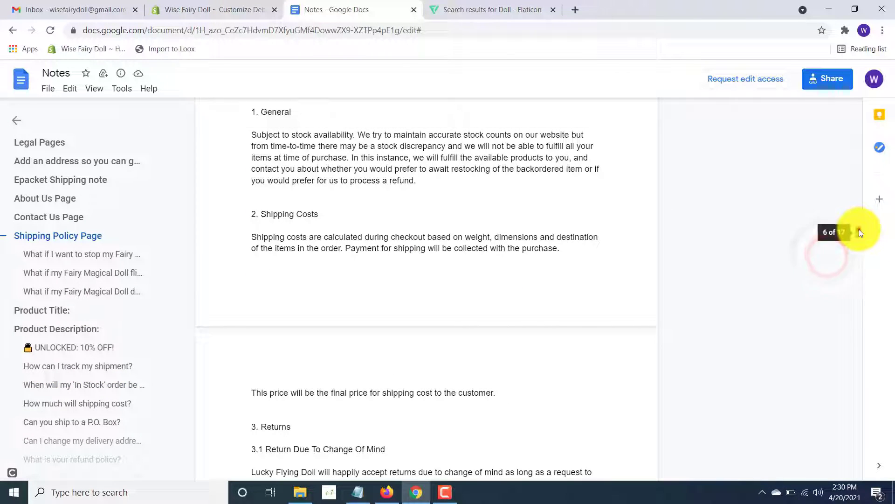
{"action": "left_click_drag", "start_coordinate": [859, 229], "coordinate": [875, 159]}
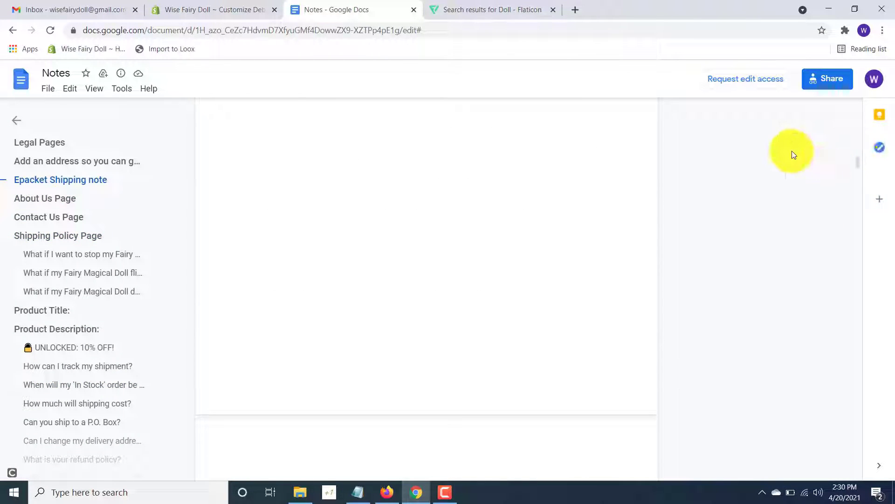
{"action": "key", "text": "ctrl+f"}
{"action": "type", "text": "FA"}
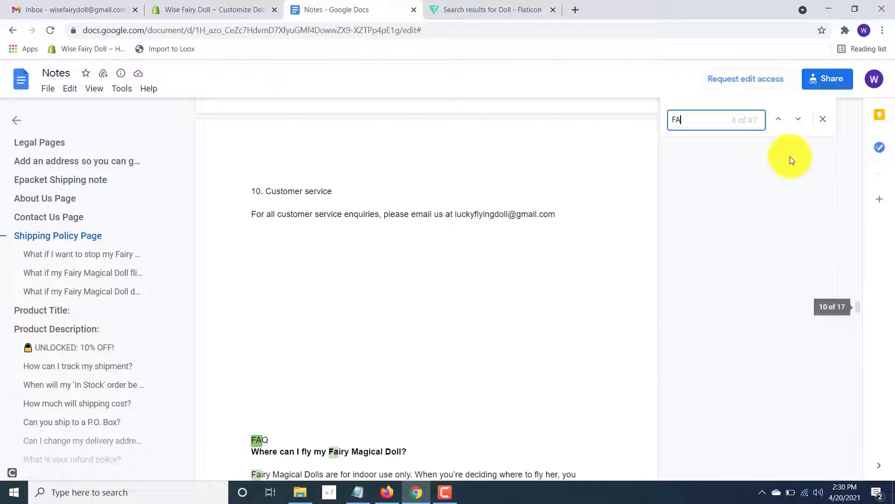
{"action": "left_click_drag", "start_coordinate": [858, 310], "coordinate": [859, 318]}
{"action": "left_click", "coordinate": [411, 246]}
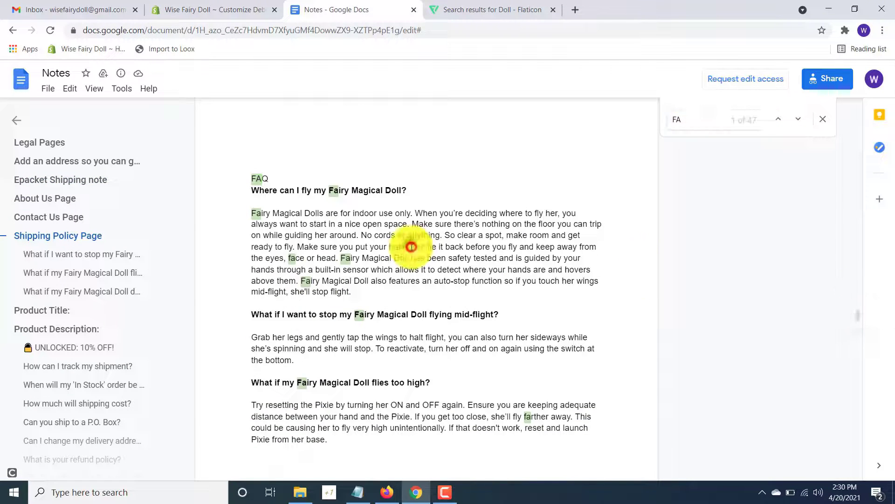
{"action": "left_click", "coordinate": [823, 120]}
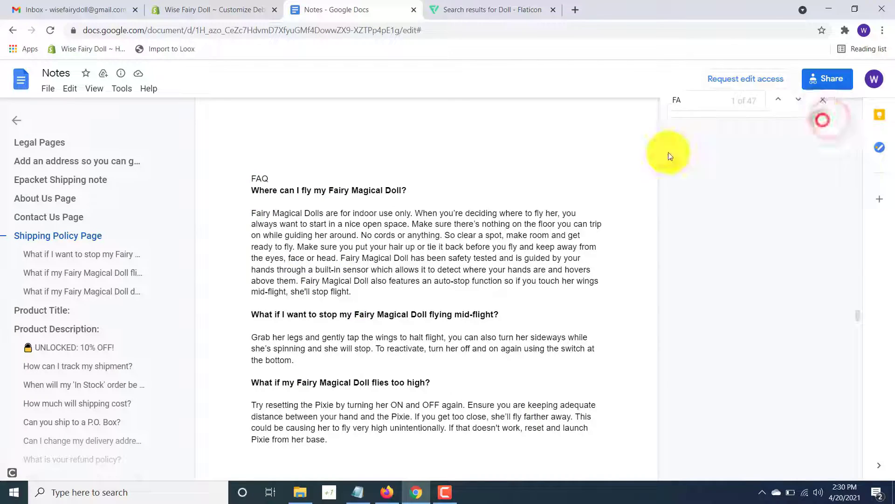
{"action": "left_click_drag", "start_coordinate": [248, 190], "coordinate": [440, 191]}
{"action": "key", "text": "ctrl+c"}
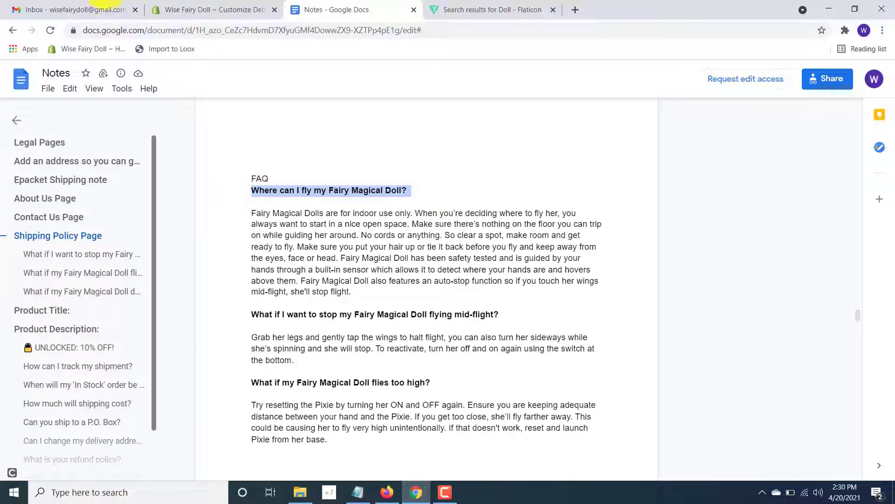
{"action": "left_click", "coordinate": [219, 9]}
- Paste 'Where can I fly my Fairy Magical Doll?' as the new question's text
{"action": "double_click", "coordinate": [77, 304]}
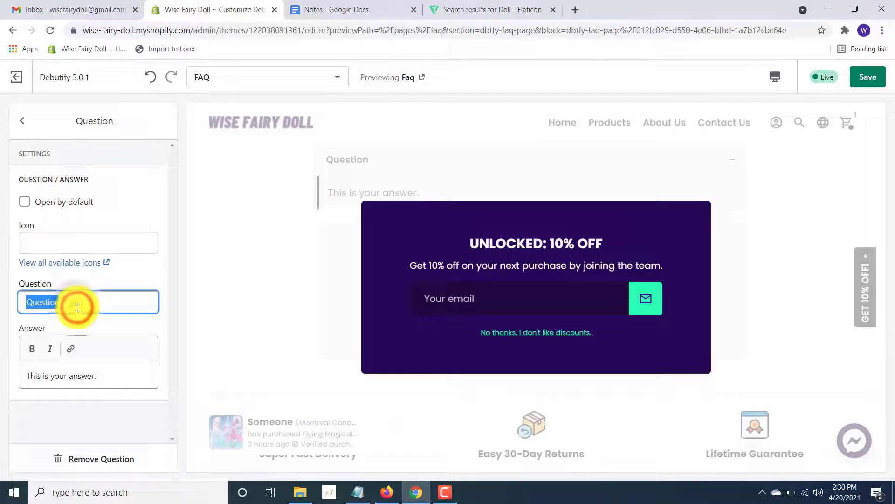
{"action": "key", "text": "ctrl+v"}
{"action": "left_click", "coordinate": [79, 369]}
- Paste the indoor-flying answer from the notes and remove its bold formatting
{"action": "left_click", "coordinate": [330, 10]}
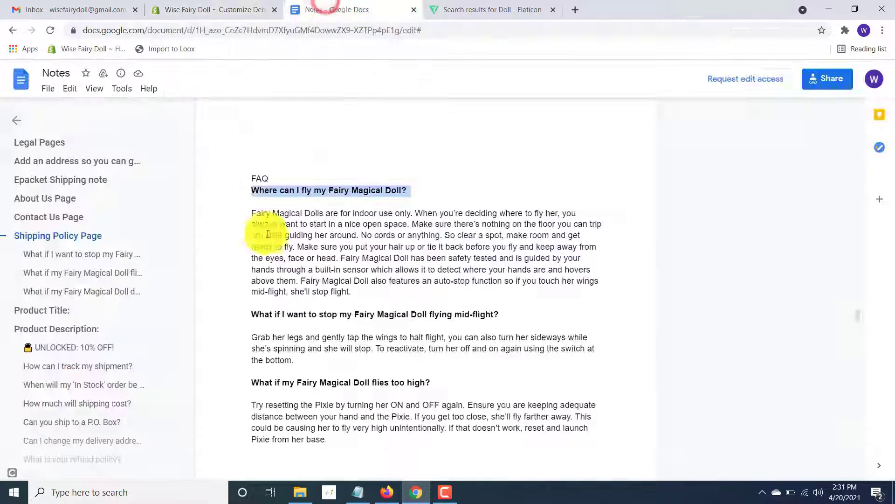
{"action": "left_click_drag", "start_coordinate": [252, 212], "coordinate": [369, 291]}
{"action": "left_click", "coordinate": [259, 6]}
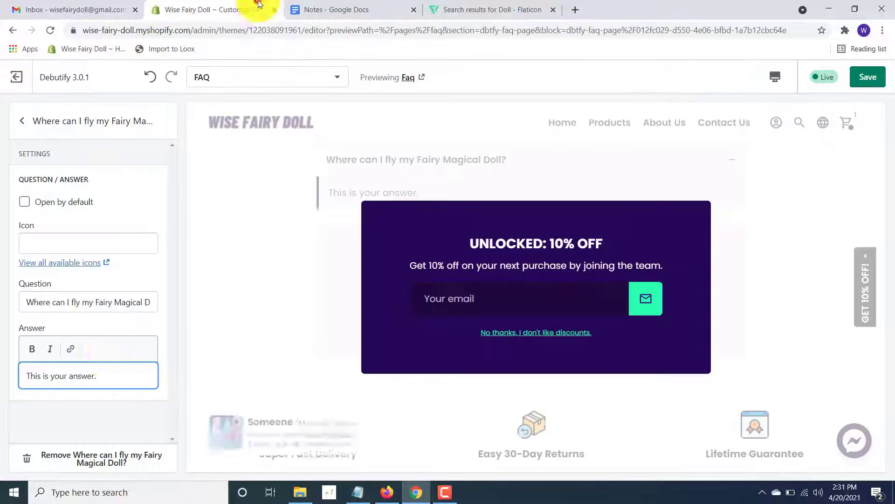
{"action": "triple_click", "coordinate": [105, 375]}
{"action": "key", "text": "ctrl+v"}
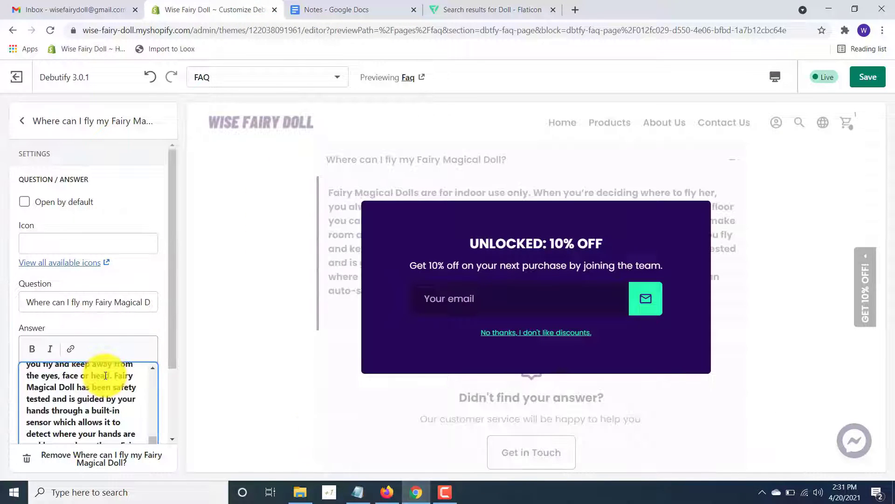
{"action": "key", "text": "ctrl+a"}
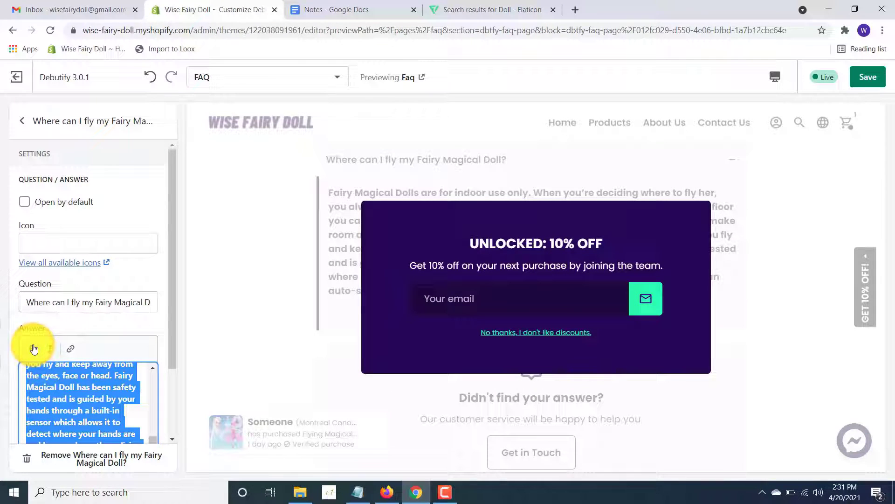
{"action": "left_click", "coordinate": [32, 348]}
{"action": "left_click", "coordinate": [542, 333]}
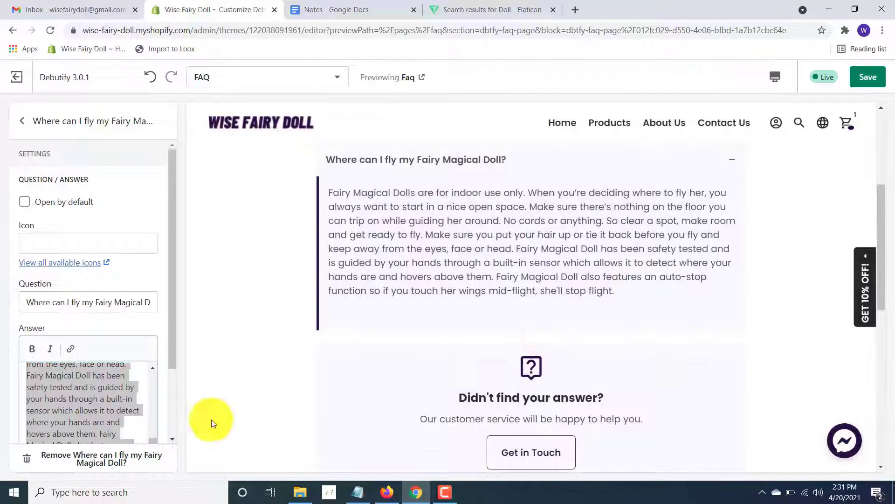
{"action": "left_click", "coordinate": [83, 399]}
- Return to the FAQ block list and scroll the notes to the remaining doll questions
{"action": "left_click_drag", "start_coordinate": [171, 344], "coordinate": [172, 380]}
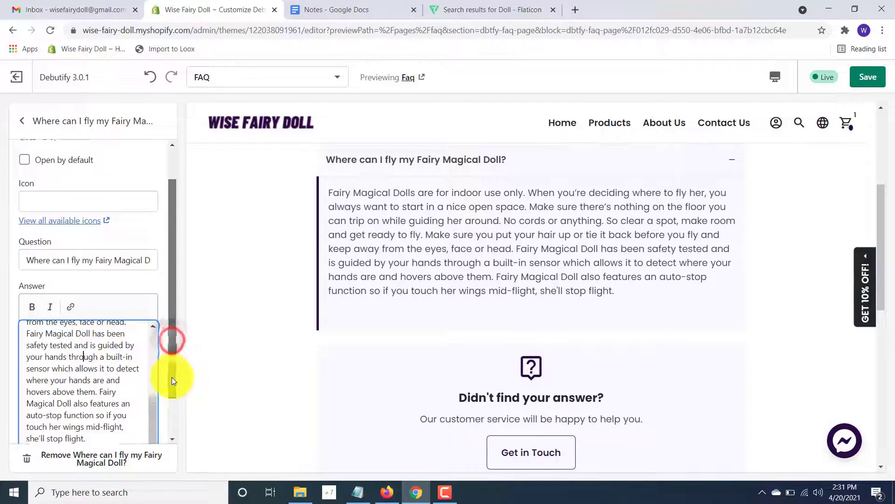
{"action": "left_click", "coordinate": [22, 121]}
{"action": "left_click", "coordinate": [383, 5]}
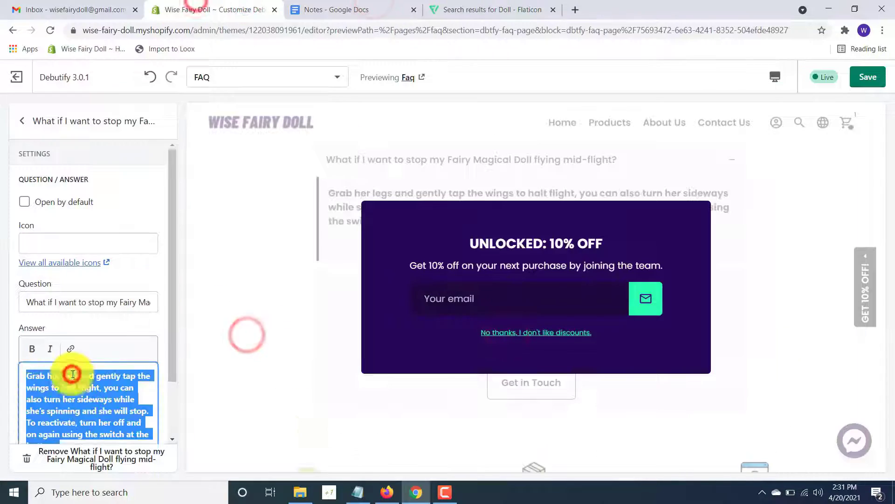
{"action": "left_click_drag", "start_coordinate": [172, 319], "coordinate": [172, 359]}
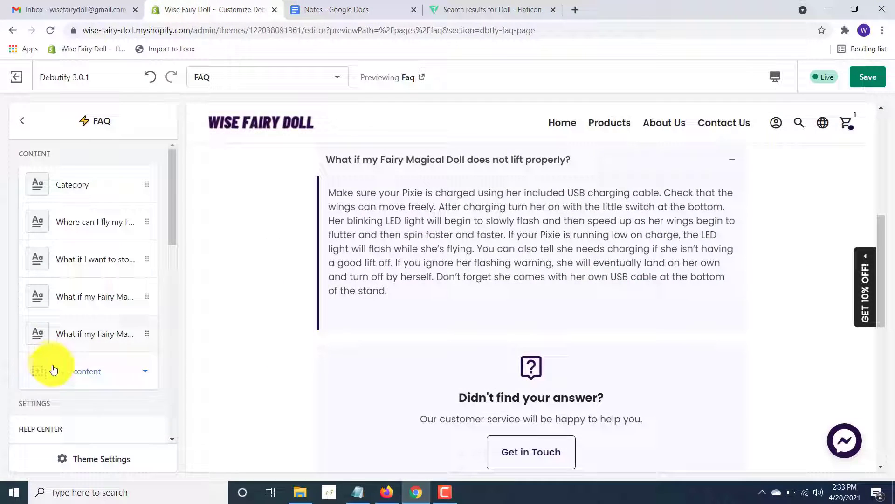
- Add a Category block headed 'Order Queries' with the store icon
{"action": "left_click", "coordinate": [54, 371]}
{"action": "left_click", "coordinate": [116, 407]}
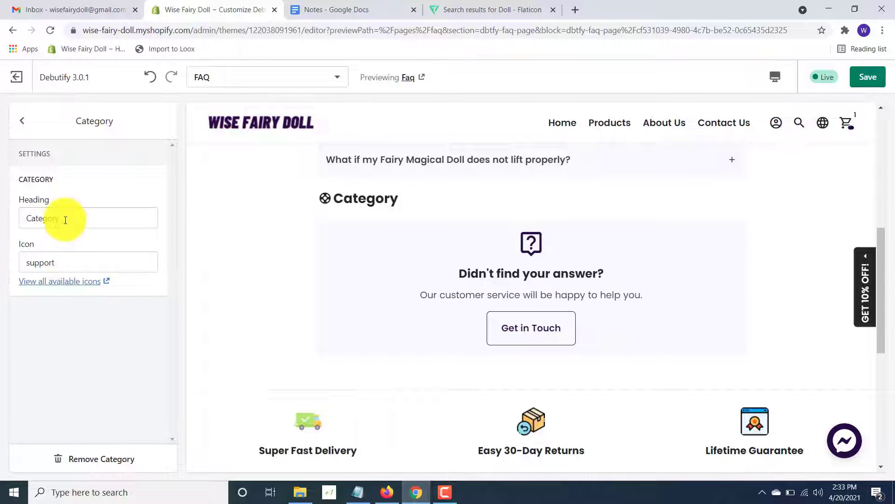
{"action": "left_click_drag", "start_coordinate": [74, 220], "coordinate": [1, 217]}
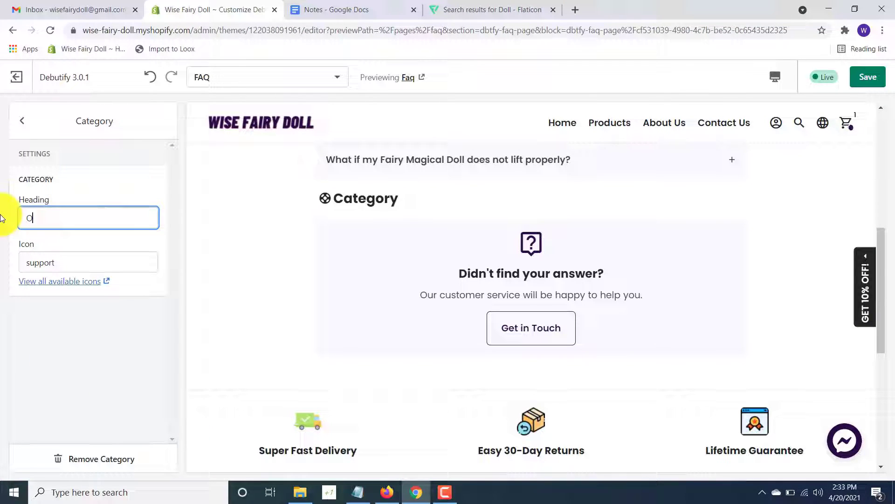
{"action": "type", "text": "Order Queries"}
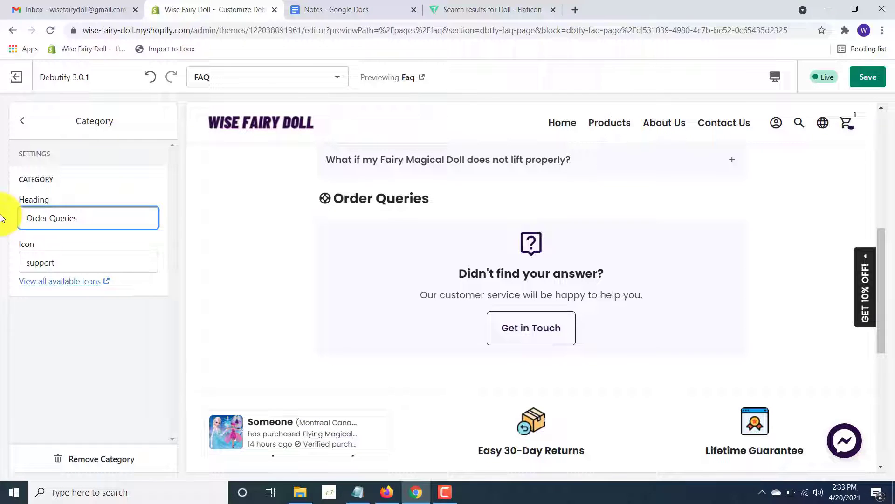
{"action": "left_click", "coordinate": [82, 267]}
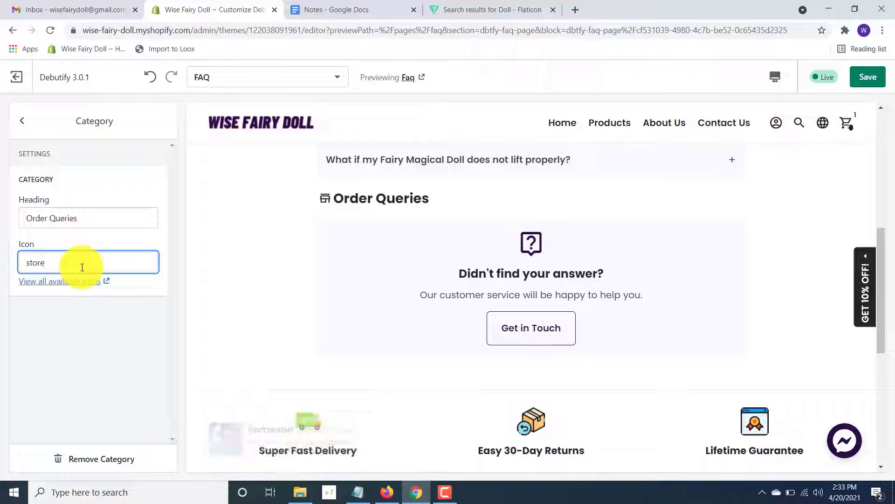
{"action": "left_click", "coordinate": [22, 122]}
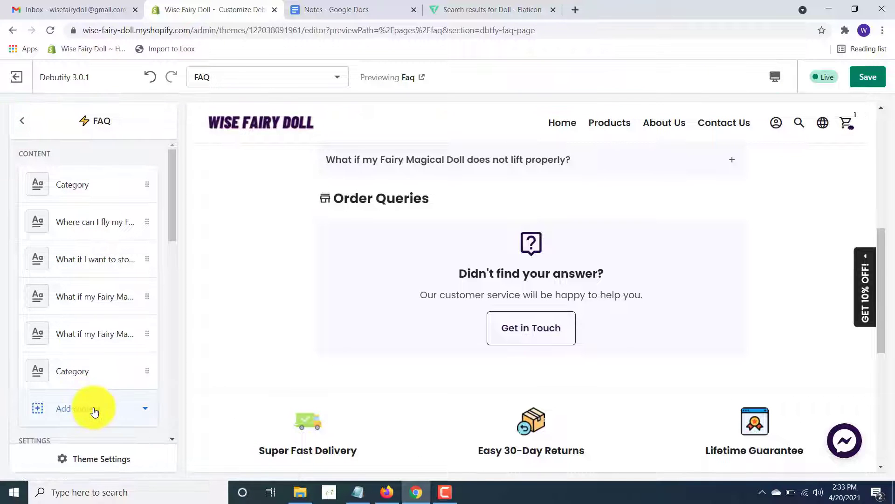
{"action": "left_click", "coordinate": [116, 409]}
- Add a Question block titled 'How can I track my shipment?' from the notes
{"action": "left_click", "coordinate": [134, 371]}
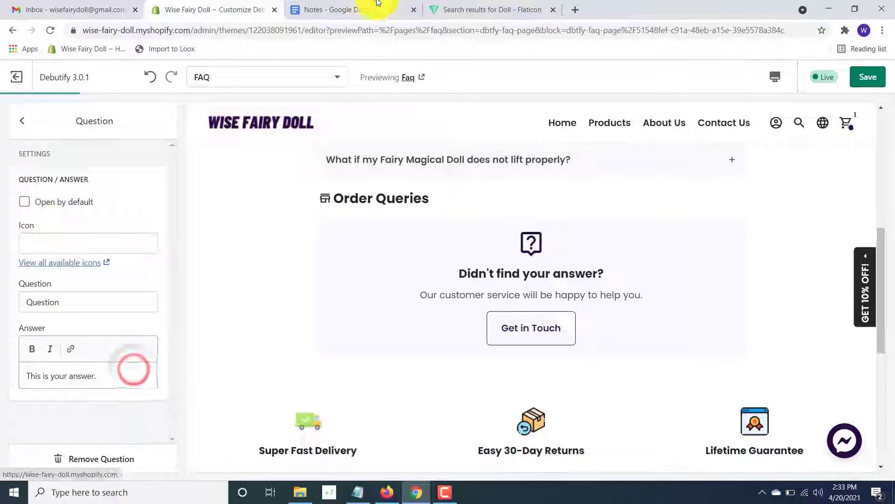
{"action": "left_click", "coordinate": [354, 9]}
{"action": "left_click_drag", "start_coordinate": [244, 275], "coordinate": [444, 282]}
{"action": "key", "text": "ctrl+c"}
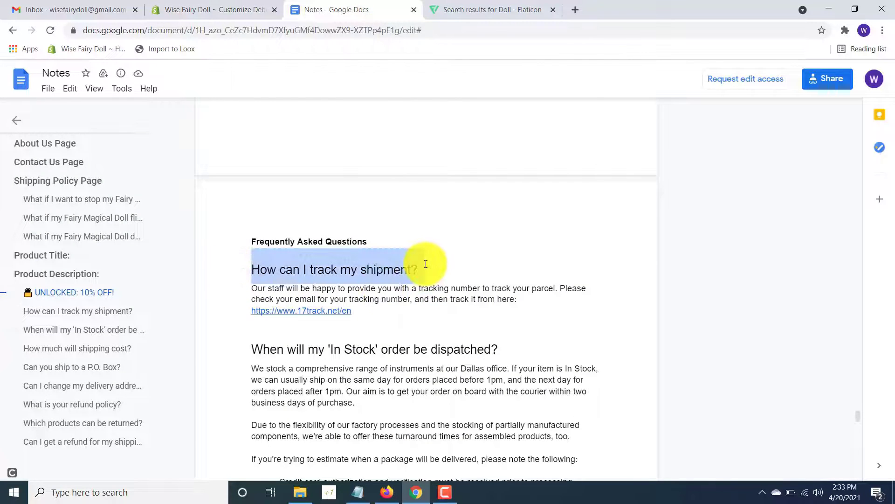
{"action": "left_click", "coordinate": [259, 9]}
{"action": "left_click", "coordinate": [91, 300]}
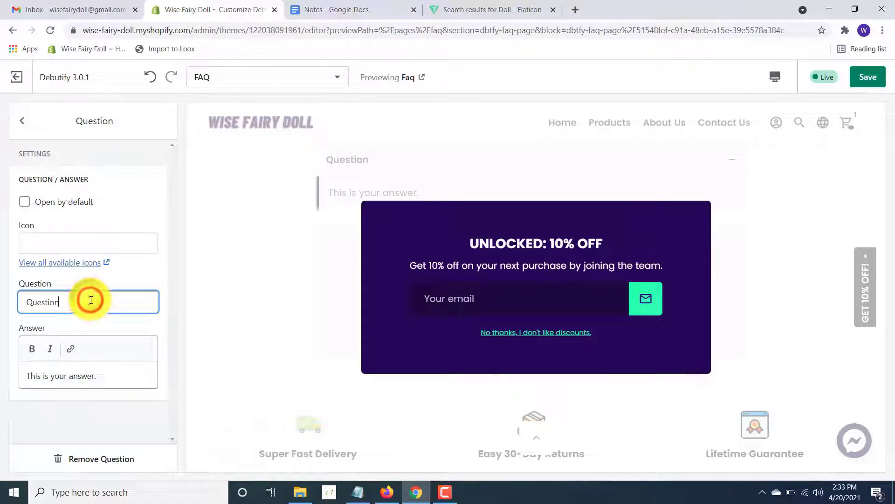
{"action": "double_click", "coordinate": [91, 300]}
{"action": "key", "text": "ctrl+v"}
- Paste the shipment tracking answer from the notes and remove its bold formatting
{"action": "left_click", "coordinate": [354, 9]}
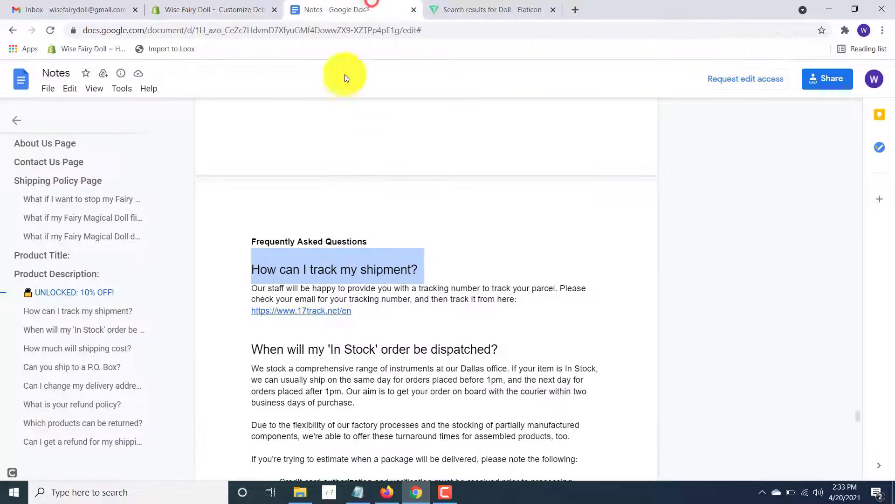
{"action": "left_click_drag", "start_coordinate": [251, 288], "coordinate": [357, 310]}
{"action": "key", "text": "ctrl+c"}
{"action": "left_click", "coordinate": [176, 8]}
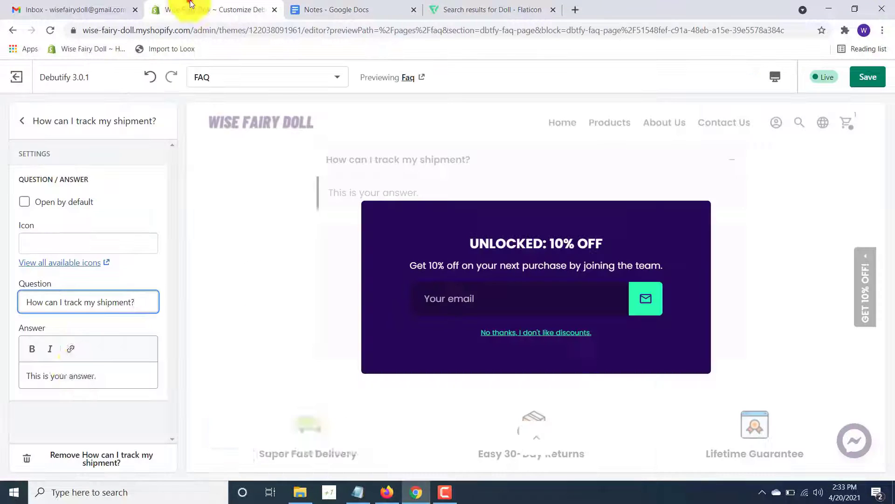
{"action": "triple_click", "coordinate": [76, 370]}
{"action": "key", "text": "ctrl+v"}
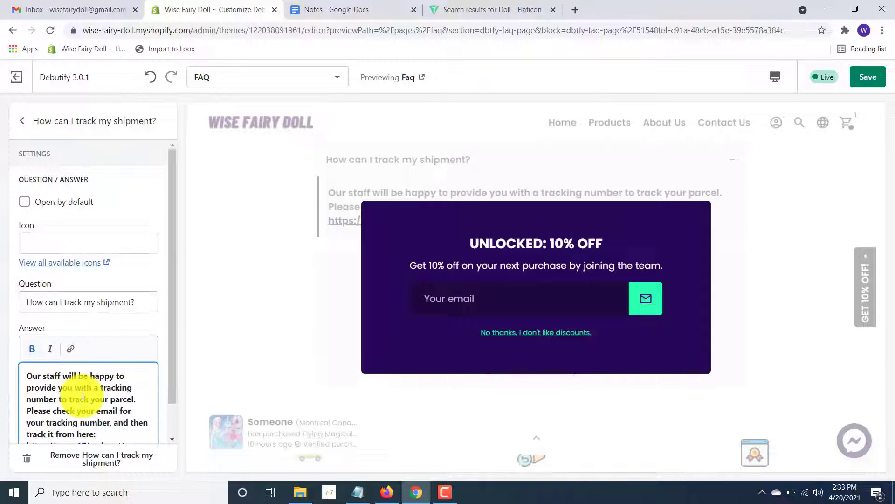
{"action": "key", "text": "ctrl+a"}
{"action": "left_click", "coordinate": [31, 349]}
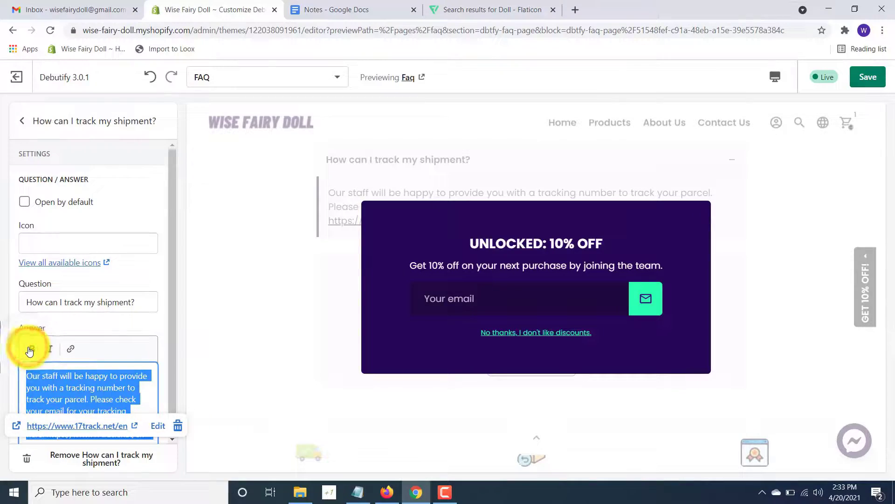
- Copy the next order question's answer from the notes into its FAQ block
{"action": "left_click", "coordinate": [24, 122]}
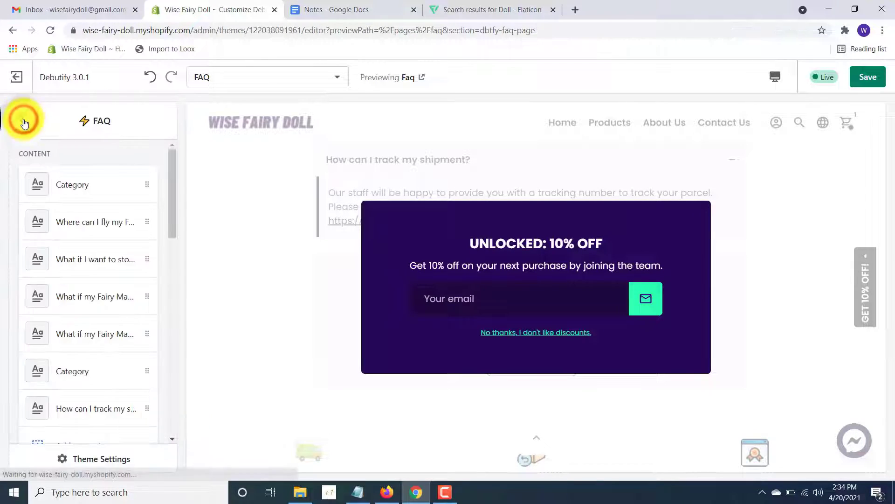
{"action": "scroll", "coordinate": [54, 356], "scroll_direction": "down", "scroll_amount": 5}
{"action": "key", "text": "ctrl+Tab"}
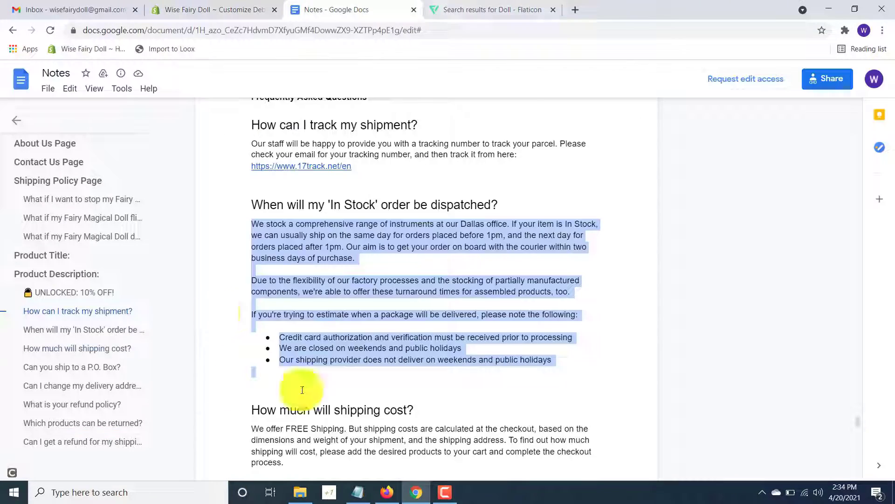
{"action": "scroll", "coordinate": [303, 390], "scroll_direction": "down", "scroll_amount": 3}
{"action": "key", "text": "ctrl+shift+Tab"}
{"action": "left_click", "coordinate": [80, 224]}
{"action": "key", "text": "ctrl+v"}
{"action": "left_click_drag", "start_coordinate": [251, 146], "coordinate": [285, 180]}
{"action": "left_click", "coordinate": [76, 377]}
{"action": "key", "text": "ctrl+v"}
- Copy the P.O. Box question and its answer from the notes into the FAQ
{"action": "key", "text": "ctrl+Tab"}
{"action": "left_click_drag", "start_coordinate": [252, 219], "coordinate": [407, 219]}
{"action": "key", "text": "ctrl+shift+Tab"}
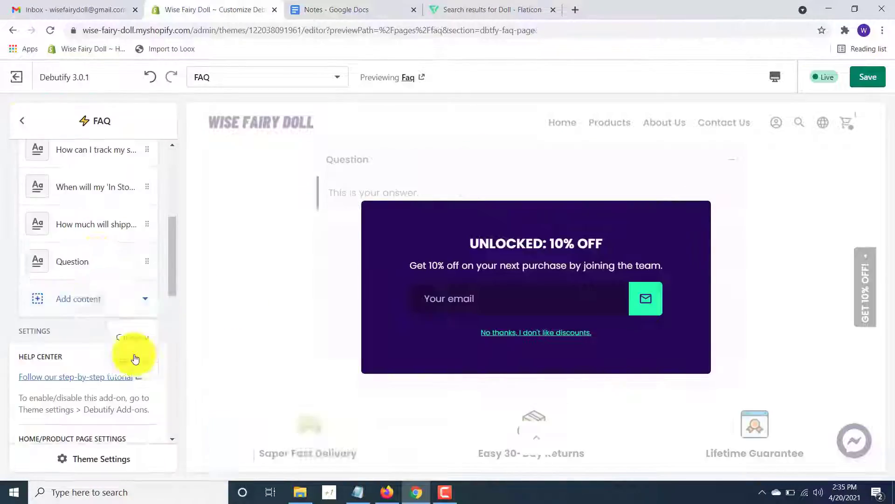
{"action": "left_click", "coordinate": [72, 262]}
{"action": "key", "text": "ctrl+v"}
{"action": "key", "text": "ctrl+Tab"}
{"action": "mouse_move", "coordinate": [252, 236]}
{"action": "left_mouse_down"}
{"action": "mouse_move", "coordinate": [341, 242]}
{"action": "mouse_move", "coordinate": [338, 249]}
{"action": "left_mouse_up"}
{"action": "key", "text": "ctrl+shift+Tab"}
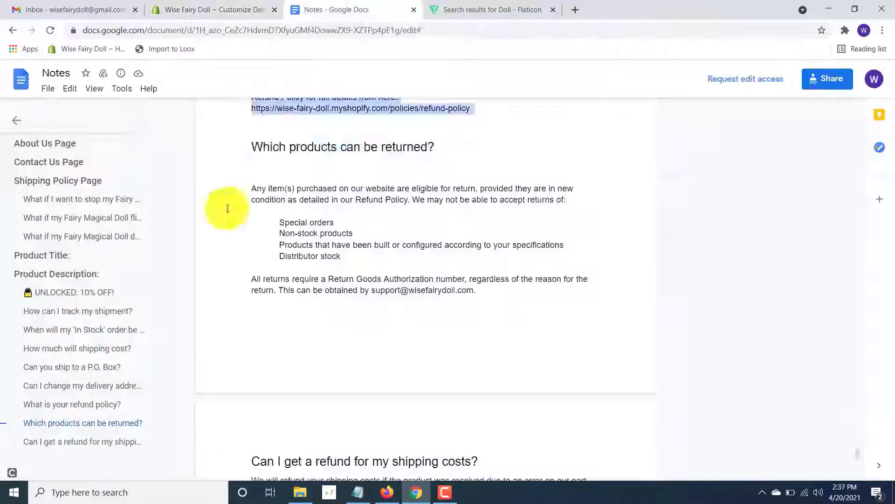
- Link the banner's Get in Touch button to the Contact Us page
{"action": "left_click_drag", "start_coordinate": [226, 206], "coordinate": [510, 274]}
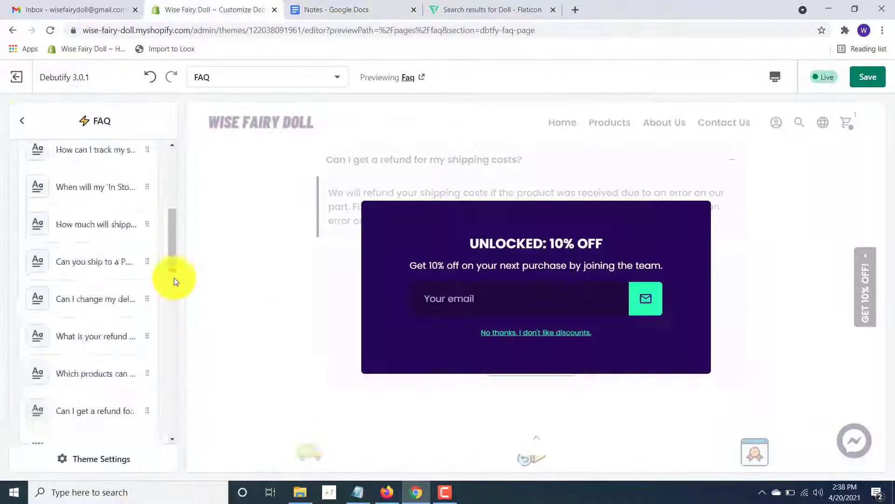
{"action": "left_click_drag", "start_coordinate": [176, 280], "coordinate": [172, 436]}
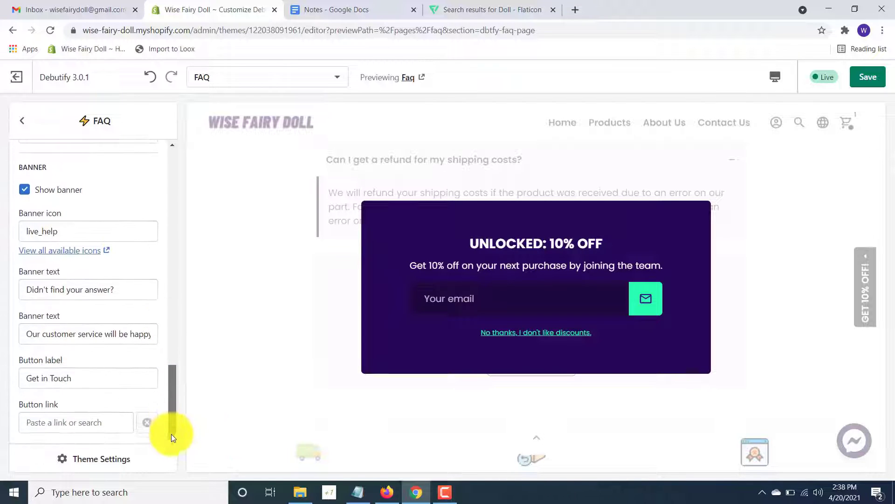
{"action": "left_click", "coordinate": [96, 419]}
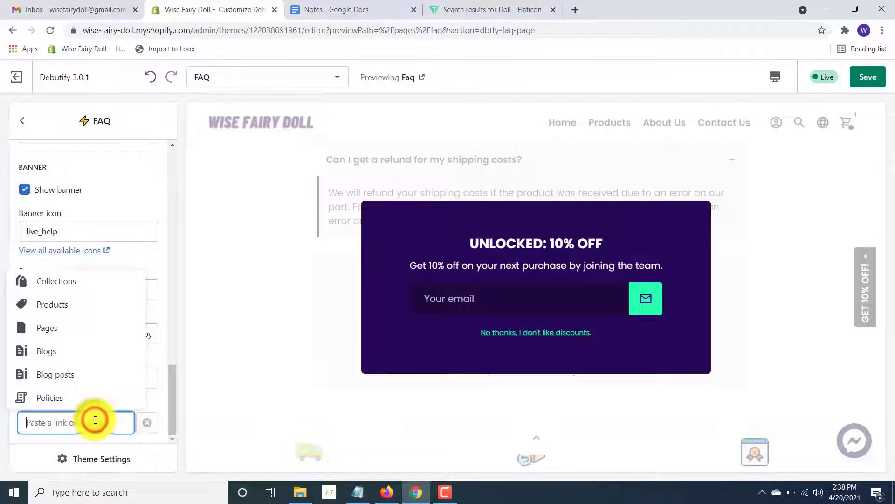
{"action": "left_click", "coordinate": [81, 332]}
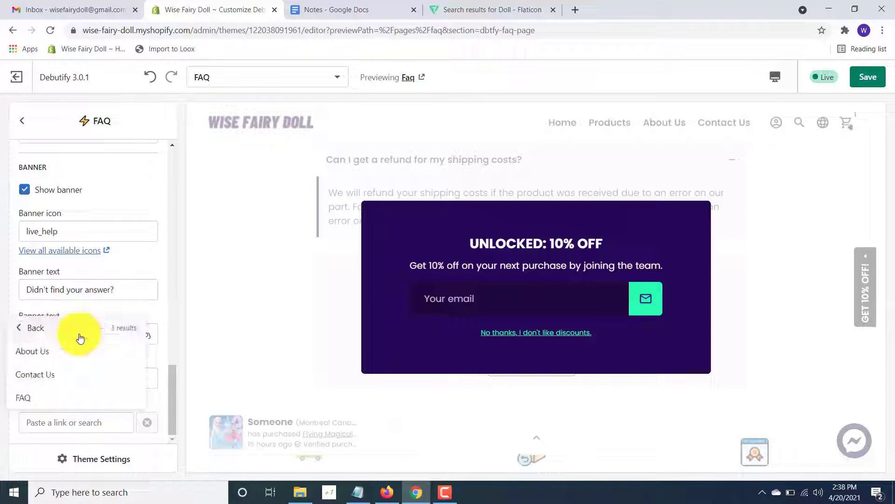
{"action": "left_click", "coordinate": [47, 378]}
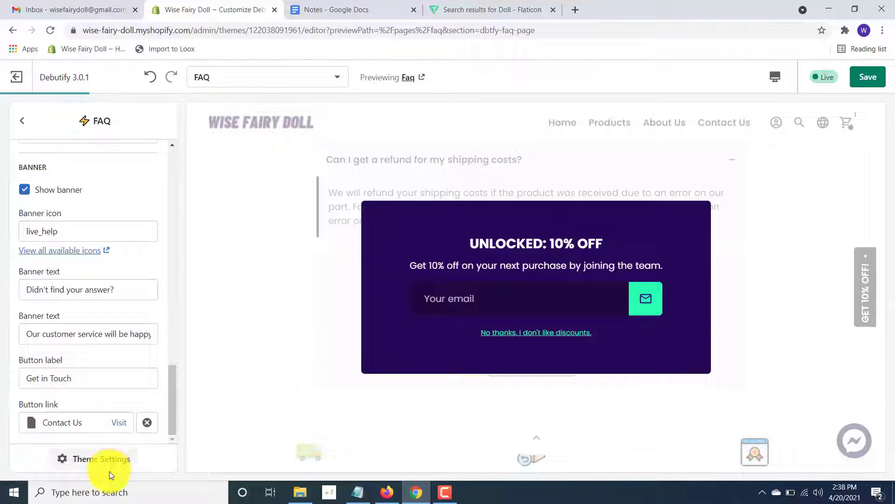
- Dismiss the discount popup and save the FAQ page changes
{"action": "left_click", "coordinate": [171, 395]}
{"action": "left_click", "coordinate": [527, 332]}
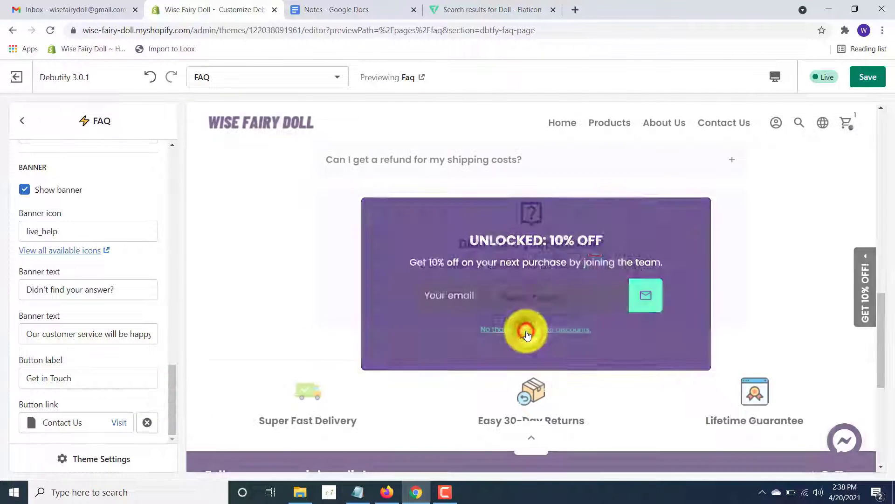
{"action": "left_click", "coordinate": [865, 78]}
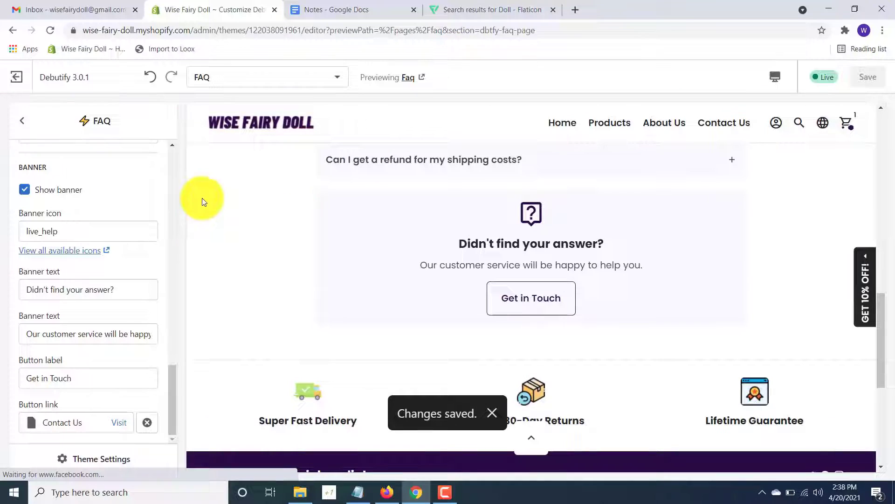
- Load wise-fairy-doll.myshopify.com in a new tab and go to its FAQ page
{"action": "left_click", "coordinate": [575, 11]}
{"action": "type", "text": "wi"}
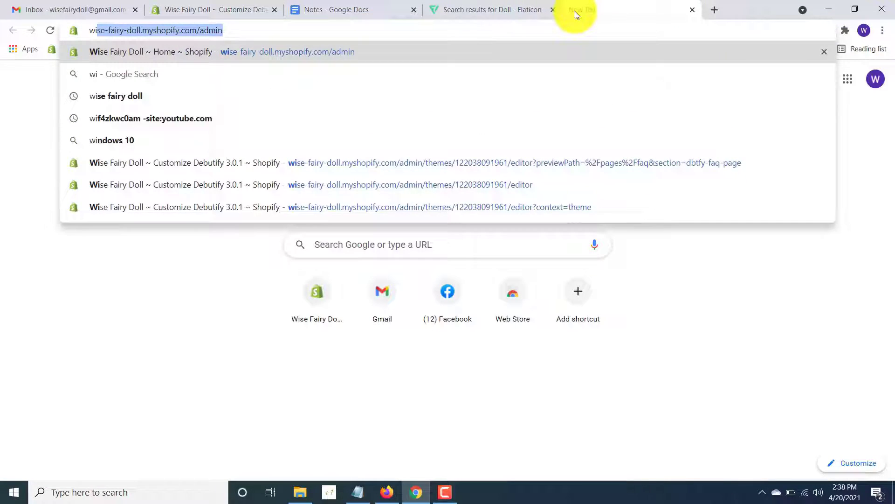
{"action": "key", "text": "End"}
{"action": "key", "text": "BackSpace"}
{"action": "key", "text": "BackSpace"}
{"action": "key", "text": "BackSpace"}
{"action": "key", "text": "BackSpace"}
{"action": "key", "text": "BackSpace"}
{"action": "key", "text": "Return"}
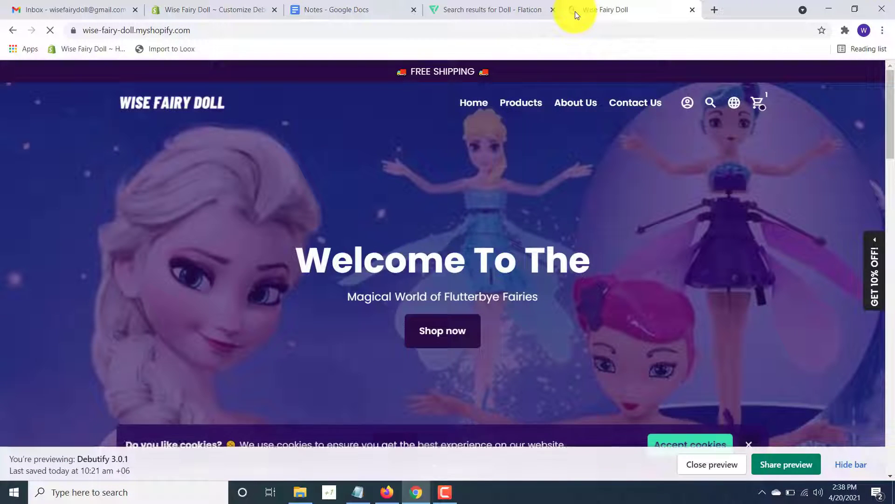
{"action": "key", "text": "Down"}
{"action": "key", "text": "Down"}
{"action": "key", "text": "Down"}
{"action": "key", "text": "Down"}
{"action": "key", "text": "Down"}
{"action": "key", "text": "Down"}
{"action": "key", "text": "Down"}
{"action": "key", "text": "Down"}
{"action": "key", "text": "Down"}
{"action": "key", "text": "Down"}
{"action": "key", "text": "Down"}
{"action": "key", "text": "Down"}
{"action": "key", "text": "Down"}
{"action": "key", "text": "Down"}
{"action": "key", "text": "Down"}
{"action": "key", "text": "Down"}
{"action": "key", "text": "Down"}
{"action": "key", "text": "Down"}
{"action": "key", "text": "Down"}
{"action": "key", "text": "Down"}
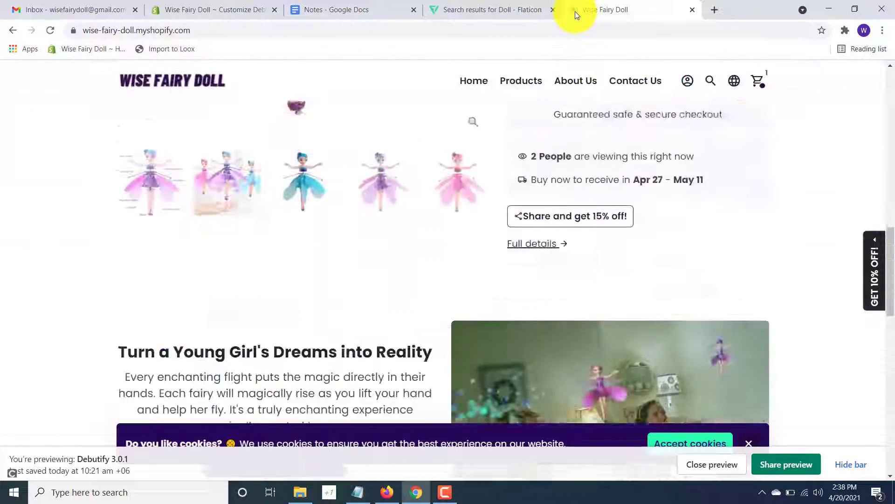
{"action": "key", "text": "Down"}
{"action": "key", "text": "Down"}
{"action": "key", "text": "Down"}
{"action": "key", "text": "Down"}
{"action": "key", "text": "Down"}
{"action": "key", "text": "Down"}
{"action": "key", "text": "Down"}
{"action": "key", "text": "Down"}
{"action": "key", "text": "Down"}
{"action": "key", "text": "Down"}
{"action": "key", "text": "Down"}
{"action": "key", "text": "Down"}
{"action": "key", "text": "Down"}
{"action": "key", "text": "Down"}
{"action": "key", "text": "Down"}
{"action": "key", "text": "Down"}
{"action": "key", "text": "Down"}
{"action": "key", "text": "Down"}
{"action": "key", "text": "Down"}
{"action": "key", "text": "Down"}
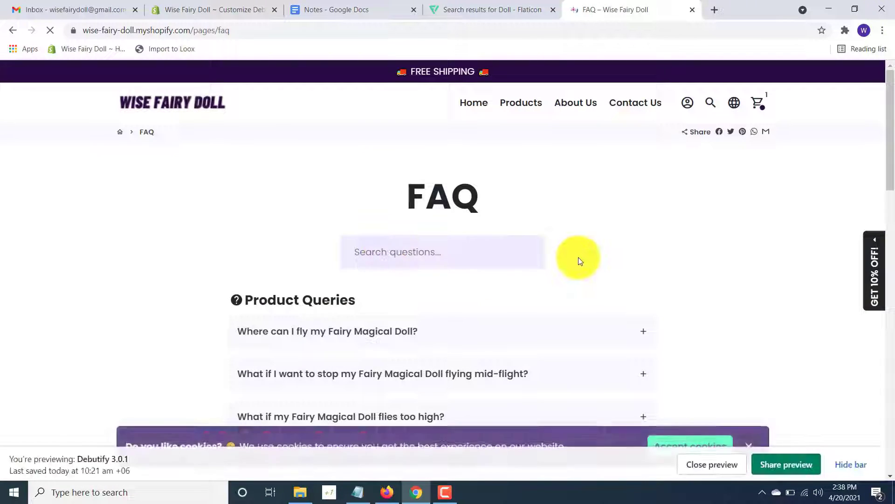
{"action": "key", "text": "Down"}
{"action": "key", "text": "Down"}
{"action": "key", "text": "Down"}
{"action": "key", "text": "Down"}
{"action": "key", "text": "Down"}
{"action": "key", "text": "Down"}
{"action": "key", "text": "Down"}
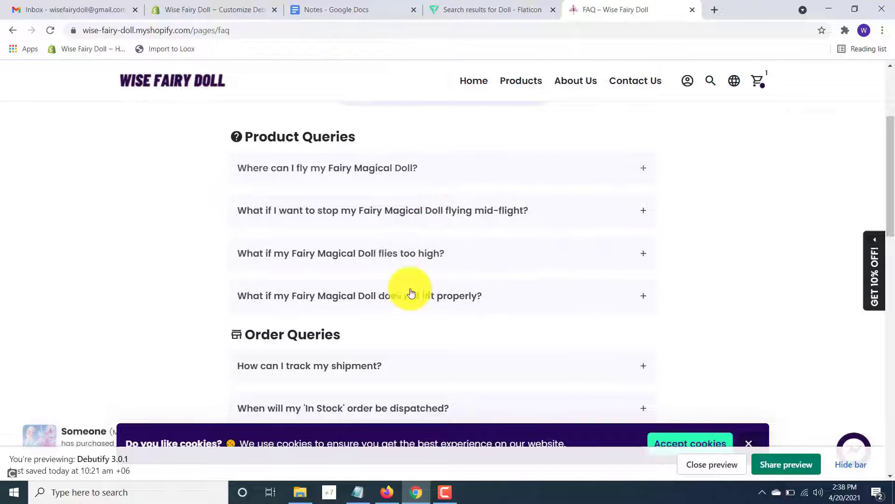
- Search the FAQ for 'refund' and view the refund policy and returnable-products answers
{"action": "scroll", "coordinate": [587, 300], "scroll_direction": "down", "scroll_amount": 10}
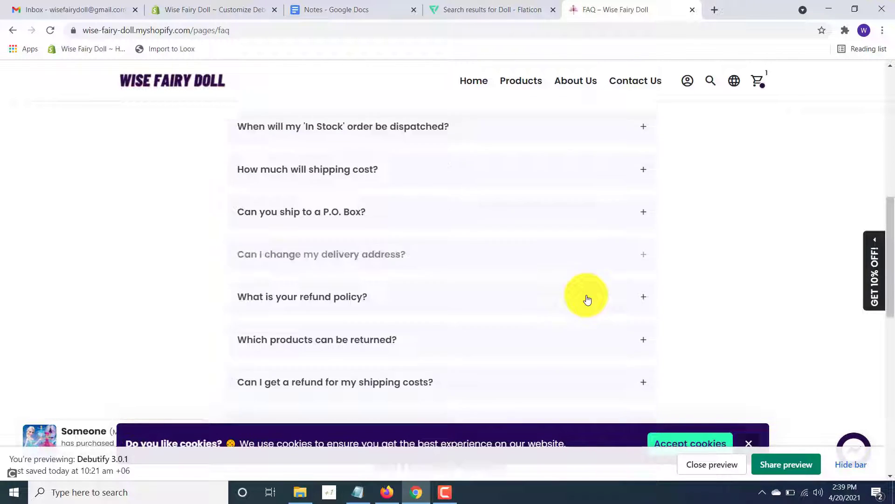
{"action": "scroll", "coordinate": [587, 300], "scroll_direction": "up", "scroll_amount": 12}
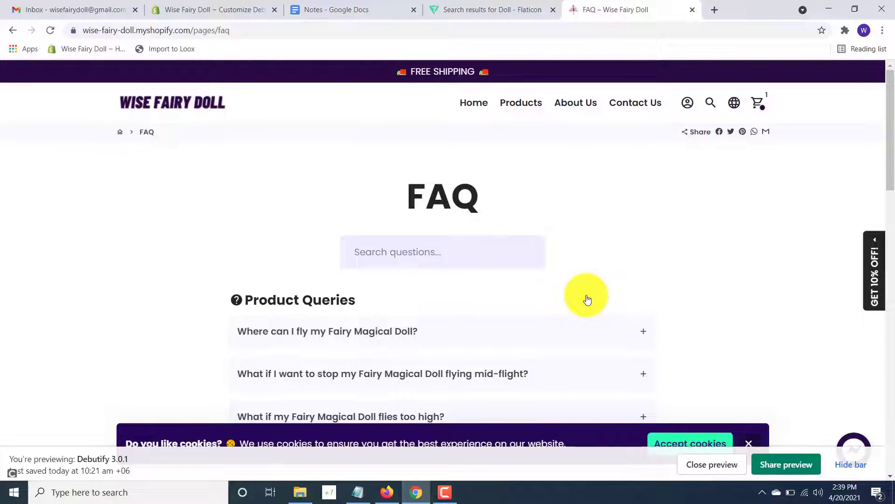
{"action": "scroll", "coordinate": [588, 300], "scroll_direction": "down", "scroll_amount": 2}
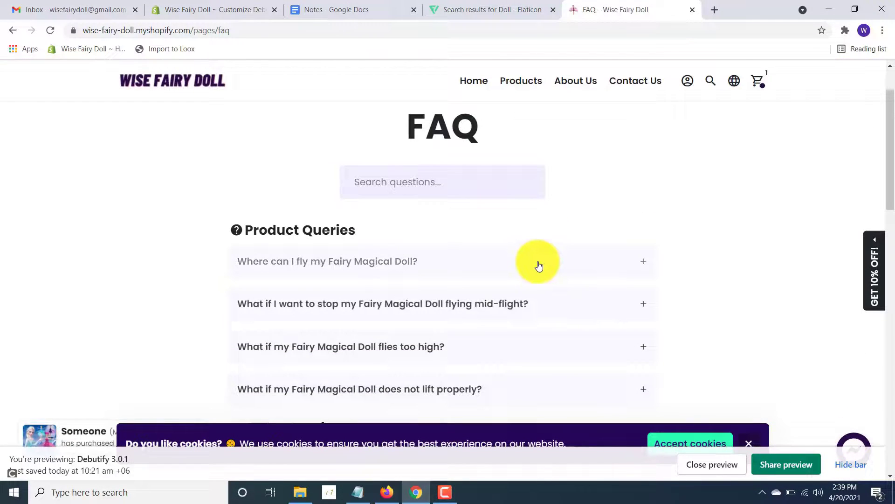
{"action": "scroll", "coordinate": [539, 266], "scroll_direction": "up", "scroll_amount": 2}
{"action": "left_click", "coordinate": [385, 254]}
{"action": "type", "text": "ref"}
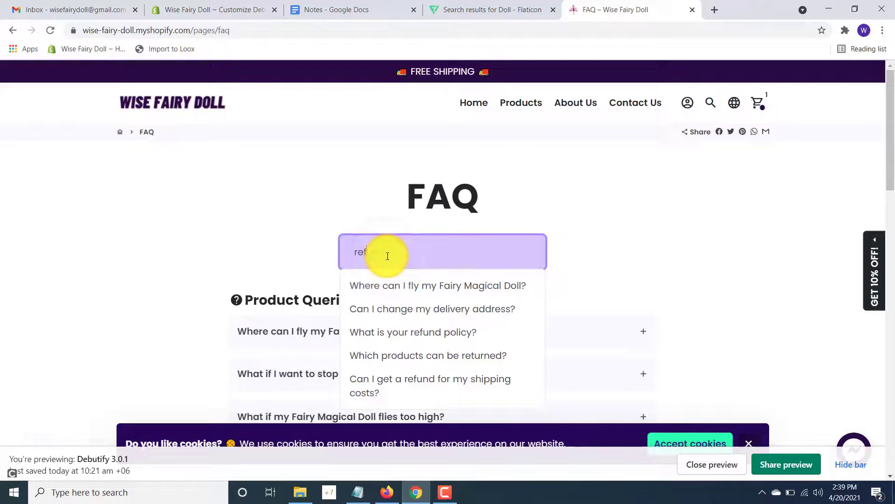
{"action": "type", "text": "und"}
{"action": "left_click", "coordinate": [397, 288]}
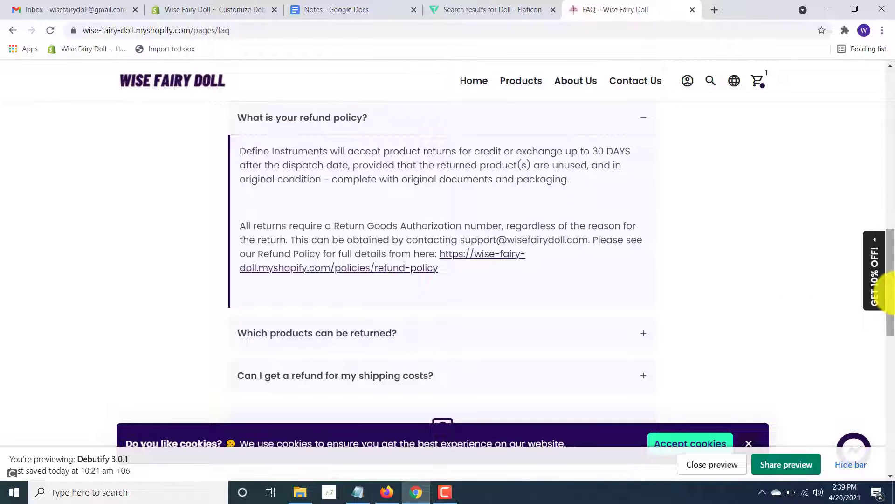
{"action": "left_click_drag", "start_coordinate": [889, 289], "coordinate": [884, 60]}
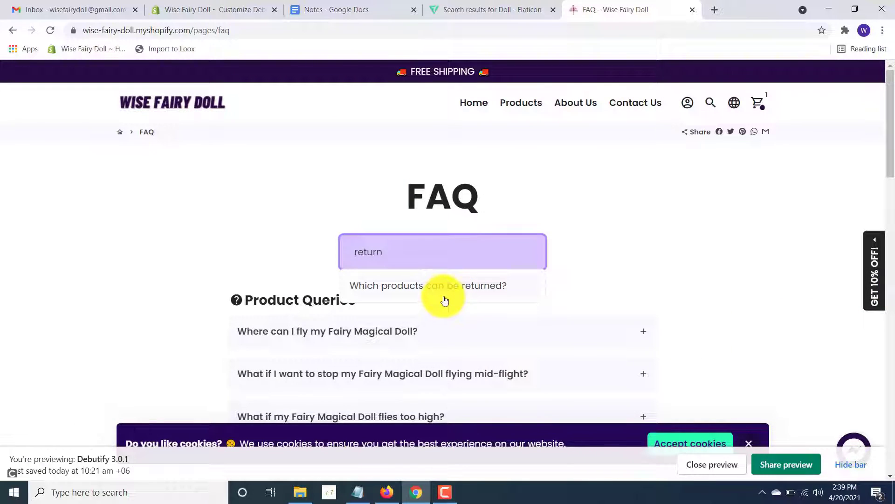
{"action": "left_click", "coordinate": [445, 298]}
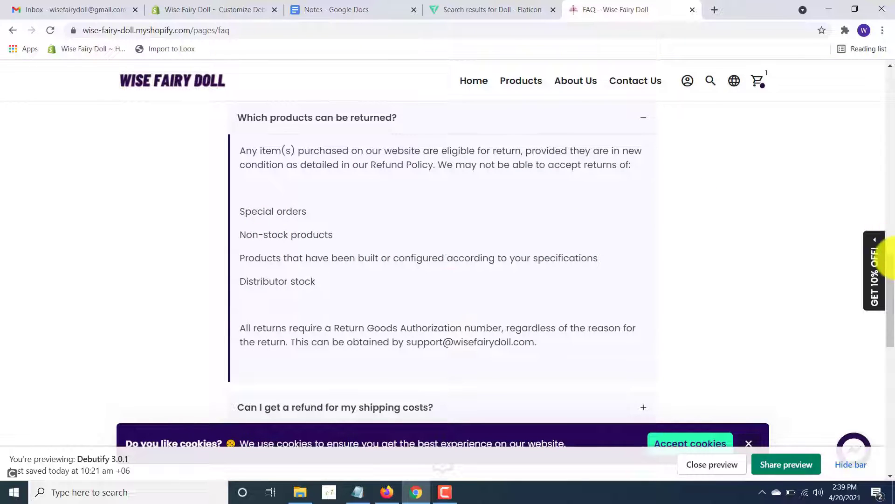
{"action": "left_click_drag", "start_coordinate": [890, 79], "coordinate": [891, 29]}
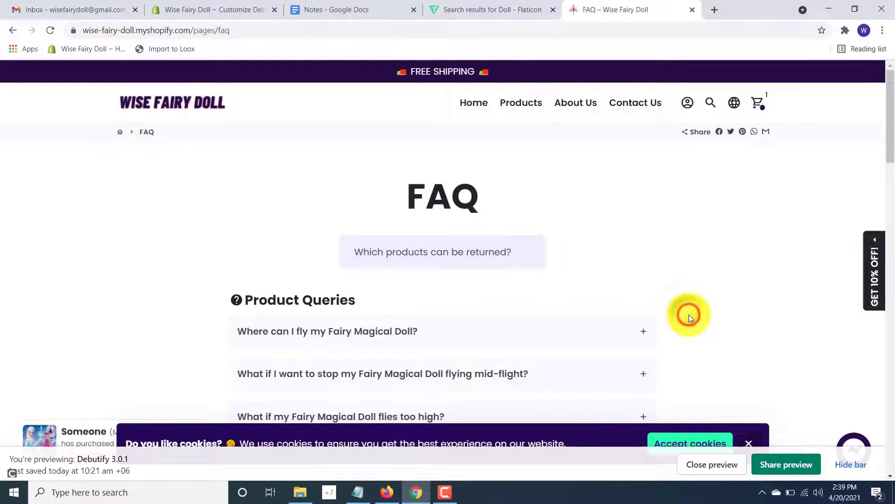
- Expand the doll answers: where to fly, stopping mid-flight, flying too high, not lifting
{"action": "scroll", "coordinate": [689, 314], "scroll_direction": "down", "scroll_amount": 3}
{"action": "left_click", "coordinate": [448, 216]}
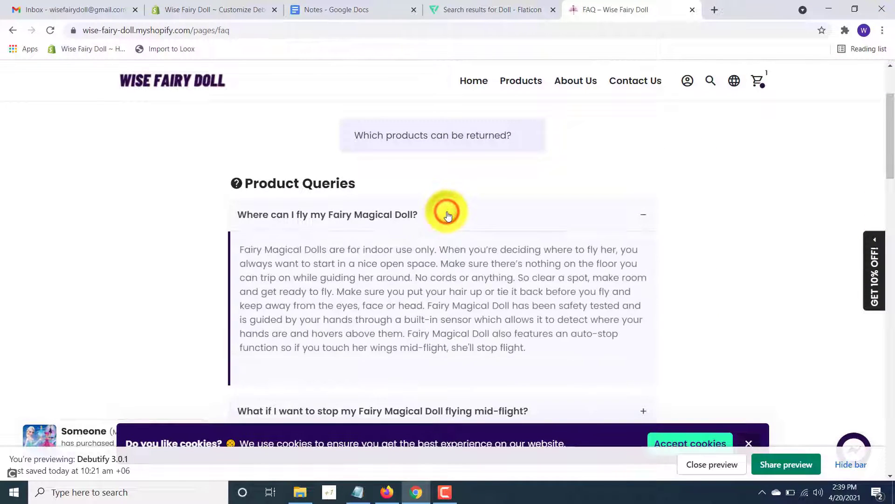
{"action": "scroll", "coordinate": [446, 212], "scroll_direction": "down", "scroll_amount": 3}
{"action": "left_click", "coordinate": [432, 228]}
{"action": "scroll", "coordinate": [430, 230], "scroll_direction": "down", "scroll_amount": 4}
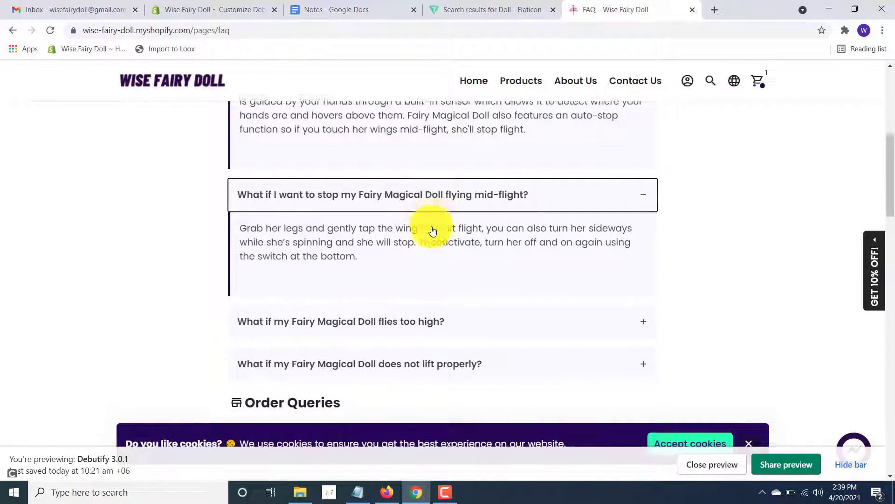
{"action": "left_click", "coordinate": [409, 160]}
{"action": "scroll", "coordinate": [397, 163], "scroll_direction": "down", "scroll_amount": 3}
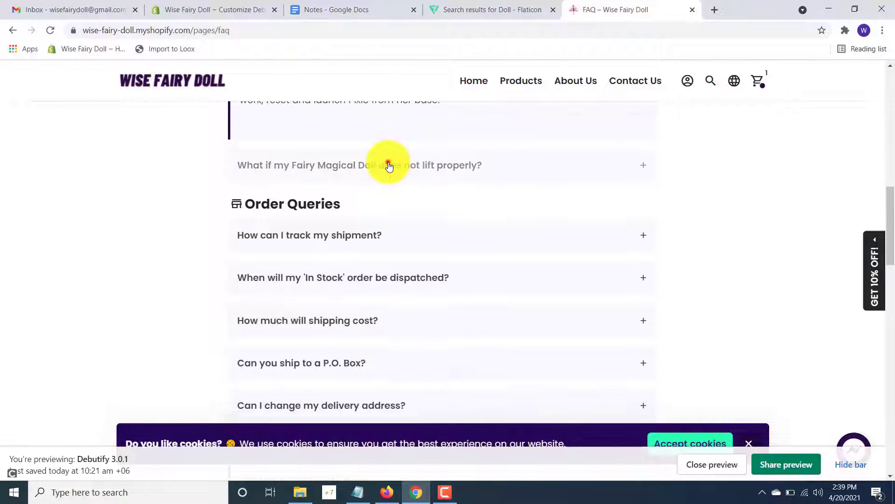
{"action": "left_click", "coordinate": [387, 164]}
- Expand the order answers: tracking, In Stock dispatch, shipping cost, P.O. Box, address changes
{"action": "scroll", "coordinate": [388, 164], "scroll_direction": "down", "scroll_amount": 5}
{"action": "left_click", "coordinate": [390, 163]}
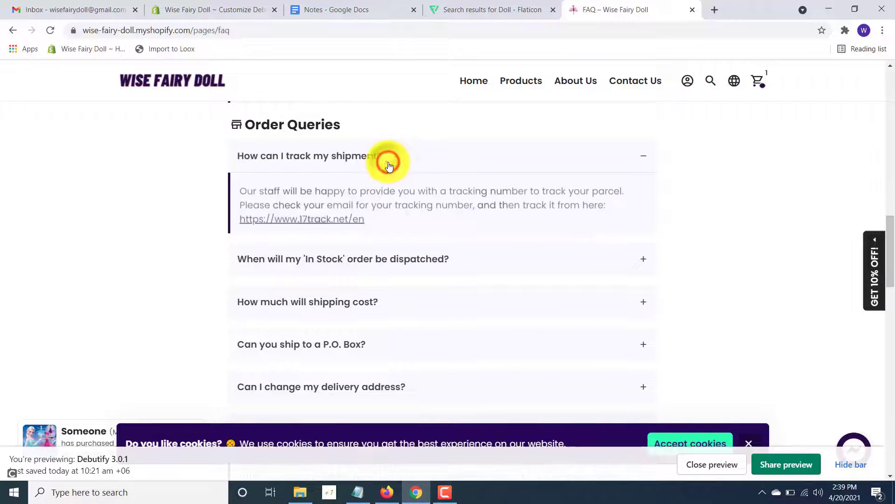
{"action": "scroll", "coordinate": [390, 166], "scroll_direction": "down", "scroll_amount": 2}
{"action": "left_click", "coordinate": [390, 164]}
{"action": "scroll", "coordinate": [389, 166], "scroll_direction": "down", "scroll_amount": 6}
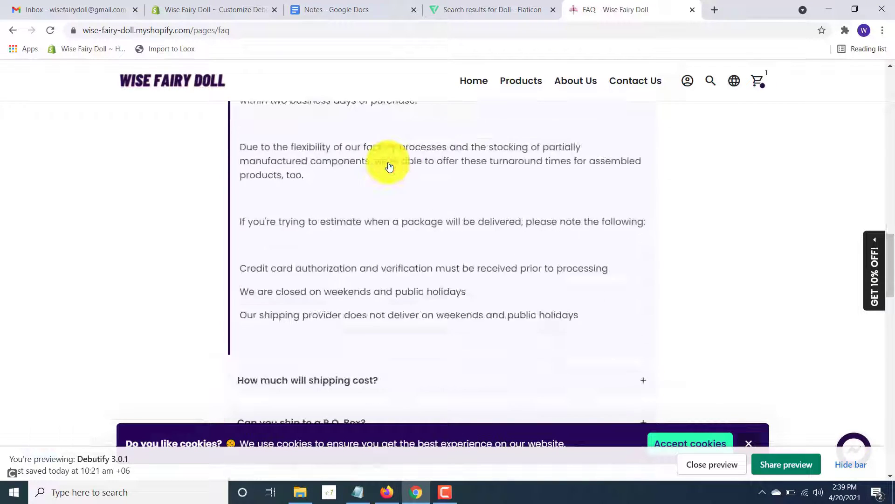
{"action": "left_click", "coordinate": [390, 167]}
{"action": "scroll", "coordinate": [390, 167], "scroll_direction": "down", "scroll_amount": 1}
{"action": "scroll", "coordinate": [389, 167], "scroll_direction": "down", "scroll_amount": 2}
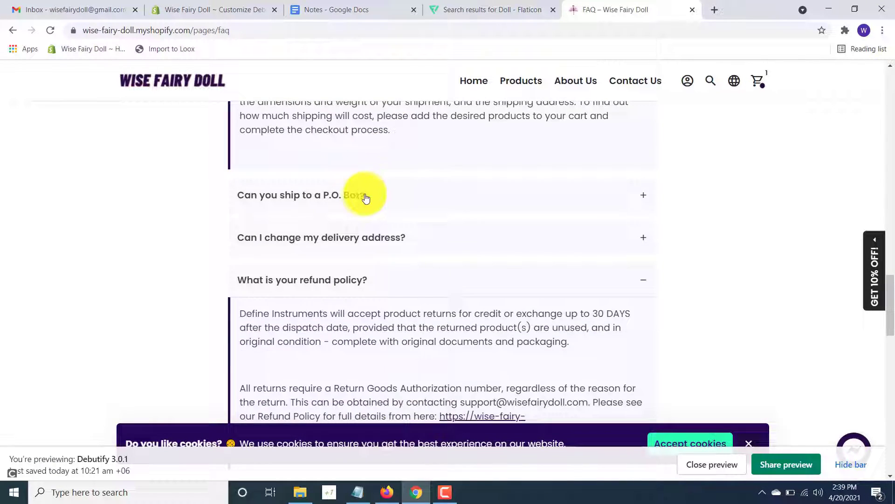
{"action": "left_click", "coordinate": [389, 196]}
{"action": "scroll", "coordinate": [389, 187], "scroll_direction": "down", "scroll_amount": 3}
{"action": "left_click", "coordinate": [389, 175]}
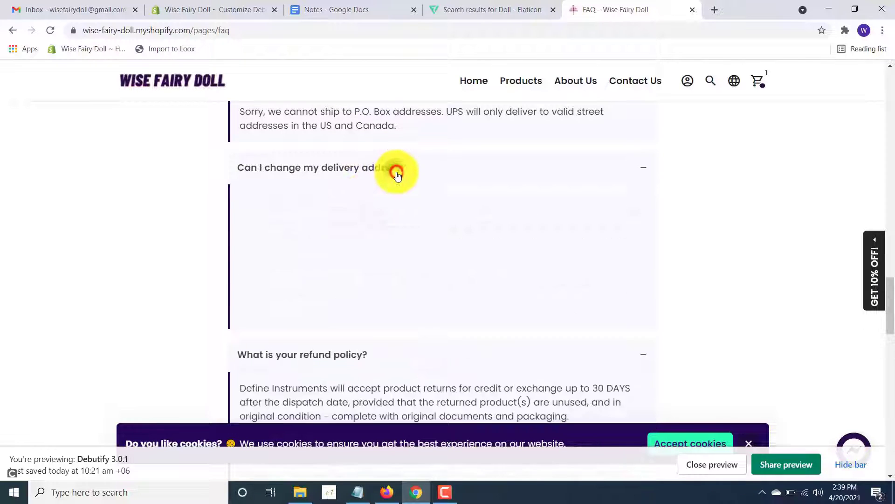
{"action": "scroll", "coordinate": [396, 175], "scroll_direction": "down", "scroll_amount": 4}
{"action": "scroll", "coordinate": [468, 238], "scroll_direction": "down", "scroll_amount": 6}
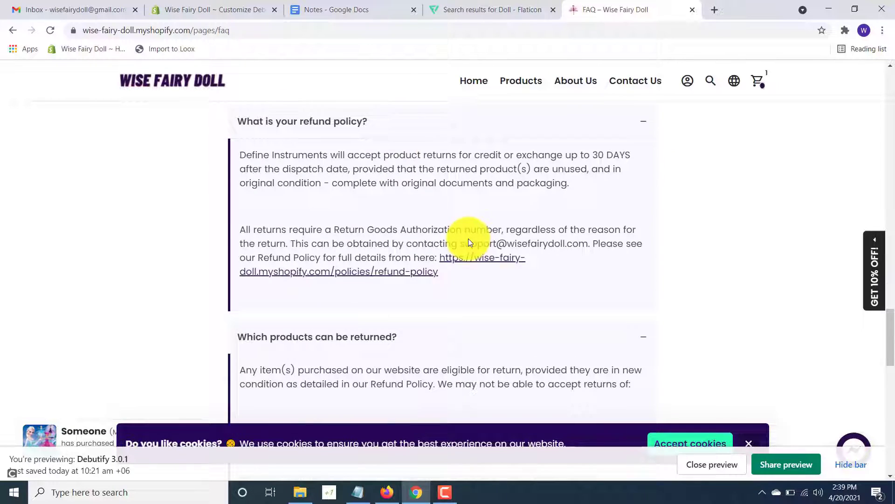